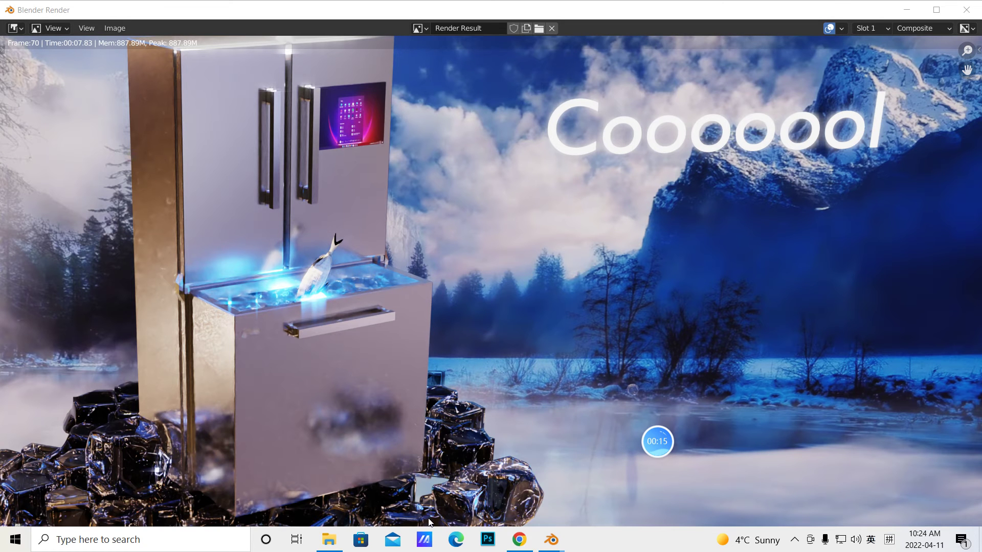
# - Watch the refridge commercial video from the 广告 folder, pausing near its end, and close the player and put the folder window away
pyautogui.click(330, 540)
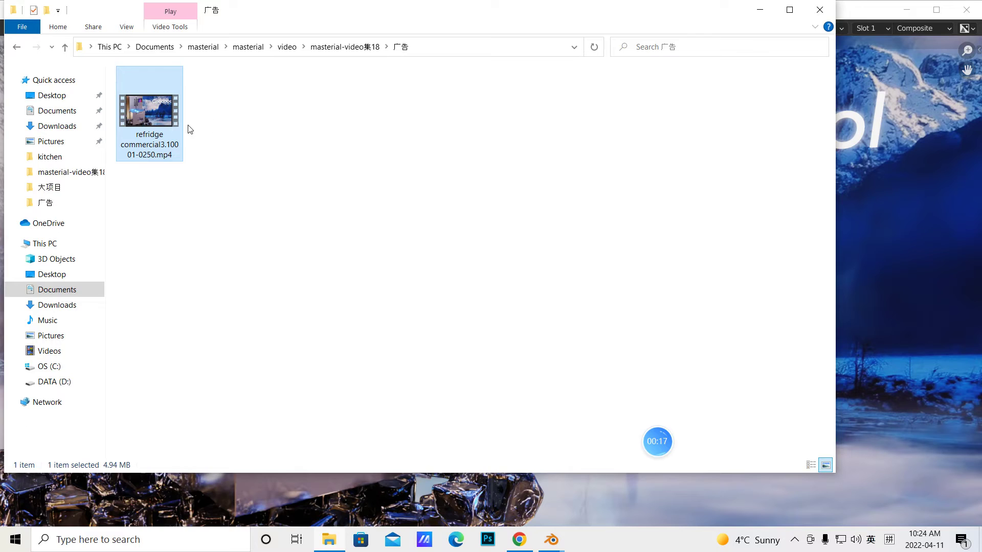
pyautogui.doubleClick(155, 121)
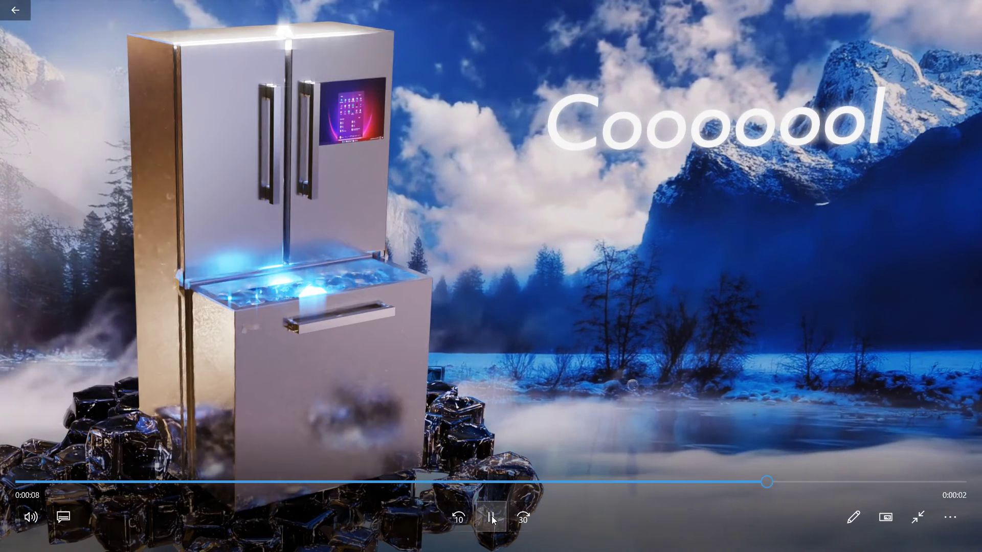
pyautogui.click(492, 517)
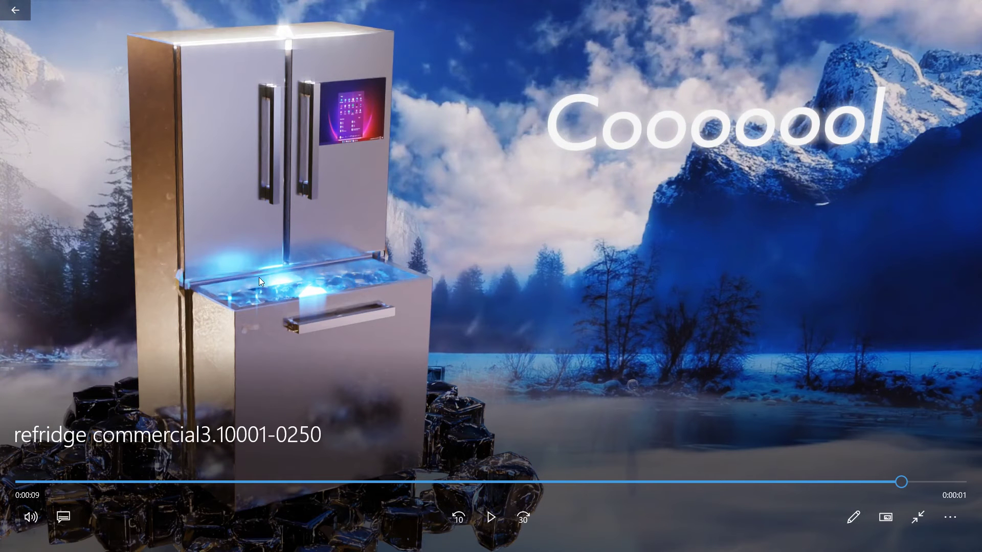
pyautogui.click(922, 517)
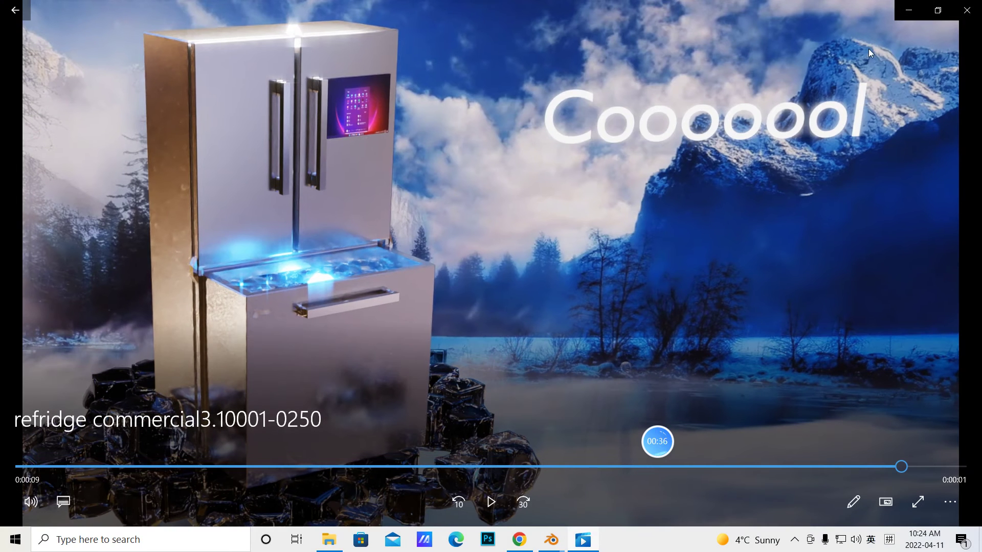
pyautogui.click(968, 8)
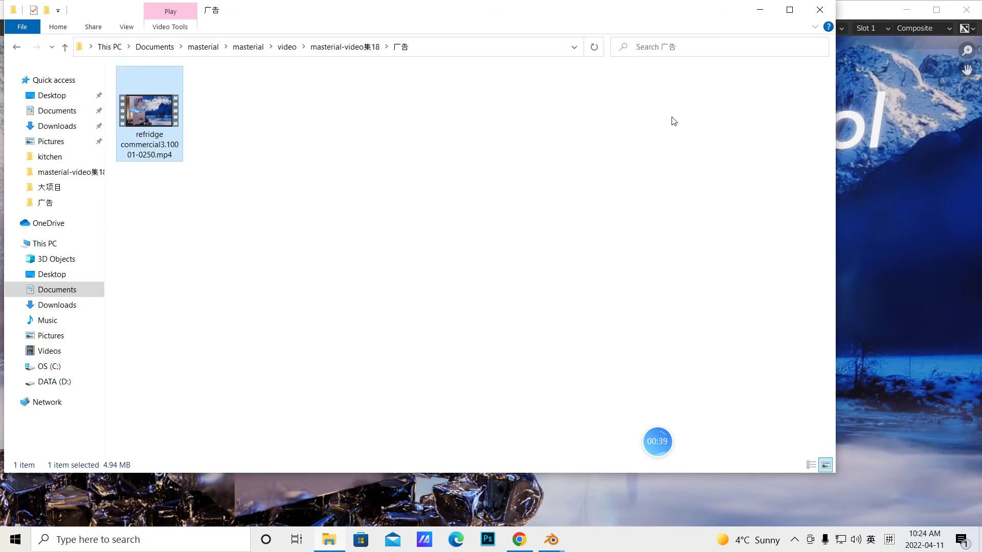
pyautogui.click(759, 13)
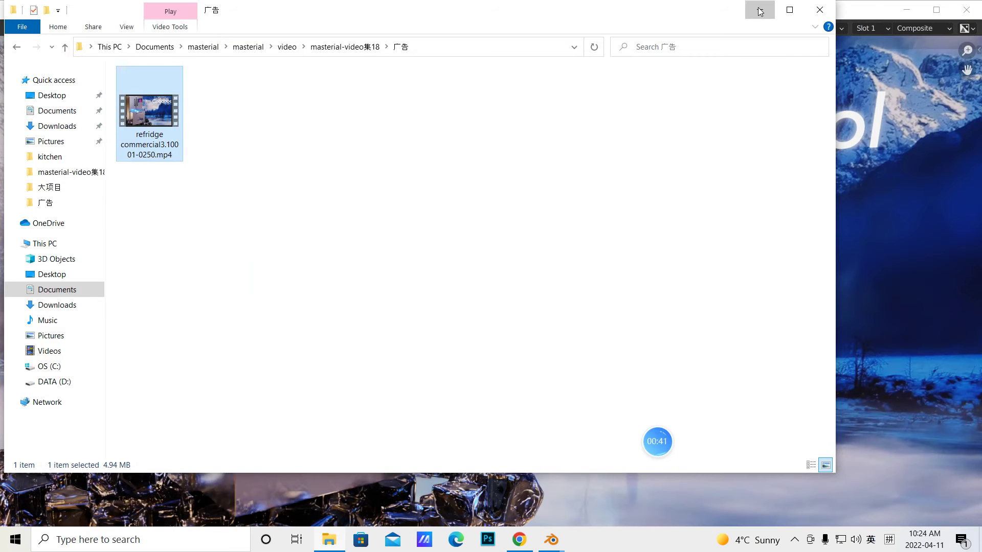
# - Switch to Chrome and examine the Bilibili channel's series list, including the contents of the 电商广告教程 series
pyautogui.moveTo(525, 536)
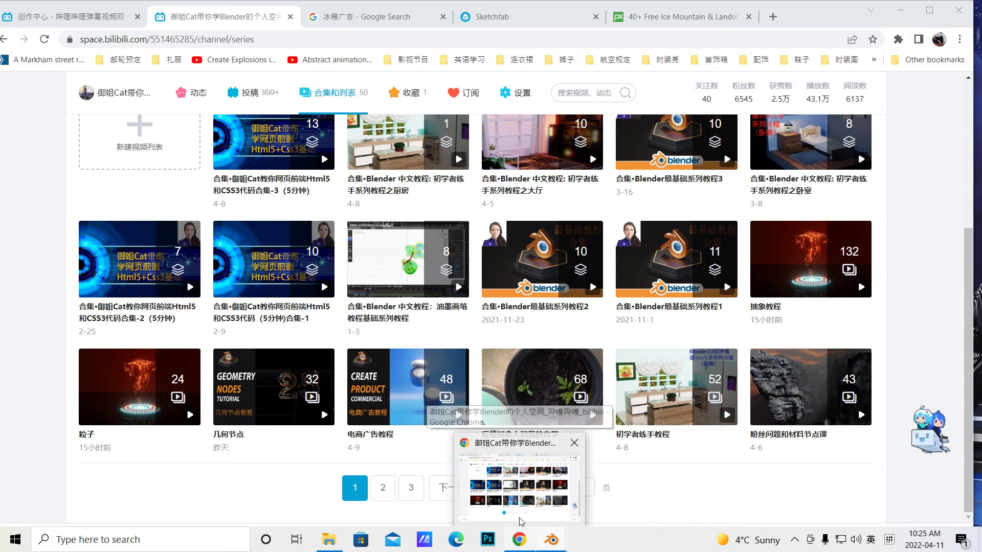
pyautogui.click(516, 522)
pyautogui.scroll(5, 389, 122)
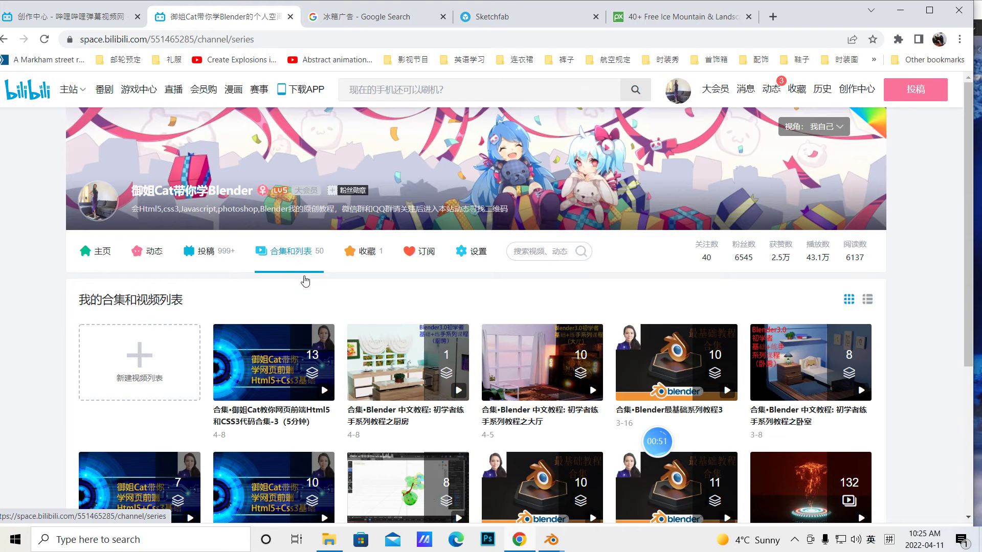
pyautogui.scroll(-3, 310, 157)
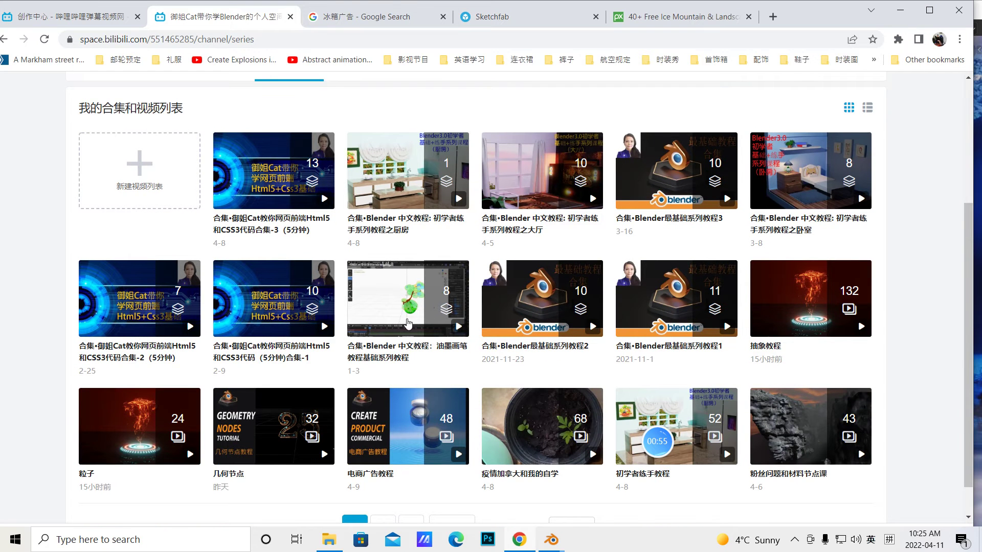
pyautogui.scroll(-1, 407, 323)
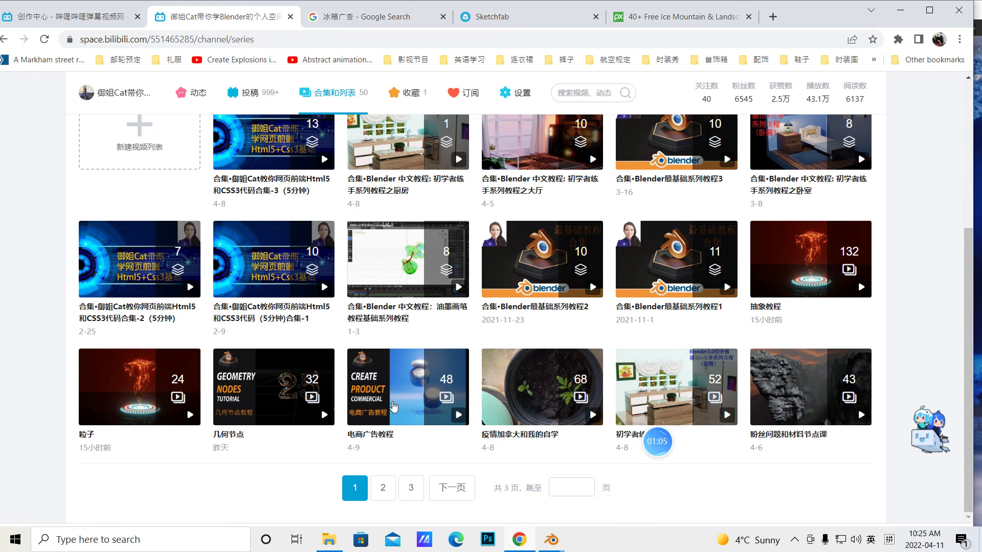
pyautogui.click(392, 401)
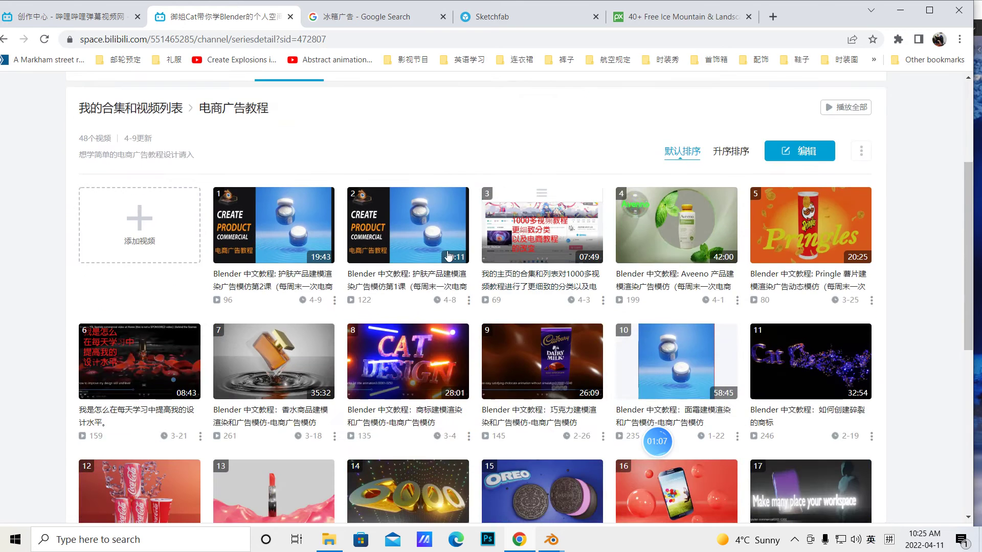
pyautogui.scroll(3, 483, 381)
pyautogui.scroll(2, 482, 381)
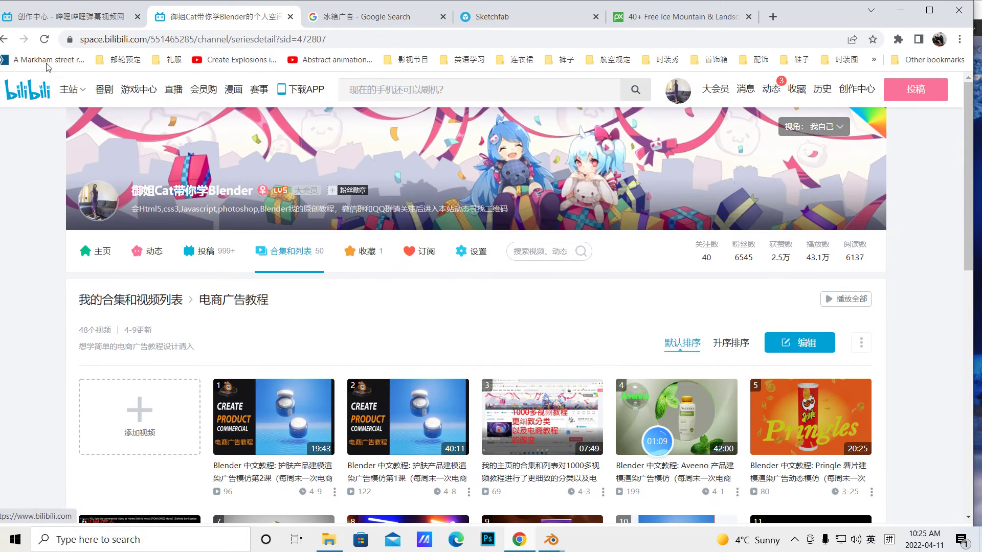
pyautogui.click(4, 39)
# - Return to Blender, close the render window, and show the refrigerator scene at frame 1 in Material Preview shading
pyautogui.moveTo(556, 544)
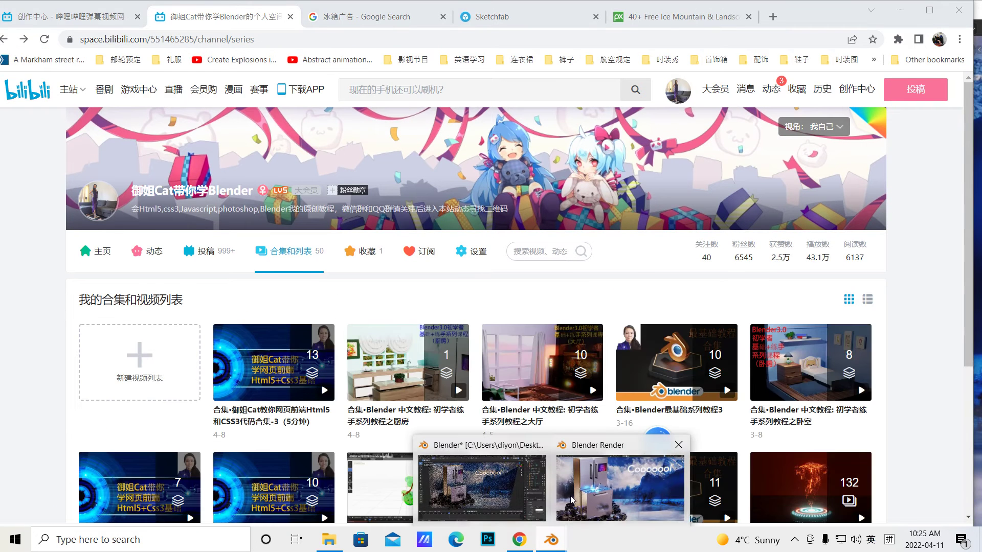
pyautogui.click(624, 480)
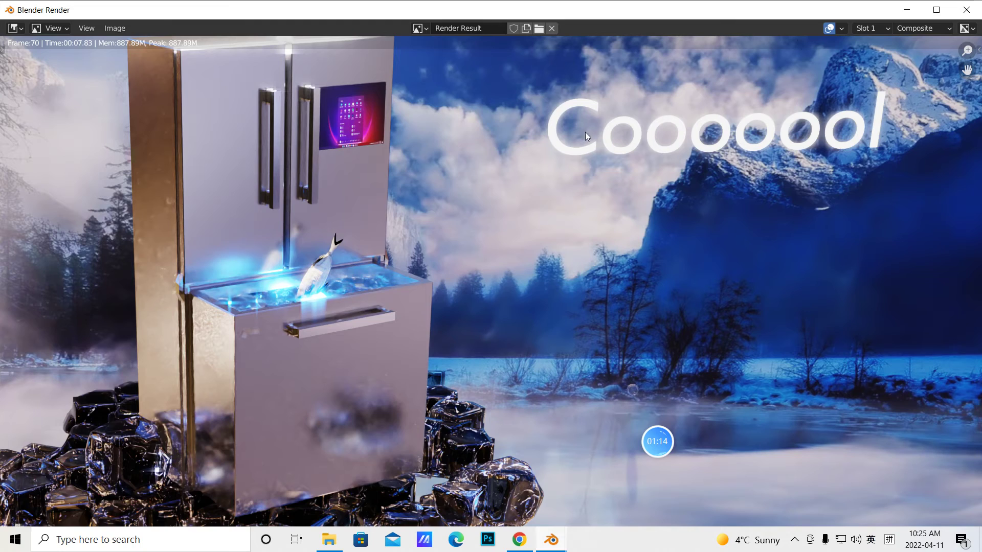
pyautogui.click(966, 9)
pyautogui.click(550, 540)
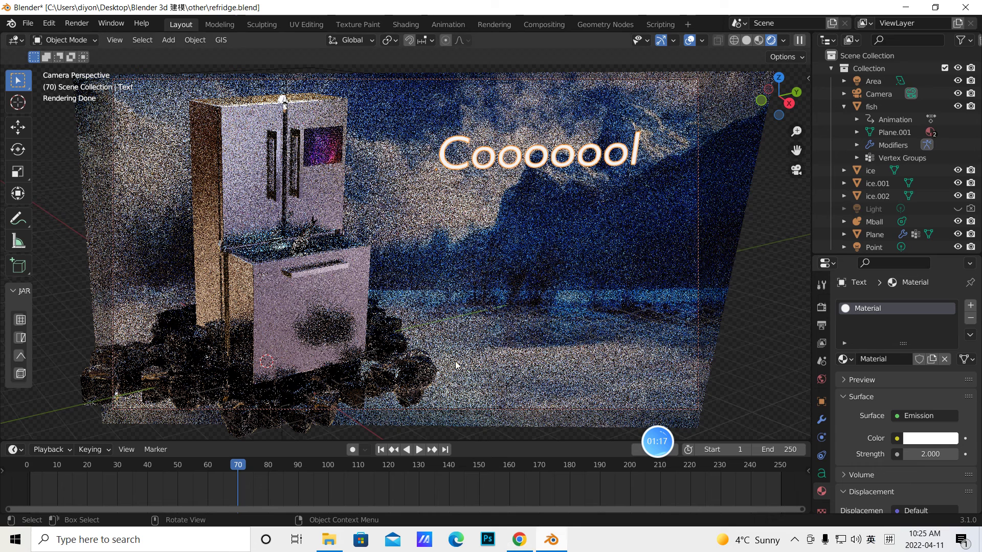
pyautogui.click(381, 449)
pyautogui.click(758, 40)
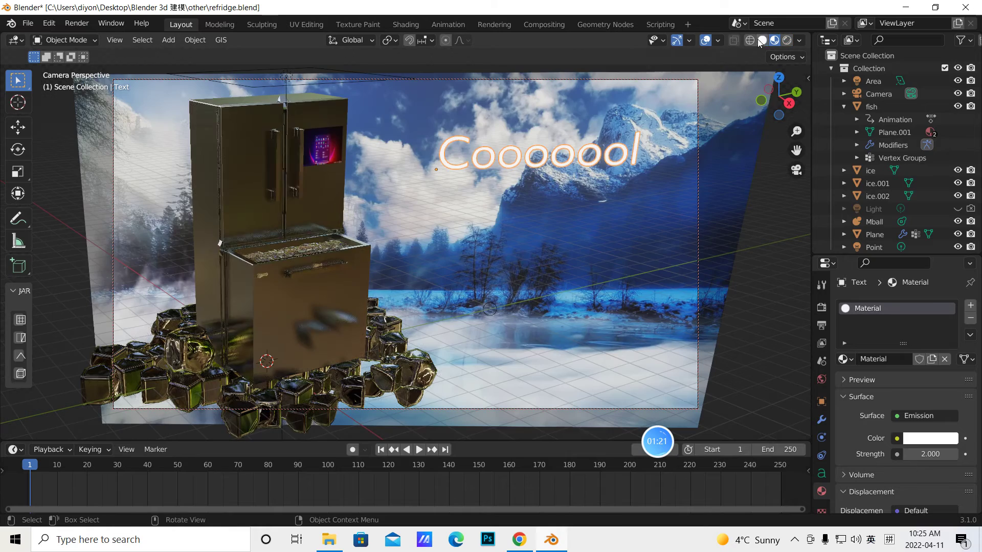
# - Minimize the open windows, launch a second Blender instance from the desktop, and create a new General file
pyautogui.click(906, 7)
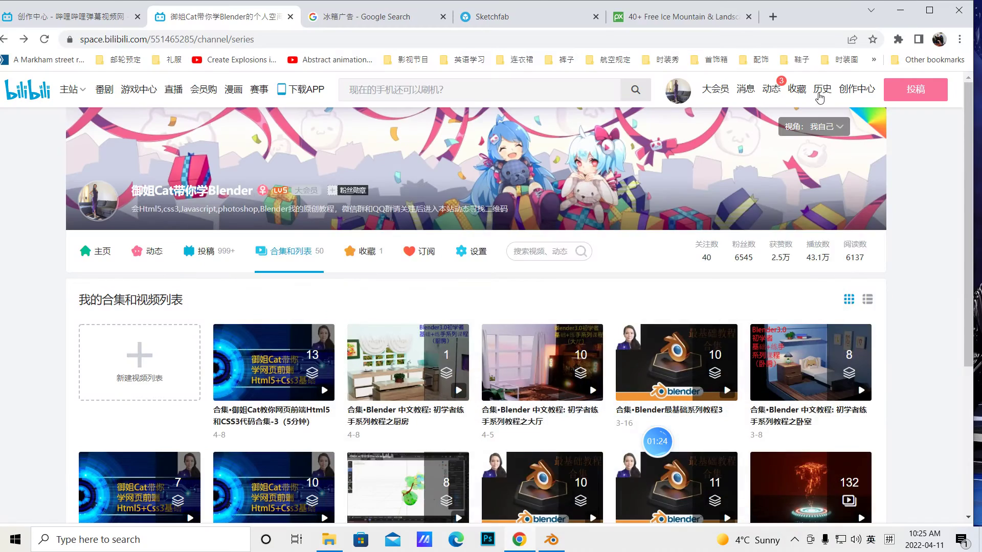
pyautogui.click(900, 10)
pyautogui.doubleClick(323, 347)
pyautogui.doubleClick(222, 203)
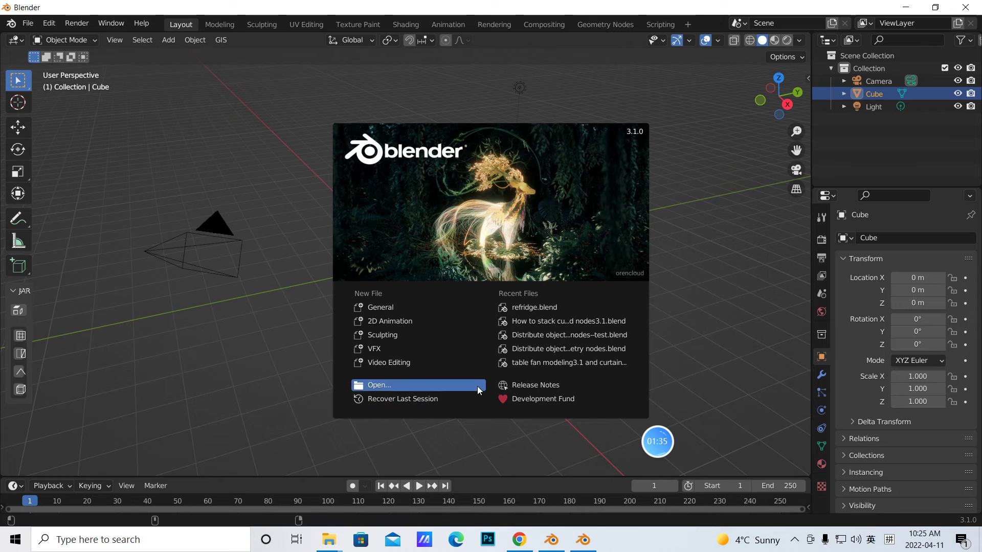
pyautogui.click(405, 307)
# - Scale the default cube into a tall refrigerator body, about 2.253 in Y and 3.420 in Z
pyautogui.moveTo(477, 335); pyautogui.dragTo(446, 317, button='middle')
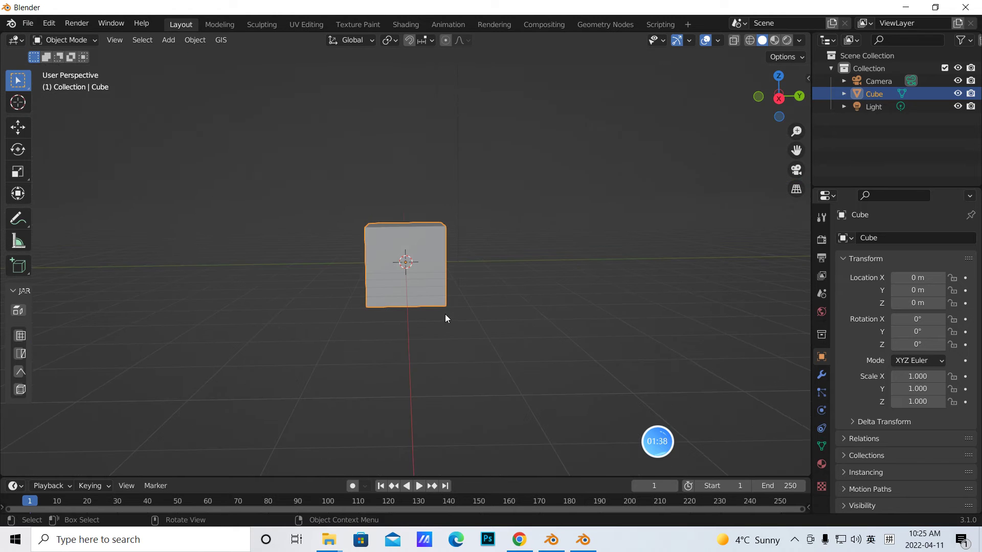
pyautogui.click(19, 173)
pyautogui.moveTo(405, 213); pyautogui.dragTo(416, 85)
pyautogui.moveTo(454, 262); pyautogui.dragTo(510, 276)
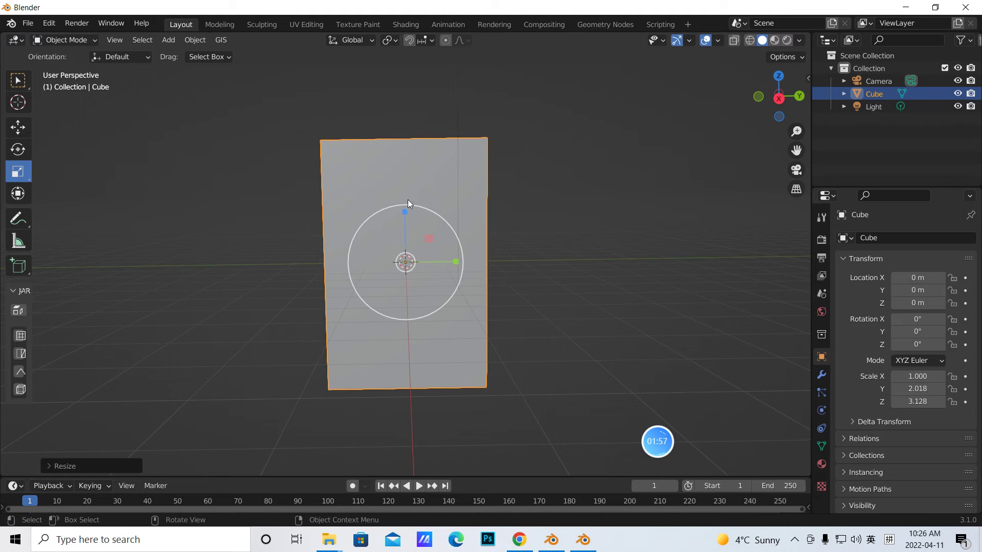
pyautogui.moveTo(405, 212)
pyautogui.mouseDown()
pyautogui.moveTo(404, 191)
pyautogui.moveTo(409, 201)
pyautogui.mouseUp()
pyautogui.moveTo(458, 263); pyautogui.dragTo(463, 261)
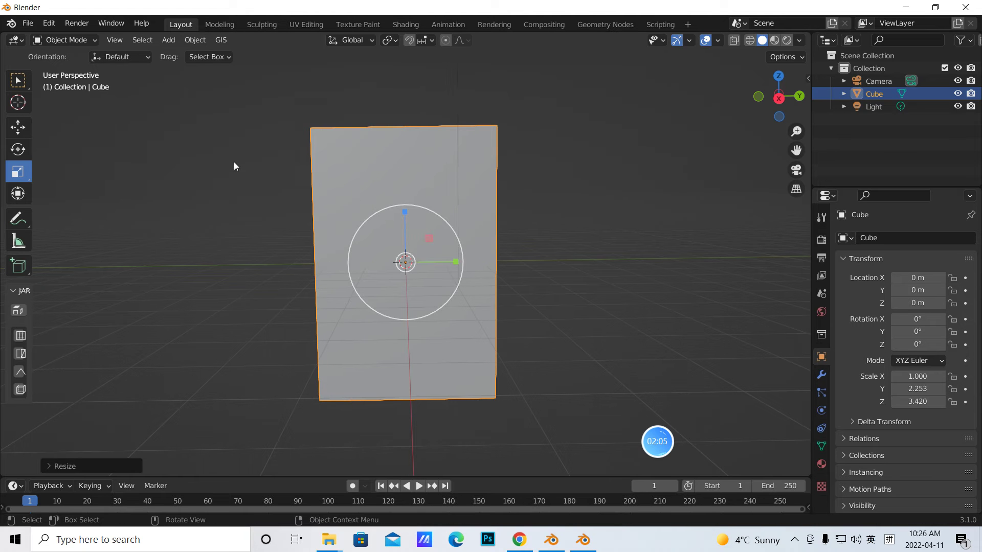
# - Enter Edit Mode on the cube and subdivide all of its faces once
pyautogui.click(93, 40)
pyautogui.click(70, 63)
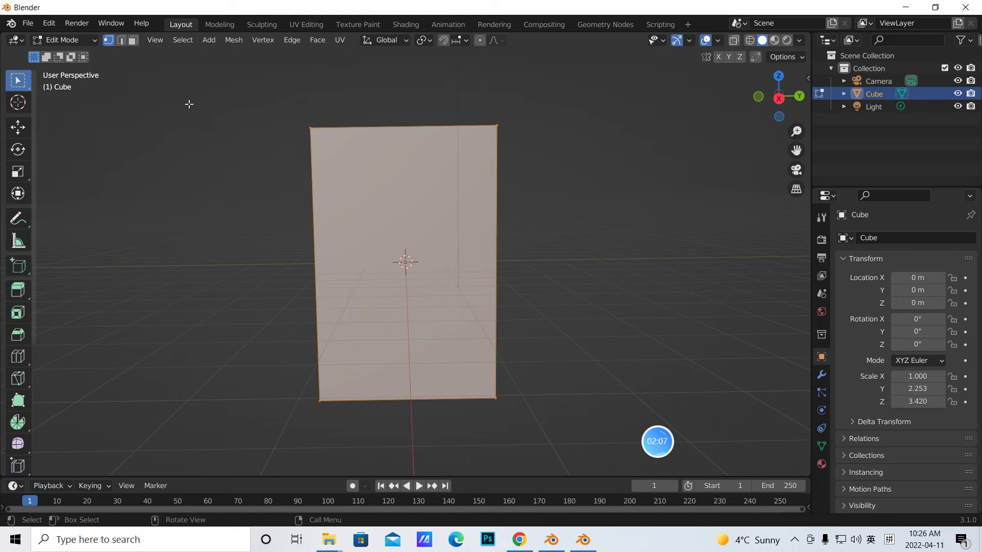
pyautogui.rightClick(409, 237)
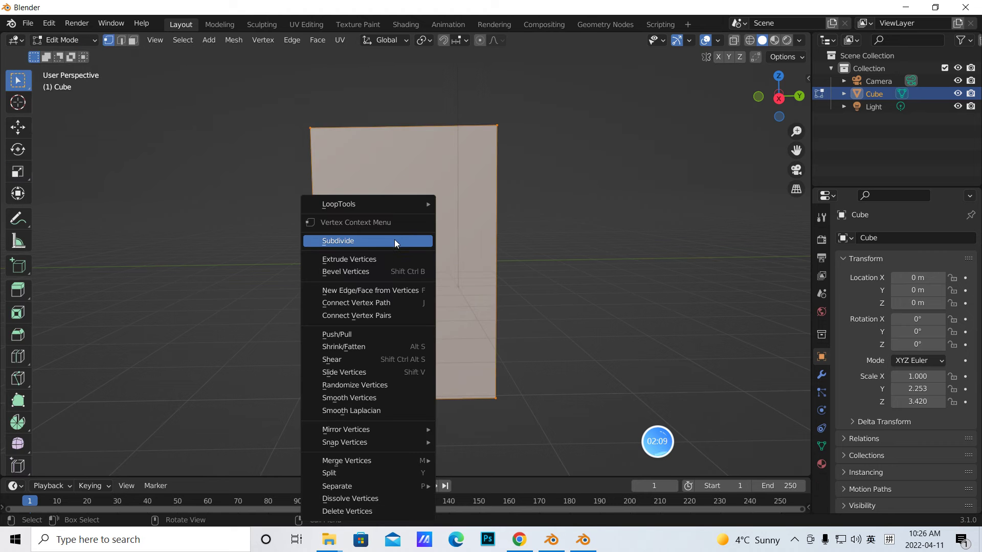
pyautogui.click(396, 242)
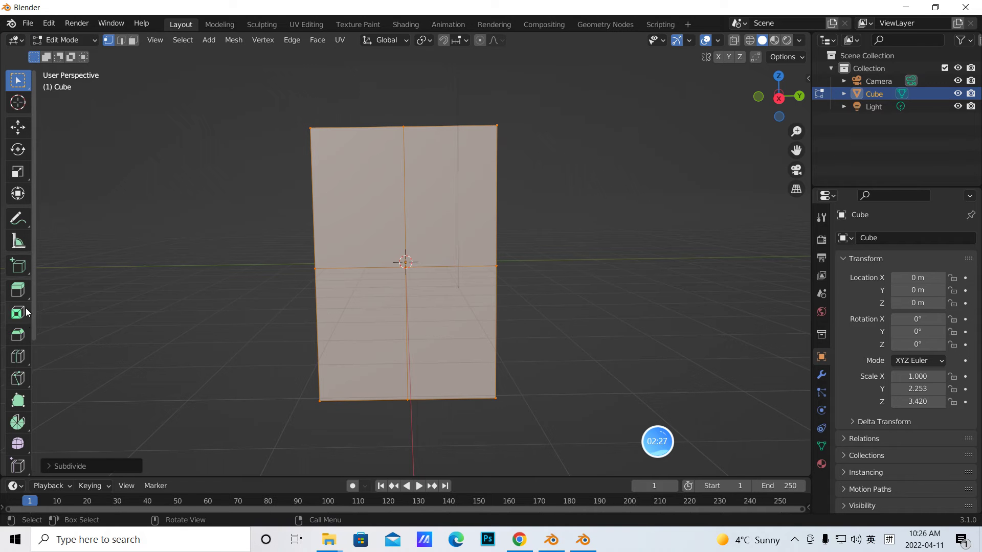
# - Add a horizontal loop cut just above the middle edge and a vertical loop cut just left of the center edge
pyautogui.click(18, 358)
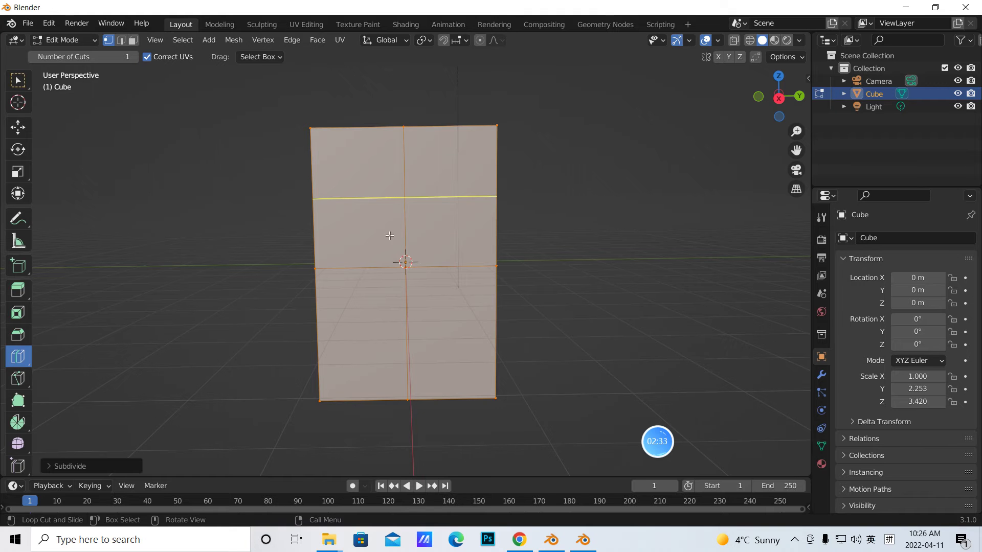
pyautogui.click(403, 202)
pyautogui.moveTo(403, 203); pyautogui.dragTo(411, 267)
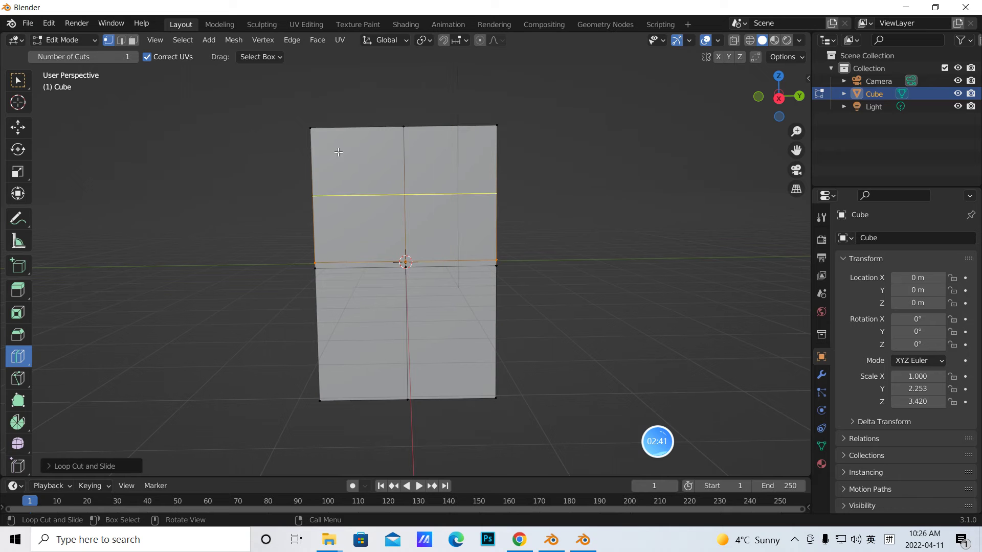
pyautogui.moveTo(332, 124); pyautogui.dragTo(378, 133)
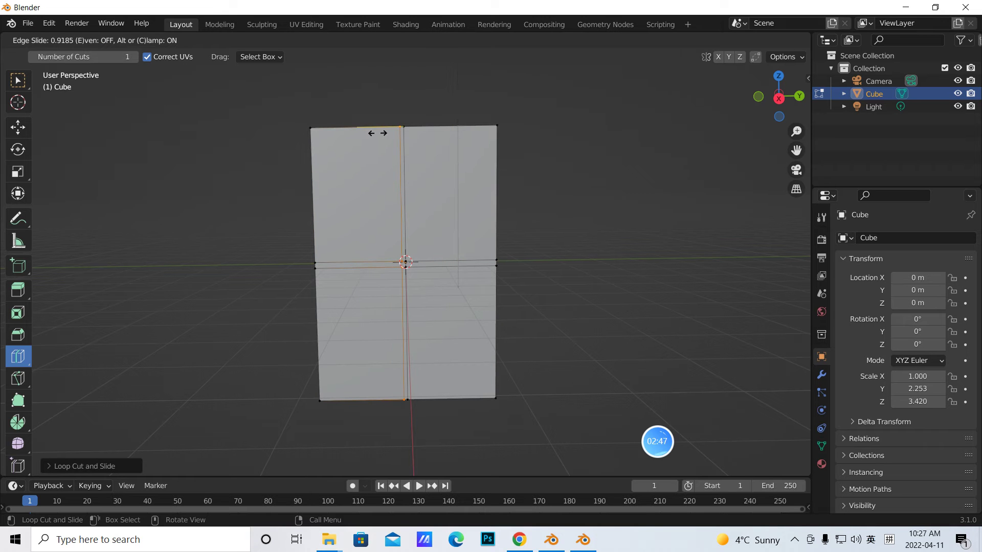
pyautogui.moveTo(378, 133); pyautogui.dragTo(377, 132)
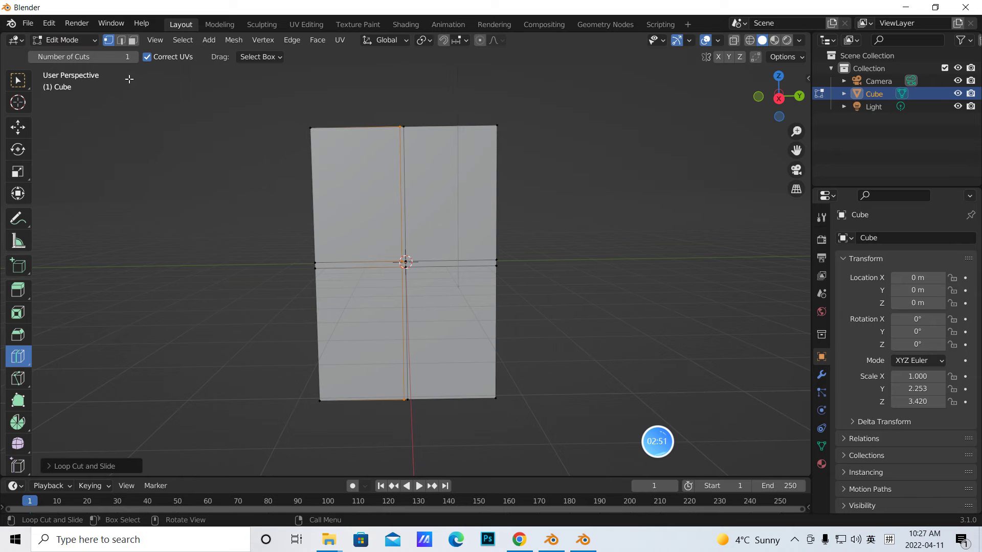
# - Select the narrow horizontal face loop around the body's middle and extrude it slightly inward along normals to form a groove
pyautogui.click(133, 40)
pyautogui.click(18, 81)
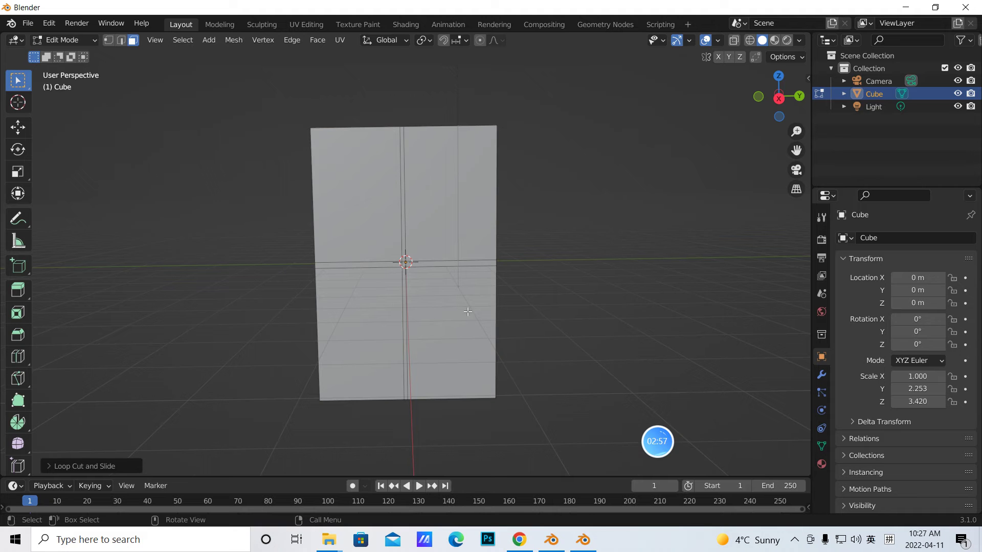
pyautogui.scroll(2, 415, 299)
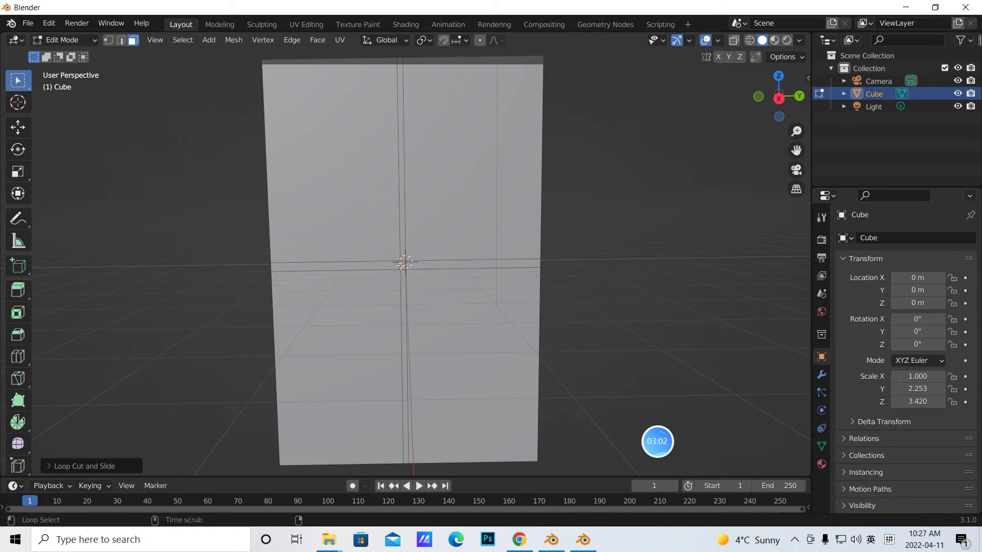
pyautogui.keyDown('alt'); pyautogui.click(401, 264); pyautogui.keyUp('alt')
pyautogui.moveTo(562, 291); pyautogui.dragTo(669, 291, button='middle')
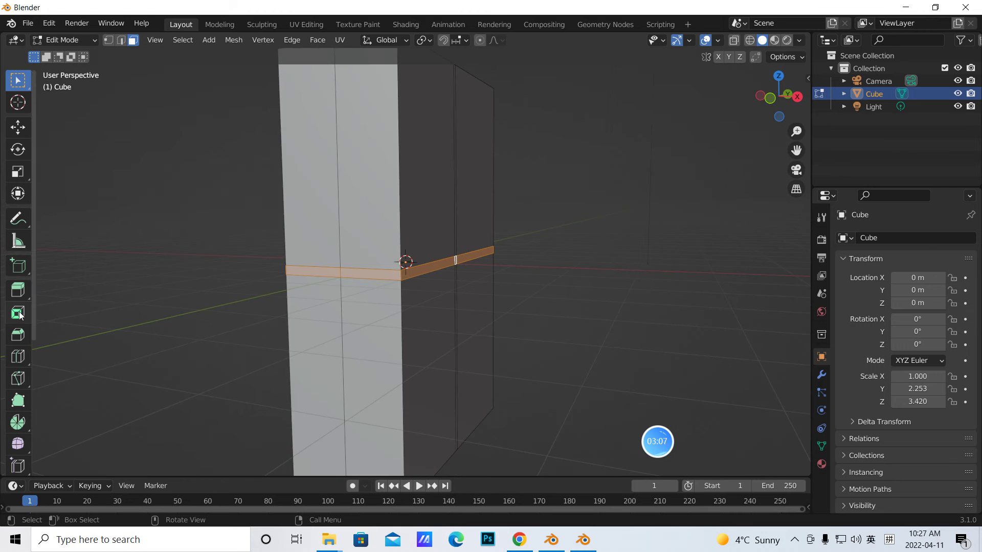
pyautogui.click(19, 292)
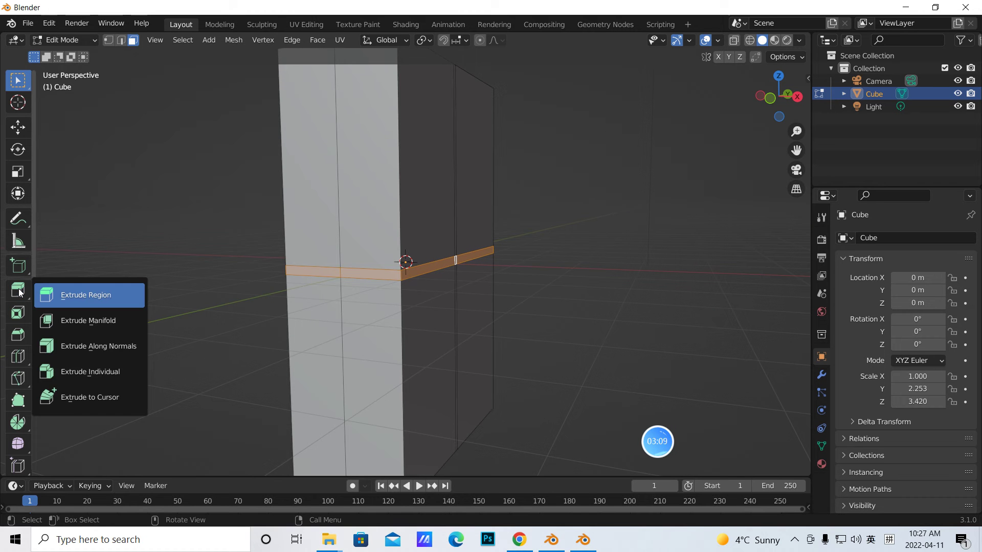
pyautogui.click(88, 347)
pyautogui.moveTo(399, 195); pyautogui.dragTo(403, 195)
pyautogui.moveTo(532, 244); pyautogui.dragTo(546, 287, button='middle')
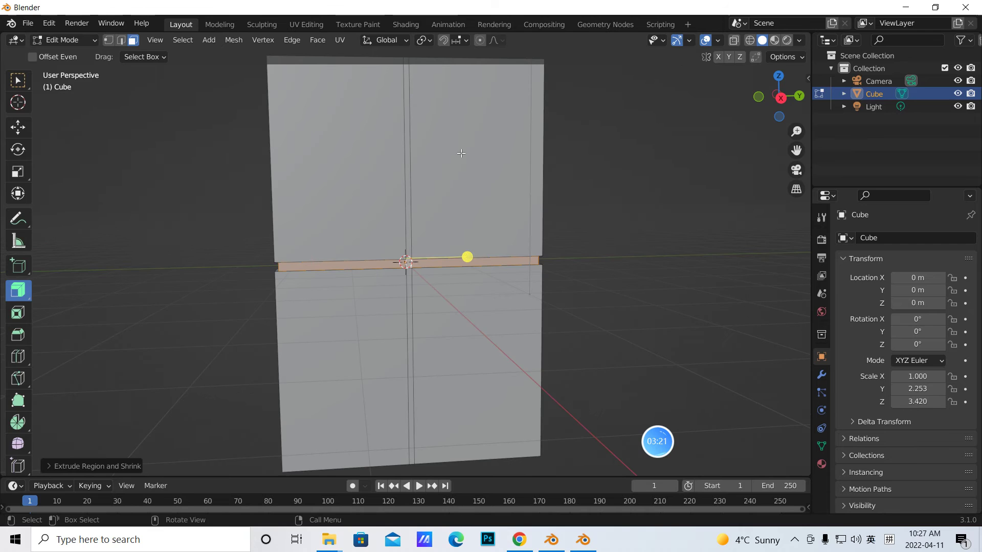
# - Select the narrow vertical strip between the upper front doors and extrude it slightly inward along normals as a groove
pyautogui.moveTo(485, 182); pyautogui.dragTo(491, 186, button='middle')
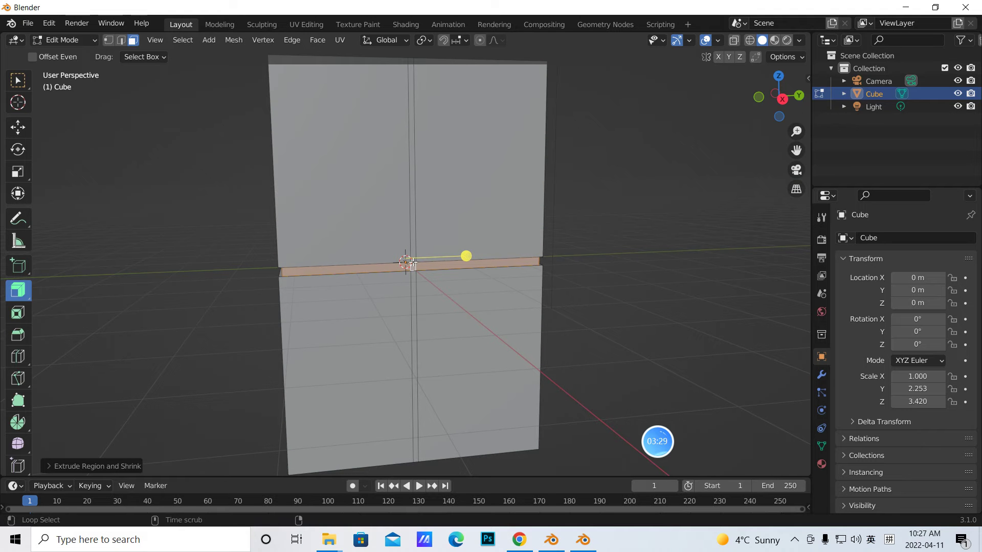
pyautogui.keyDown('alt'); pyautogui.click(413, 262); pyautogui.keyUp('alt')
pyautogui.moveTo(436, 217)
pyautogui.mouseDown(button='middle')
pyautogui.moveTo(642, 246)
pyautogui.moveTo(443, 224)
pyautogui.mouseUp(button='middle')
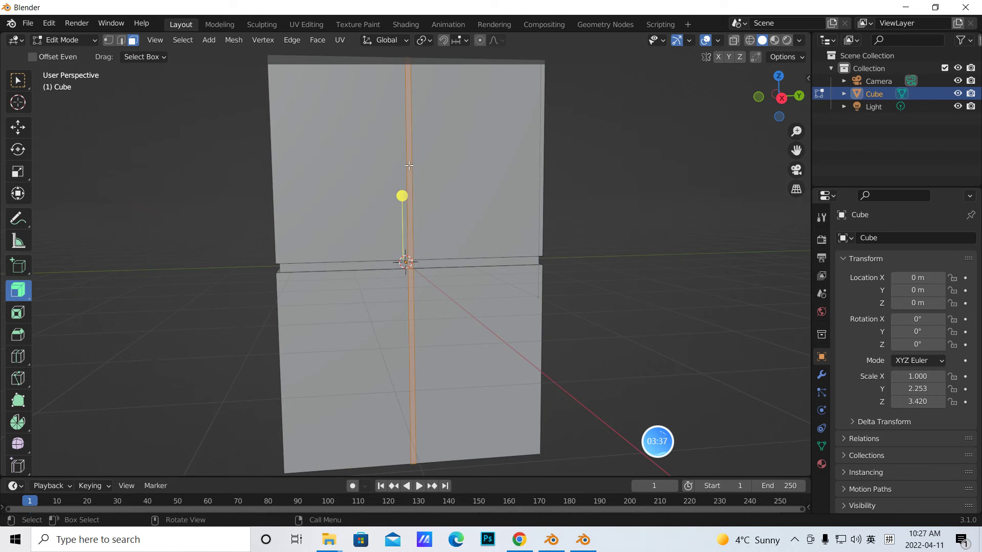
pyautogui.click(409, 165)
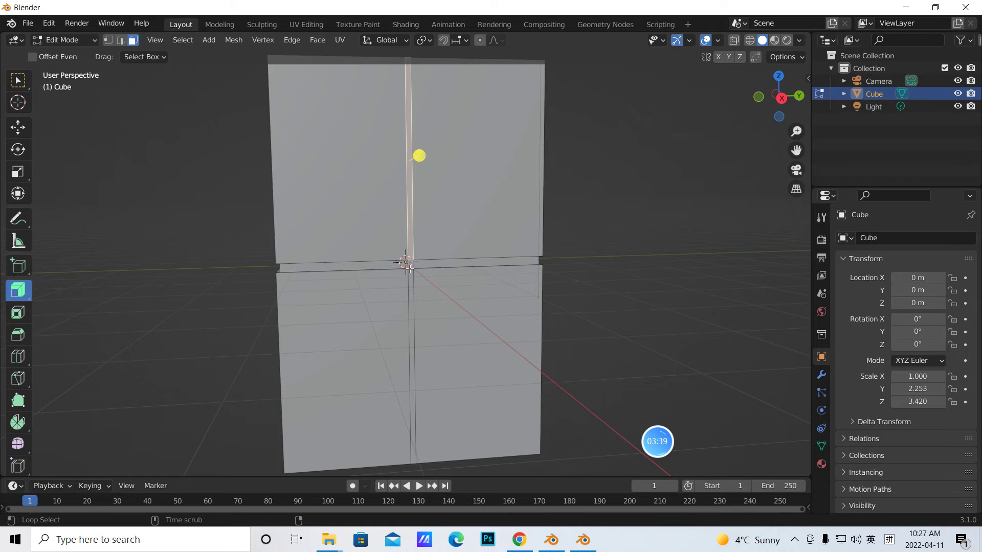
pyautogui.moveTo(449, 213); pyautogui.dragTo(550, 217, button='middle')
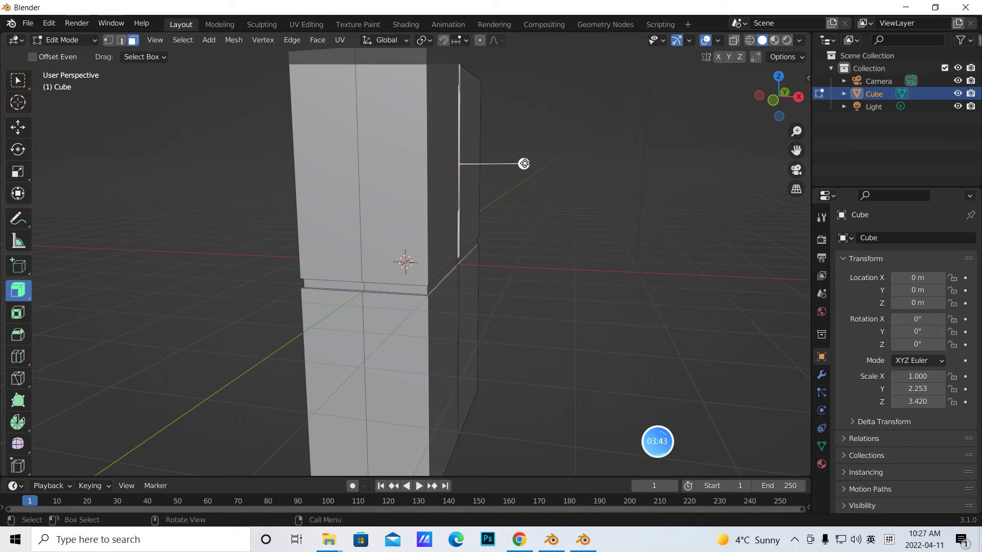
pyautogui.moveTo(524, 163); pyautogui.dragTo(533, 162)
pyautogui.moveTo(575, 210); pyautogui.dragTo(495, 259, button='middle')
pyautogui.click(638, 228)
pyautogui.moveTo(637, 244); pyautogui.dragTo(631, 250, button='middle')
pyautogui.scroll(1, 552, 209)
pyautogui.scroll(-1, 543, 213)
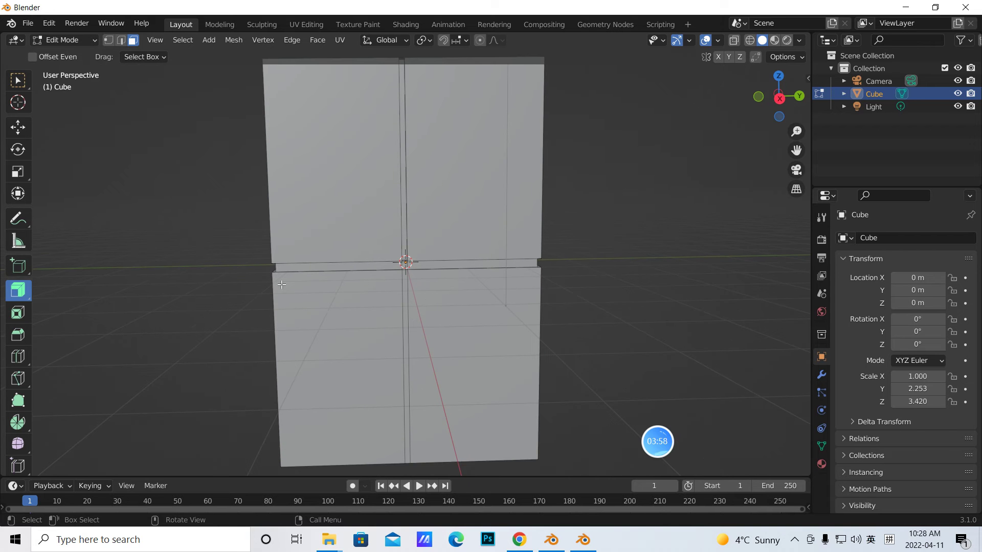
# - Select the three lower front faces, including the narrow center strip, and extrude them forward about 1.3188 m as a region
pyautogui.moveTo(383, 269); pyautogui.dragTo(568, 335, button='middle')
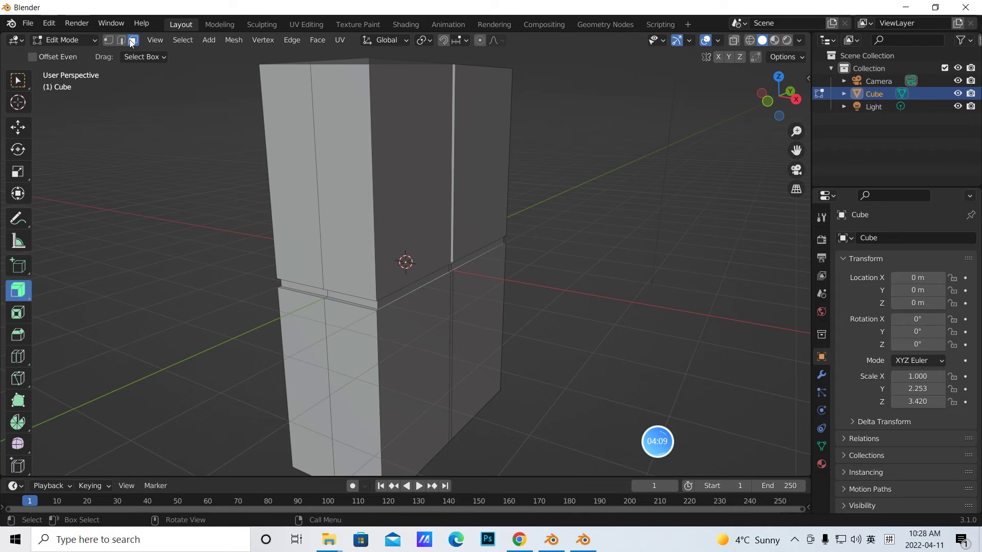
pyautogui.click(413, 363)
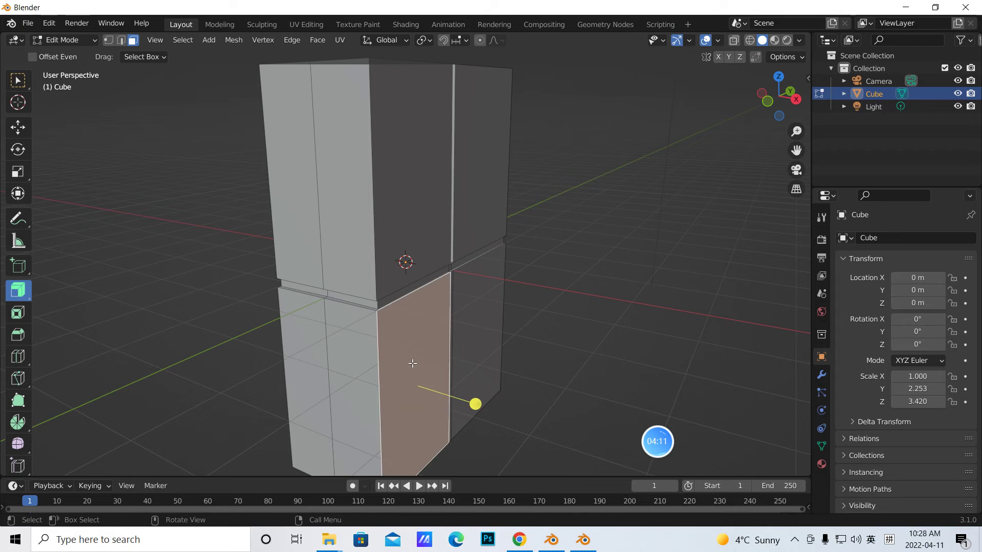
pyautogui.keyDown('shift'); pyautogui.click(479, 342); pyautogui.keyUp('shift')
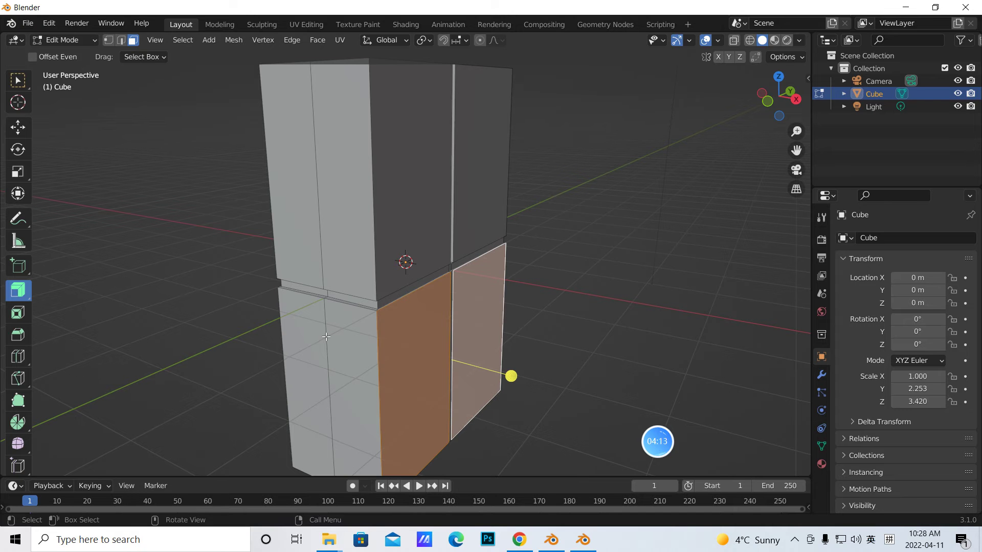
pyautogui.keyDown('shift'); pyautogui.click(452, 310); pyautogui.keyUp('shift')
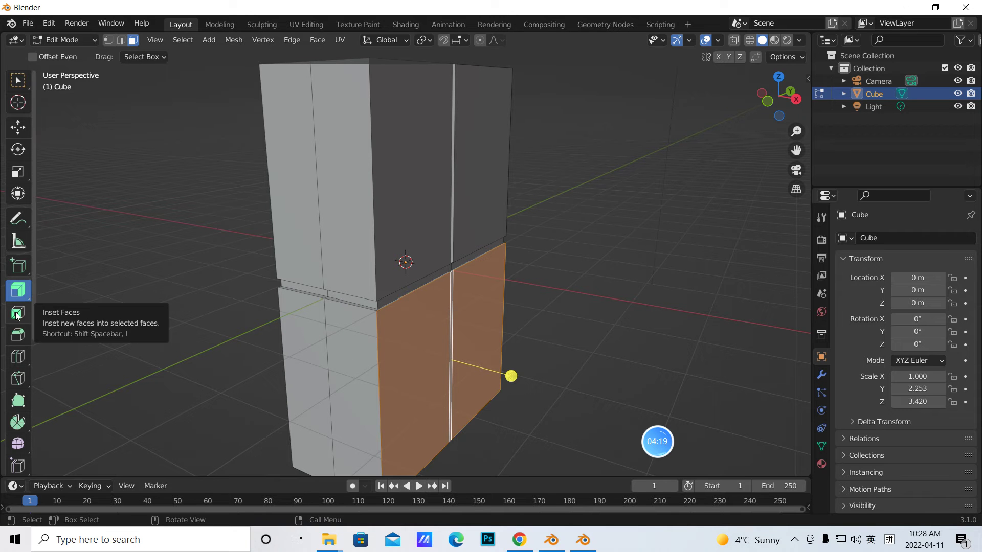
pyautogui.moveTo(22, 286); pyautogui.dragTo(85, 298)
pyautogui.moveTo(315, 364); pyautogui.dragTo(359, 338, button='middle')
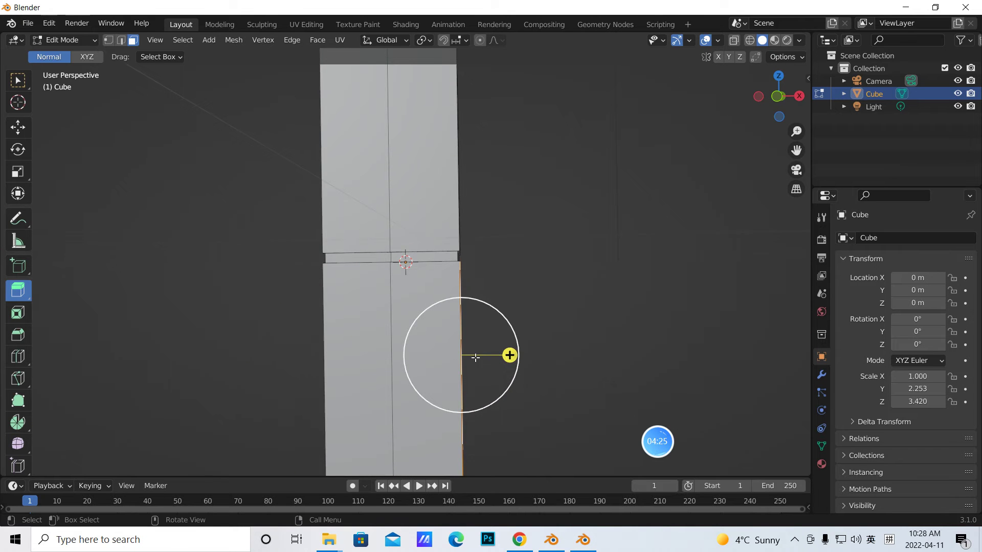
pyautogui.moveTo(520, 353); pyautogui.dragTo(596, 373)
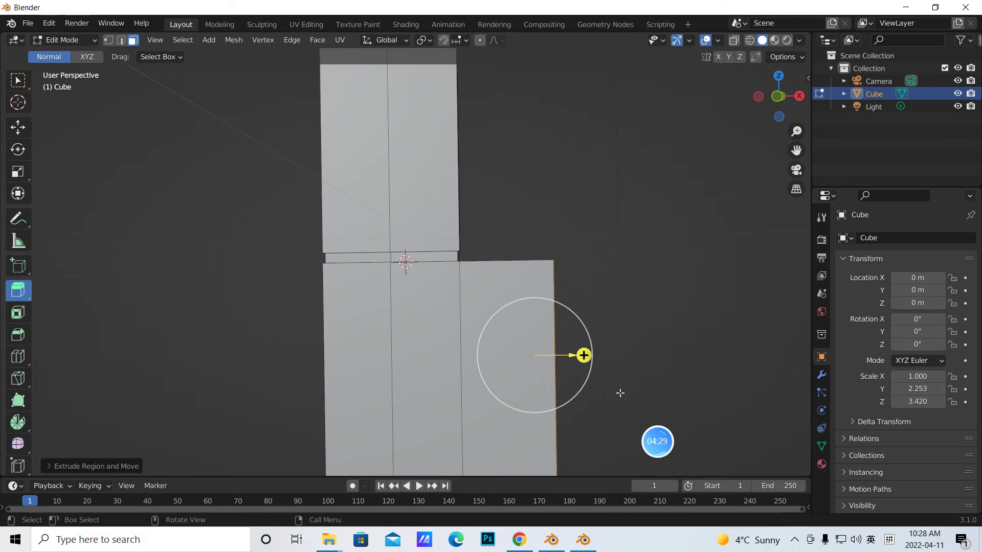
pyautogui.click(104, 463)
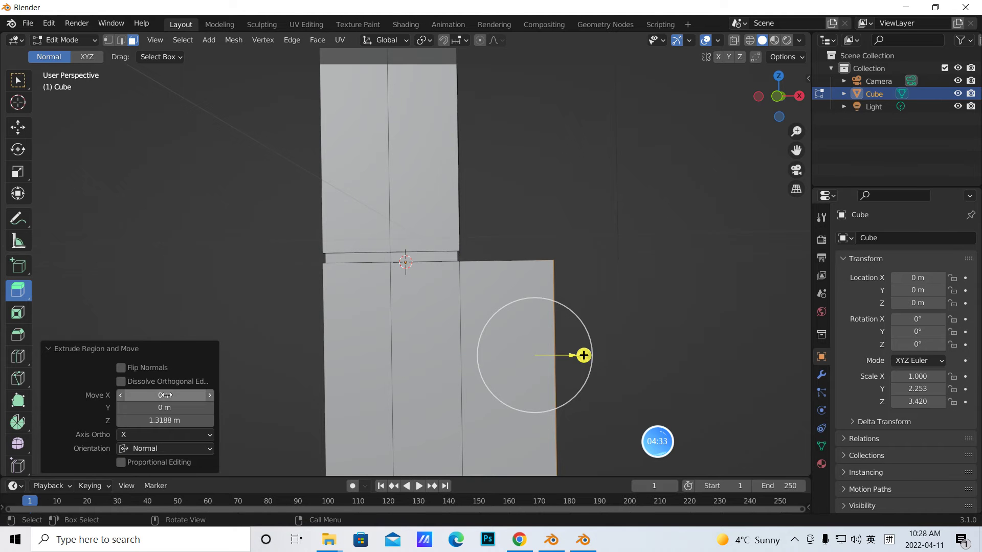
pyautogui.moveTo(720, 366); pyautogui.dragTo(589, 380, button='middle')
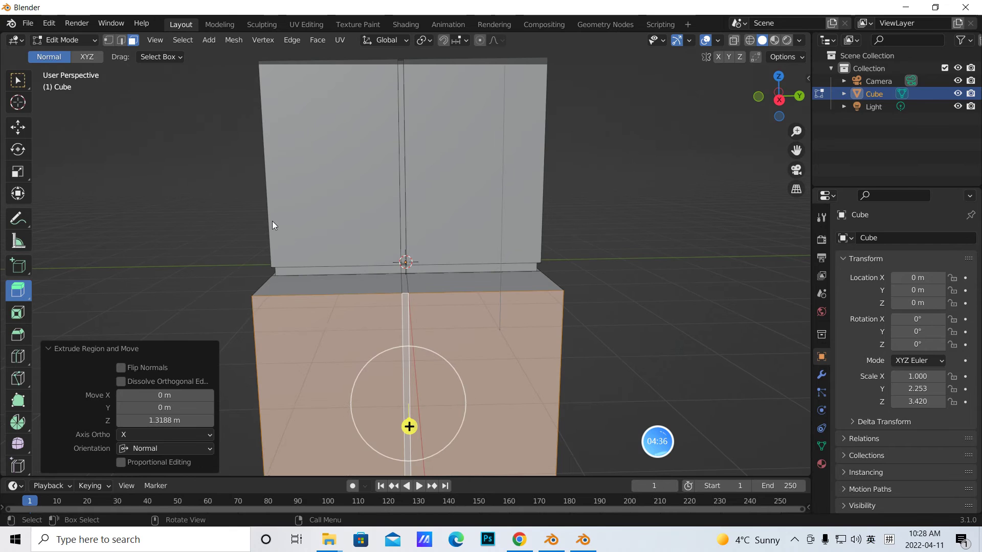
# - Delete the three top faces of the extruded lower section to open it like a drawer
pyautogui.click(342, 285)
pyautogui.keyDown('shift'); pyautogui.click(484, 282); pyautogui.keyUp('shift')
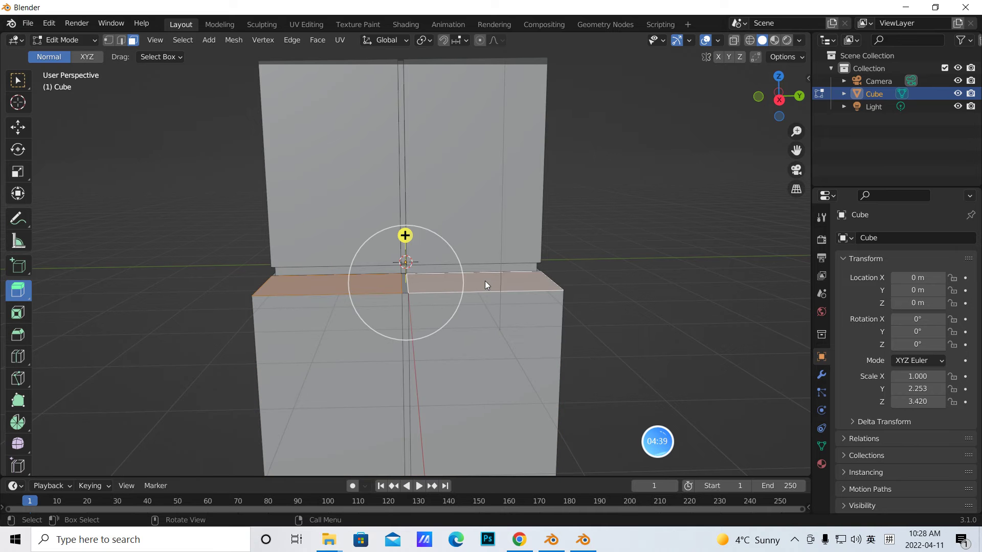
pyautogui.keyDown('shift'); pyautogui.click(404, 282); pyautogui.keyUp('shift')
pyautogui.press('x')
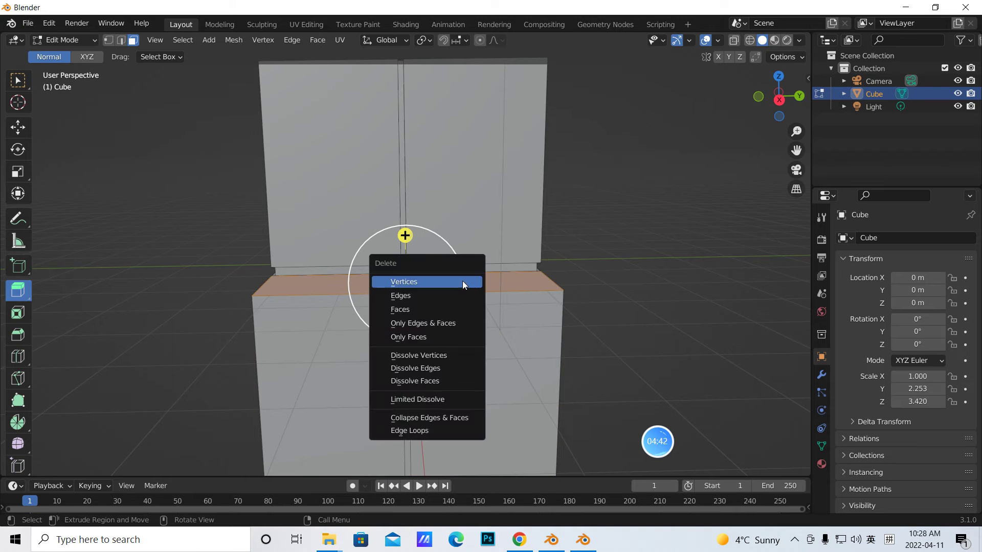
pyautogui.click(443, 308)
pyautogui.moveTo(569, 303)
pyautogui.mouseDown(button='middle')
pyautogui.moveTo(574, 333)
pyautogui.moveTo(592, 344)
pyautogui.moveTo(565, 301)
pyautogui.mouseUp(button='middle')
pyautogui.scroll(-3, 570, 307)
pyautogui.scroll(1, 566, 301)
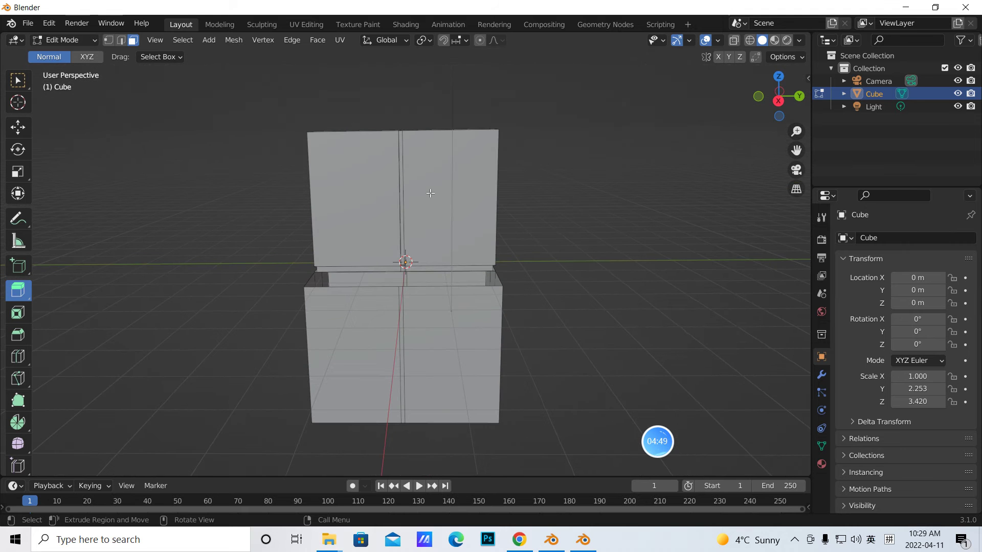
# - Add a loop cut around the body's top and sides, slid close to the front face with a factor of about -0.785
pyautogui.moveTo(423, 195)
pyautogui.mouseDown(button='middle')
pyautogui.moveTo(462, 212)
pyautogui.moveTo(424, 193)
pyautogui.mouseUp(button='middle')
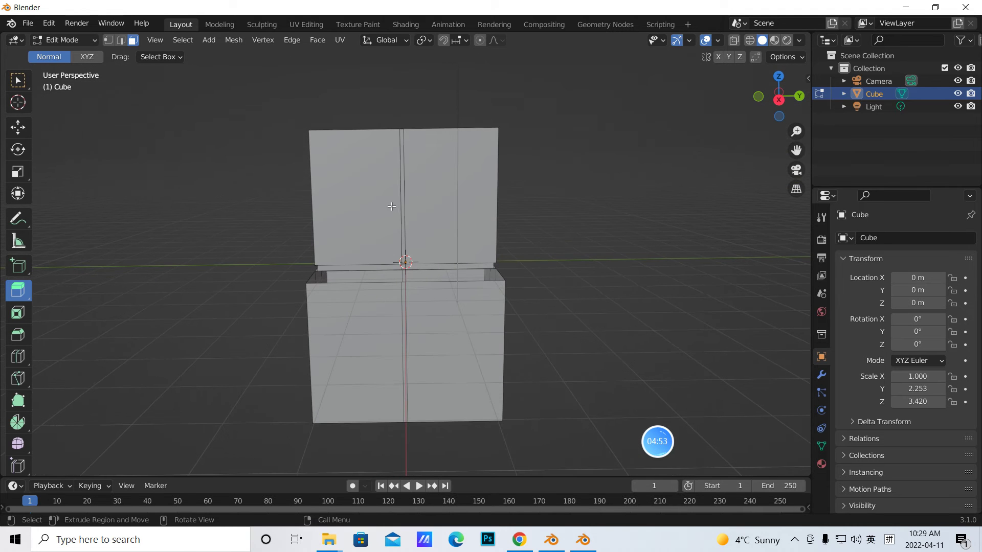
pyautogui.click(94, 38)
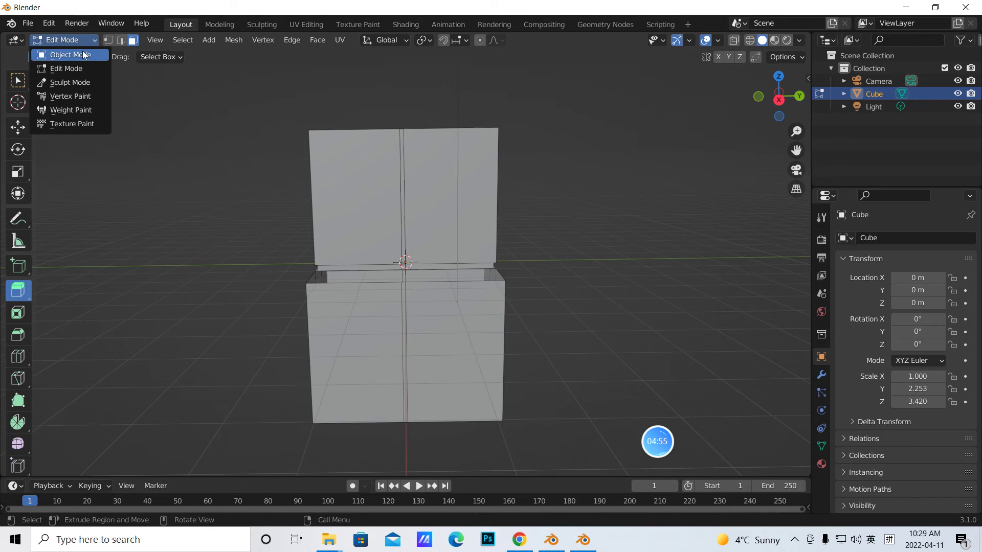
pyautogui.moveTo(603, 193); pyautogui.dragTo(422, 199, button='middle')
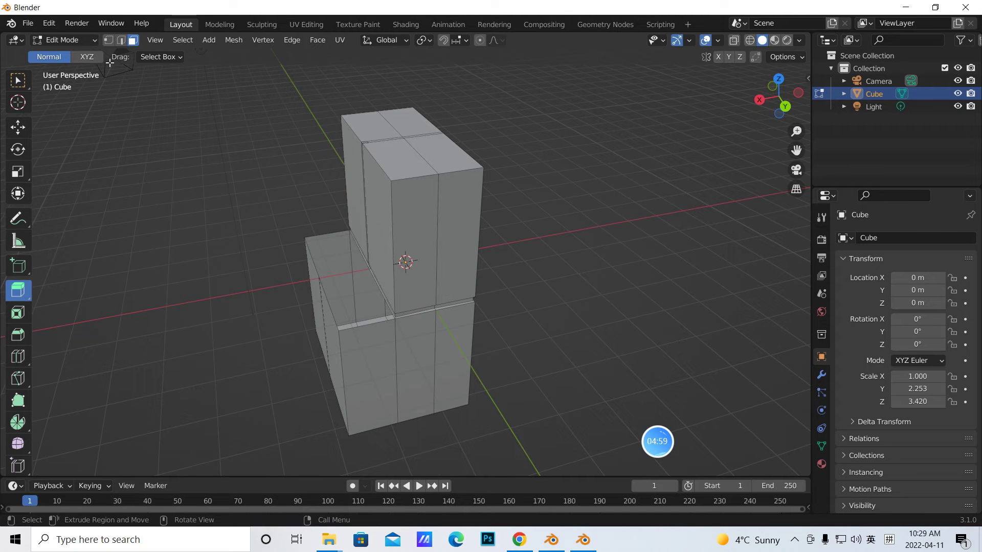
pyautogui.click(17, 358)
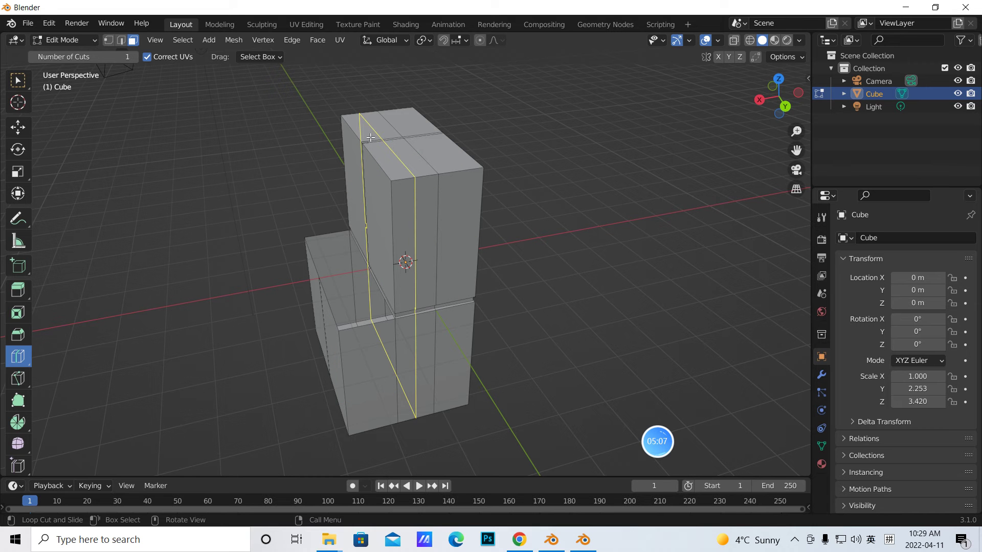
pyautogui.moveTo(370, 138); pyautogui.dragTo(355, 135)
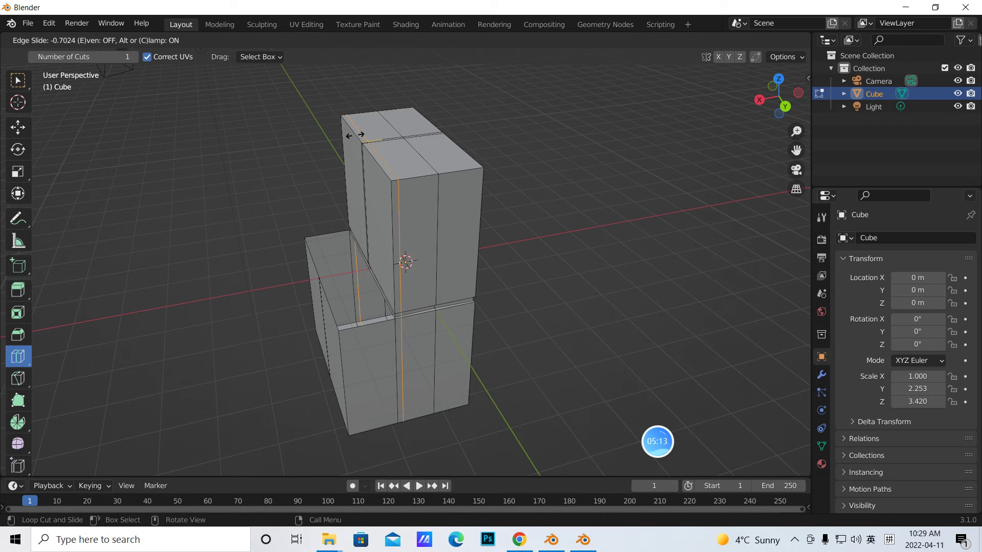
pyautogui.moveTo(354, 135); pyautogui.dragTo(347, 108)
pyautogui.moveTo(401, 258); pyautogui.dragTo(660, 289, button='middle')
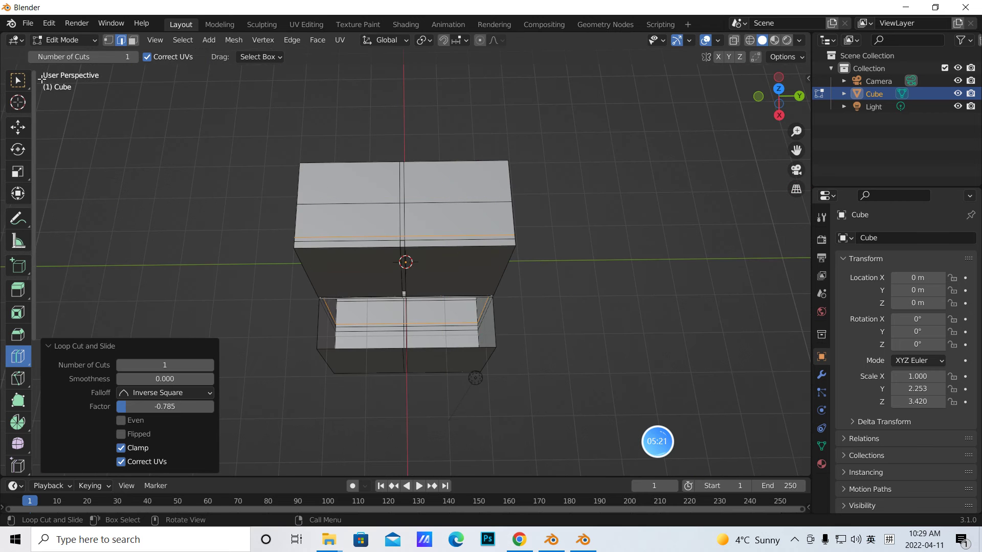
# - Select the narrow face loop just behind the front doors in face mode and activate Extrude Along Normals
pyautogui.click(133, 40)
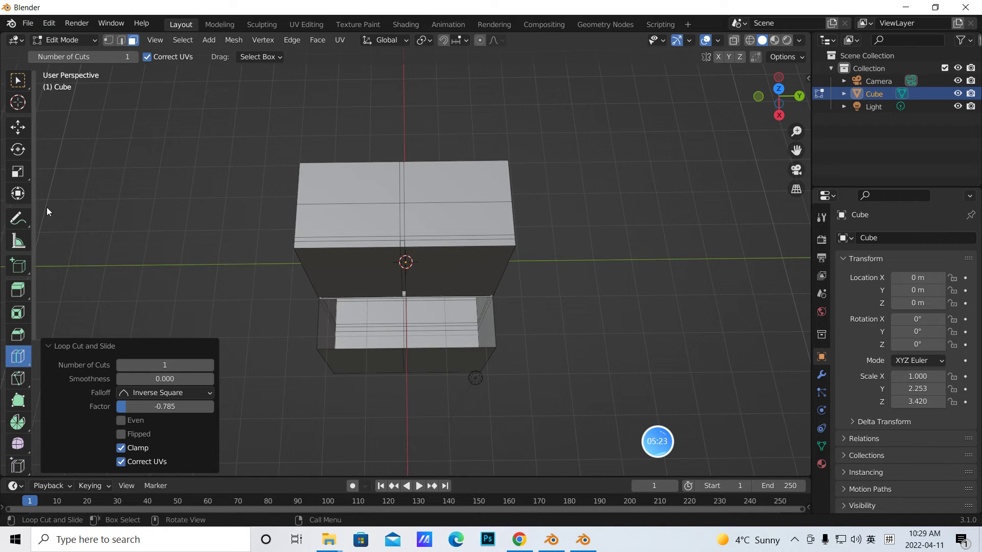
pyautogui.click(15, 83)
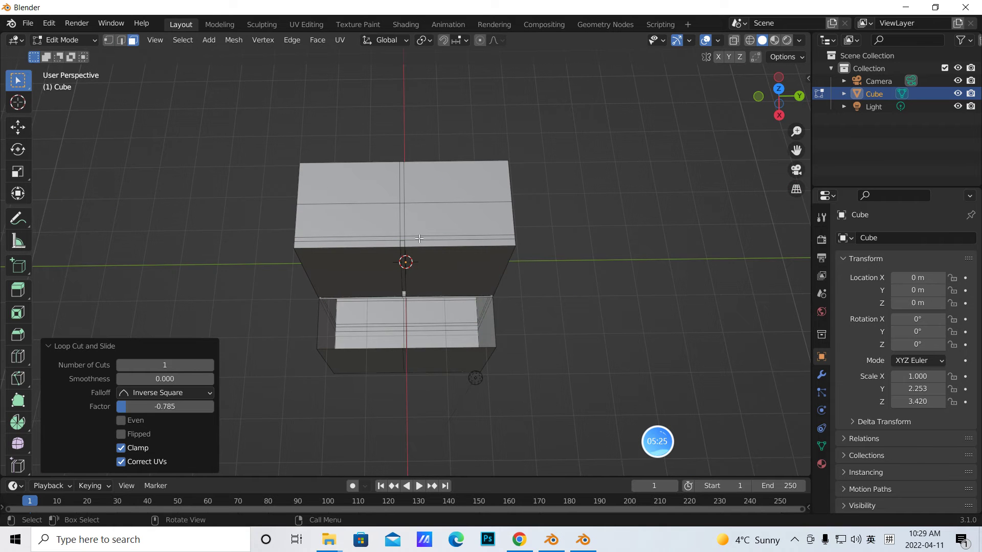
pyautogui.scroll(4, 401, 238)
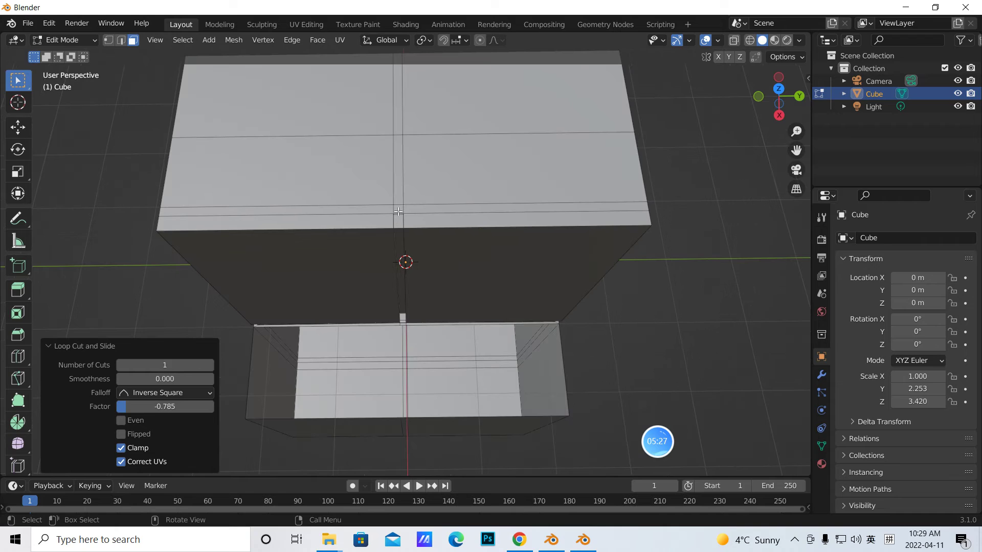
pyautogui.press('alt')
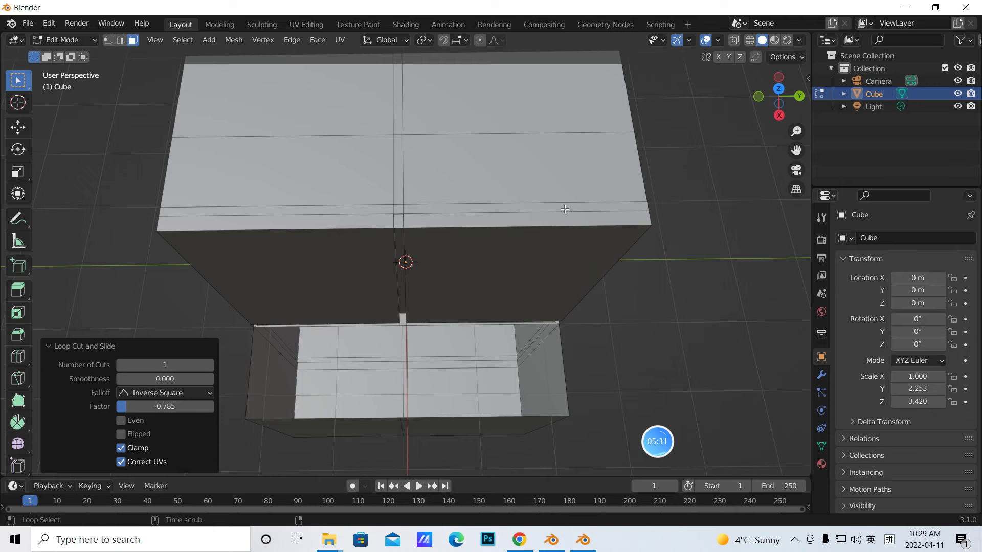
pyautogui.keyDown('alt'); pyautogui.click(393, 208); pyautogui.keyUp('alt')
pyautogui.moveTo(396, 210); pyautogui.dragTo(463, 158, button='middle')
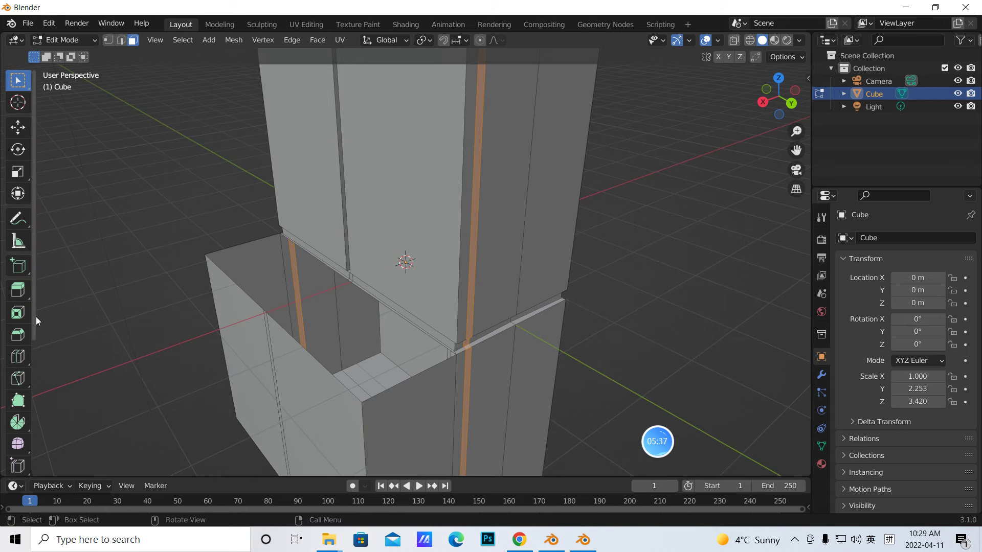
pyautogui.click(22, 287)
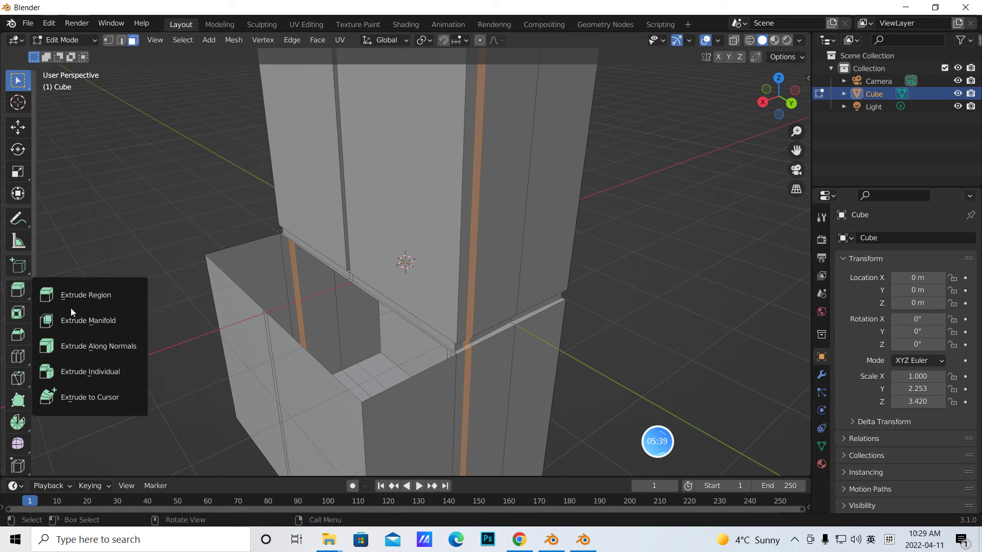
pyautogui.click(85, 342)
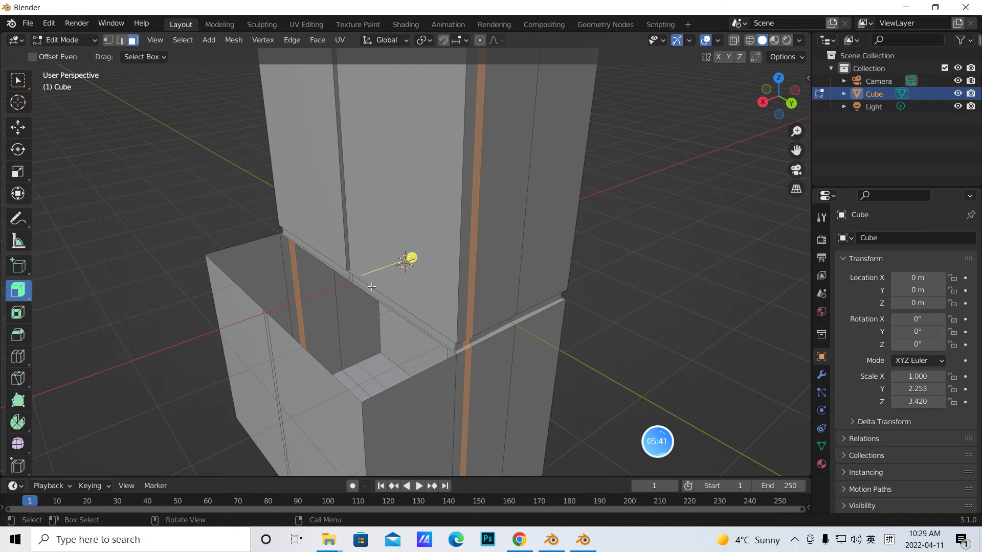
# - Try to extrude the narrow face loop behind the doors inward along normals by about -0.121 m
pyautogui.moveTo(605, 302); pyautogui.dragTo(642, 317, button='middle')
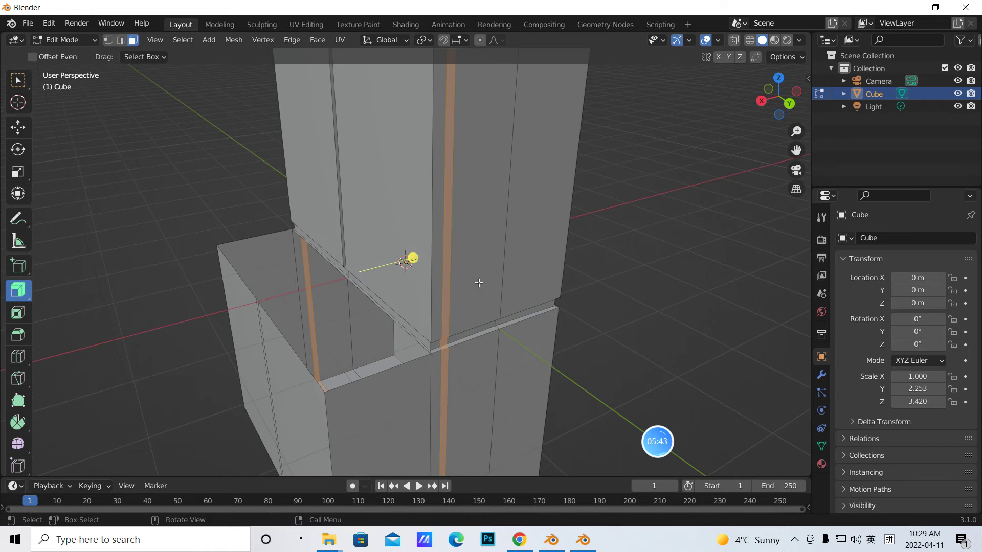
pyautogui.moveTo(413, 258)
pyautogui.mouseDown()
pyautogui.moveTo(395, 259)
pyautogui.moveTo(406, 260)
pyautogui.mouseUp()
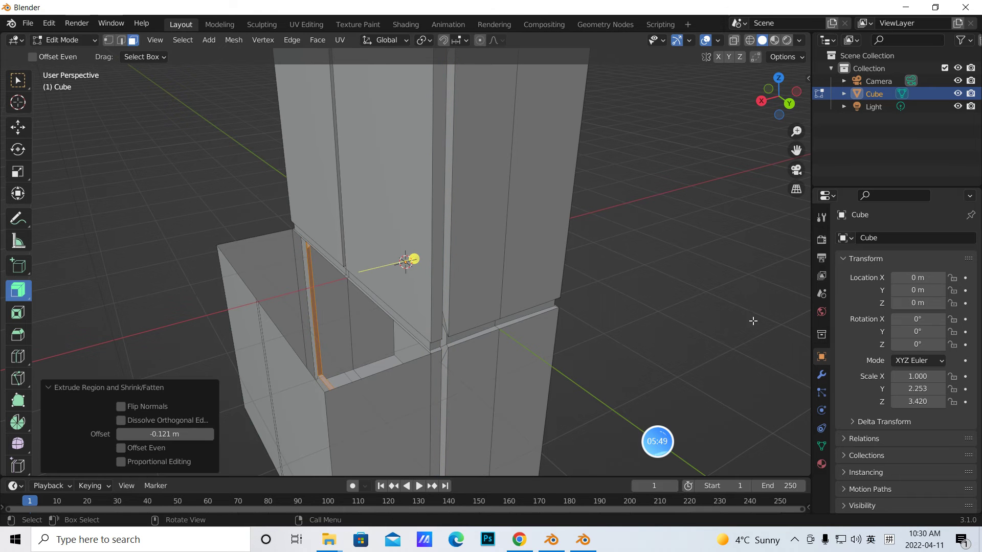
pyautogui.scroll(-4, 706, 273)
pyautogui.moveTo(693, 278); pyautogui.dragTo(621, 258, button='middle')
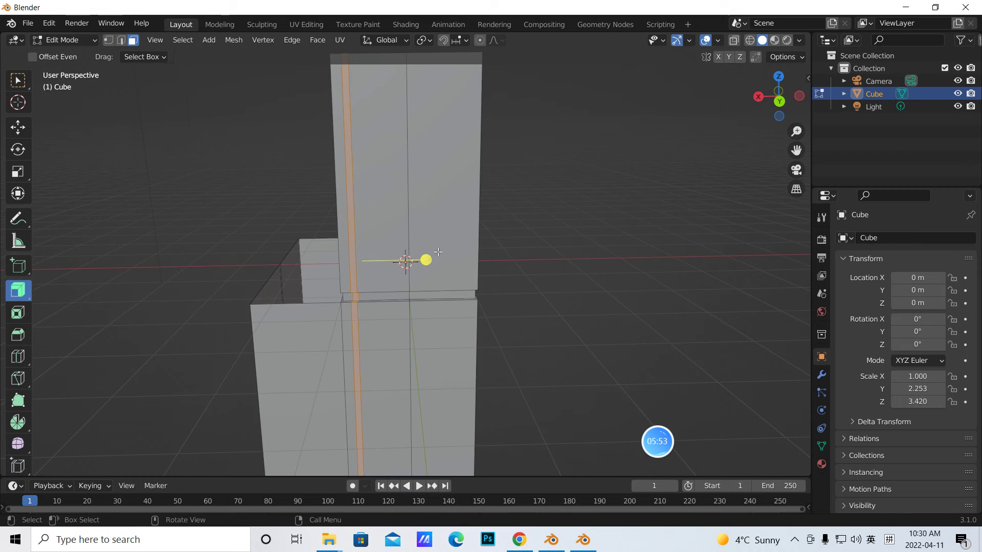
# - Extrude the narrow face loop behind the doors inward along normals with an offset of about -0.0227 m
pyautogui.scroll(-1, 438, 255)
pyautogui.moveTo(433, 260); pyautogui.dragTo(434, 260)
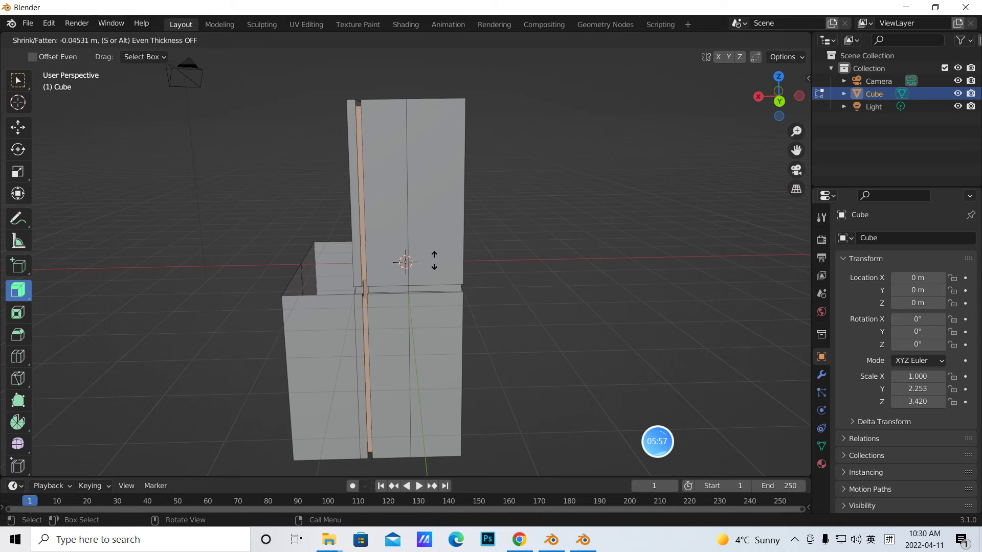
pyautogui.moveTo(433, 260); pyautogui.dragTo(433, 260)
pyautogui.moveTo(550, 287); pyautogui.dragTo(670, 286, button='middle')
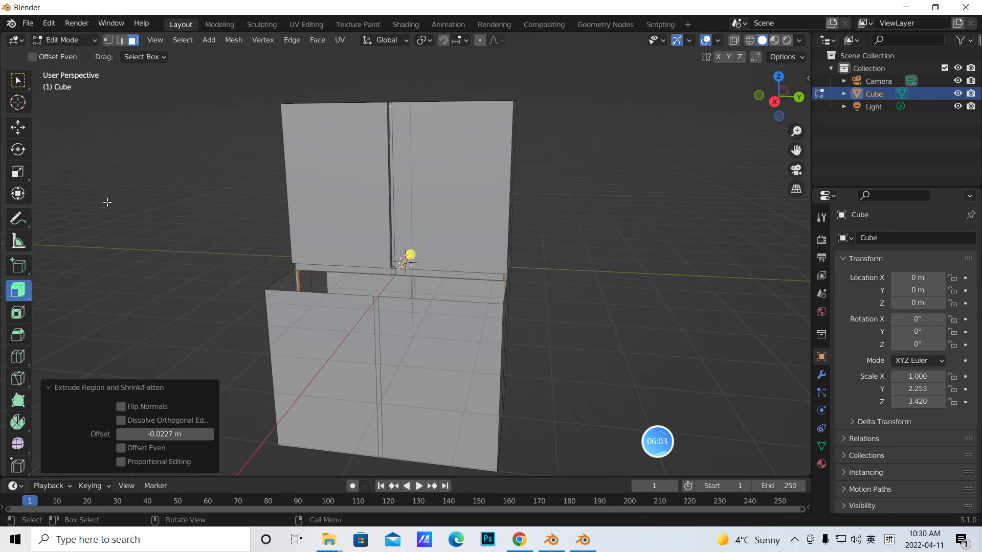
pyautogui.click(15, 83)
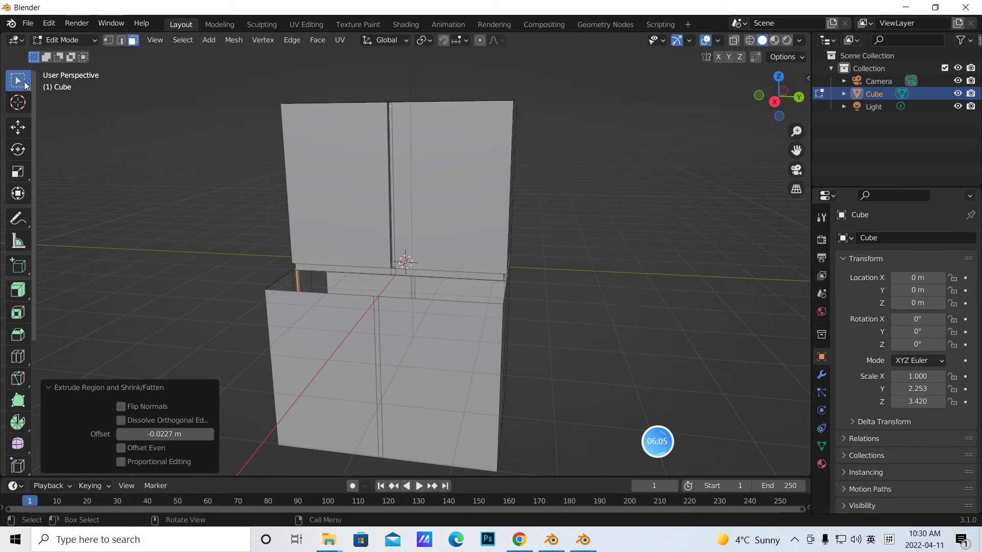
# - Return the refrigerator body to Object Mode and add a Bevel modifier with an amount of 0.11 m
pyautogui.moveTo(557, 295); pyautogui.dragTo(384, 179, button='middle')
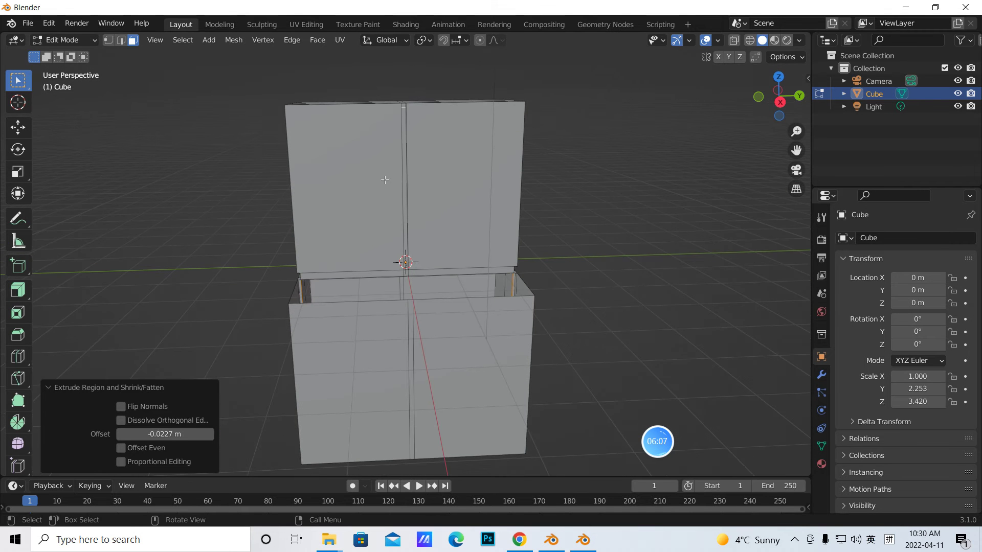
pyautogui.click(95, 39)
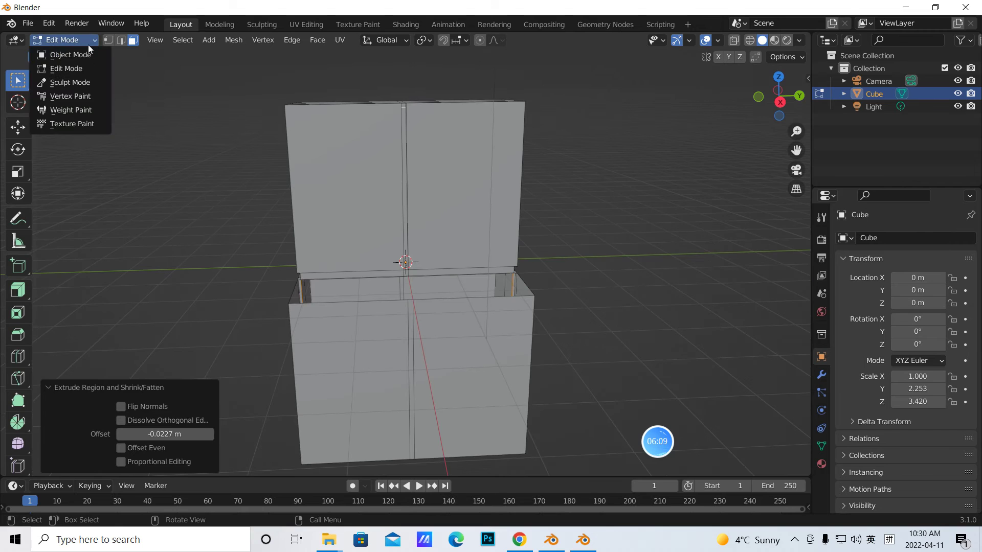
pyautogui.click(76, 50)
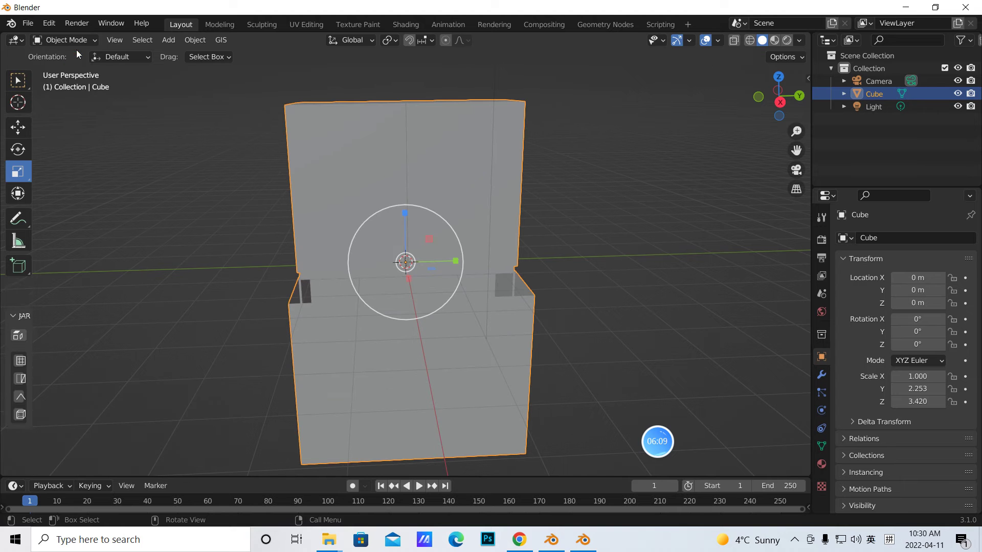
pyautogui.click(18, 80)
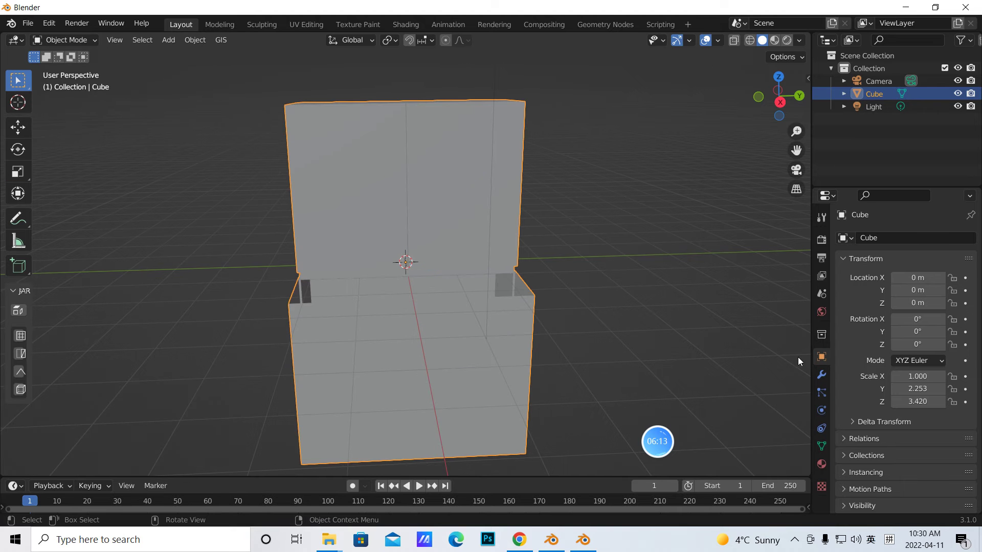
pyautogui.click(821, 374)
pyautogui.click(847, 238)
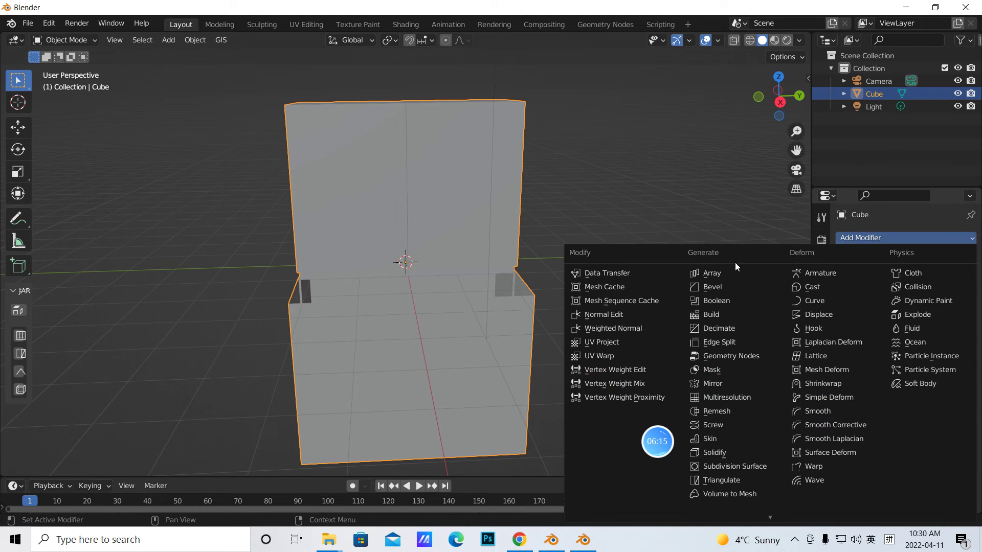
pyautogui.click(713, 285)
pyautogui.moveTo(641, 277)
pyautogui.mouseDown(button='middle')
pyautogui.moveTo(628, 297)
pyautogui.moveTo(581, 310)
pyautogui.moveTo(566, 288)
pyautogui.moveTo(644, 286)
pyautogui.mouseUp(button='middle')
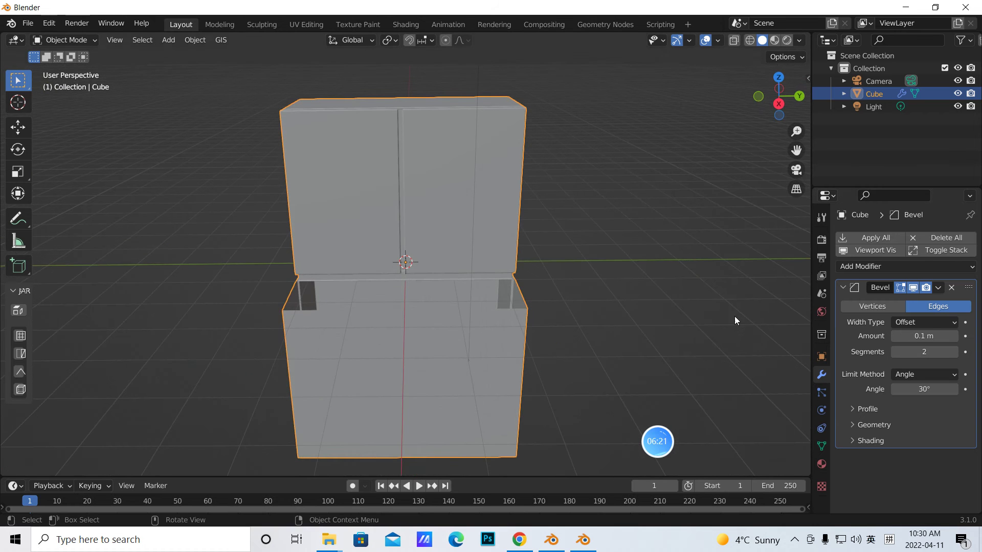
pyautogui.moveTo(686, 294); pyautogui.dragTo(686, 284, button='middle')
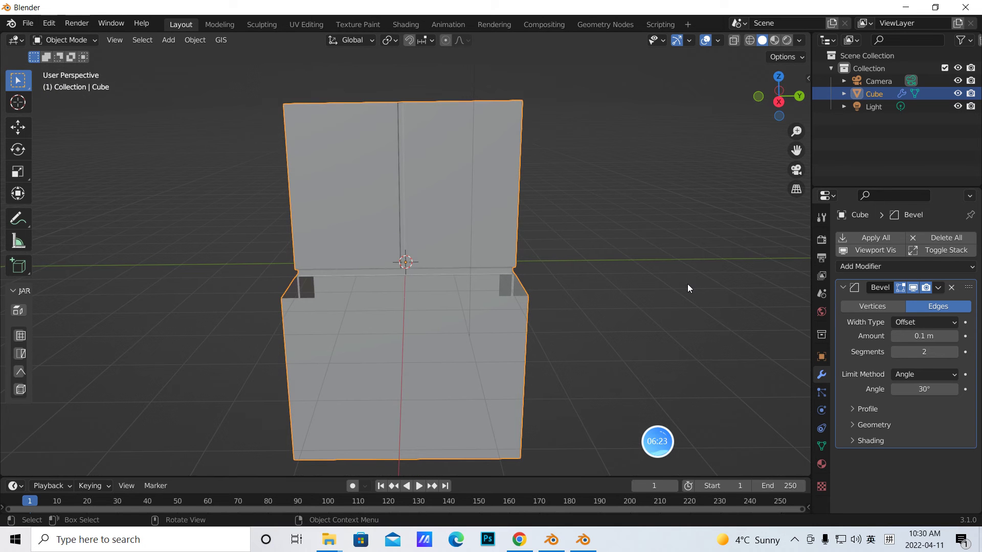
pyautogui.click(954, 336)
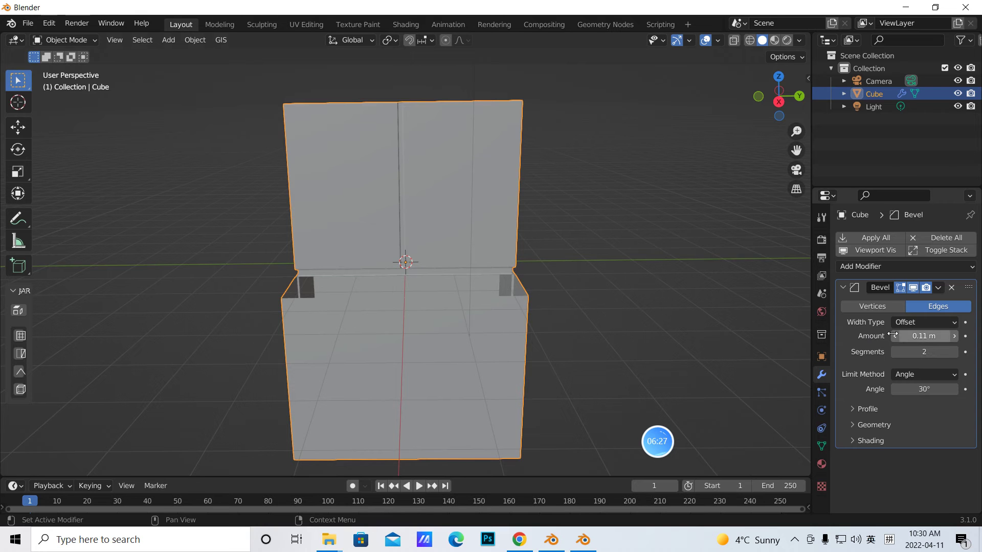
pyautogui.moveTo(645, 250); pyautogui.dragTo(645, 261, button='middle')
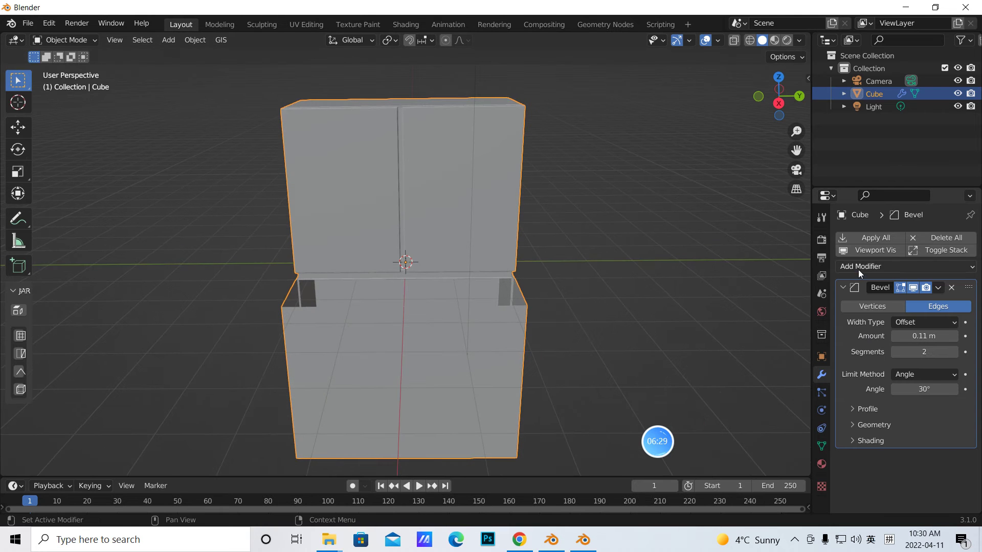
# - Add a Solidify modifier to the refrigerator body with a thickness of 0.06 m
pyautogui.click(858, 267)
pyautogui.click(715, 481)
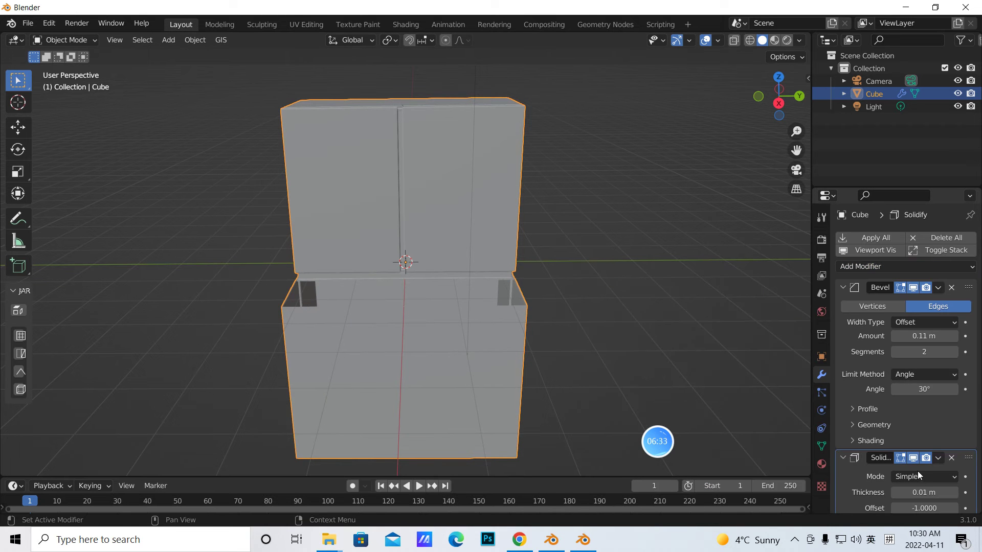
pyautogui.scroll(-2, 921, 476)
pyautogui.click(954, 451)
pyautogui.click(954, 451)
pyautogui.click(954, 451)
pyautogui.click(954, 452)
pyautogui.click(954, 451)
pyautogui.moveTo(557, 302); pyautogui.dragTo(564, 250, button='middle')
pyautogui.scroll(-2, 550, 259)
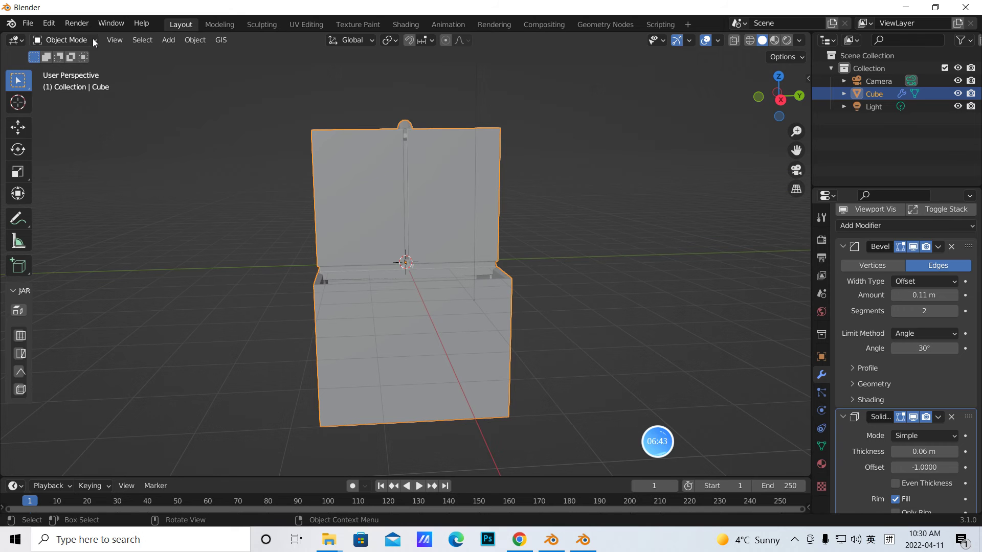
# - Start saving the project, choose the Downloads folder and clear the default file name
pyautogui.click(28, 23)
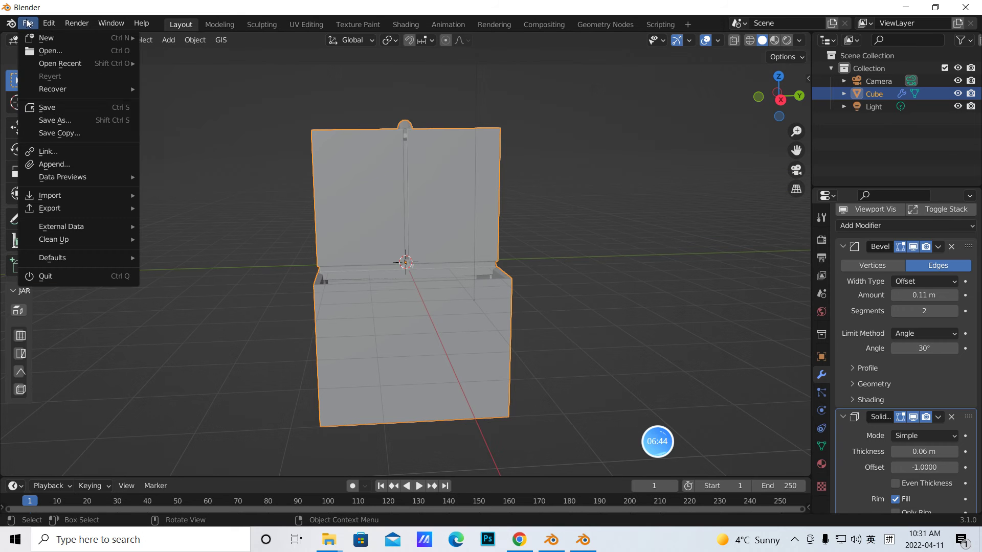
pyautogui.click(49, 109)
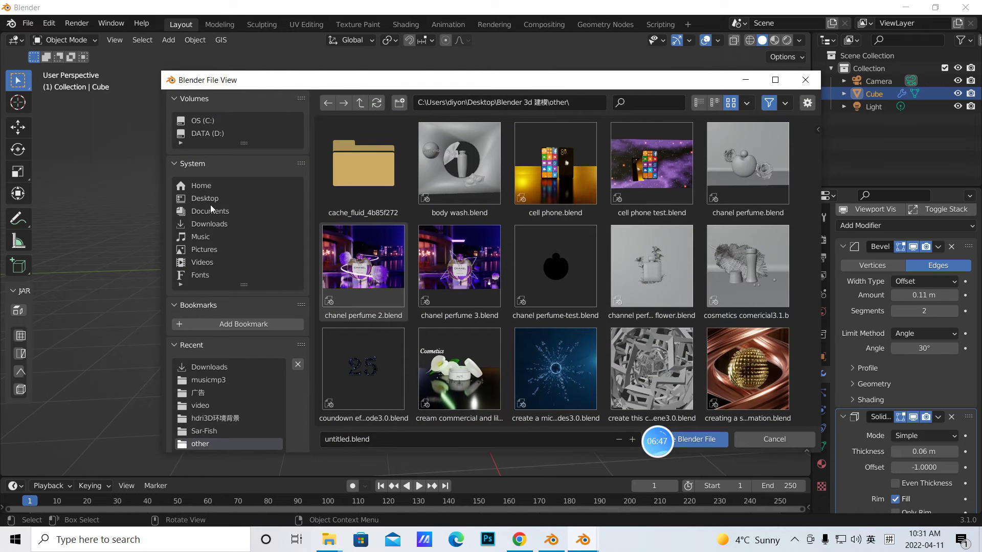
pyautogui.click(215, 224)
pyautogui.scroll(-1, 437, 300)
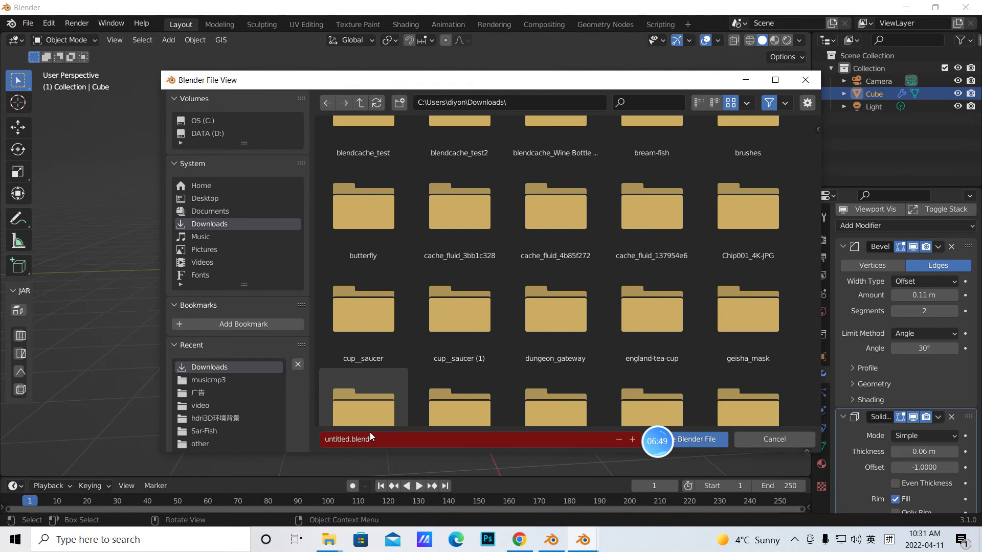
pyautogui.click(341, 439)
pyautogui.doubleClick(342, 438)
pyautogui.press('BackSpace')
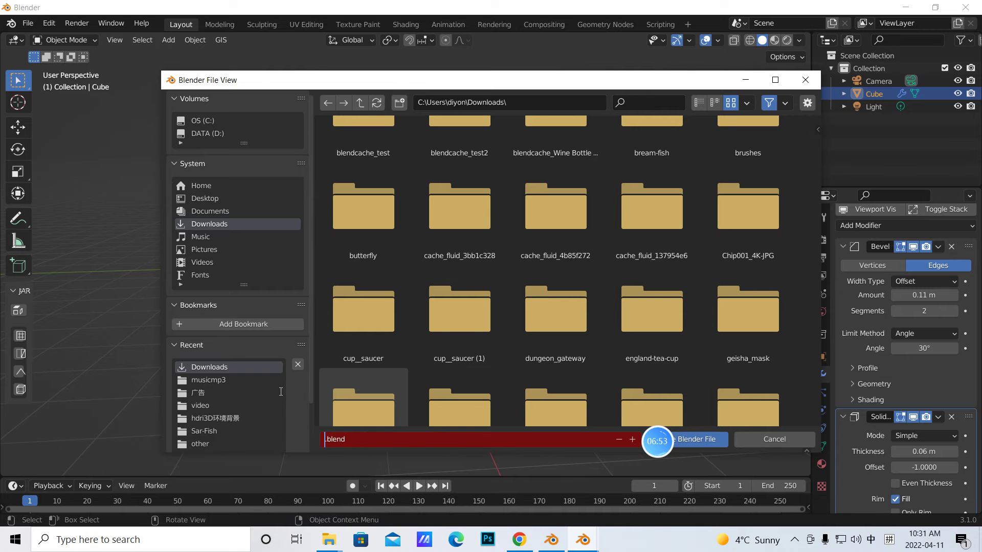
pyautogui.write('tect')
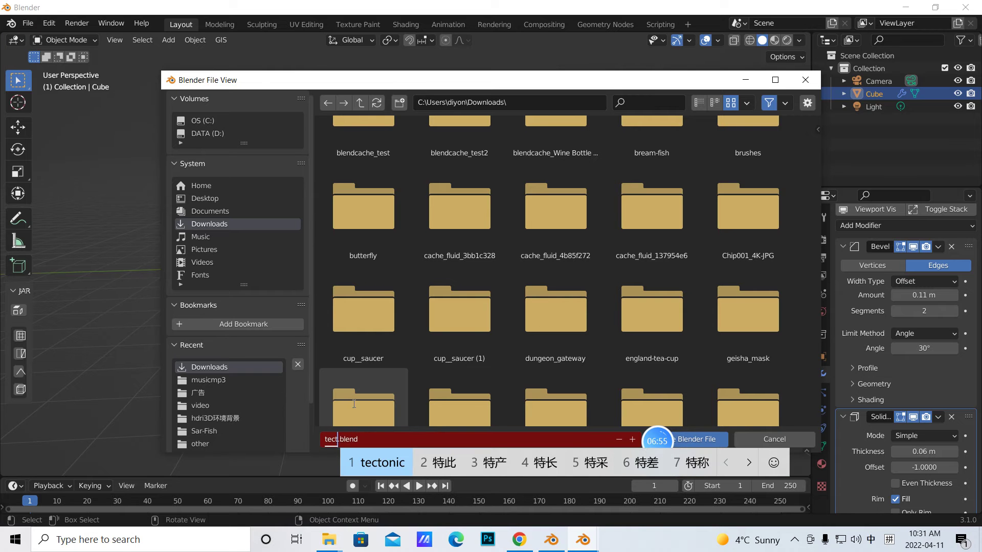
pyautogui.press('BackSpace')
pyautogui.press('BackSpace')
pyautogui.press('BackSpace')
pyautogui.press('BackSpace')
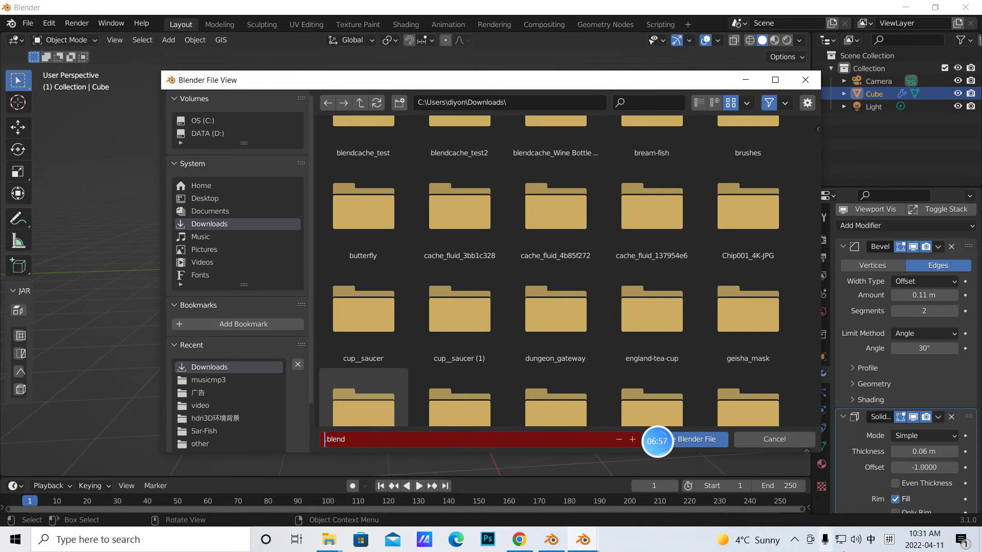
# - Switch the keyboard input to English (United States) and save the project as test2.blend
pyautogui.click(889, 540)
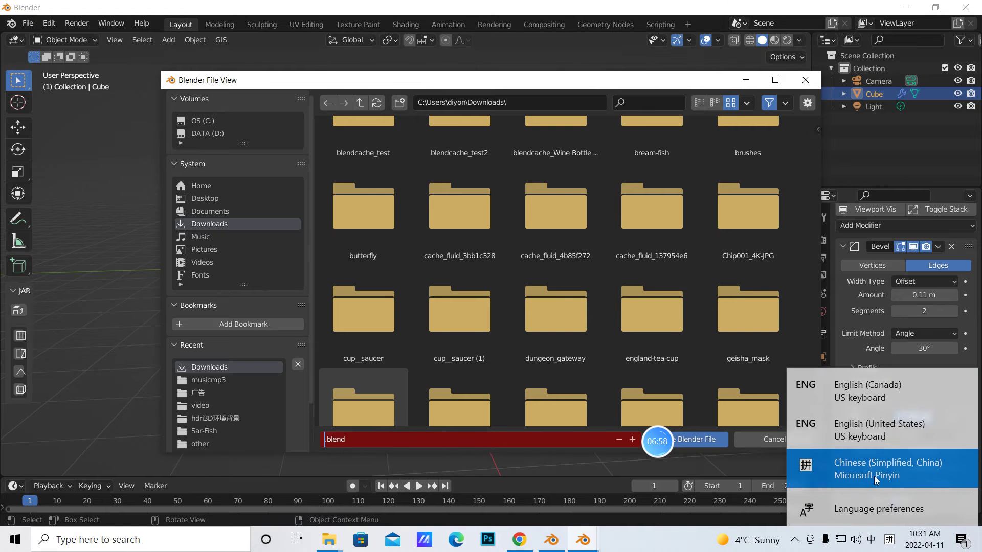
pyautogui.click(850, 431)
pyautogui.write('test2')
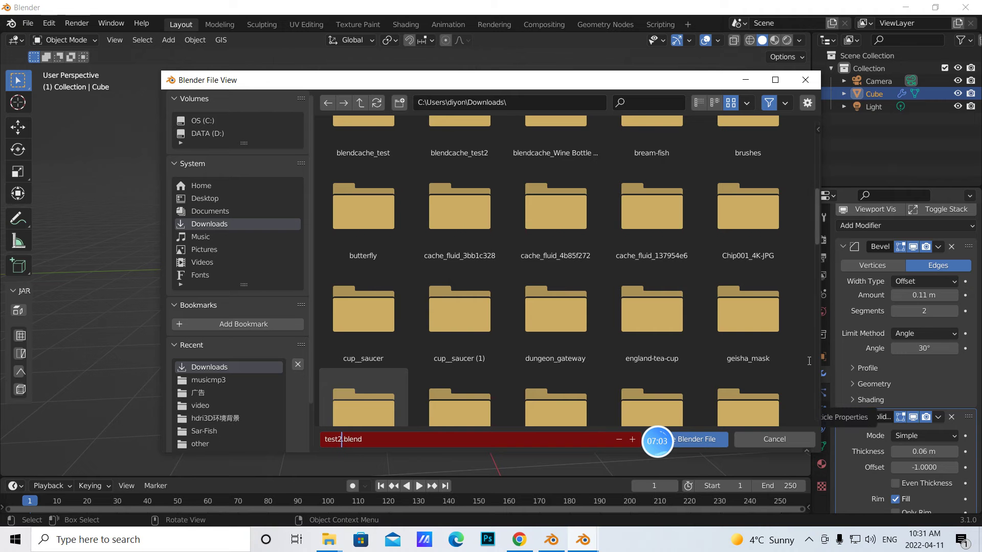
pyautogui.click(702, 438)
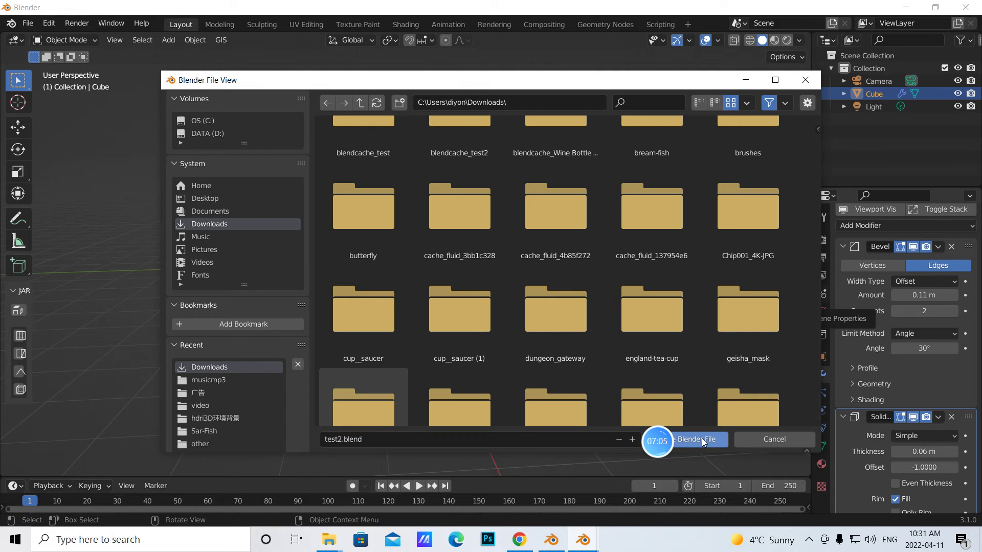
pyautogui.click(704, 437)
# - Set the refrigerator material's base color value to 0.563, metallic to 1.000 and roughness to 0.152, and check it in Material Preview shading
pyautogui.moveTo(550, 265)
pyautogui.mouseDown(button='middle')
pyautogui.moveTo(538, 265)
pyautogui.moveTo(541, 279)
pyautogui.moveTo(535, 272)
pyautogui.mouseUp(button='middle')
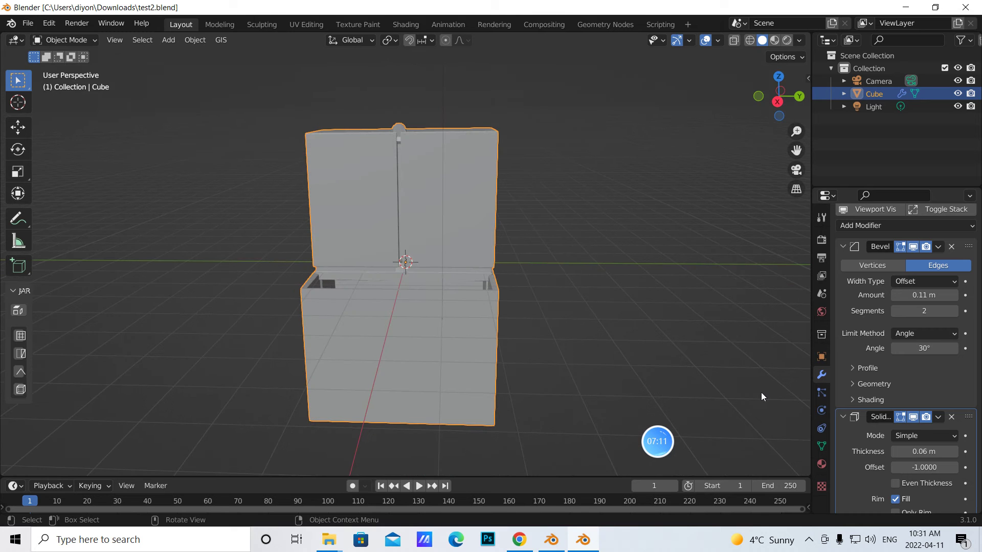
pyautogui.click(821, 463)
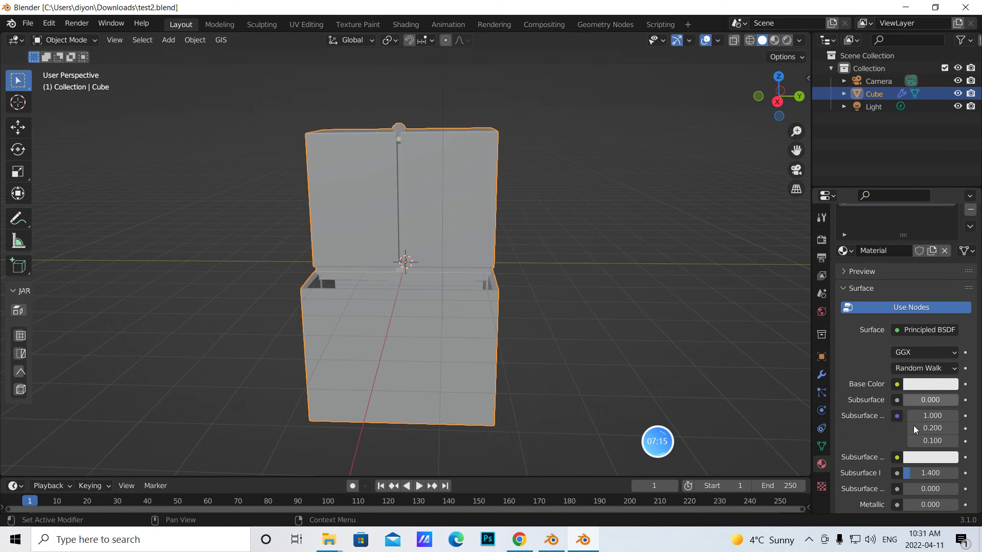
pyautogui.click(921, 384)
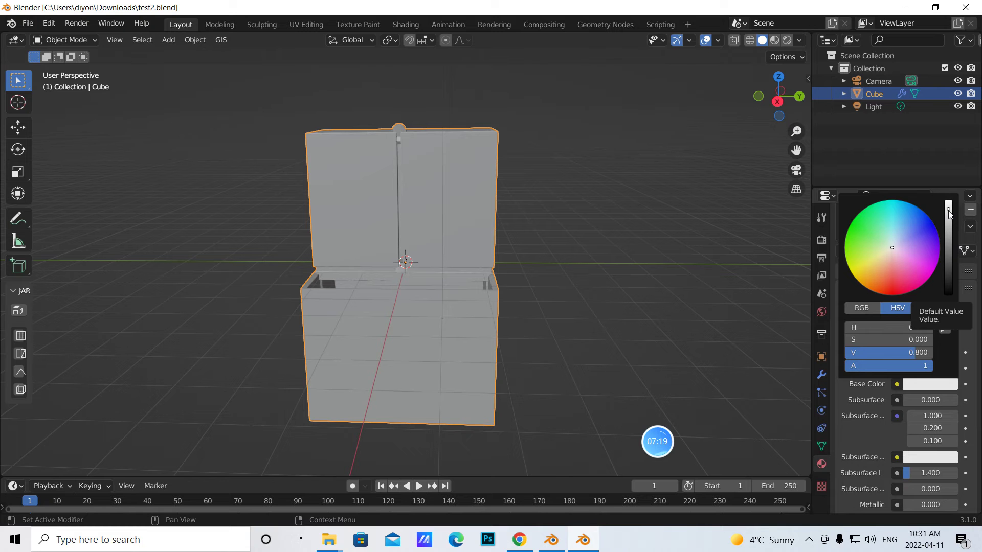
pyautogui.moveTo(948, 213); pyautogui.dragTo(948, 220)
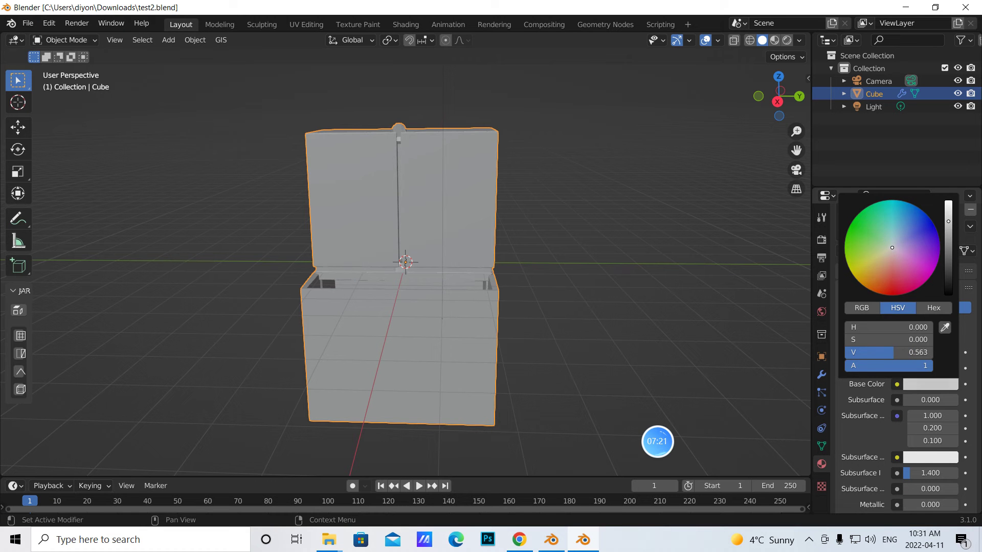
pyautogui.scroll(-3, 934, 481)
pyautogui.moveTo(926, 443); pyautogui.dragTo(960, 446)
pyautogui.moveTo(928, 488); pyautogui.dragTo(913, 490)
pyautogui.click(774, 40)
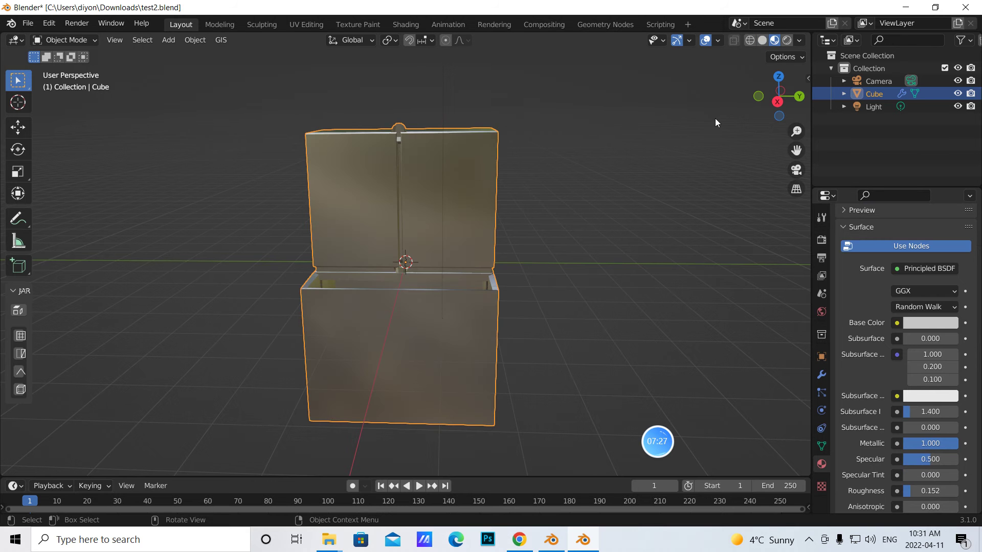
pyautogui.moveTo(638, 244)
pyautogui.mouseDown(button='middle')
pyautogui.moveTo(664, 265)
pyautogui.moveTo(706, 275)
pyautogui.moveTo(617, 252)
pyautogui.moveTo(645, 250)
pyautogui.mouseUp(button='middle')
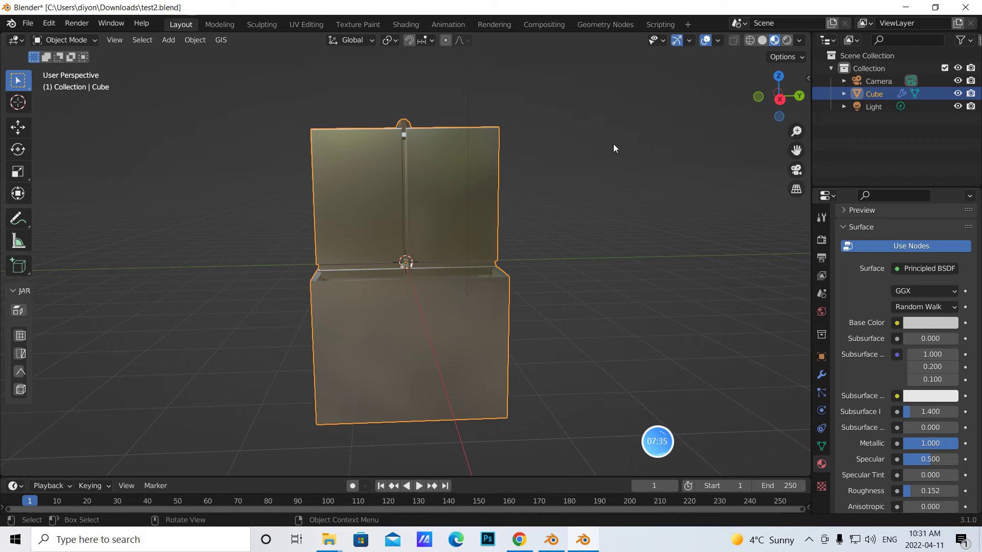
# - Put the refrigerator body into Edit Mode and switch the viewport back to Solid shading
pyautogui.click(95, 39)
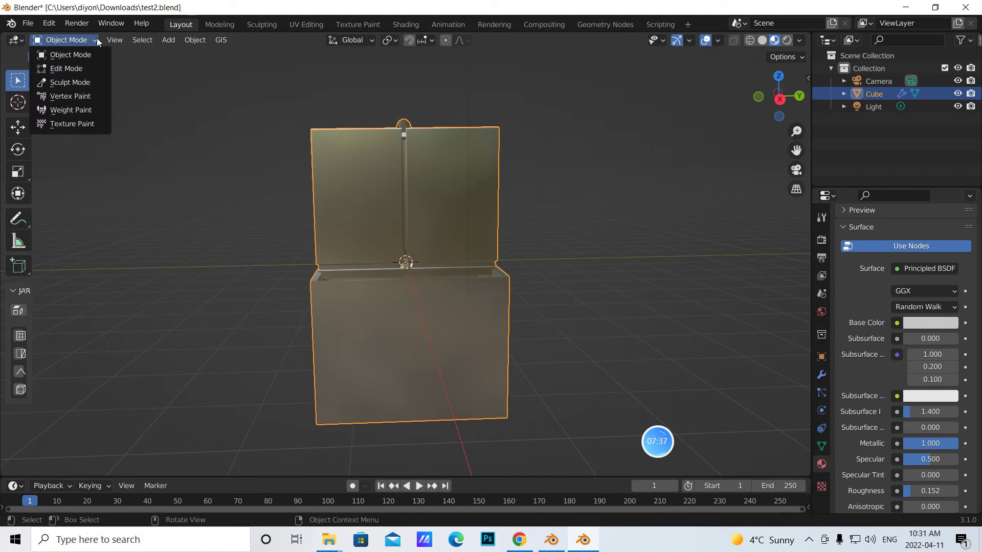
pyautogui.click(72, 62)
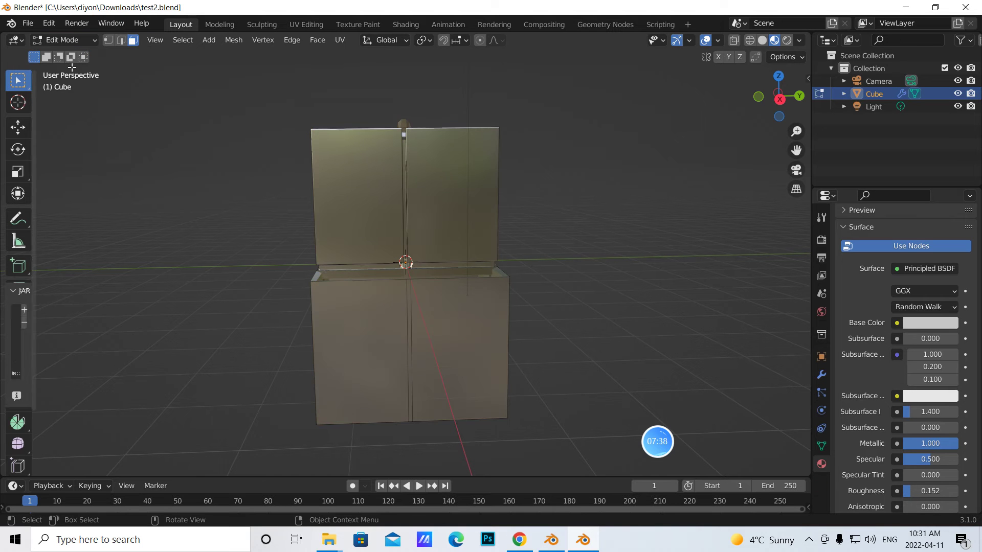
pyautogui.click(761, 40)
pyautogui.moveTo(675, 447)
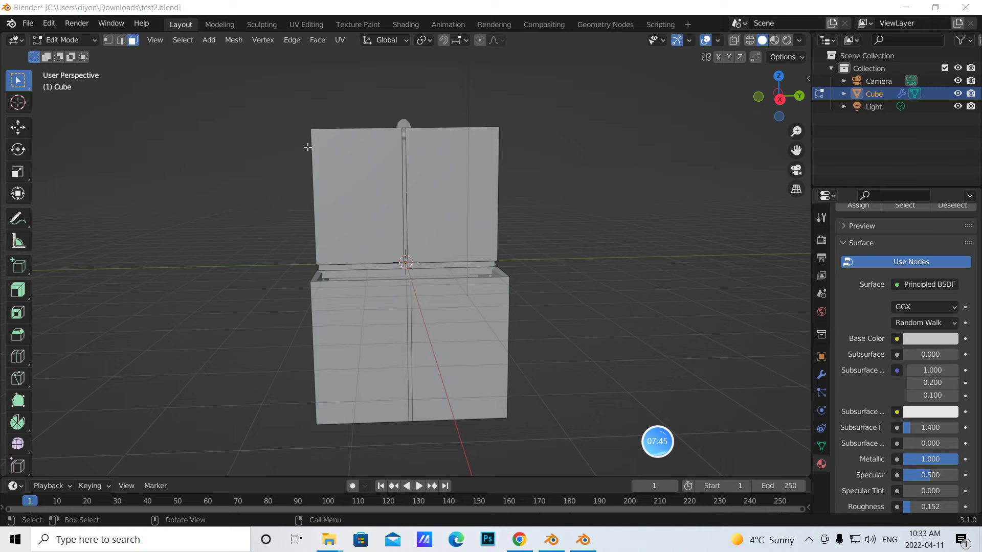
# - Subdivide the two upper door faces and the two lower drawer front faces with 10 cuts
pyautogui.click(371, 193)
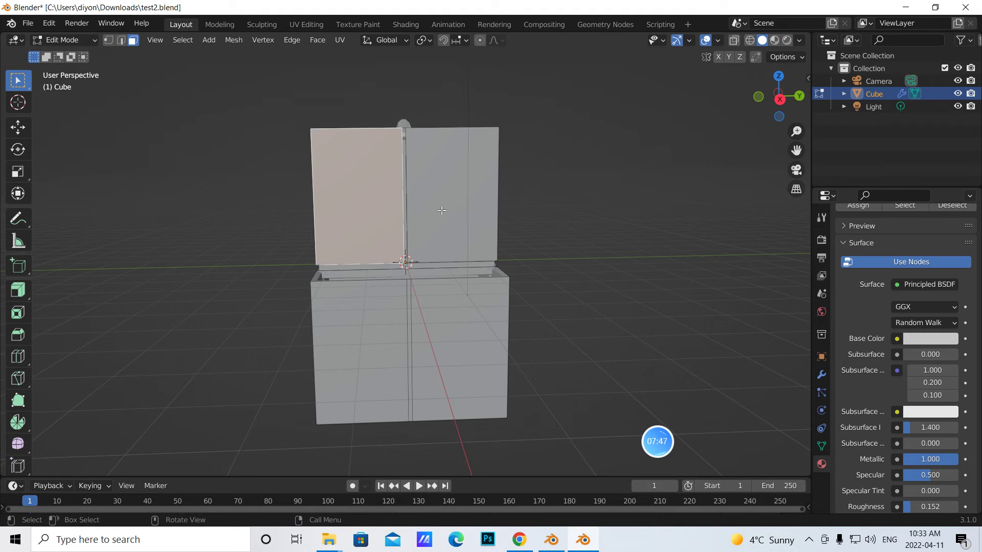
pyautogui.keyDown('shift'); pyautogui.click(447, 208); pyautogui.keyUp('shift')
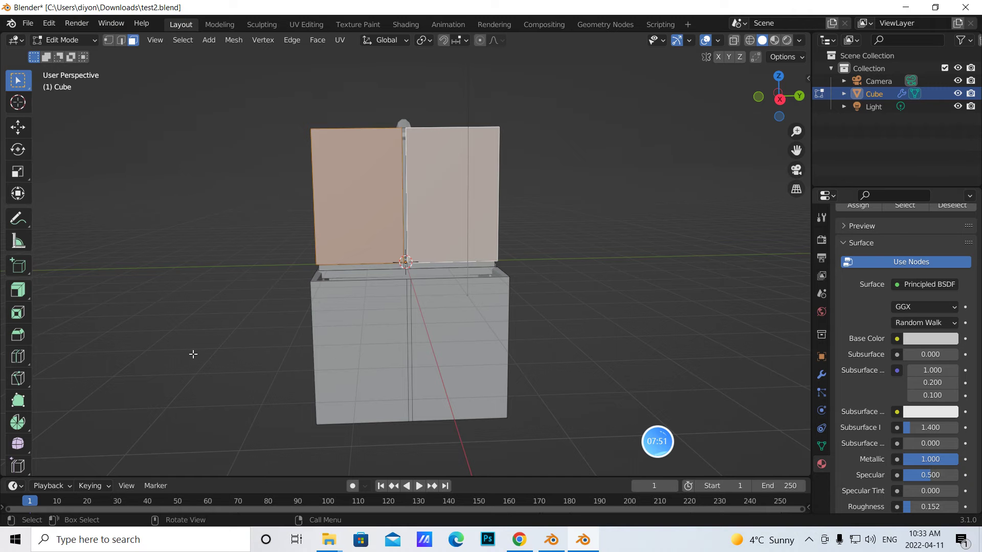
pyautogui.keyDown('shift'); pyautogui.click(378, 345); pyautogui.keyUp('shift')
pyautogui.keyDown('shift'); pyautogui.click(442, 351); pyautogui.keyUp('shift')
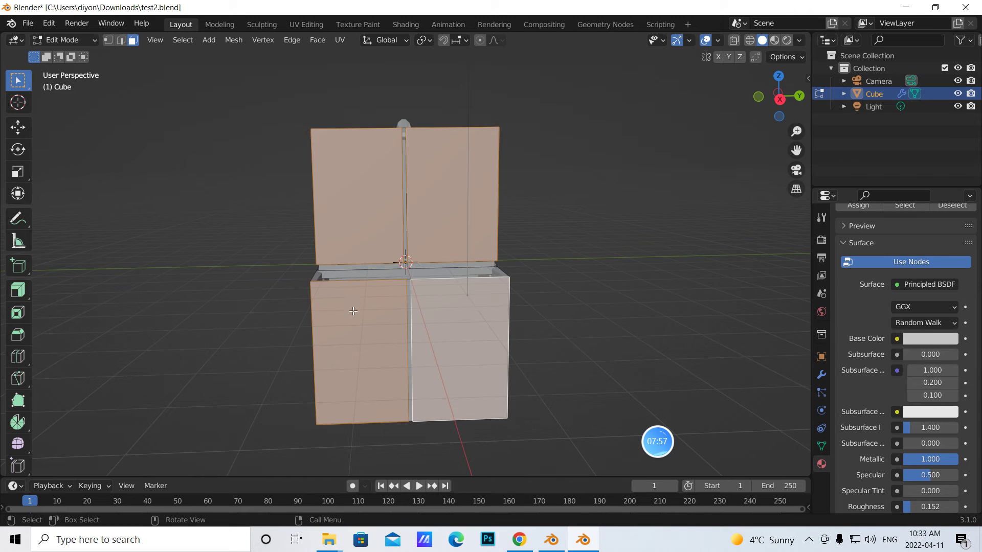
pyautogui.rightClick(335, 292)
pyautogui.click(330, 280)
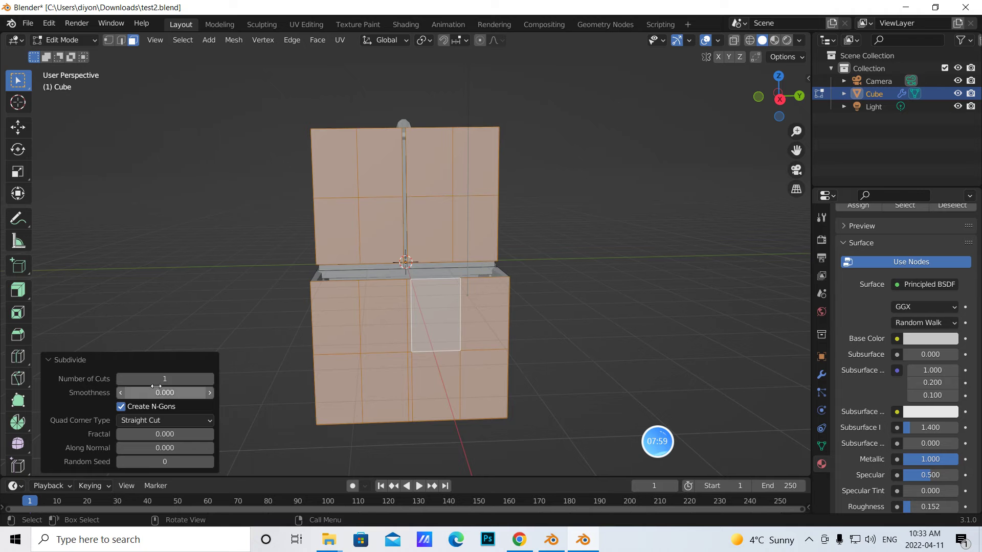
pyautogui.moveTo(160, 378); pyautogui.dragTo(202, 379)
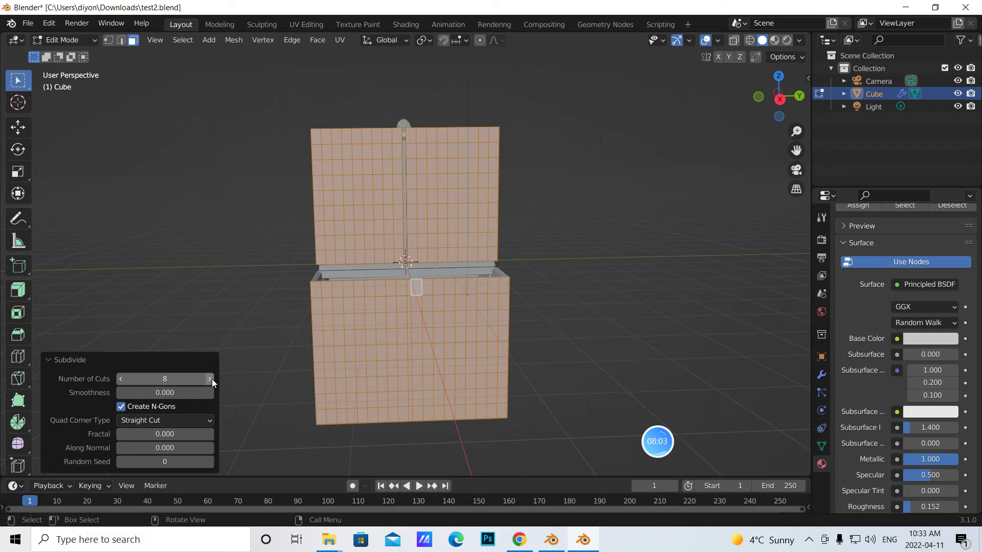
pyautogui.click(210, 379)
pyautogui.click(210, 379)
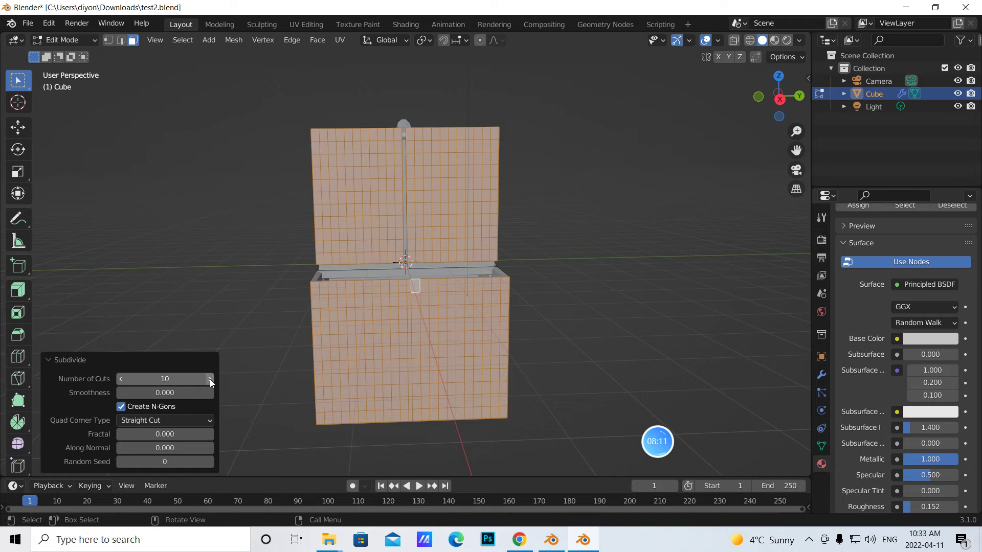
# - Subdivide the door and drawer front faces once more with 1 cut and clear the selection
pyautogui.rightClick(345, 220)
pyautogui.click(342, 221)
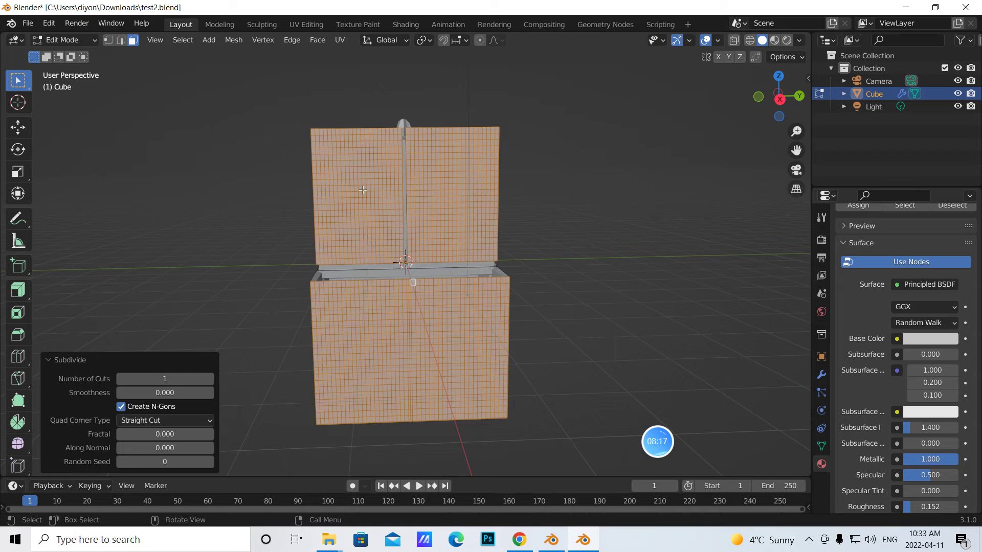
pyautogui.click(565, 231)
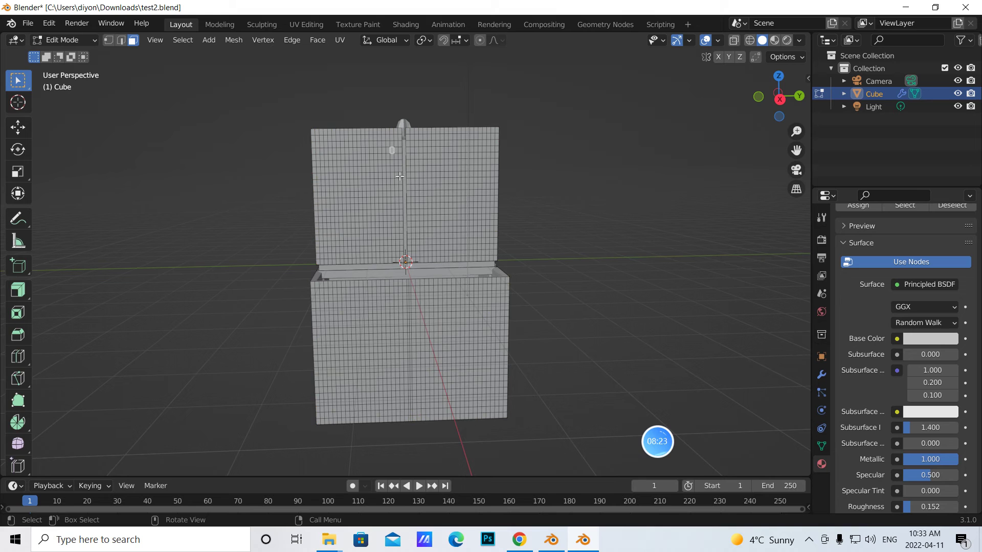
# - Select six small handle faces: two on each upper door beside the centre gap and two near the drawer front's upper edge
pyautogui.keyDown('shift'); pyautogui.click(393, 218); pyautogui.keyUp('shift')
pyautogui.keyDown('shift'); pyautogui.click(418, 150); pyautogui.keyUp('shift')
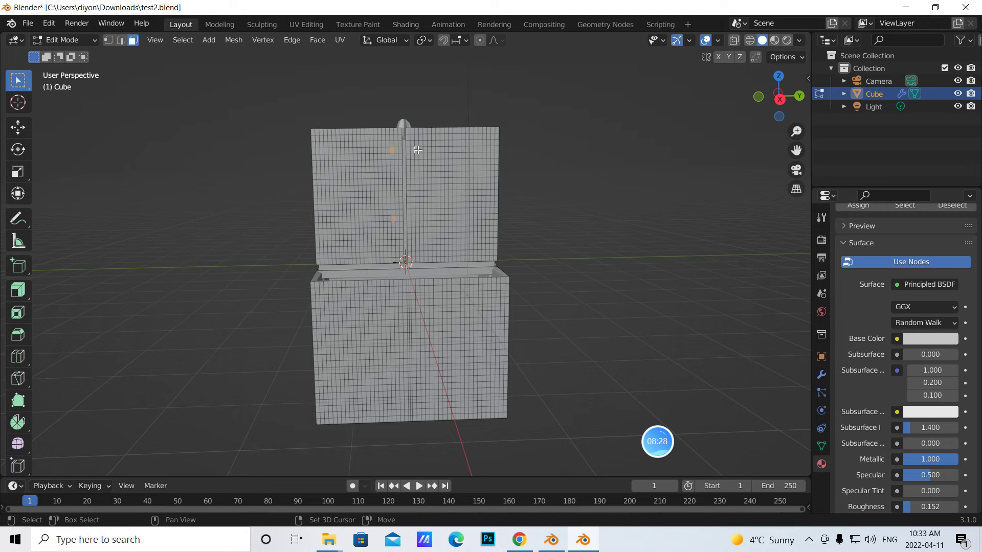
pyautogui.keyDown('shift'); pyautogui.click(418, 218); pyautogui.keyUp('shift')
pyautogui.moveTo(506, 230); pyautogui.dragTo(545, 256, button='middle')
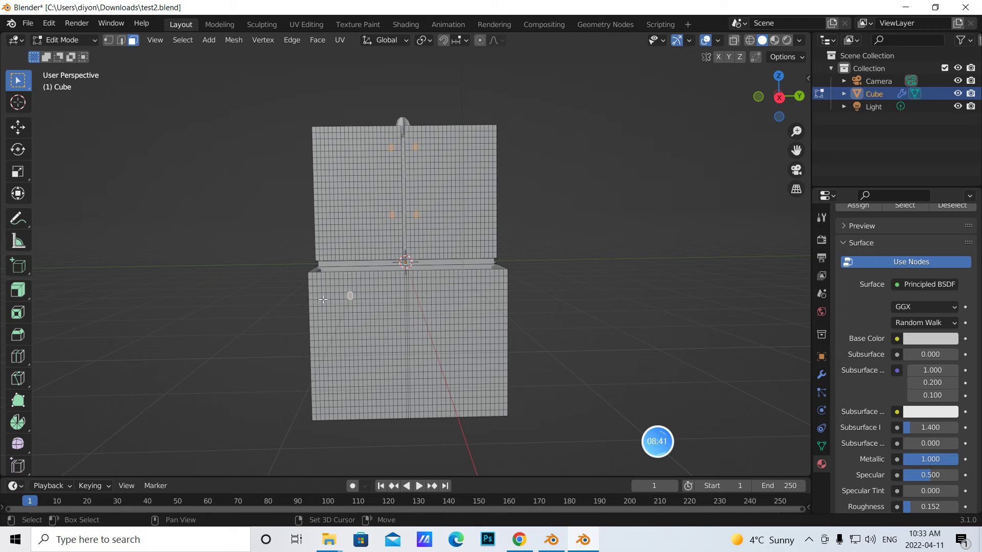
pyautogui.keyDown('shift'); pyautogui.click(466, 293); pyautogui.keyUp('shift')
# - Extrude the six selected handle faces outward about 0.213 m with Extrude Region
pyautogui.moveTo(563, 284); pyautogui.dragTo(699, 283, button='middle')
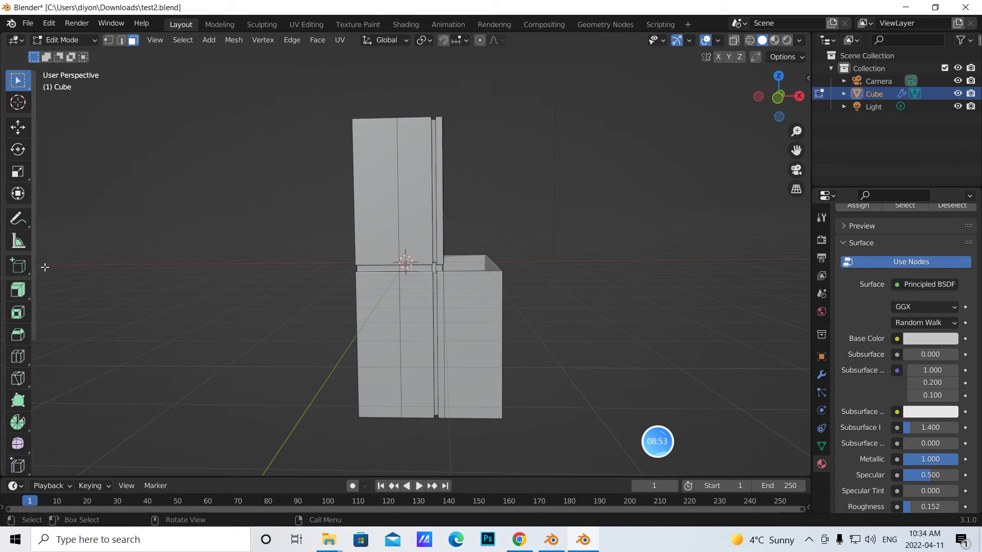
pyautogui.moveTo(14, 292); pyautogui.dragTo(97, 296)
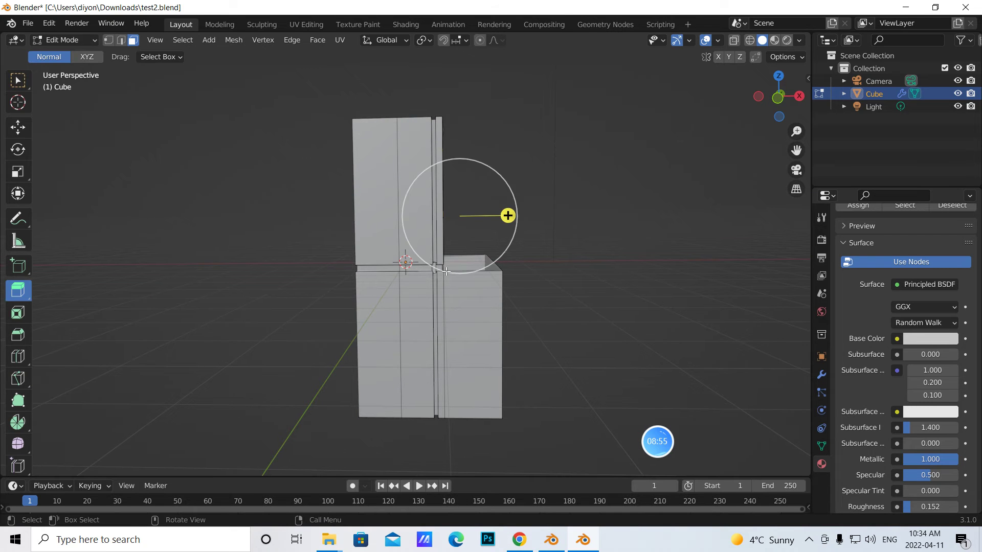
pyautogui.moveTo(508, 215); pyautogui.dragTo(526, 217)
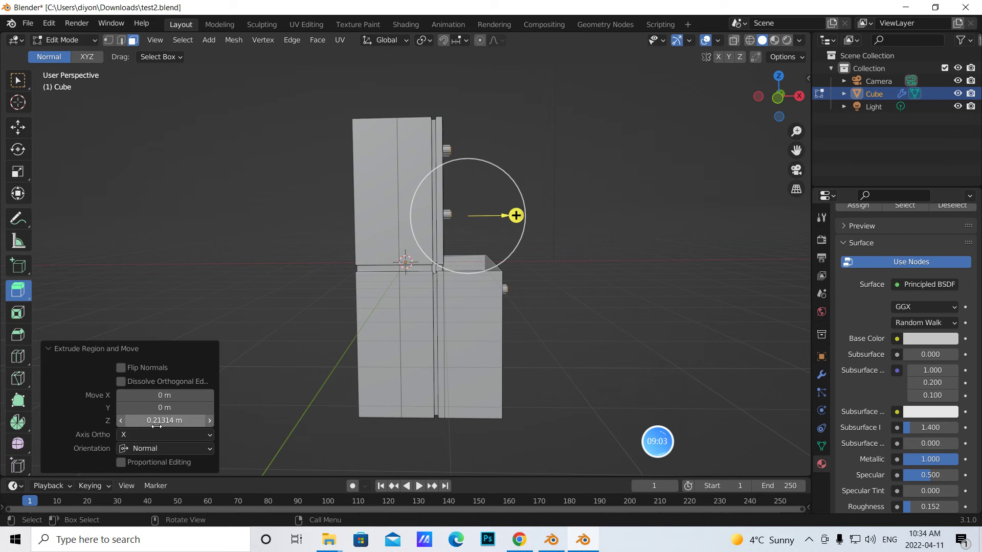
pyautogui.moveTo(624, 336); pyautogui.dragTo(521, 317, button='middle')
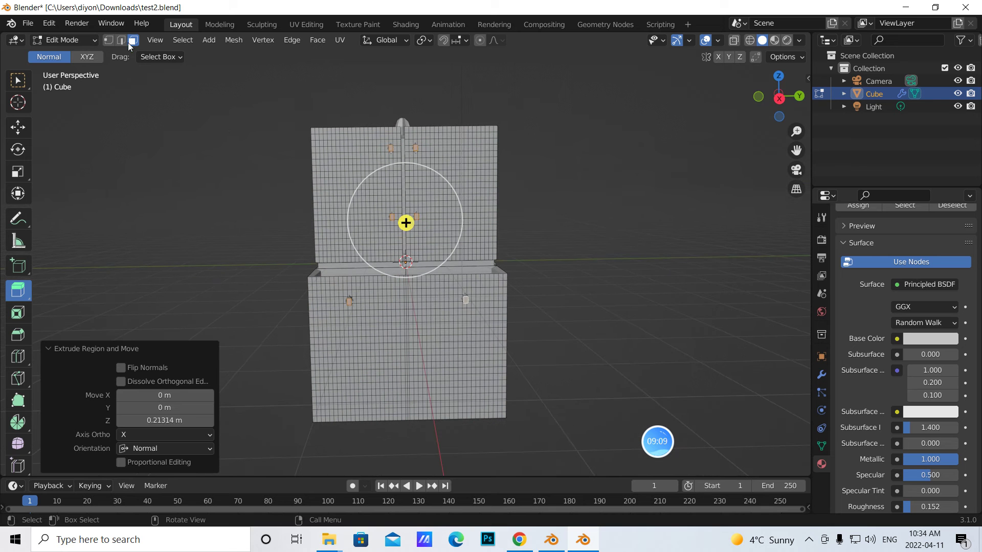
# - Save the project file under its existing name
pyautogui.click(28, 23)
pyautogui.moveTo(40, 42)
pyautogui.click(51, 107)
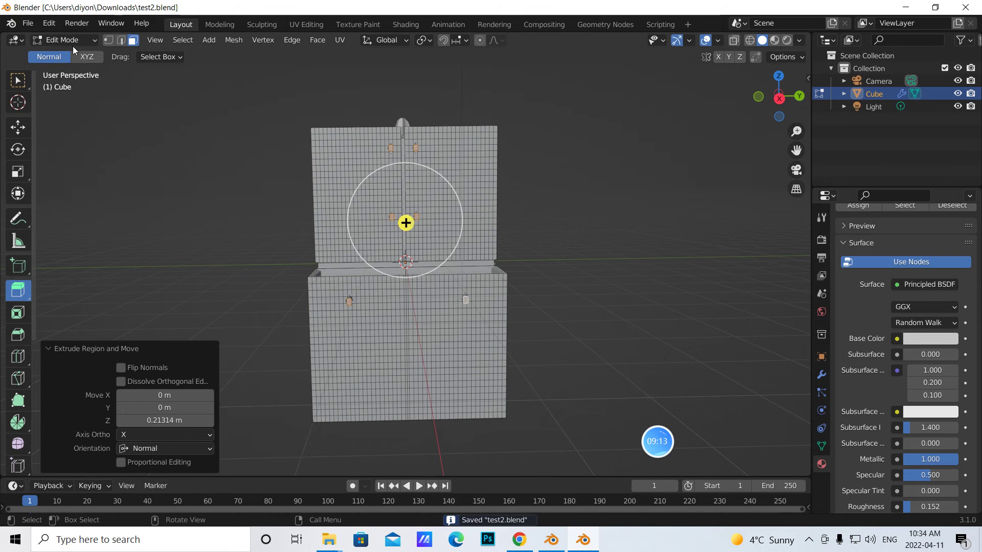
# - Switch to Object Mode and examine the extruded handle stubs on the doors and drawer
pyautogui.click(91, 41)
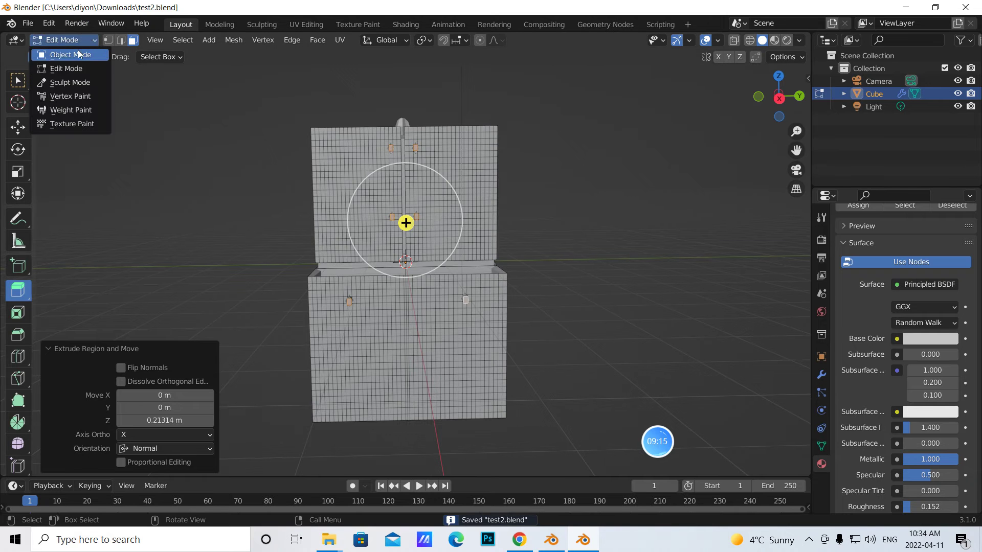
pyautogui.click(72, 54)
pyautogui.moveTo(253, 149)
pyautogui.mouseDown(button='middle')
pyautogui.moveTo(289, 154)
pyautogui.moveTo(248, 152)
pyautogui.mouseUp(button='middle')
pyautogui.scroll(2, 241, 138)
pyautogui.scroll(-1, 207, 84)
pyautogui.scroll(2, 207, 83)
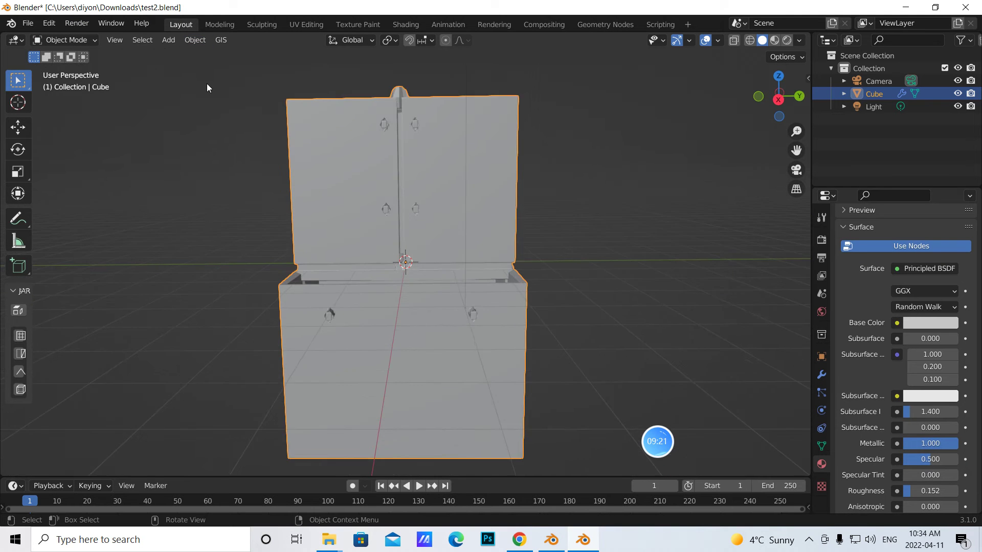
pyautogui.scroll(-1, 206, 84)
pyautogui.moveTo(344, 136); pyautogui.dragTo(361, 155, button='middle')
pyautogui.scroll(1, 362, 158)
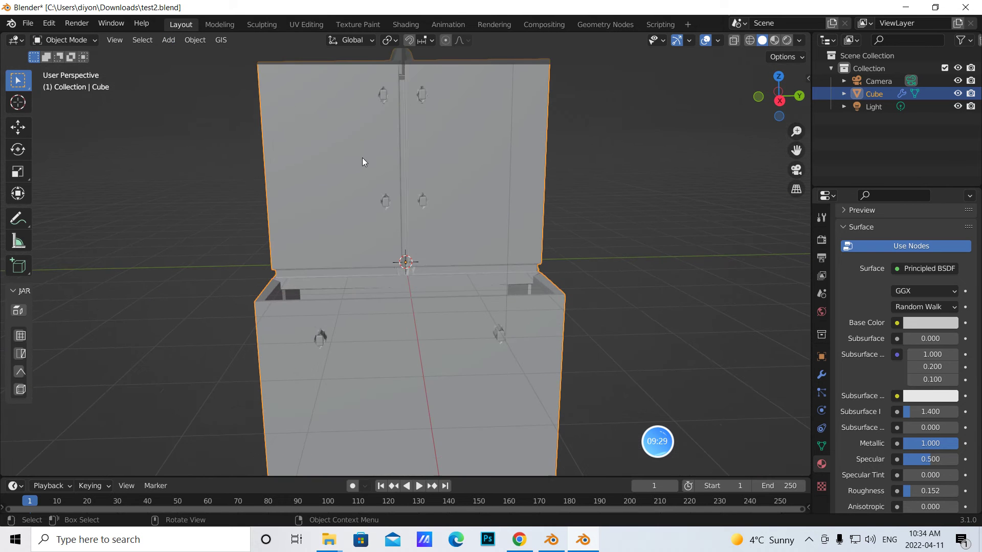
# - Return to Edit Mode and try to extrude the six handle faces along their normals
pyautogui.press('Tab')
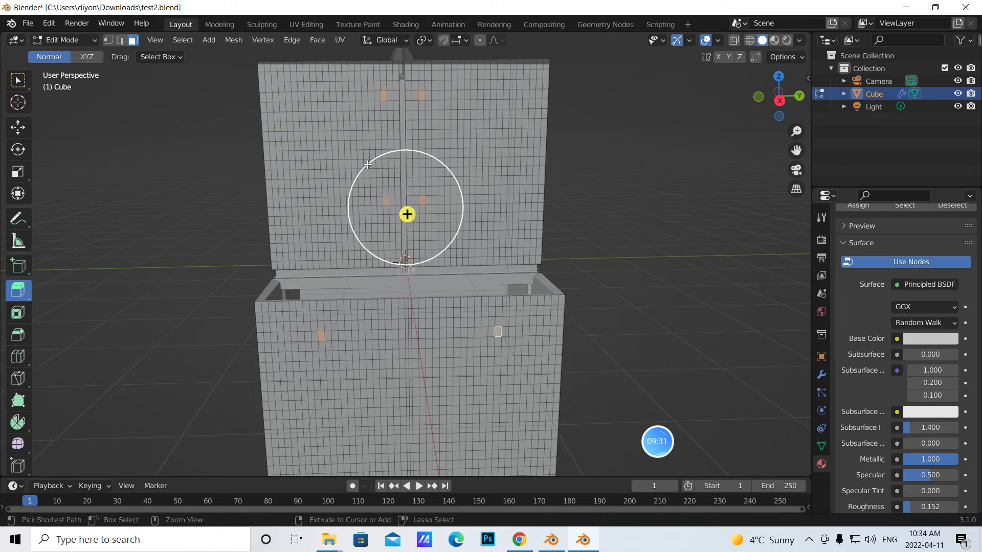
pyautogui.moveTo(456, 205); pyautogui.dragTo(639, 208, button='middle')
pyautogui.moveTo(572, 204)
pyautogui.mouseDown(button='middle')
pyautogui.moveTo(585, 213)
pyautogui.moveTo(564, 206)
pyautogui.mouseUp(button='middle')
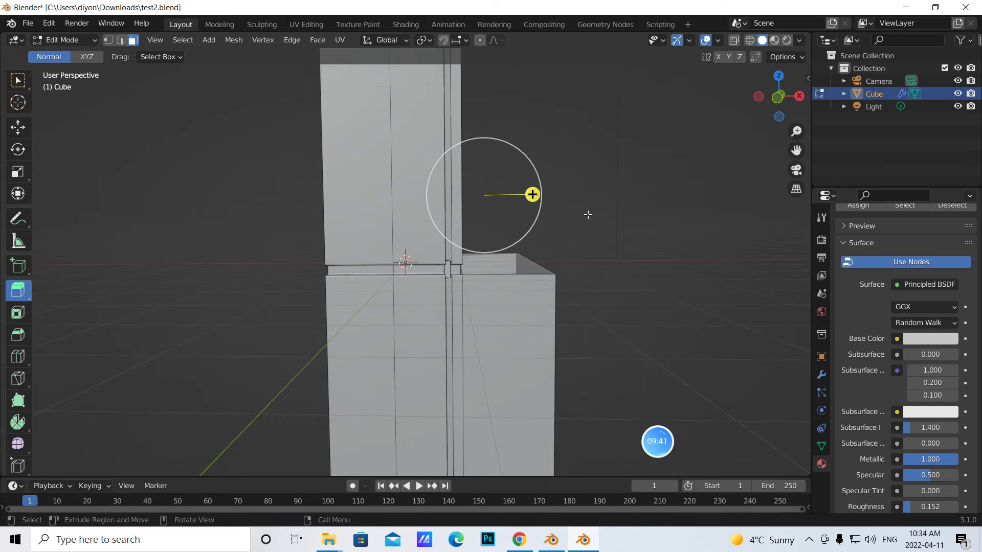
pyautogui.moveTo(20, 288); pyautogui.dragTo(72, 343)
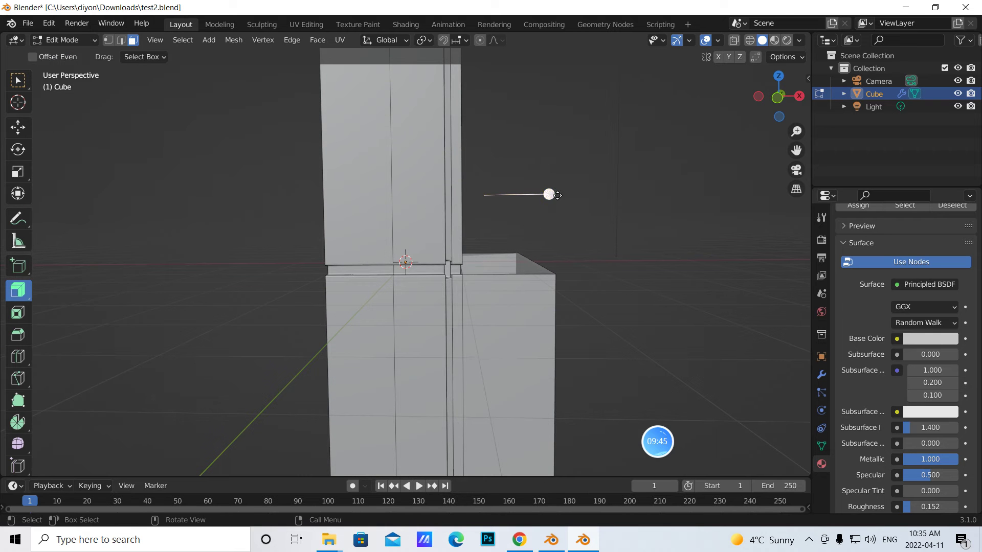
pyautogui.moveTo(549, 194)
pyautogui.mouseDown()
pyautogui.moveTo(558, 193)
pyautogui.moveTo(549, 193)
pyautogui.mouseUp()
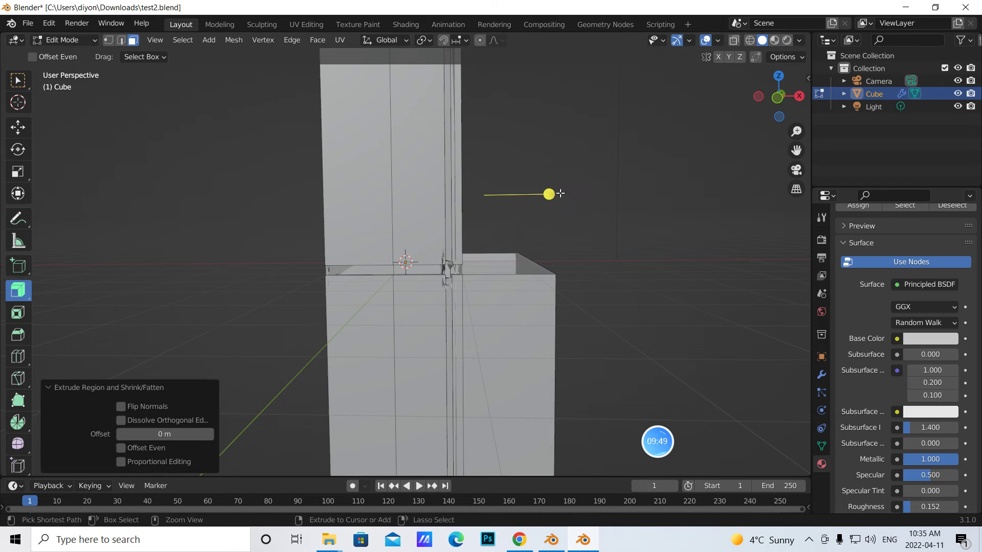
pyautogui.hotkey('ctrl', 'z')
# - Extrude the six handle faces outward about 0.239 m along X, setting the Y and Z offsets to 0
pyautogui.moveTo(22, 295); pyautogui.dragTo(83, 294)
pyautogui.moveTo(532, 194); pyautogui.dragTo(556, 189)
pyautogui.doubleClick(164, 395)
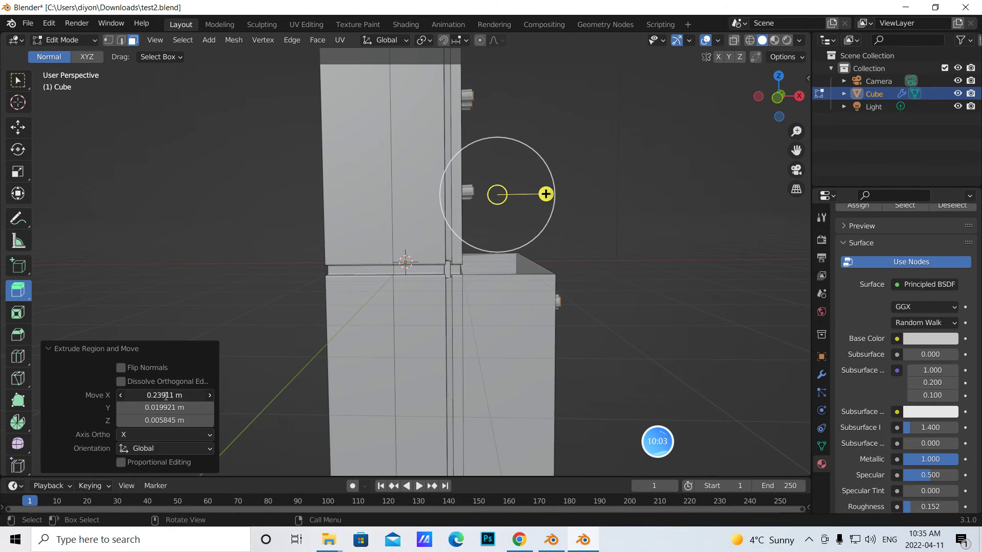
pyautogui.press('Return')
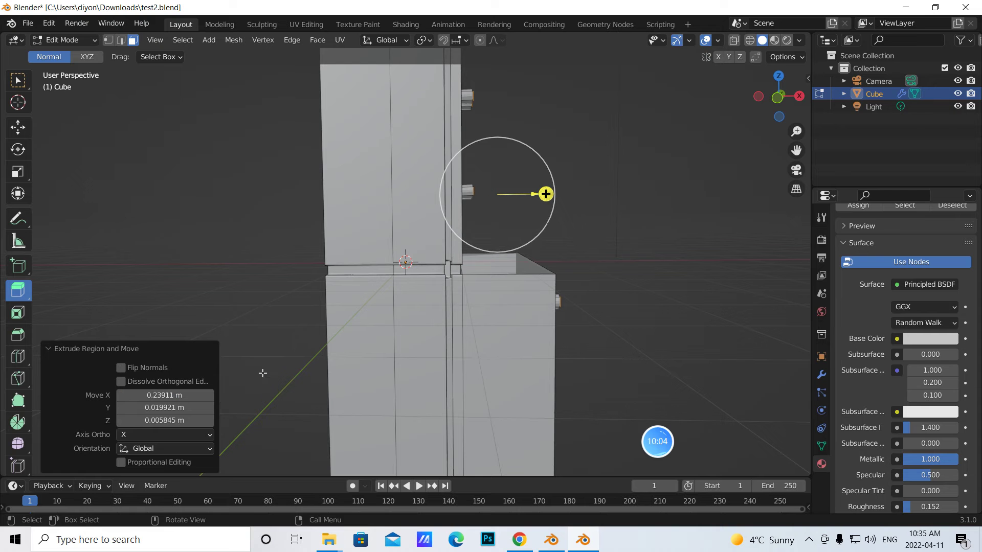
pyautogui.doubleClick(163, 407)
pyautogui.write('0')
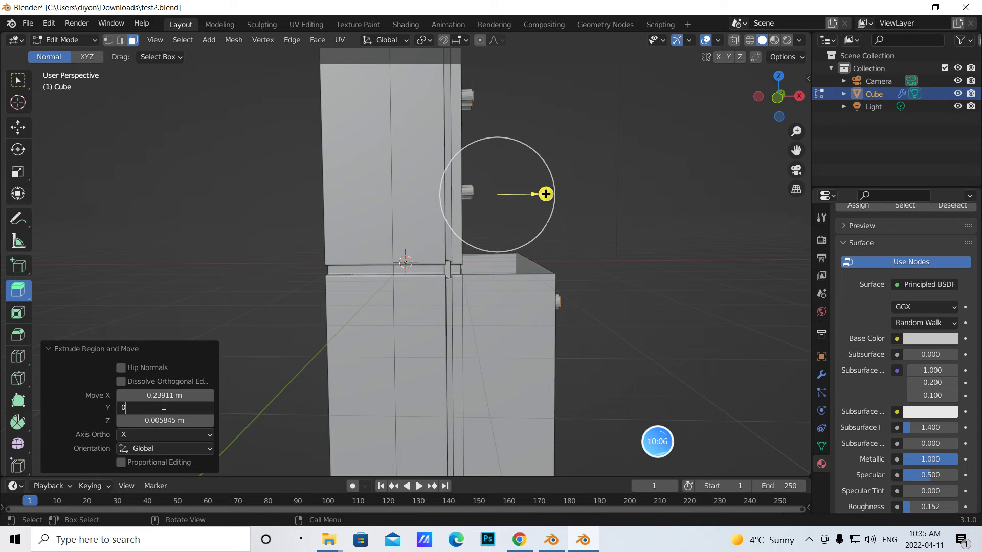
pyautogui.click(175, 420)
pyautogui.write('0')
pyautogui.press('Return')
# - Apply smooth shading to the refrigerator in Object Mode and check the handle stubs up close
pyautogui.moveTo(558, 383); pyautogui.dragTo(414, 381, button='middle')
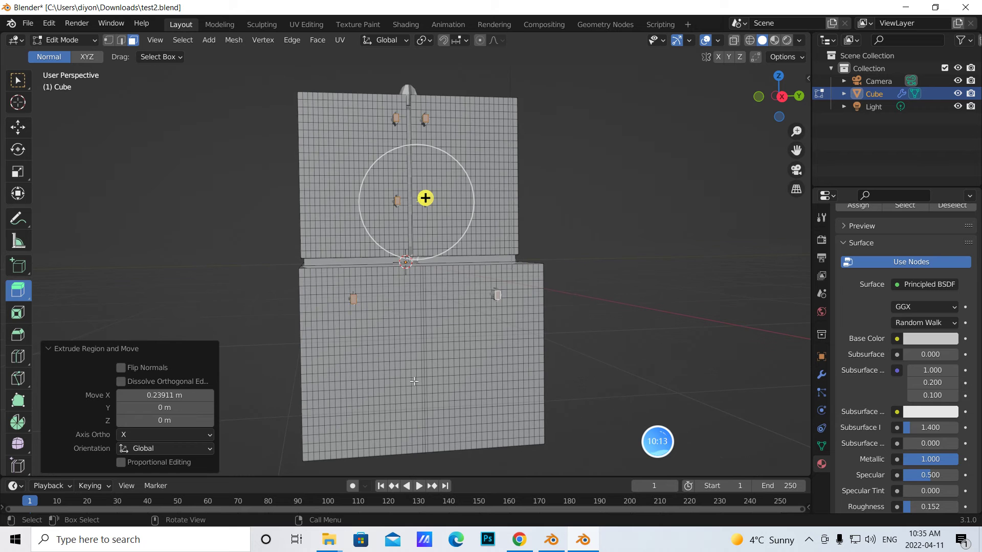
pyautogui.moveTo(434, 276); pyautogui.dragTo(417, 274, button='middle')
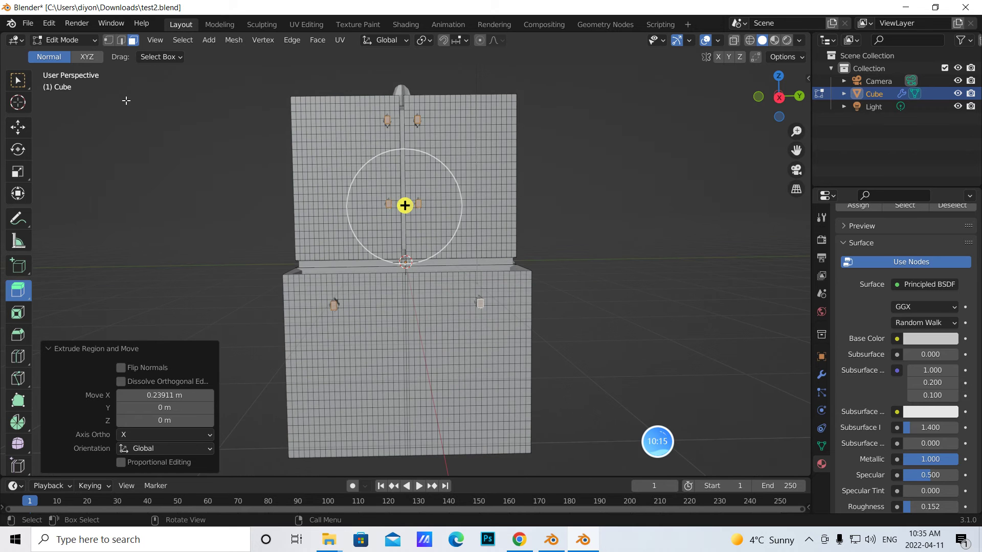
pyautogui.click(95, 40)
pyautogui.click(87, 53)
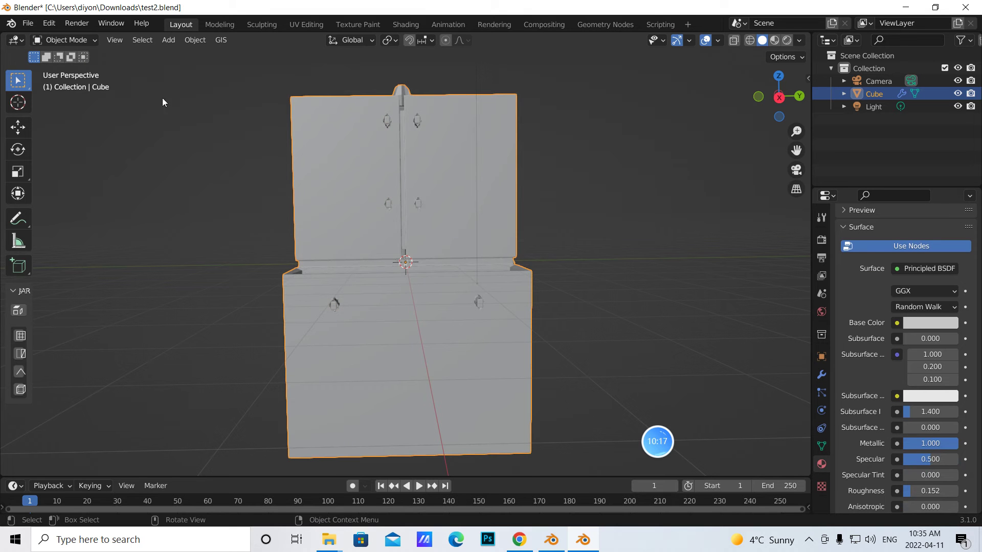
pyautogui.rightClick(443, 191)
pyautogui.click(443, 191)
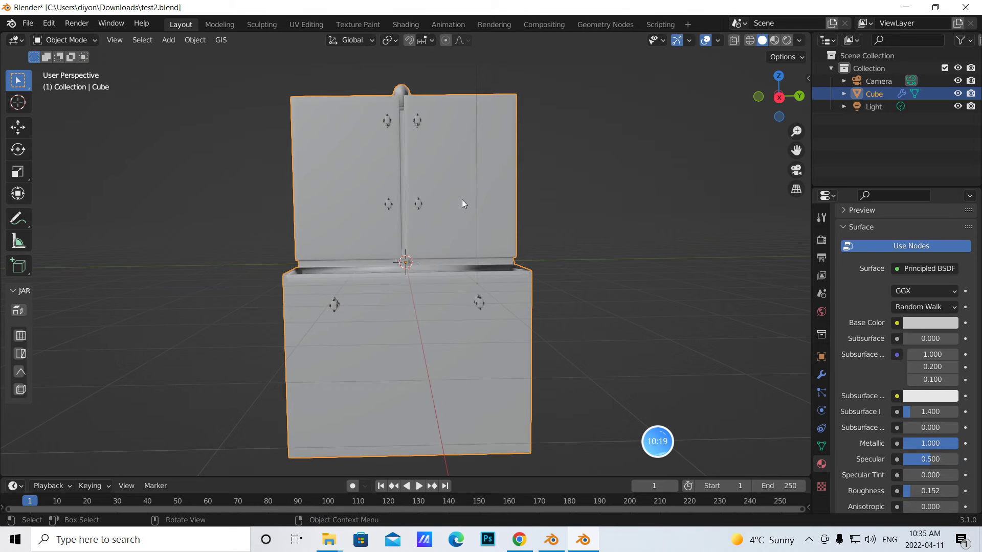
pyautogui.moveTo(511, 222); pyautogui.dragTo(580, 197, button='middle')
pyautogui.scroll(5, 547, 237)
pyautogui.scroll(-2, 523, 165)
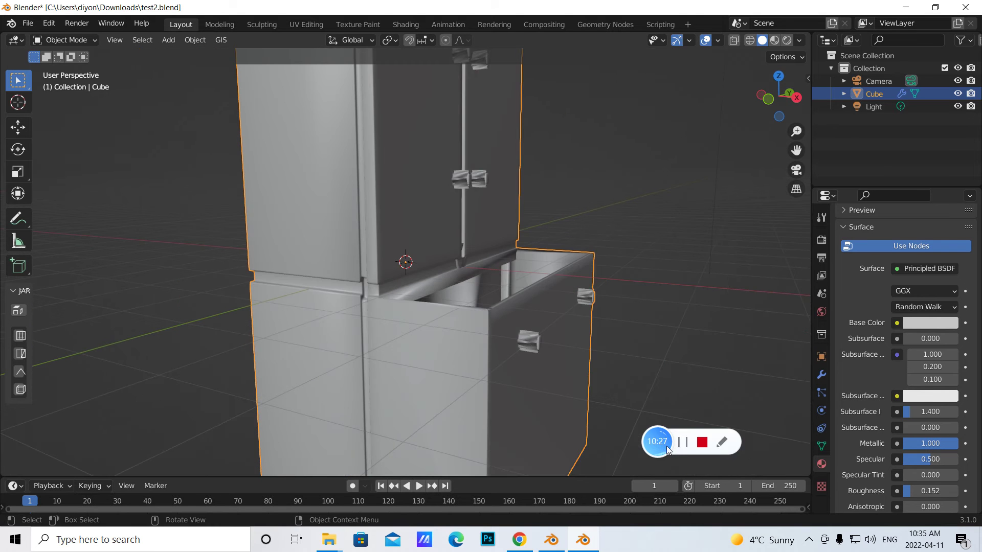
pyautogui.click(682, 442)
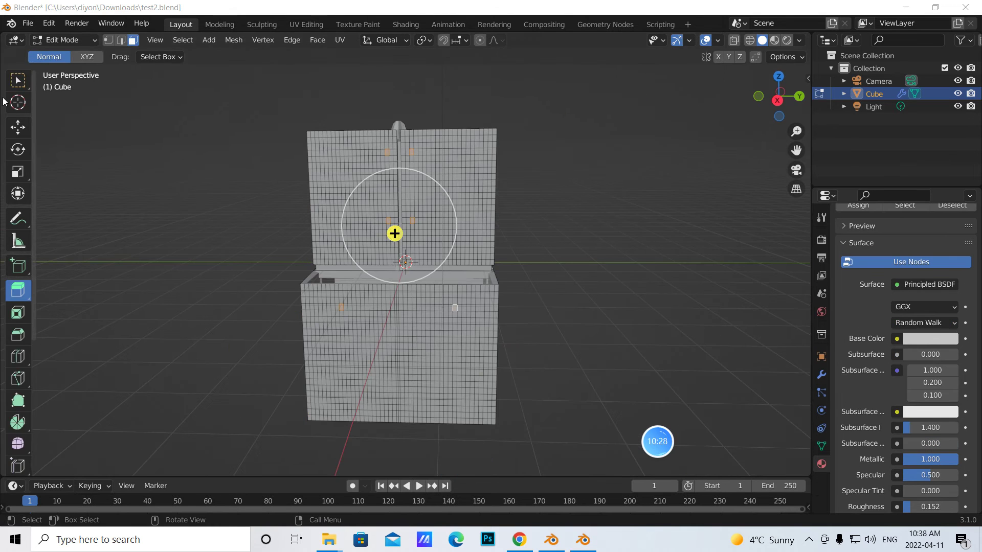
# - Add a second material slot with a new material and assign it to the six selected handle faces
pyautogui.press('w')
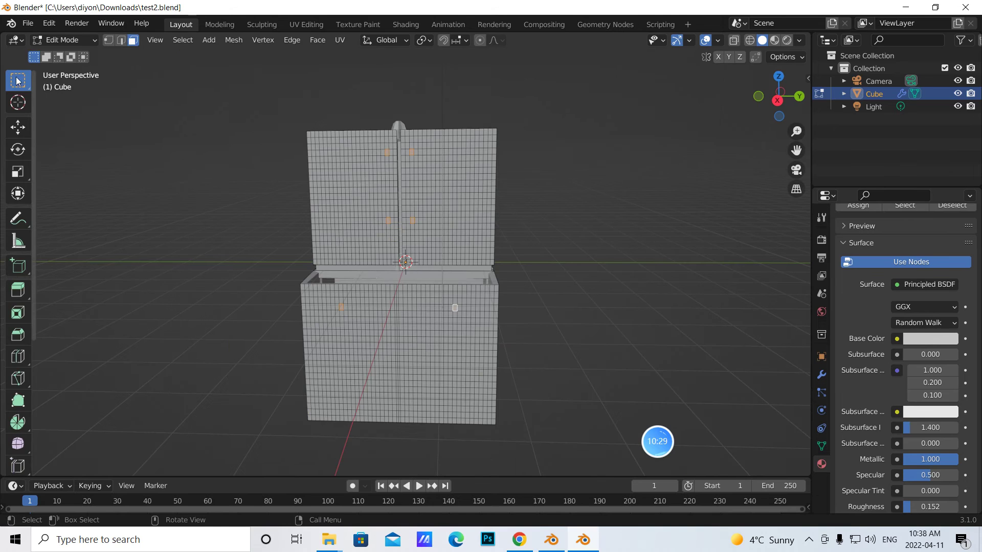
pyautogui.moveTo(643, 264); pyautogui.dragTo(684, 269, button='middle')
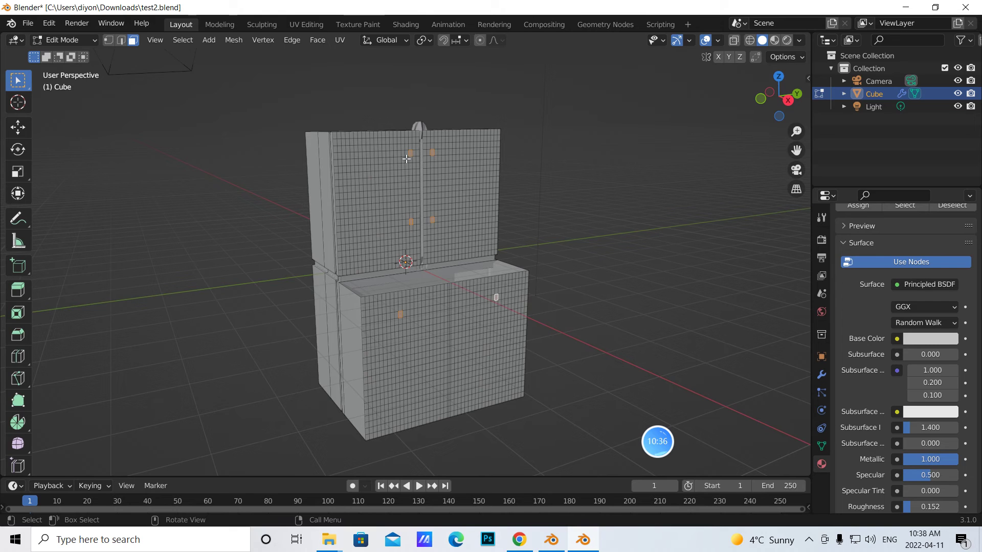
pyautogui.scroll(1, 566, 217)
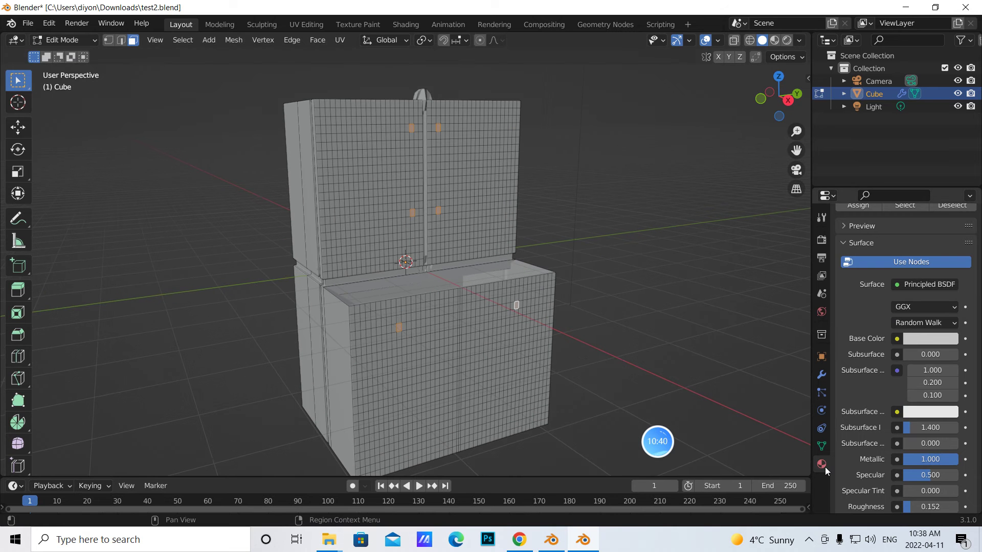
pyautogui.scroll(5, 874, 340)
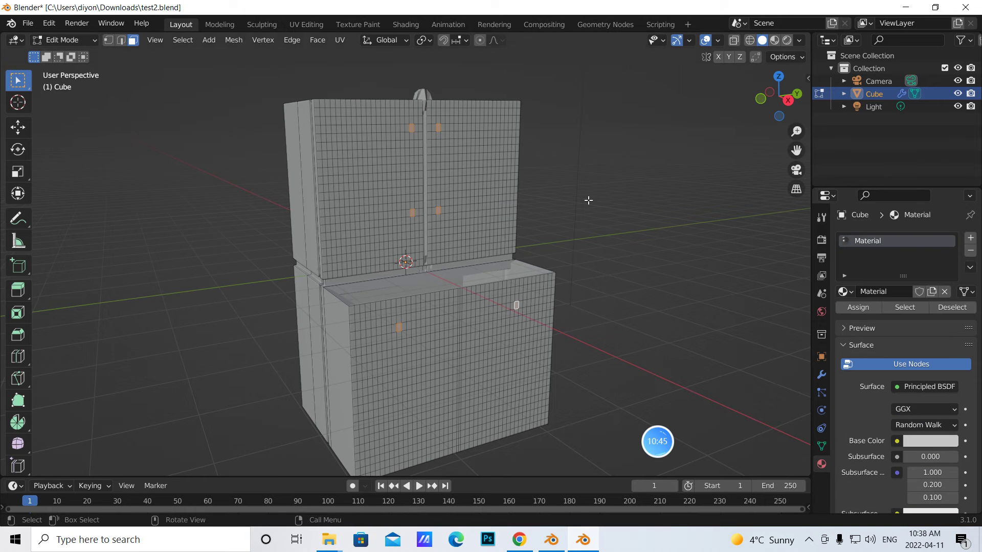
pyautogui.click(971, 240)
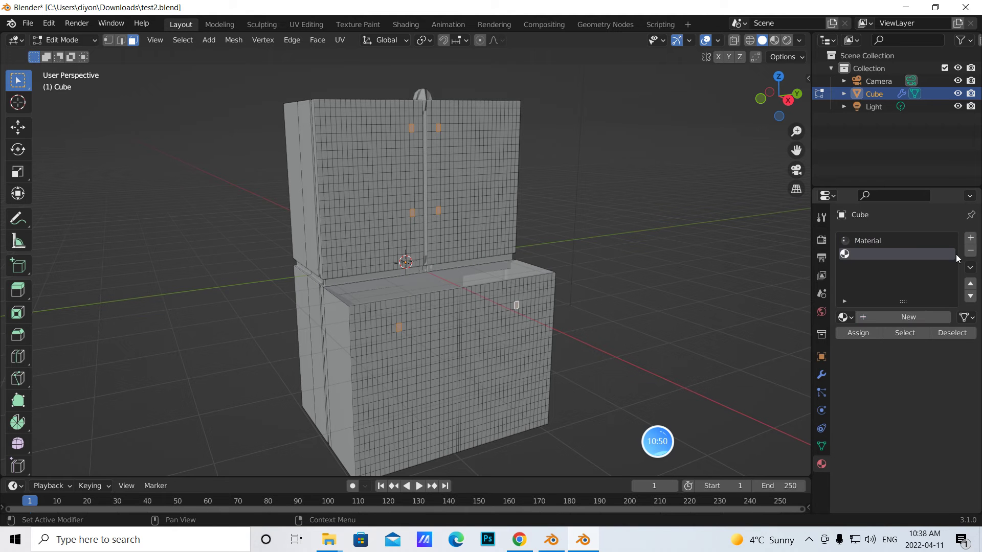
pyautogui.click(900, 317)
pyautogui.click(863, 333)
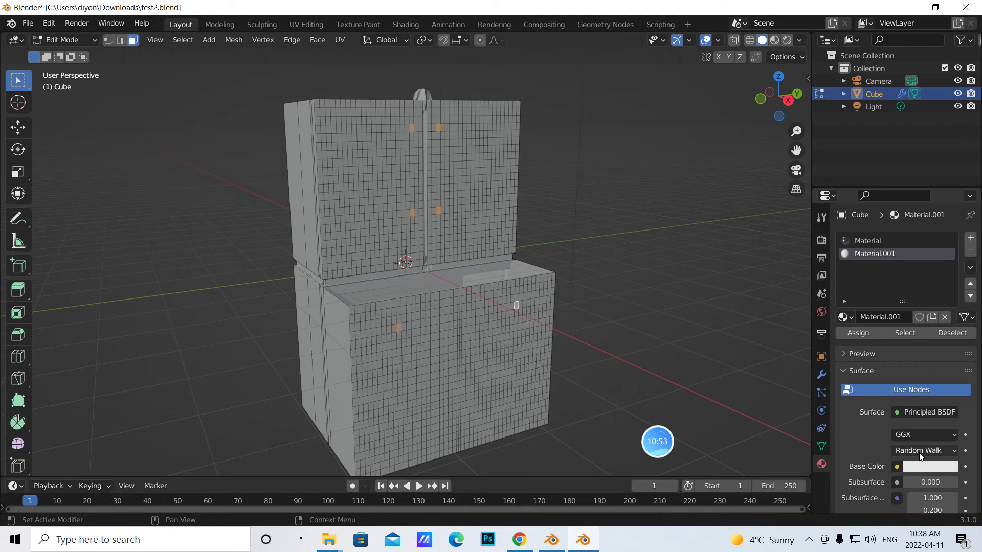
# - Set the new handle material's base color to black and its metallic value to 1.000
pyautogui.scroll(-3, 921, 408)
pyautogui.click(928, 406)
pyautogui.moveTo(949, 233); pyautogui.dragTo(948, 291)
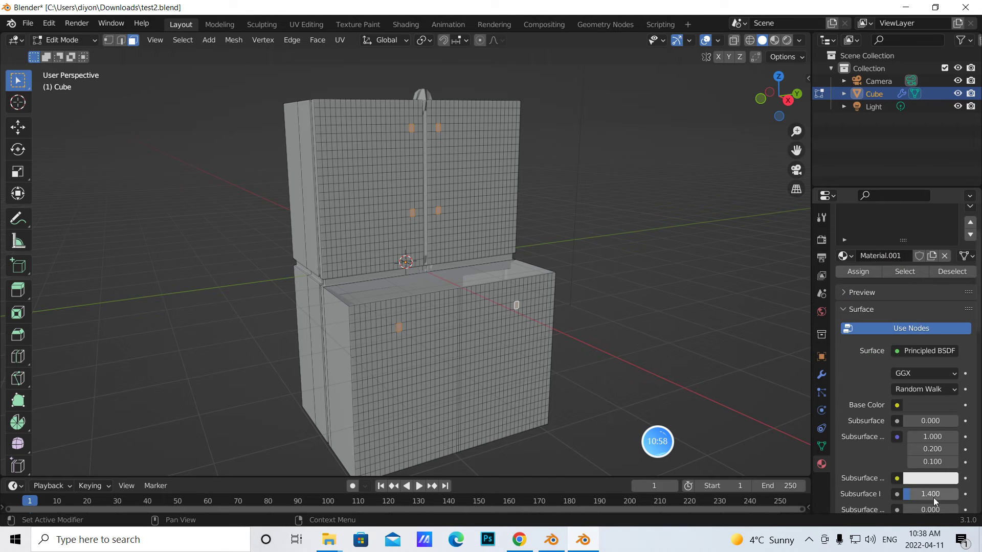
pyautogui.scroll(-5, 934, 498)
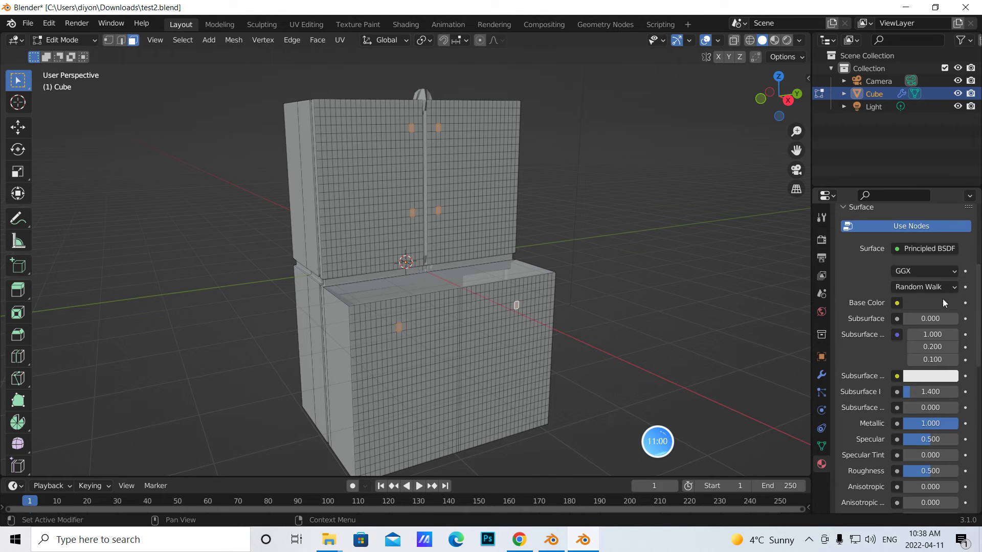
pyautogui.scroll(5, 943, 297)
pyautogui.scroll(3, 942, 281)
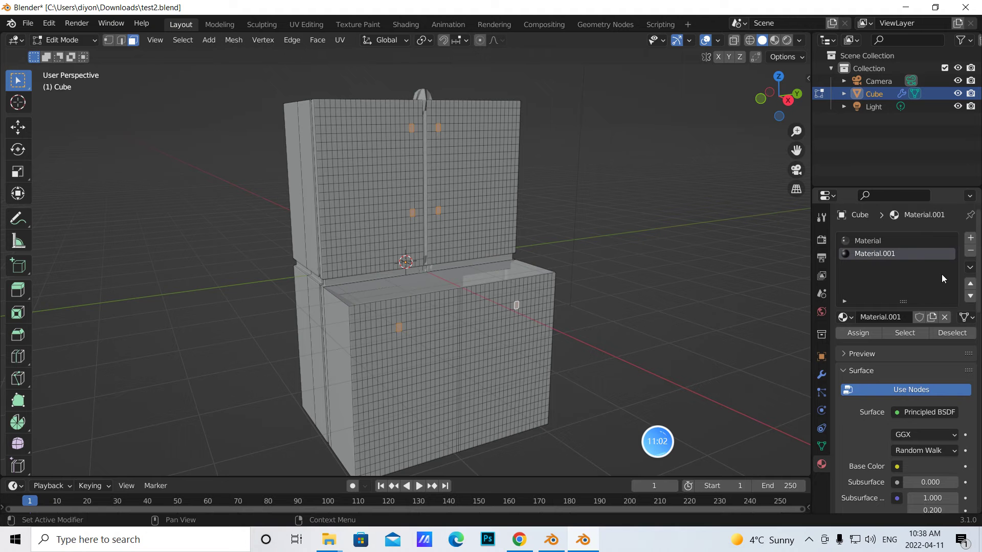
pyautogui.scroll(-8, 934, 407)
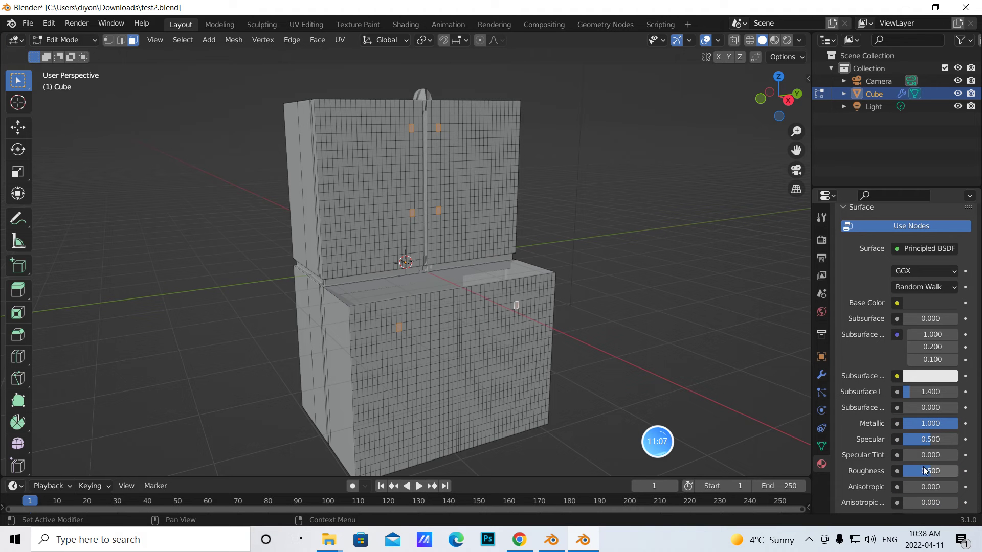
# - Set the handle material's roughness to 0.216 and view the refrigerator in material preview shading in Object Mode
pyautogui.moveTo(927, 471); pyautogui.dragTo(905, 471)
pyautogui.click(774, 40)
pyautogui.moveTo(595, 186); pyautogui.dragTo(548, 206, button='middle')
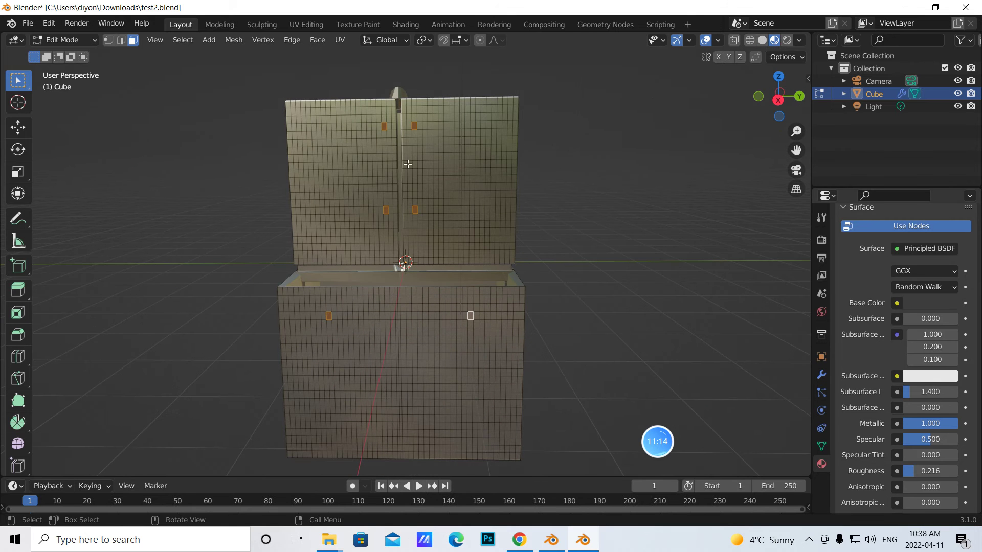
pyautogui.click(93, 41)
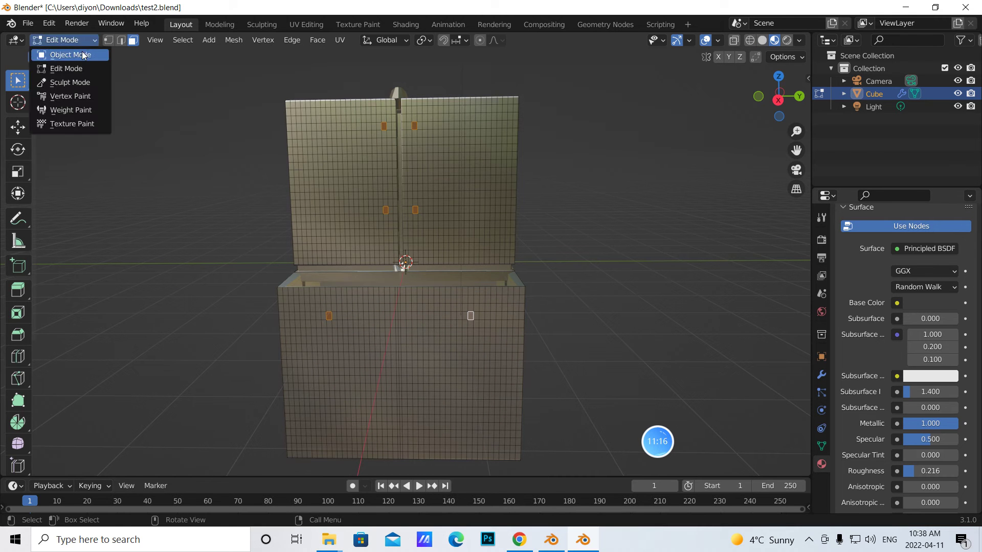
pyautogui.click(64, 52)
pyautogui.moveTo(525, 179); pyautogui.dragTo(557, 180, button='middle')
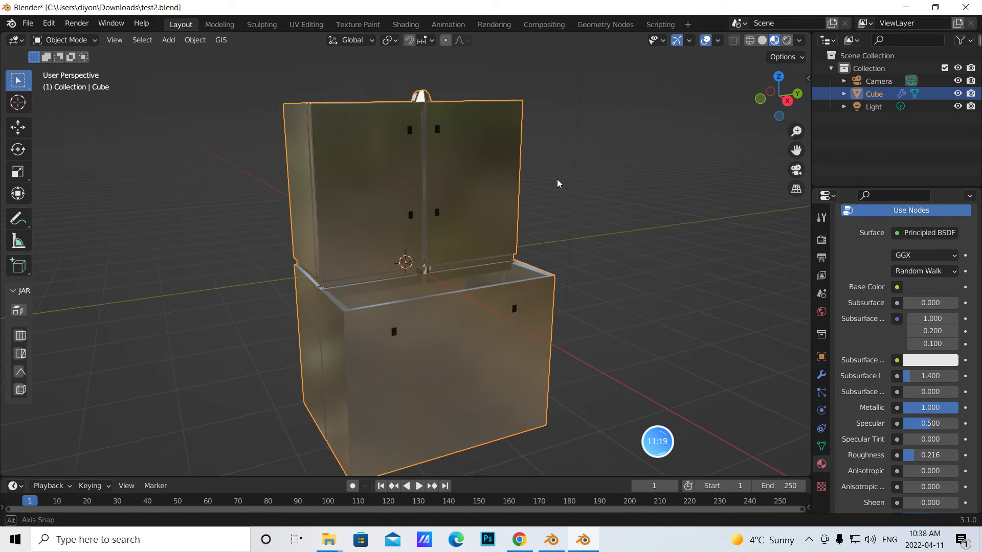
# - Add a cube and shrink it into a thin vertical bar, scaling about 0.162 along Y and -0.072 along X
pyautogui.click(169, 40)
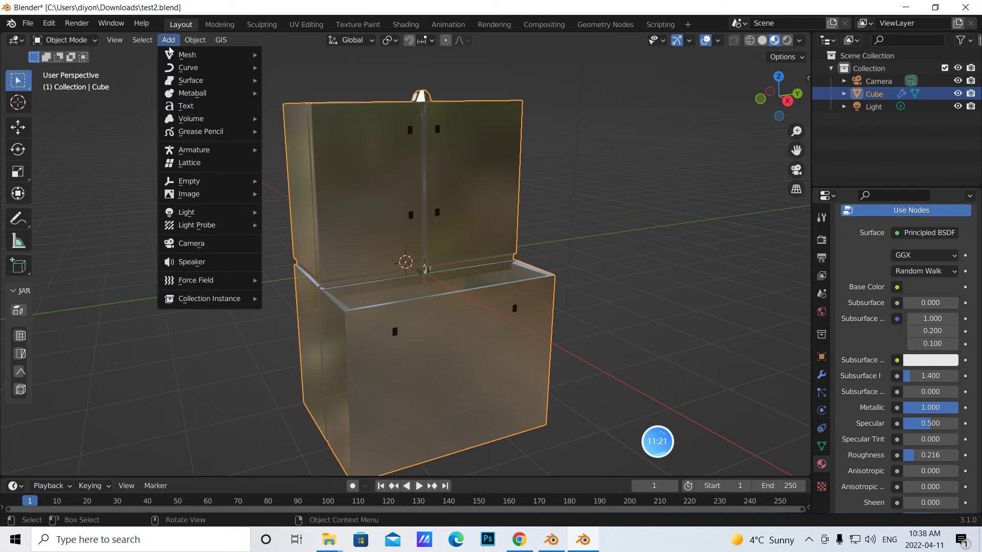
pyautogui.moveTo(221, 40)
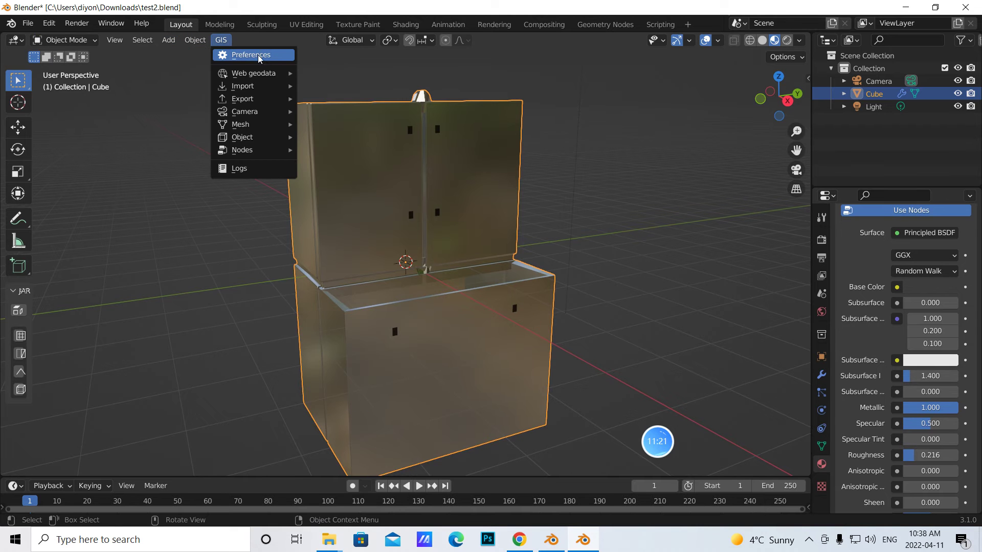
pyautogui.click(170, 40)
pyautogui.moveTo(187, 55)
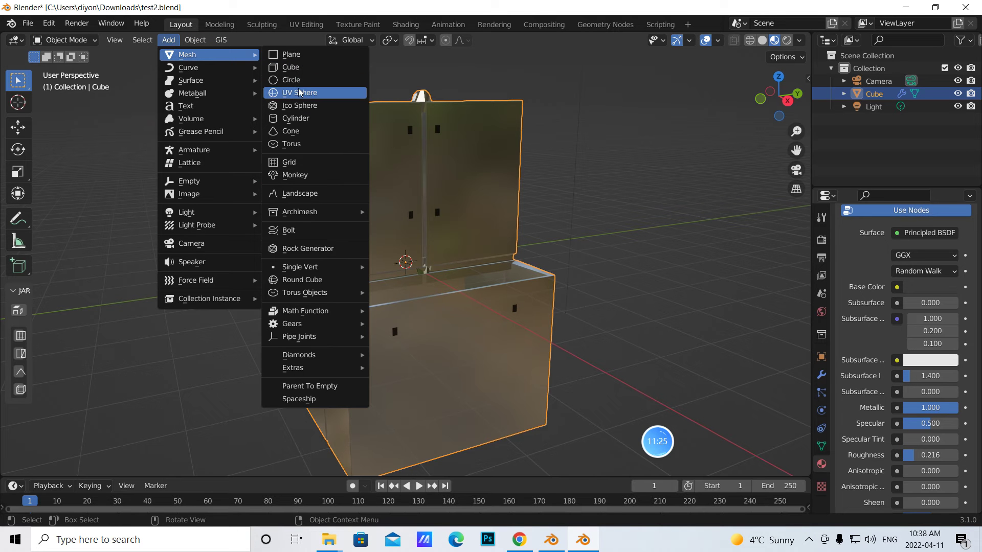
pyautogui.click(297, 69)
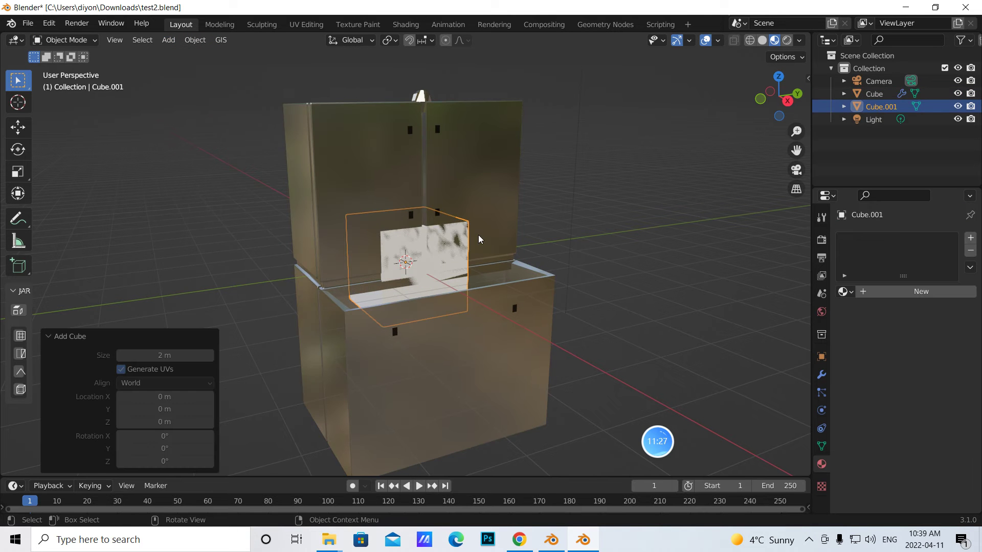
pyautogui.click(17, 171)
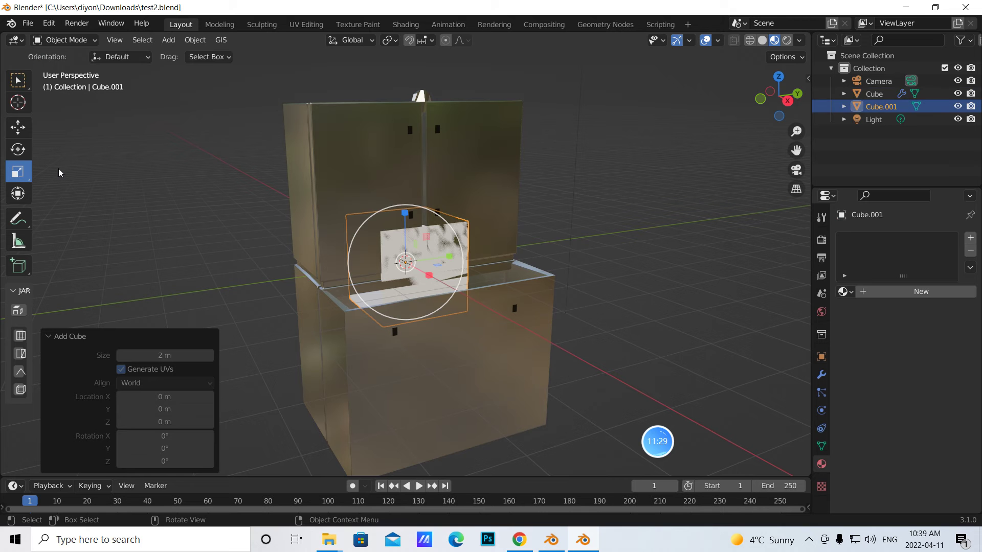
pyautogui.moveTo(451, 254); pyautogui.dragTo(406, 254)
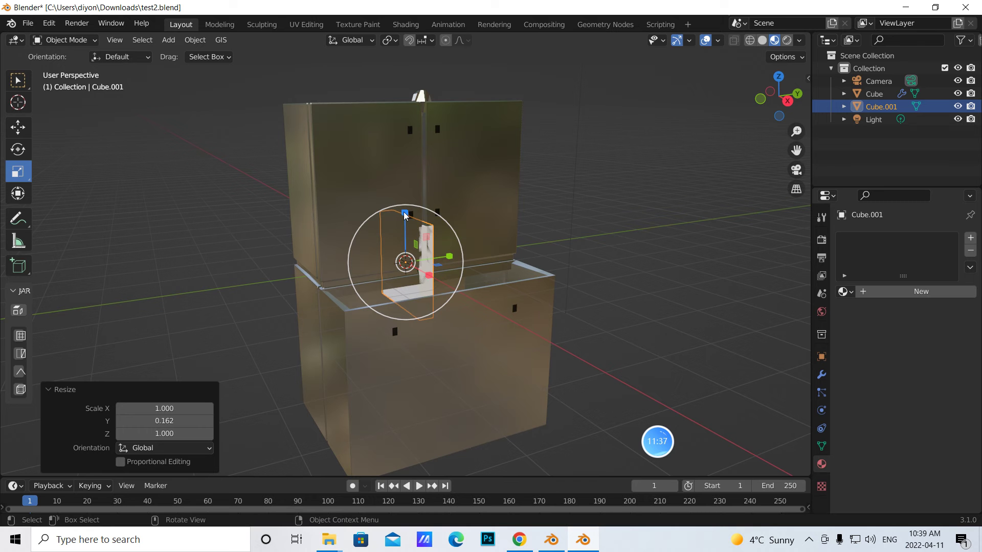
pyautogui.moveTo(428, 279); pyautogui.dragTo(403, 261)
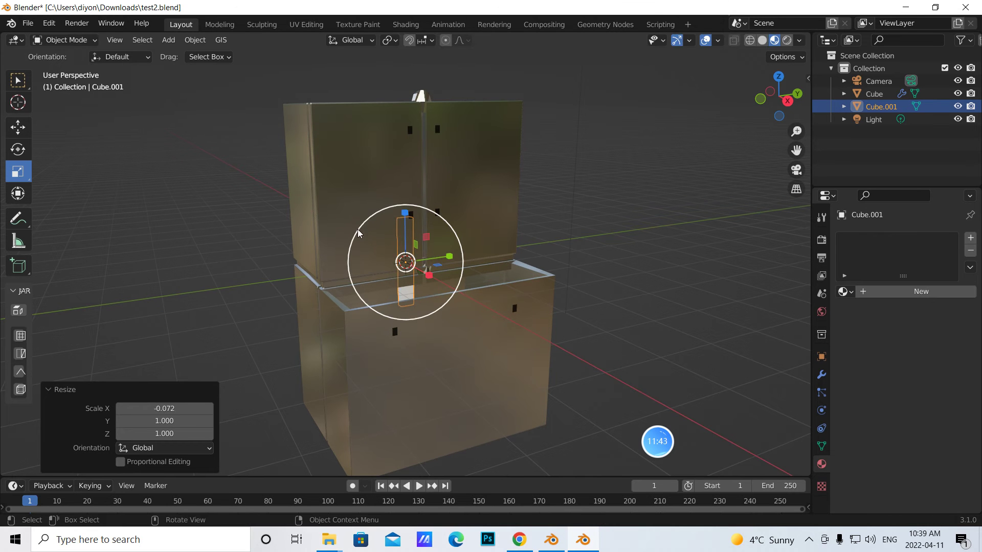
# - Move the bar about 1.226 m along X and narrow it to about 0.317 along Y
pyautogui.click(15, 134)
pyautogui.moveTo(261, 275); pyautogui.dragTo(395, 274, button='middle')
pyautogui.moveTo(465, 263); pyautogui.dragTo(551, 301)
pyautogui.moveTo(551, 301); pyautogui.dragTo(434, 299, button='middle')
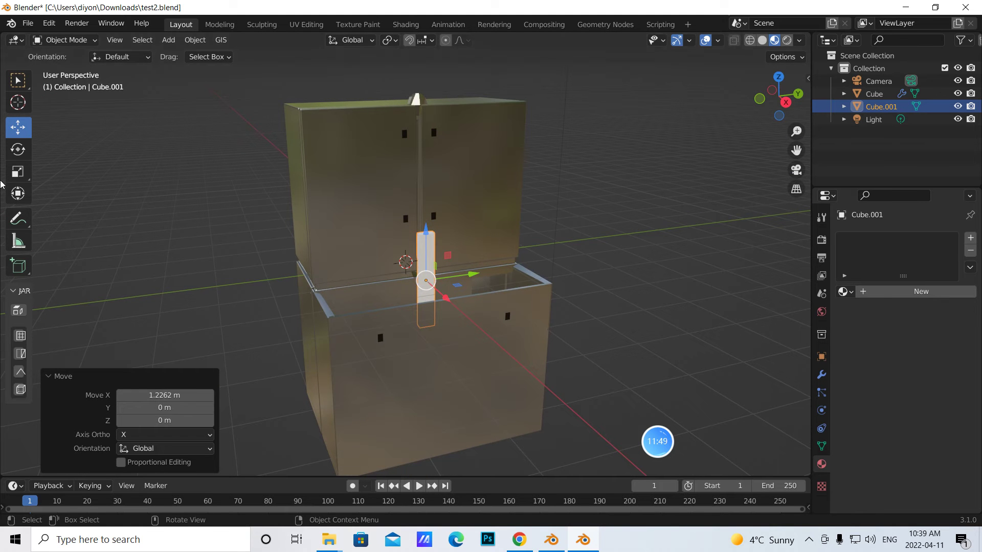
pyautogui.click(17, 171)
pyautogui.moveTo(457, 274); pyautogui.dragTo(435, 272)
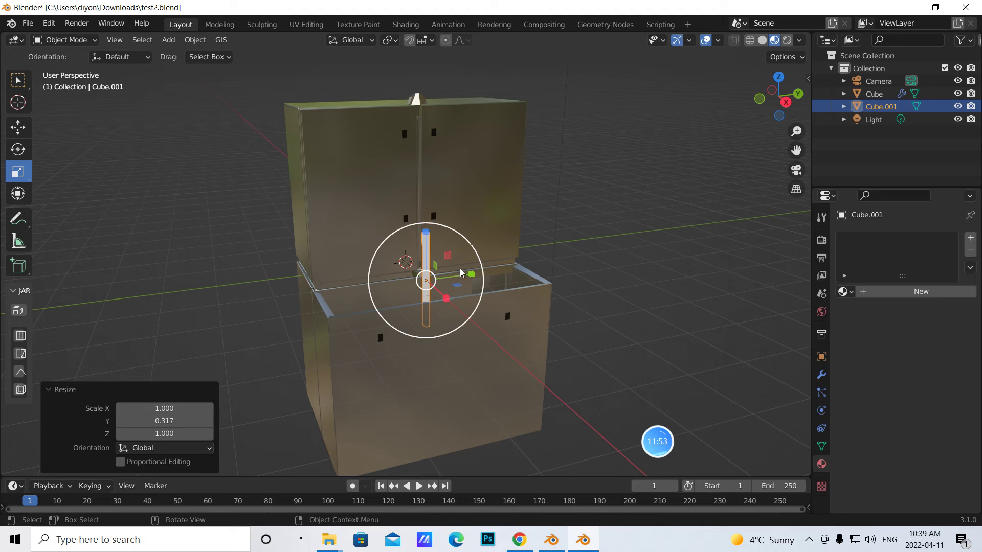
# - Raise the bar about 2.033 m along Z to the upper doors and shift it about -0.331 m along Y
pyautogui.click(18, 128)
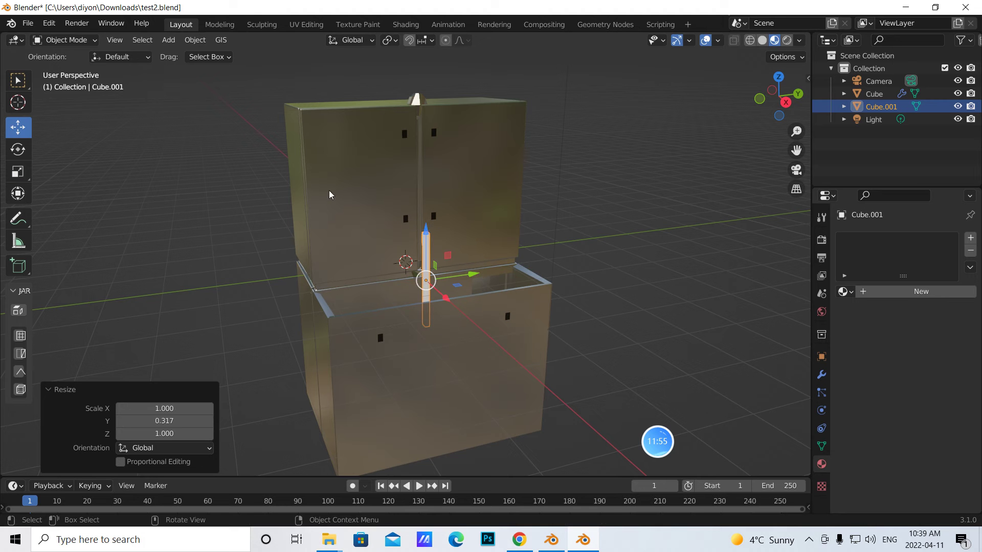
pyautogui.moveTo(426, 231); pyautogui.dragTo(409, 132)
pyautogui.moveTo(541, 228); pyautogui.dragTo(609, 211, button='middle')
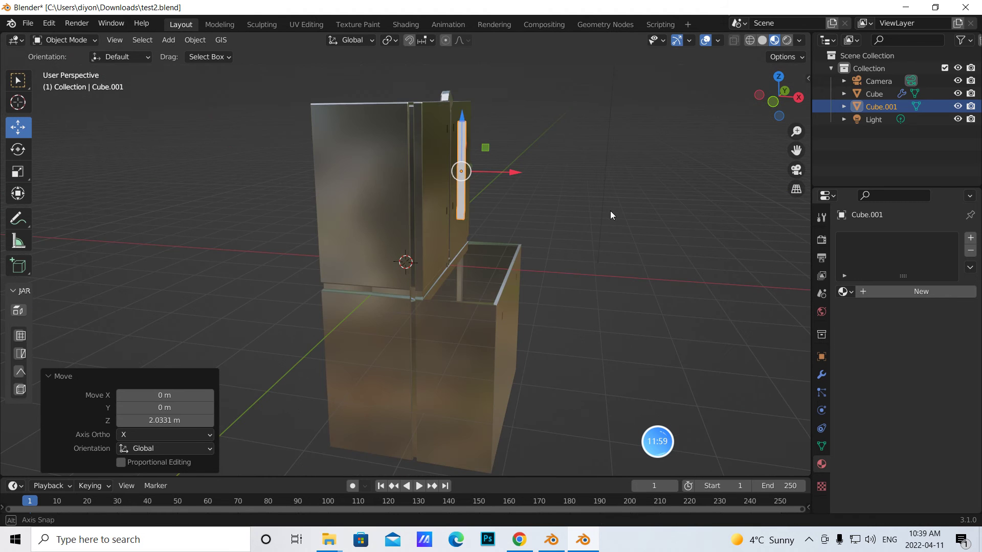
pyautogui.moveTo(510, 176); pyautogui.dragTo(459, 199, button='middle')
pyautogui.moveTo(450, 189); pyautogui.dragTo(431, 189)
pyautogui.moveTo(543, 237); pyautogui.dragTo(605, 229, button='middle')
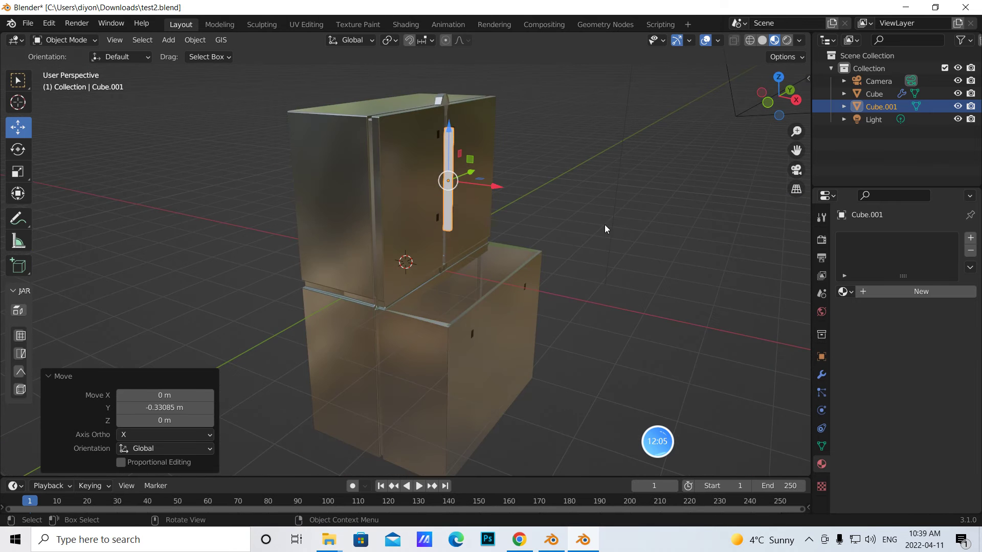
# - Shorten the bar to about 0.931 along Z and move it about 0.156 m outward along X
pyautogui.click(18, 172)
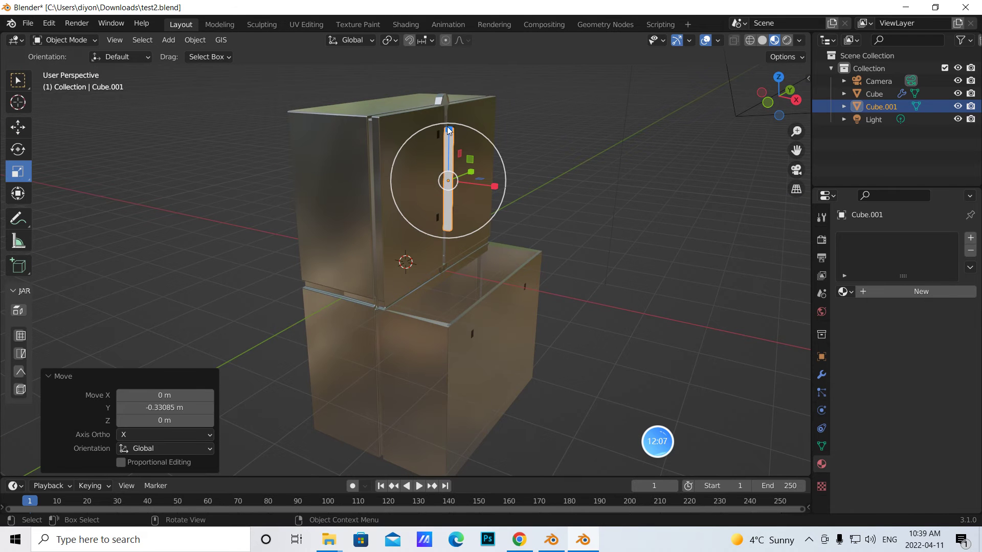
pyautogui.moveTo(449, 127); pyautogui.dragTo(449, 133)
pyautogui.moveTo(509, 175); pyautogui.dragTo(549, 174, button='middle')
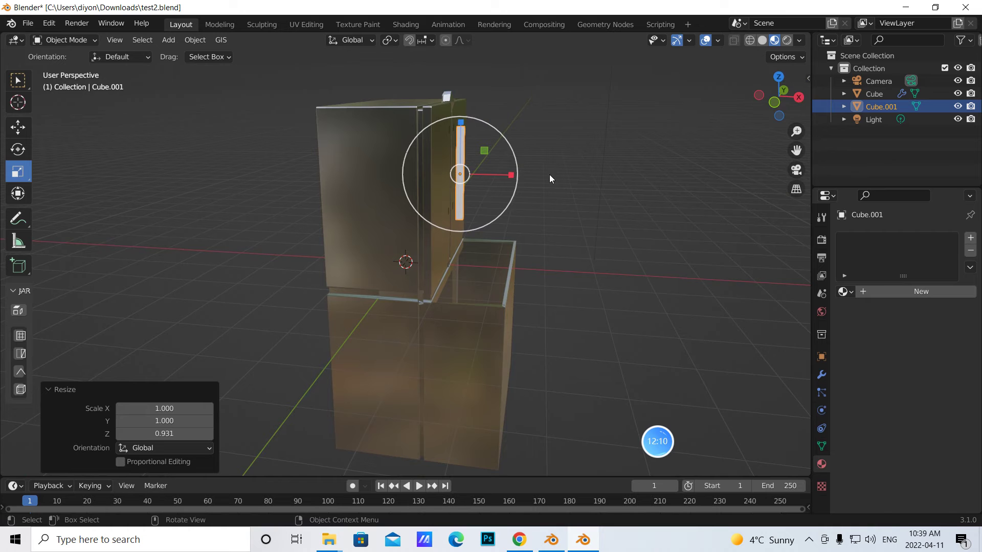
pyautogui.click(18, 127)
pyautogui.moveTo(511, 177); pyautogui.dragTo(519, 175)
pyautogui.moveTo(231, 125); pyautogui.dragTo(592, 268, button='middle')
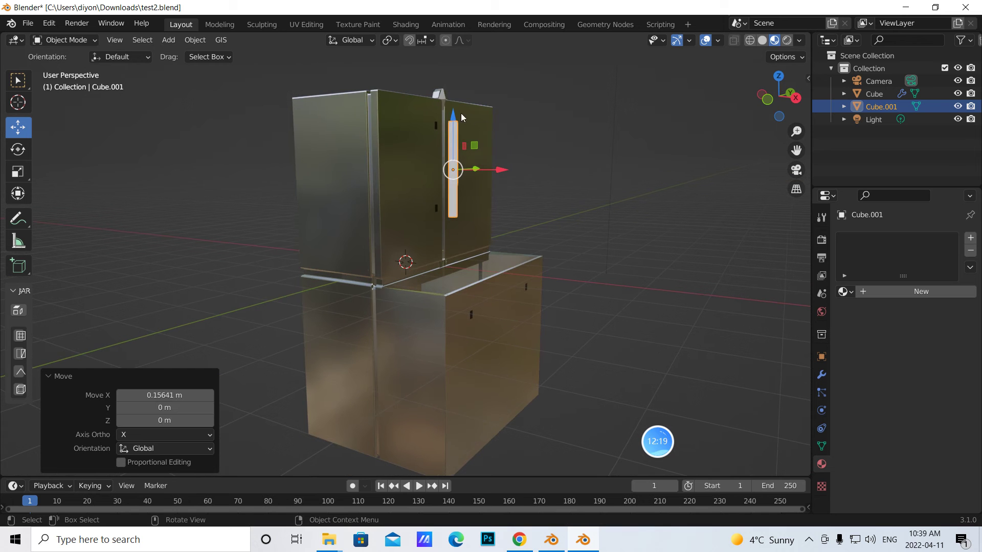
# - Fine-tune the bar against the door's handle stubs, shortening it slightly and raising it by about 0.03 m and 0.058 m
pyautogui.moveTo(452, 115); pyautogui.dragTo(452, 112)
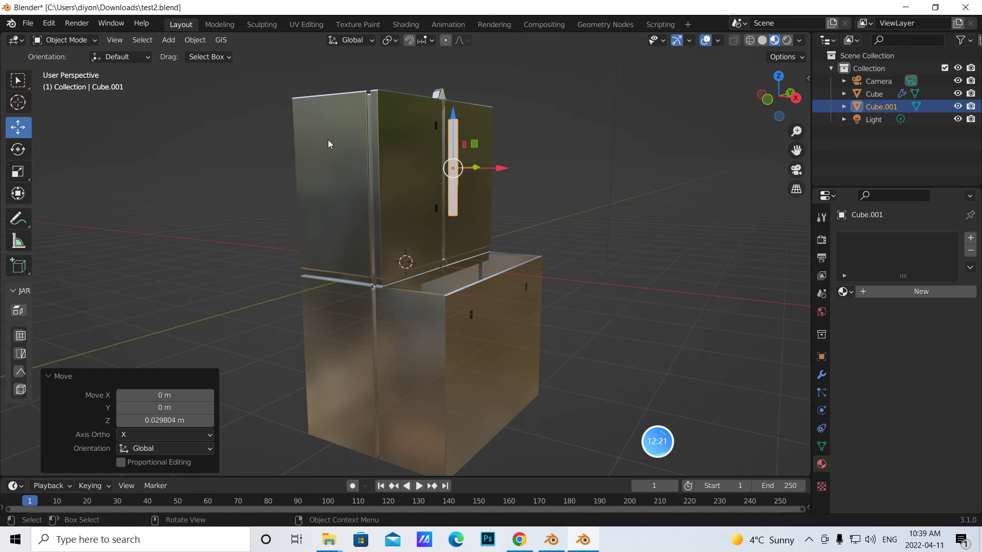
pyautogui.click(18, 172)
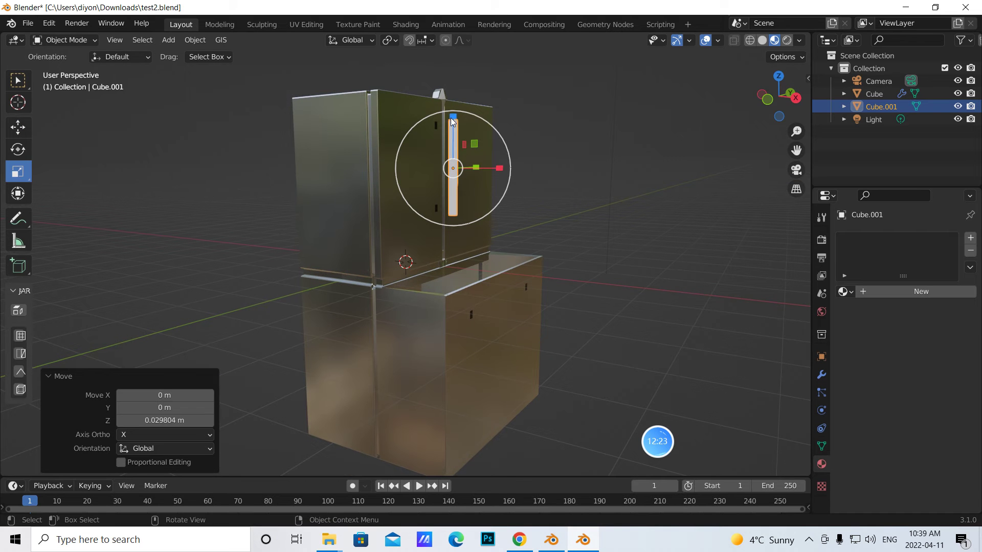
pyautogui.moveTo(452, 117); pyautogui.dragTo(453, 120)
pyautogui.moveTo(508, 164)
pyautogui.mouseDown(button='middle')
pyautogui.moveTo(563, 206)
pyautogui.moveTo(535, 207)
pyautogui.moveTo(496, 169)
pyautogui.mouseUp(button='middle')
pyautogui.click(18, 127)
pyautogui.moveTo(419, 124); pyautogui.dragTo(417, 117)
pyautogui.moveTo(557, 159); pyautogui.dragTo(599, 153, button='middle')
pyautogui.scroll(1, 588, 158)
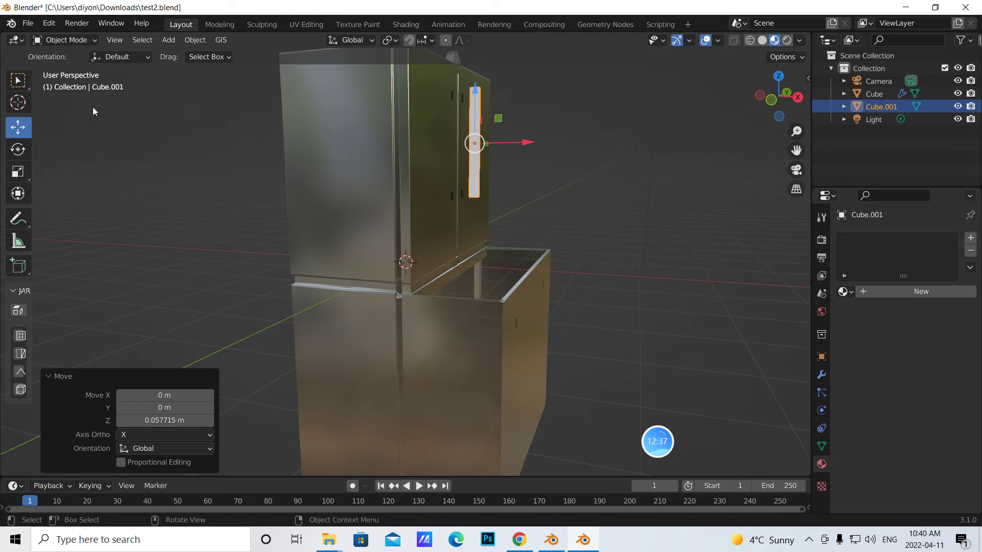
# - Add two loop cuts to the bar in Edit Mode, one near each end, at factors of about -0.828 and 0.787
pyautogui.click(94, 41)
pyautogui.click(57, 68)
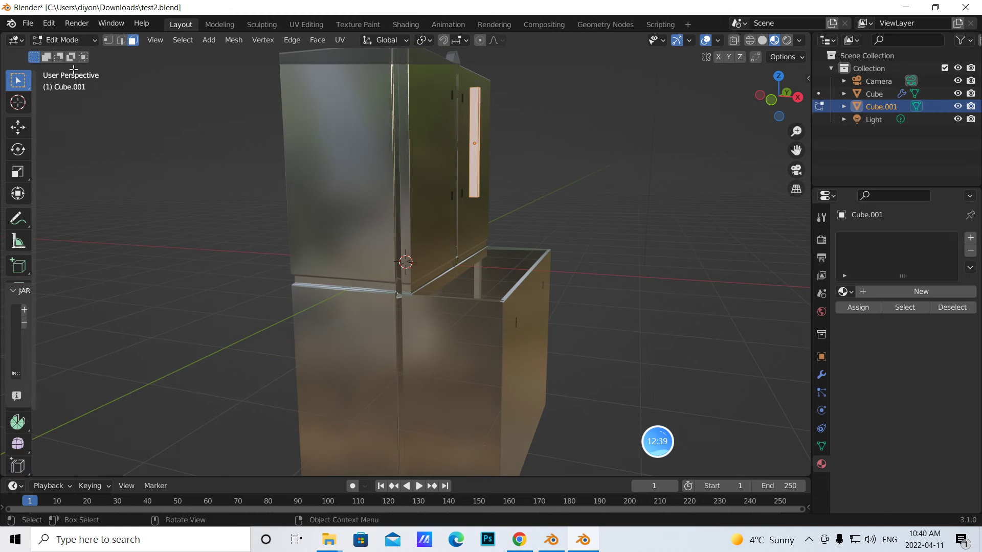
pyautogui.moveTo(506, 181)
pyautogui.mouseDown(button='middle')
pyautogui.moveTo(533, 191)
pyautogui.moveTo(514, 177)
pyautogui.mouseUp(button='middle')
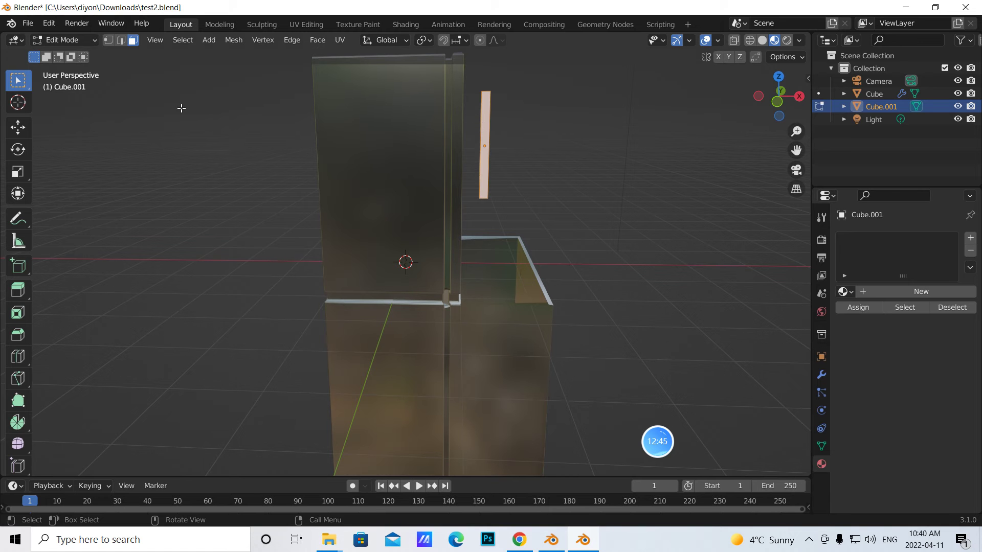
pyautogui.click(18, 356)
pyautogui.moveTo(545, 235); pyautogui.dragTo(511, 237, button='middle')
pyautogui.scroll(1, 512, 237)
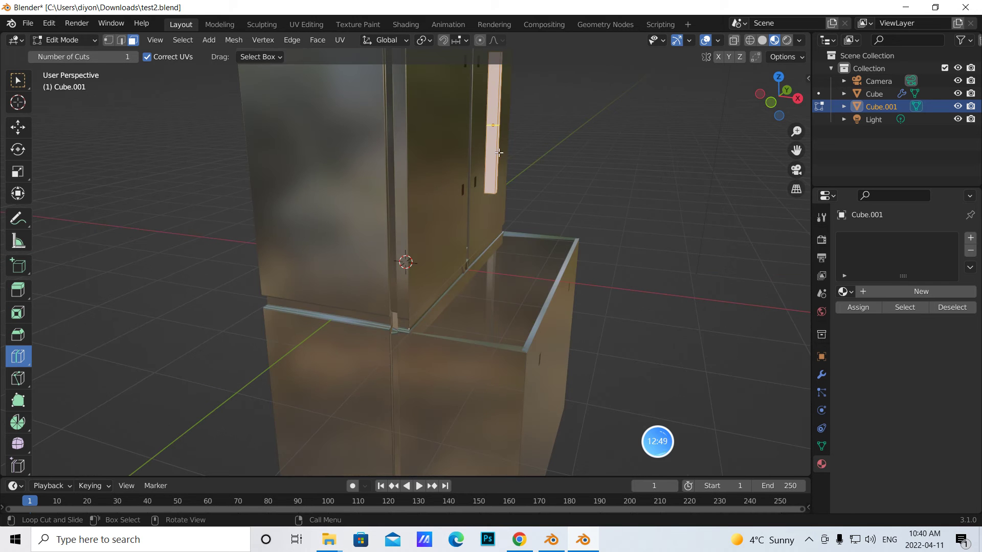
pyautogui.scroll(-2, 523, 107)
pyautogui.click(465, 172)
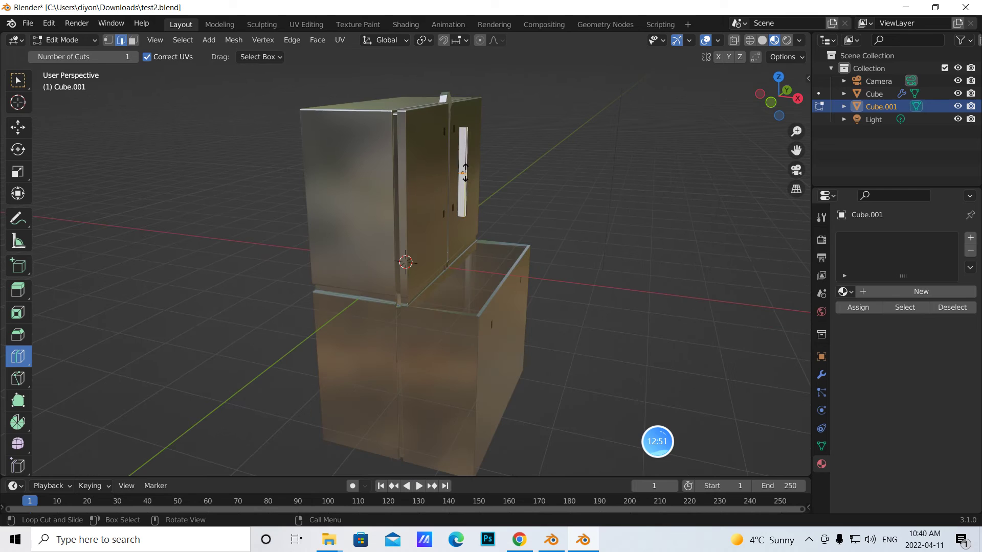
pyautogui.click(465, 135)
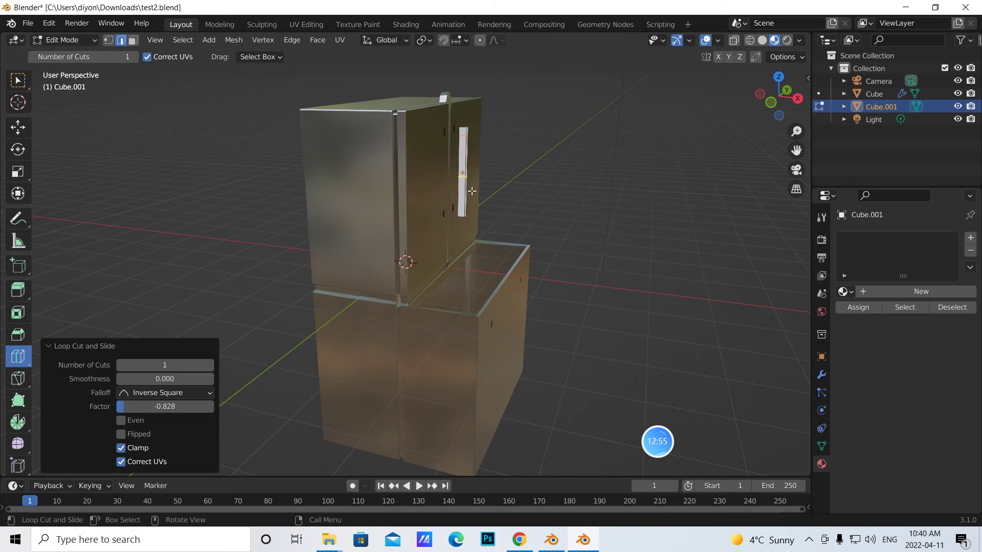
pyautogui.click(464, 179)
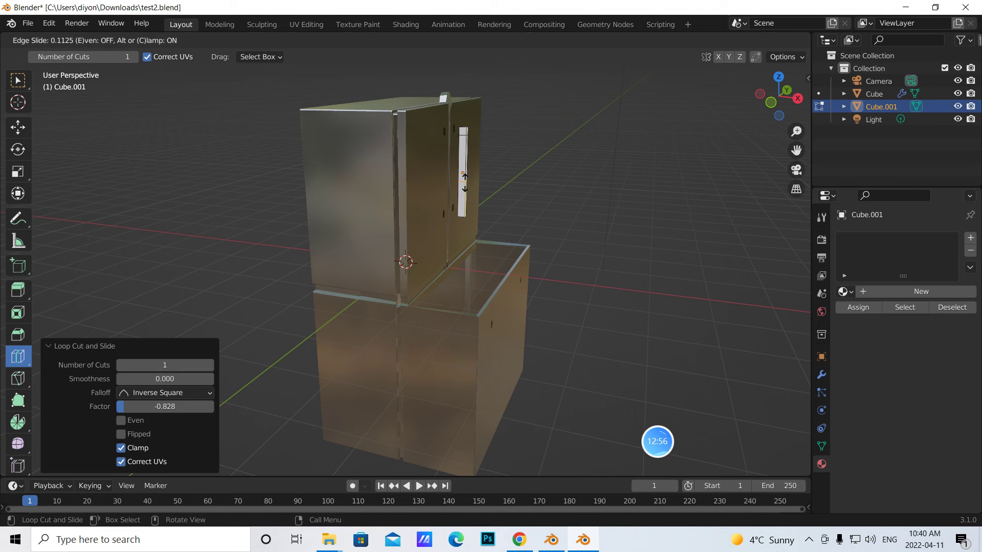
pyautogui.click(464, 210)
pyautogui.moveTo(569, 219); pyautogui.dragTo(600, 217, button='middle')
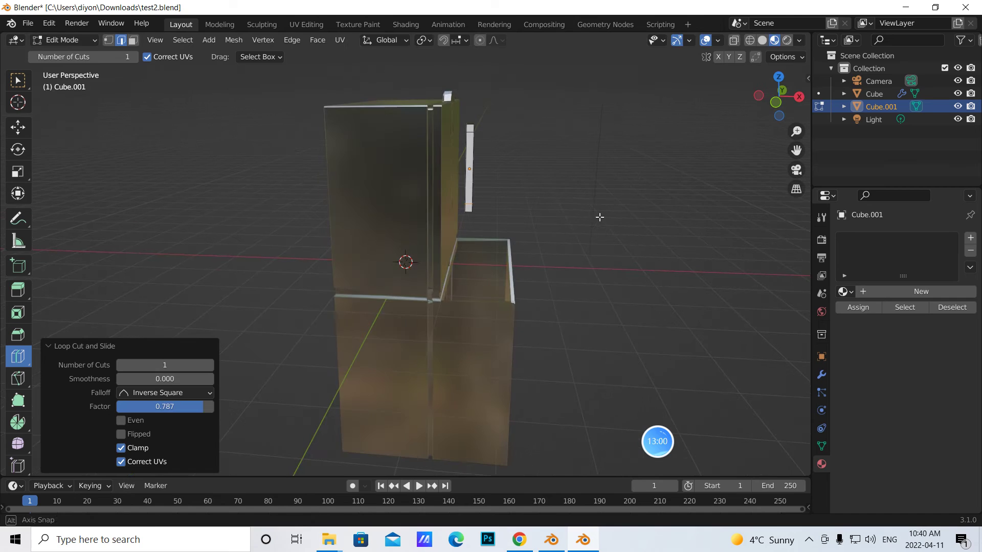
# - Move the bar about 1.162 m along X away from the refrigerator in Object Mode to expose its back side
pyautogui.click(94, 41)
pyautogui.click(56, 54)
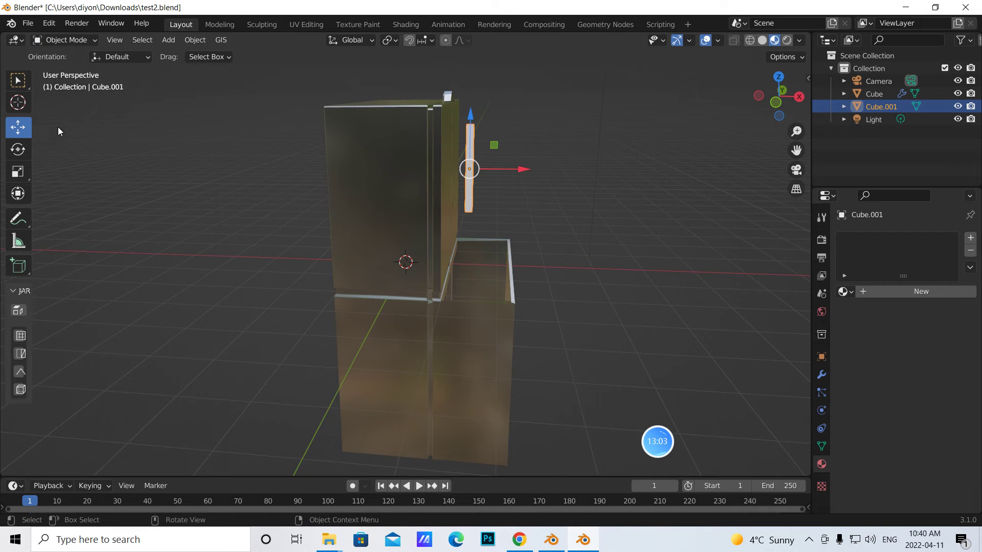
pyautogui.moveTo(527, 170); pyautogui.dragTo(643, 174)
pyautogui.moveTo(643, 174); pyautogui.dragTo(699, 207, button='middle')
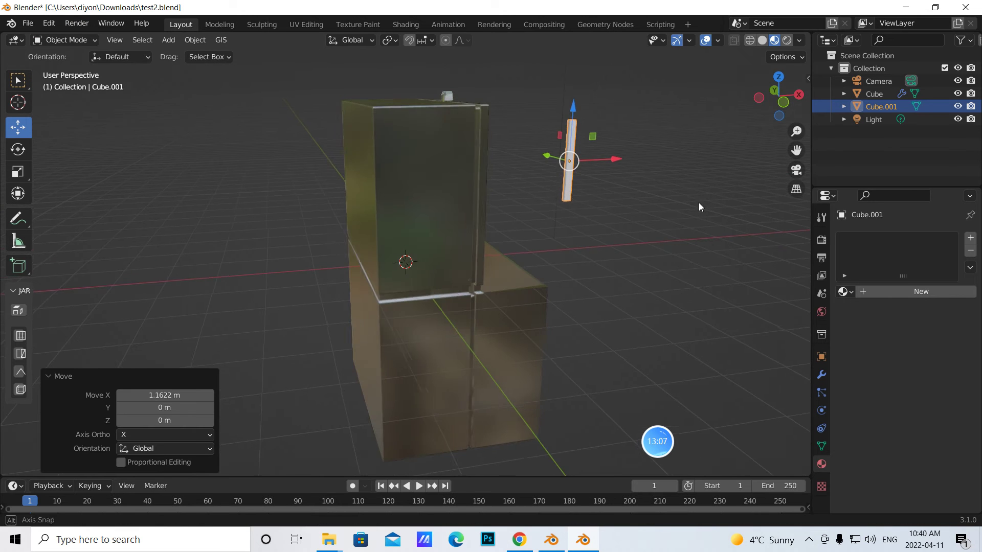
# - Select the two small end faces on the bar's refrigerator-facing side in Edit Mode, and return to Object Mode
pyautogui.click(93, 41)
pyautogui.click(71, 68)
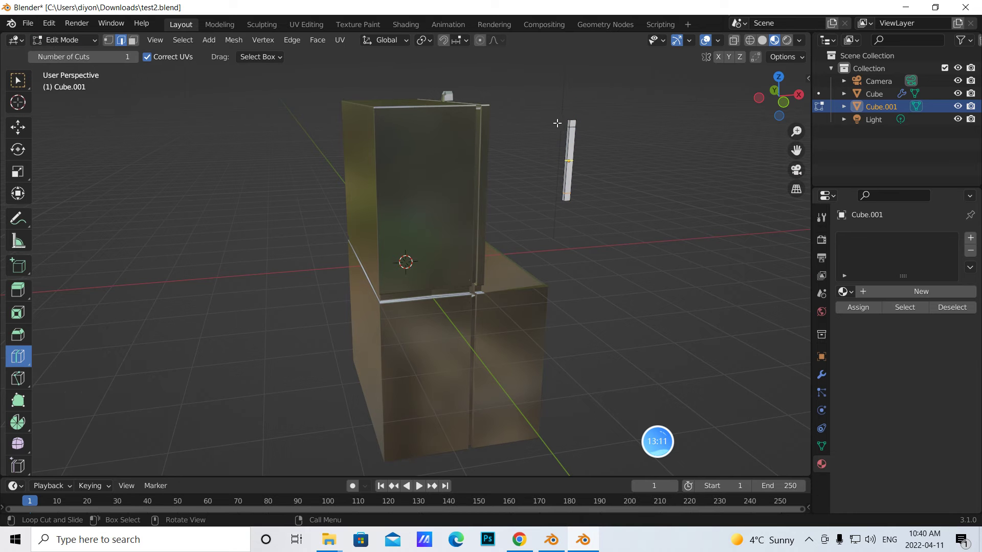
pyautogui.click(133, 40)
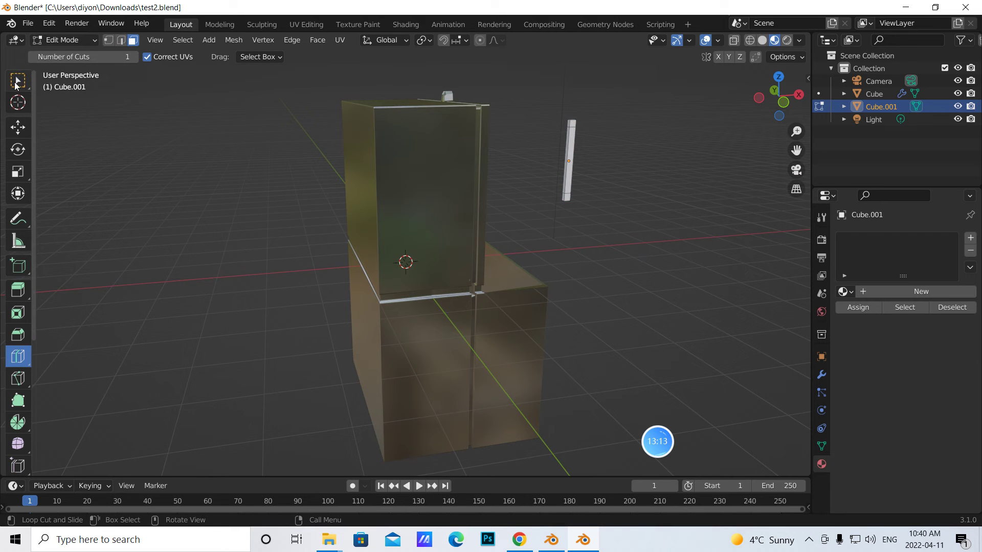
pyautogui.click(18, 80)
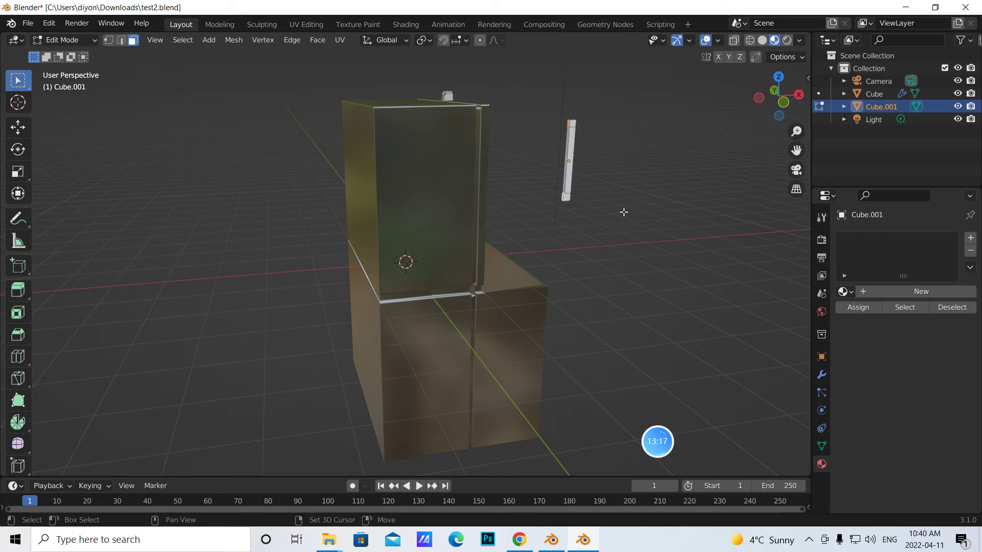
pyautogui.moveTo(622, 213); pyautogui.dragTo(488, 181, button='middle')
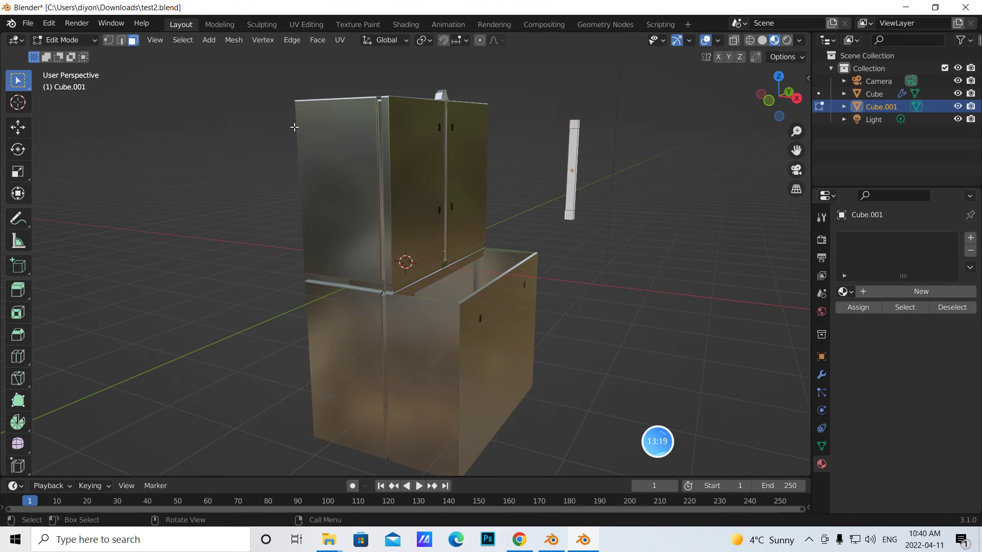
pyautogui.click(97, 42)
pyautogui.click(71, 51)
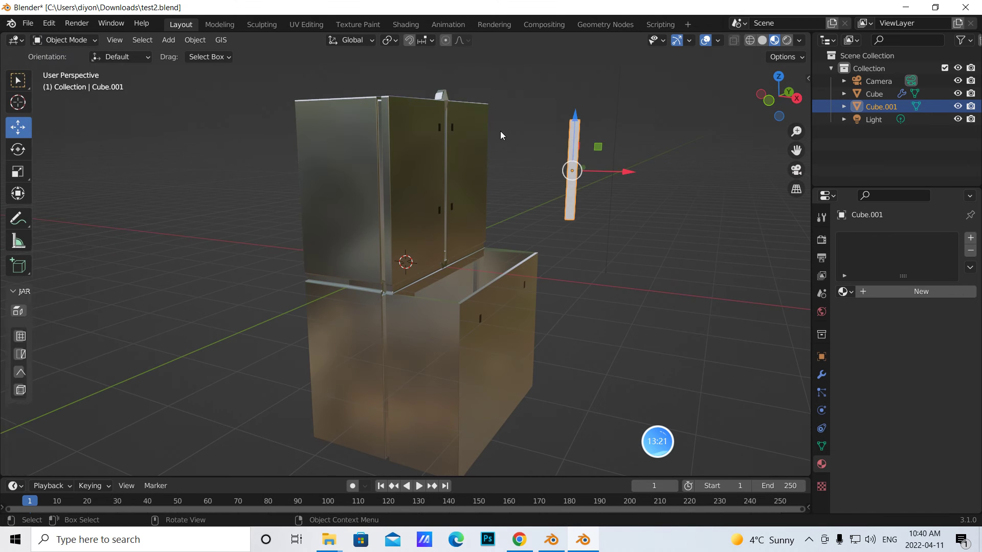
# - Move the bar about 2.357 m back along X to the doors and extrude its two selected end faces about 0.205 m in Edit Mode
pyautogui.moveTo(632, 174); pyautogui.dragTo(509, 164)
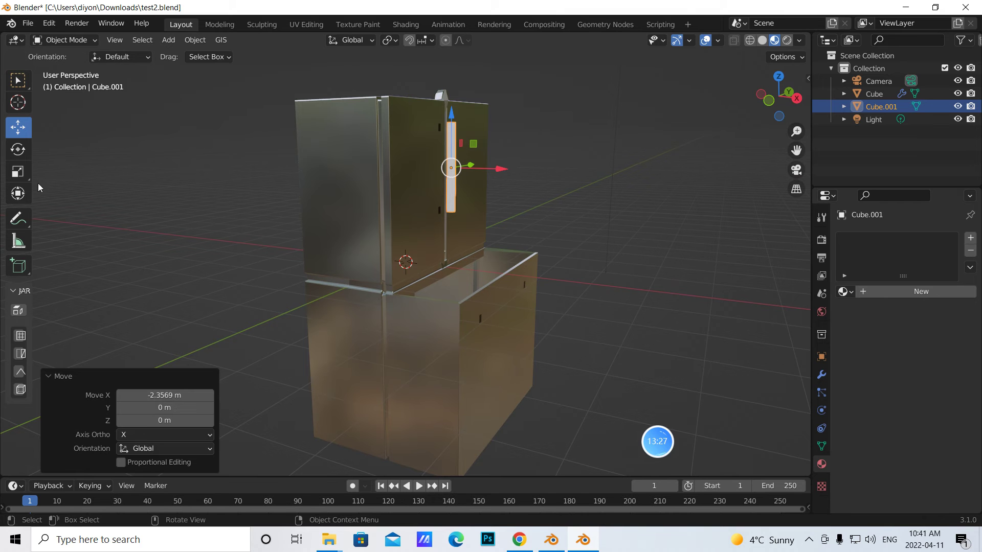
pyautogui.click(95, 40)
pyautogui.click(75, 74)
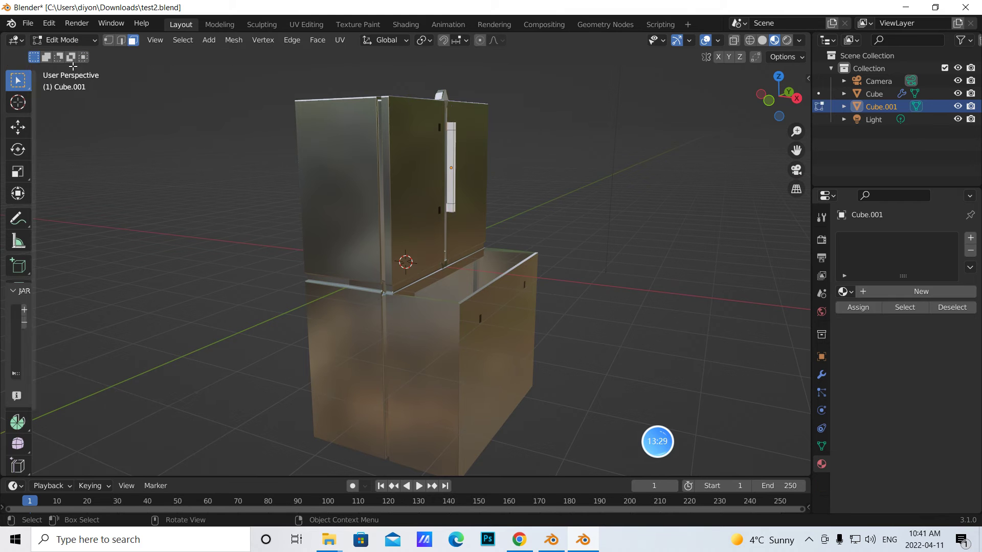
pyautogui.moveTo(215, 182); pyautogui.dragTo(252, 186, button='middle')
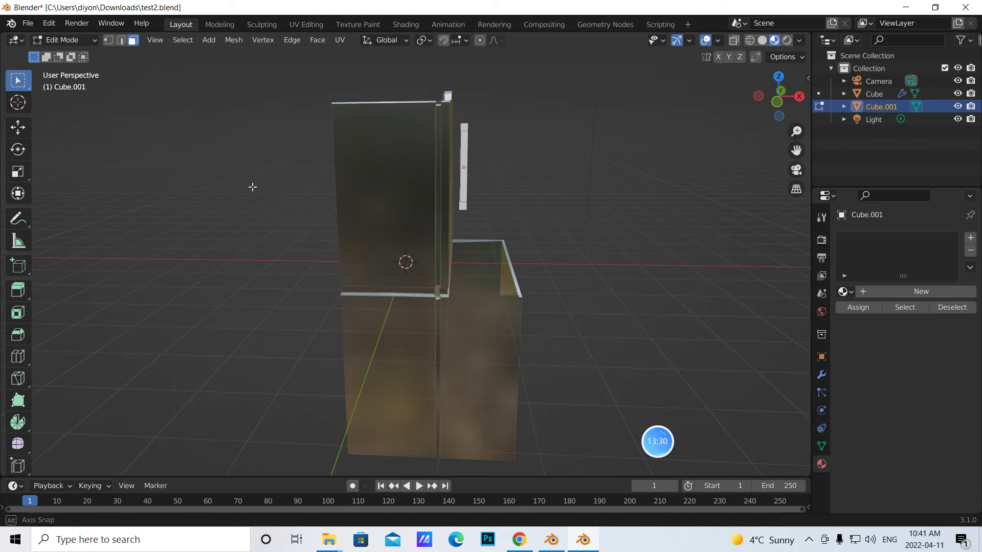
pyautogui.click(18, 290)
pyautogui.scroll(3, 499, 225)
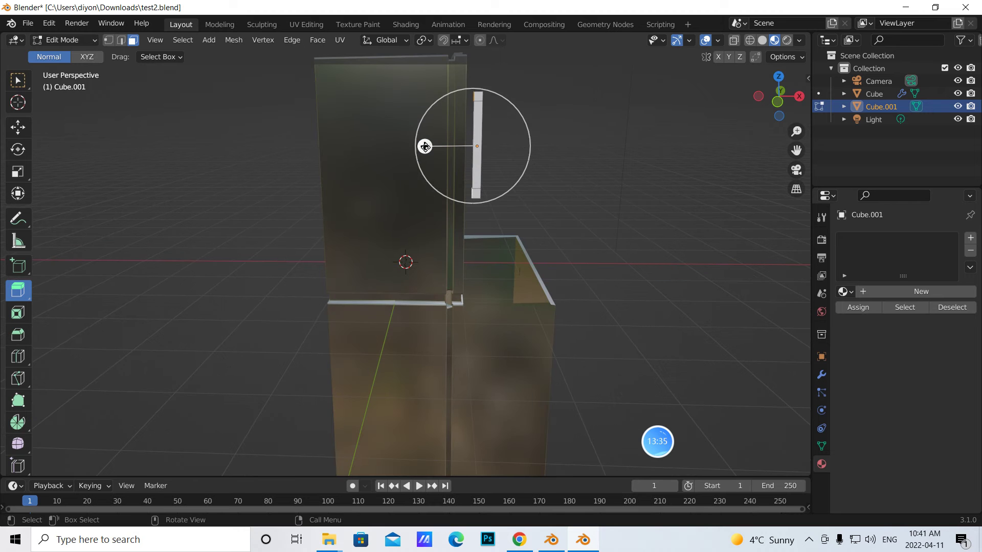
pyautogui.moveTo(424, 146); pyautogui.dragTo(412, 143)
pyautogui.moveTo(545, 180); pyautogui.dragTo(444, 202, button='middle')
pyautogui.click(101, 43)
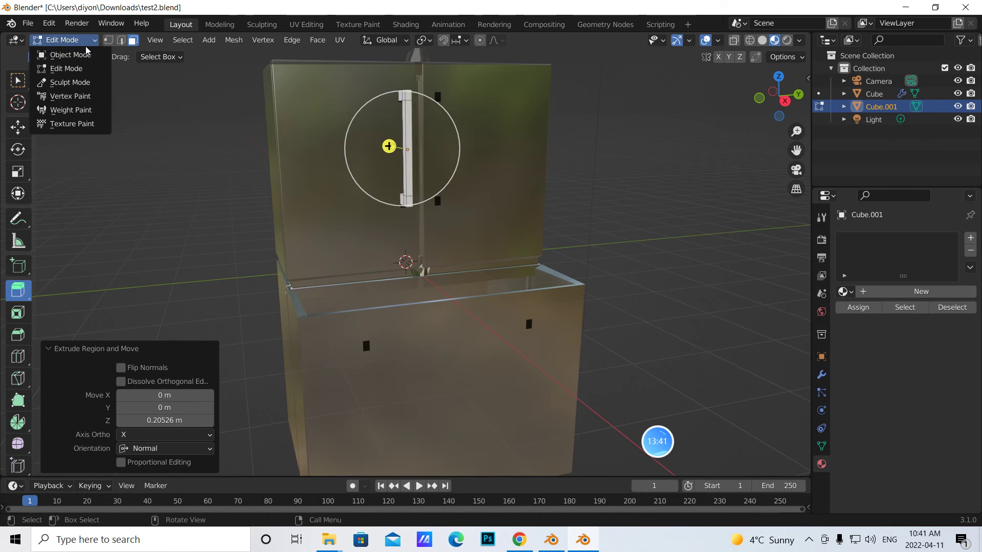
pyautogui.click(61, 56)
# - Adjust the door handle's height scale slightly in Object Mode and lower it about 0.032 m to fit the stub positions
pyautogui.moveTo(591, 194); pyautogui.dragTo(620, 184, button='middle')
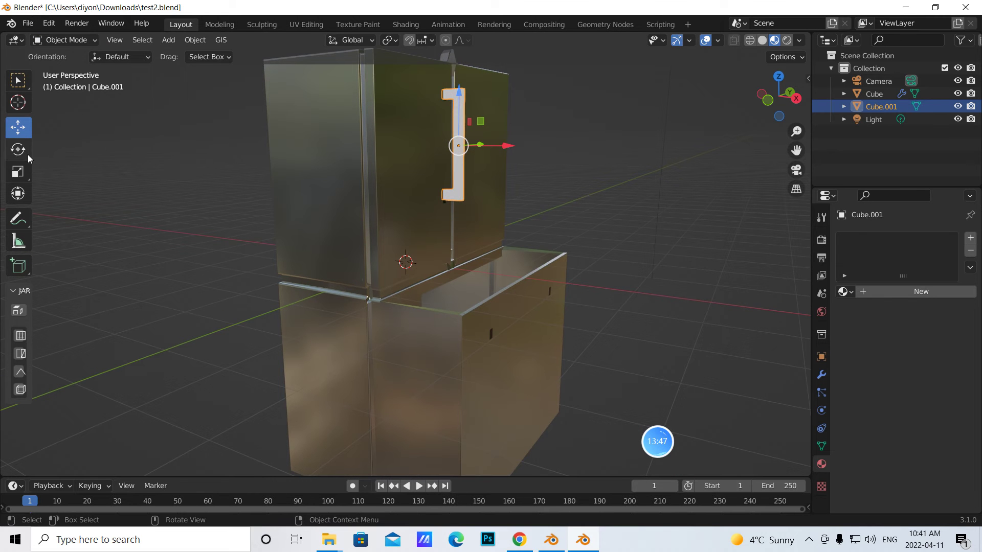
pyautogui.click(16, 171)
pyautogui.moveTo(458, 90); pyautogui.dragTo(458, 92)
pyautogui.click(17, 128)
pyautogui.moveTo(528, 134); pyautogui.dragTo(465, 164, button='middle')
pyautogui.press('shift')
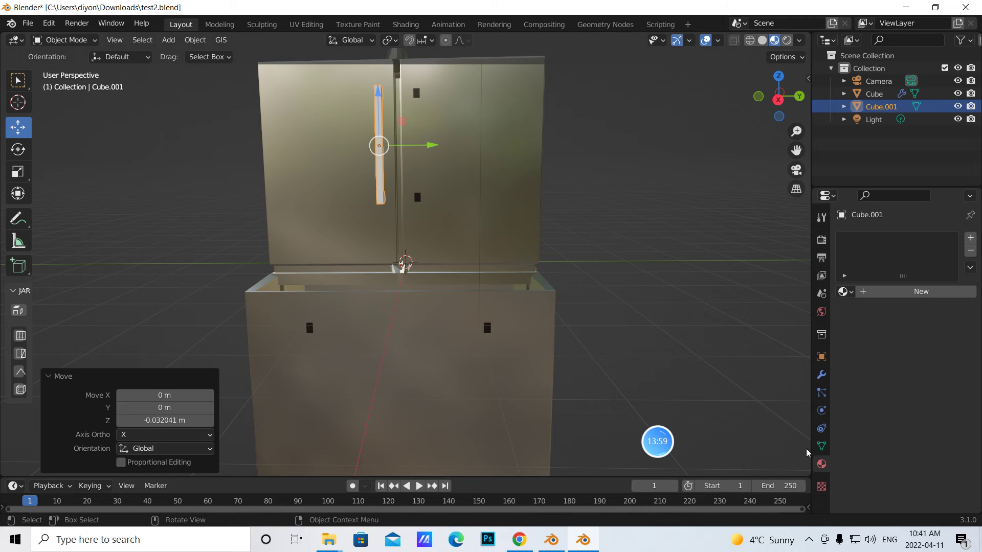
# - Assign the existing Material.001 to the door handle
pyautogui.click(851, 296)
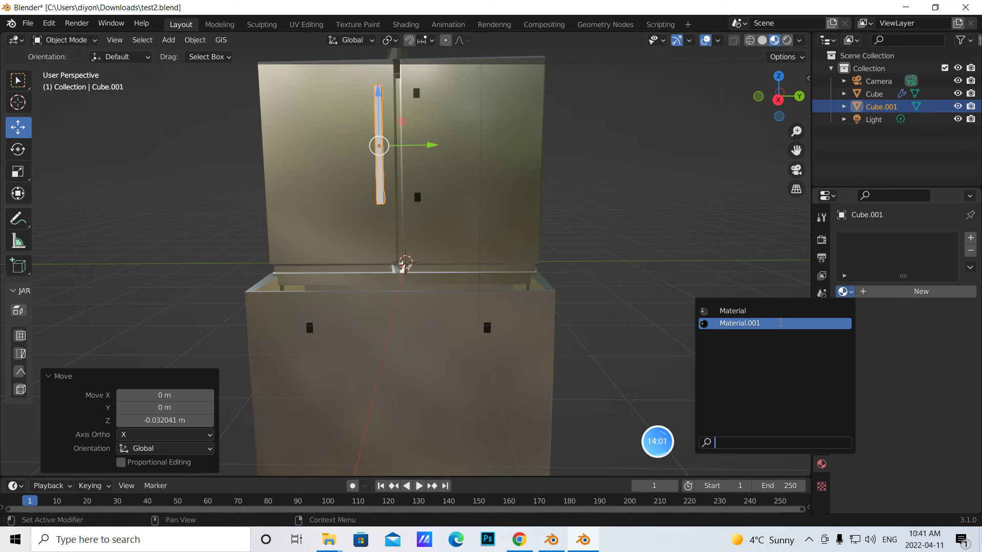
pyautogui.click(778, 324)
pyautogui.moveTo(677, 254); pyautogui.dragTo(734, 255, button='middle')
pyautogui.click(919, 425)
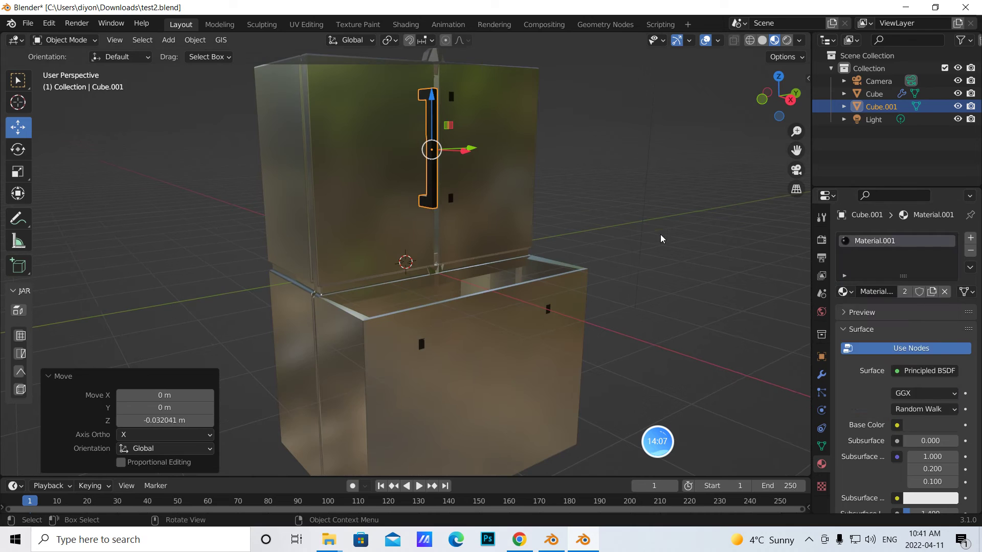
# - Duplicate the door handle and move the copy about 0.588 m along Y onto the stubs of the other door
pyautogui.moveTo(481, 167); pyautogui.dragTo(486, 195, button='middle')
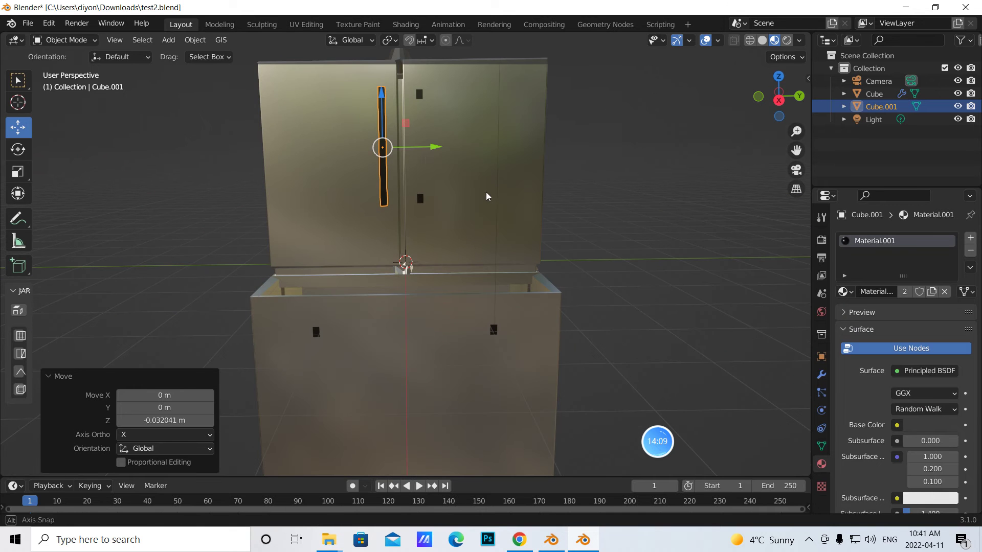
pyautogui.hotkey('shift', 'd')
pyautogui.rightClick(384, 149)
pyautogui.moveTo(433, 149); pyautogui.dragTo(475, 153)
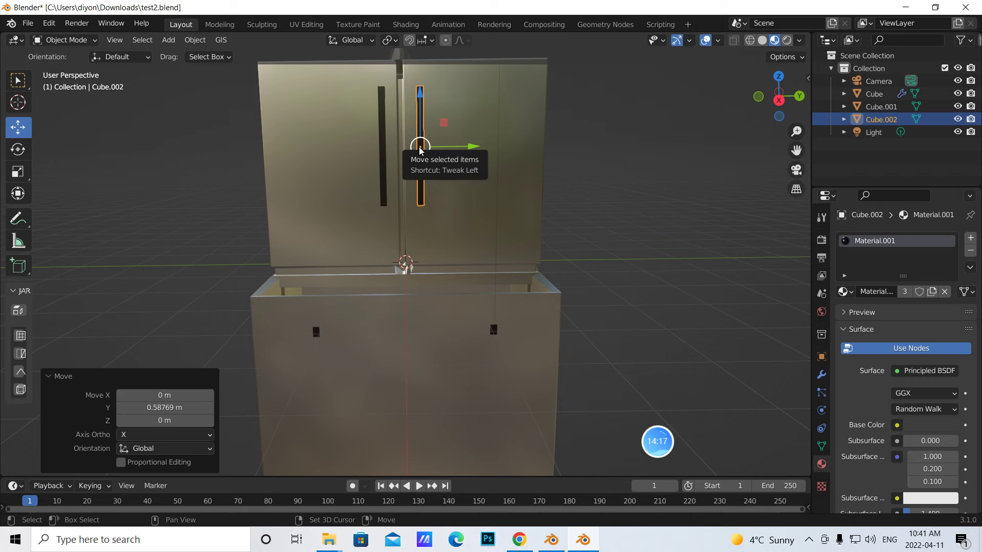
# - Duplicate the second door handle in place as the basis for the drawer handle
pyautogui.hotkey('shift', 'd')
pyautogui.press('Escape')
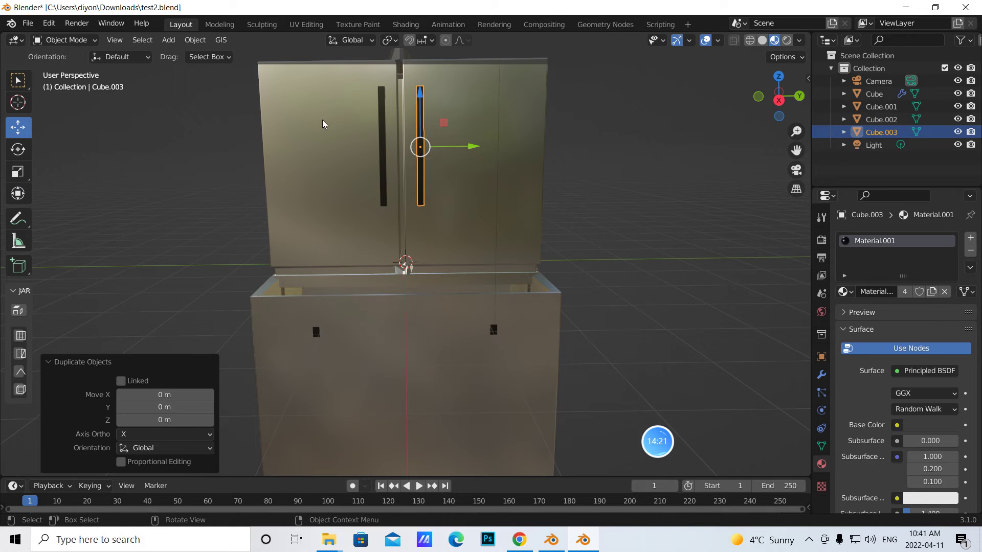
pyautogui.click(17, 148)
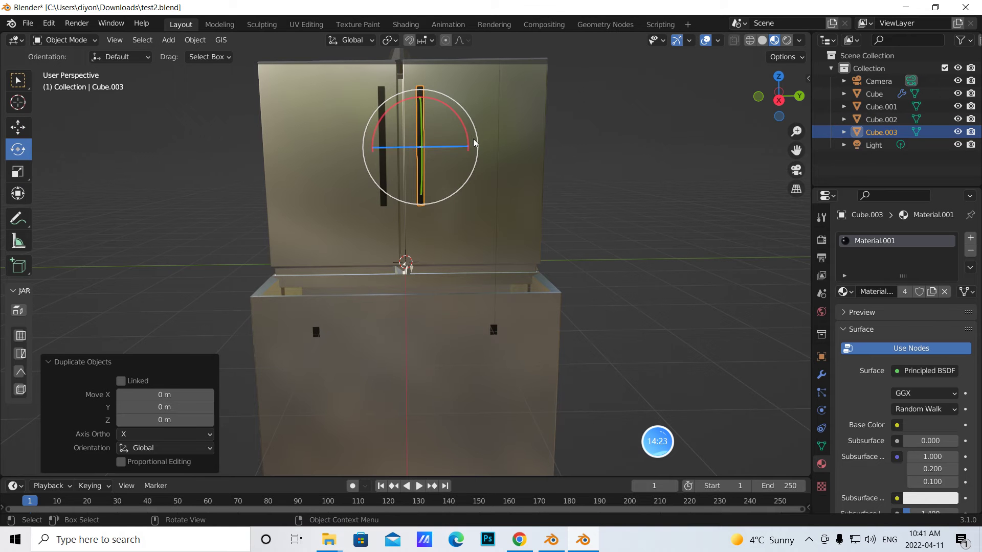
pyautogui.moveTo(477, 141); pyautogui.dragTo(408, 107)
pyautogui.moveTo(608, 271); pyautogui.dragTo(593, 239, button='middle')
pyautogui.hotkey('ctrl', 'z')
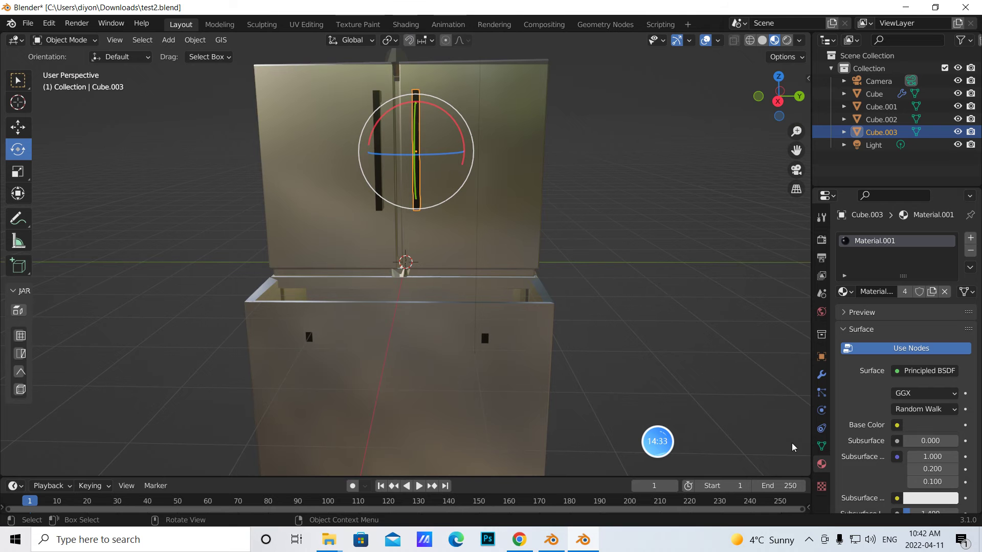
# - Rotate the new handle copy about -93° in the view plane to lay it horizontal, and straighten it about -24.2° around Z
pyautogui.click(821, 356)
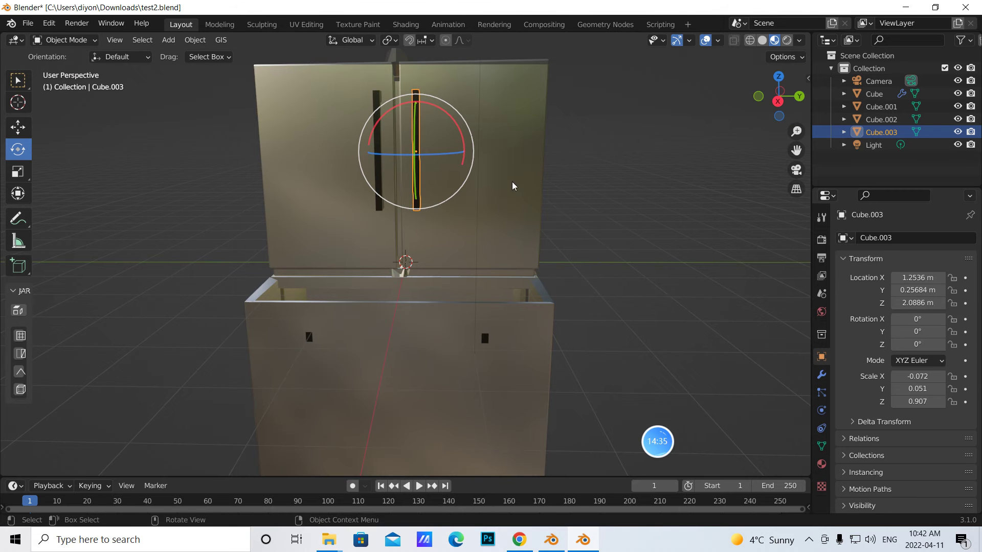
pyautogui.moveTo(464, 136); pyautogui.dragTo(403, 129)
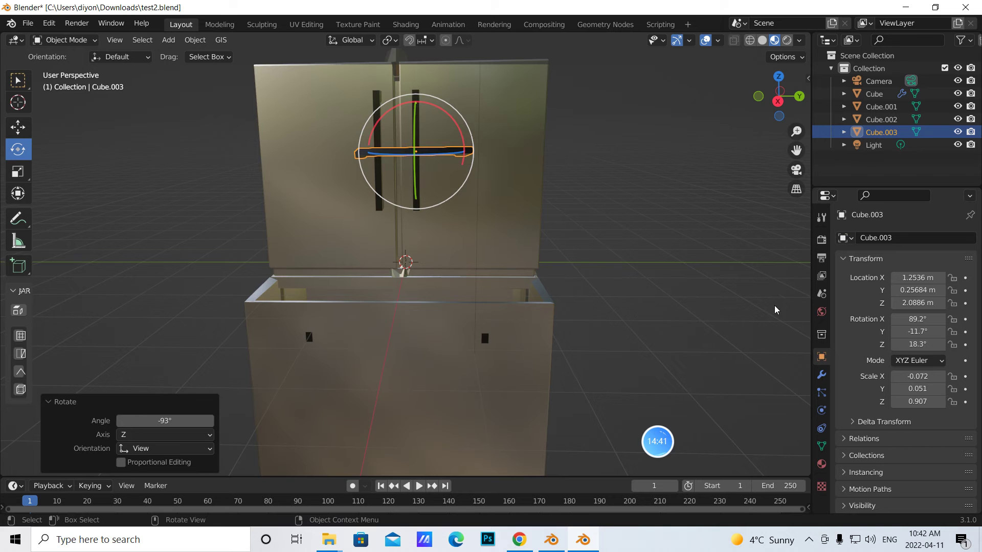
pyautogui.moveTo(695, 267); pyautogui.dragTo(793, 302, button='middle')
pyautogui.moveTo(520, 180); pyautogui.dragTo(492, 178)
pyautogui.moveTo(493, 177); pyautogui.dragTo(518, 123, button='middle')
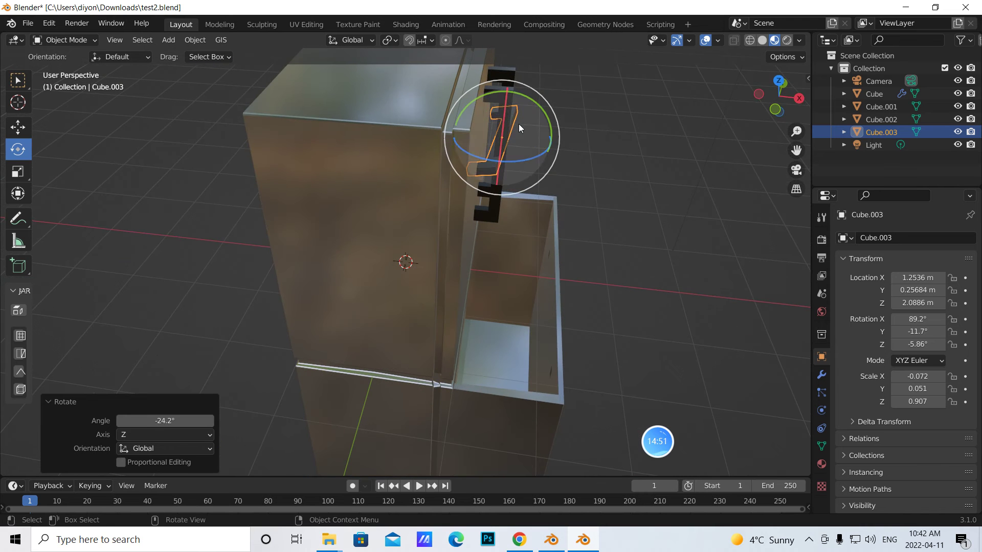
pyautogui.moveTo(506, 161); pyautogui.dragTo(517, 163)
# - Lower the horizontal handle to about Z -1.37 m and move it about 1.513 m along X in front of the drawer
pyautogui.moveTo(557, 220); pyautogui.dragTo(394, 208, button='middle')
pyautogui.moveTo(412, 106); pyautogui.dragTo(428, 417)
pyautogui.moveTo(416, 109); pyautogui.dragTo(416, 339)
pyautogui.click(27, 123)
pyautogui.moveTo(620, 385); pyautogui.dragTo(744, 370, button='middle')
pyautogui.moveTo(534, 361); pyautogui.dragTo(645, 382)
# - Level the drawer handle and flip it around Y so its ends face the drawer, reaching rotations of about 89.4°, 0.991° and -0.604°
pyautogui.moveTo(690, 388); pyautogui.dragTo(583, 377, button='middle')
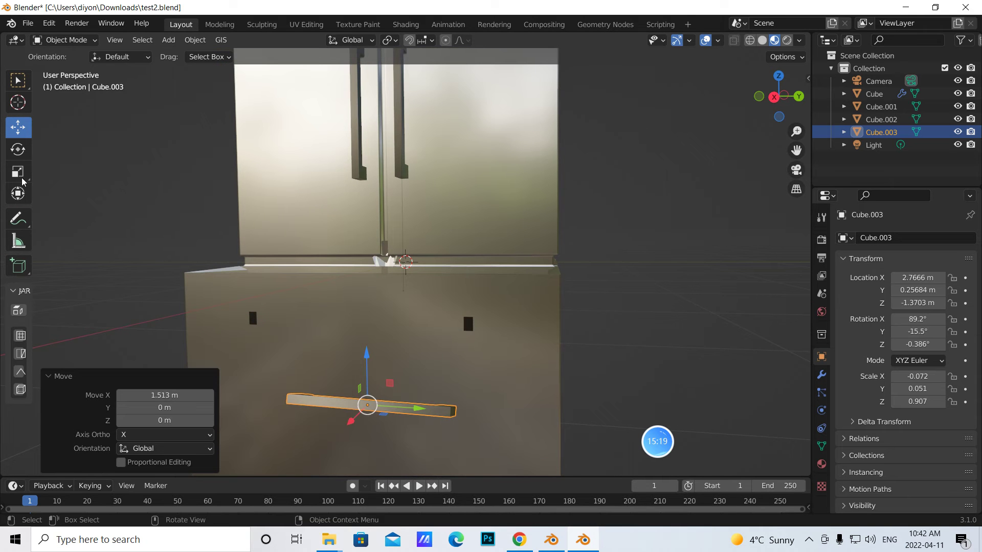
pyautogui.click(22, 154)
pyautogui.moveTo(401, 370); pyautogui.dragTo(398, 372)
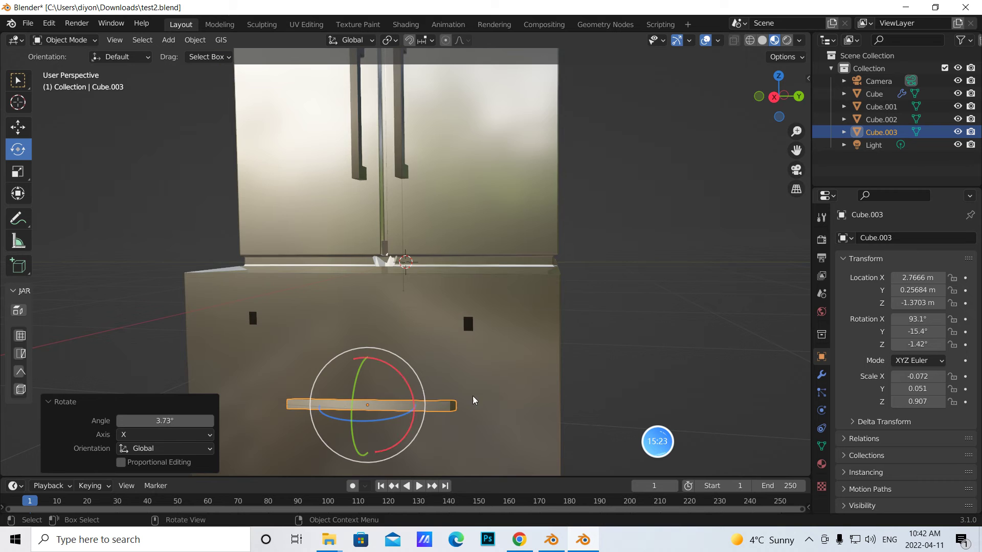
pyautogui.scroll(-4, 492, 400)
pyautogui.press('KP_1')
pyautogui.press('KP_3')
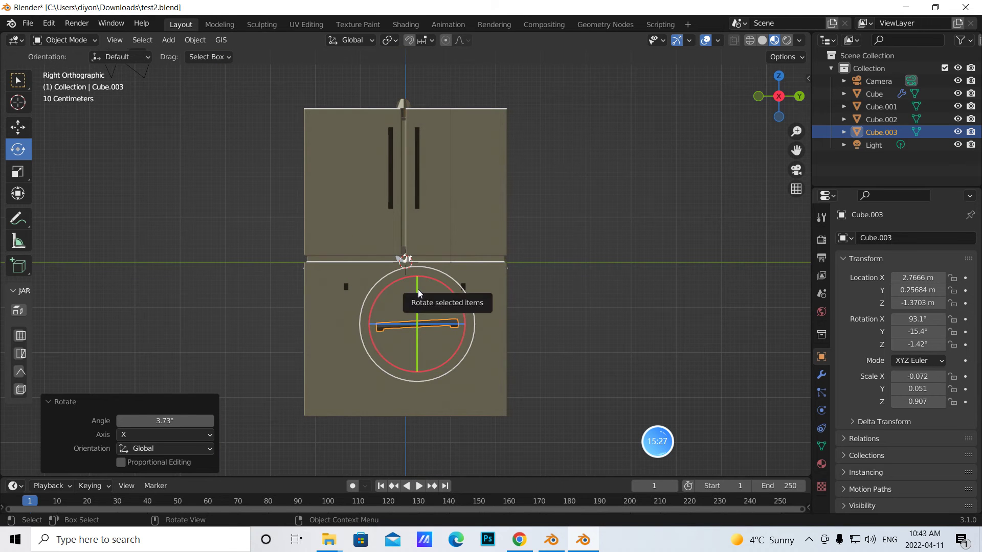
pyautogui.moveTo(416, 286); pyautogui.dragTo(419, 351)
pyautogui.moveTo(455, 295); pyautogui.dragTo(425, 362)
pyautogui.moveTo(426, 362); pyautogui.dragTo(571, 425, button='middle')
pyautogui.moveTo(563, 296); pyautogui.dragTo(383, 406)
pyautogui.moveTo(383, 406); pyautogui.dragTo(471, 390, button='middle')
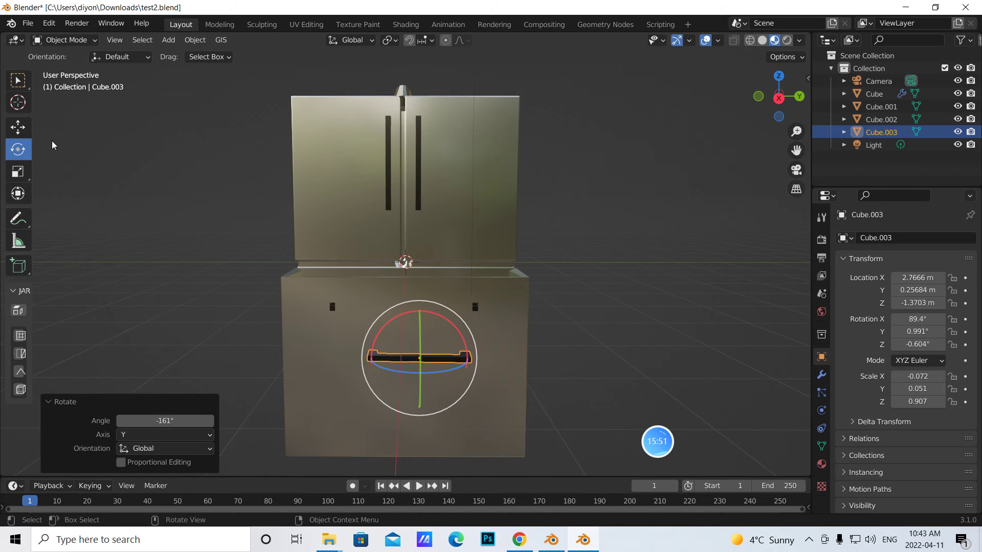
# - Center the drawer handle between the drawer's stubs at about Y 0.003 m and raise it to about Z -0.52 m
pyautogui.click(18, 128)
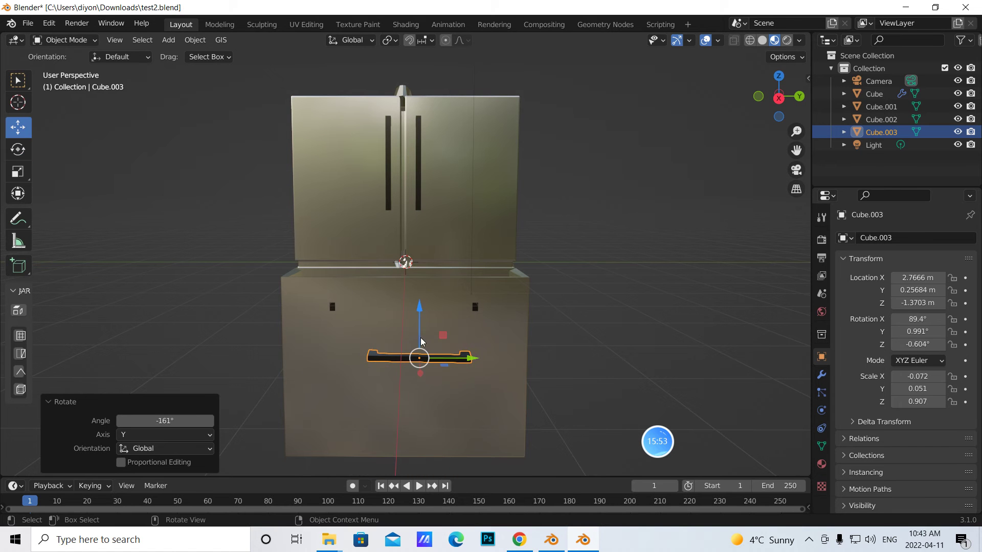
pyautogui.moveTo(473, 359); pyautogui.dragTo(450, 348)
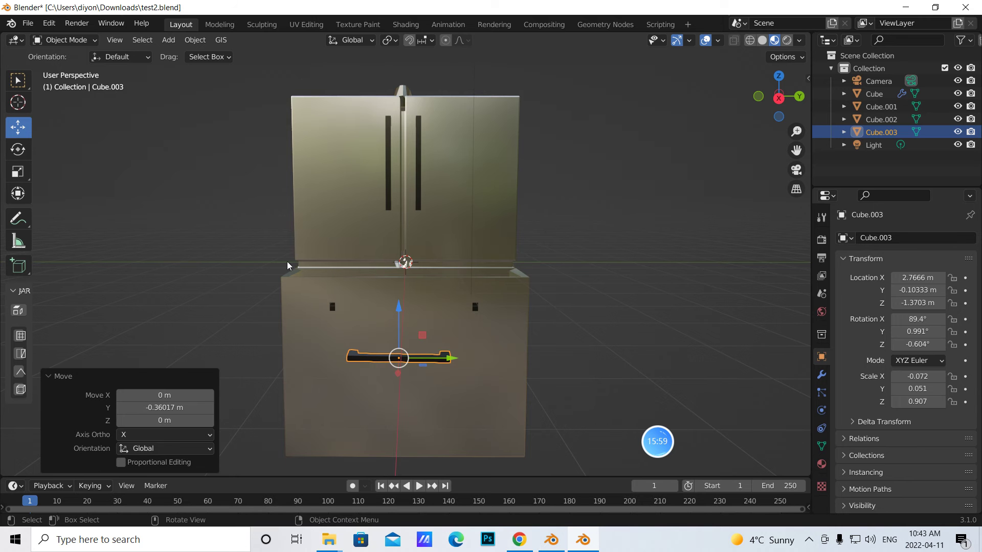
pyautogui.moveTo(398, 312); pyautogui.dragTo(422, 282)
pyautogui.moveTo(446, 314); pyautogui.dragTo(456, 313)
# - Thicken the drawer handle vertically and stretch it by a factor of 1.446 along Y toward the two stubs
pyautogui.click(19, 176)
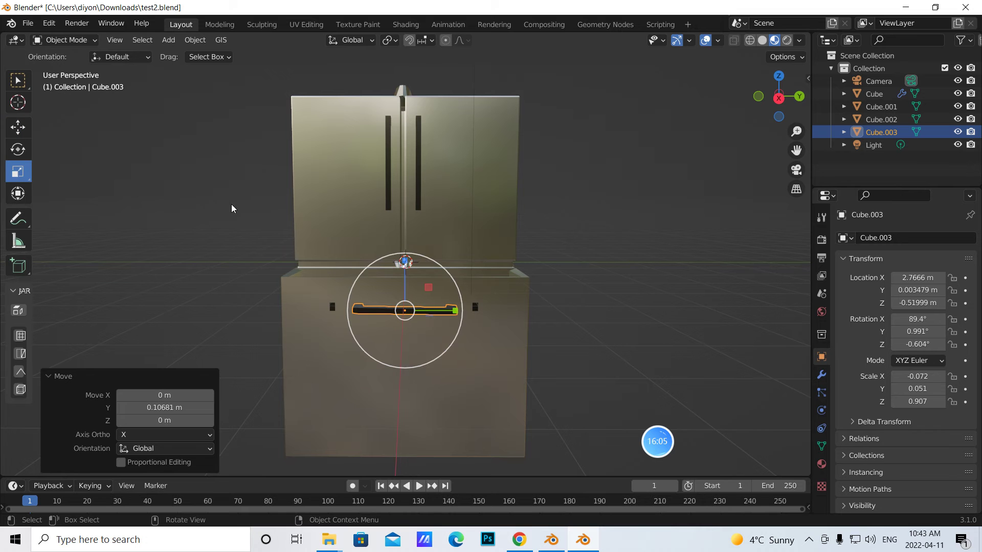
pyautogui.moveTo(405, 262); pyautogui.dragTo(401, 243)
pyautogui.moveTo(454, 310); pyautogui.dragTo(480, 305)
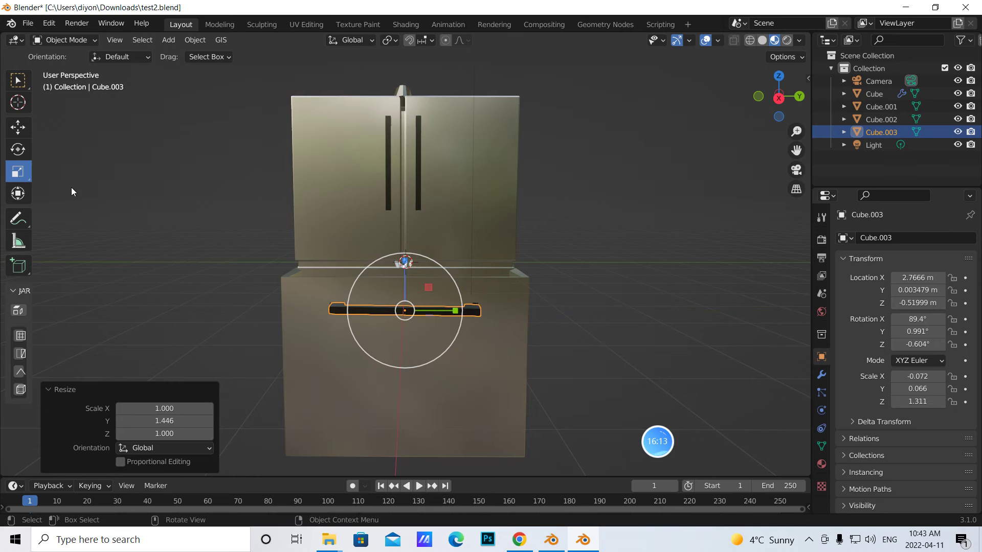
# - Rotate the drawer handle about 0.256° around X and enlarge it to object scales of 0.073 in Y and 1.395 in Z
pyautogui.click(23, 150)
pyautogui.moveTo(440, 278); pyautogui.dragTo(437, 271)
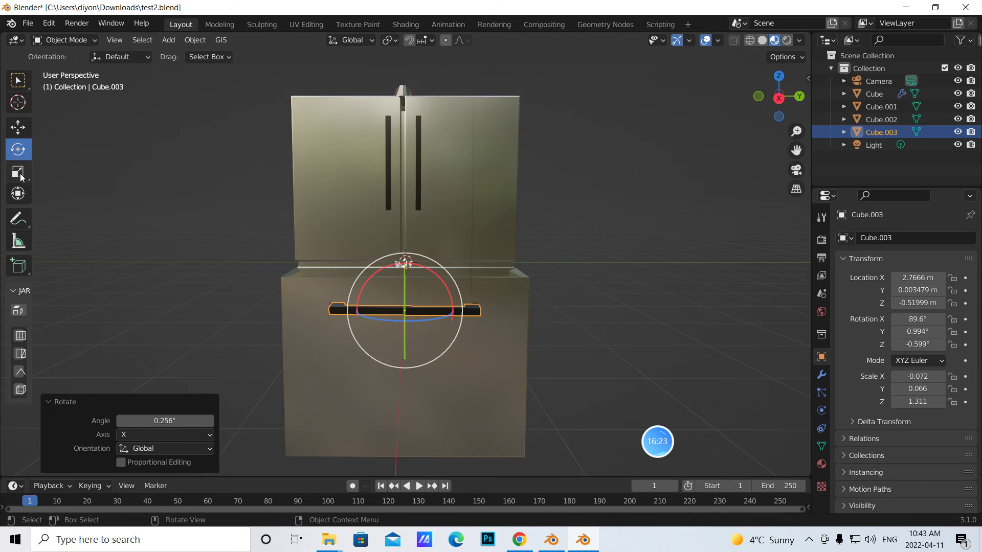
pyautogui.click(20, 179)
pyautogui.moveTo(449, 309); pyautogui.dragTo(456, 309)
pyautogui.moveTo(405, 263)
pyautogui.mouseDown()
pyautogui.moveTo(405, 252)
pyautogui.moveTo(405, 262)
pyautogui.mouseUp()
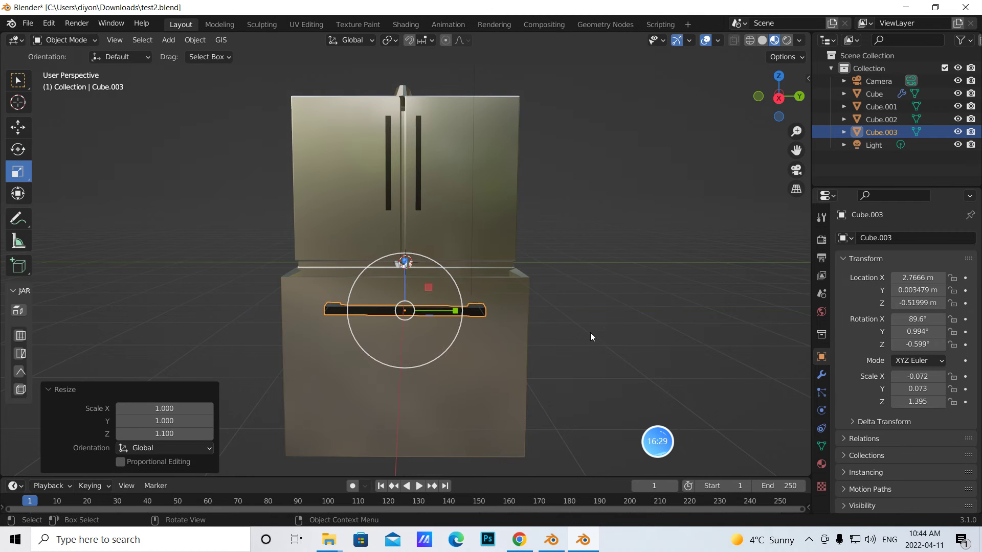
# - Move the drawer handle about 0.251 m back along X against the drawer front
pyautogui.moveTo(600, 352); pyautogui.dragTo(688, 346, button='middle')
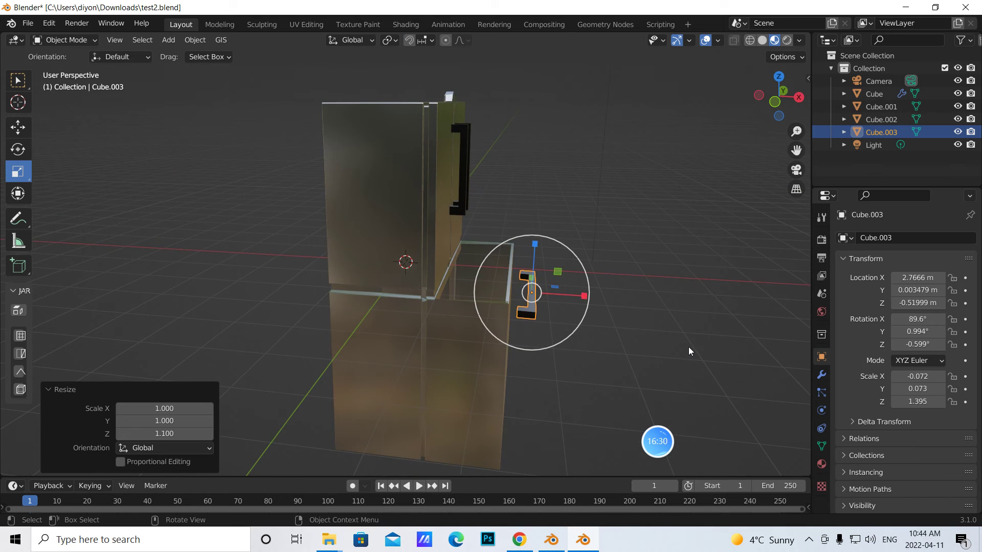
pyautogui.click(18, 128)
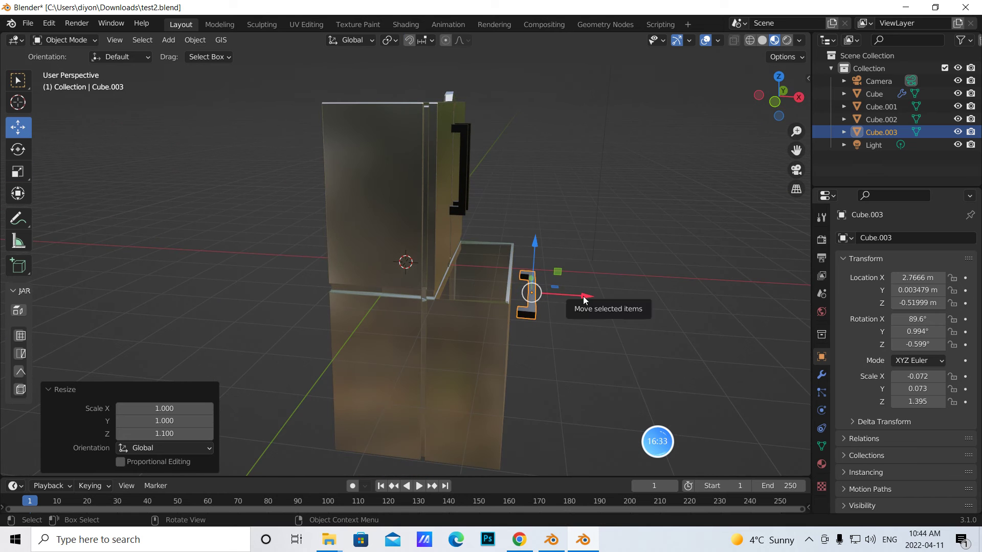
pyautogui.moveTo(585, 296); pyautogui.dragTo(569, 291)
pyautogui.moveTo(578, 322); pyautogui.dragTo(492, 236, button='middle')
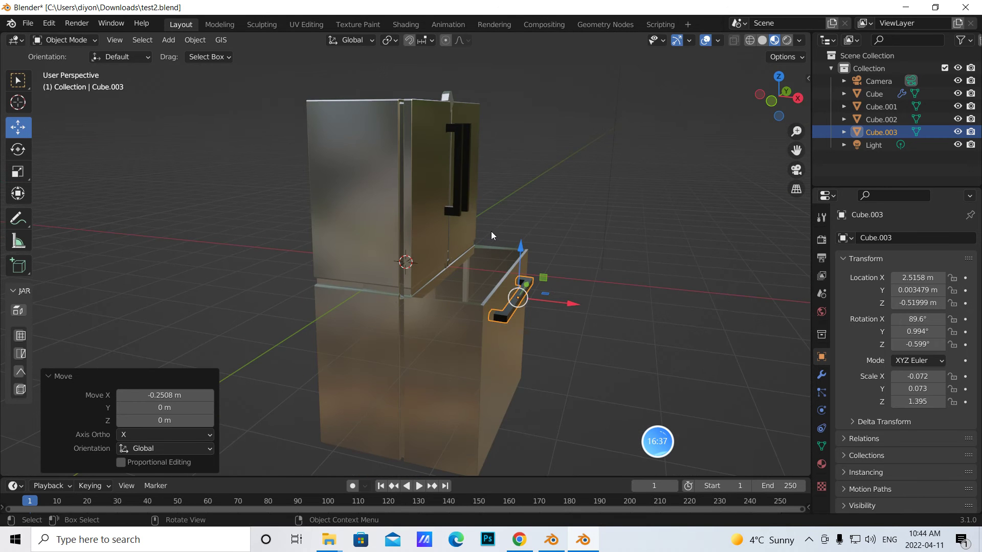
# - Select all three handles together and move them about 0.032 m along X toward the refrigerator
pyautogui.keyDown('shift'); pyautogui.click(458, 184); pyautogui.keyUp('shift')
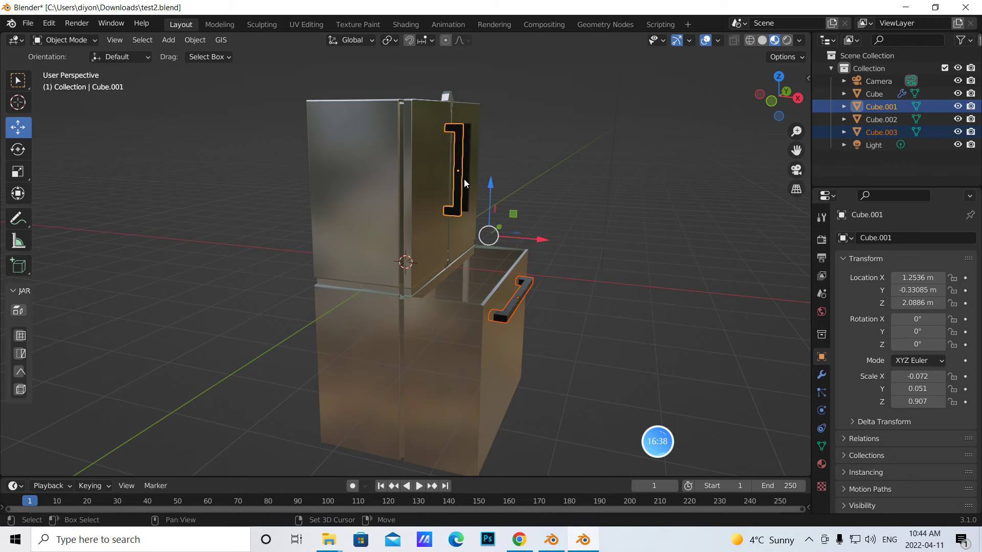
pyautogui.keyDown('shift'); pyautogui.click(466, 179); pyautogui.keyUp('shift')
pyautogui.press('g')
pyautogui.press('x')
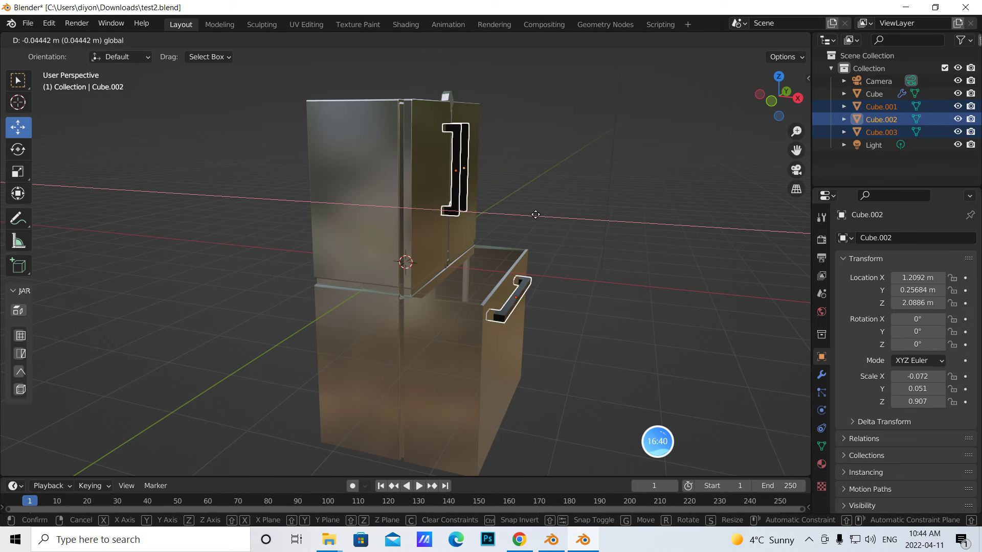
pyautogui.click(534, 214)
# - Lighten the base color of the handles' shared material to an HSV value of about 0.222
pyautogui.moveTo(655, 265); pyautogui.dragTo(542, 265, button='middle')
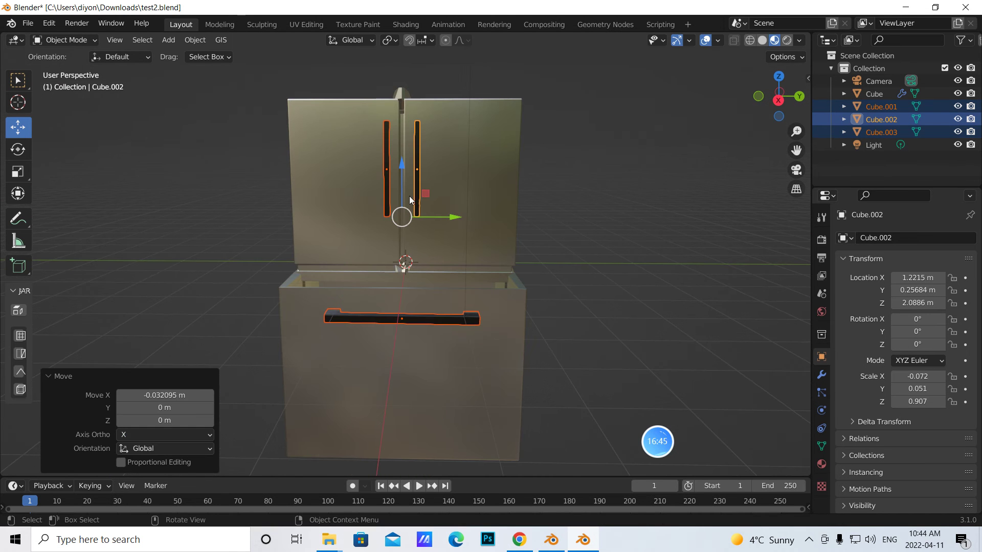
pyautogui.click(822, 463)
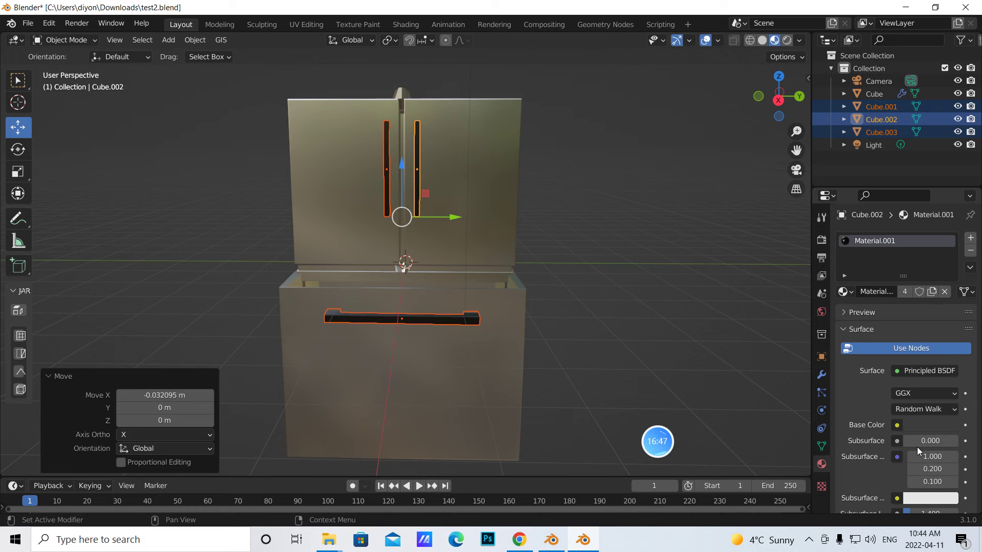
pyautogui.click(930, 425)
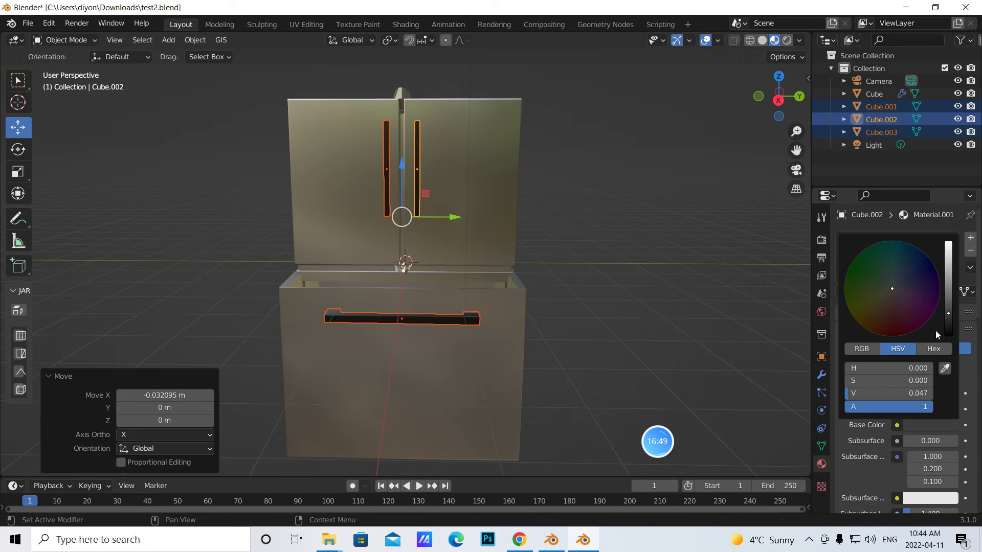
pyautogui.moveTo(944, 314); pyautogui.dragTo(948, 290)
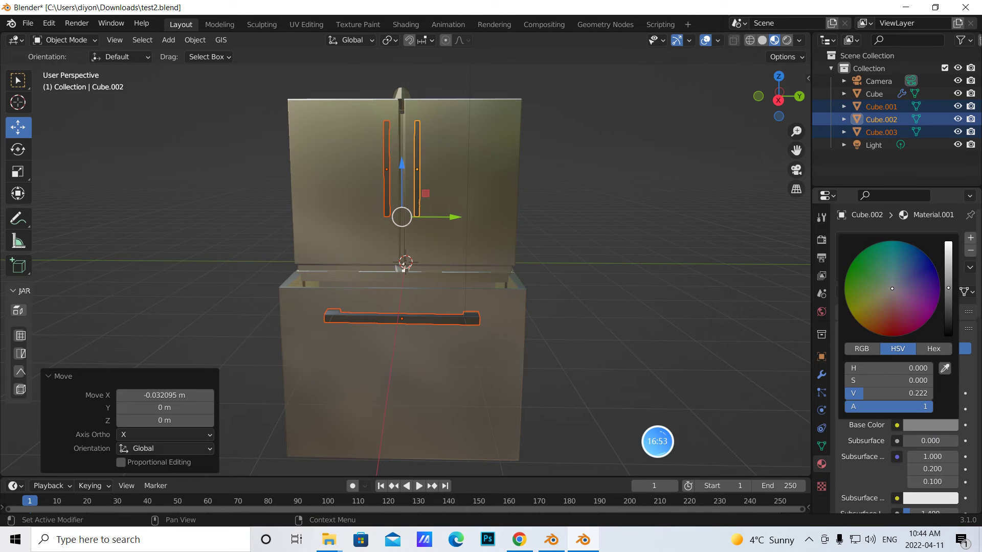
pyautogui.moveTo(630, 303)
pyautogui.mouseDown(button='middle')
pyautogui.moveTo(640, 282)
pyautogui.moveTo(628, 296)
pyautogui.mouseUp(button='middle')
pyautogui.scroll(-2, 609, 278)
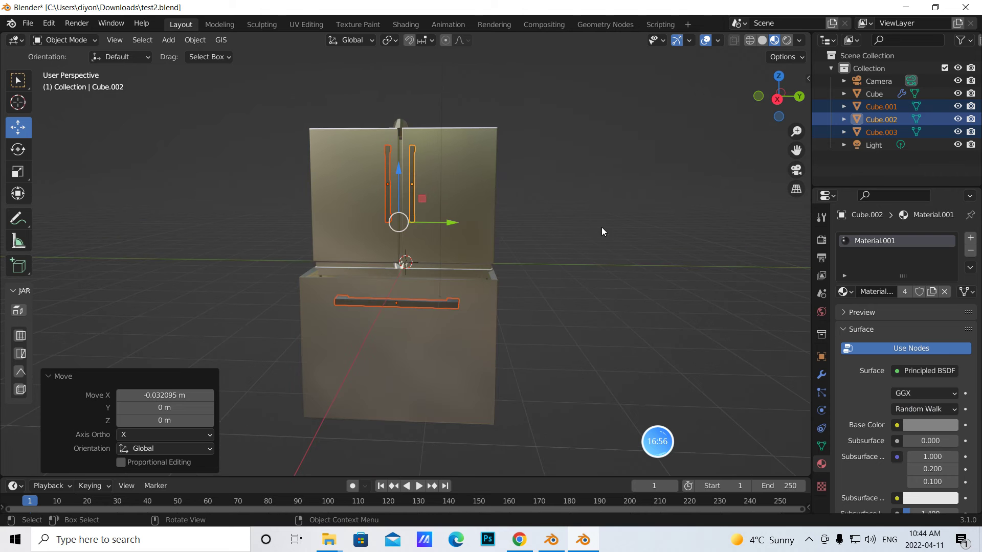
# - Switch the input language to Chinese Pinyin and rename the left door handle, Cube.001, as 把手
pyautogui.doubleClick(878, 106)
pyautogui.press('BackSpace')
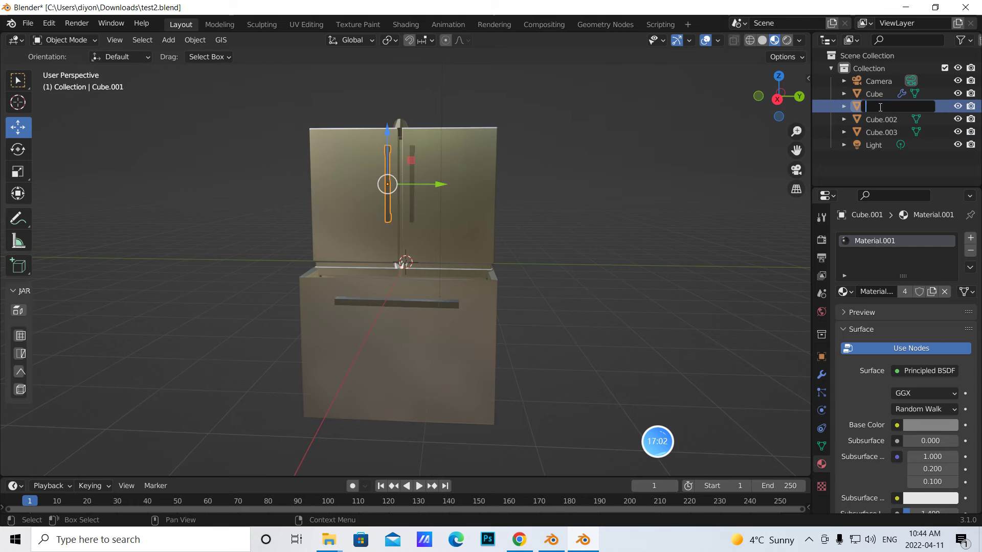
pyautogui.click(892, 531)
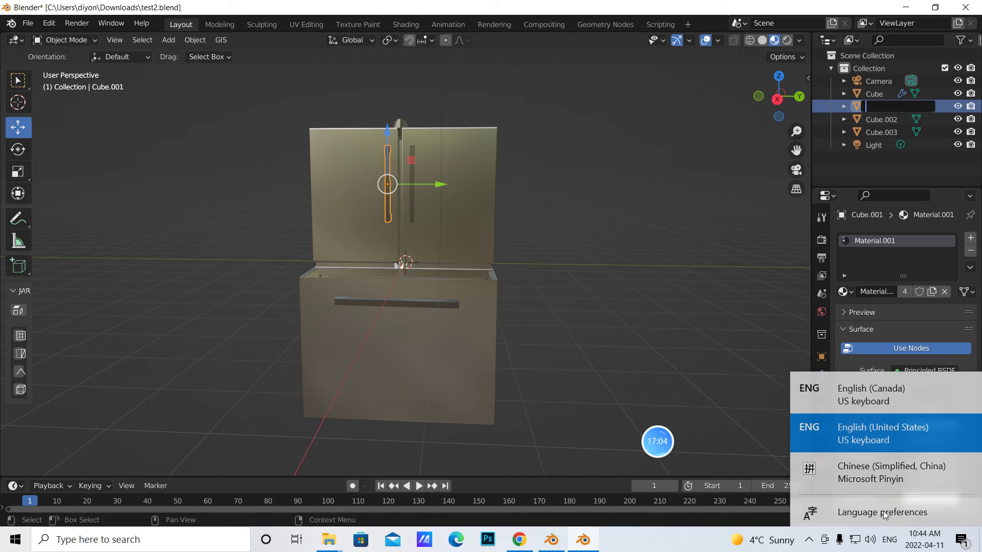
pyautogui.click(876, 463)
pyautogui.write('ba')
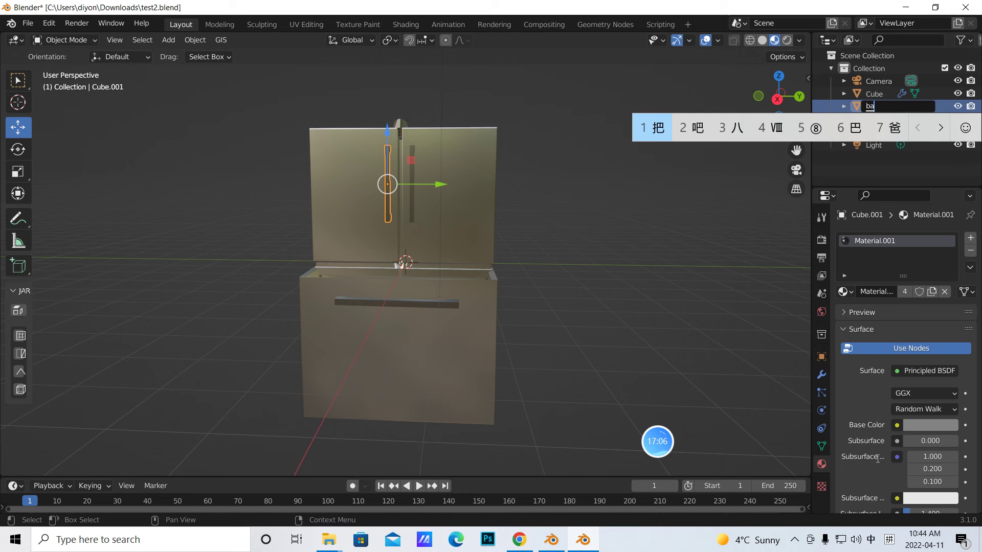
pyautogui.write("'shou")
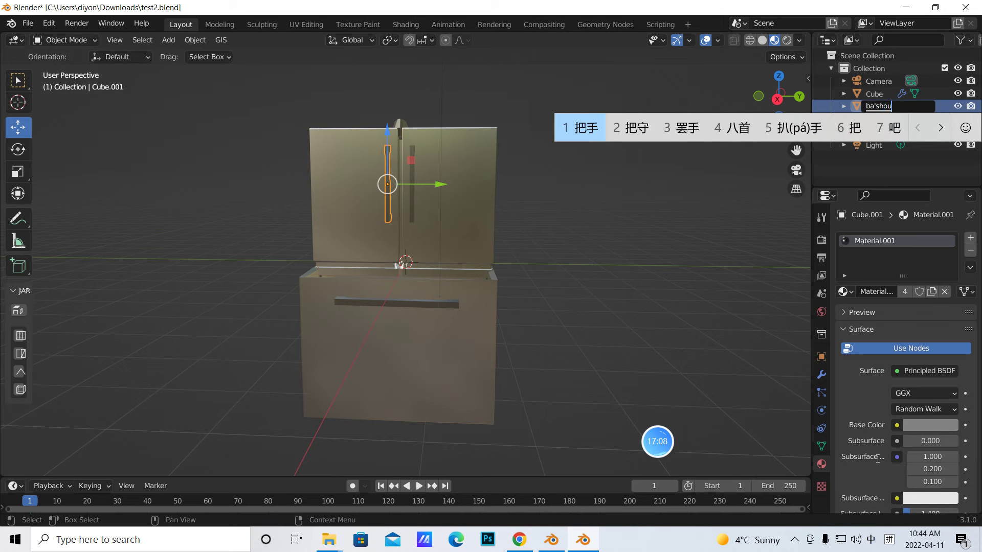
pyautogui.press('space')
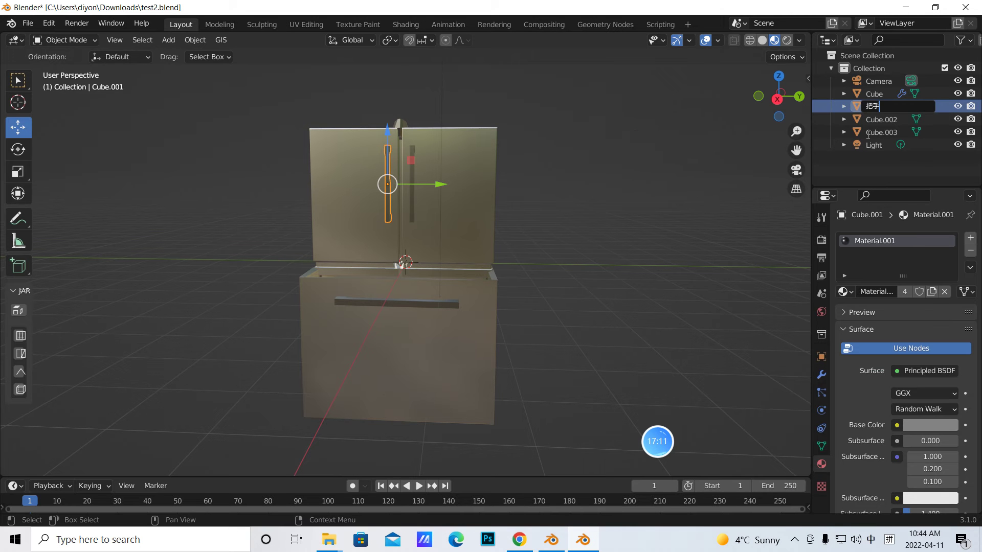
pyautogui.press('Return')
# - Rename the drawer handle, Cube.003, as 把手2
pyautogui.doubleClick(892, 123)
pyautogui.write('bashou')
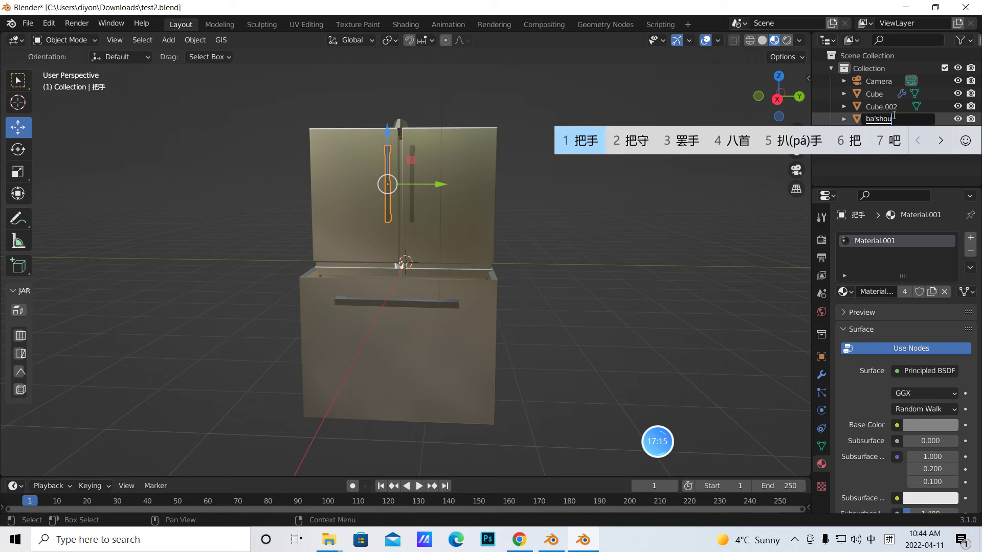
pyautogui.press('space')
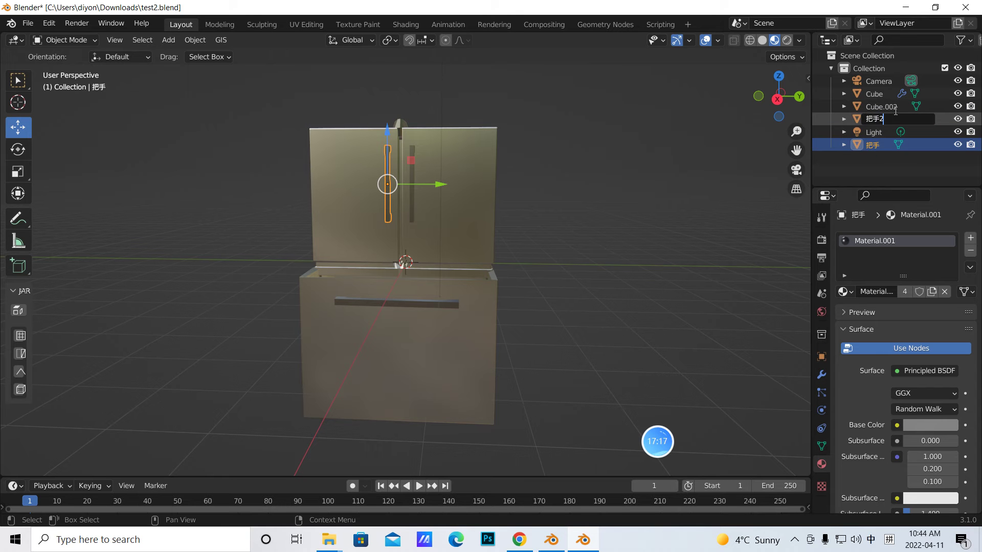
pyautogui.write('2')
pyautogui.press('Return')
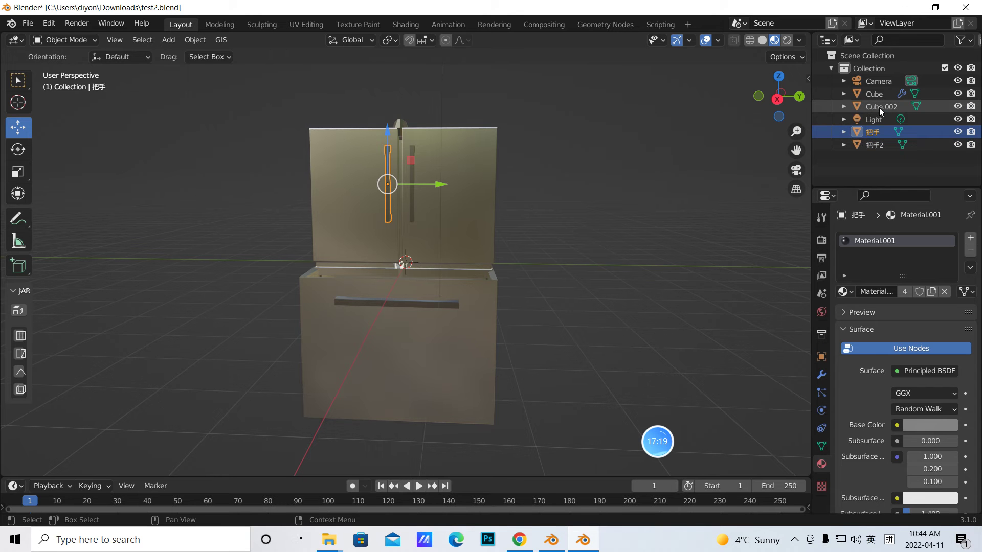
# - Rename the right door handle, Cube.002, as 把手3
pyautogui.click(879, 107)
pyautogui.doubleClick(879, 108)
pyautogui.write('bashou')
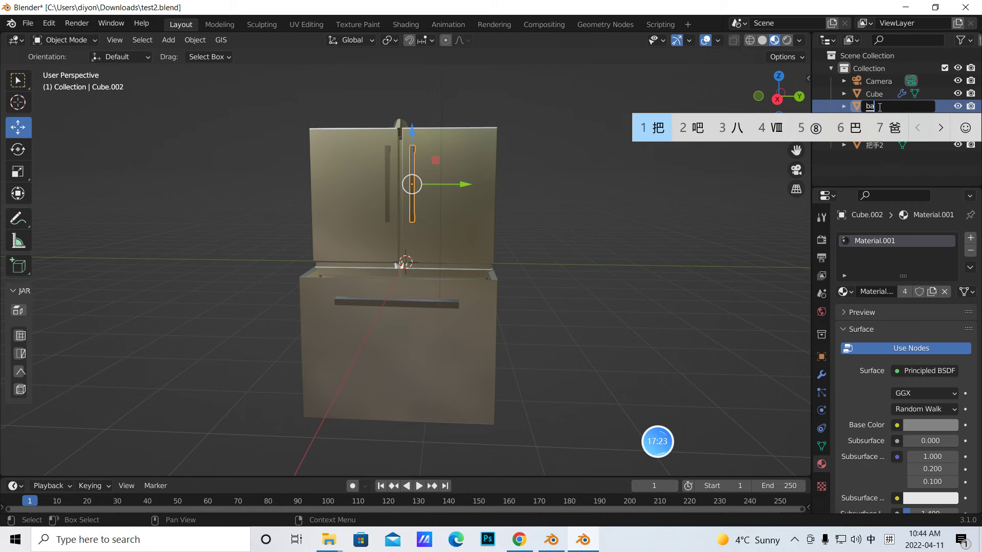
pyautogui.press('space')
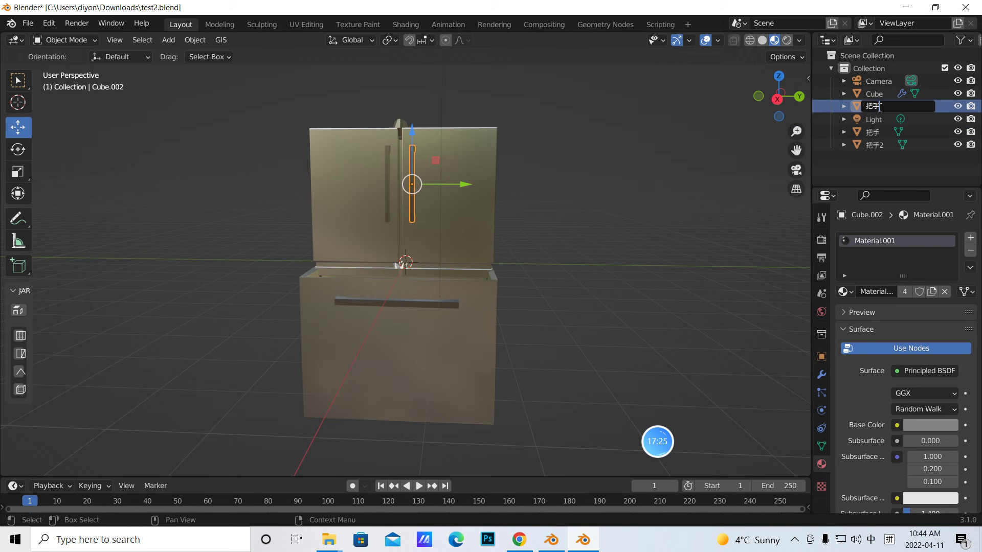
pyautogui.press('Return')
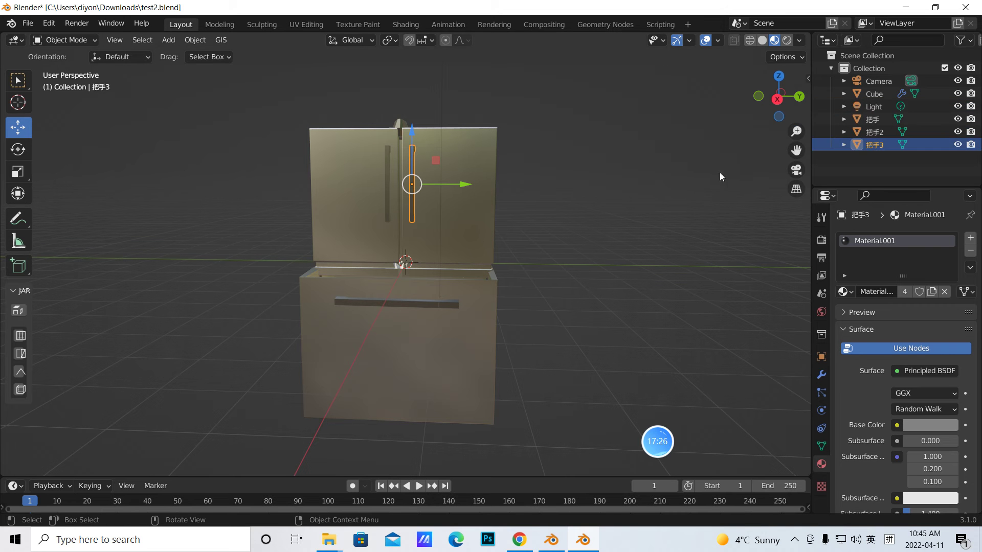
# - Rename the refrigerator body object, Cube, as 冰箱
pyautogui.click(458, 152)
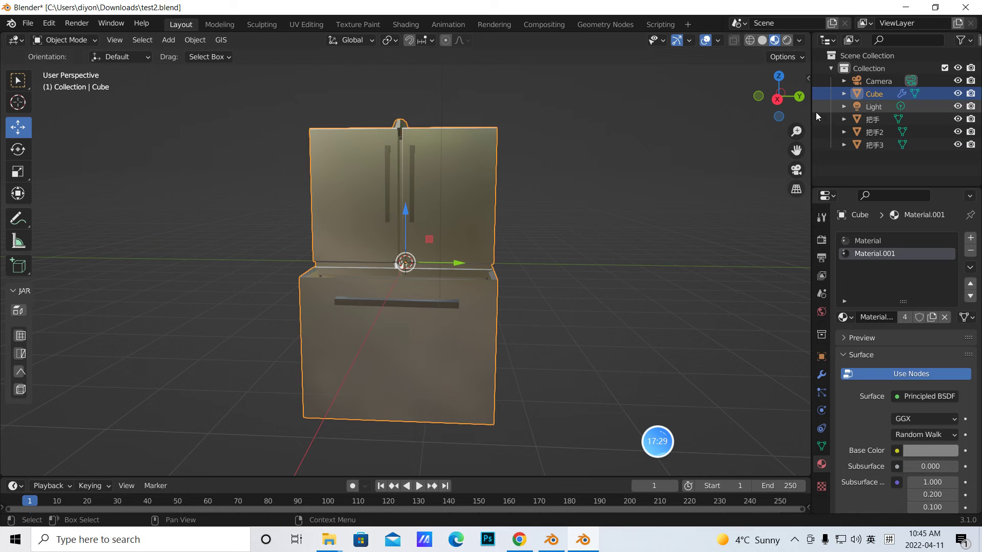
pyautogui.doubleClick(874, 94)
pyautogui.write('b')
pyautogui.write('ingxiang')
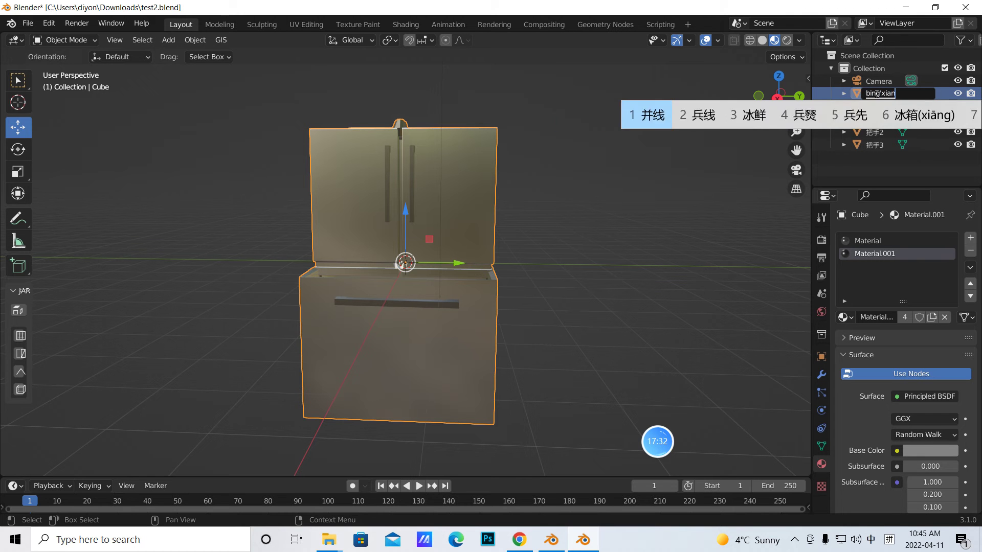
pyautogui.press('space')
pyautogui.press('Return')
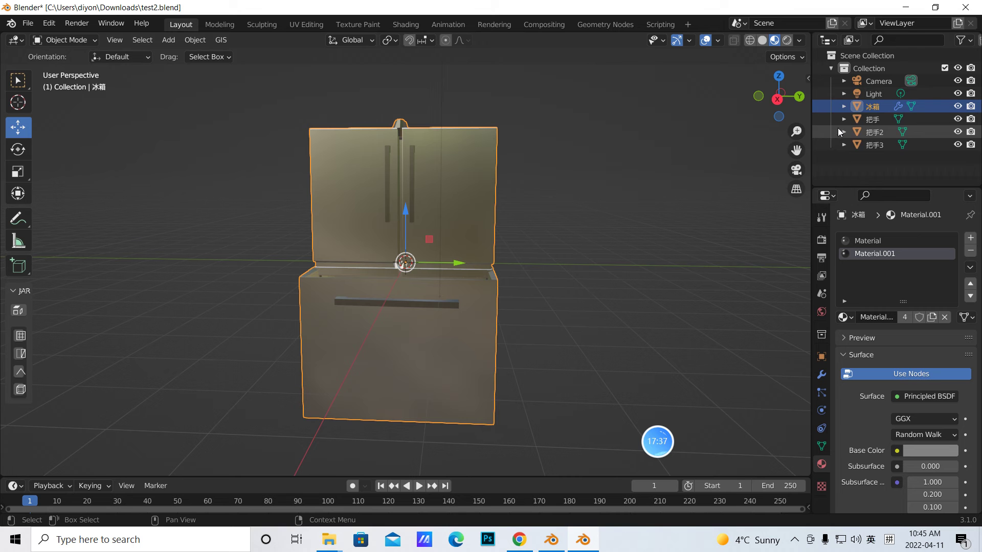
# - Move the refrigerator body and its three handles into a new collection named 冰箱组
pyautogui.keyDown('shift'); pyautogui.click(869, 145); pyautogui.keyUp('shift')
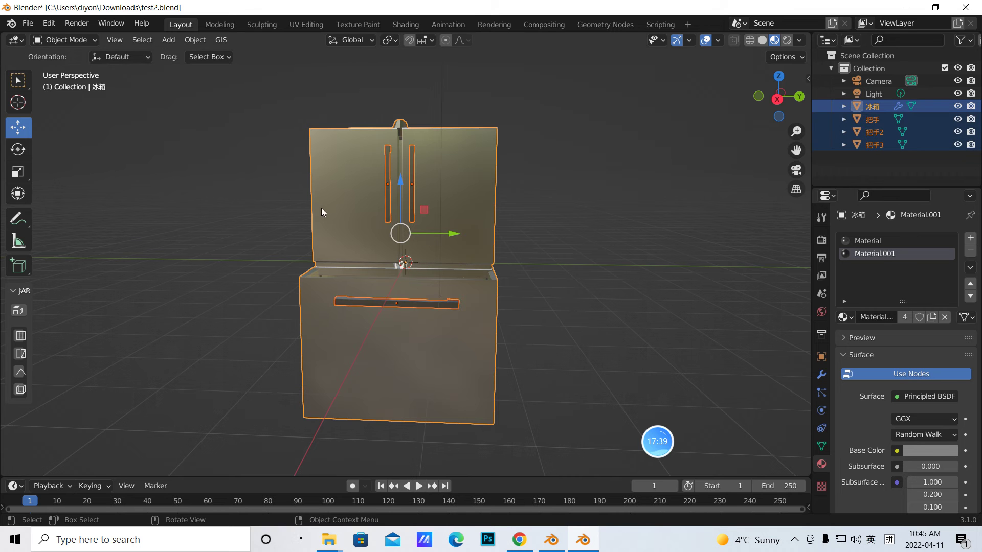
pyautogui.press('m')
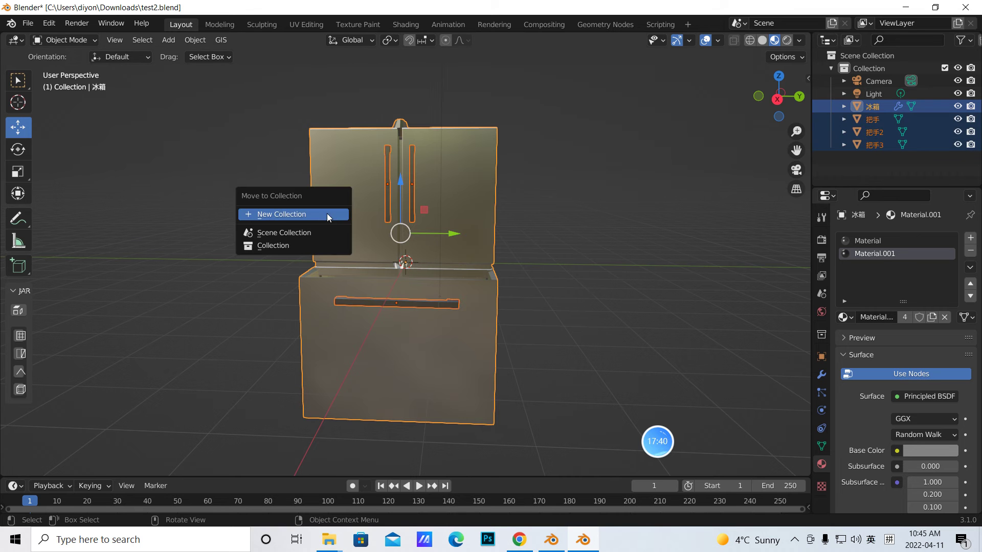
pyautogui.click(281, 215)
pyautogui.press('BackSpace')
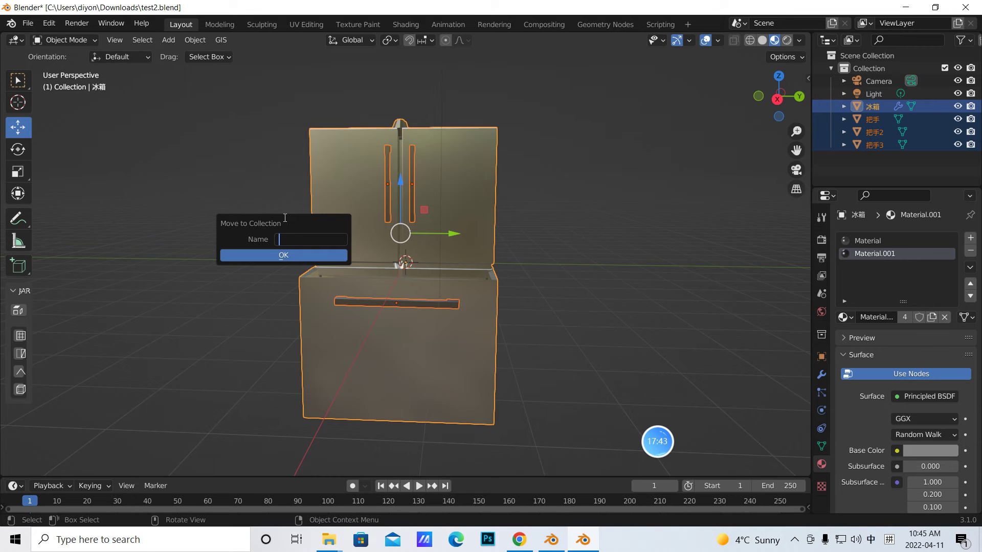
pyautogui.write('bingxiang')
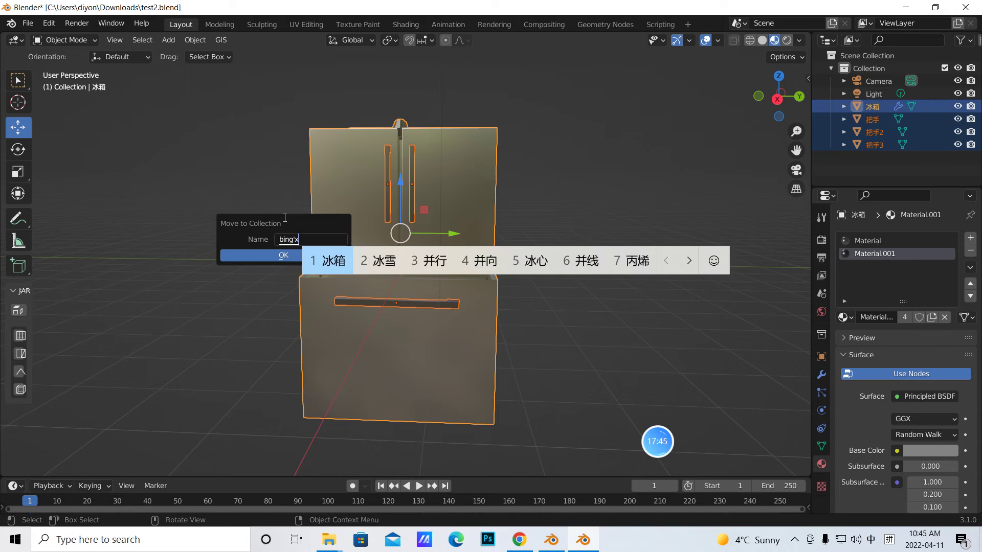
pyautogui.press('space')
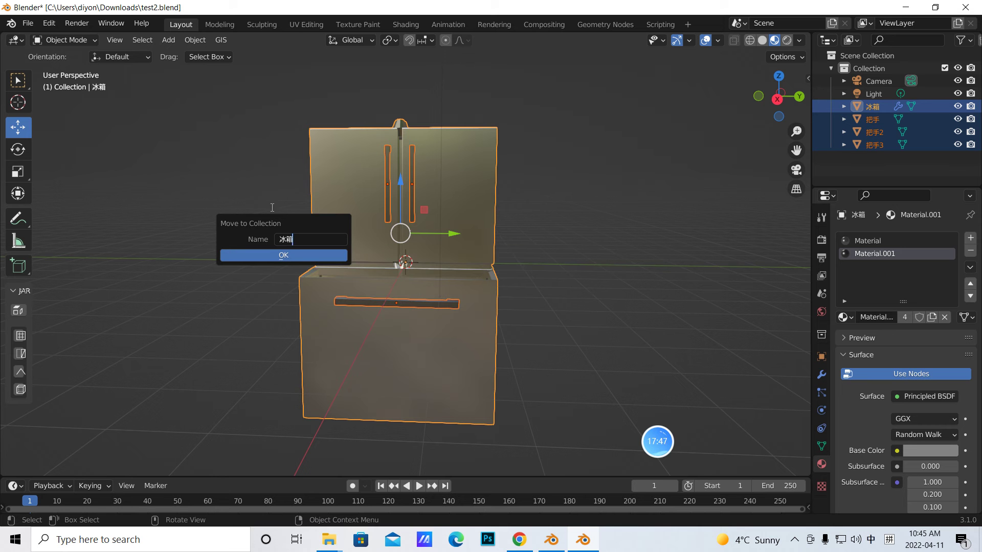
pyautogui.write('zu')
pyautogui.press('space')
pyautogui.click(281, 256)
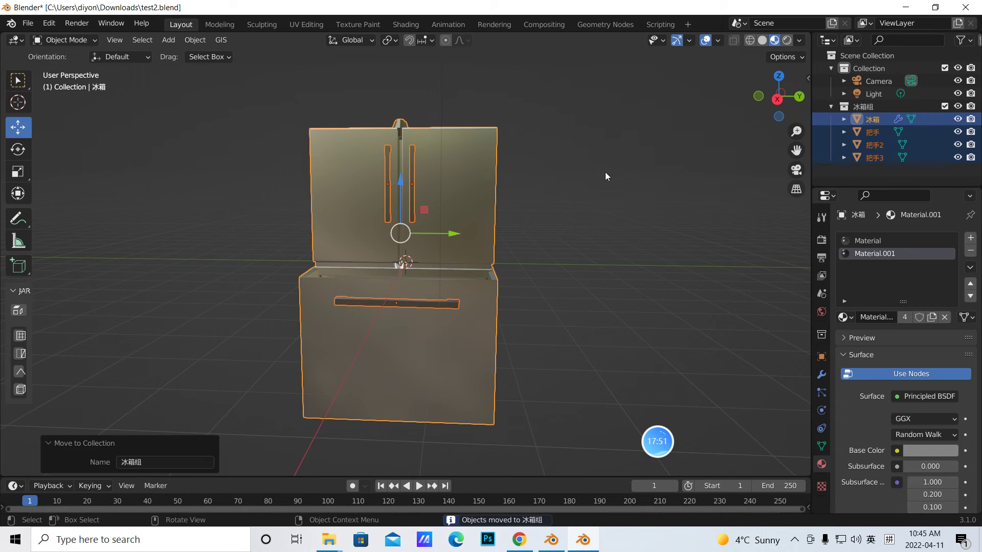
# - Add a plane and move it about 0.801 m down along Z and 1.217 m along X over the open drawer
pyautogui.moveTo(588, 256); pyautogui.dragTo(602, 273, button='middle')
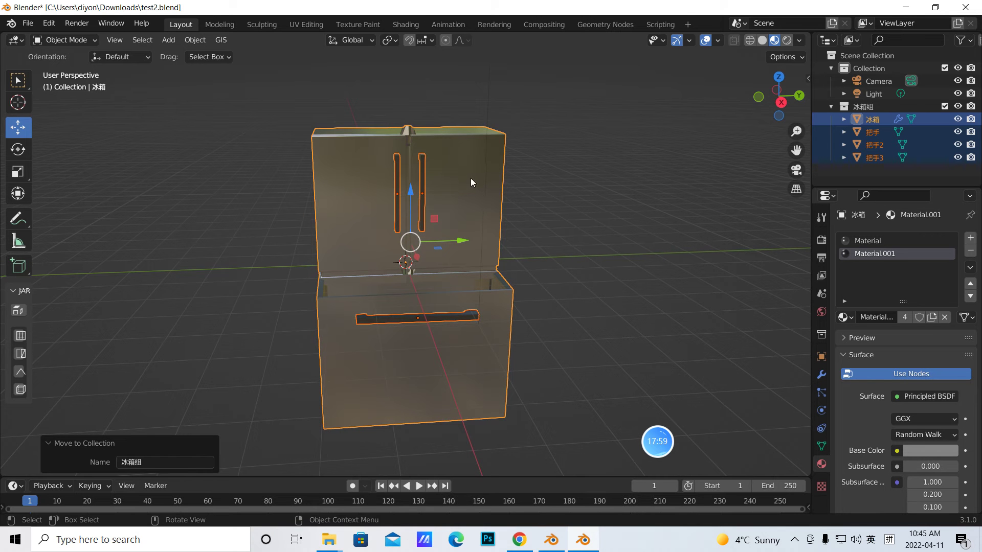
pyautogui.click(171, 43)
pyautogui.moveTo(177, 58)
pyautogui.click(290, 54)
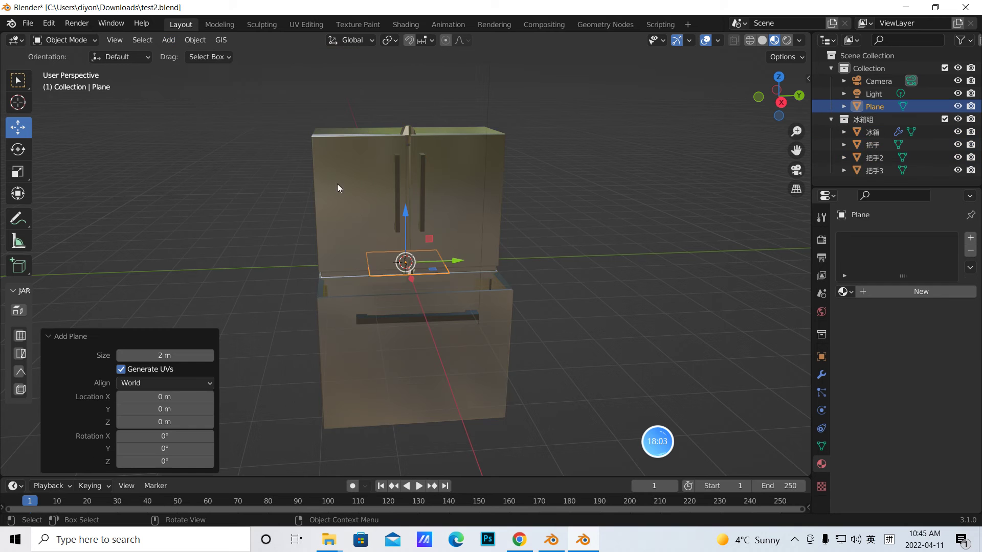
pyautogui.moveTo(405, 215); pyautogui.dragTo(408, 255)
pyautogui.moveTo(408, 255); pyautogui.dragTo(539, 360, button='middle')
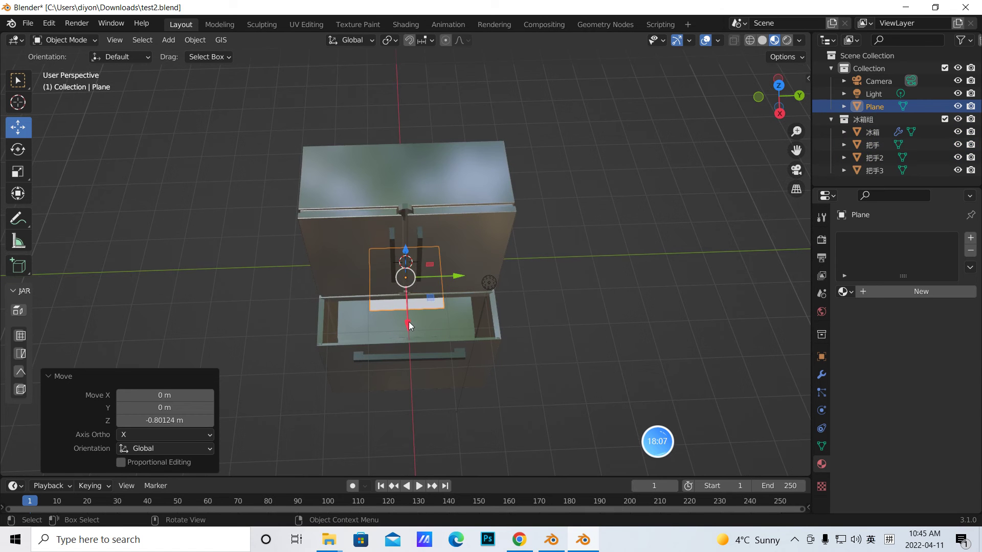
pyautogui.press('g')
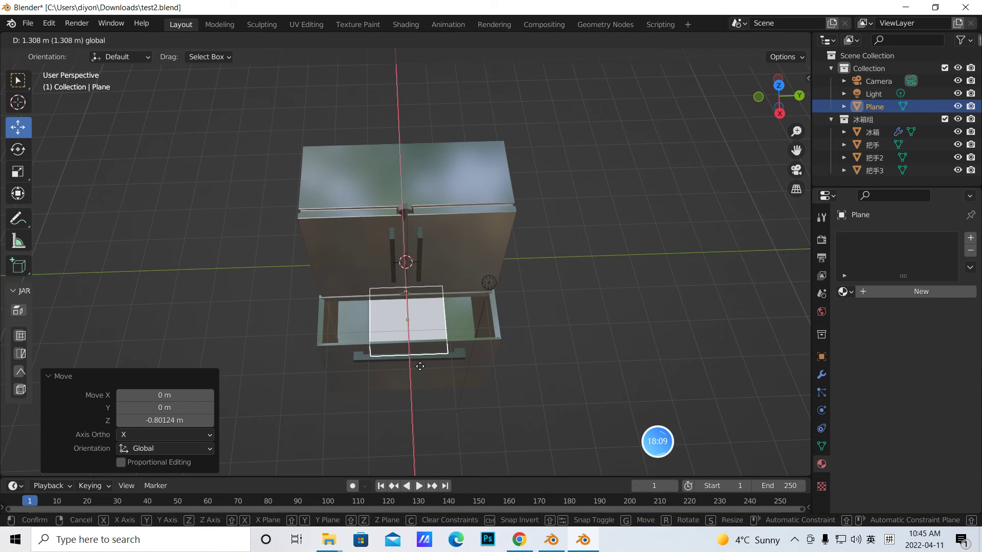
pyautogui.click(420, 366)
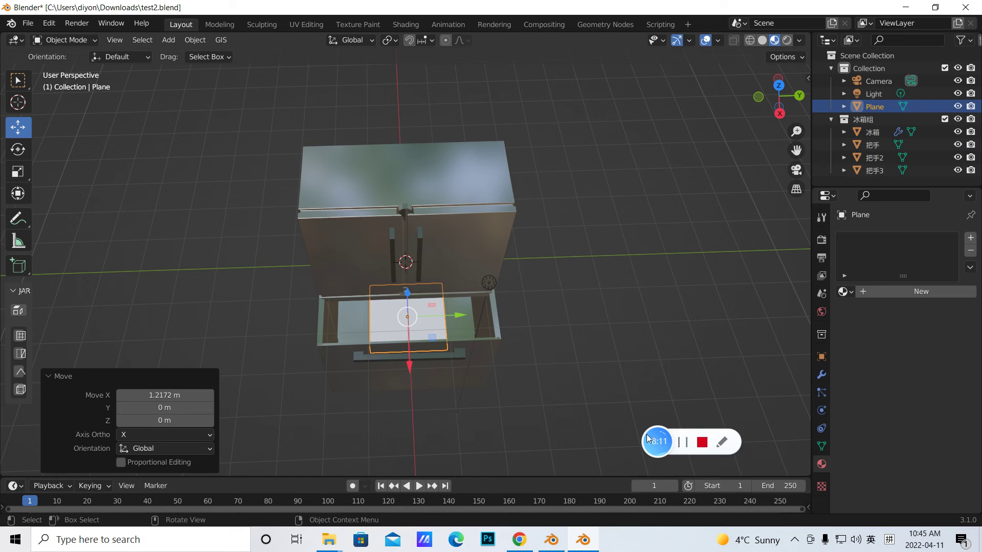
pyautogui.click(682, 443)
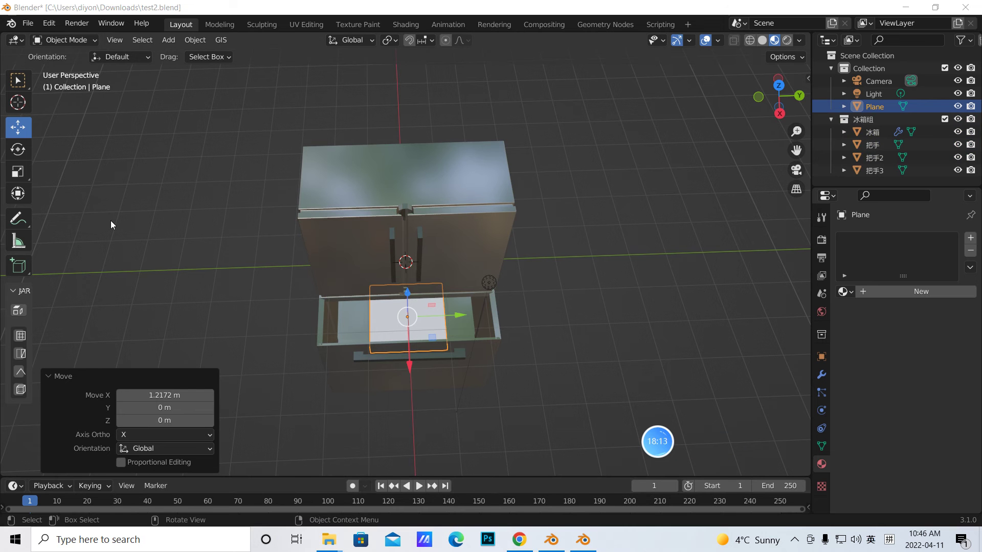
# - Scale the plane by about 2.278 along Y and 0.654 along X to match the drawer opening
pyautogui.click(18, 172)
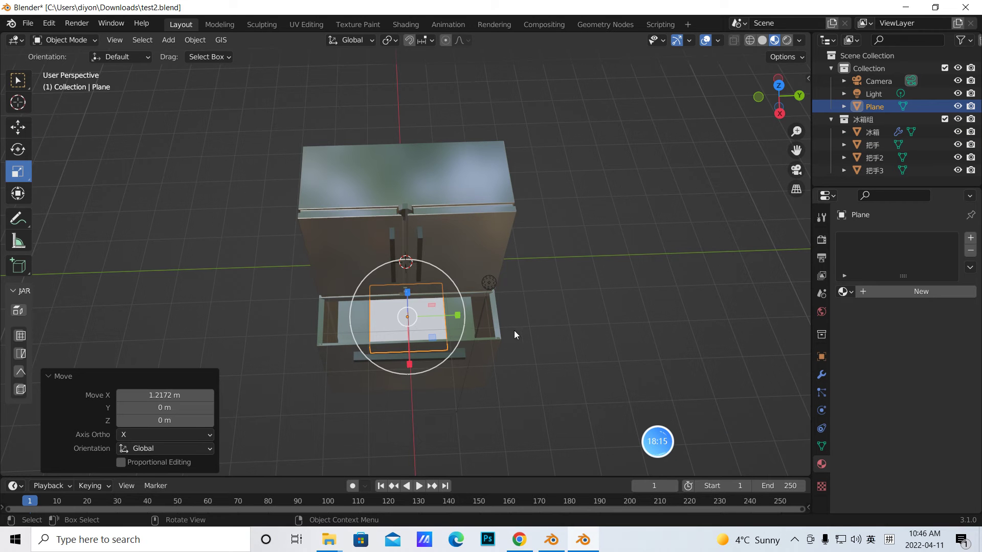
pyautogui.moveTo(457, 314); pyautogui.dragTo(525, 331)
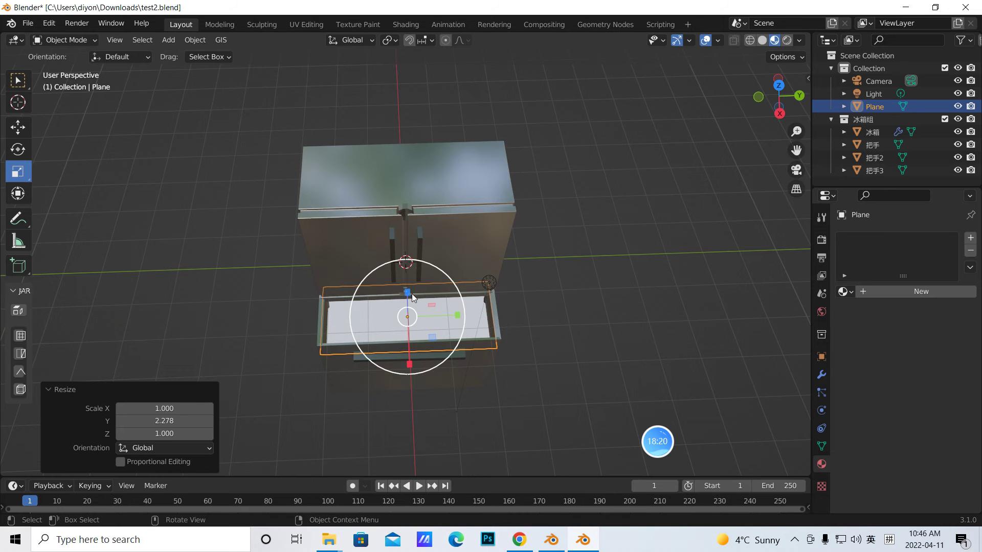
pyautogui.moveTo(409, 365); pyautogui.dragTo(406, 346)
pyautogui.moveTo(560, 345); pyautogui.dragTo(560, 312, button='middle')
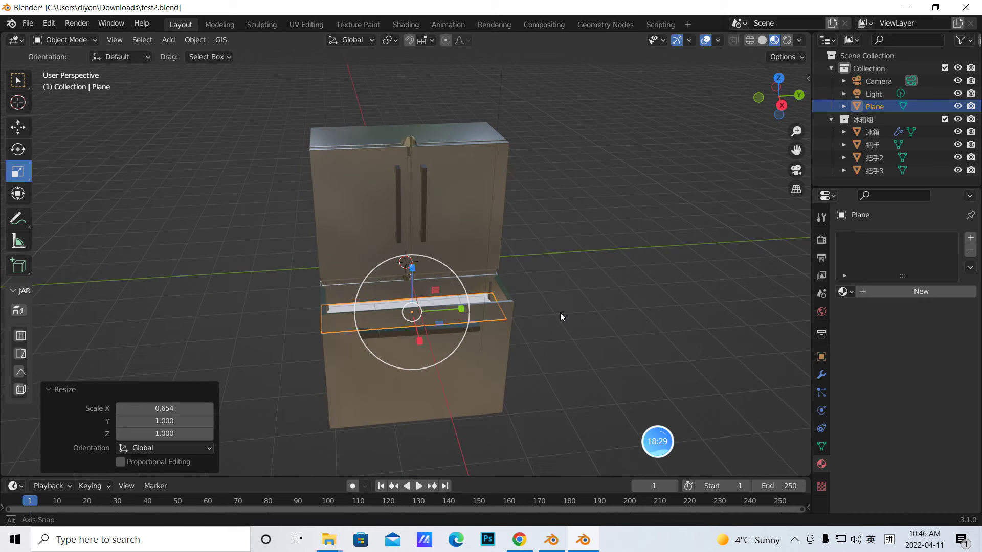
pyautogui.click(18, 127)
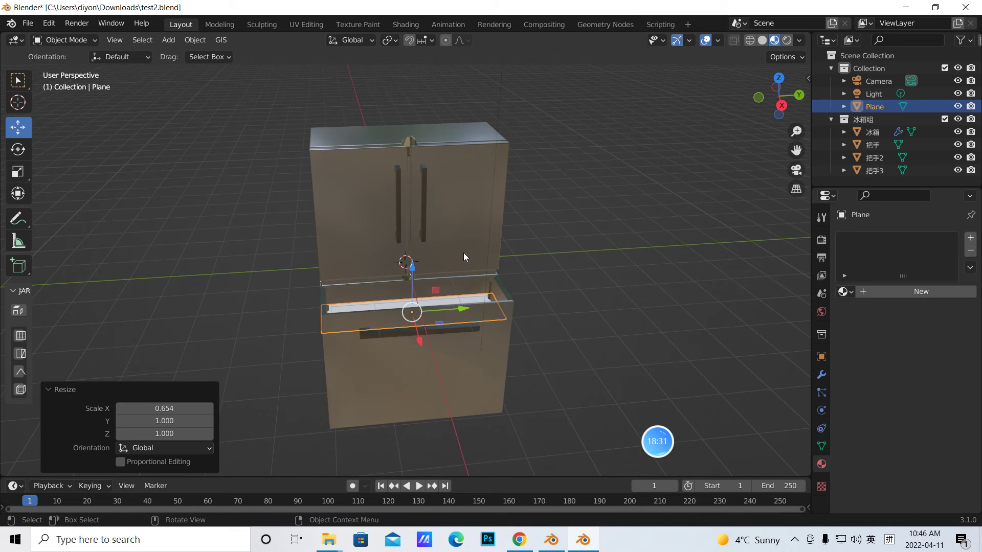
# - Add a cube and move it about 7.222 m along Y, clear of the refrigerator
pyautogui.click(170, 40)
pyautogui.moveTo(195, 94)
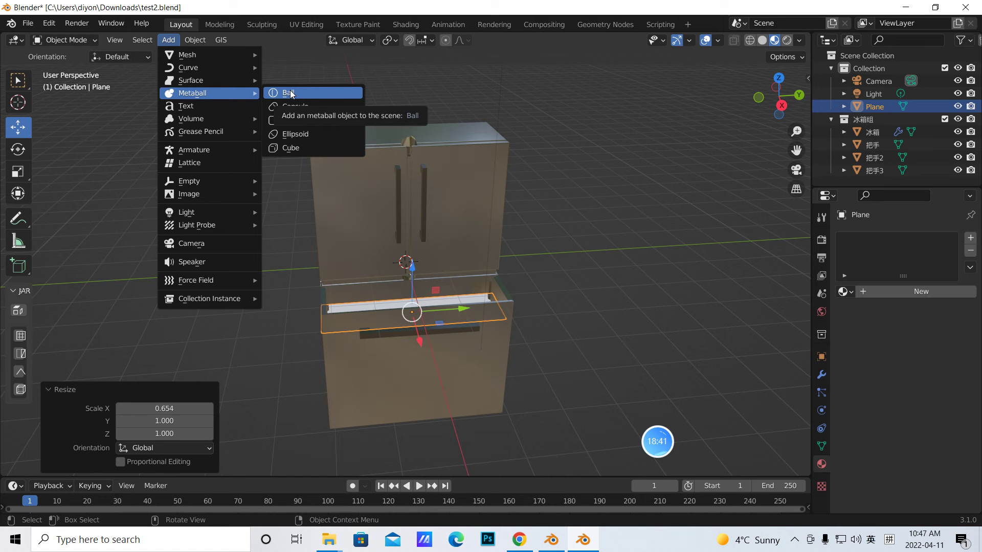
pyautogui.moveTo(201, 53)
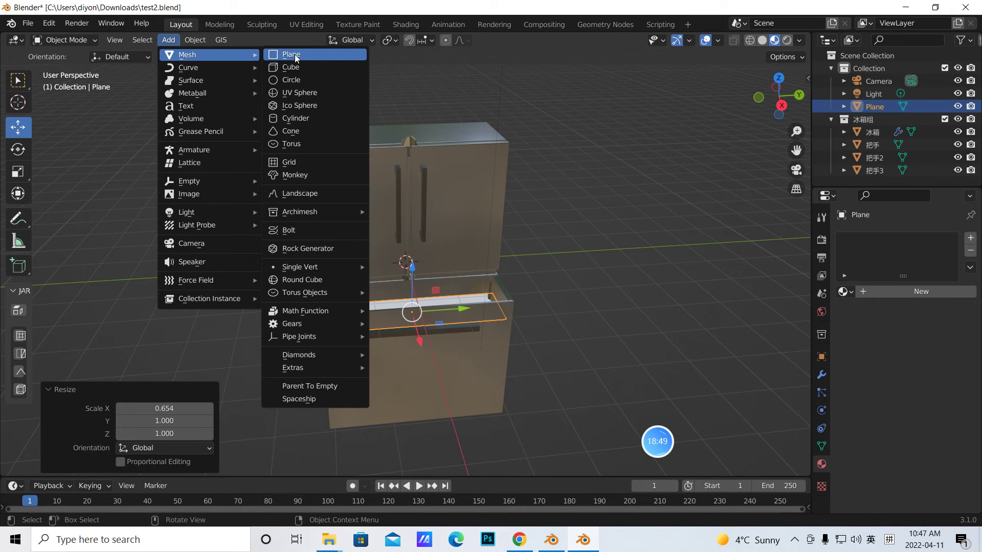
pyautogui.click(297, 68)
pyautogui.moveTo(459, 259); pyautogui.dragTo(712, 309)
pyautogui.moveTo(711, 308); pyautogui.dragTo(688, 299, button='middle')
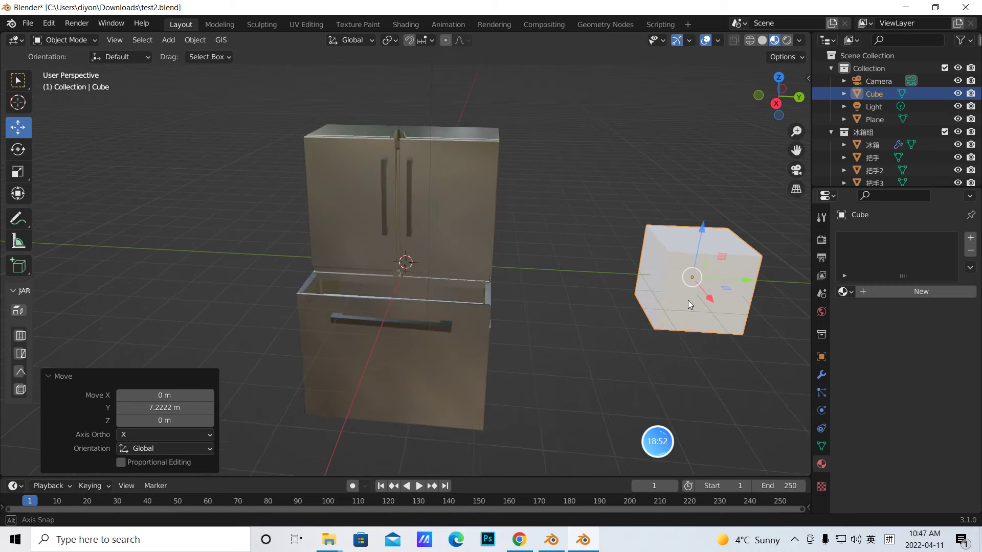
pyautogui.scroll(-2, 688, 300)
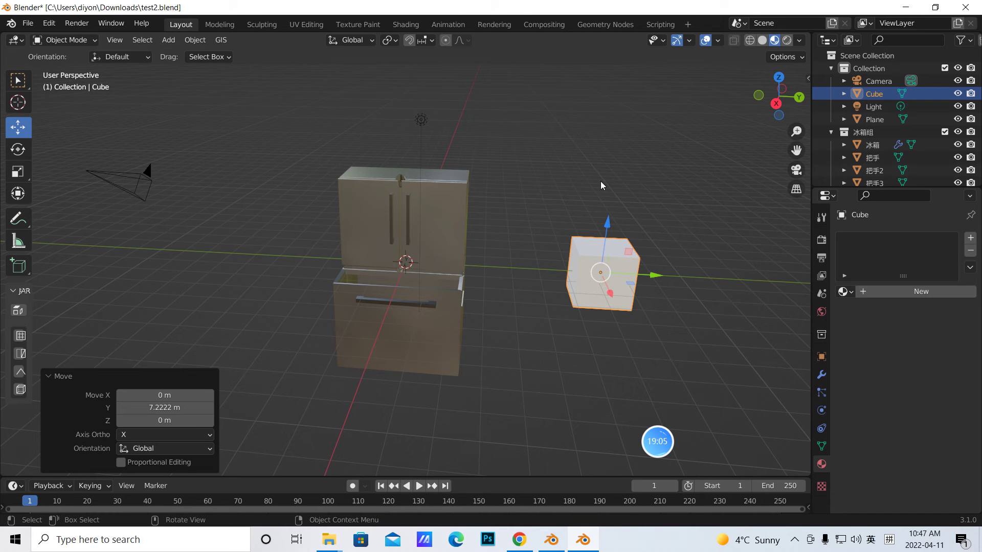
# - Give the cube a new material with Transmission 1.000 and Roughness 0.000
pyautogui.click(897, 290)
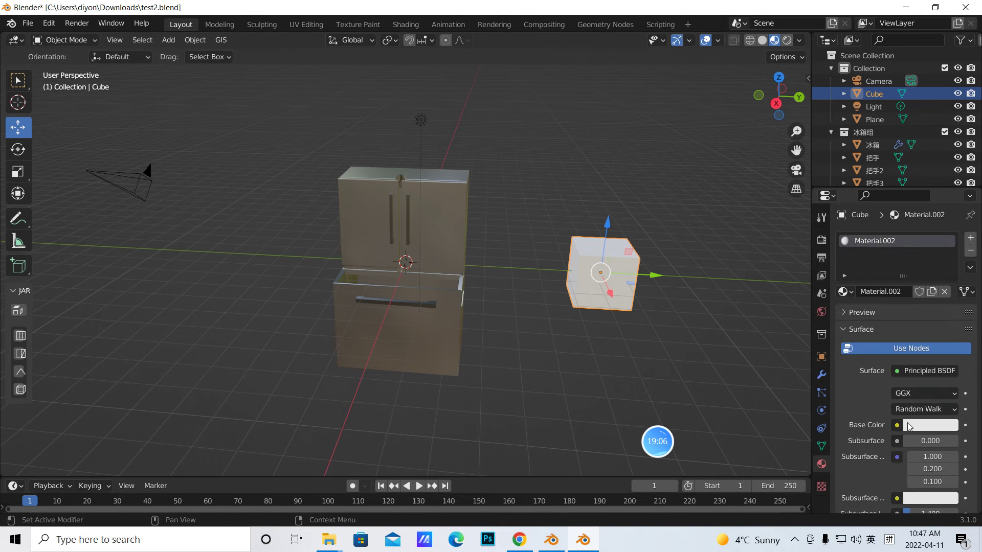
pyautogui.scroll(-6, 915, 436)
pyautogui.scroll(-2, 925, 455)
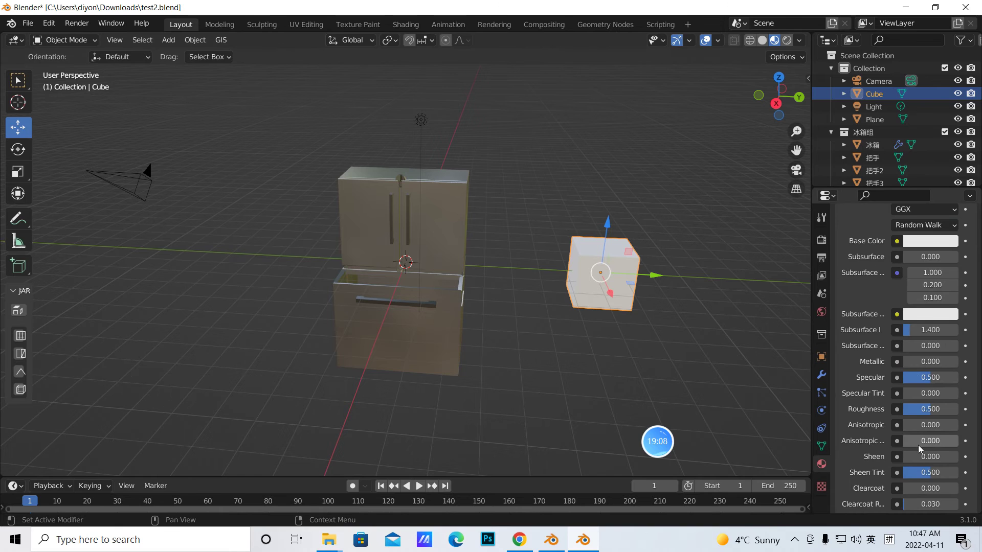
pyautogui.scroll(-3, 912, 486)
pyautogui.moveTo(916, 476); pyautogui.dragTo(961, 476)
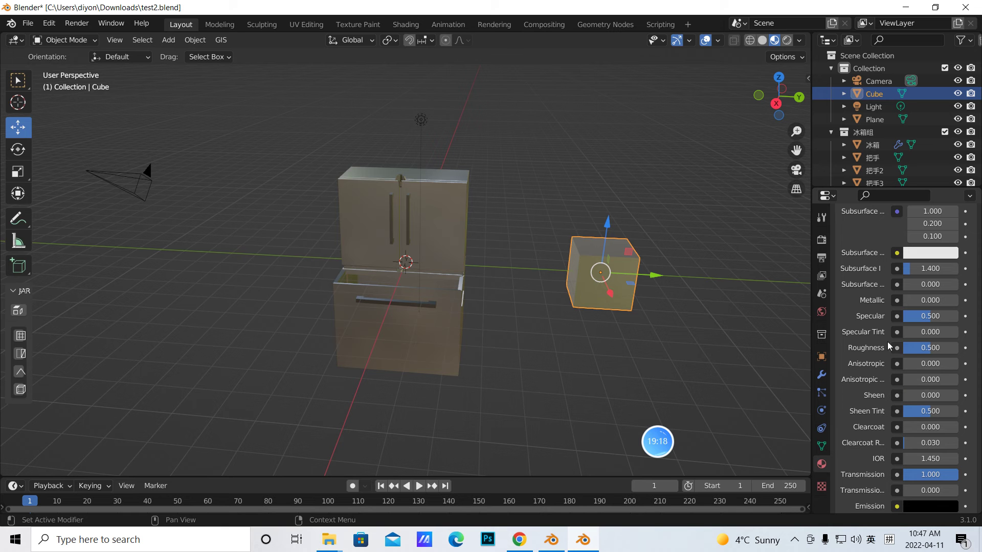
pyautogui.moveTo(918, 348); pyautogui.dragTo(890, 348)
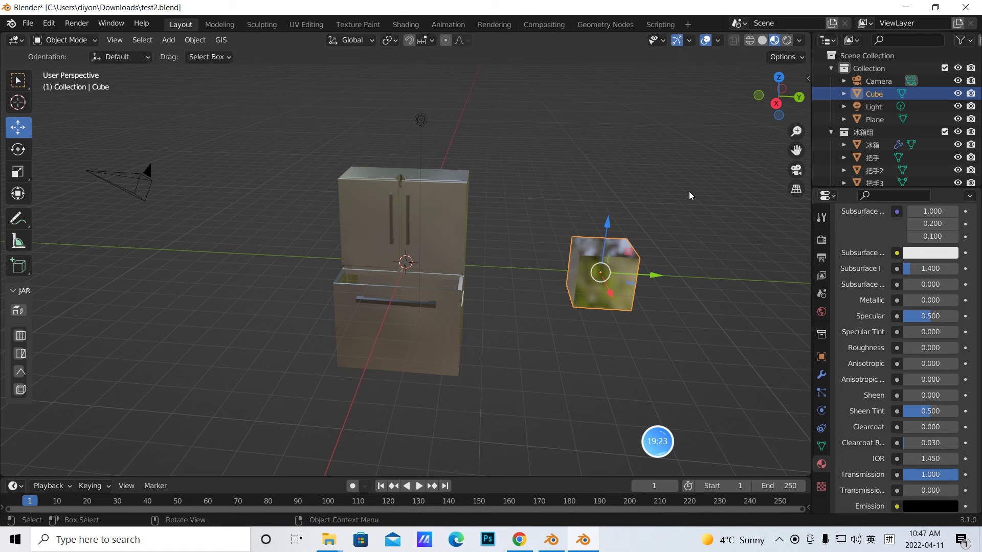
# - Show the scene in solid shading and subdivide all of the cube's faces in Edit Mode with 10 cuts
pyautogui.click(762, 40)
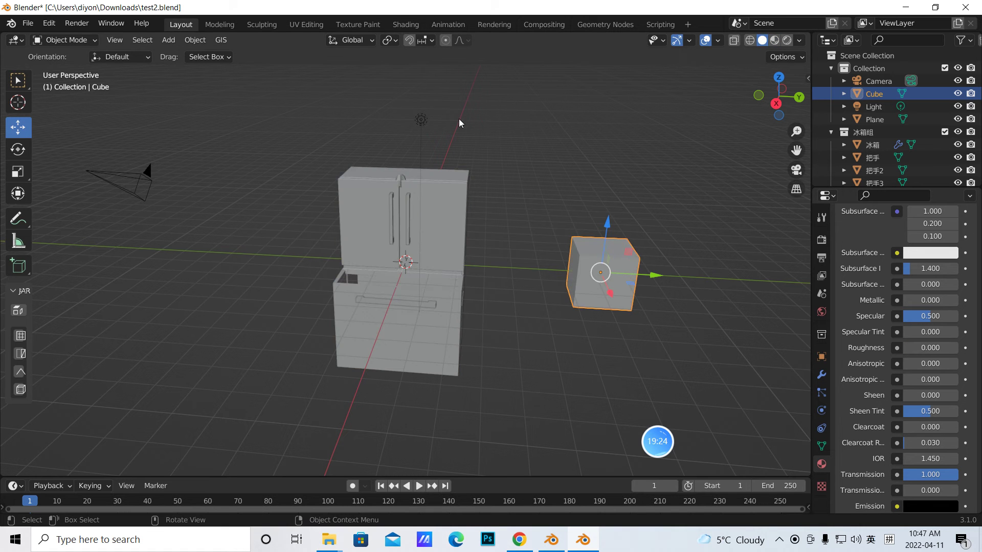
pyautogui.click(98, 38)
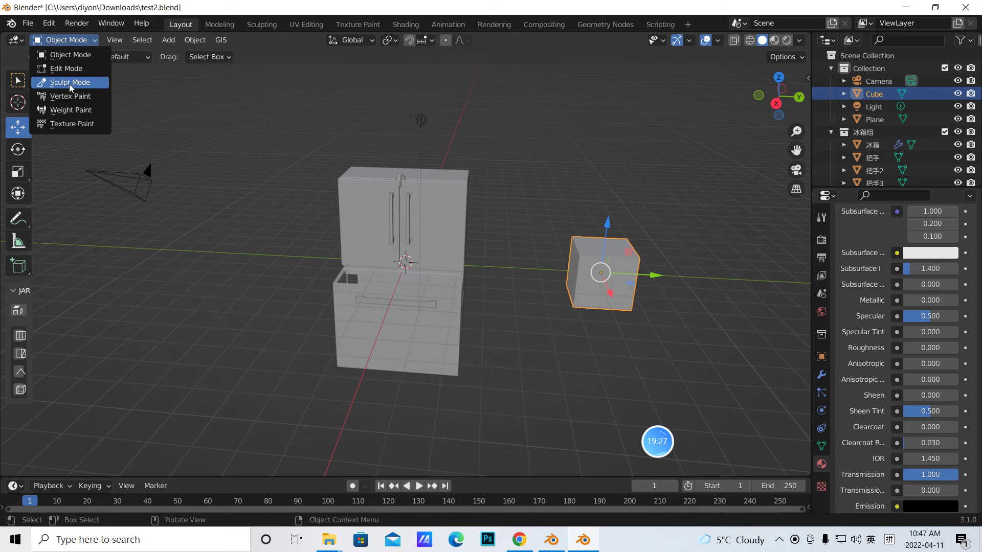
pyautogui.click(66, 68)
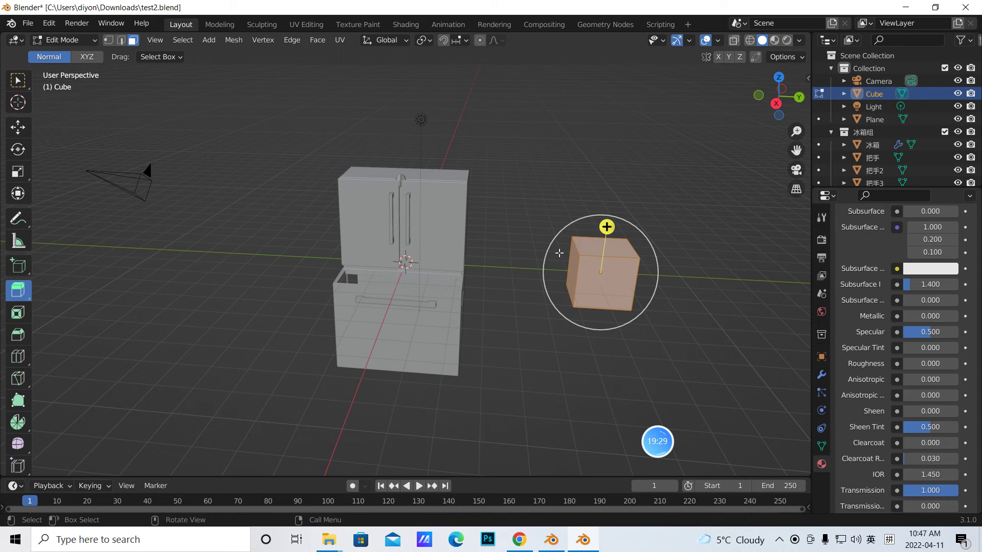
pyautogui.click(18, 81)
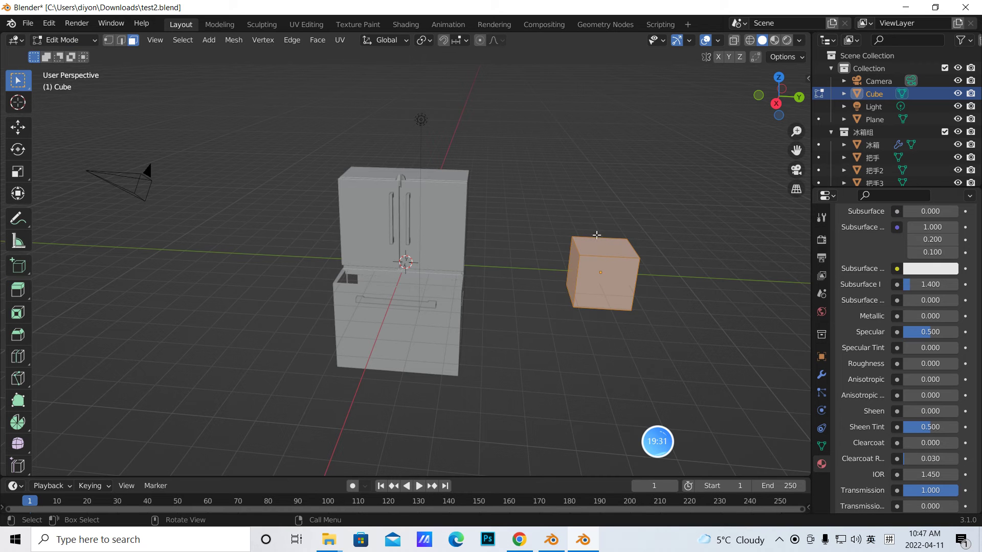
pyautogui.rightClick(596, 235)
pyautogui.click(623, 279)
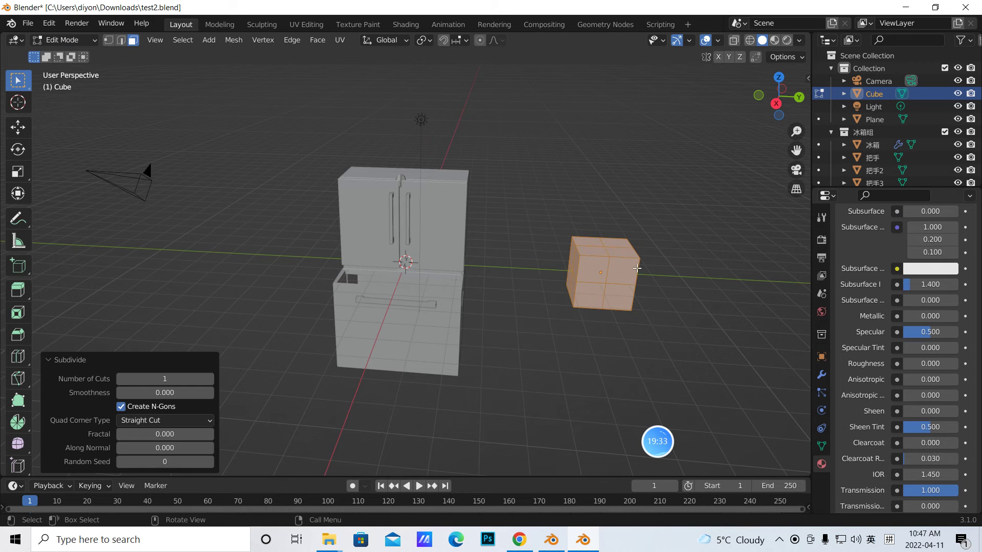
pyautogui.moveTo(169, 379); pyautogui.dragTo(245, 378)
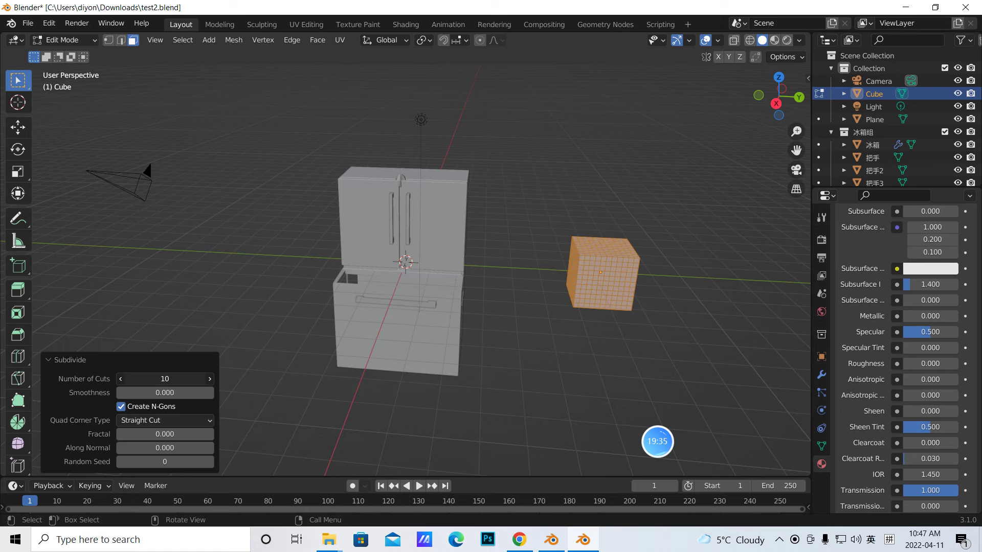
# - Sculpt uneven bumps over the cube's faces and edges with the Draw brush at 50 px radius and 0.500 strength
pyautogui.click(66, 40)
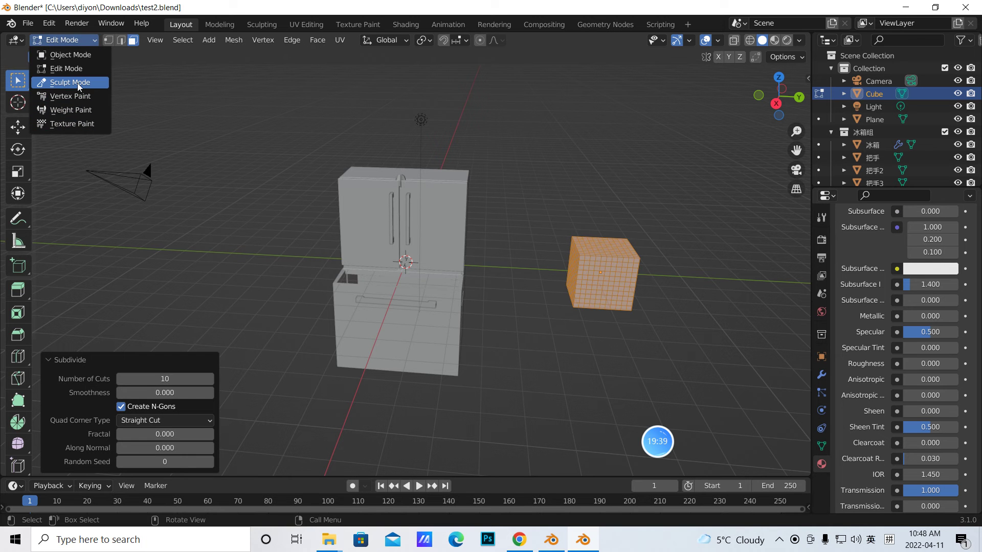
pyautogui.click(70, 83)
pyautogui.scroll(3, 647, 262)
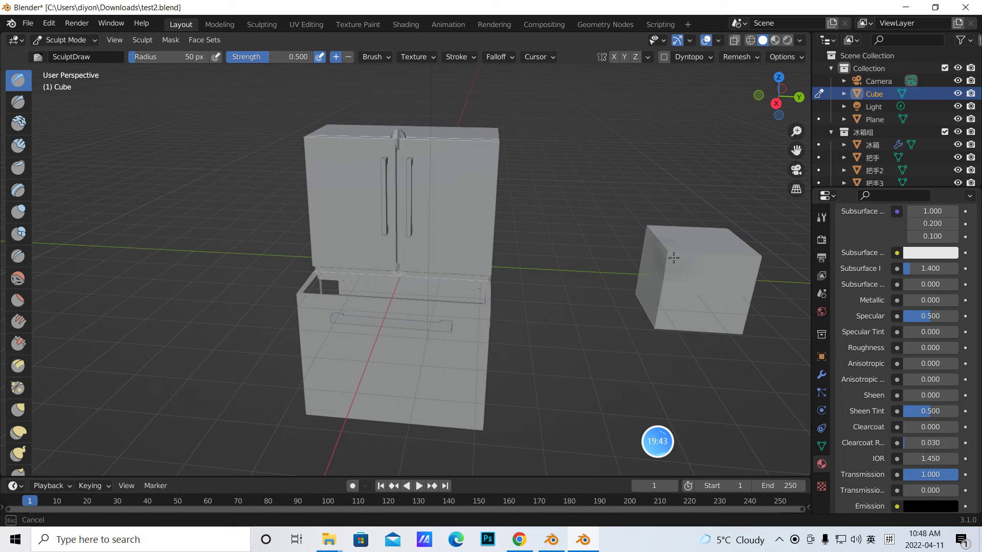
pyautogui.moveTo(669, 257); pyautogui.dragTo(676, 247)
pyautogui.moveTo(762, 250)
pyautogui.mouseDown()
pyautogui.moveTo(723, 267)
pyautogui.moveTo(740, 324)
pyautogui.moveTo(717, 313)
pyautogui.moveTo(664, 327)
pyautogui.moveTo(654, 315)
pyautogui.moveTo(657, 287)
pyautogui.mouseUp()
pyautogui.moveTo(657, 287); pyautogui.dragTo(530, 256, button='middle')
pyautogui.moveTo(552, 249); pyautogui.dragTo(530, 267)
pyautogui.moveTo(548, 373); pyautogui.dragTo(547, 379)
pyautogui.moveTo(590, 295); pyautogui.dragTo(608, 359, button='middle')
pyautogui.moveTo(651, 331); pyautogui.dragTo(730, 348, button='middle')
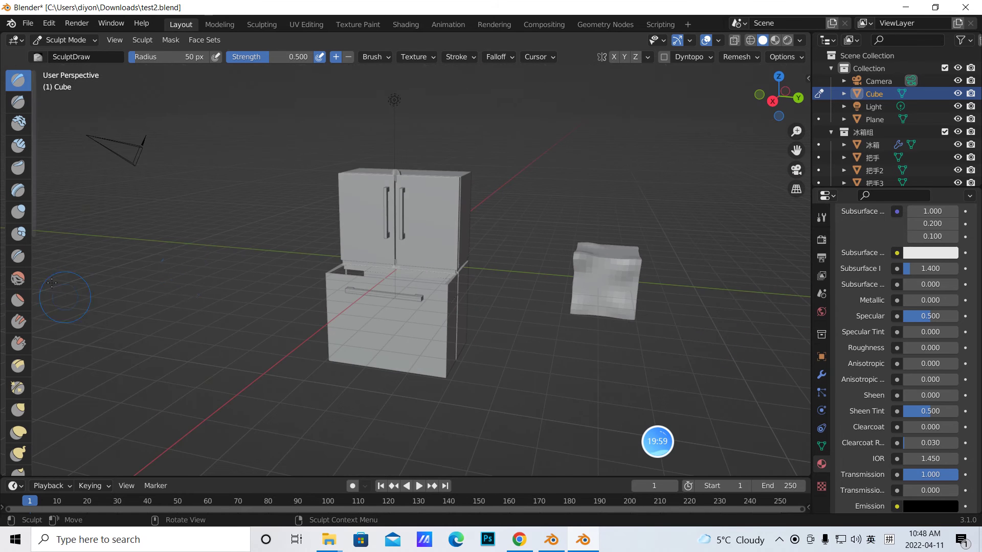
# - Pull the cube's edges and corners into an irregular ice-block shape with the Grab brush at 0.400 strength
pyautogui.click(18, 410)
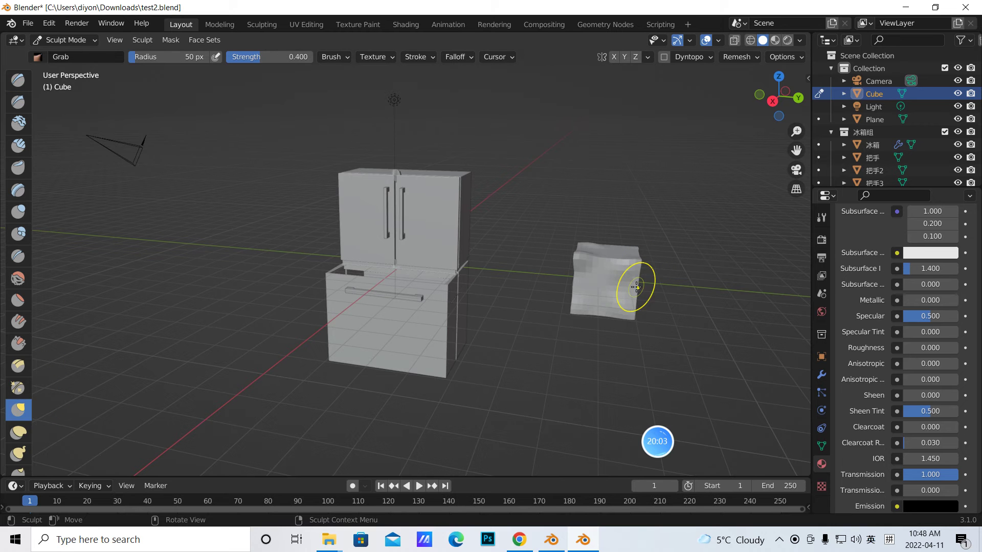
pyautogui.scroll(2, 629, 298)
pyautogui.moveTo(724, 299); pyautogui.dragTo(734, 322)
pyautogui.moveTo(734, 322); pyautogui.dragTo(636, 329, button='middle')
pyautogui.moveTo(565, 416); pyautogui.dragTo(590, 435)
pyautogui.moveTo(568, 327); pyautogui.dragTo(570, 319)
pyautogui.moveTo(680, 300)
pyautogui.mouseDown(button='middle')
pyautogui.moveTo(759, 285)
pyautogui.moveTo(733, 312)
pyautogui.moveTo(722, 302)
pyautogui.mouseUp(button='middle')
pyautogui.moveTo(723, 302); pyautogui.dragTo(639, 270)
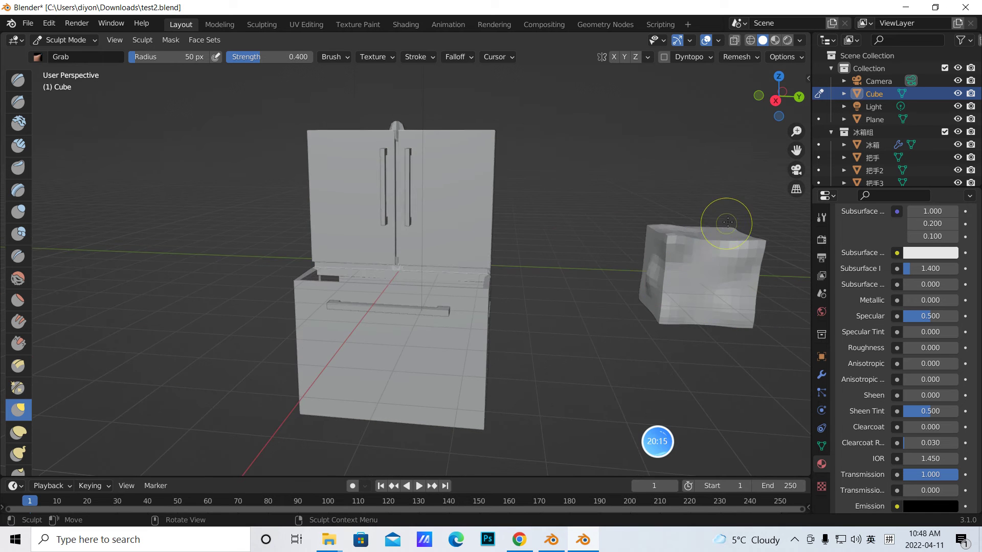
pyautogui.scroll(-3, 731, 208)
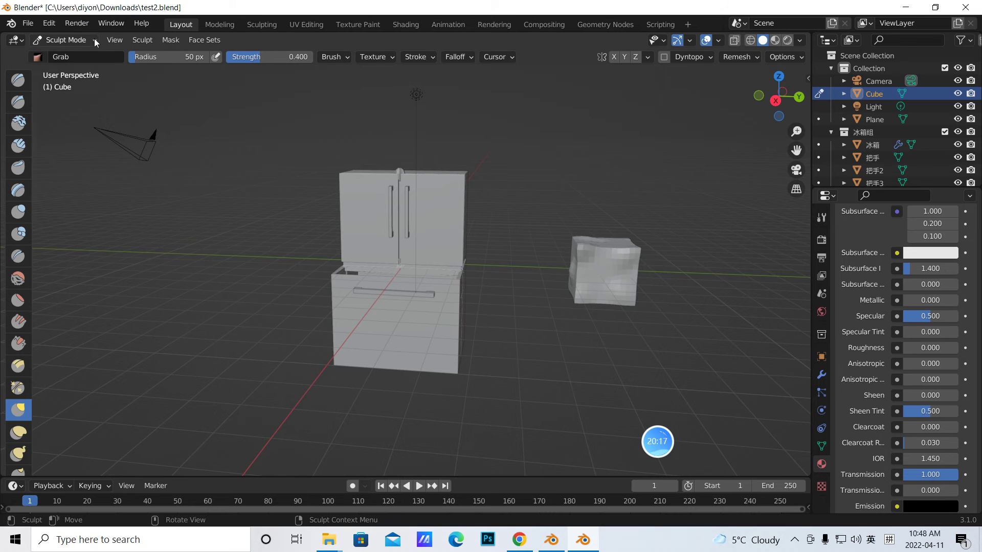
# - Return to Object Mode, shade the sculpted cube smooth and show the scene in material preview
pyautogui.click(77, 40)
pyautogui.click(76, 55)
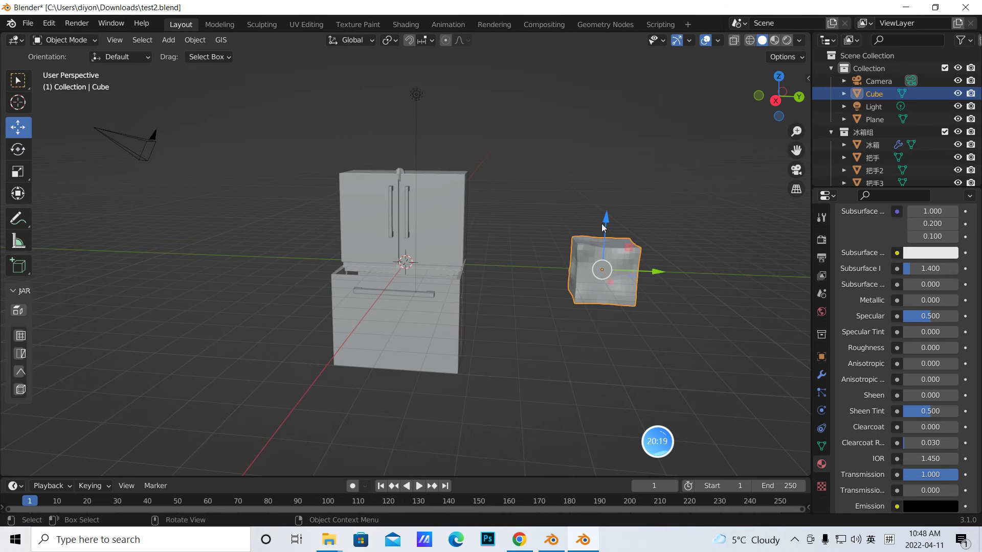
pyautogui.rightClick(625, 270)
pyautogui.click(622, 265)
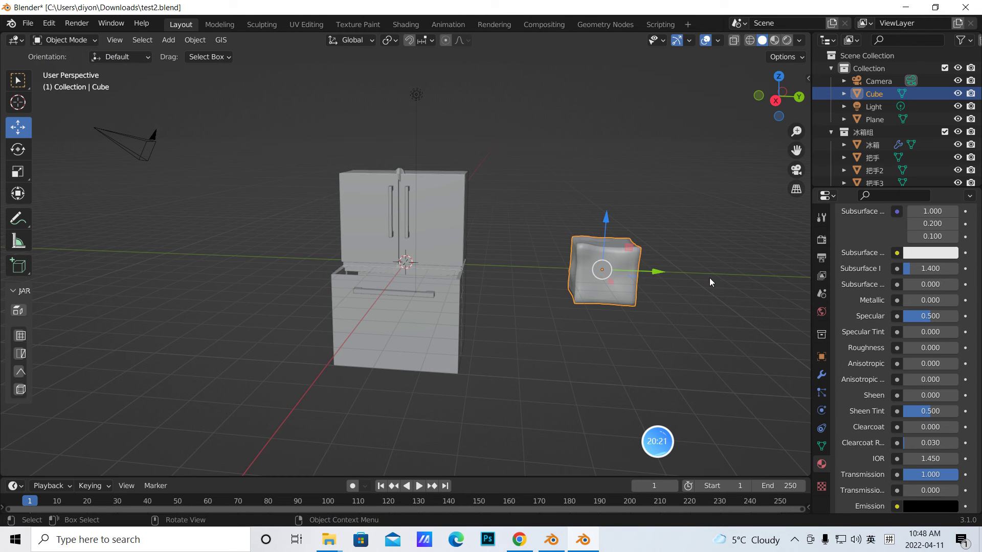
pyautogui.click(774, 41)
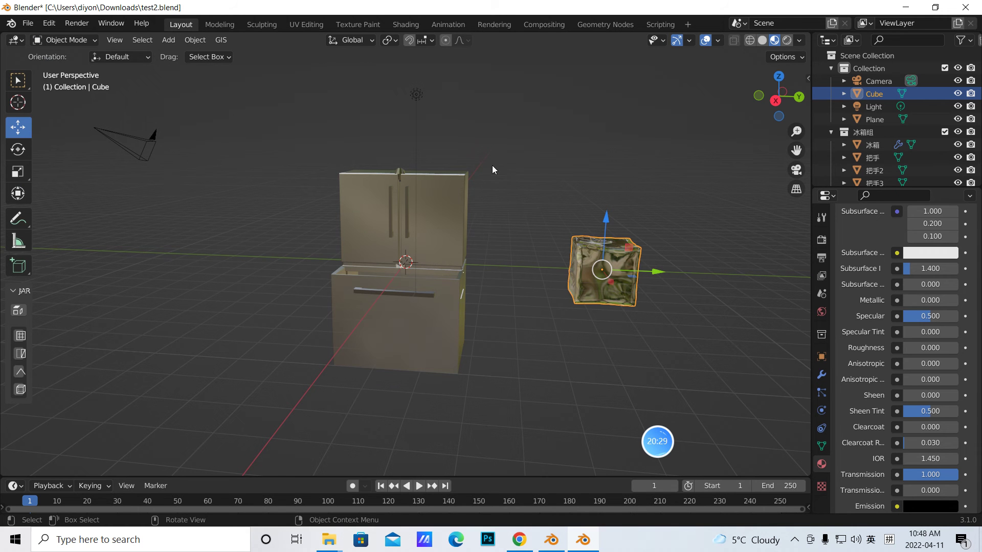
# - Switch to the Shading workspace, enlarge the node editor and spread the Principled BSDF and Material Output nodes apart
pyautogui.click(401, 24)
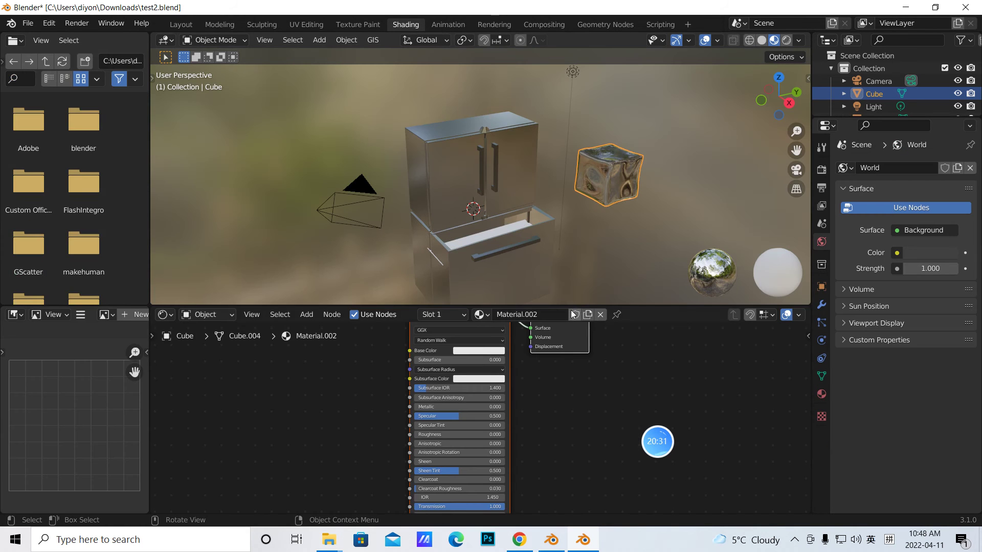
pyautogui.moveTo(567, 304); pyautogui.dragTo(568, 203)
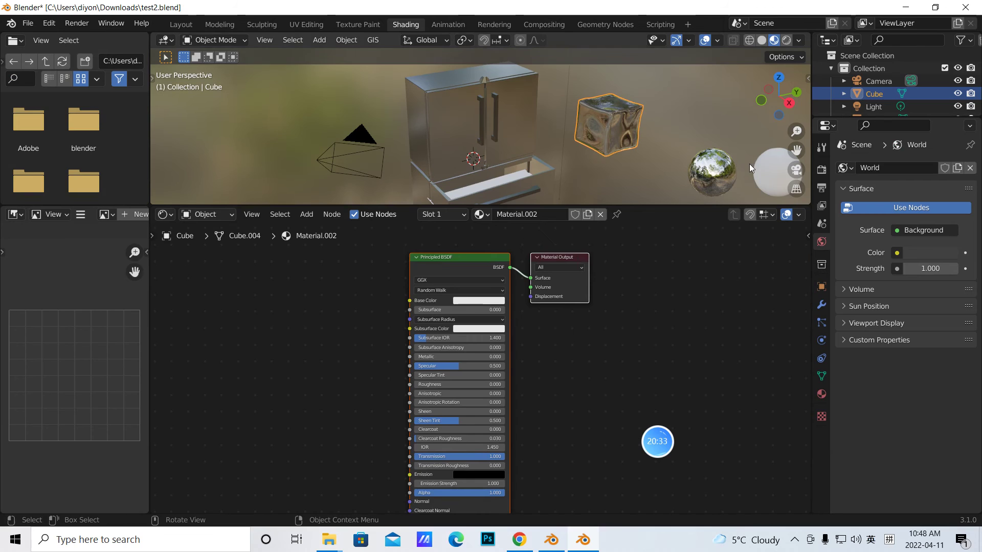
pyautogui.moveTo(675, 139); pyautogui.dragTo(597, 140, button='middle')
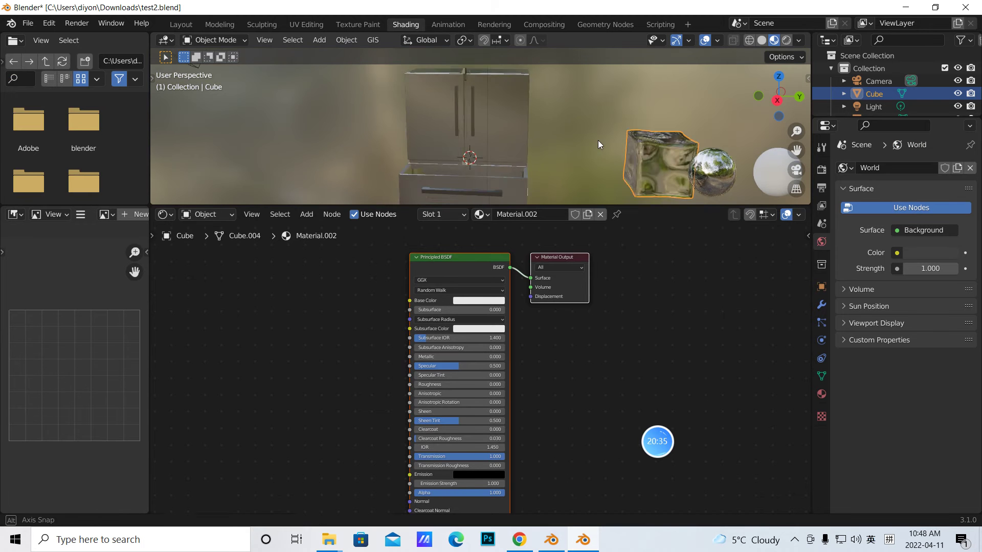
pyautogui.moveTo(569, 281); pyautogui.dragTo(623, 281)
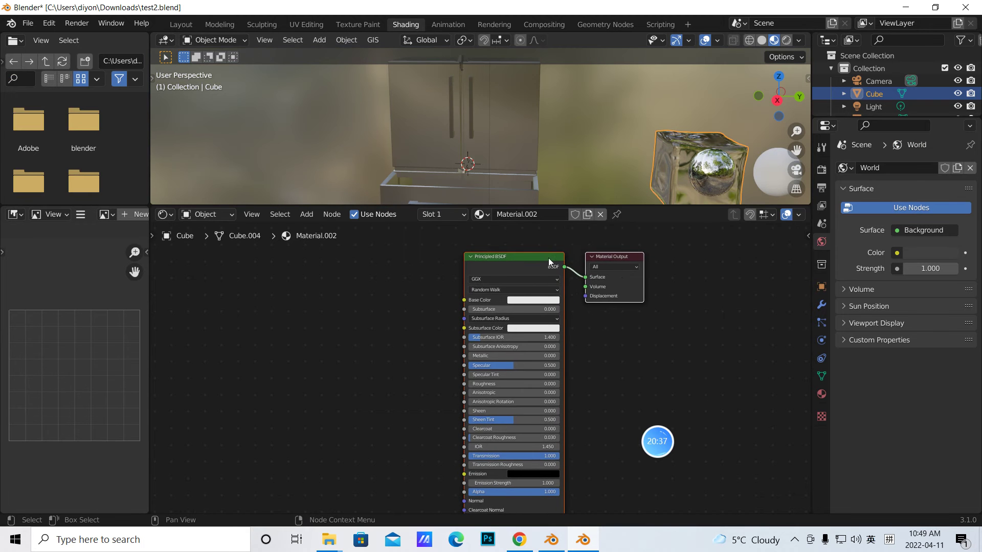
pyautogui.moveTo(508, 264); pyautogui.dragTo(343, 280)
pyautogui.moveTo(636, 287); pyautogui.dragTo(745, 307)
# - Switch the keyboard input language to English (United States) for searching nodes
pyautogui.click(306, 218)
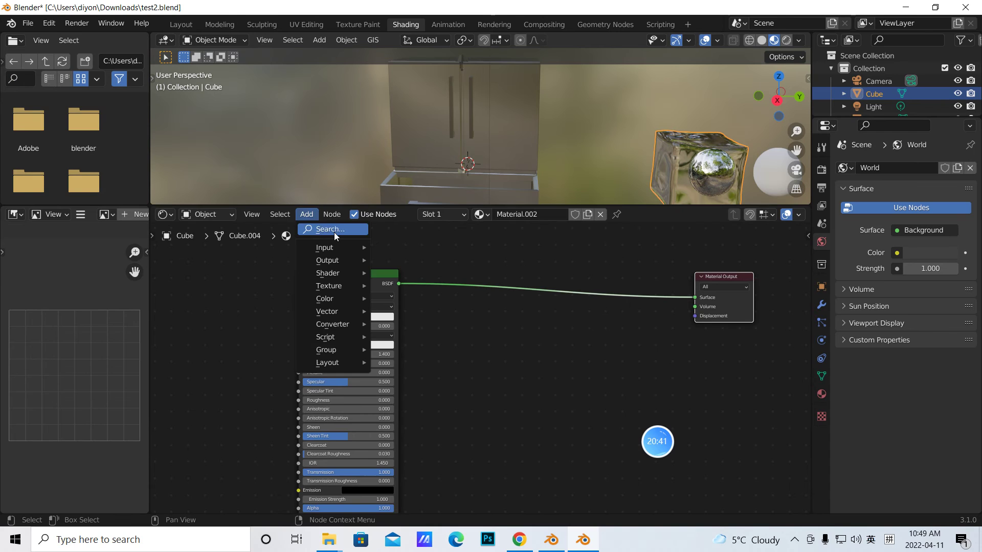
pyautogui.click(331, 230)
pyautogui.write('mix')
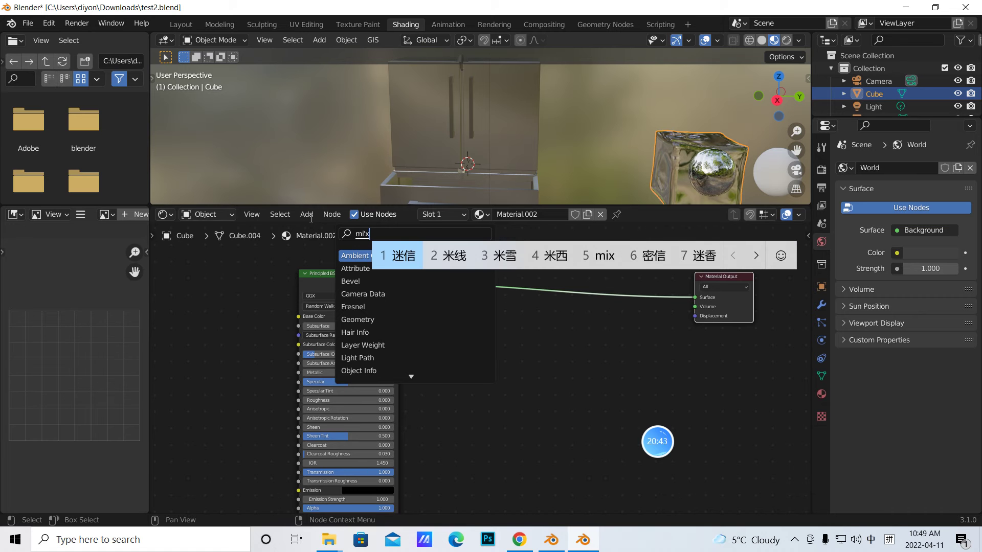
pyautogui.click(888, 539)
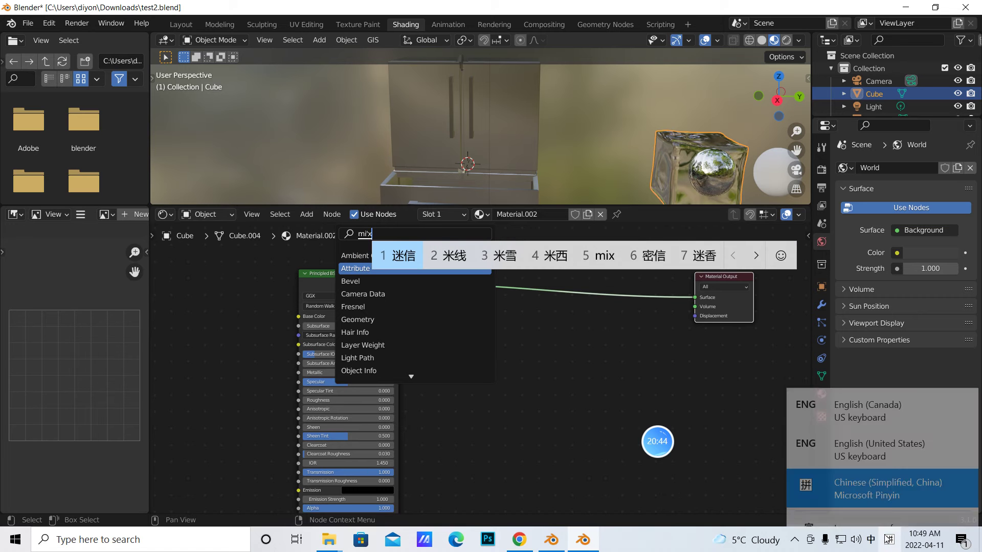
pyautogui.click(849, 433)
pyautogui.click(781, 372)
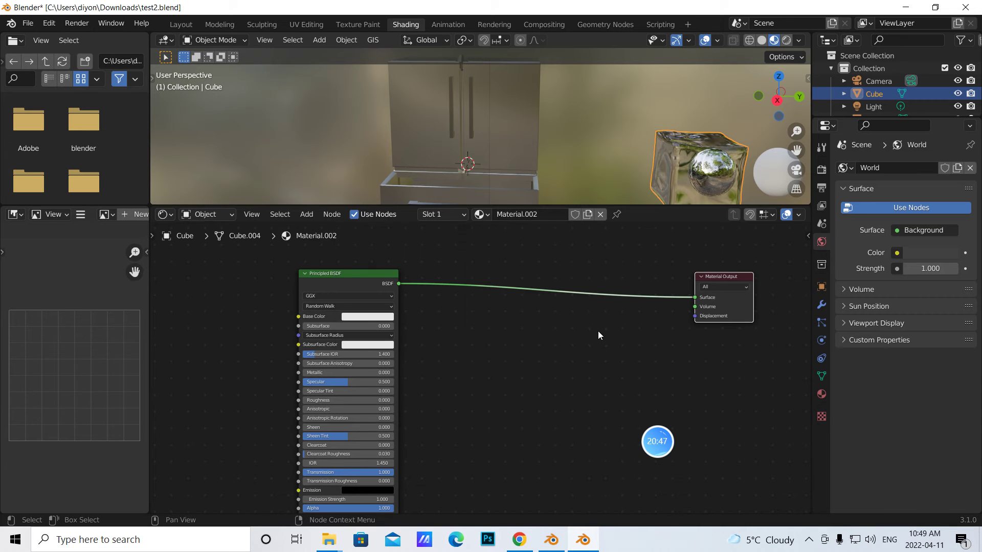
# - Add a Mix Shader node on the link between the Principled BSDF and the Material Output
pyautogui.click(306, 215)
pyautogui.click(318, 229)
pyautogui.write('mix')
pyautogui.click(369, 264)
pyautogui.click(729, 347)
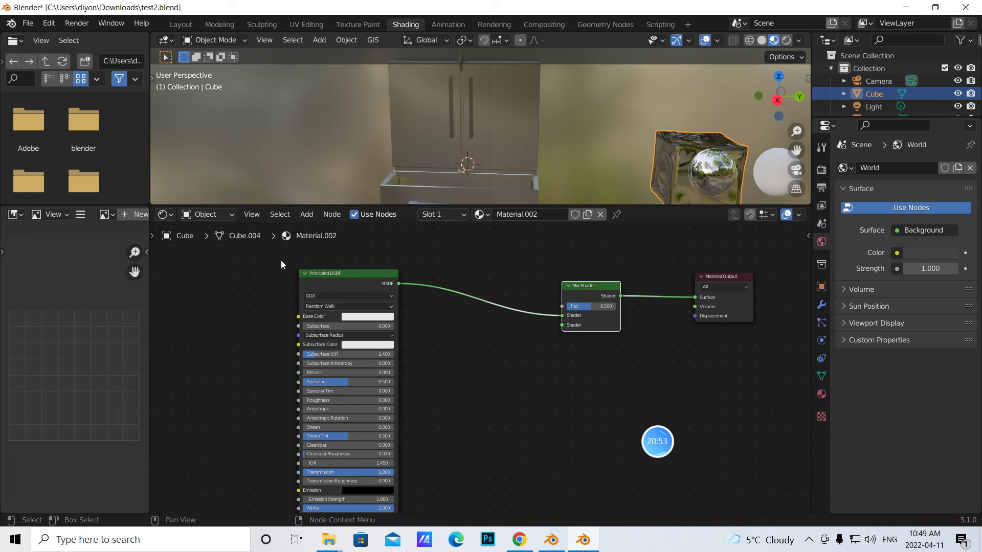
# - Add a Transparent BSDF, connect it to the Mix Shader's second Shader input, and space out the two BSDF nodes
pyautogui.click(306, 215)
pyautogui.click(318, 229)
pyautogui.write('trans')
pyautogui.click(358, 265)
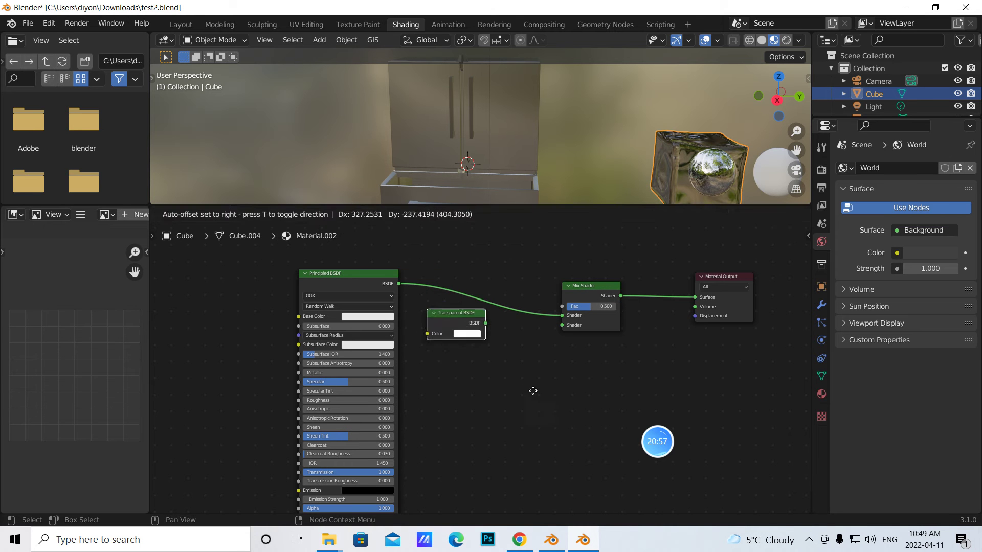
pyautogui.click(542, 419)
pyautogui.moveTo(496, 351); pyautogui.dragTo(560, 326)
pyautogui.moveTo(352, 283); pyautogui.dragTo(348, 316)
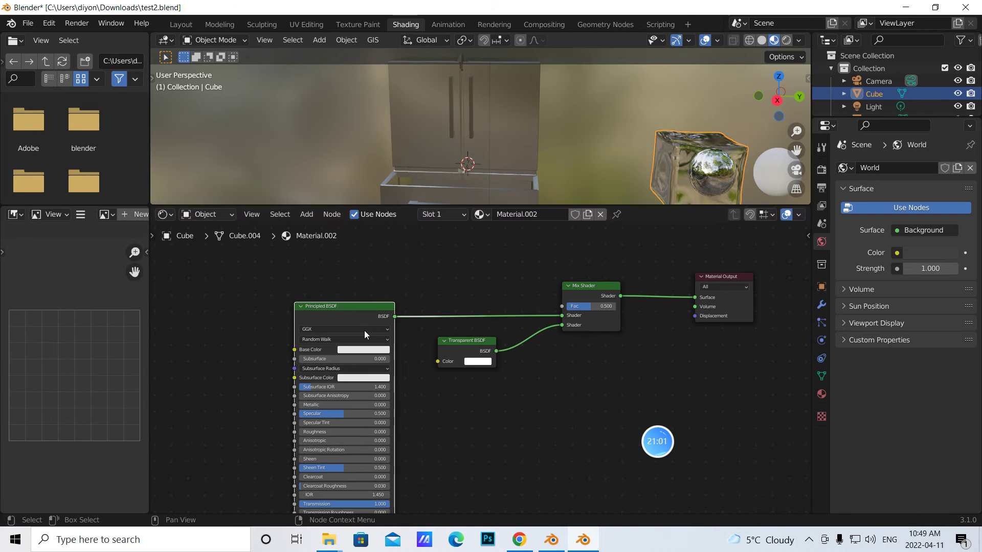
pyautogui.moveTo(458, 344); pyautogui.dragTo(455, 398)
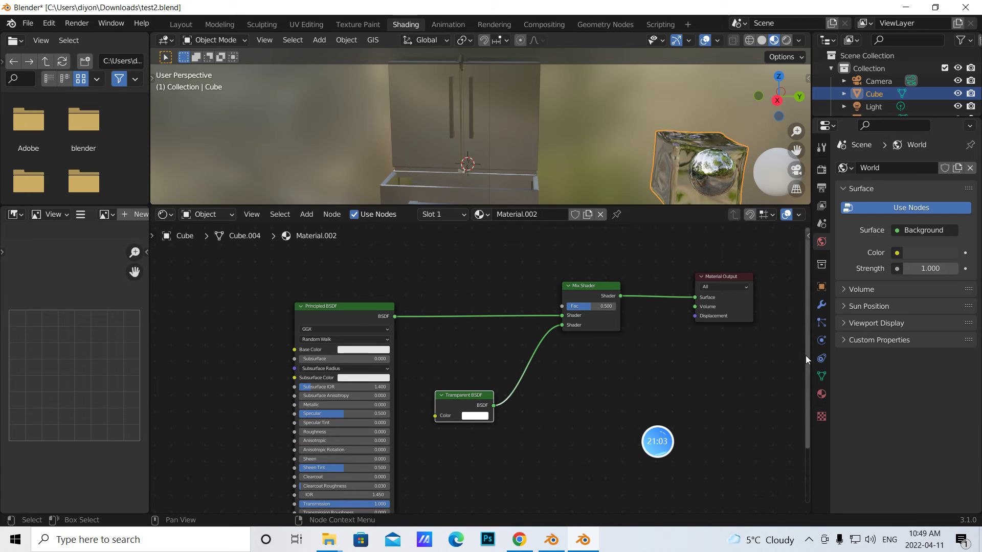
# - Add a Light Path node above the Principled BSDF and enlarge the node editor so the whole node fits
pyautogui.moveTo(807, 360); pyautogui.dragTo(812, 307)
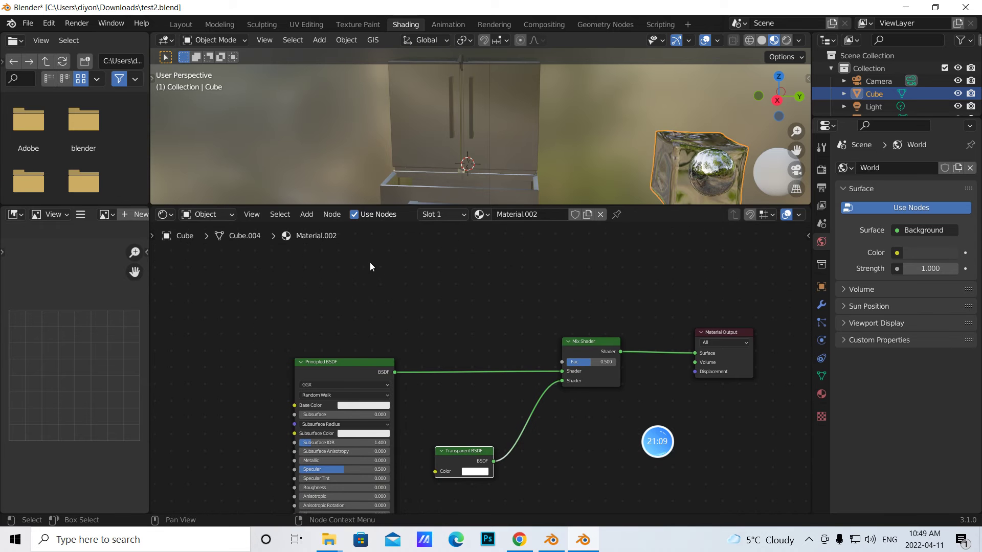
pyautogui.click(330, 214)
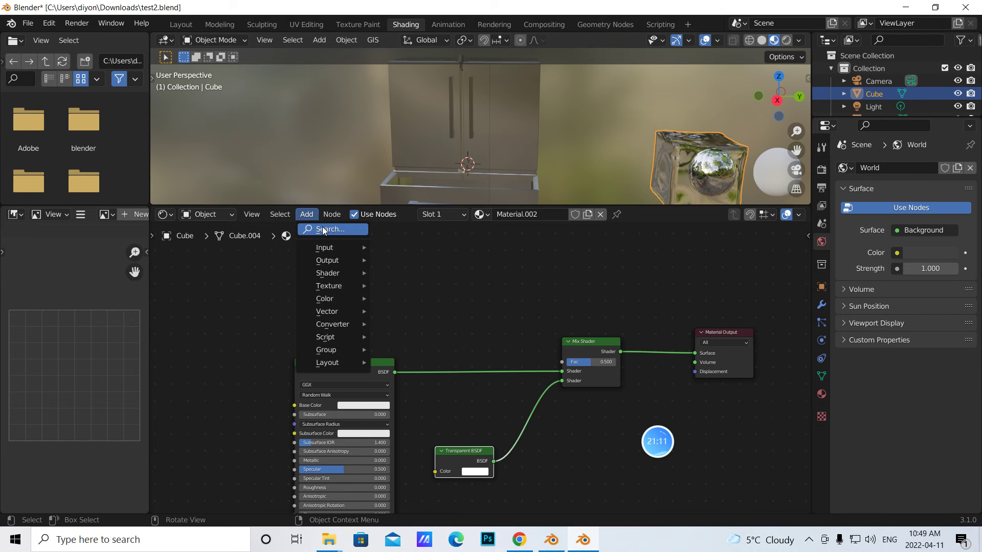
pyautogui.click(322, 226)
pyautogui.write('light')
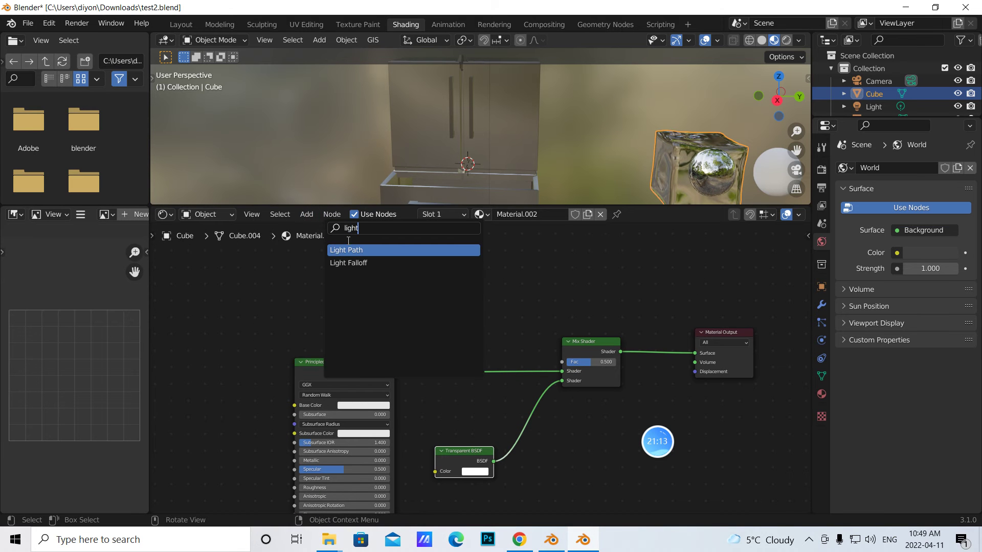
pyautogui.press('Return')
pyautogui.click(404, 256)
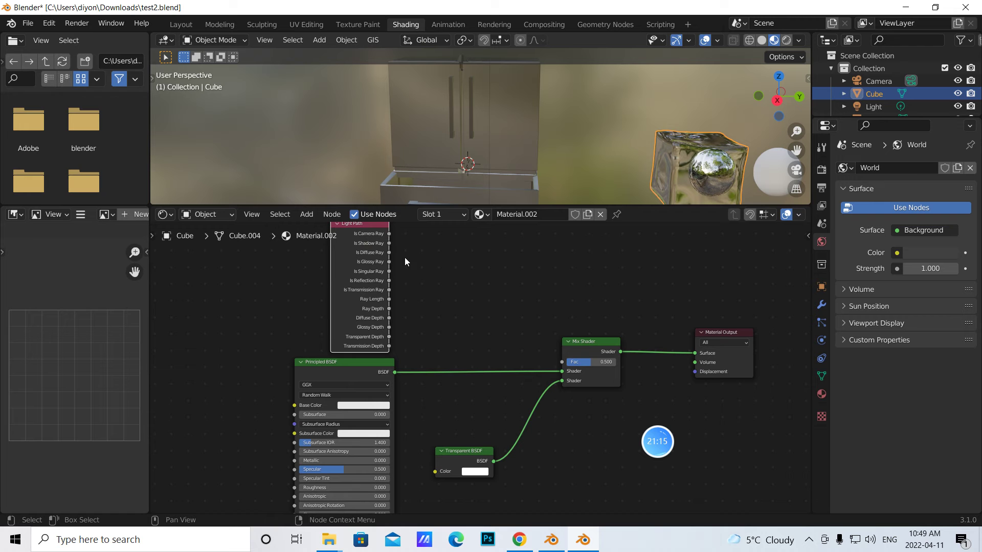
pyautogui.moveTo(350, 259); pyautogui.dragTo(337, 253)
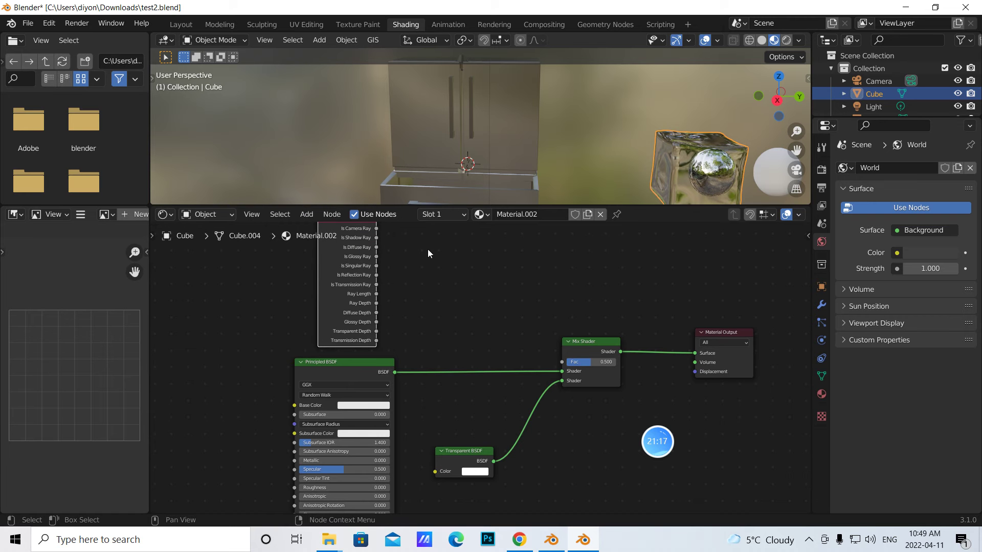
pyautogui.moveTo(404, 206); pyautogui.dragTo(403, 185)
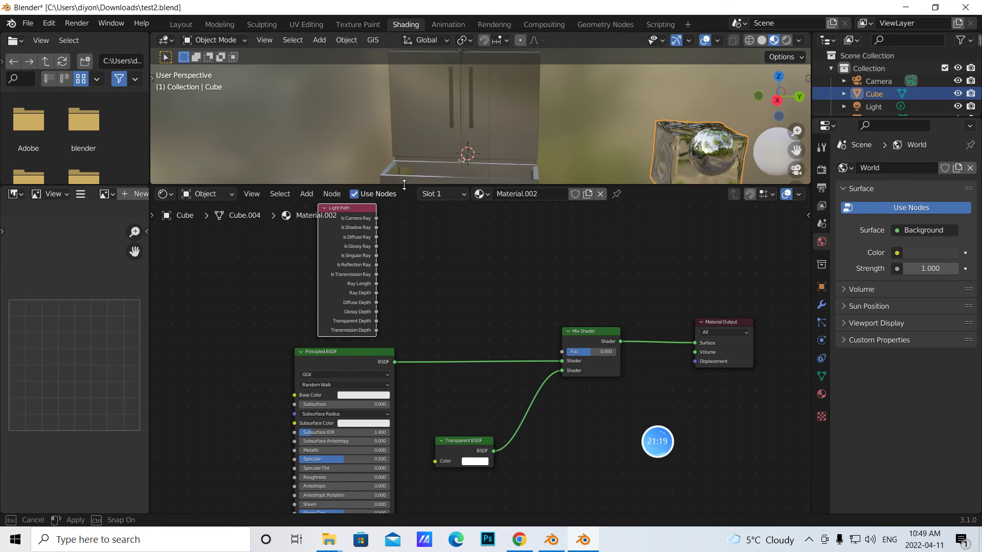
# - Switch to Chrome, look through the Bilibili collections including Blender最基础系列教程2, close that page and return to Blender
pyautogui.click(519, 539)
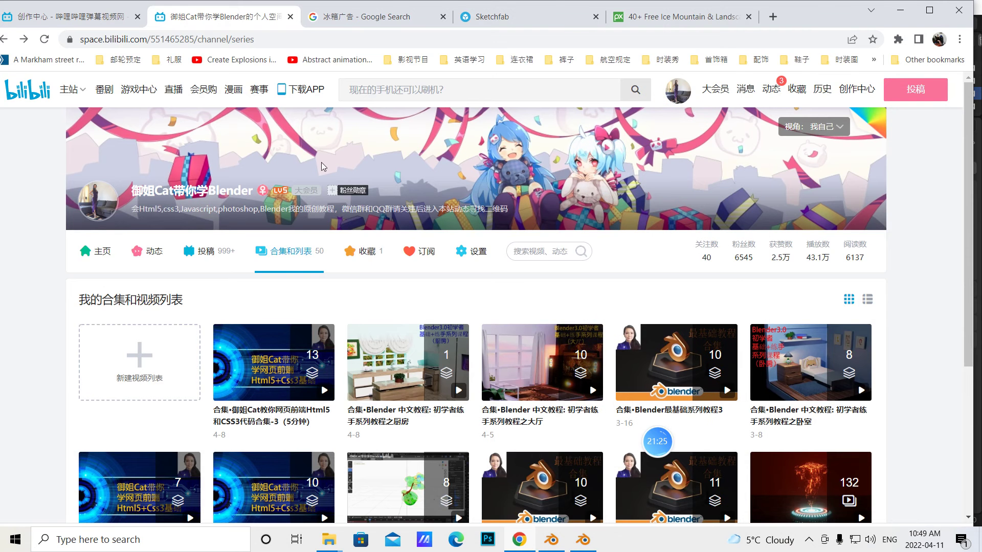
pyautogui.scroll(-5, 434, 327)
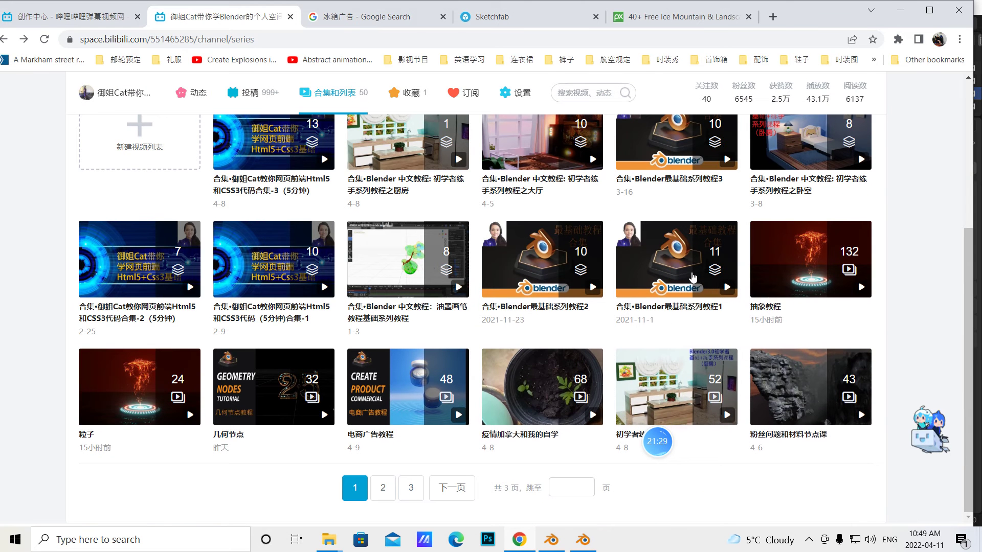
pyautogui.scroll(1, 613, 260)
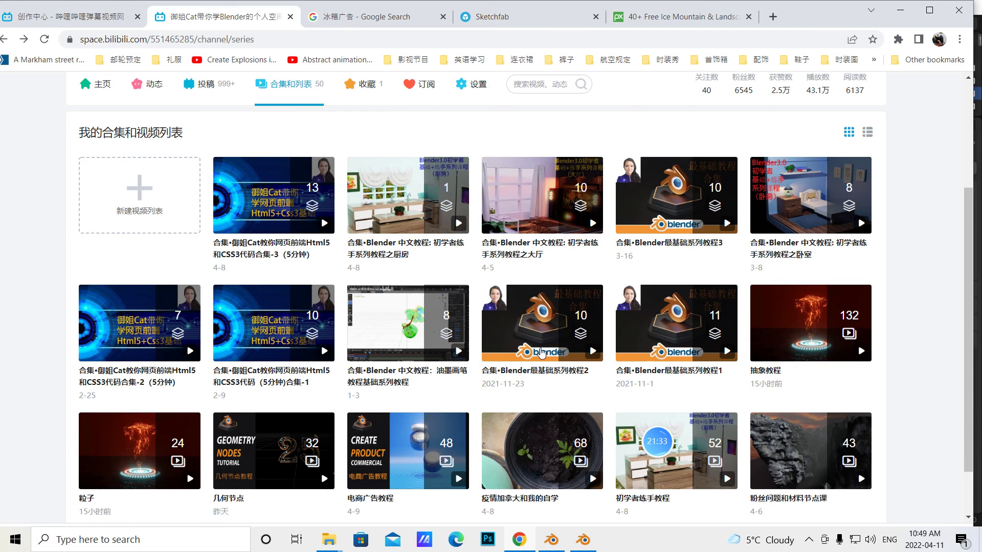
pyautogui.click(552, 339)
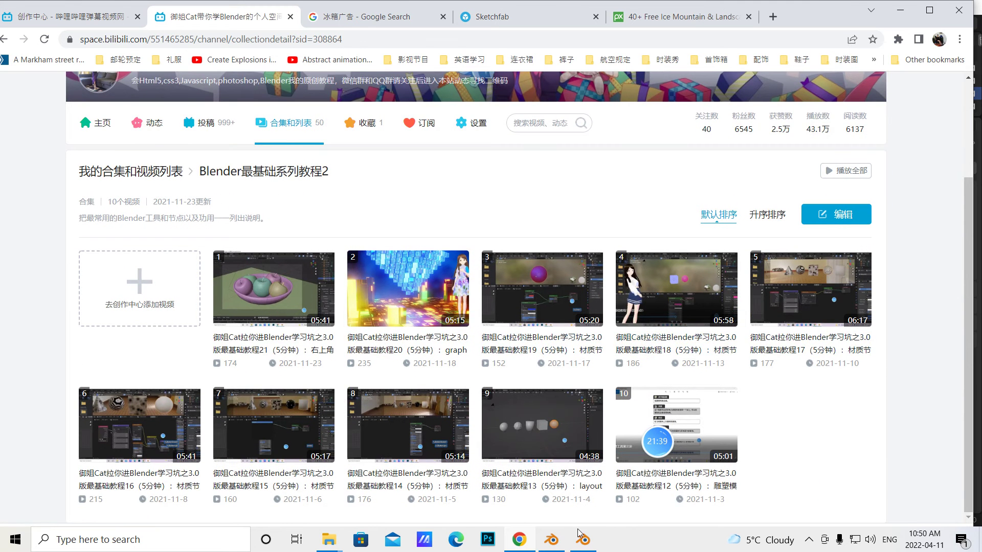
pyautogui.click(289, 17)
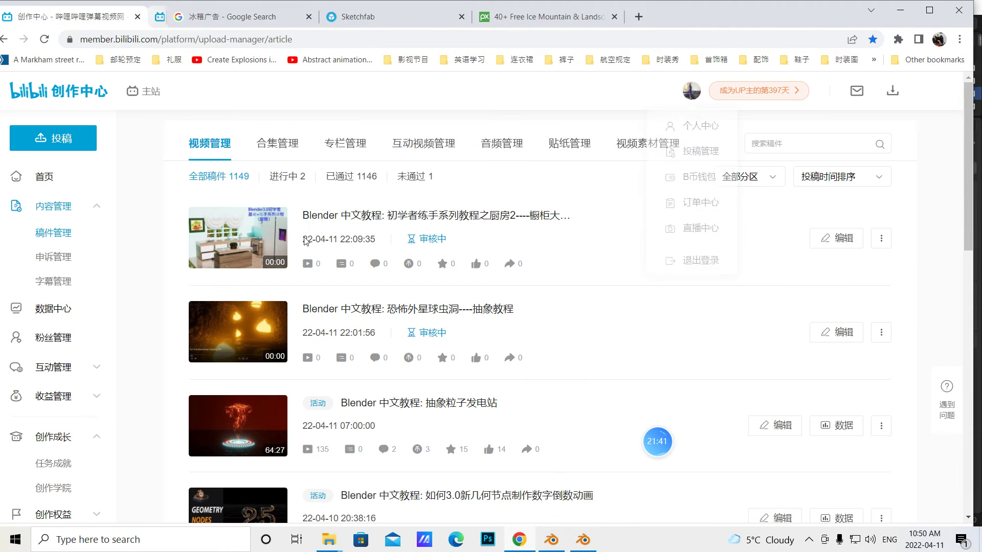
pyautogui.click(590, 539)
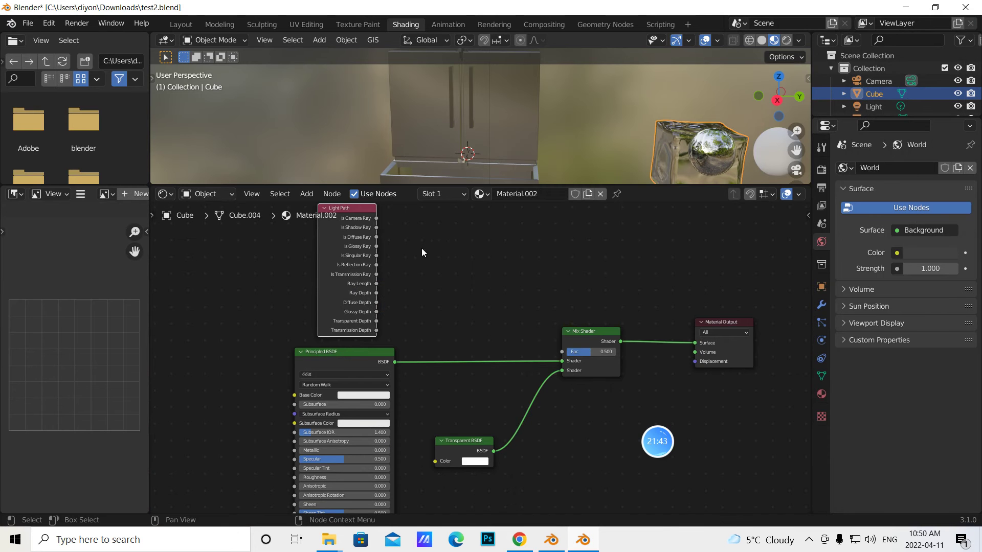
# - Add a Math node between the Light Path and Mix Shader nodes
pyautogui.click(306, 194)
pyautogui.click(330, 209)
pyautogui.write('ma')
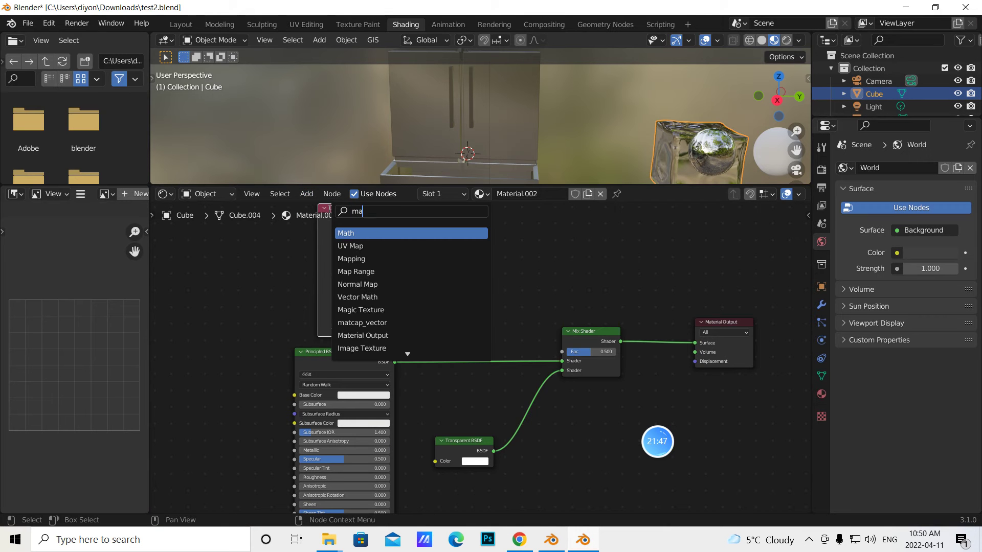
pyautogui.write('th')
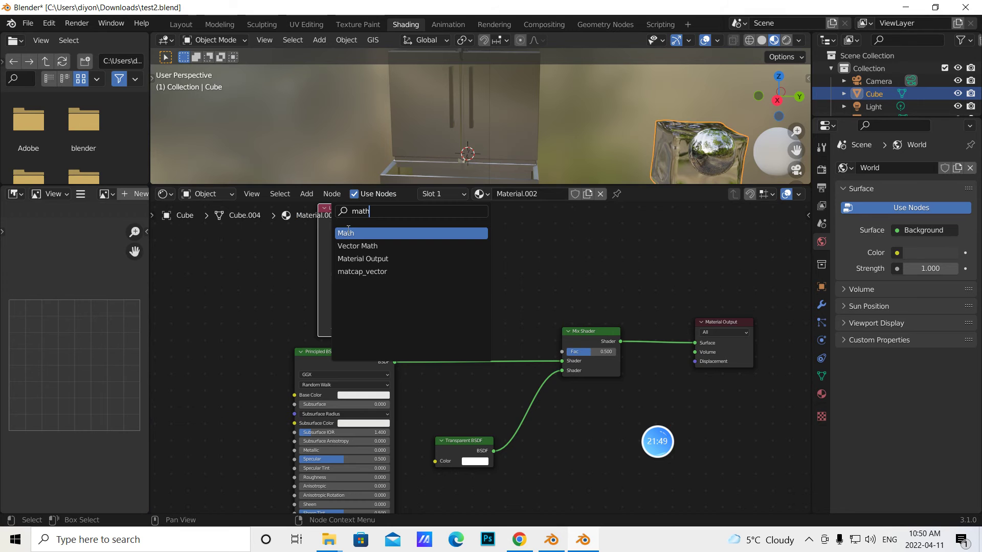
pyautogui.click(348, 233)
pyautogui.click(514, 287)
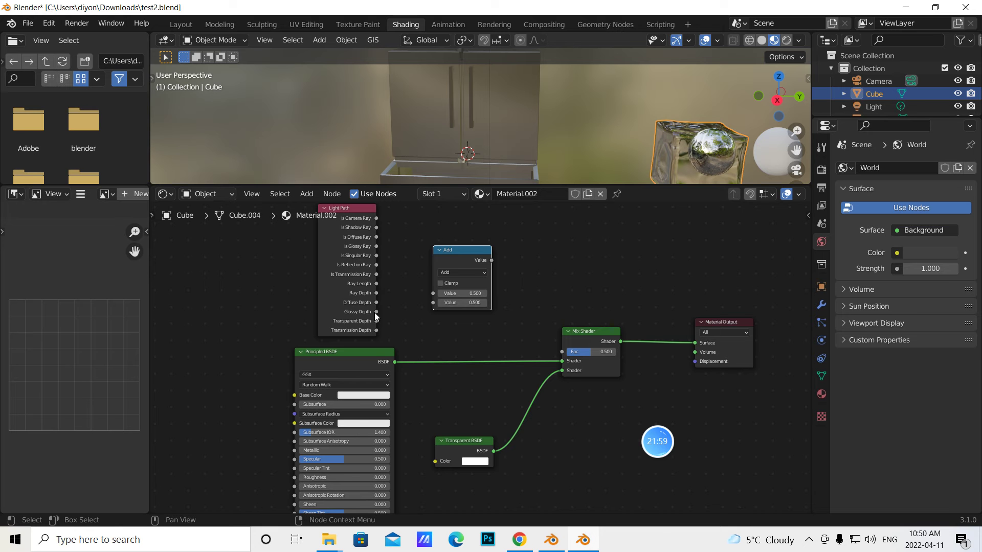
# - Feed the Light Path's Ray Depth into the Math node and set it to Greater Than with a threshold of 4
pyautogui.moveTo(376, 293); pyautogui.dragTo(431, 296)
pyautogui.click(483, 271)
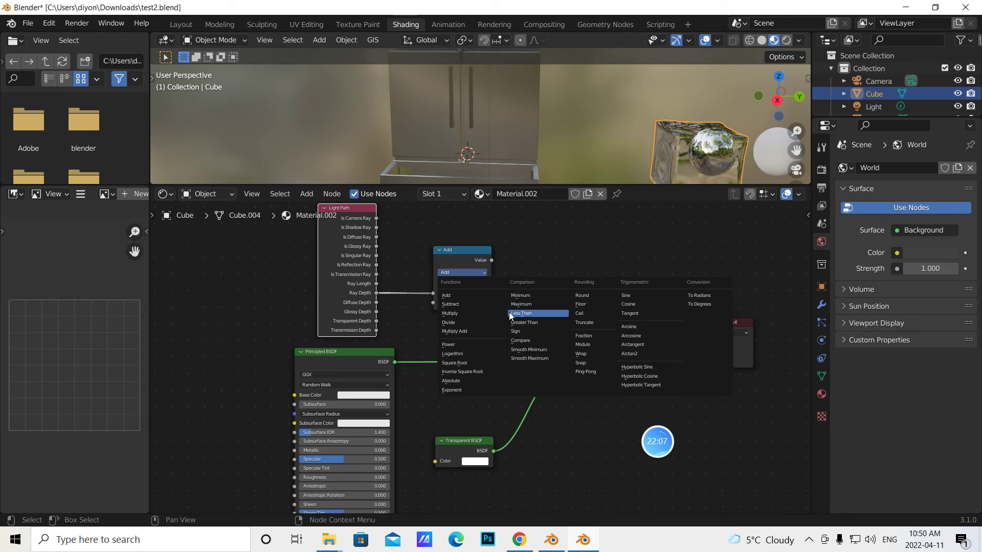
pyautogui.click(523, 322)
pyautogui.click(474, 302)
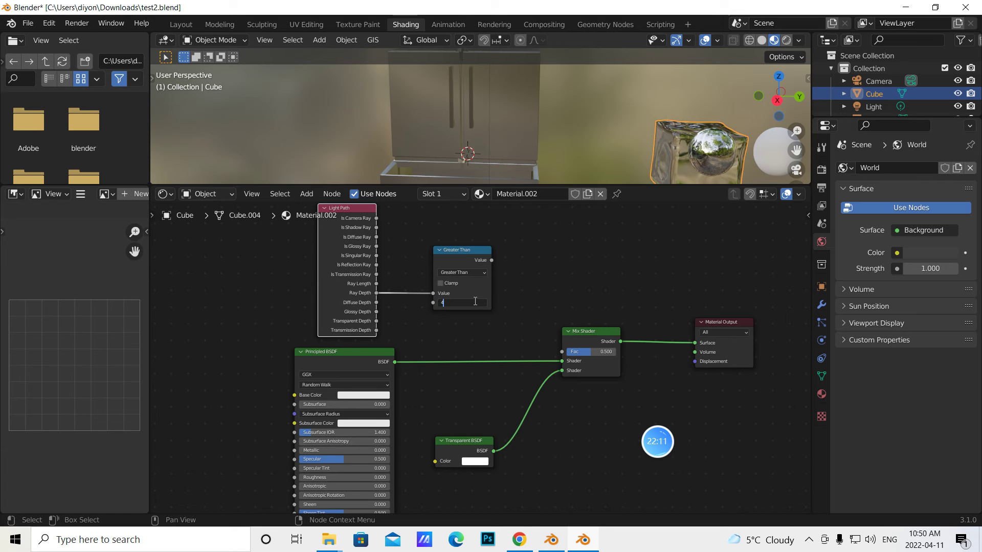
pyautogui.write('4')
pyautogui.press('Return')
# - Connect the Greater Than value to the Mix Shader's Fac input and shift the Principled BSDF slightly toward the Mix Shader
pyautogui.moveTo(492, 260); pyautogui.dragTo(561, 352)
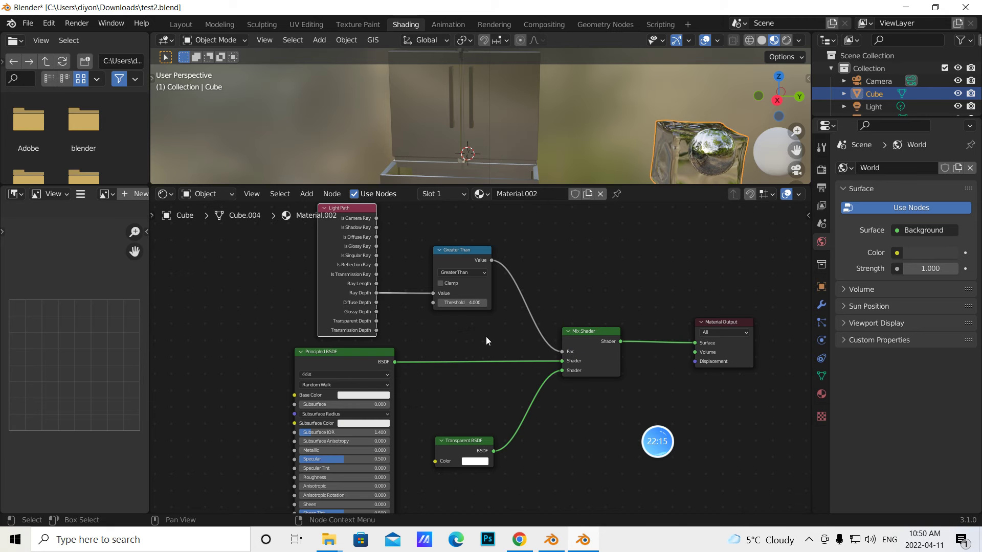
pyautogui.moveTo(349, 369); pyautogui.dragTo(371, 372)
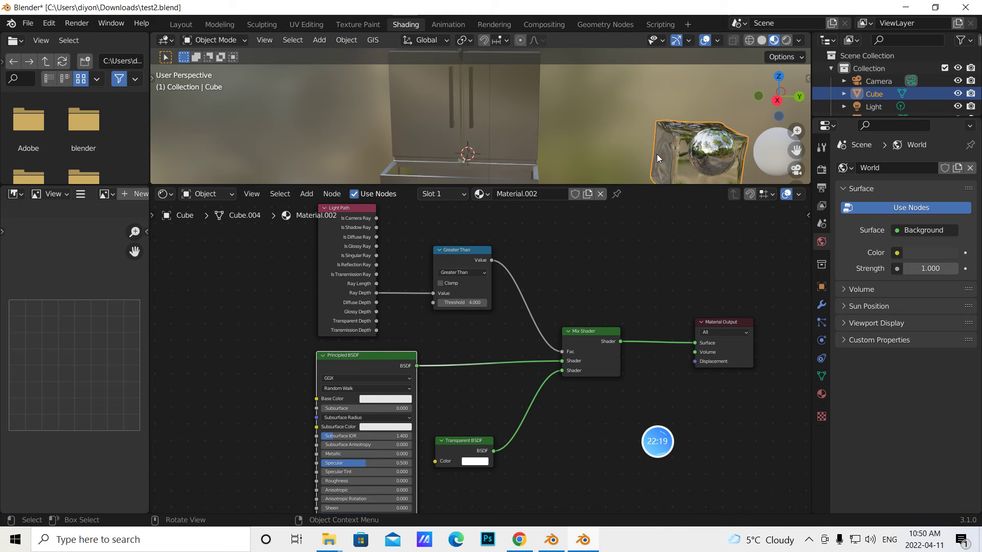
pyautogui.scroll(-1, 512, 326)
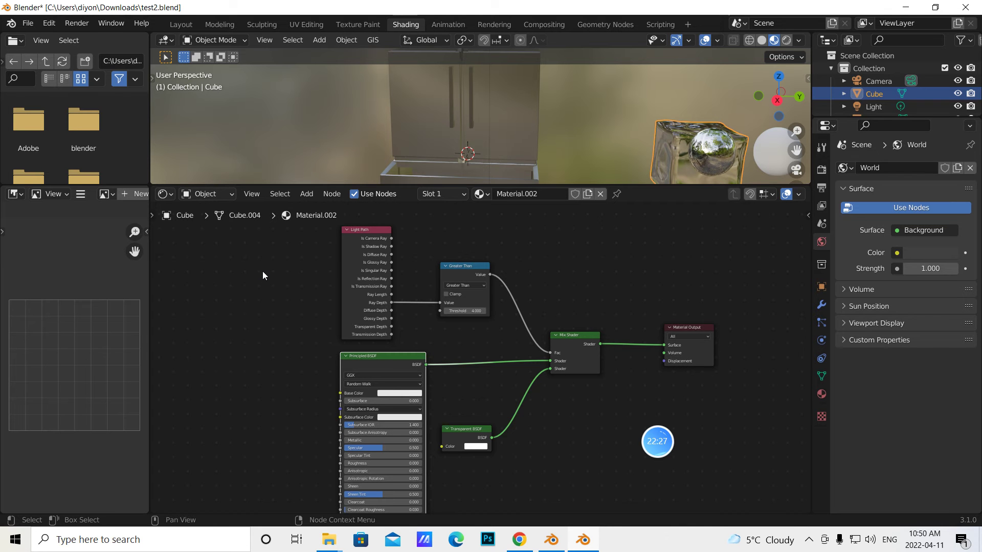
# - Add an Image Texture node beside the Principled BSDF and open its image browser at the Documents folder
pyautogui.click(306, 194)
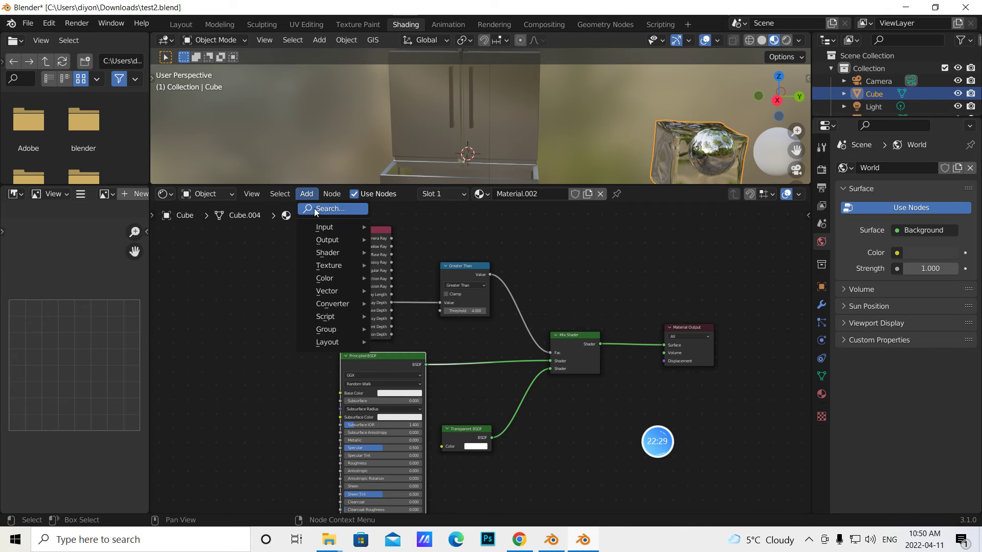
pyautogui.click(316, 208)
pyautogui.write('miage')
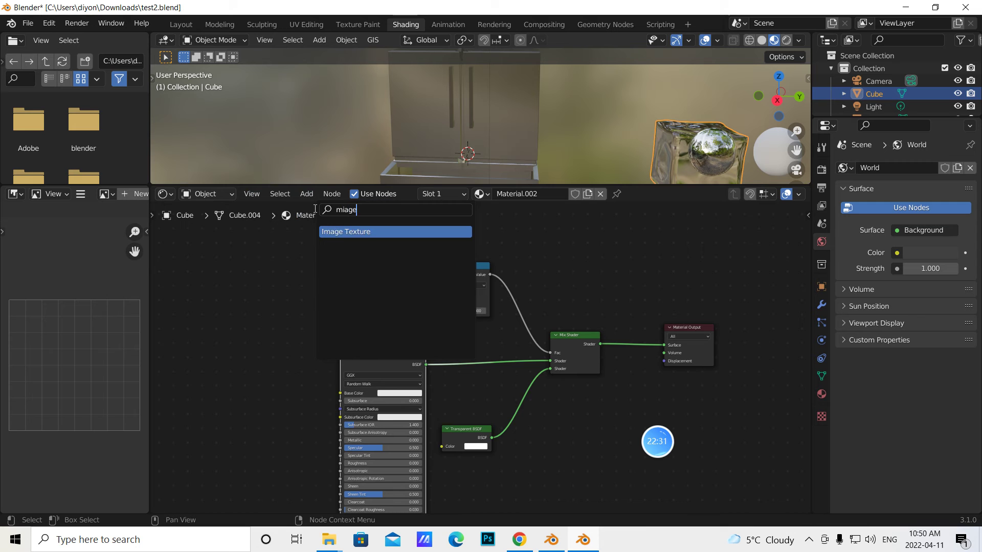
pyautogui.press('Return')
pyautogui.click(194, 324)
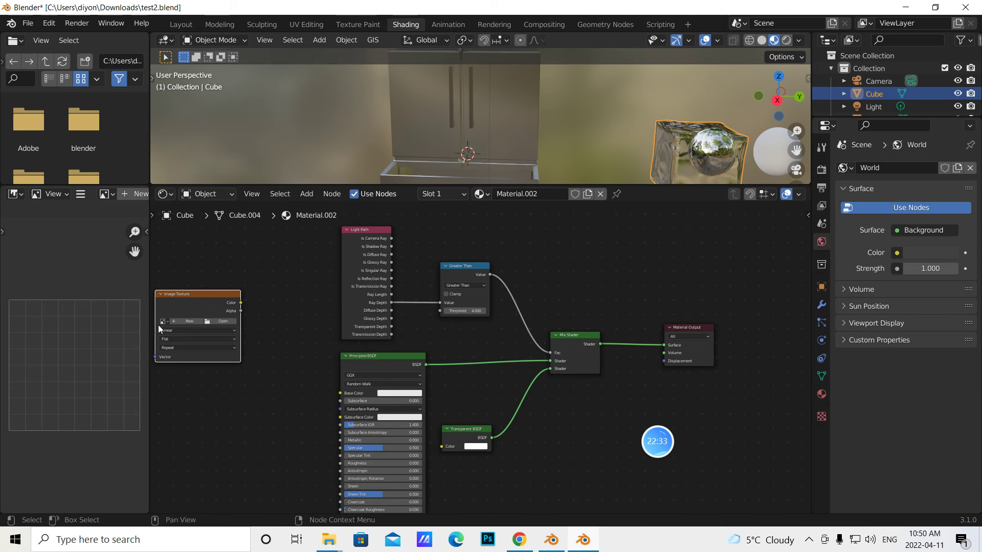
pyautogui.click(214, 321)
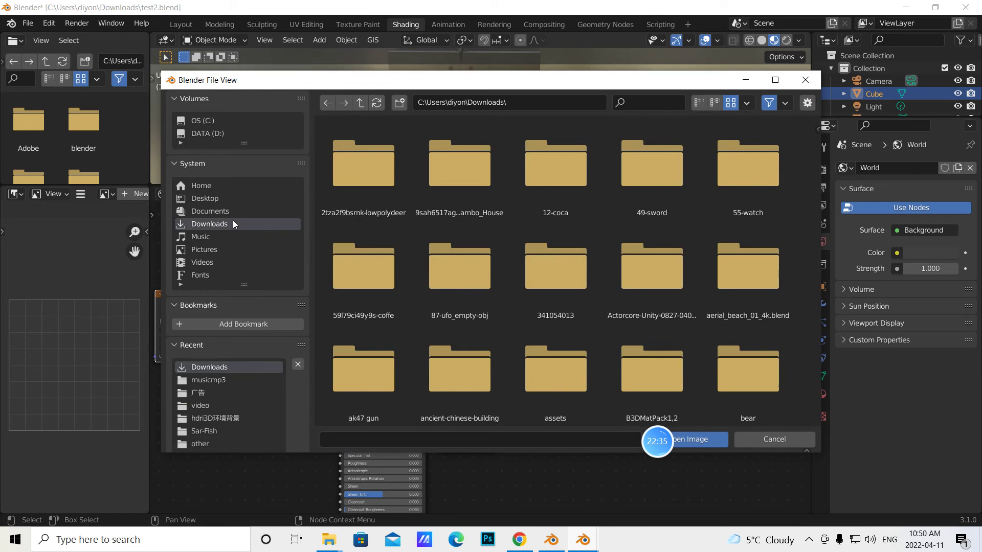
pyautogui.click(219, 212)
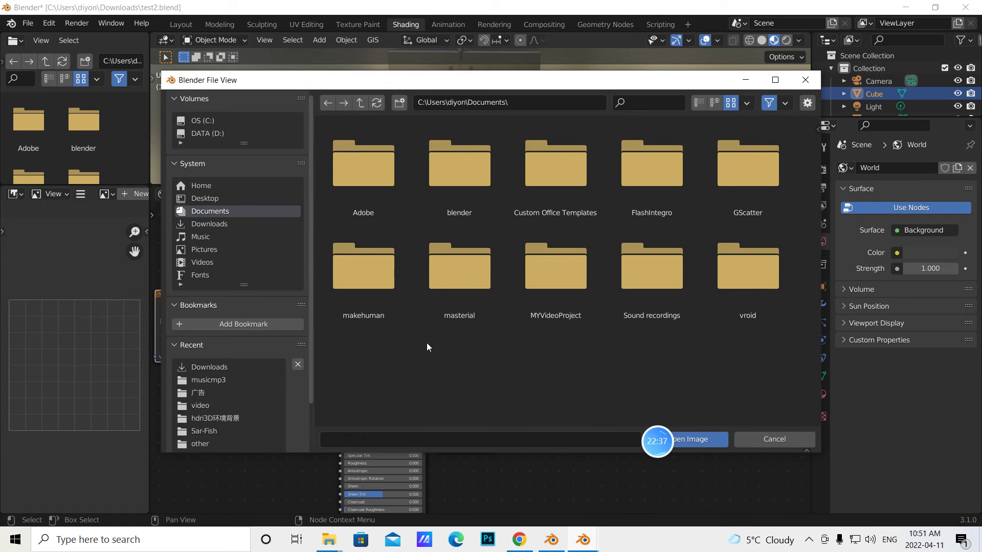
# - Switch to Chrome and open Poly Haven's HDRI library in a new tab
pyautogui.hotkey('alt', 'Tab')
pyautogui.click(621, 17)
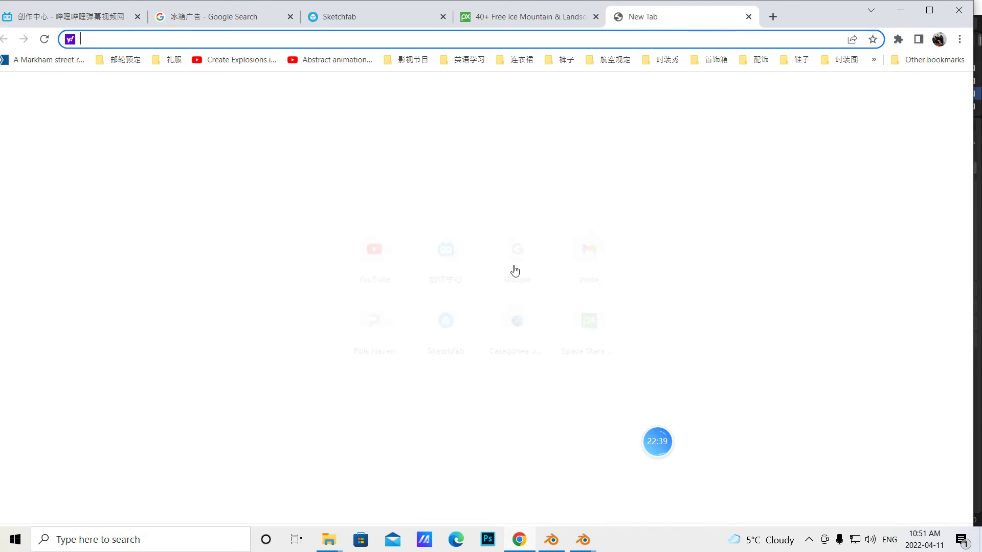
pyautogui.click(375, 325)
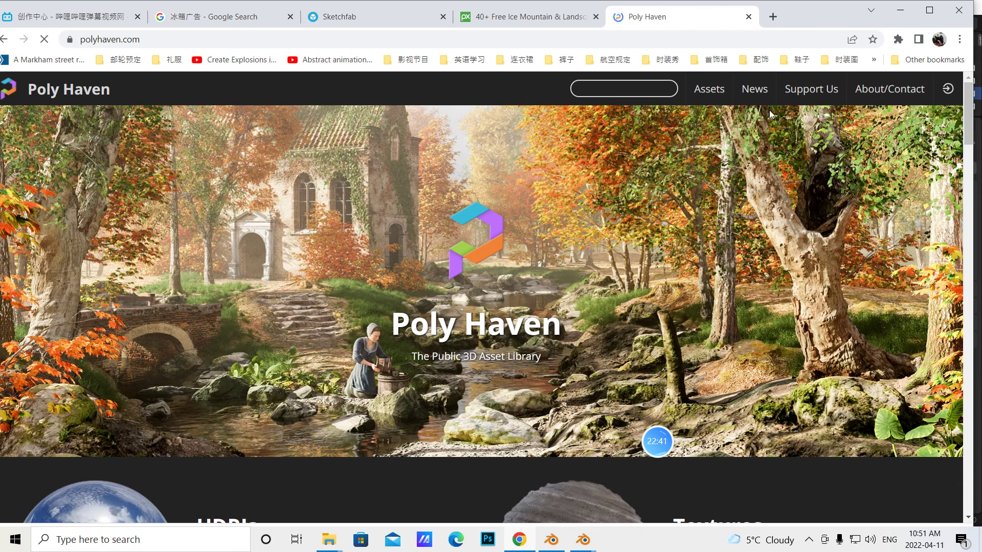
pyautogui.moveTo(708, 89)
pyautogui.click(705, 123)
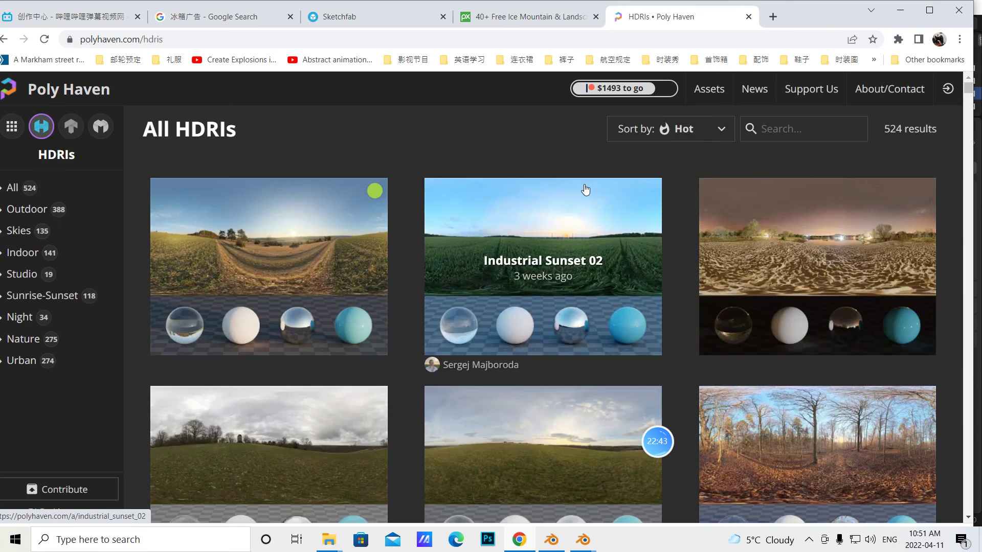
# - Search the HDRIs for "auto" and download Autoshop 01 as a 4K EXR
pyautogui.click(780, 128)
pyautogui.write('auto')
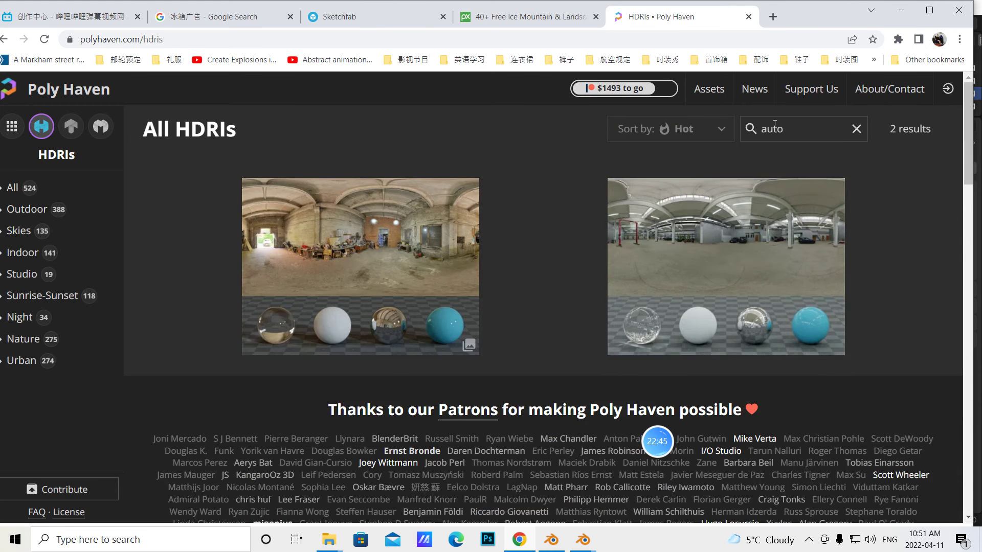
pyautogui.click(762, 257)
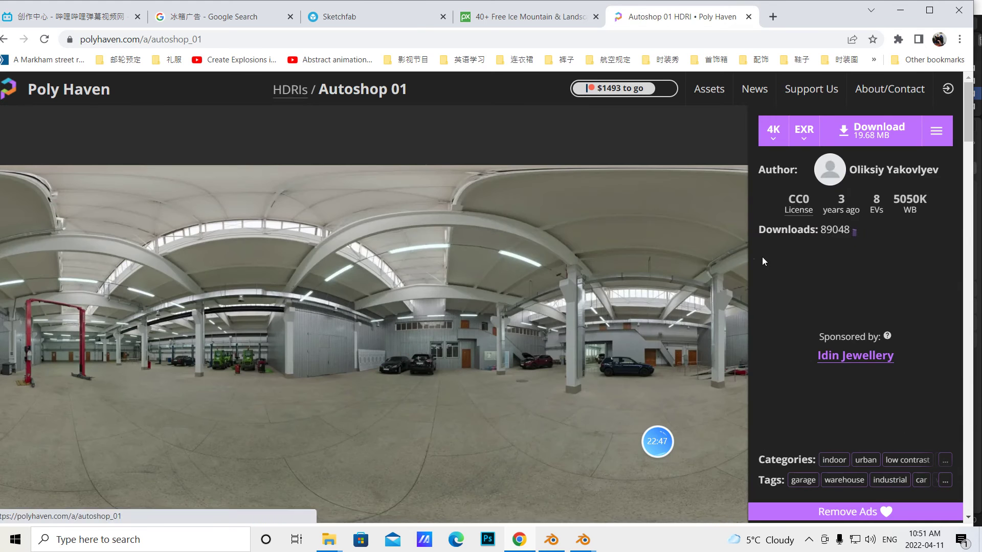
pyautogui.click(847, 130)
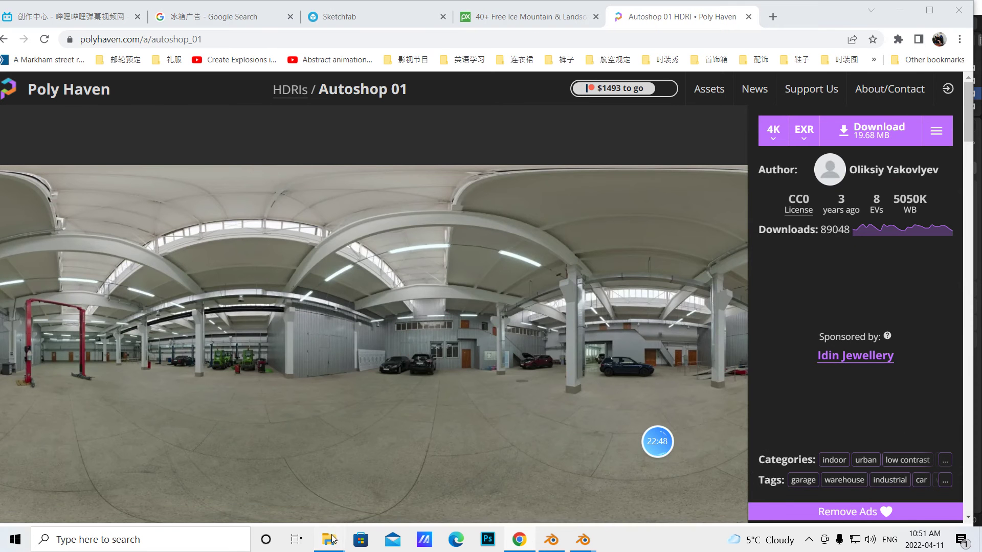
# - Check the Downloads folder in File Explorer for the downloaded Autoshop EXR file
pyautogui.moveTo(329, 539)
pyautogui.click(284, 486)
pyautogui.click(63, 126)
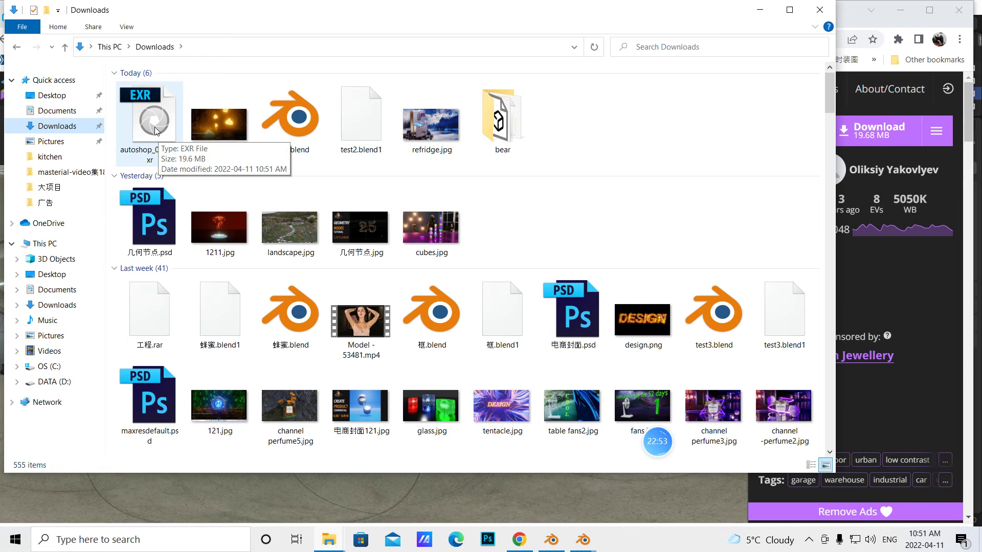
# - Return to Blender's image browser and load autoshop_01_4k.exr from the hdri3D环境背景 folder under Documents\masterial\masterial into the Image Texture node
pyautogui.moveTo(580, 541)
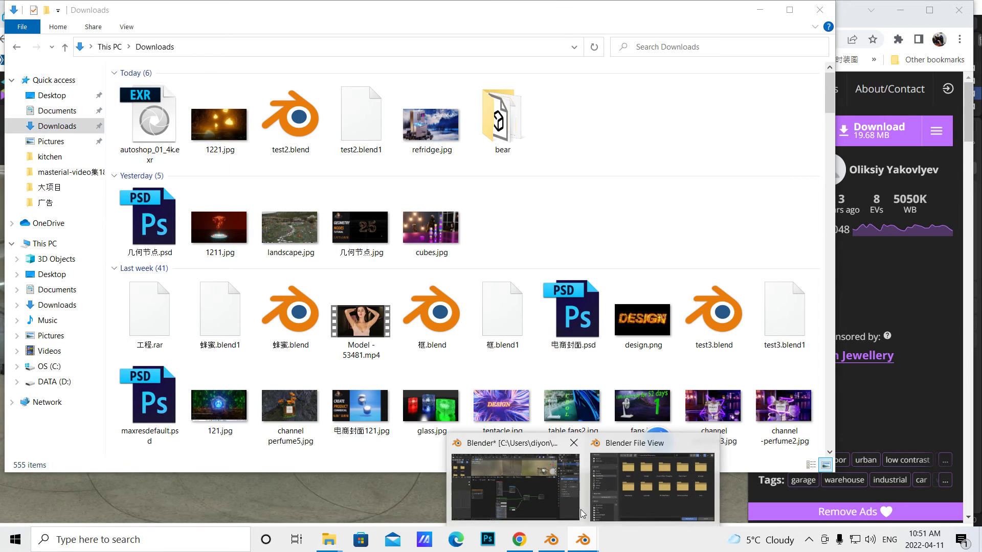
pyautogui.click(610, 493)
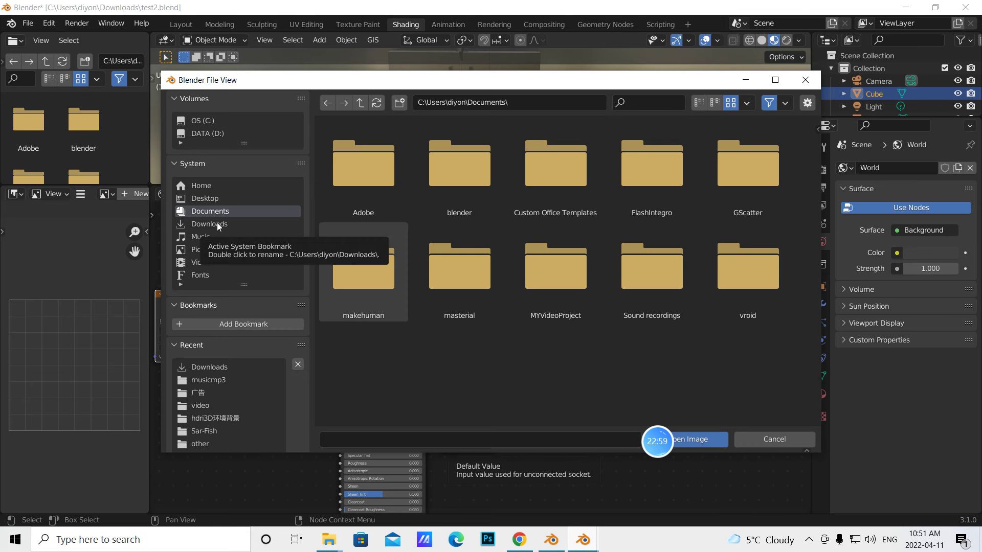
pyautogui.doubleClick(444, 275)
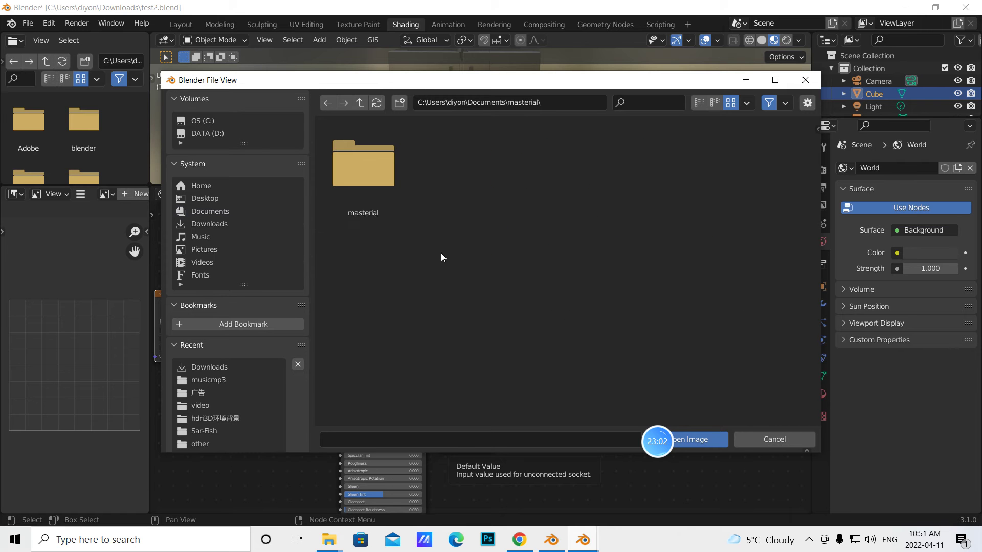
pyautogui.doubleClick(378, 173)
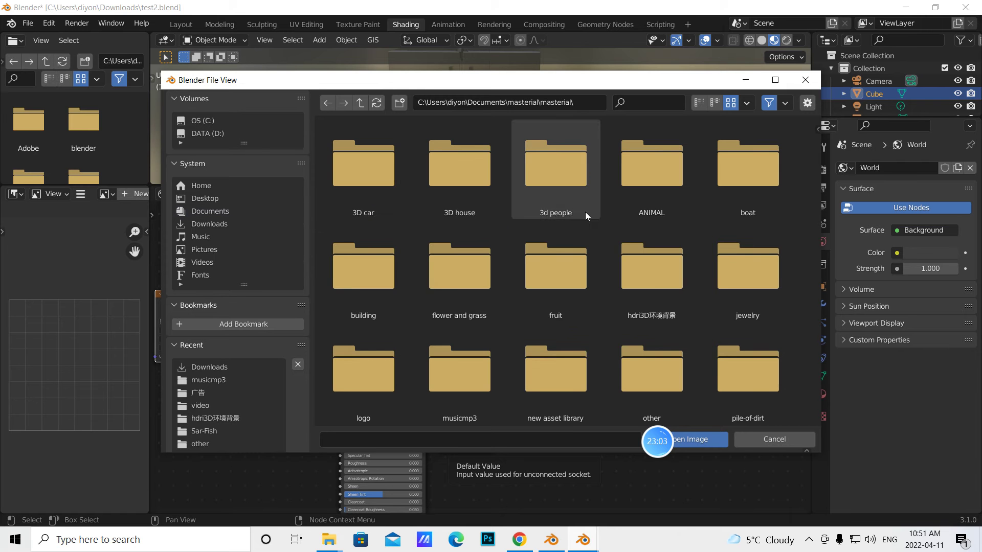
pyautogui.doubleClick(639, 271)
pyautogui.scroll(-2, 567, 250)
pyautogui.click(629, 103)
pyautogui.write('u')
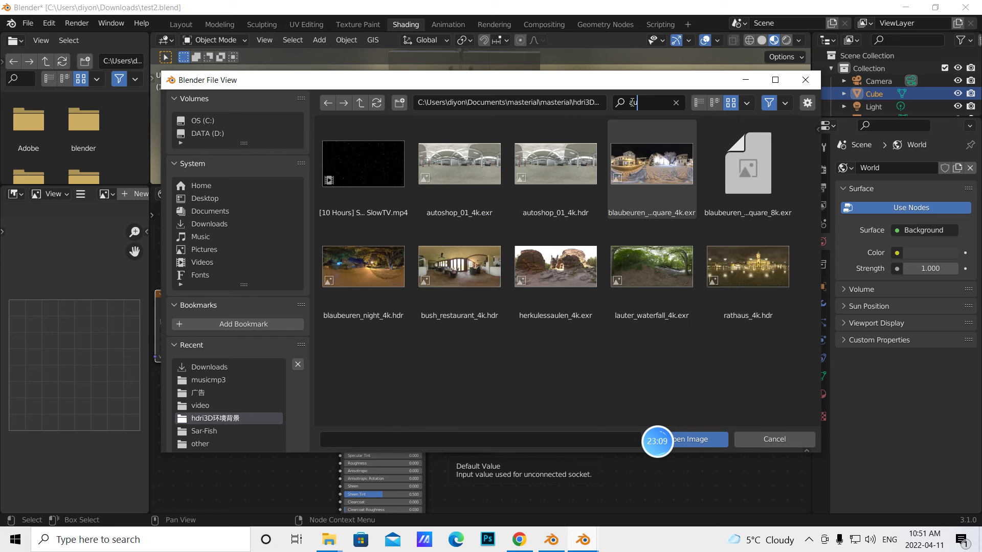
pyautogui.click(459, 165)
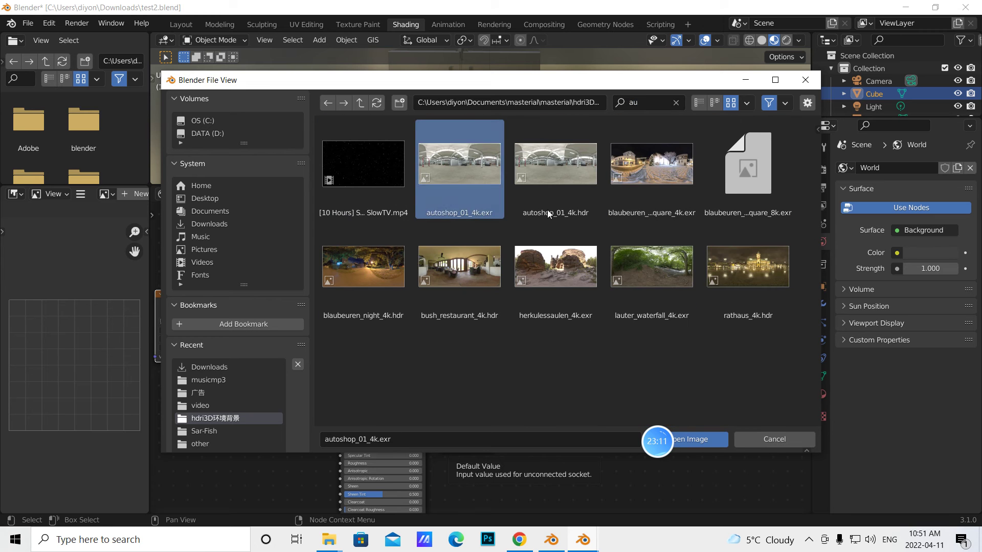
pyautogui.click(704, 440)
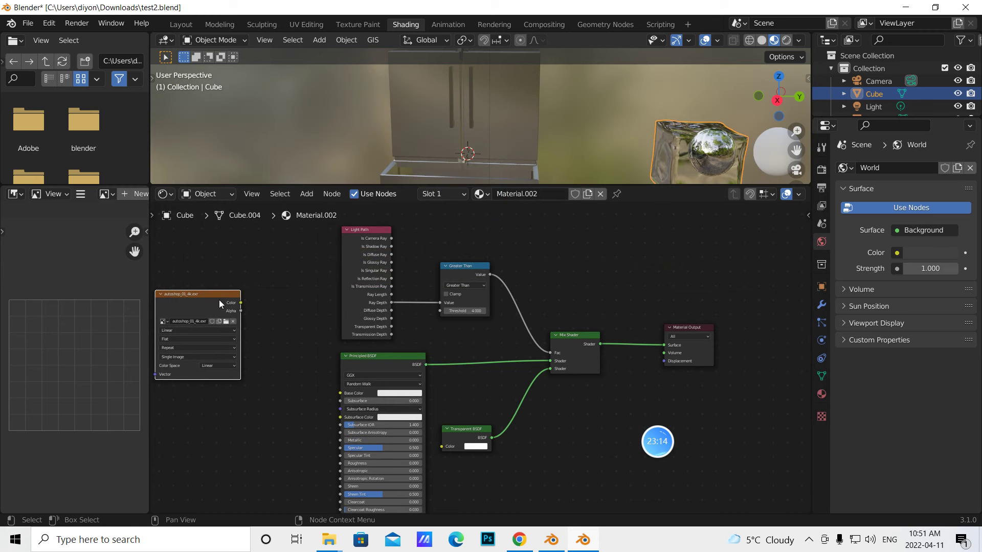
# - Add a Hue/Saturation node beside the image texture and connect the image's Color output to its Color input
pyautogui.click(306, 193)
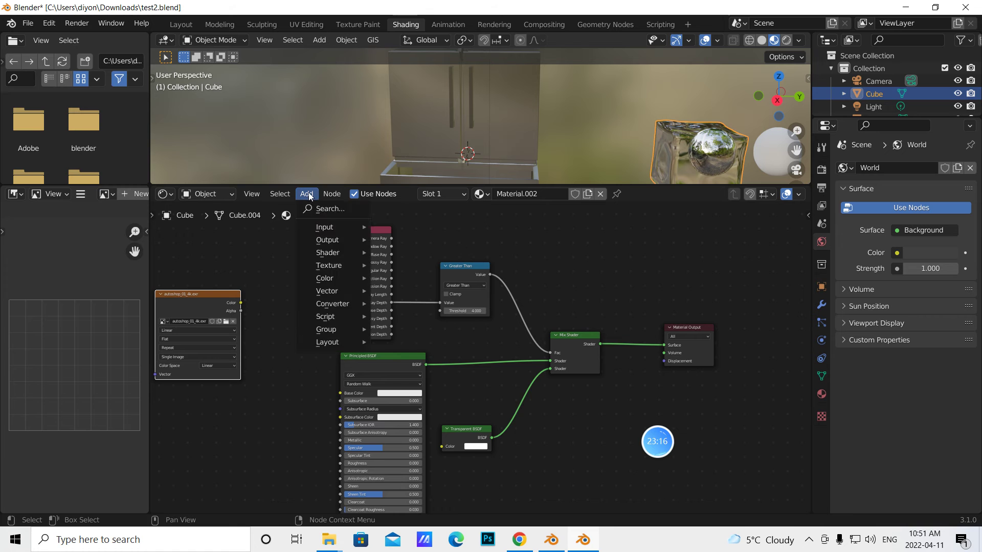
pyautogui.click(319, 210)
pyautogui.write('hue')
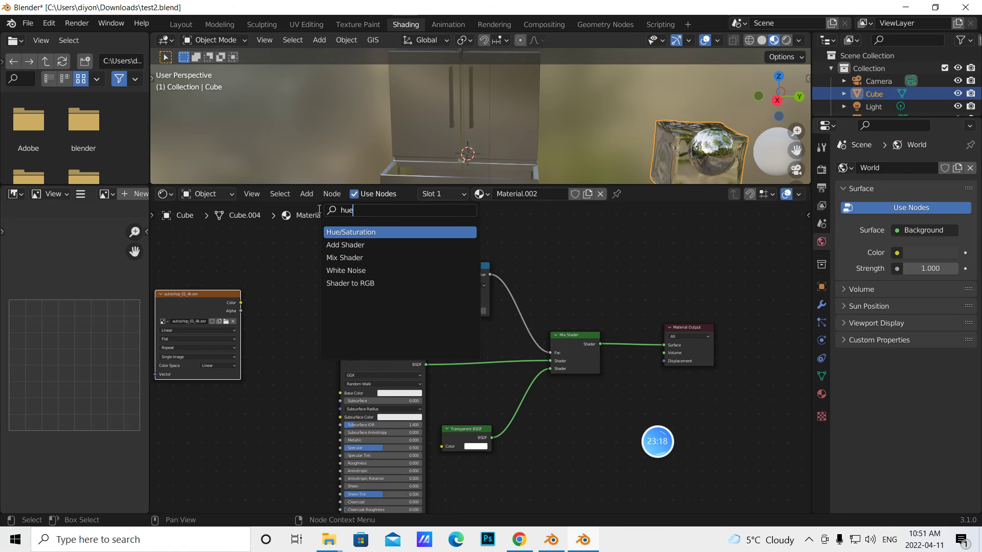
pyautogui.click(354, 232)
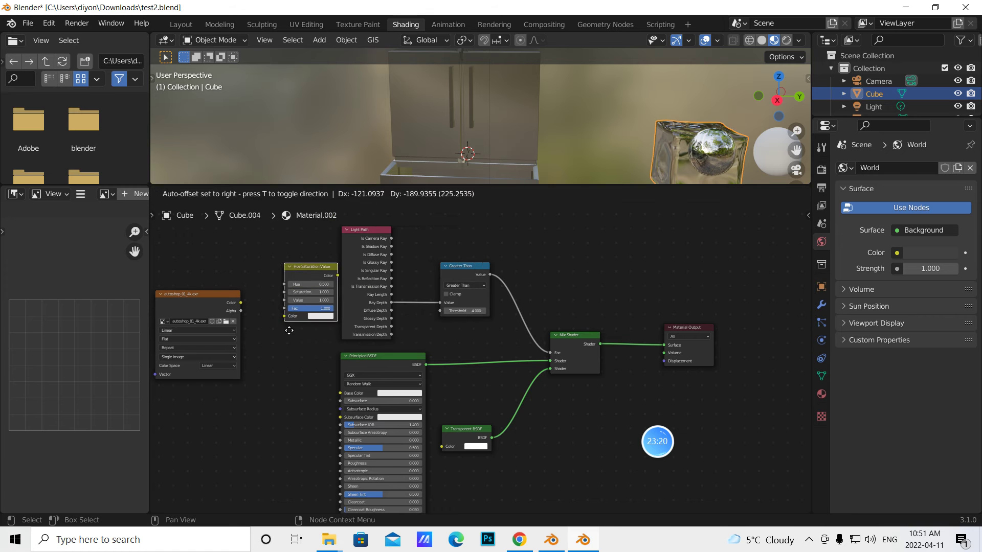
pyautogui.click(276, 406)
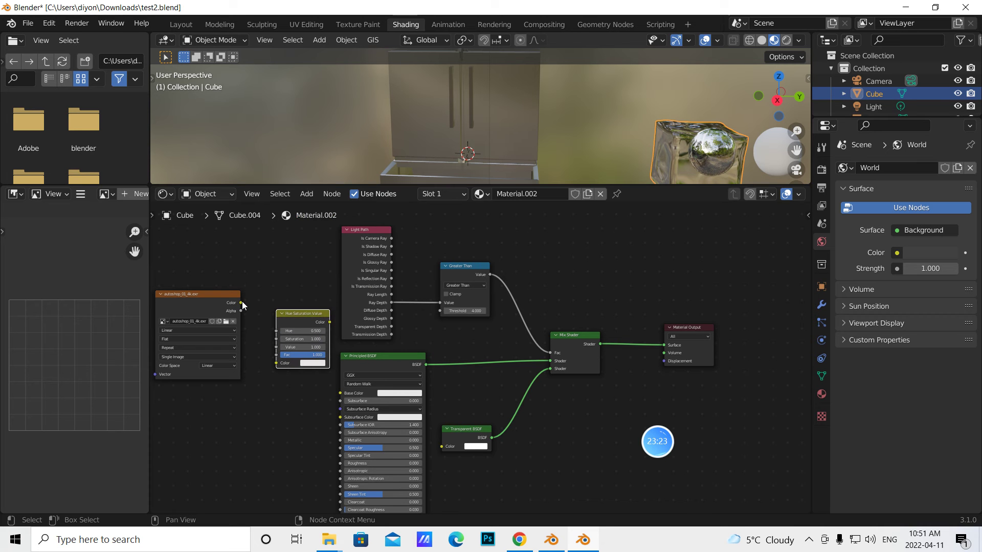
pyautogui.moveTo(241, 302); pyautogui.dragTo(276, 362)
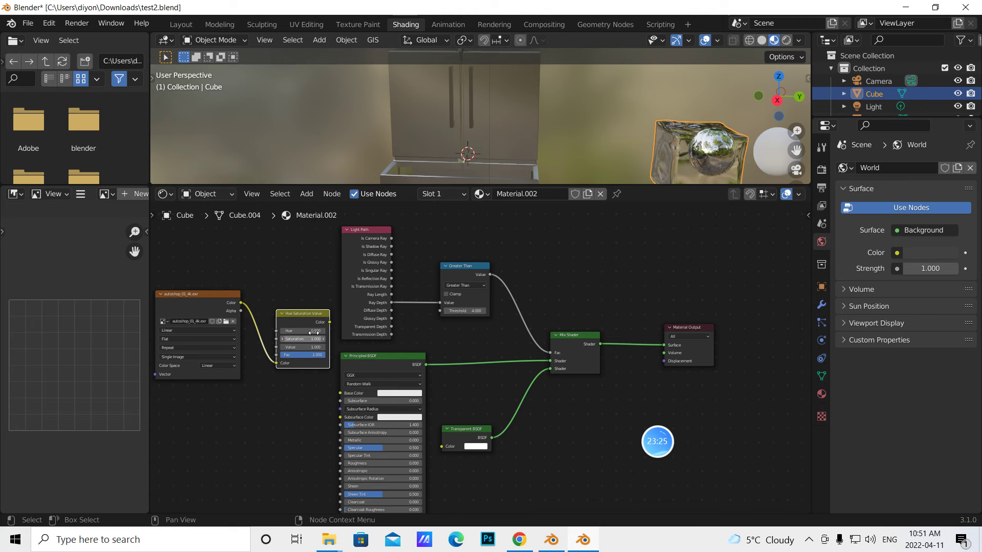
# - Shift the Transparent and Principled BSDF nodes aside and connect the Hue Saturation Value Color output to the Principled Base Color
pyautogui.moveTo(330, 323); pyautogui.dragTo(337, 346)
pyautogui.press('Escape')
pyautogui.moveTo(468, 432); pyautogui.dragTo(536, 449)
pyautogui.moveTo(383, 363); pyautogui.dragTo(426, 362)
pyautogui.moveTo(329, 322); pyautogui.dragTo(383, 391)
pyautogui.scroll(1, 328, 409)
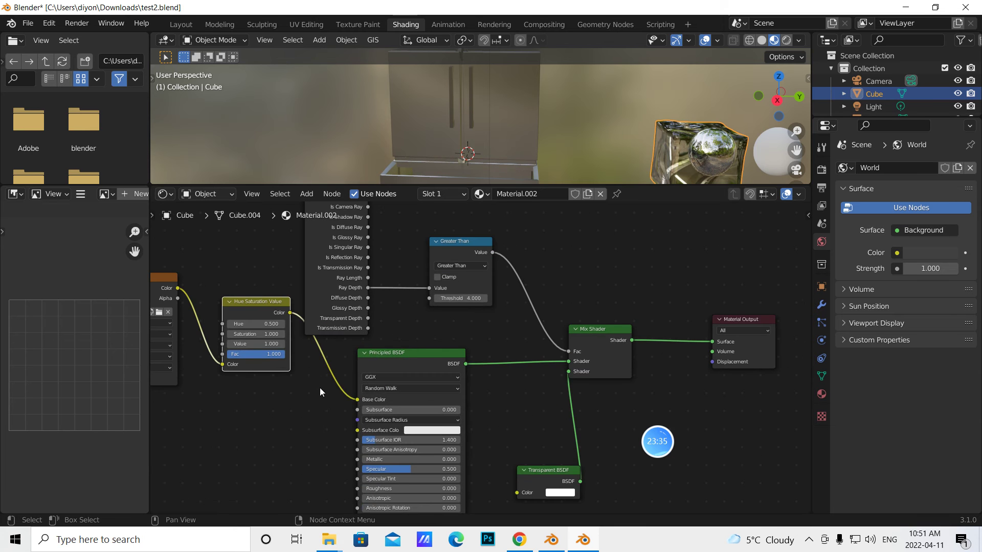
# - Set the Hue Saturation Value node's saturation to 0
pyautogui.doubleClick(267, 334)
pyautogui.write('0')
pyautogui.press('Return')
# - Add a Bump node beside the lower part of the Principled BSDF and connect its Normal output to the shader's Normal input
pyautogui.moveTo(808, 272); pyautogui.dragTo(827, 369)
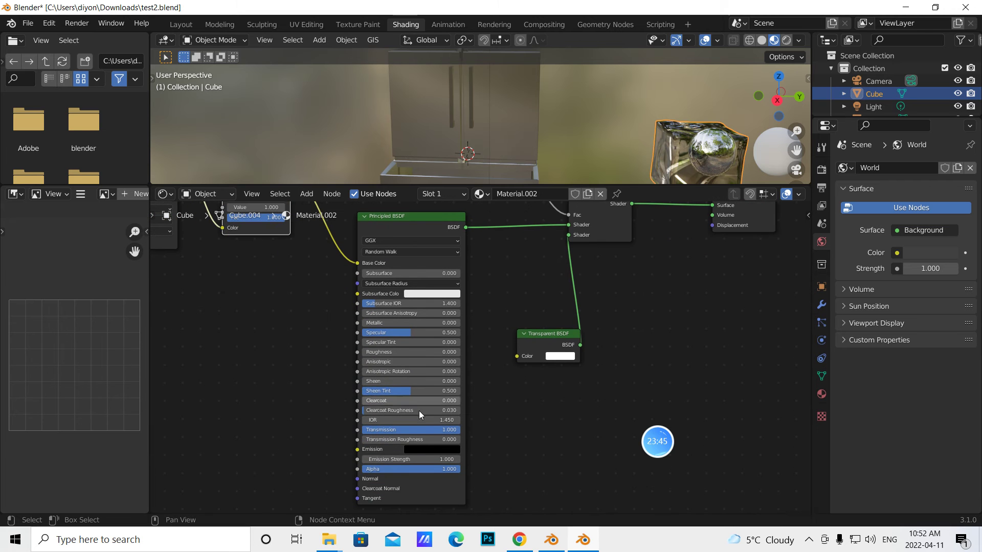
pyautogui.moveTo(395, 510); pyautogui.dragTo(274, 262)
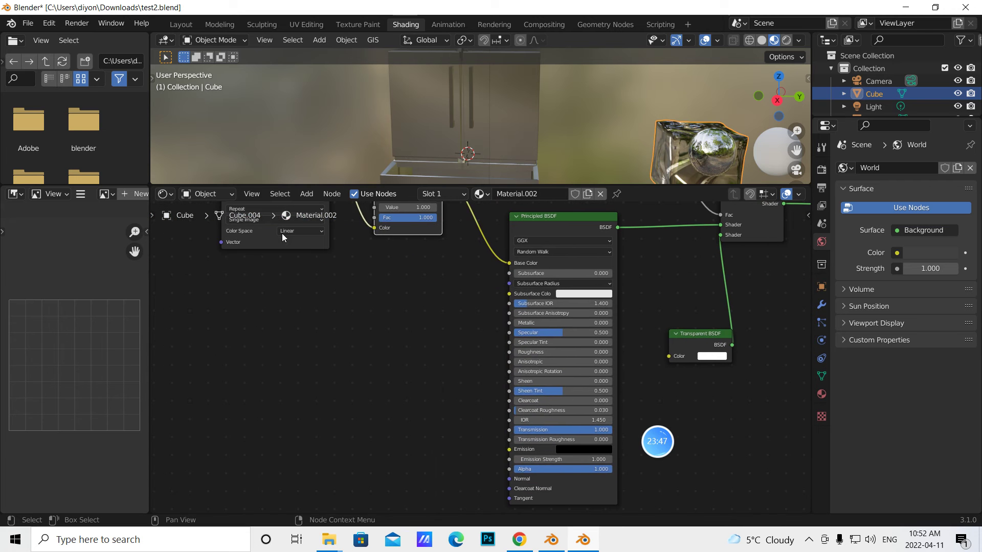
pyautogui.click(304, 196)
pyautogui.click(316, 204)
pyautogui.write('bump')
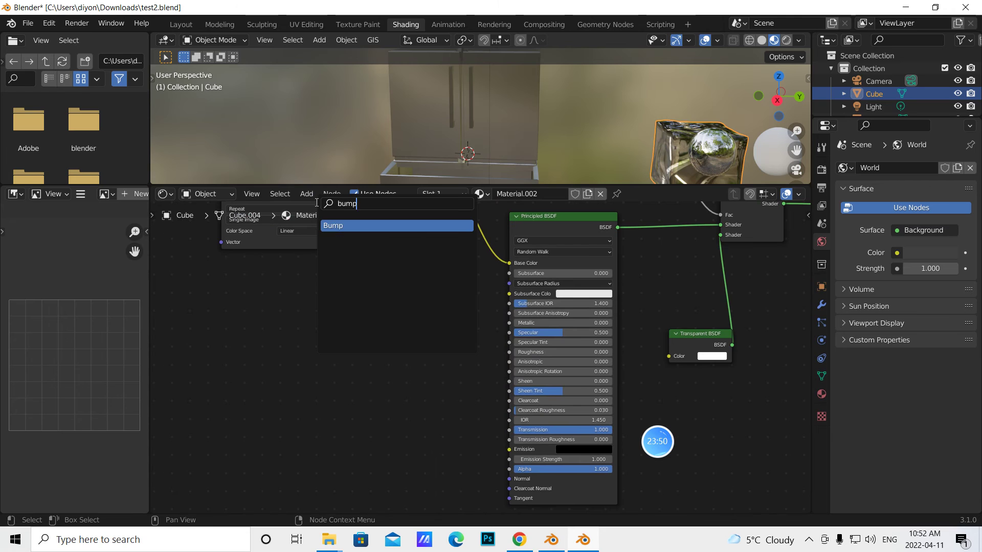
pyautogui.click(339, 225)
pyautogui.click(411, 415)
pyautogui.moveTo(443, 408); pyautogui.dragTo(508, 479)
pyautogui.moveTo(416, 416); pyautogui.dragTo(442, 428)
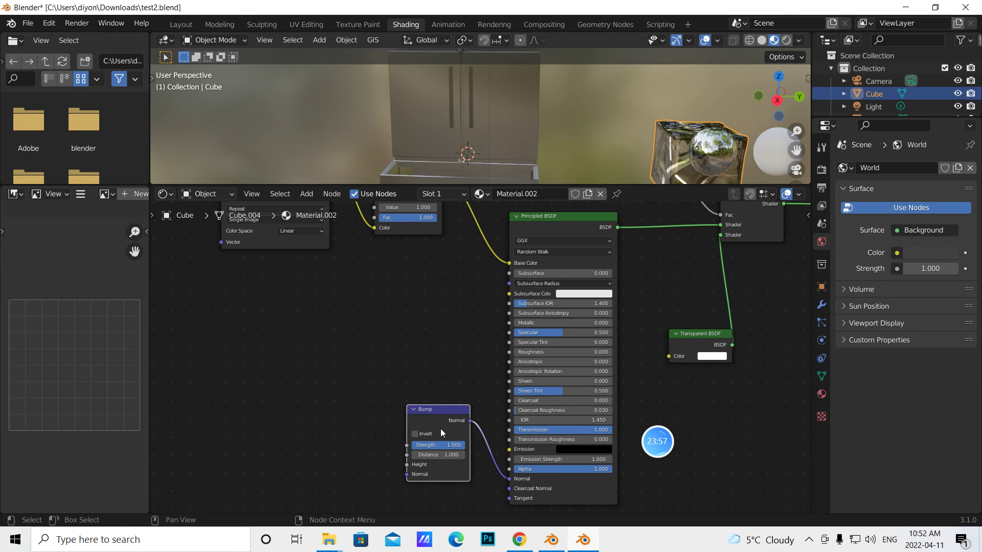
# - Add a ColorRamp node before the Bump node and connect its Color output to the Bump Height input
pyautogui.click(305, 193)
pyautogui.click(317, 206)
pyautogui.write('color')
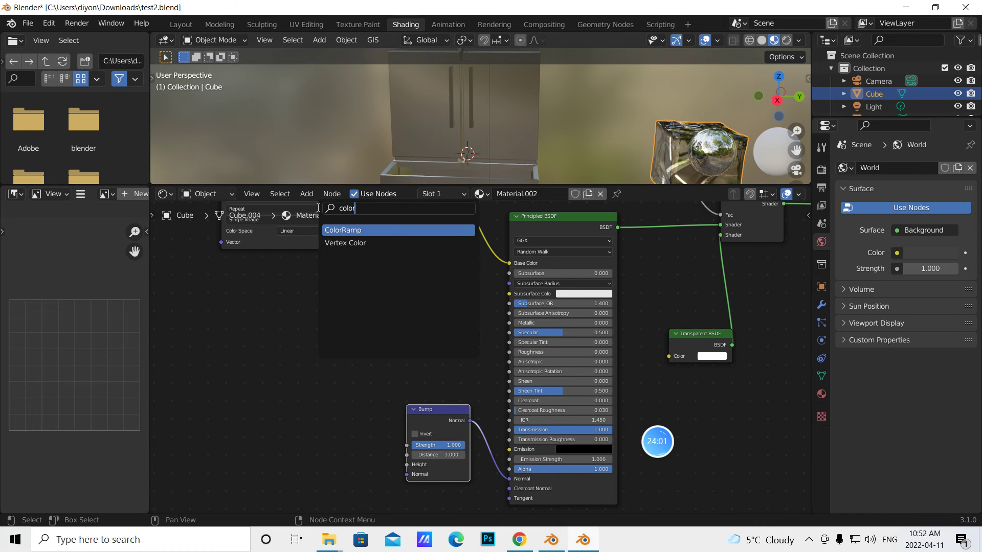
pyautogui.click(359, 229)
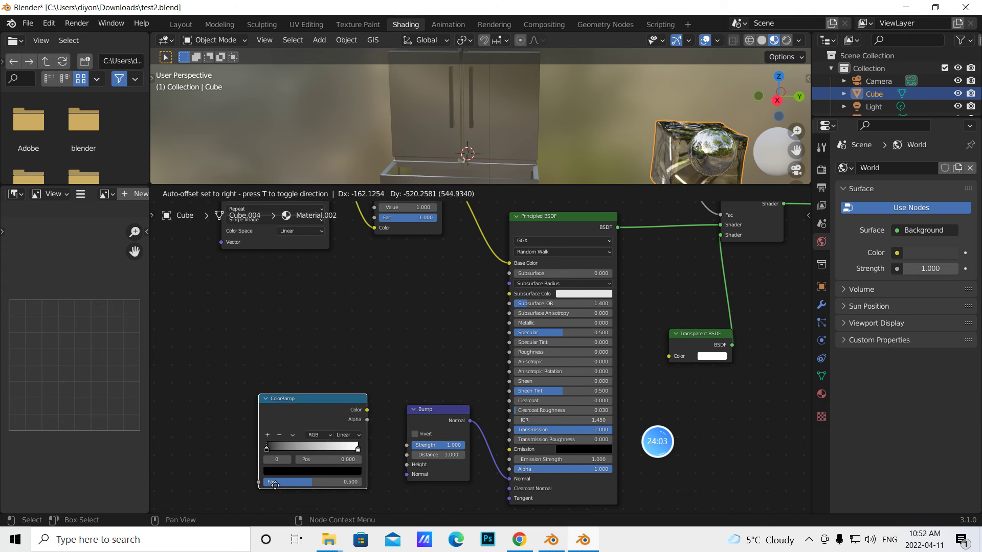
pyautogui.click(274, 485)
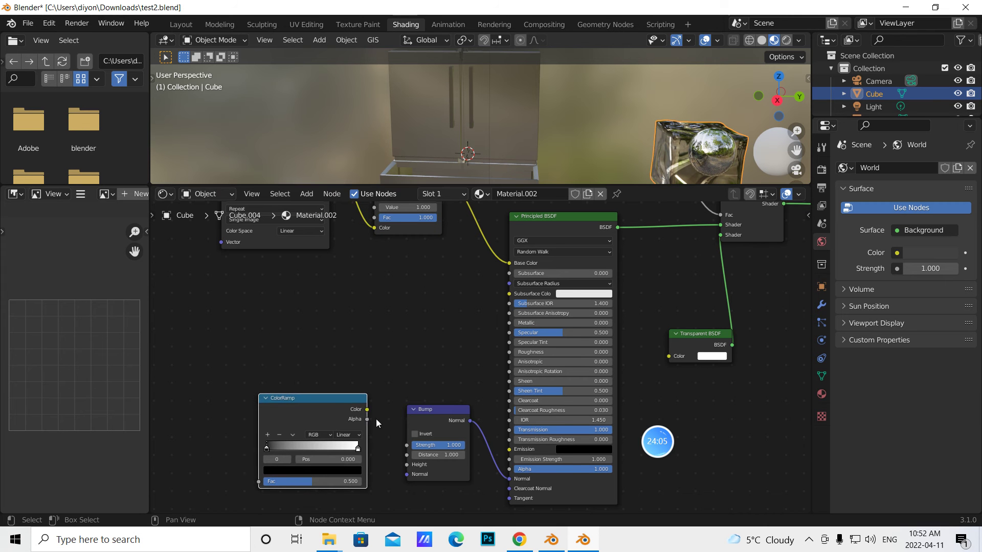
pyautogui.moveTo(366, 409); pyautogui.dragTo(406, 464)
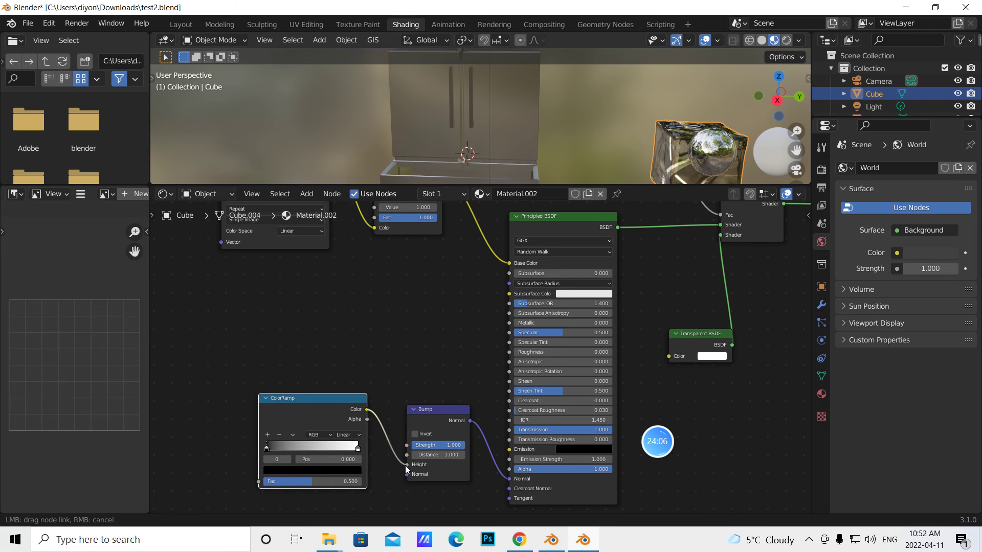
# - Set the Bump node's strength to 0.01 and its distance to 0.006
pyautogui.click(429, 444)
pyautogui.press('BackSpace')
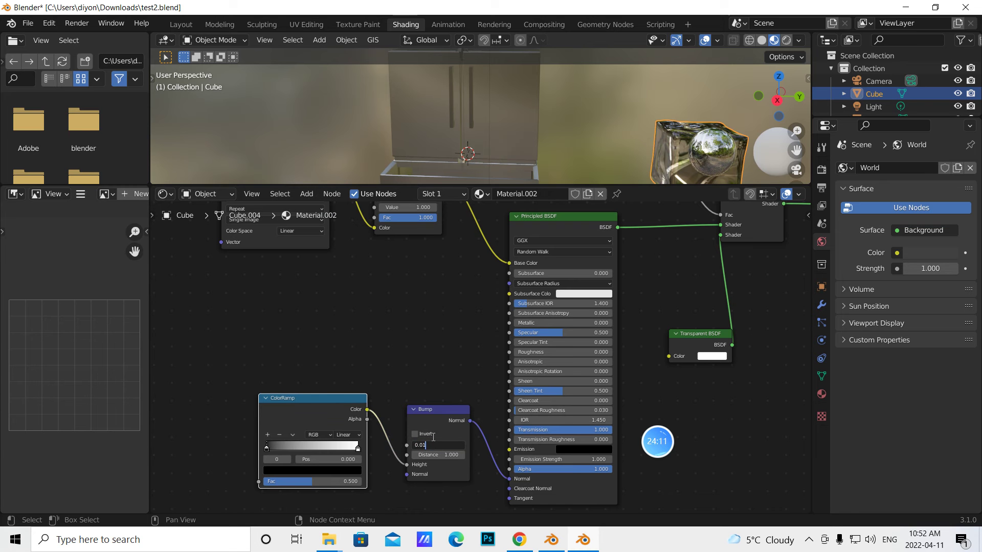
pyautogui.write('0.01')
pyautogui.press('Return')
pyautogui.click(437, 454)
pyautogui.write('0.006')
pyautogui.press('Return')
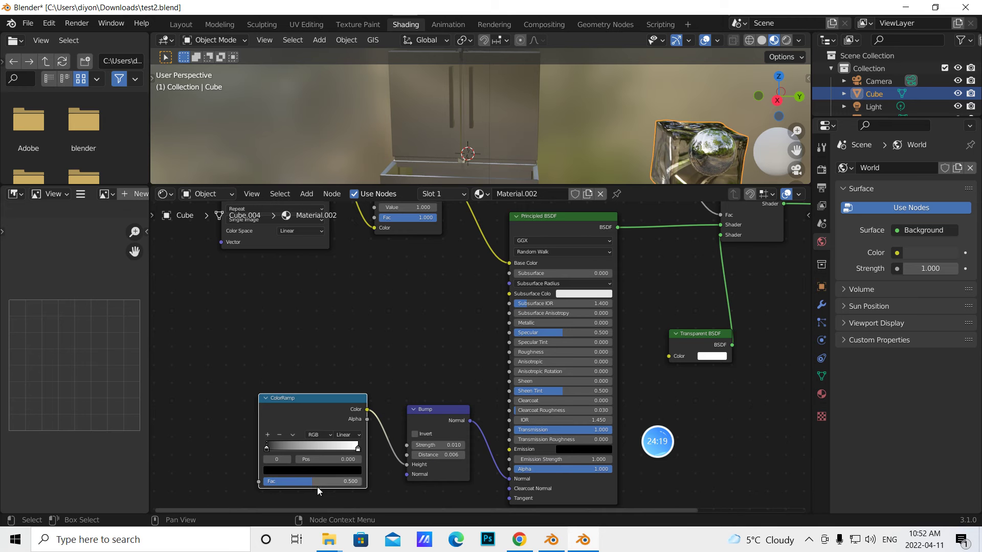
# - Position the ColorRamp's black stop at 0.112 and its white stop at 0.863
pyautogui.click(333, 459)
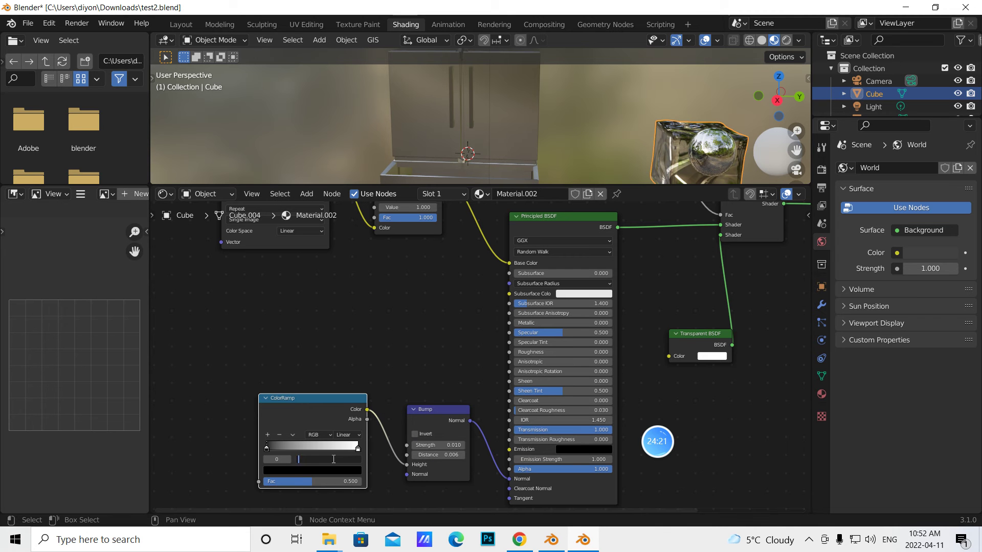
pyautogui.write('0.112')
pyautogui.press('Return')
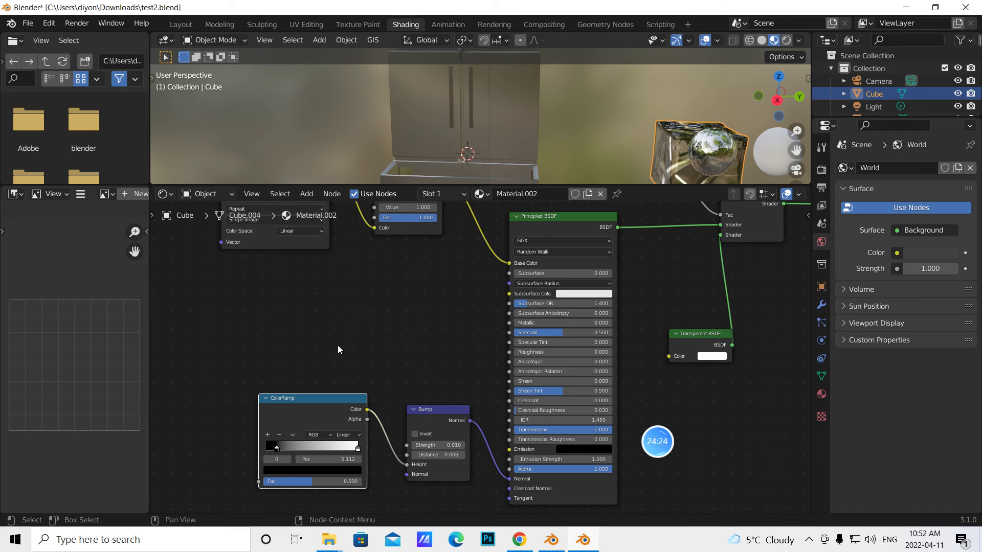
pyautogui.click(358, 448)
pyautogui.click(342, 459)
pyautogui.press('BackSpace')
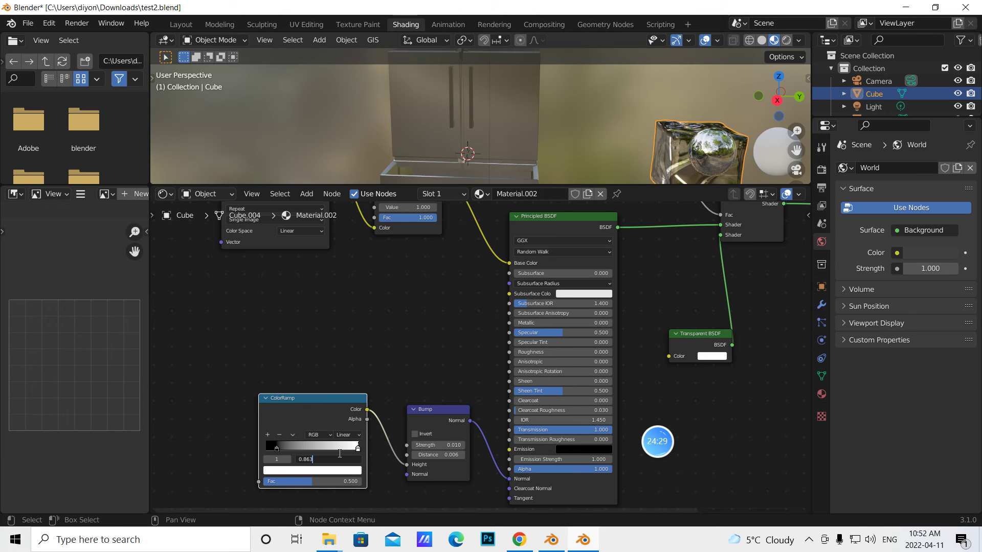
pyautogui.press('Return')
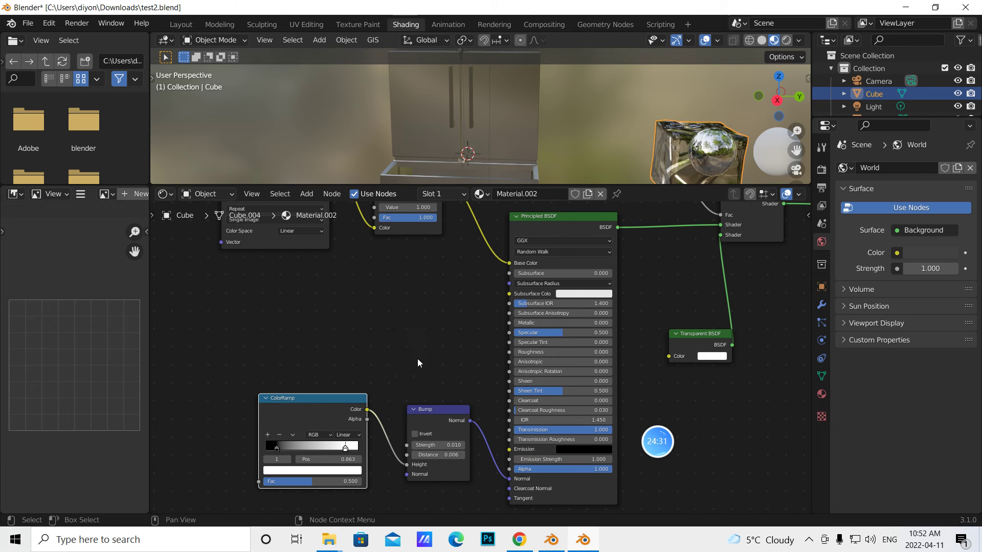
# - Add a Noise Texture node before the ColorRamp and connect its Color output to the ramp's Fac input
pyautogui.click(307, 194)
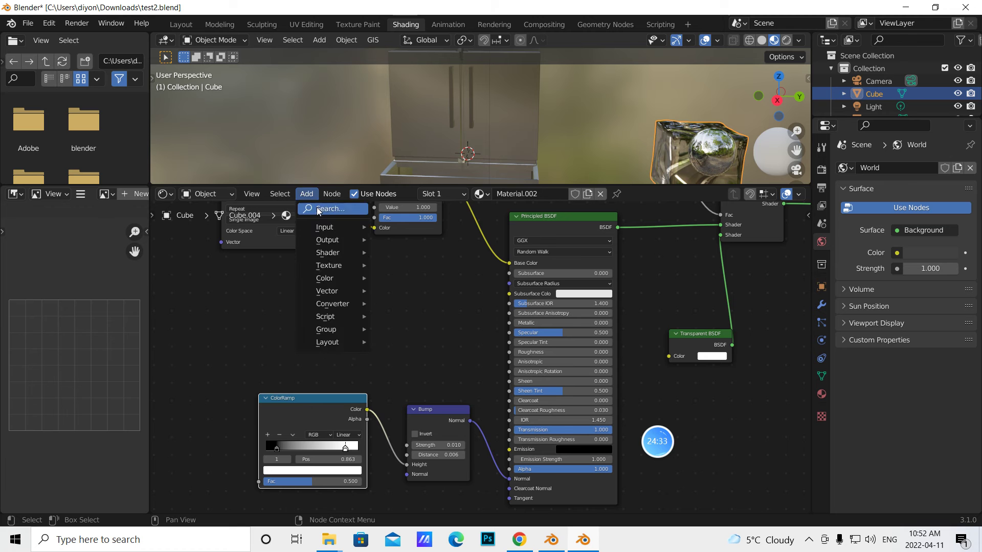
pyautogui.click(316, 206)
pyautogui.write('noise')
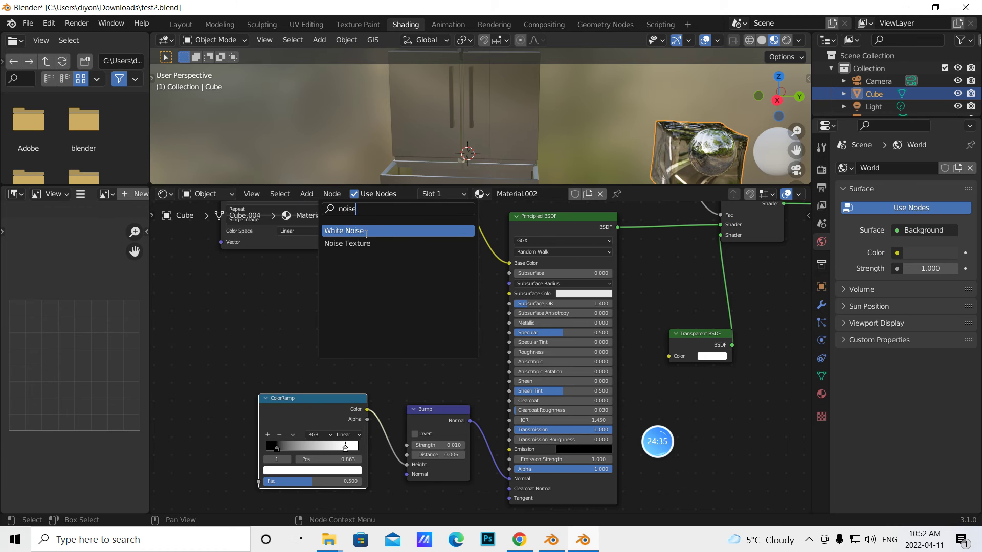
pyautogui.click(347, 243)
pyautogui.click(249, 425)
pyautogui.moveTo(242, 404); pyautogui.dragTo(263, 482)
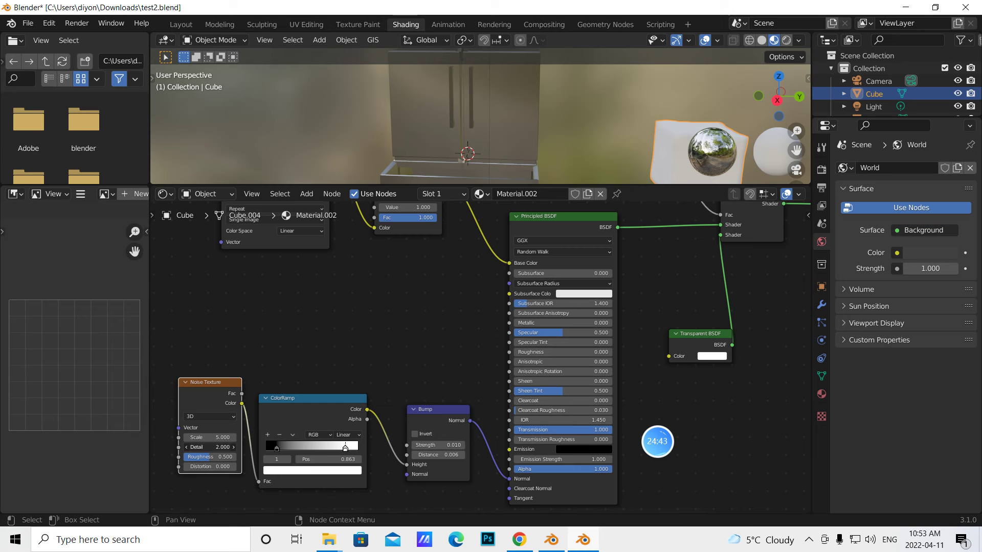
# - Set the Noise Texture's detail to 20
pyautogui.moveTo(210, 447); pyautogui.dragTo(246, 447)
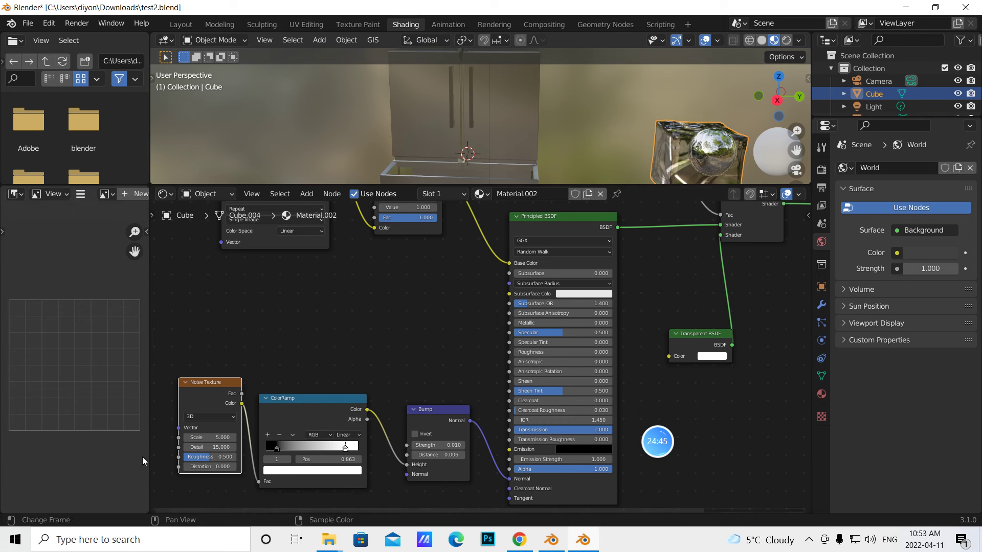
pyautogui.click(210, 447)
pyautogui.press('BackSpace')
pyautogui.write('20')
pyautogui.press('Return')
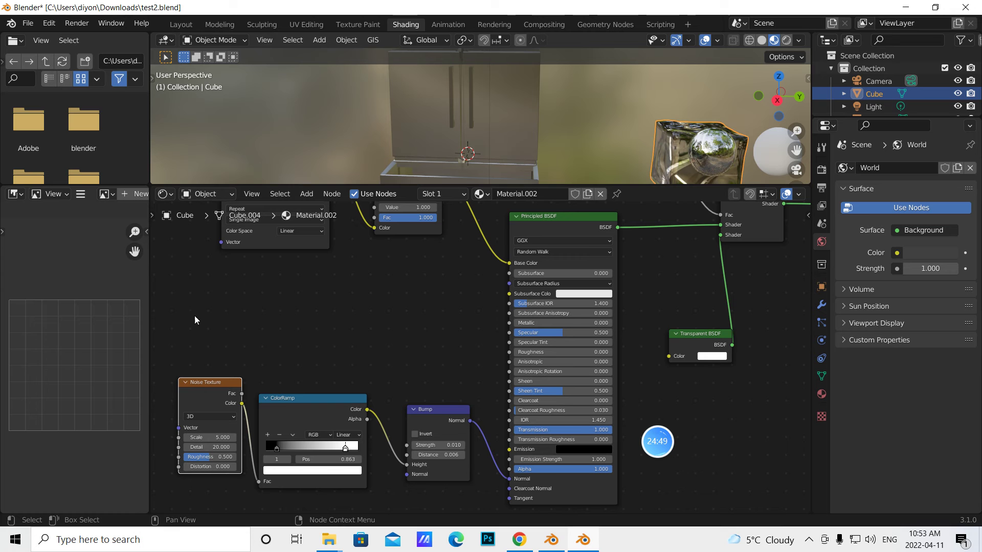
# - Open the add-on preferences and search the add-ons for "node"
pyautogui.click(49, 23)
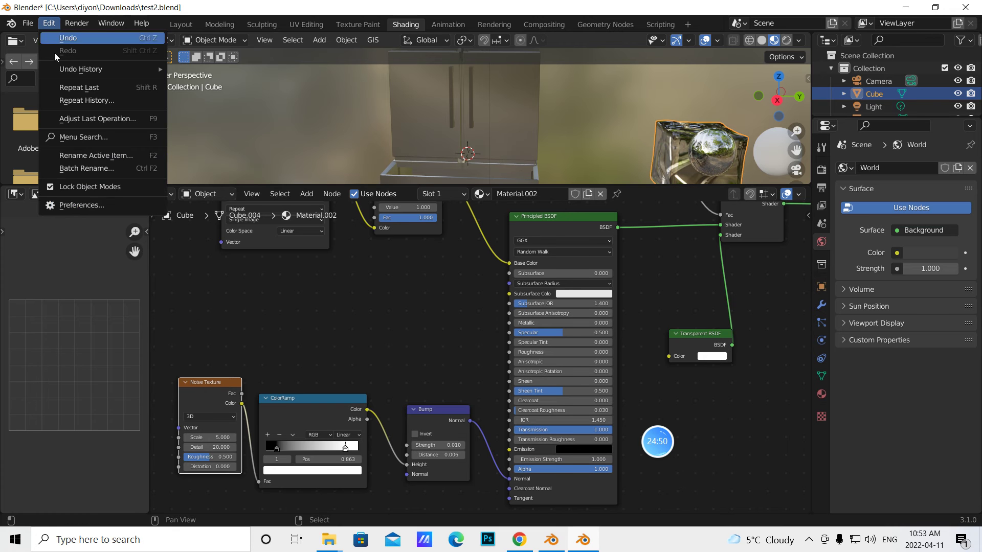
pyautogui.click(72, 205)
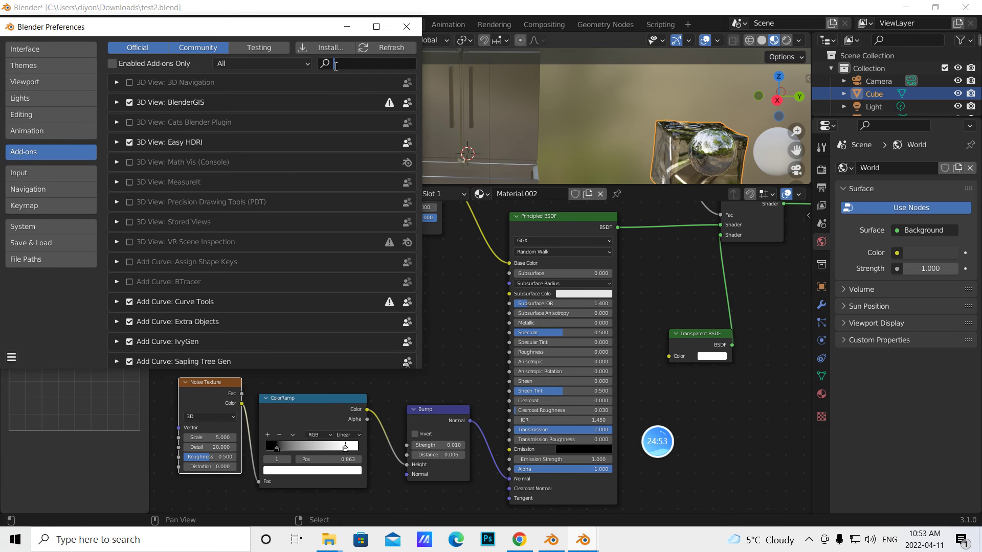
pyautogui.write('node')
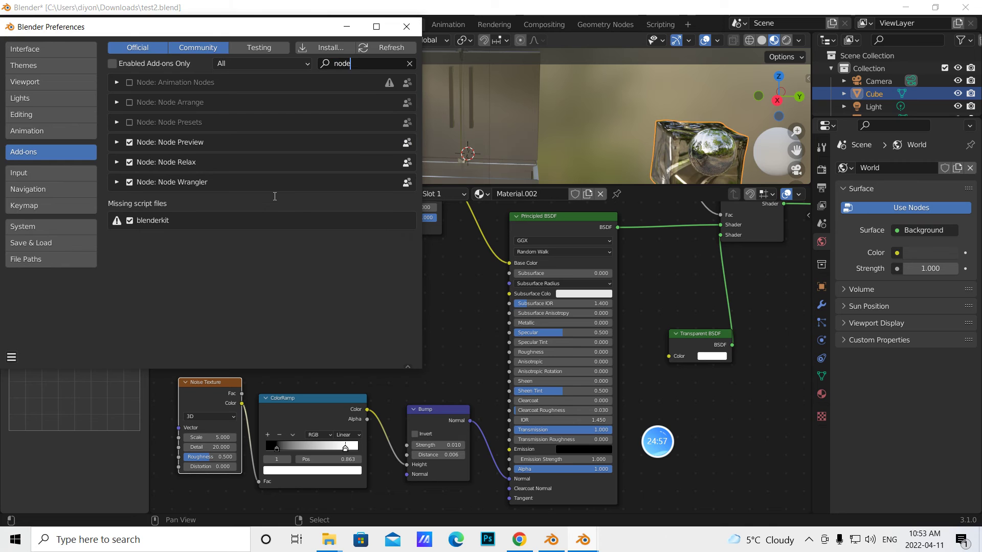
# - Search the add-ons for "image" and close the preferences
pyautogui.press('BackSpace')
pyautogui.press('BackSpace')
pyautogui.press('BackSpace')
pyautogui.press('BackSpace')
pyautogui.write('image')
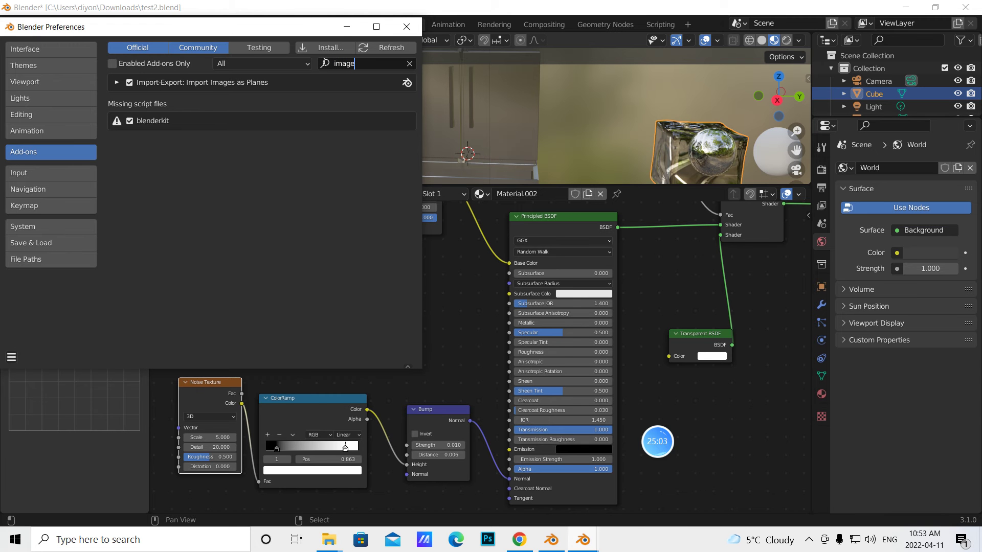
pyautogui.click(406, 27)
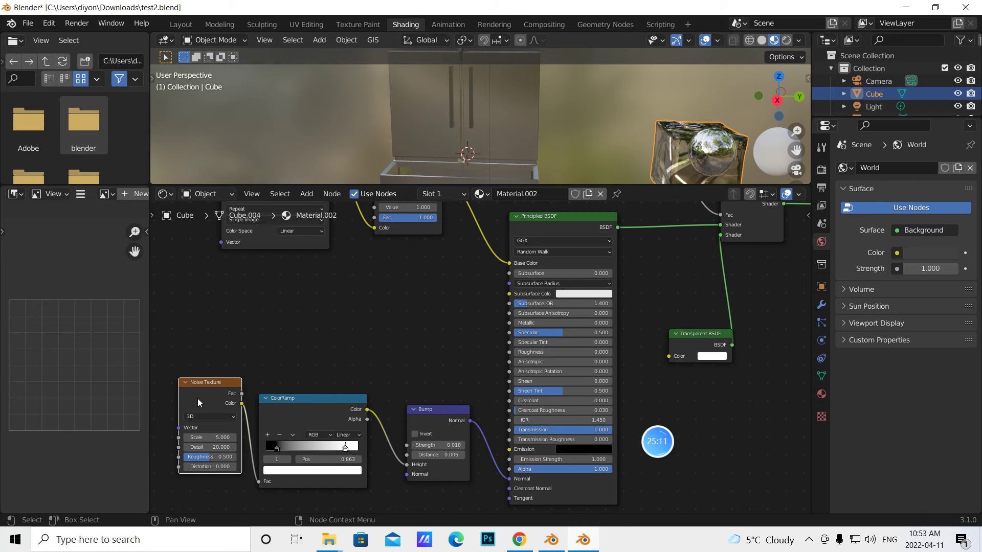
# - Add Mapping and Texture Coordinate nodes ahead of the Noise Texture and place them in front of it
pyautogui.hotkey('ctrl', 't')
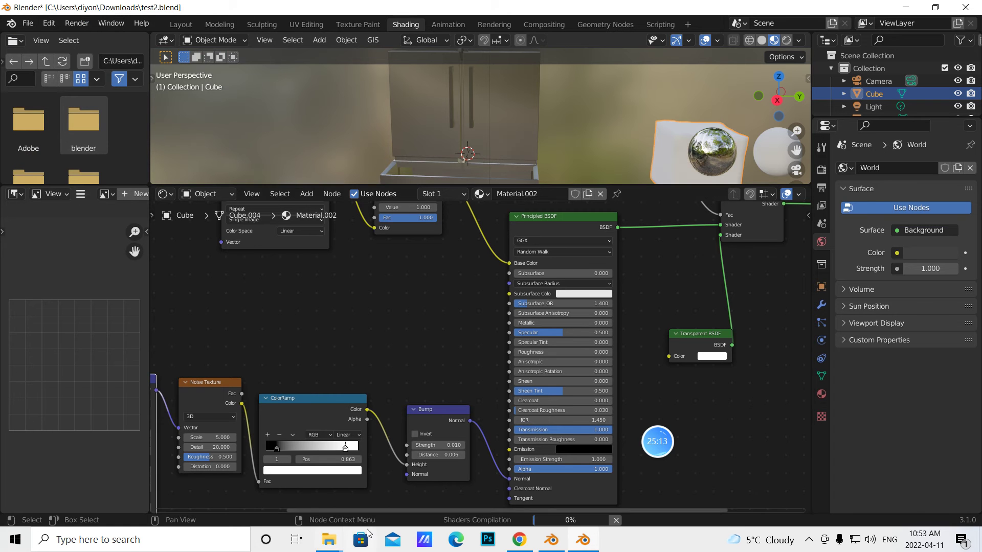
pyautogui.moveTo(360, 511); pyautogui.dragTo(191, 492)
pyautogui.press('g')
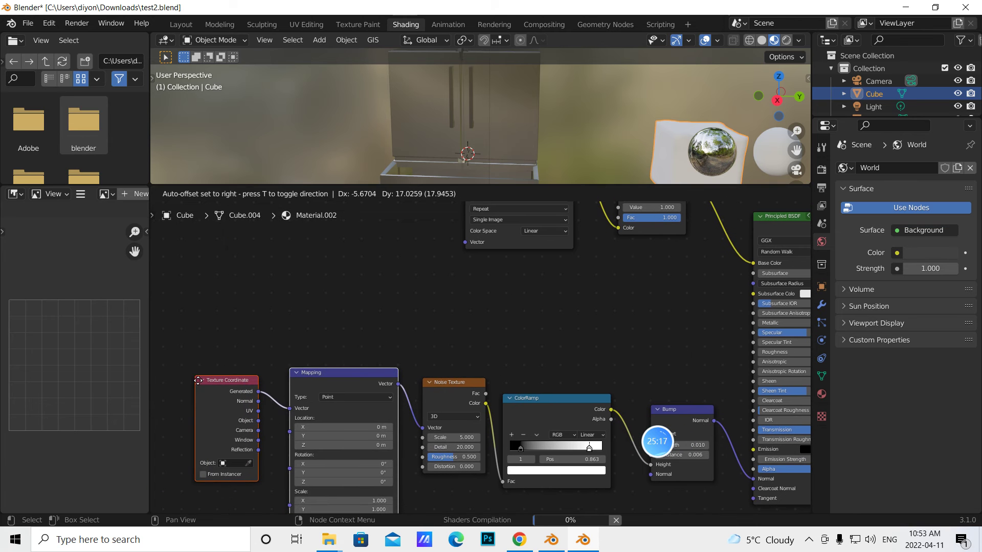
pyautogui.click(171, 399)
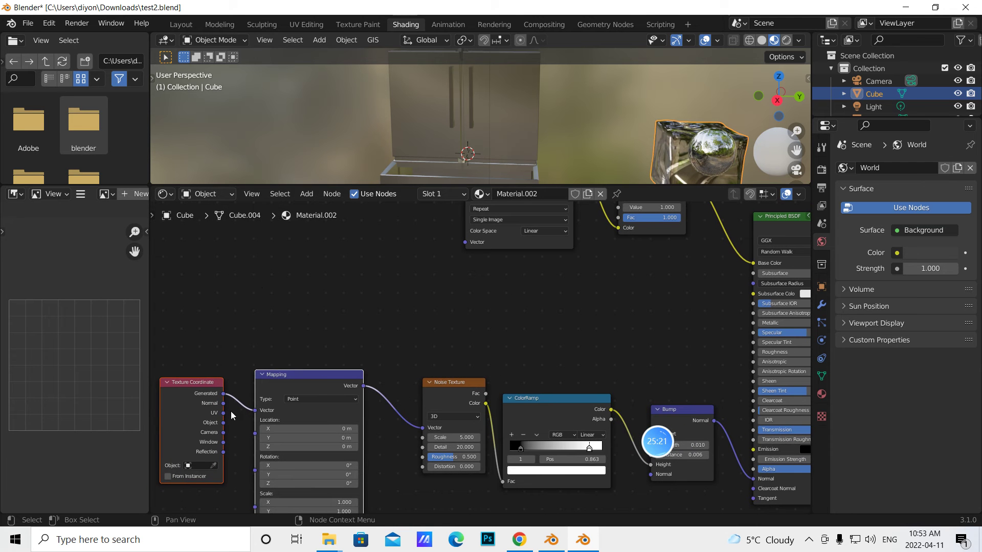
# - Connect the Object coordinates to the Mapping node's Vector and the Reflection coordinates to the autoshop_01_4k image texture's Vector
pyautogui.moveTo(223, 422); pyautogui.dragTo(255, 410)
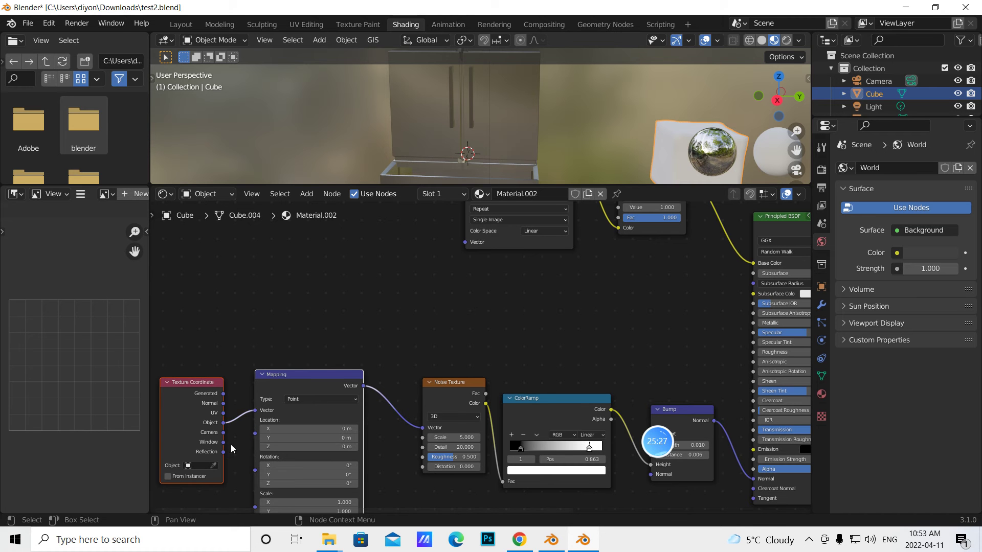
pyautogui.moveTo(521, 245); pyautogui.dragTo(466, 311)
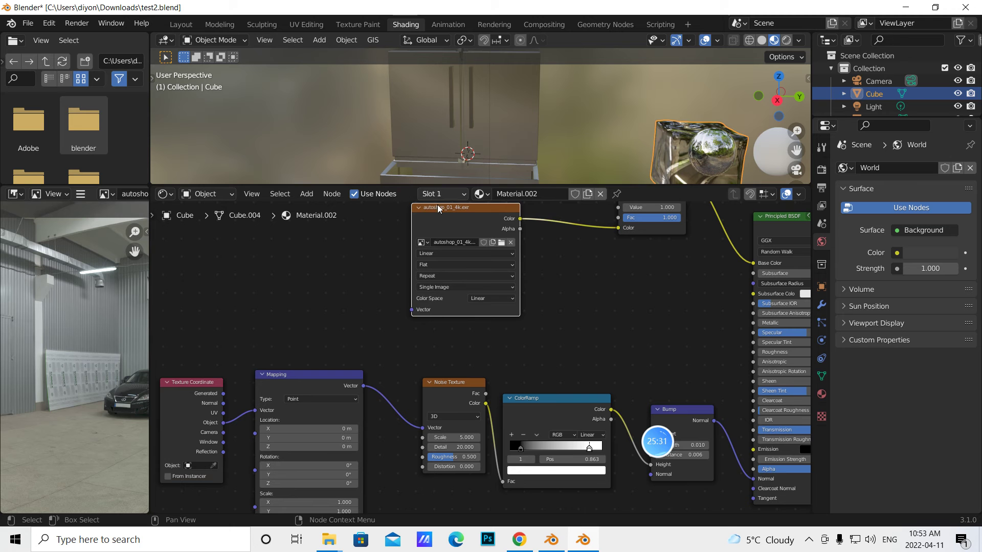
pyautogui.moveTo(223, 452); pyautogui.dragTo(411, 310)
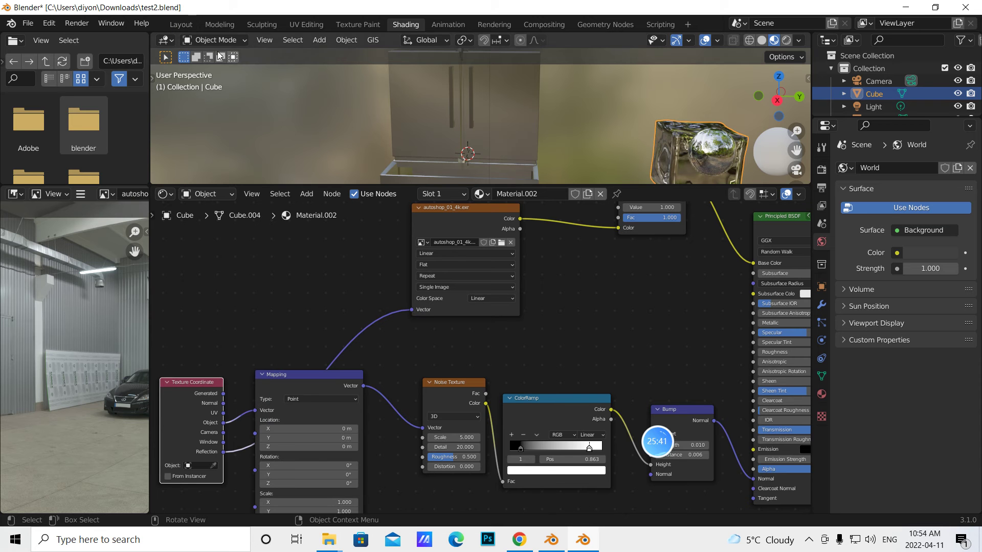
# - Switch to the Layout workspace and save the file
pyautogui.click(175, 25)
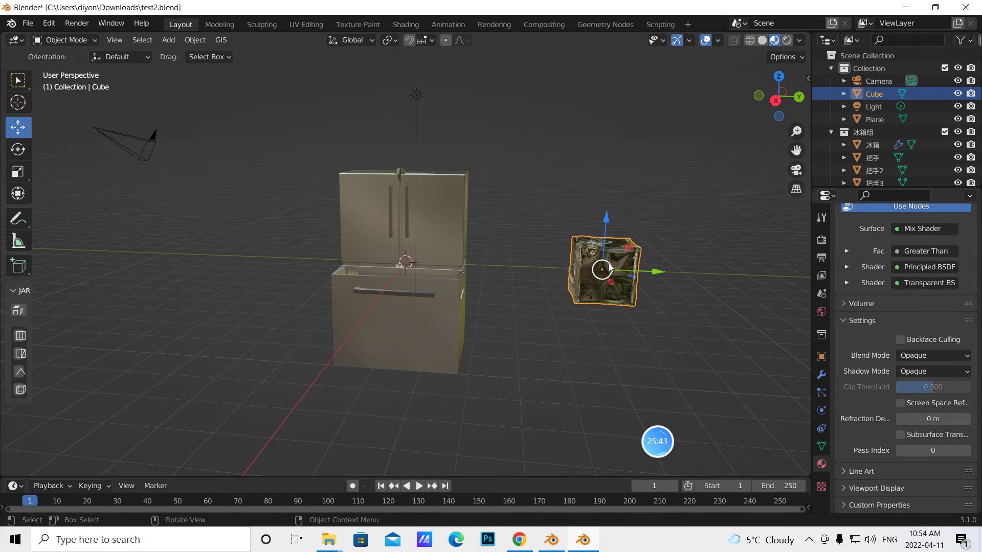
pyautogui.click(28, 23)
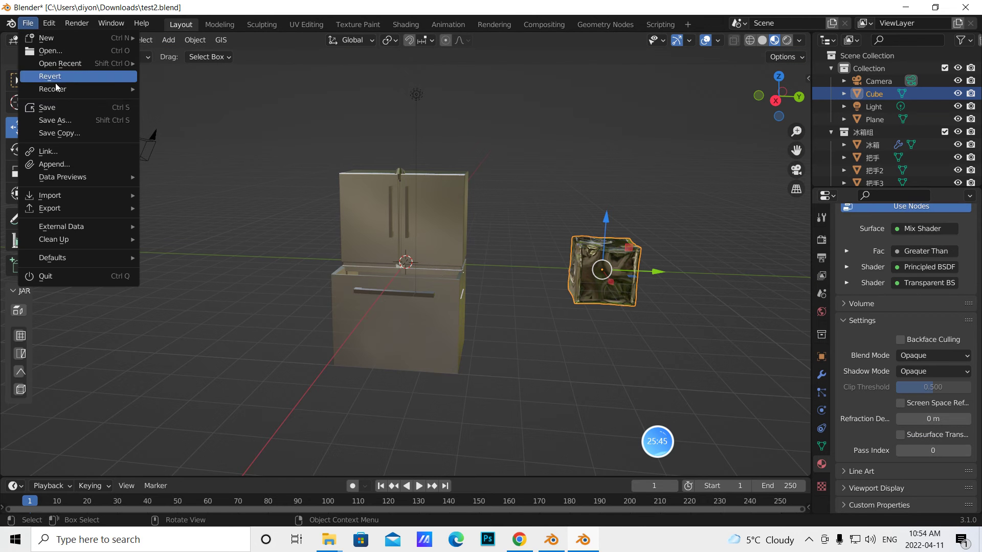
pyautogui.click(47, 108)
# - Raise the plane inside the open drawer by about 0.088 m along Z
pyautogui.scroll(-2, 491, 213)
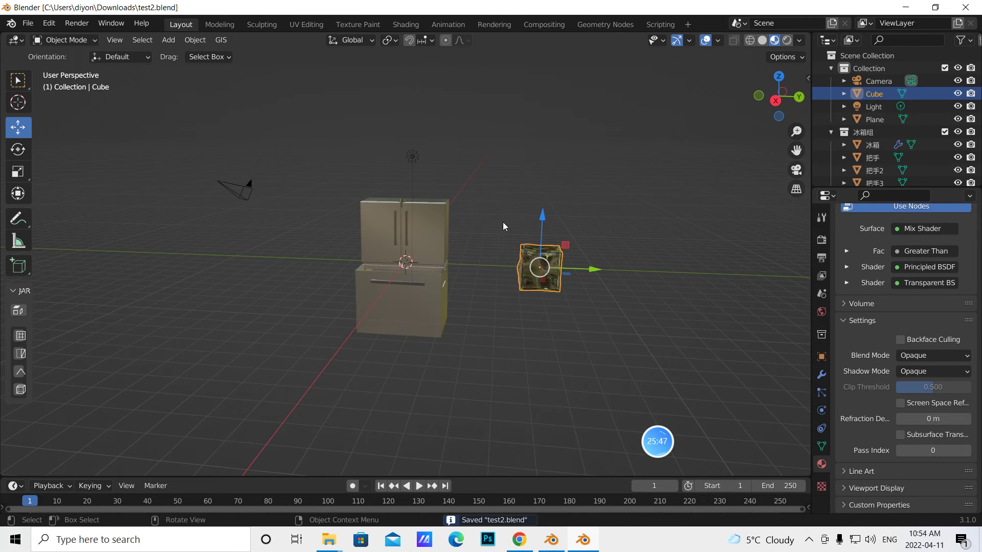
pyautogui.moveTo(485, 219); pyautogui.dragTo(505, 222, button='middle')
pyautogui.scroll(3, 447, 276)
pyautogui.moveTo(456, 290); pyautogui.dragTo(467, 300, button='middle')
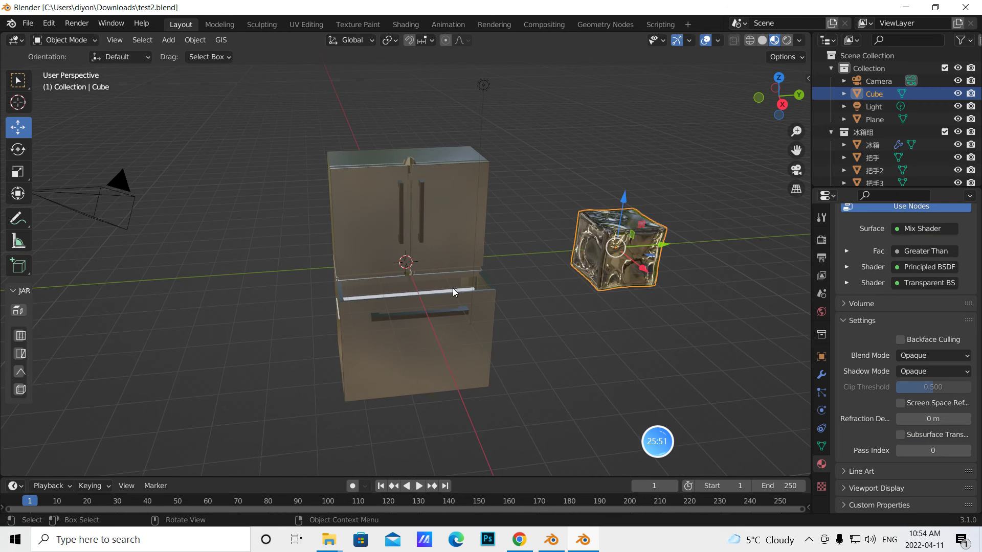
pyautogui.click(451, 290)
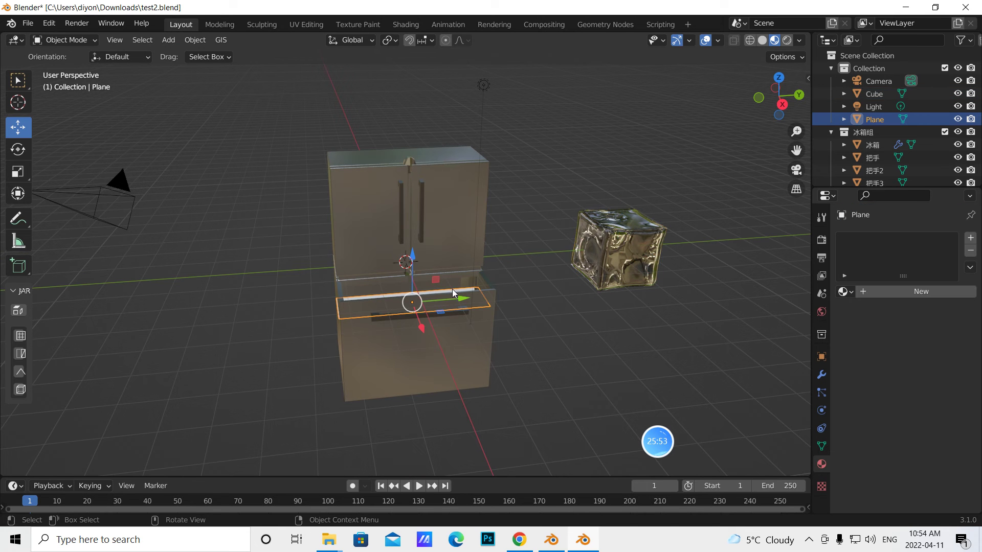
pyautogui.moveTo(415, 257); pyautogui.dragTo(410, 249)
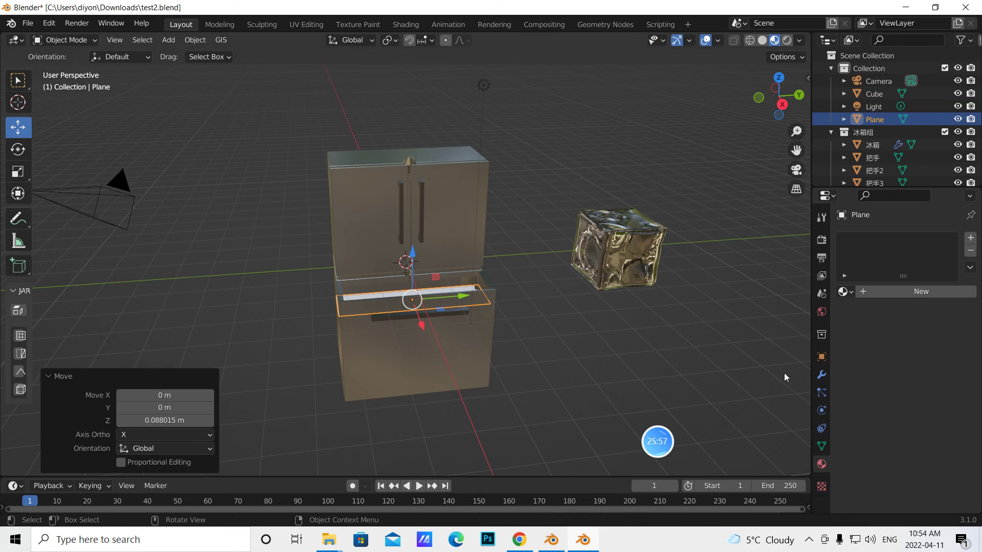
# - Add a particle system to the plane and set its type to Hair
pyautogui.click(820, 376)
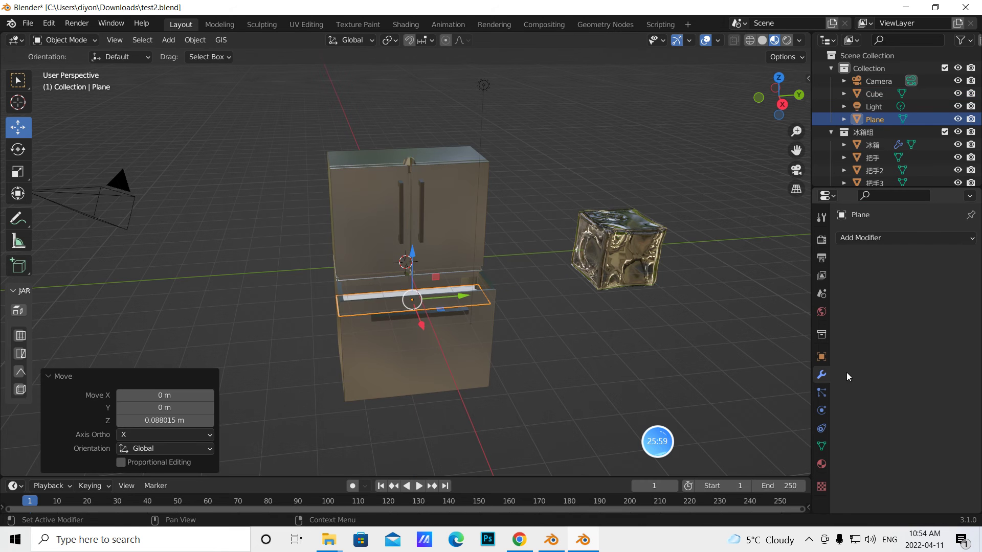
pyautogui.click(821, 392)
pyautogui.click(970, 238)
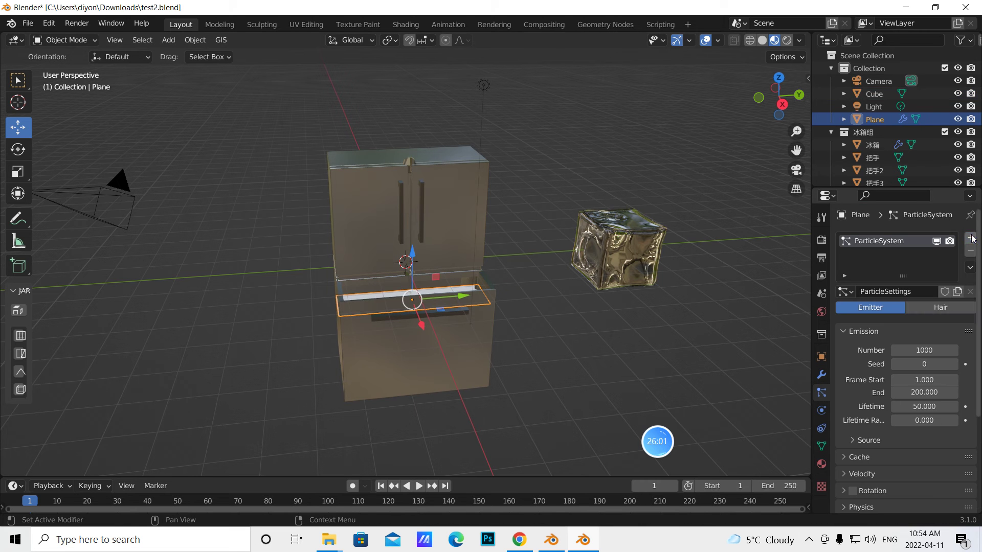
pyautogui.click(939, 307)
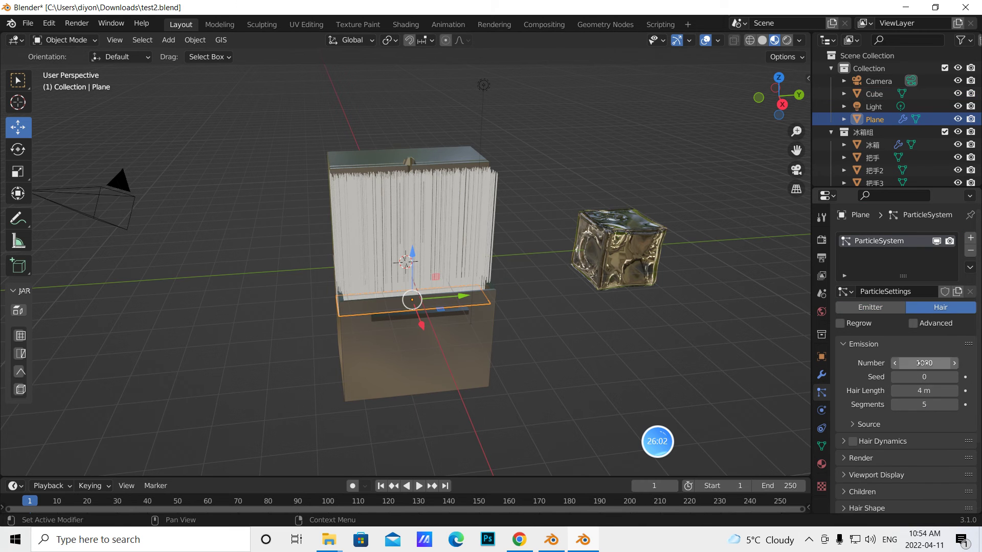
# - Enable the advanced hair options and rotation, with a phase of 0.313 and a randomized phase of 0.806
pyautogui.scroll(-4, 920, 427)
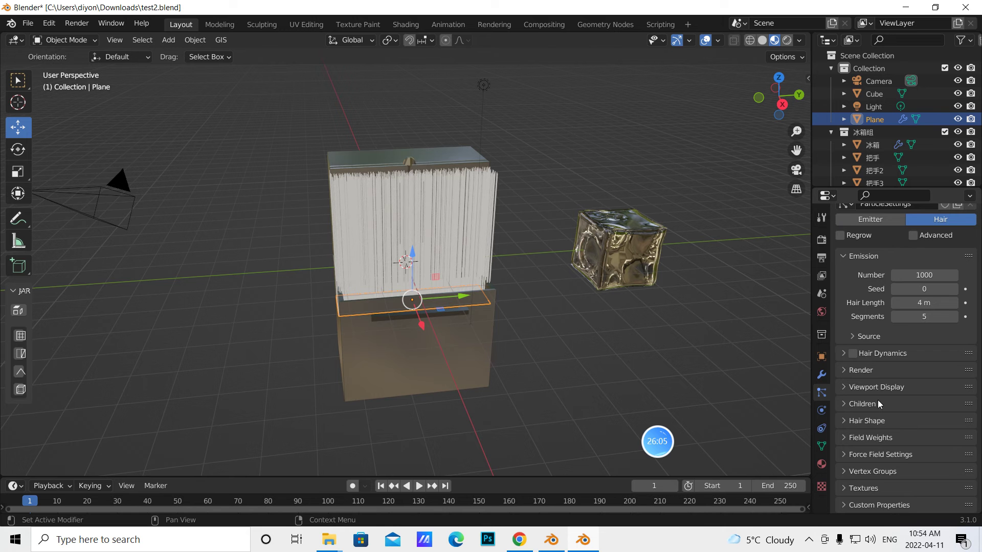
pyautogui.scroll(4, 921, 288)
pyautogui.click(913, 317)
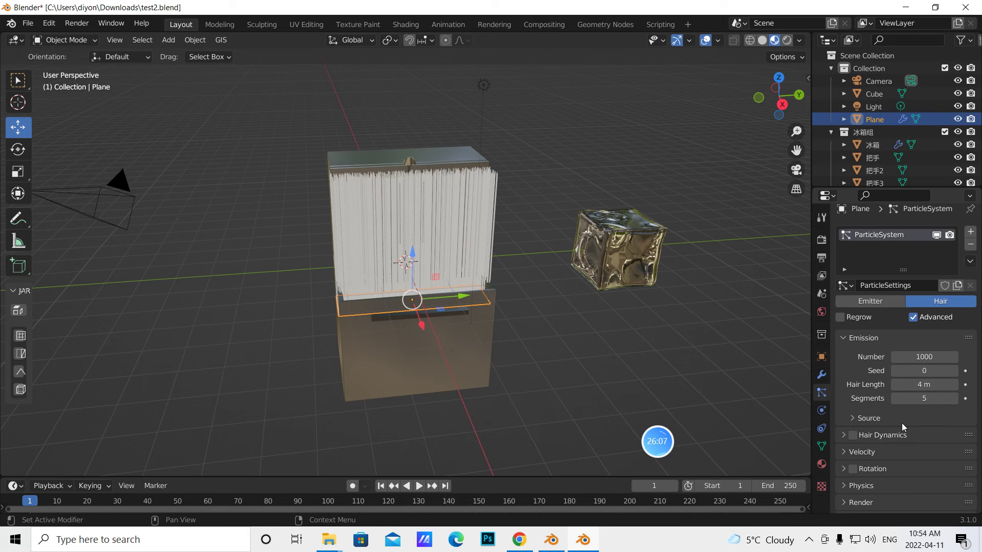
pyautogui.scroll(-3, 903, 427)
pyautogui.click(852, 408)
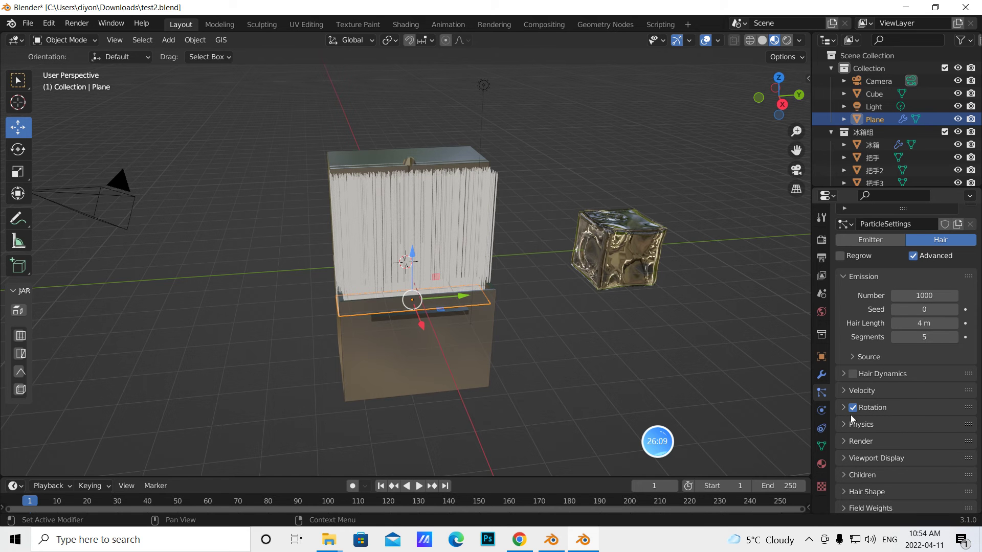
pyautogui.click(845, 409)
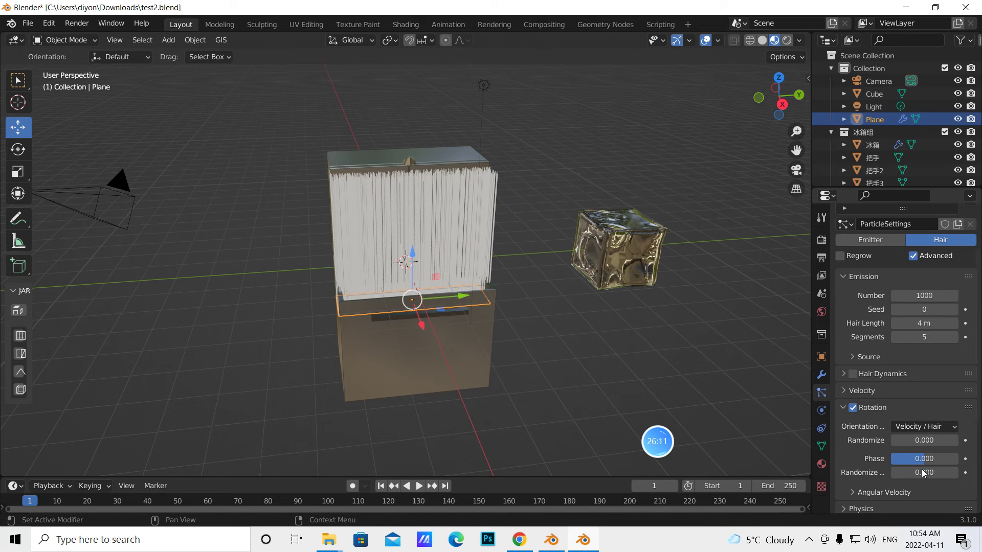
pyautogui.moveTo(914, 474); pyautogui.dragTo(941, 474)
pyautogui.moveTo(913, 462); pyautogui.dragTo(923, 462)
# - Set the particles to render as Object
pyautogui.scroll(-5, 879, 409)
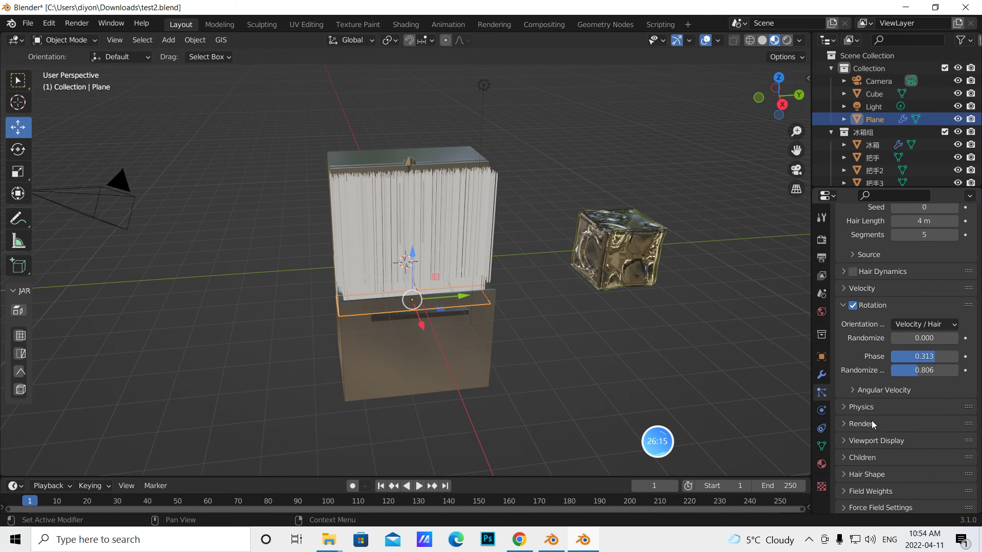
pyautogui.click(864, 424)
pyautogui.click(950, 443)
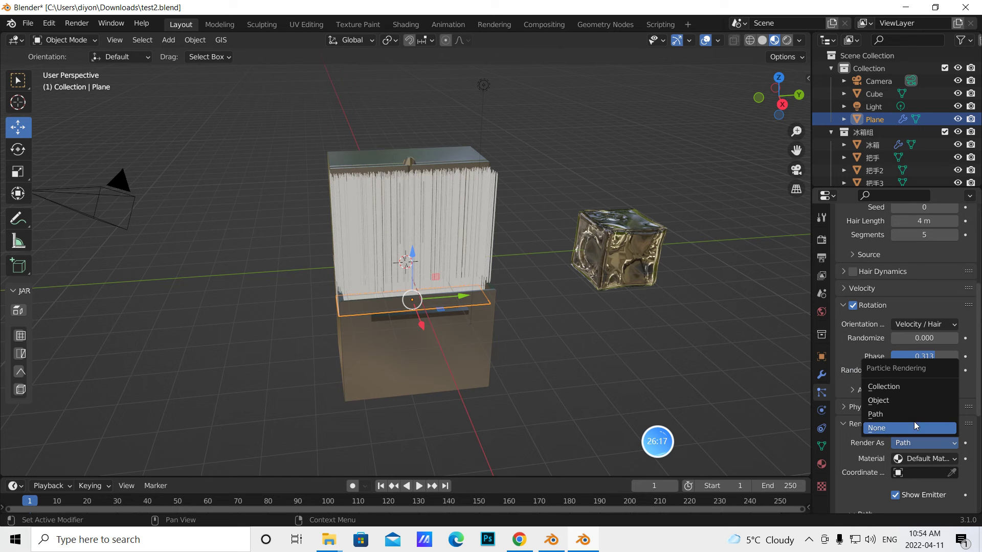
pyautogui.click(892, 400)
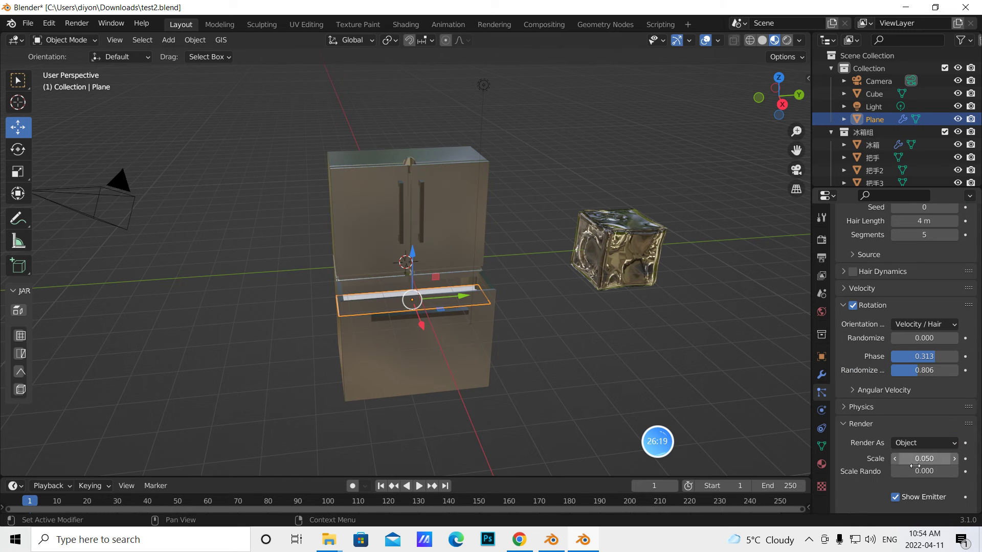
# - Rename the ice cube object as "ice" and move it into the 冰箱组 collection
pyautogui.click(650, 263)
pyautogui.doubleClick(869, 93)
pyautogui.press('BackSpace')
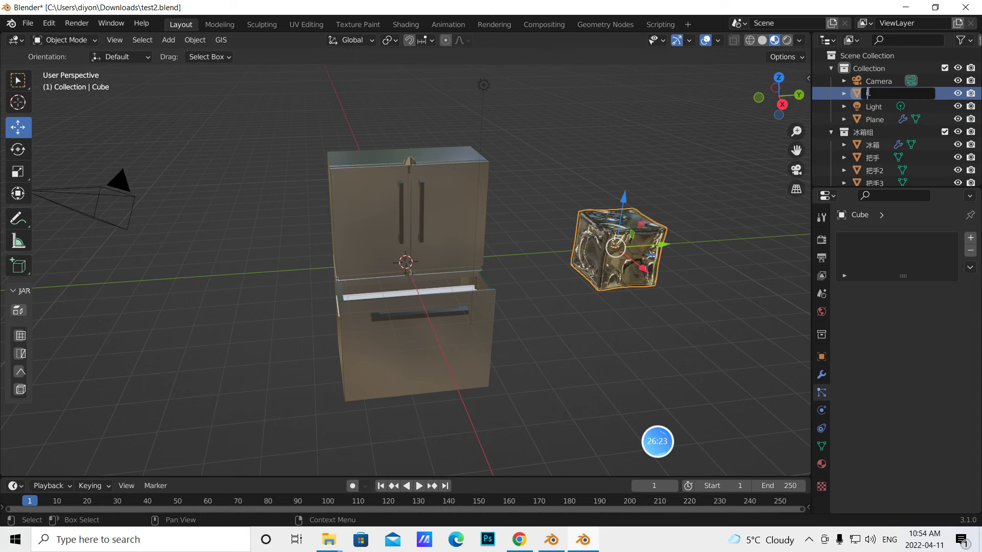
pyautogui.write('ice')
pyautogui.press('Return')
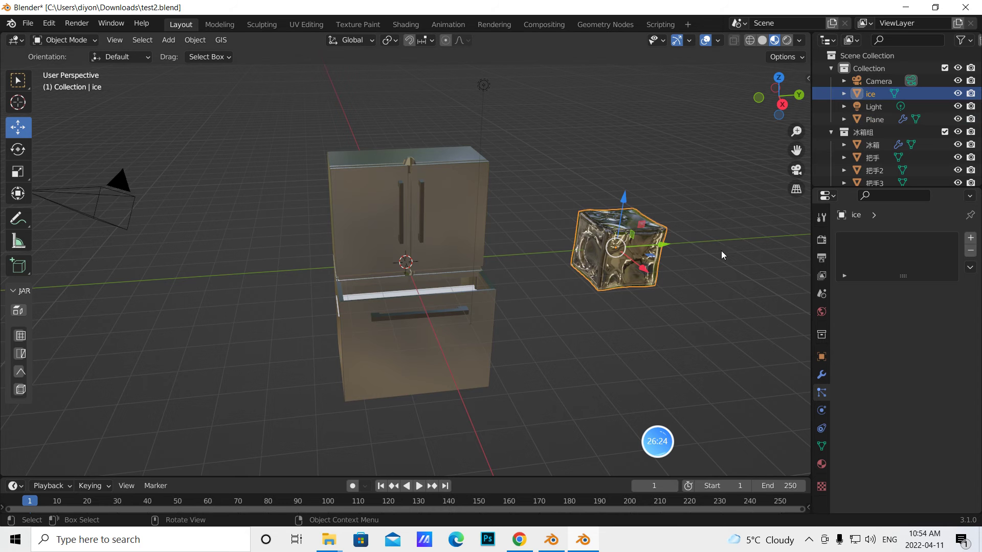
pyautogui.moveTo(869, 94); pyautogui.dragTo(853, 153)
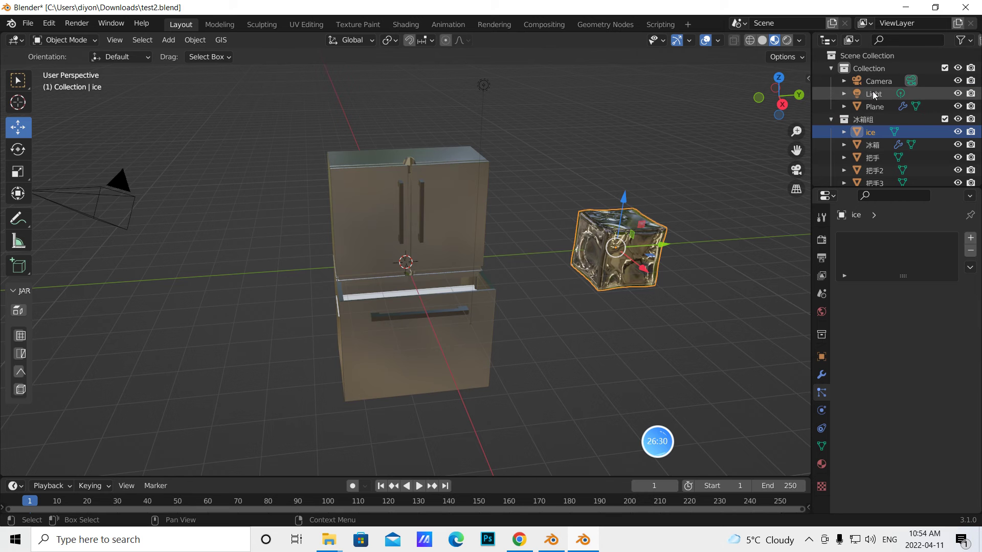
# - Rename the plane as "emitter" and move it into the 冰箱组 collection
pyautogui.click(870, 108)
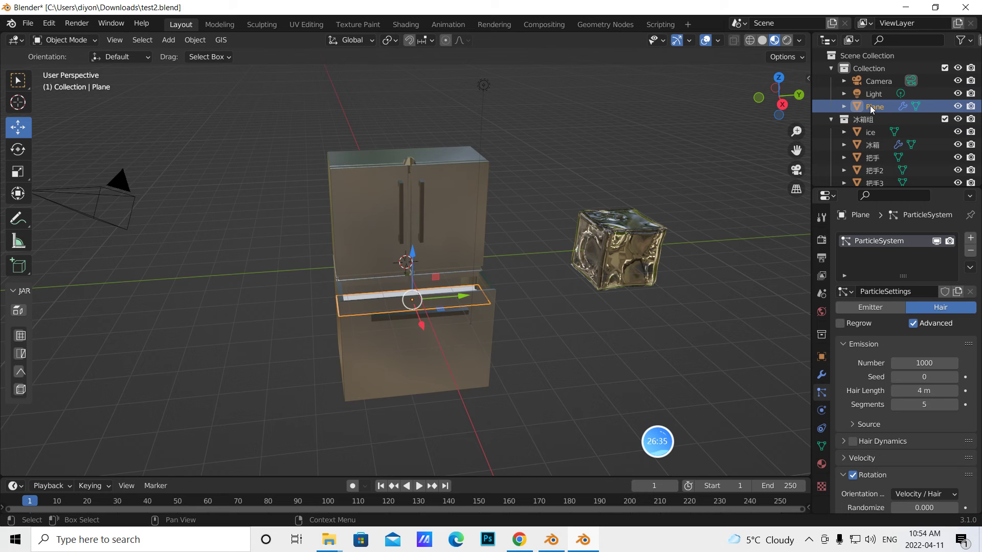
pyautogui.doubleClick(875, 107)
pyautogui.press('BackSpace')
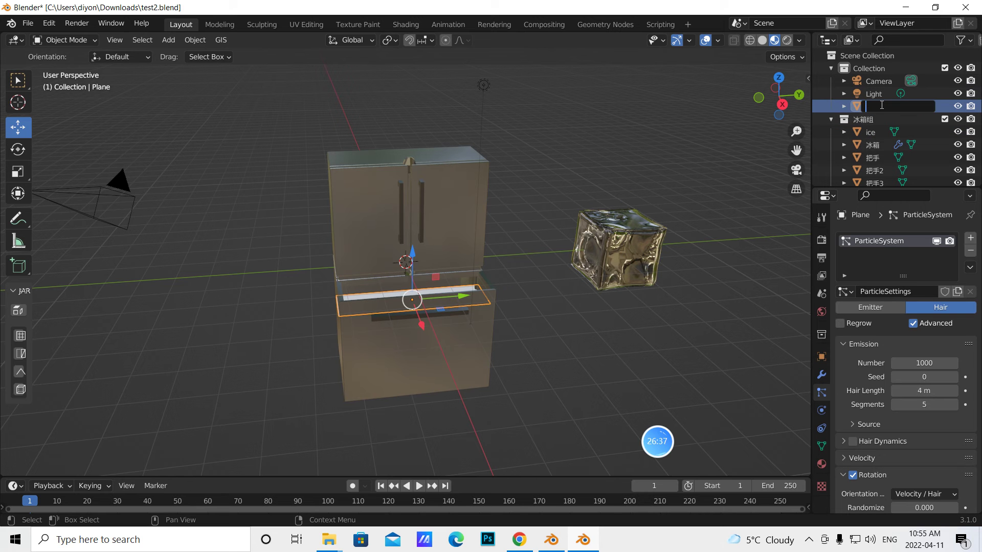
pyautogui.write('em')
pyautogui.press('Return')
pyautogui.moveTo(878, 95); pyautogui.dragTo(859, 162)
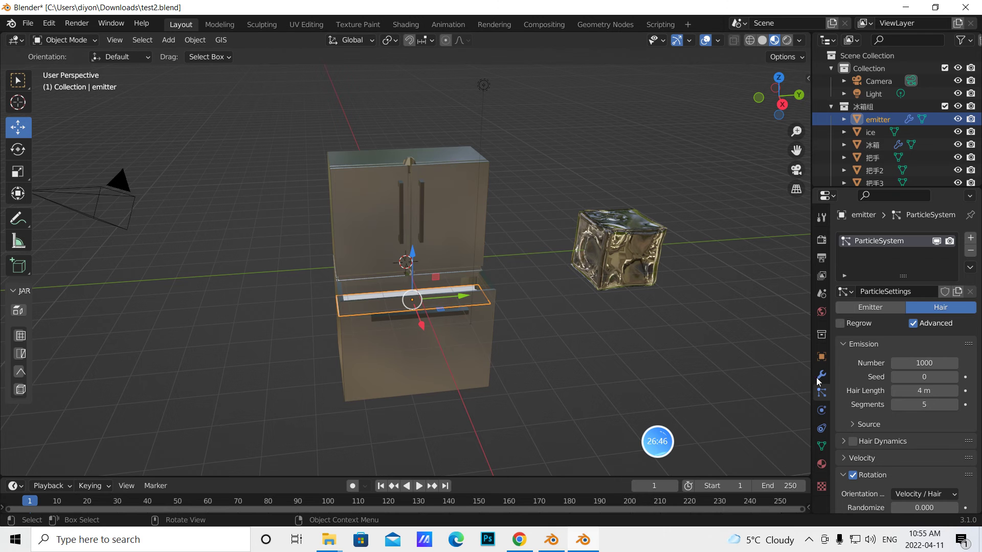
# - Choose the ice object as the instance object of the emitter's particles
pyautogui.scroll(-5, 876, 368)
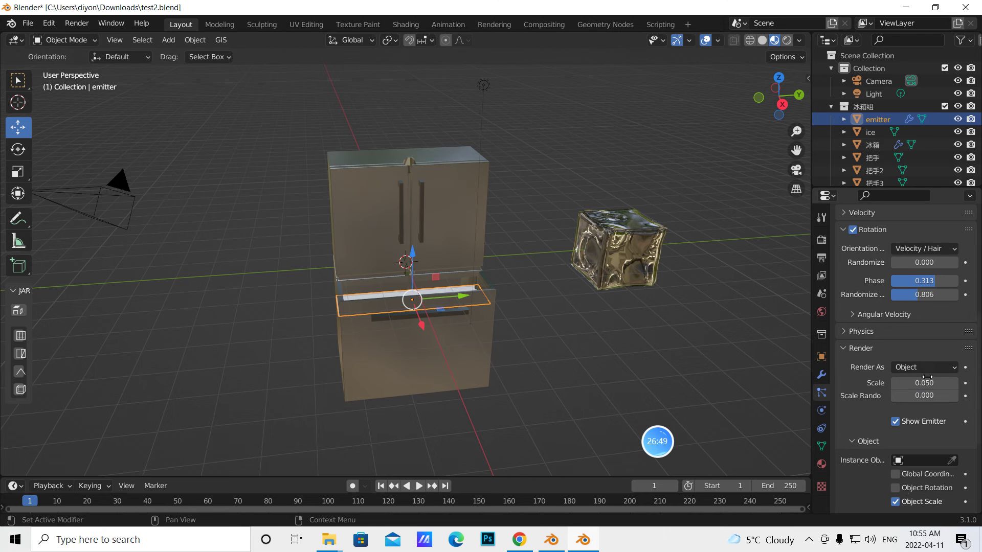
pyautogui.scroll(-3, 922, 384)
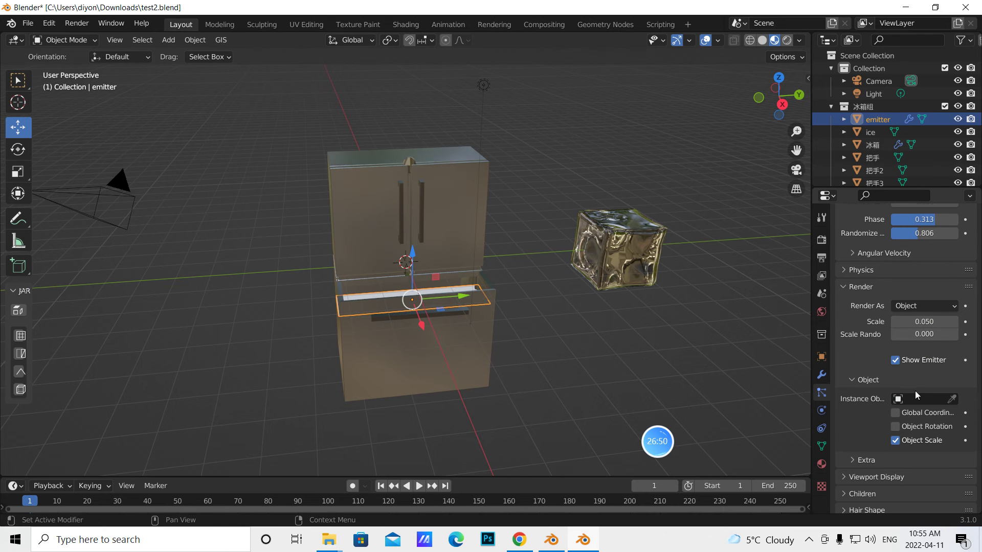
pyautogui.click(915, 400)
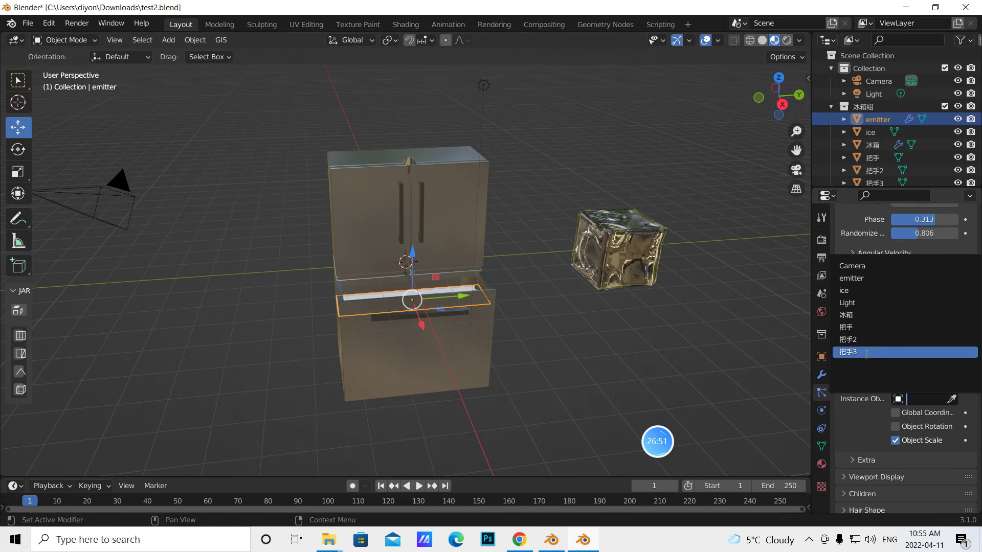
pyautogui.click(852, 290)
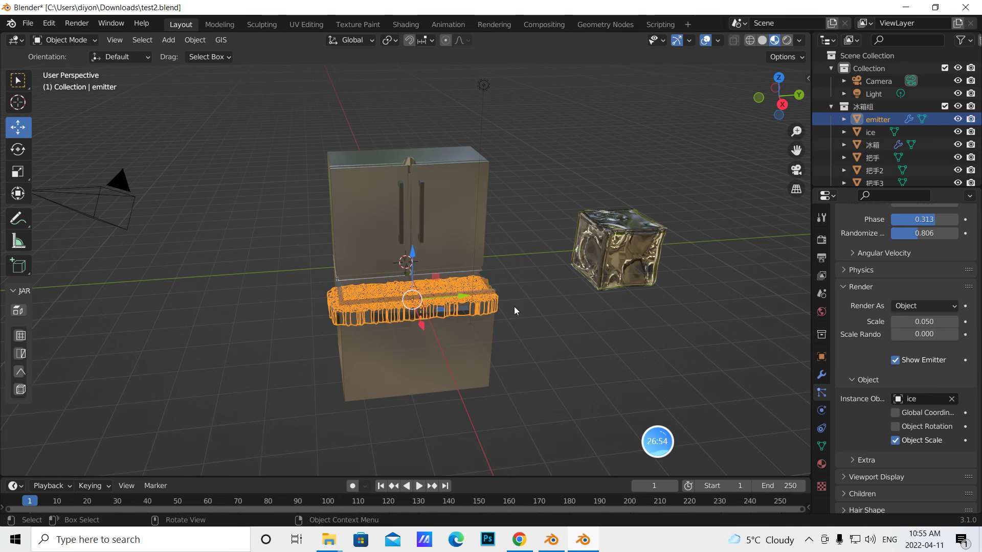
# - Set the particle emission number to 100
pyautogui.scroll(13, 892, 307)
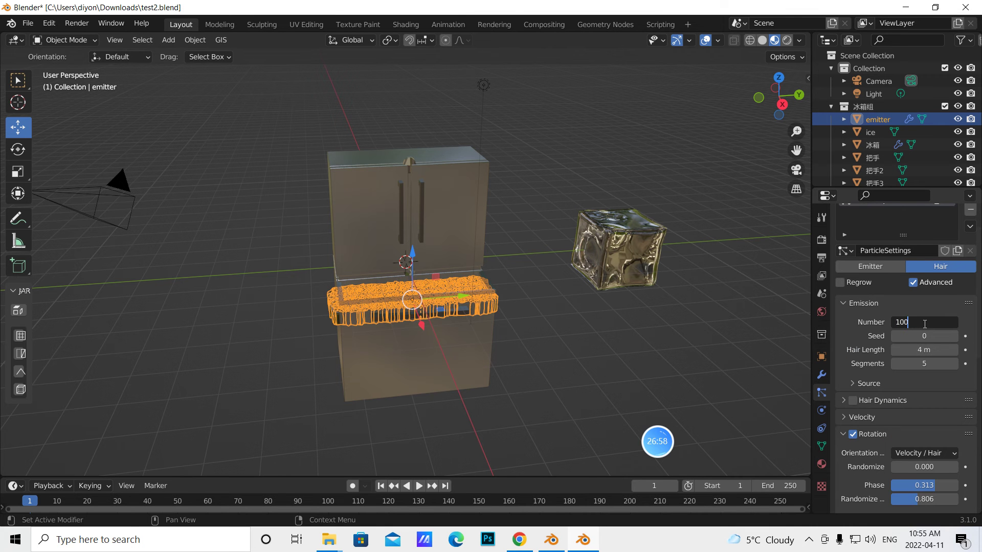
pyautogui.press('Return')
pyautogui.moveTo(664, 296)
pyautogui.mouseDown(button='middle')
pyautogui.moveTo(655, 324)
pyautogui.moveTo(658, 306)
pyautogui.mouseUp(button='middle')
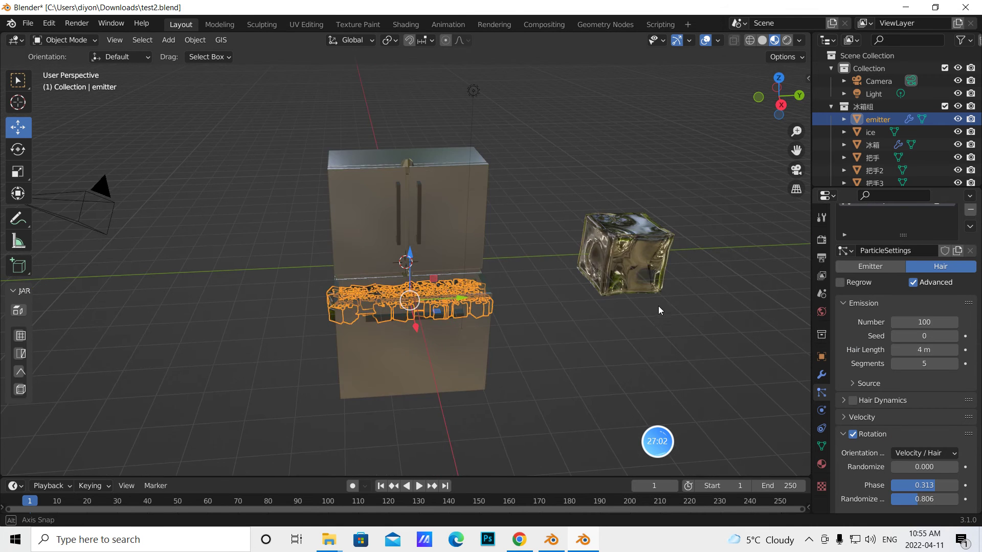
# - Set the emitter's hair particle number to 50 and inspect how the ice fills the open fridge drawer
pyautogui.scroll(-4, 928, 431)
pyautogui.scroll(4, 928, 411)
pyautogui.click(930, 321)
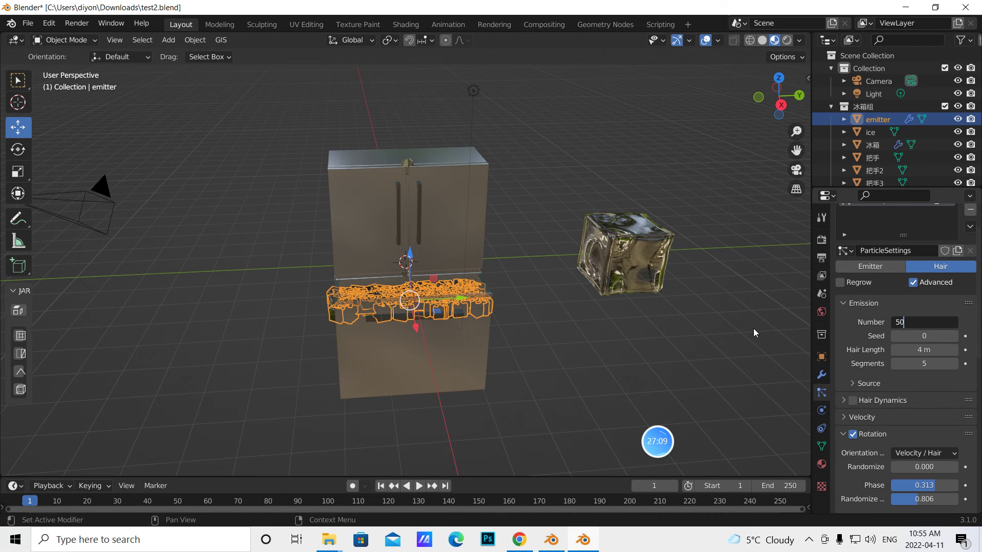
pyautogui.press('Return')
pyautogui.scroll(2, 747, 324)
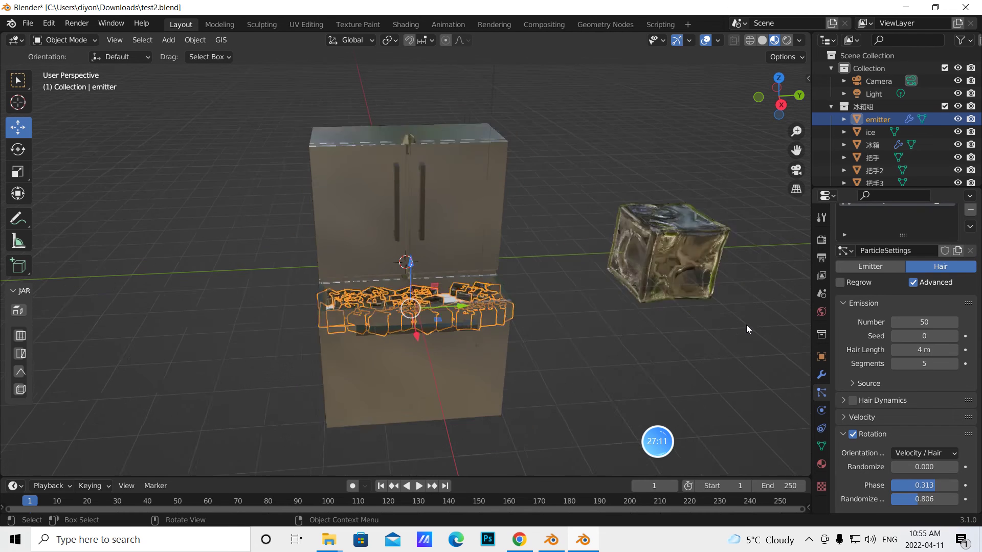
pyautogui.scroll(1, 746, 324)
pyautogui.click(650, 340)
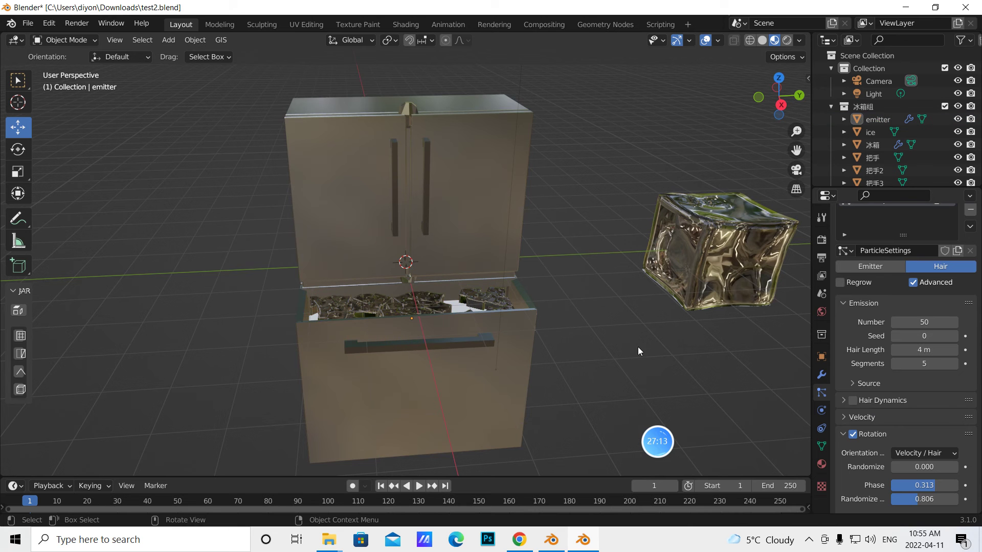
pyautogui.moveTo(572, 335)
pyautogui.mouseDown(button='middle')
pyautogui.moveTo(568, 376)
pyautogui.moveTo(579, 347)
pyautogui.mouseUp(button='middle')
pyautogui.scroll(2, 573, 367)
pyautogui.scroll(-1, 588, 340)
pyautogui.scroll(2, 591, 344)
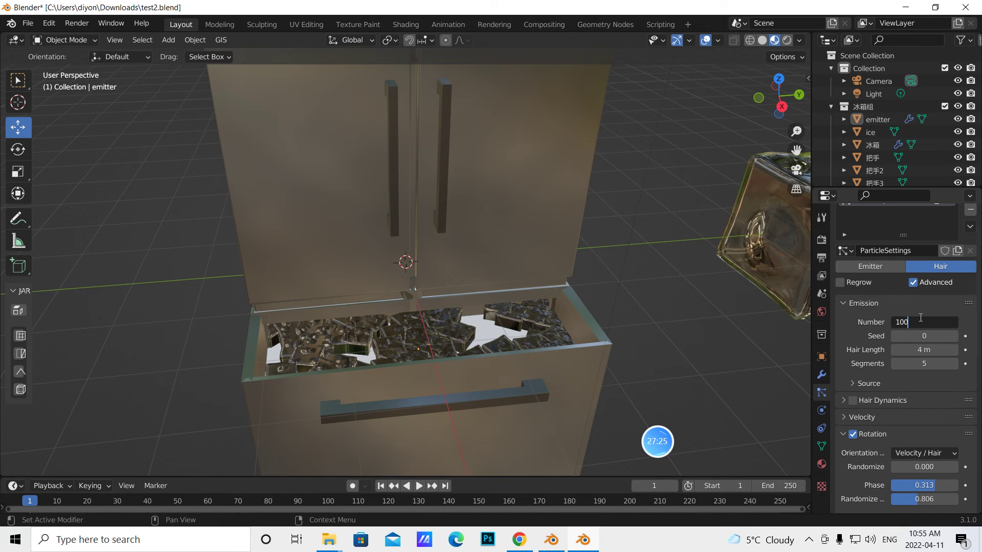
# - Set the hair particle number to 100 and the particles' render scale to 0.040
pyautogui.press('Return')
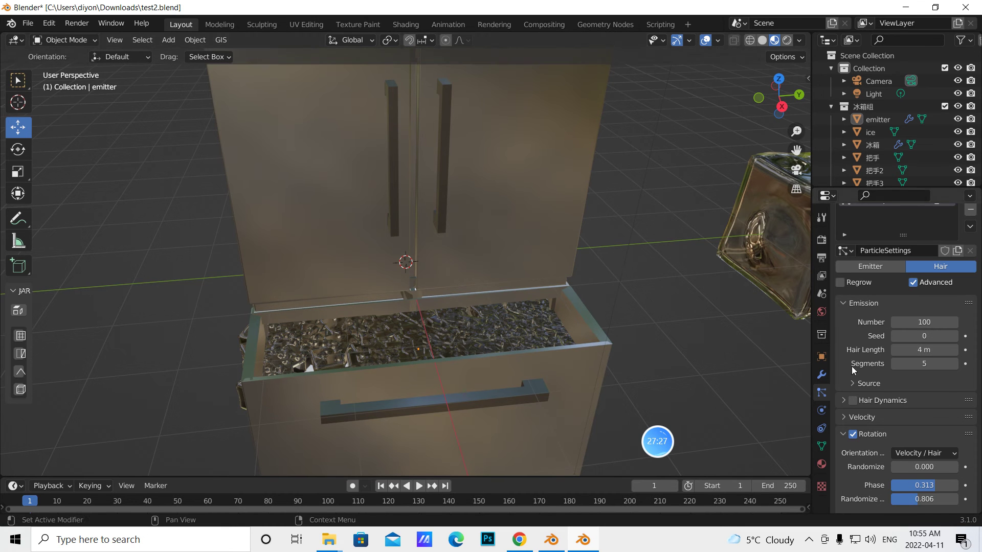
pyautogui.moveTo(774, 359); pyautogui.dragTo(778, 358, button='middle')
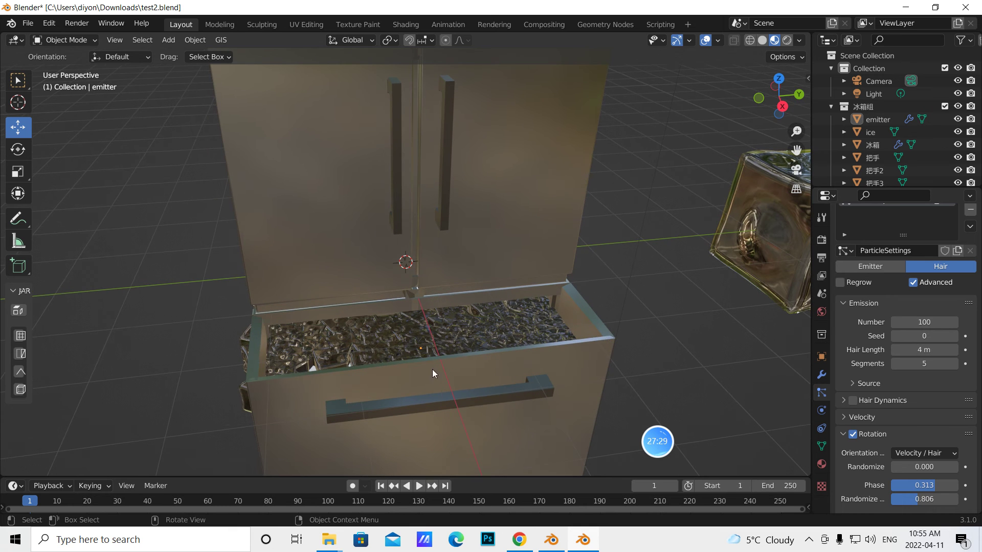
pyautogui.scroll(-2, 918, 419)
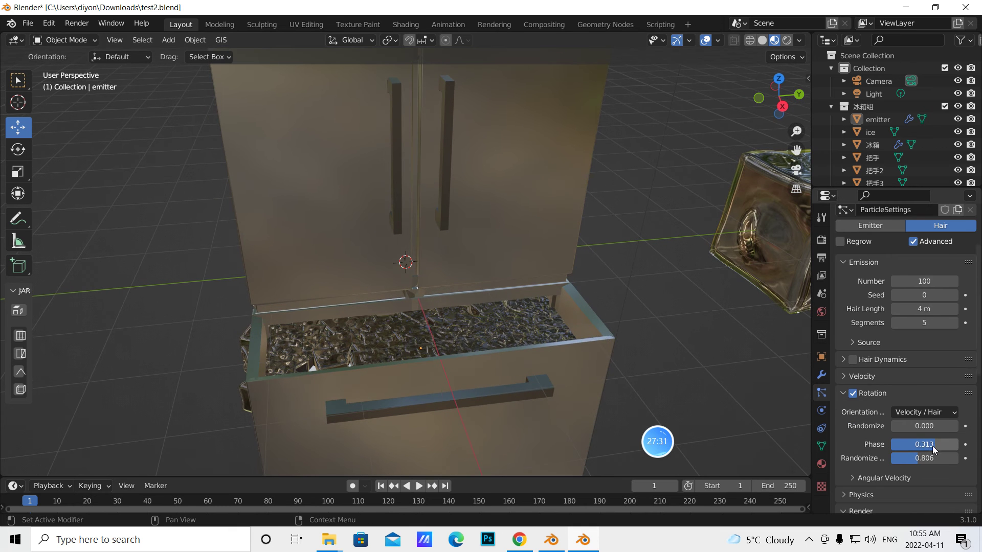
pyautogui.scroll(-5, 932, 446)
pyautogui.moveTo(931, 444); pyautogui.dragTo(928, 444)
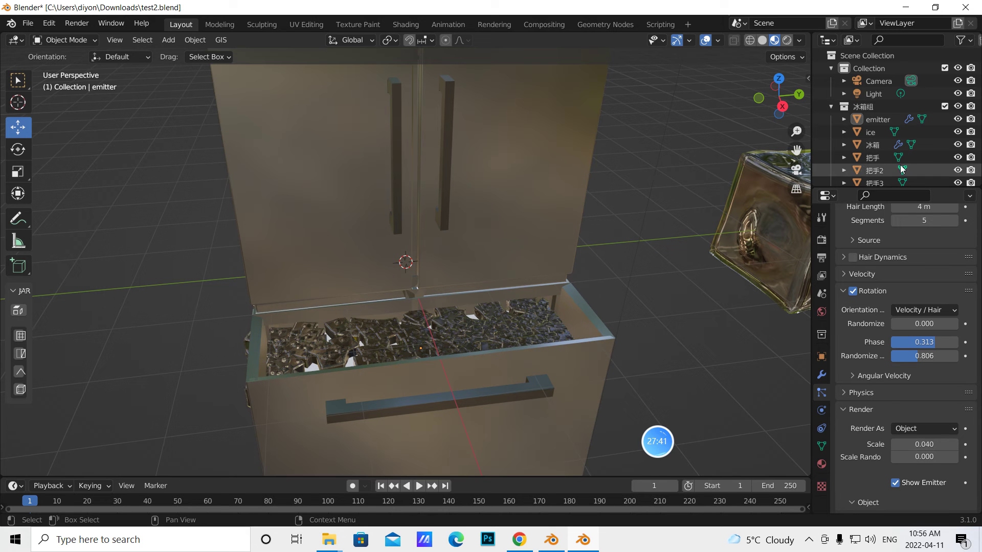
# - Scale the emitter object down uniformly to about 0.936 so the ice sits within the drawer, and deselect it
pyautogui.click(878, 120)
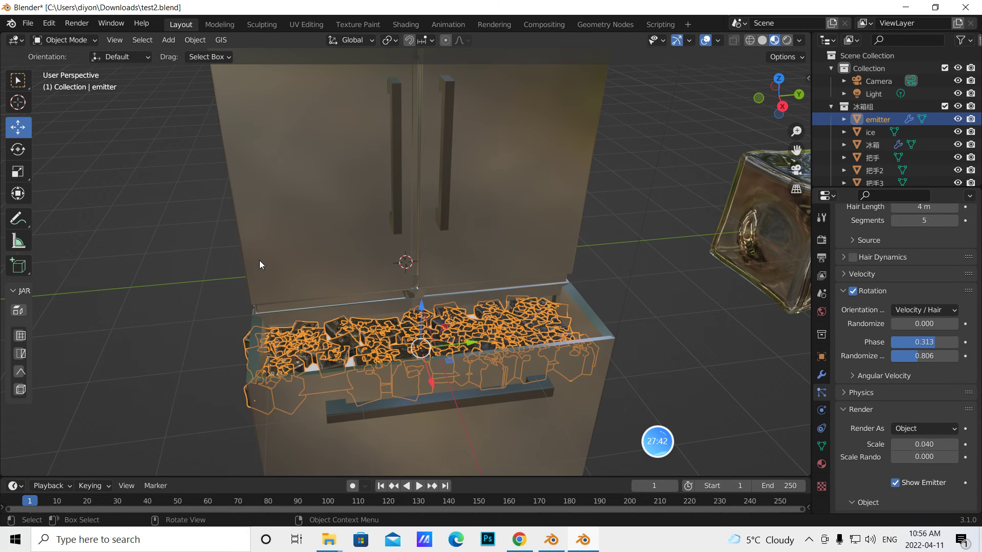
pyautogui.click(18, 172)
pyautogui.moveTo(476, 355); pyautogui.dragTo(470, 355)
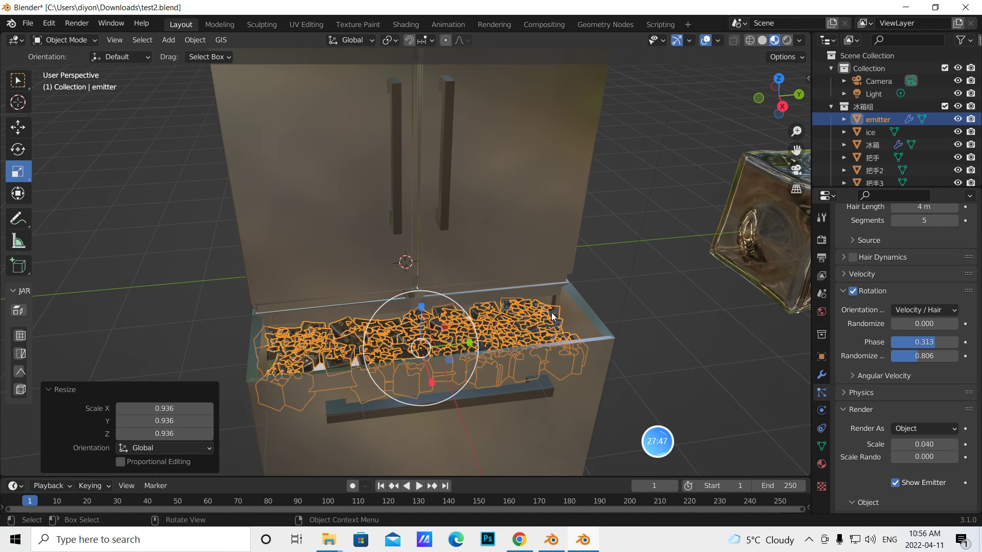
pyautogui.click(655, 307)
pyautogui.moveTo(668, 305); pyautogui.dragTo(667, 296, button='middle')
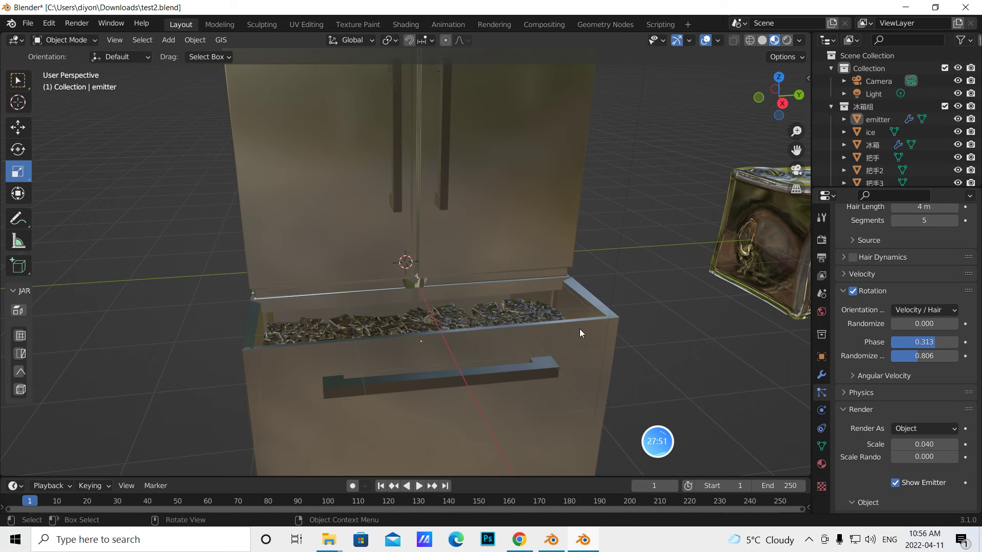
# - Save the current file, test2.blend
pyautogui.scroll(-3, 479, 316)
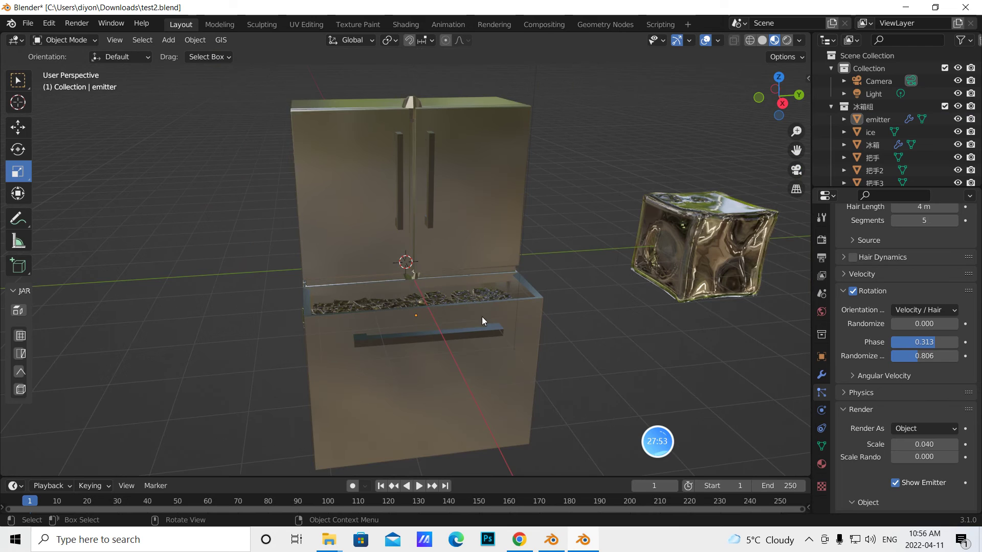
pyautogui.click(27, 23)
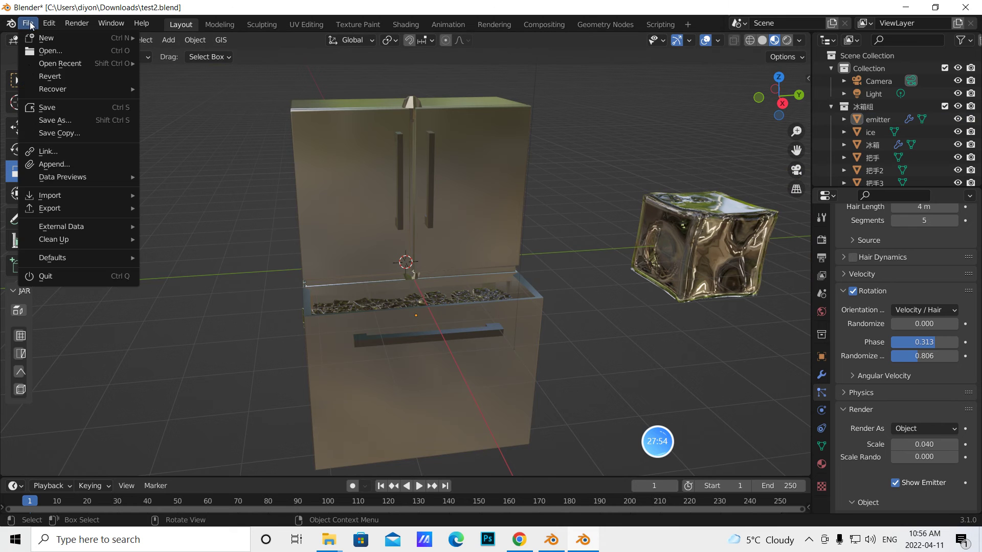
pyautogui.click(41, 110)
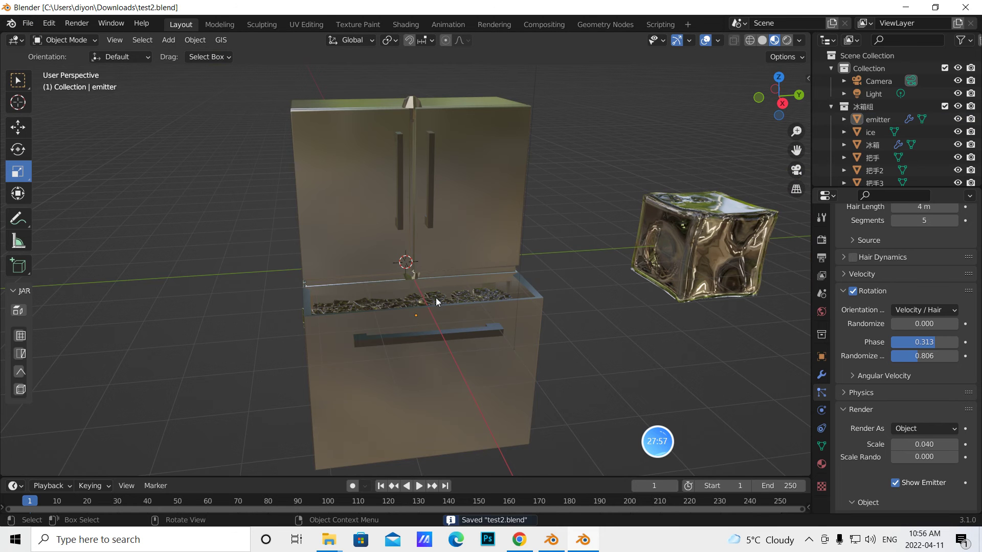
# - Switch to Chrome and open the bookmarked Sketchfab model search in a new tab
pyautogui.click(519, 540)
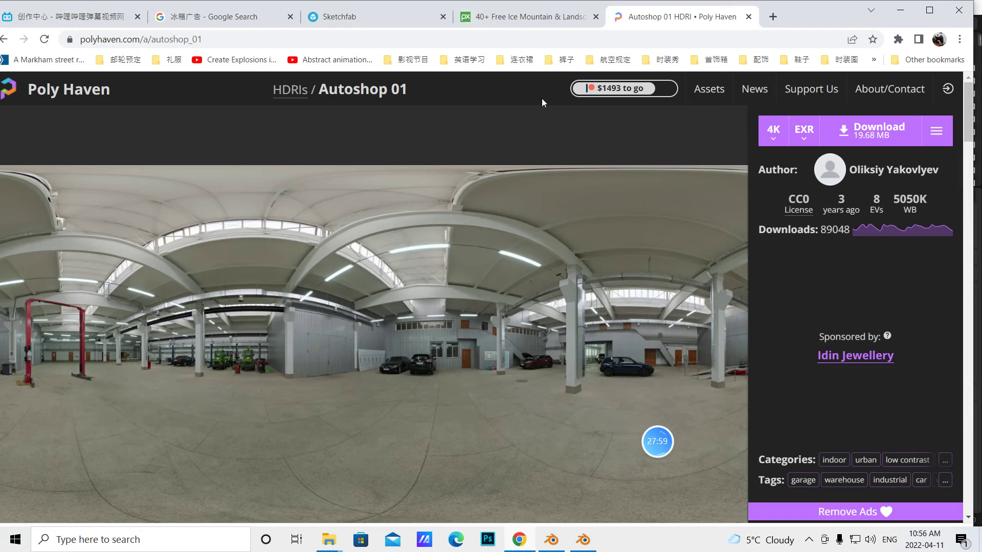
pyautogui.click(377, 16)
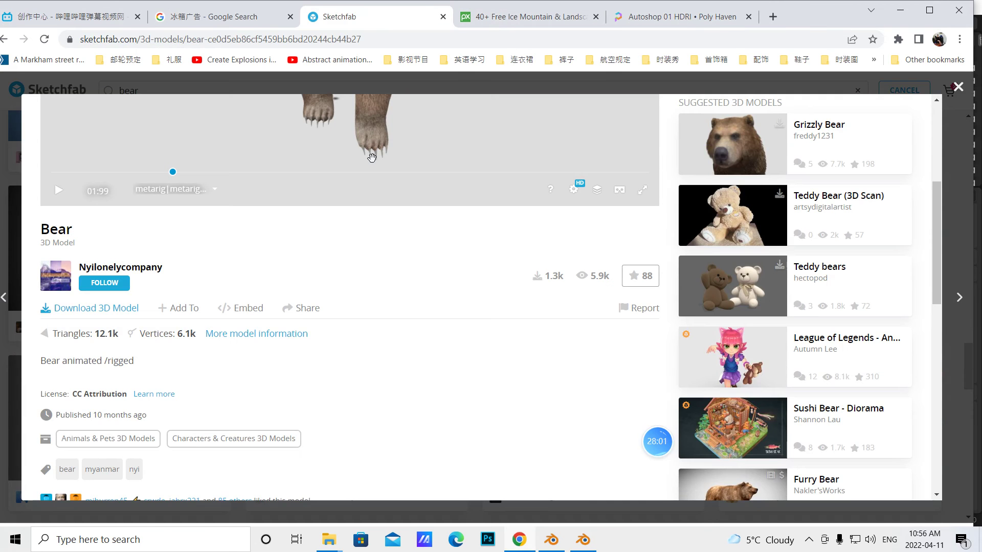
pyautogui.click(772, 17)
pyautogui.click(452, 326)
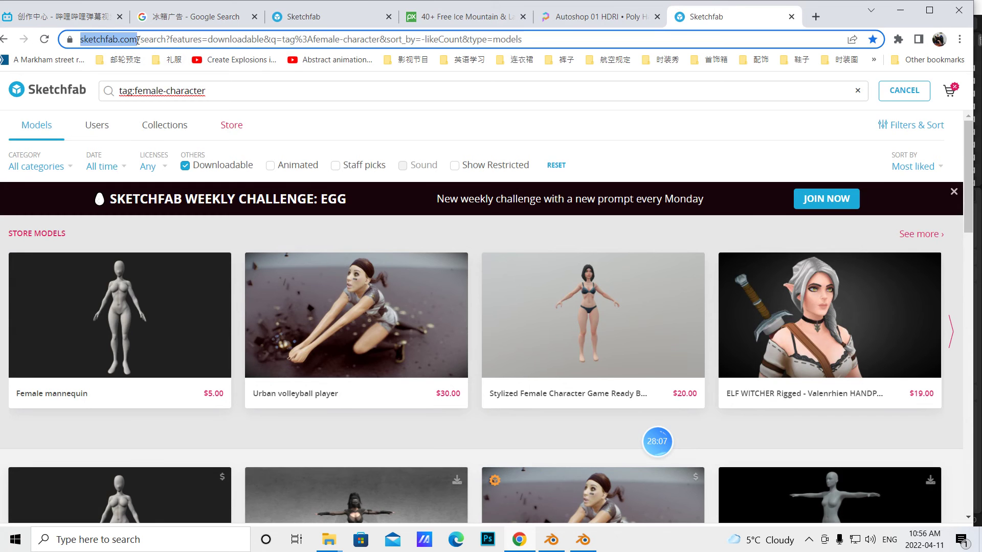
# - Replace the search term with "fish" to search Sketchfab's downloadable models
pyautogui.moveTo(134, 39); pyautogui.dragTo(136, 39)
pyautogui.click(228, 90)
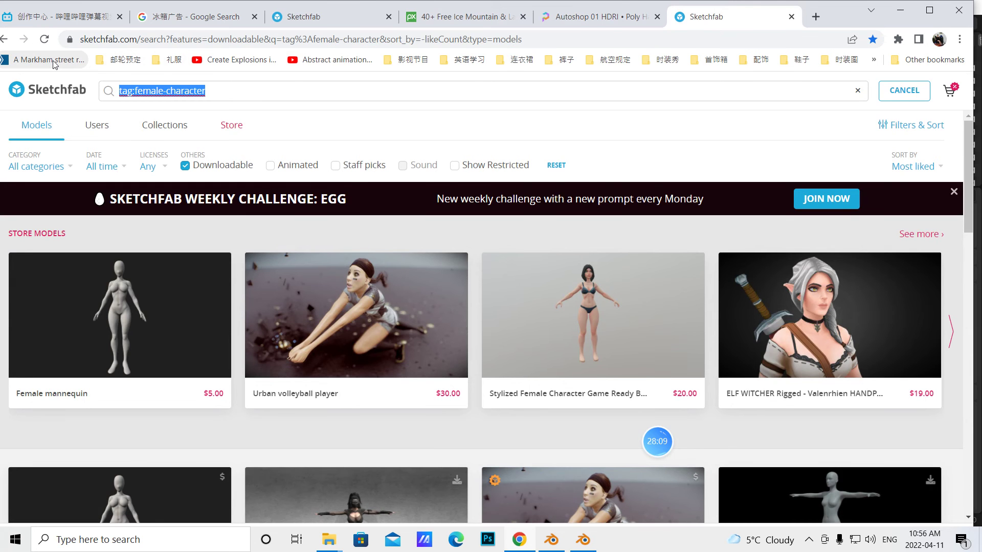
pyautogui.press('BackSpace')
pyautogui.write('fish')
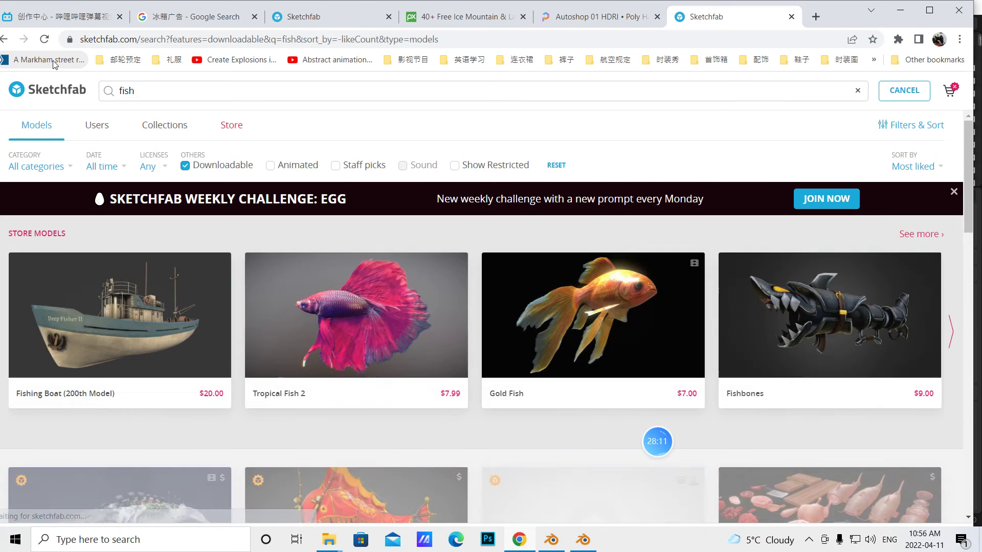
# - Examine the fish search results for a realistic, downloadable fish model
pyautogui.scroll(-15, 473, 297)
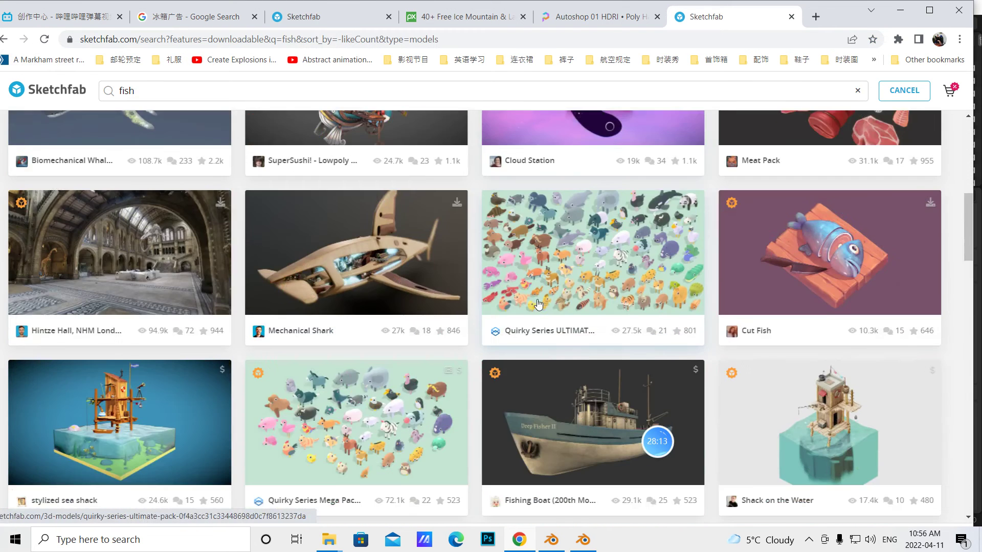
pyautogui.scroll(-4, 516, 276)
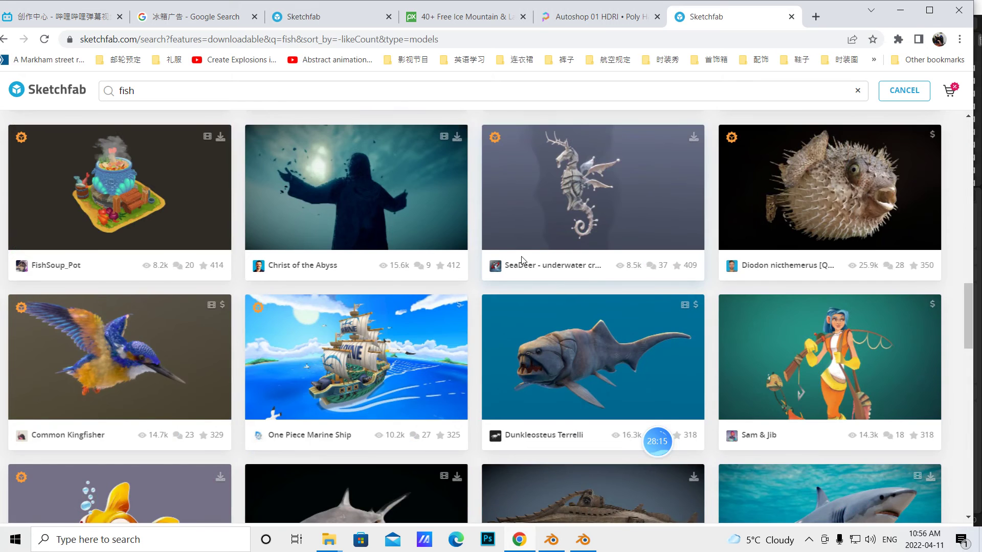
pyautogui.scroll(-5, 522, 258)
pyautogui.scroll(-6, 384, 291)
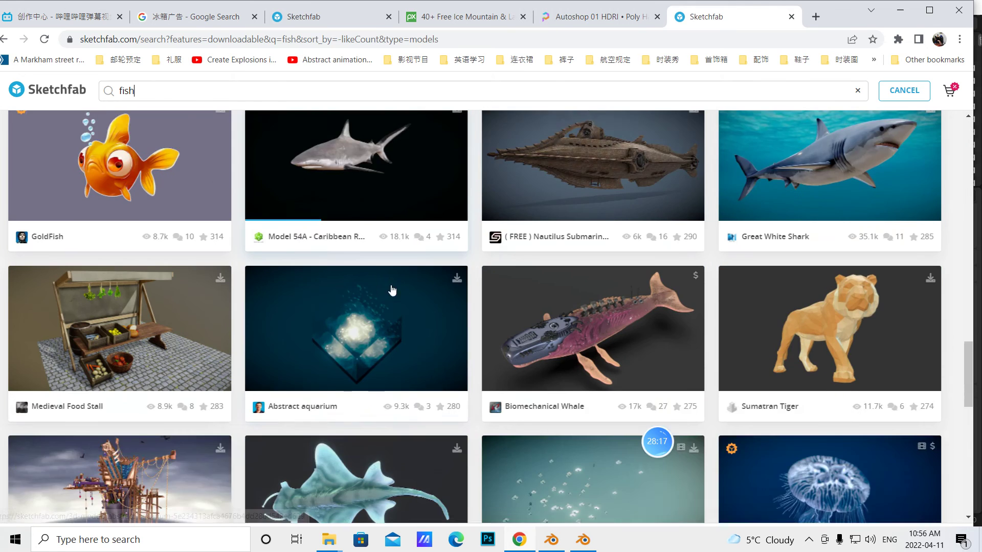
pyautogui.scroll(-3, 432, 338)
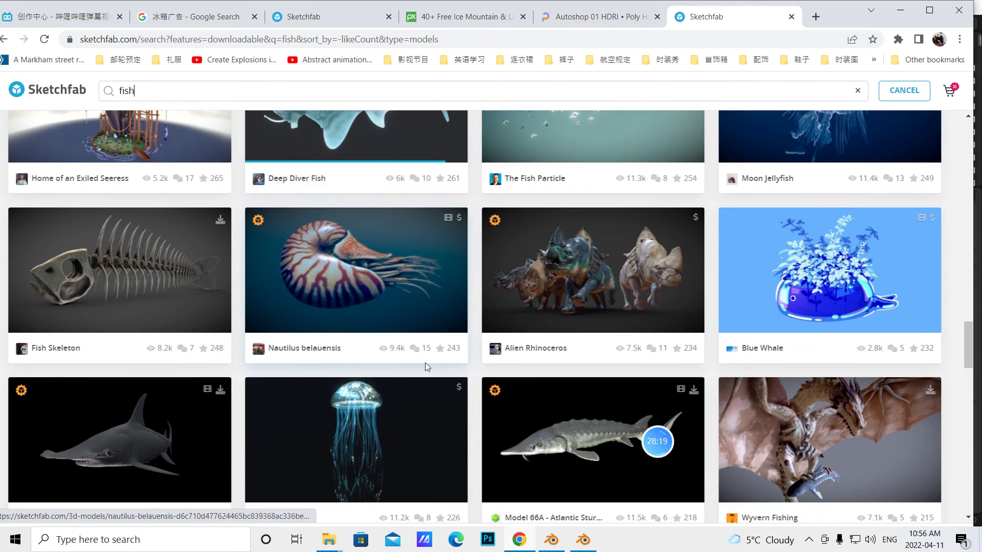
pyautogui.scroll(-10, 435, 358)
pyautogui.scroll(-6, 450, 333)
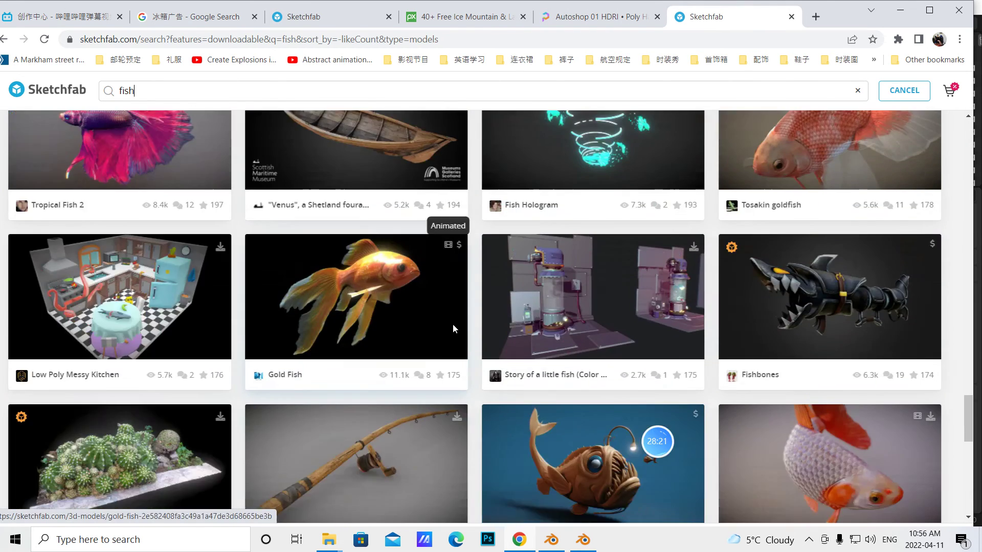
pyautogui.scroll(5, 450, 307)
pyautogui.scroll(-5, 619, 302)
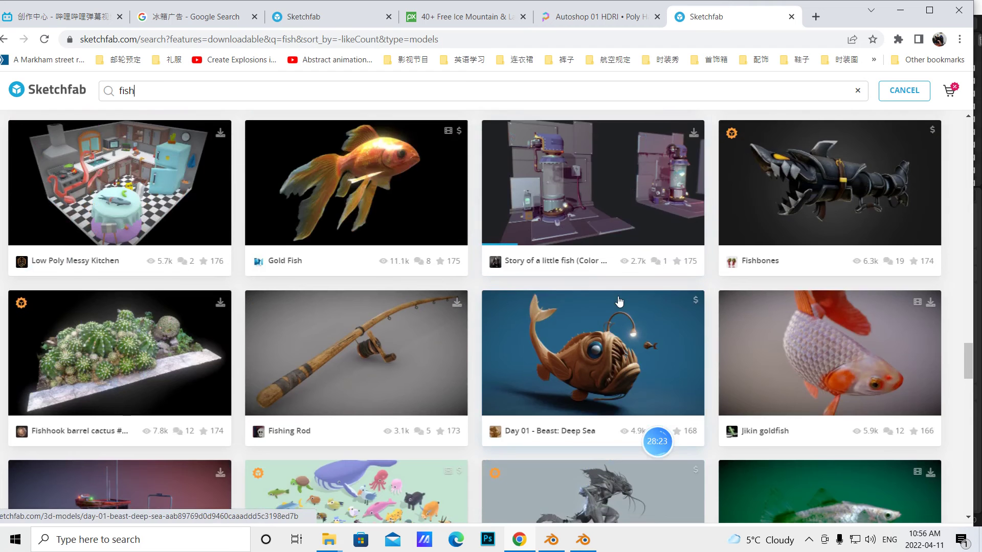
pyautogui.scroll(-8, 807, 308)
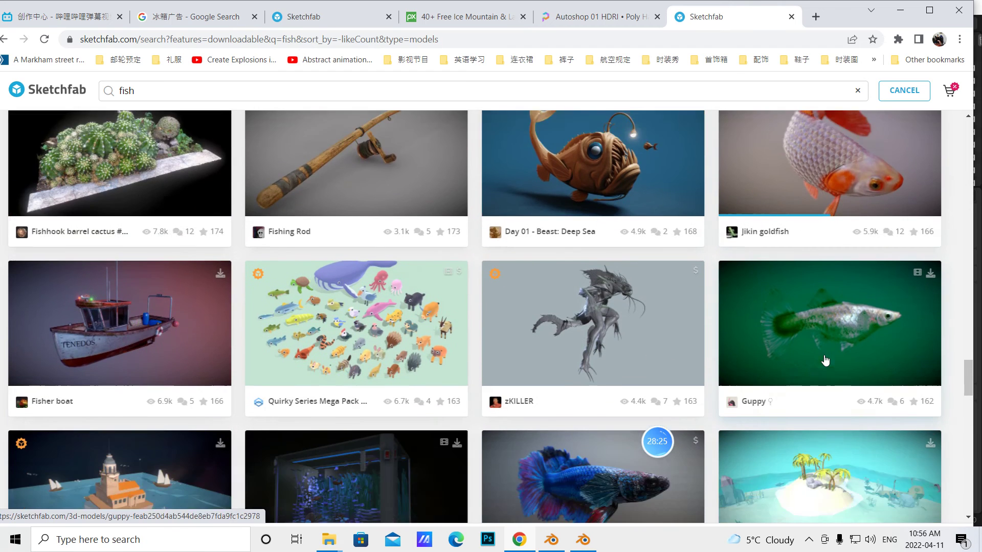
pyautogui.scroll(-8, 491, 322)
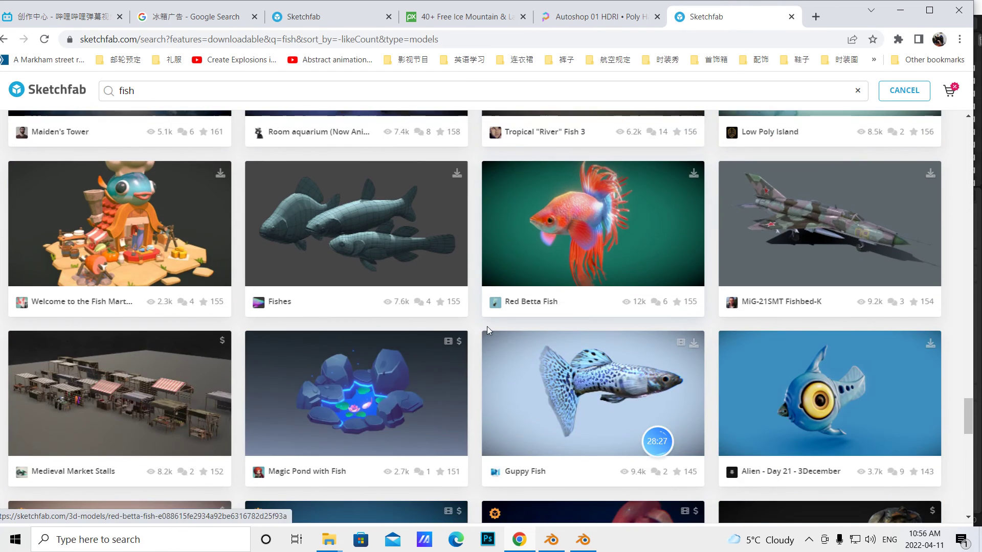
pyautogui.scroll(-10, 499, 304)
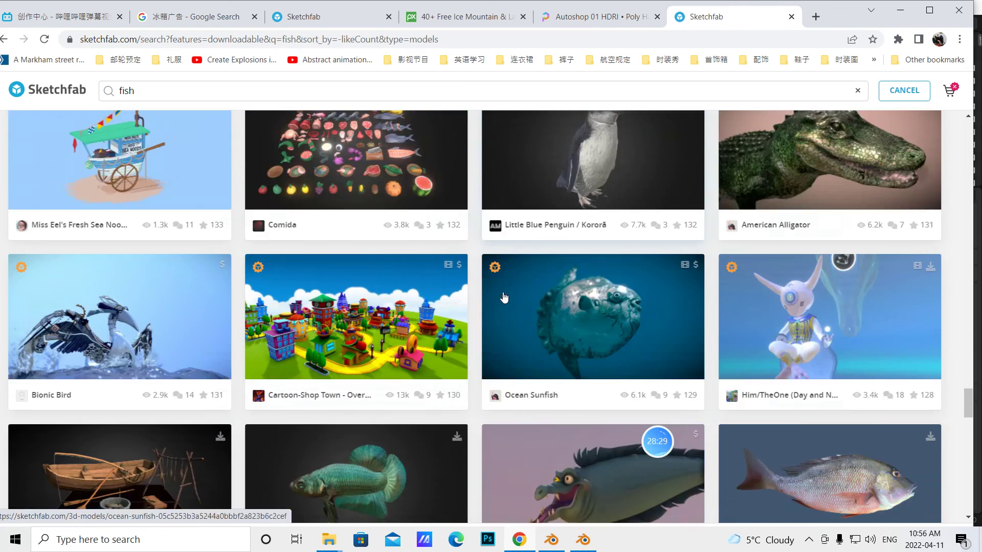
pyautogui.scroll(-8, 514, 281)
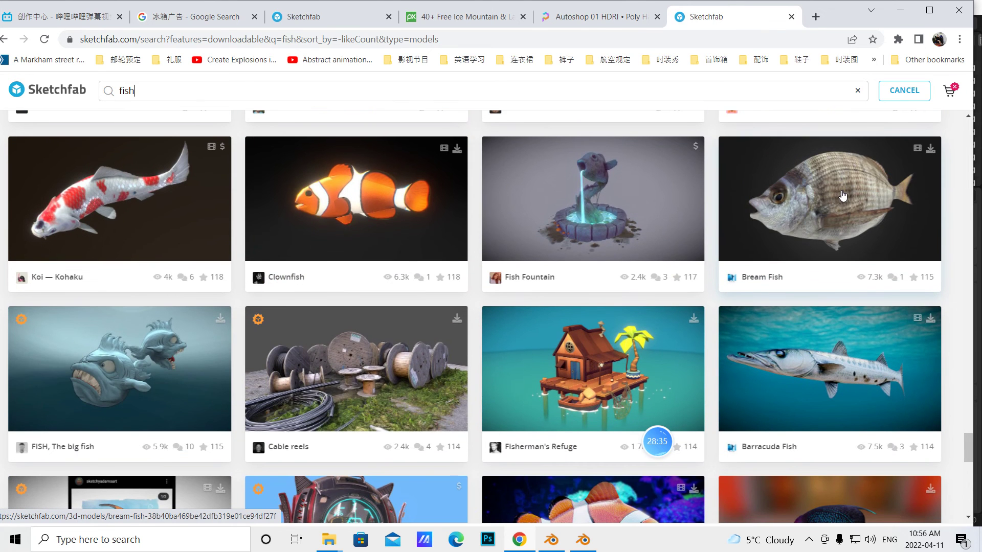
# - Check the Bream Fish model's download options and animated preview, and return to browsing the fish results
pyautogui.click(929, 149)
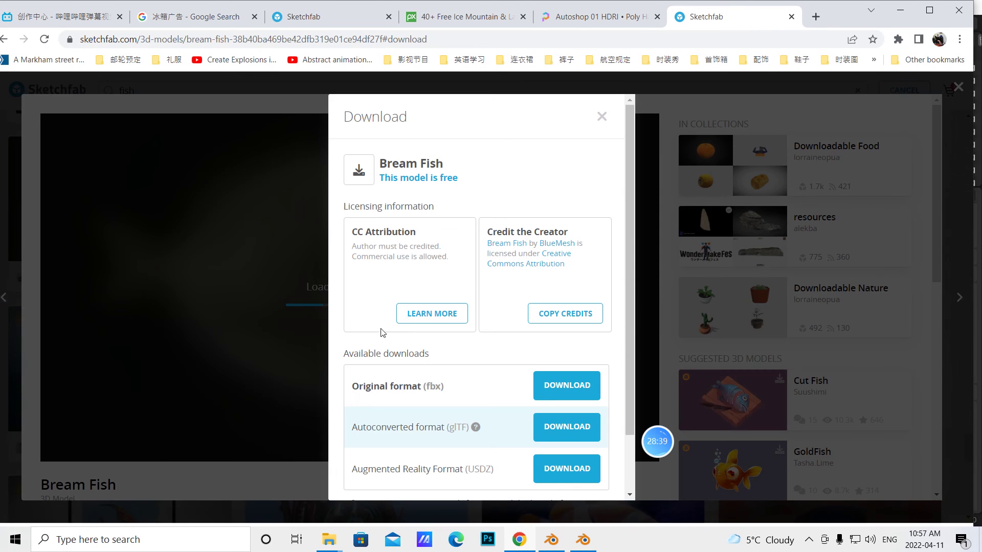
pyautogui.click(602, 117)
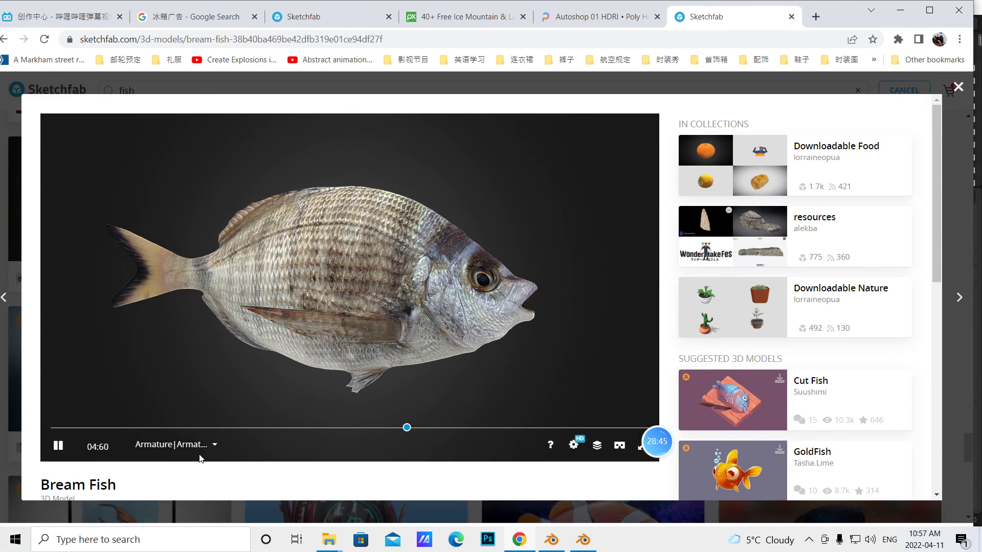
pyautogui.scroll(-4, 197, 481)
pyautogui.scroll(3, 202, 352)
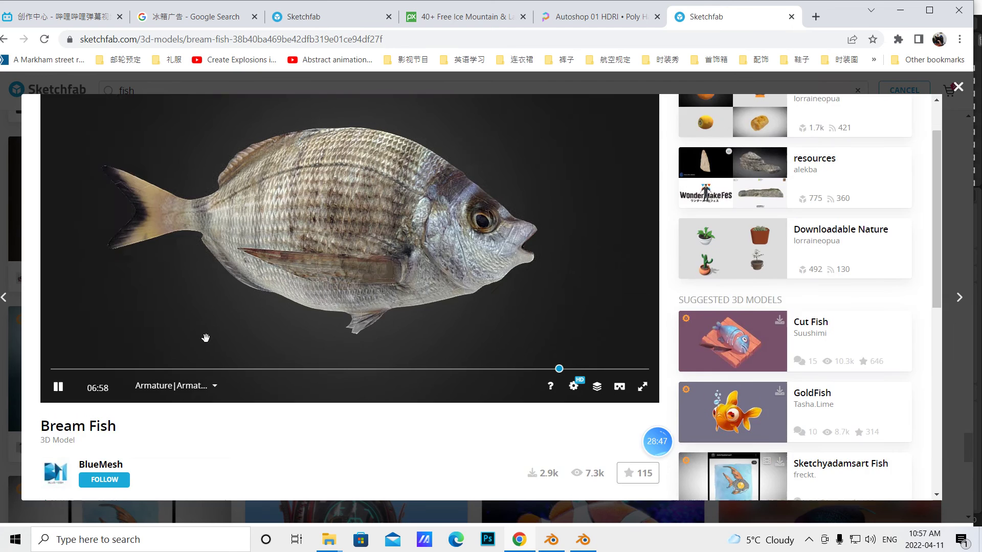
pyautogui.scroll(1, 205, 338)
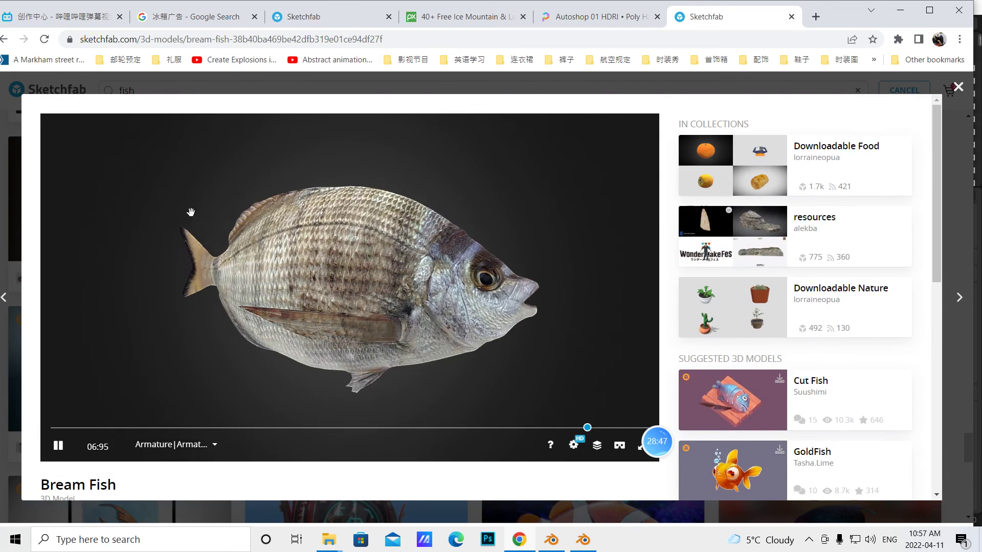
pyautogui.click(5, 39)
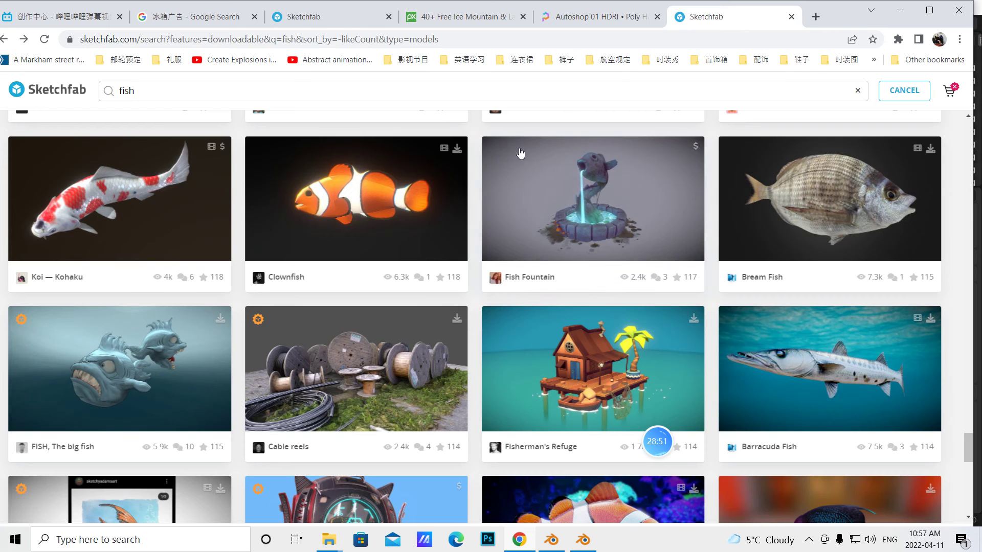
pyautogui.scroll(-7, 671, 268)
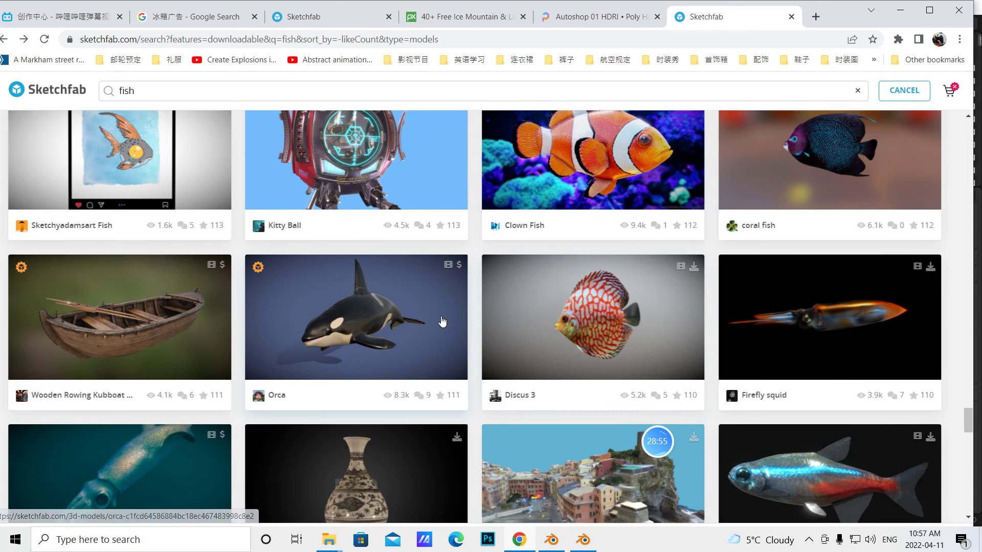
# - Examine more of the fish search results for a realistic fish model that is free to download
pyautogui.scroll(-6, 664, 278)
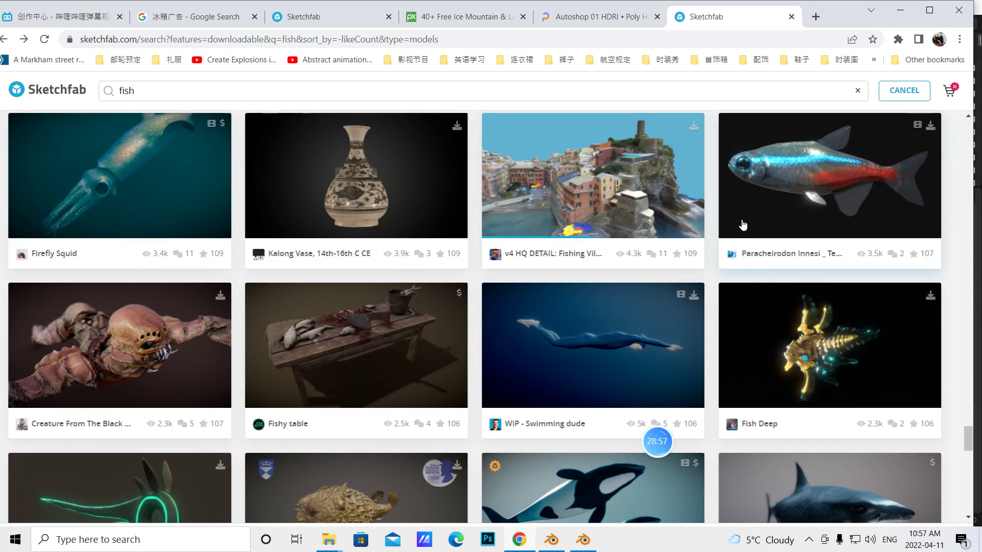
pyautogui.scroll(-6, 741, 222)
pyautogui.scroll(2, 467, 307)
pyautogui.scroll(-7, 469, 300)
pyautogui.scroll(-5, 415, 296)
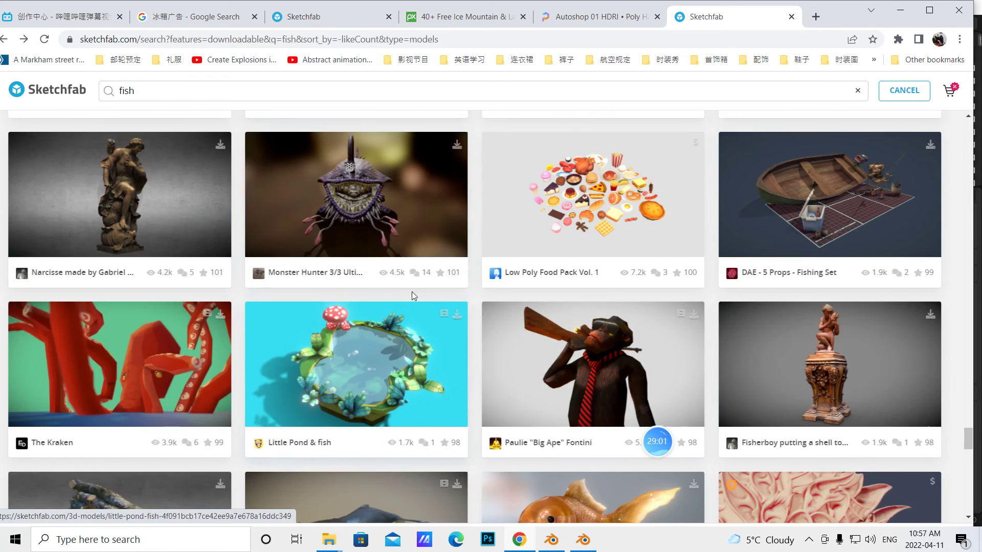
pyautogui.scroll(-4, 528, 274)
pyautogui.scroll(-5, 466, 327)
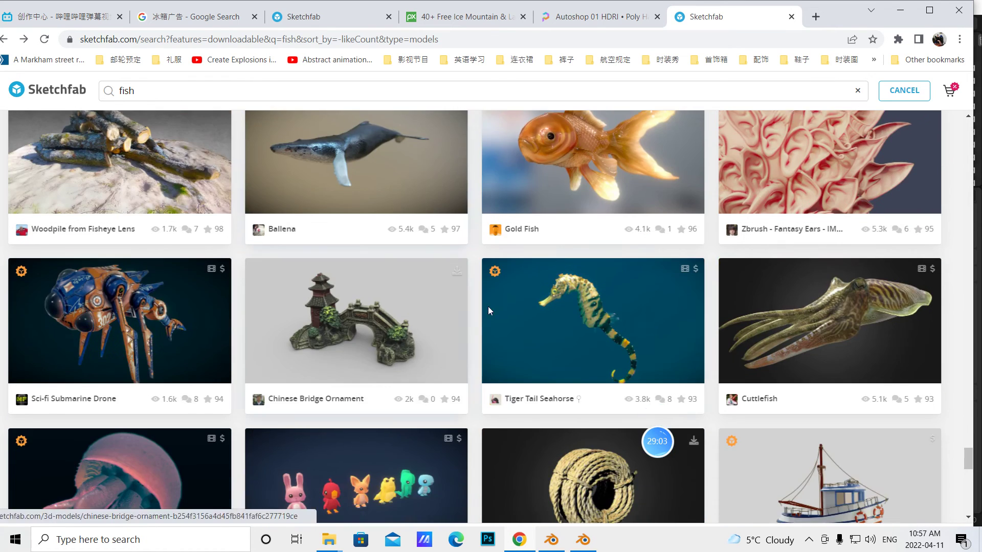
pyautogui.scroll(-4, 542, 307)
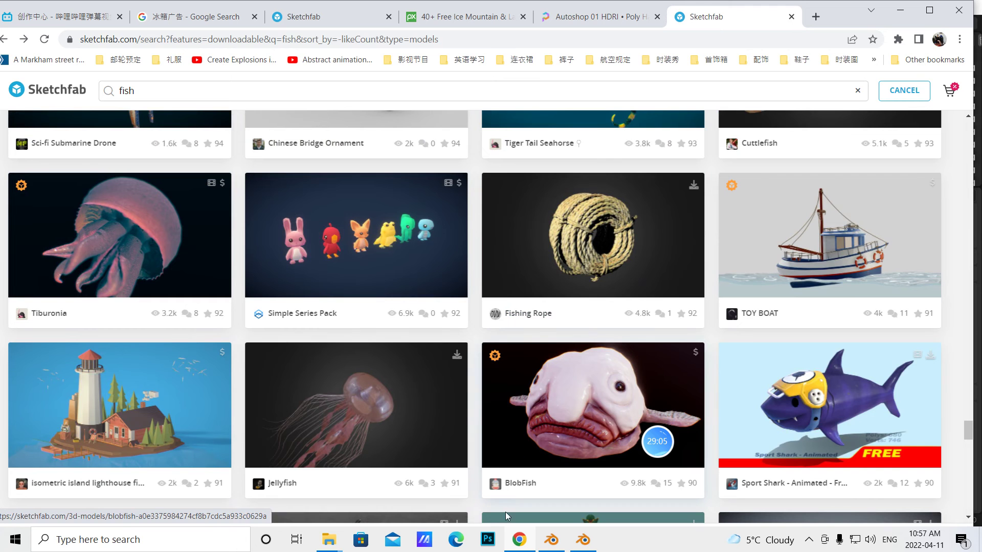
pyautogui.scroll(-5, 342, 389)
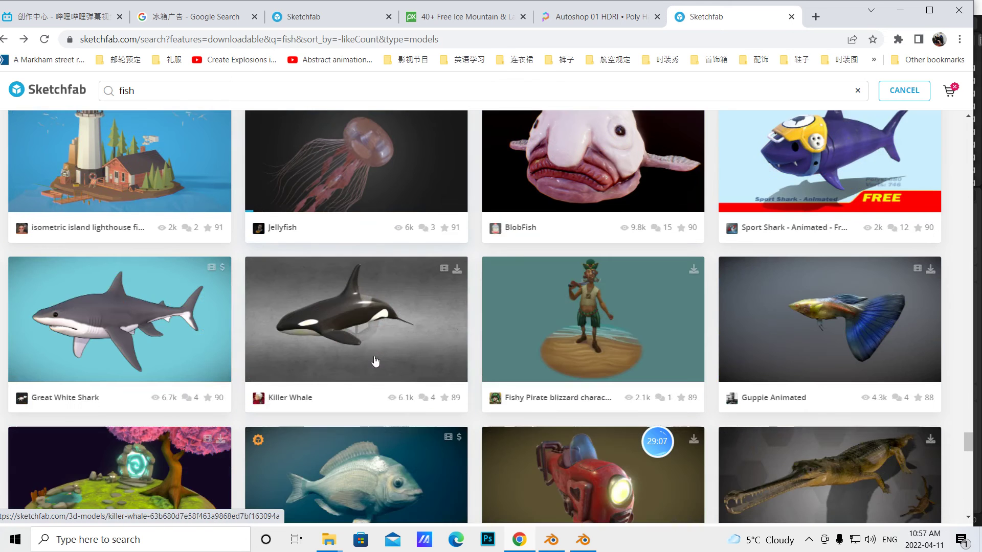
pyautogui.scroll(-3, 664, 325)
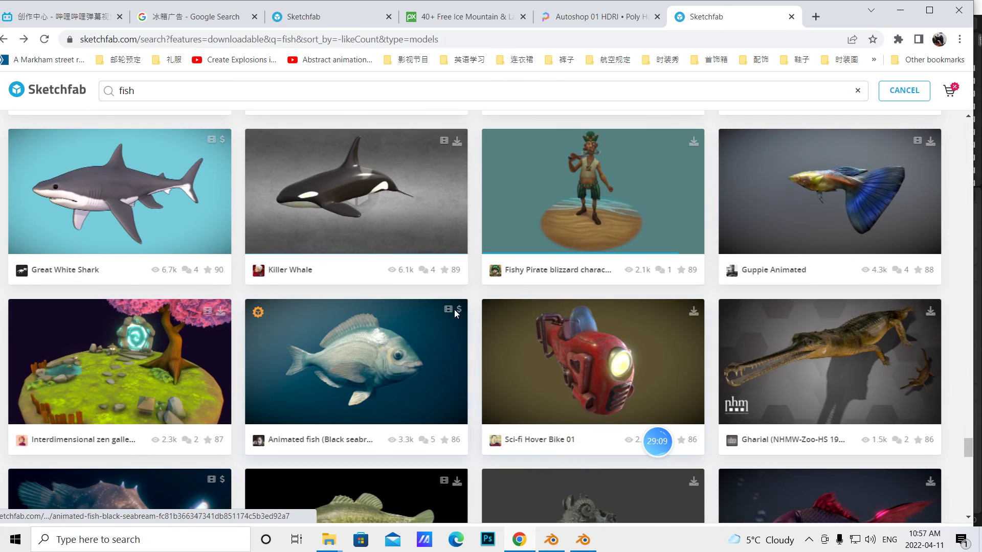
pyautogui.scroll(-5, 539, 322)
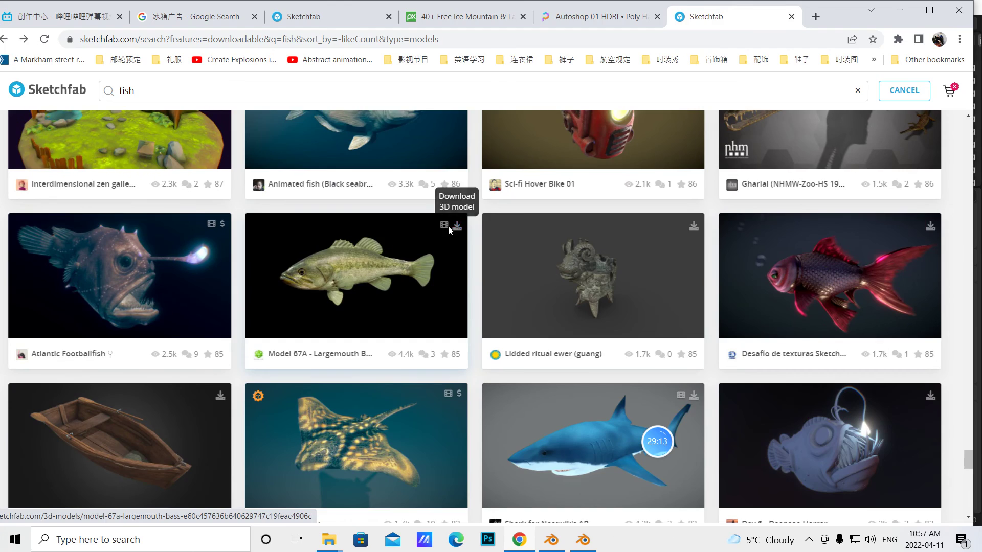
# - Open the Model 67A - Largemouth Bass page and download the model in the autoconverted glTF format
pyautogui.click(387, 272)
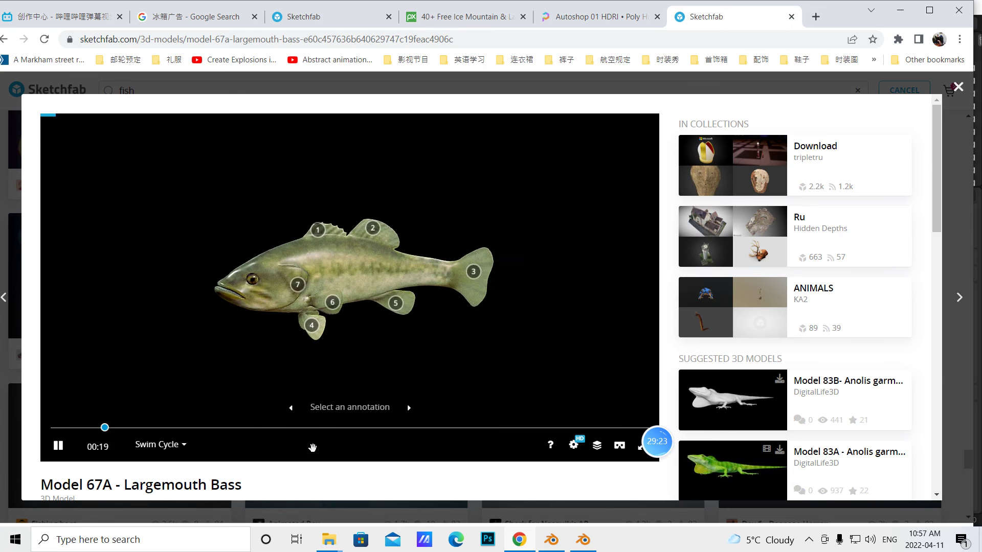
pyautogui.scroll(-3, 316, 470)
pyautogui.scroll(-3, 290, 376)
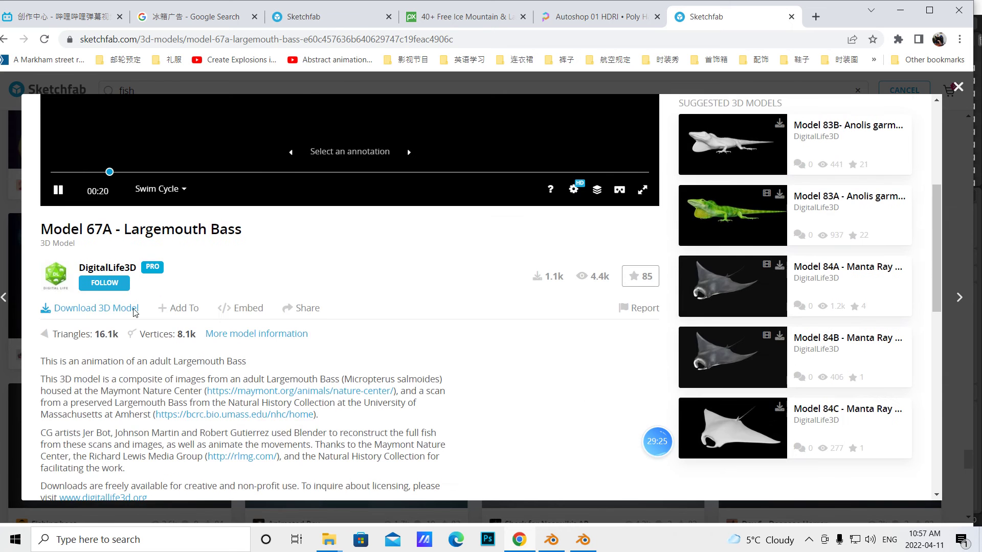
pyautogui.click(115, 309)
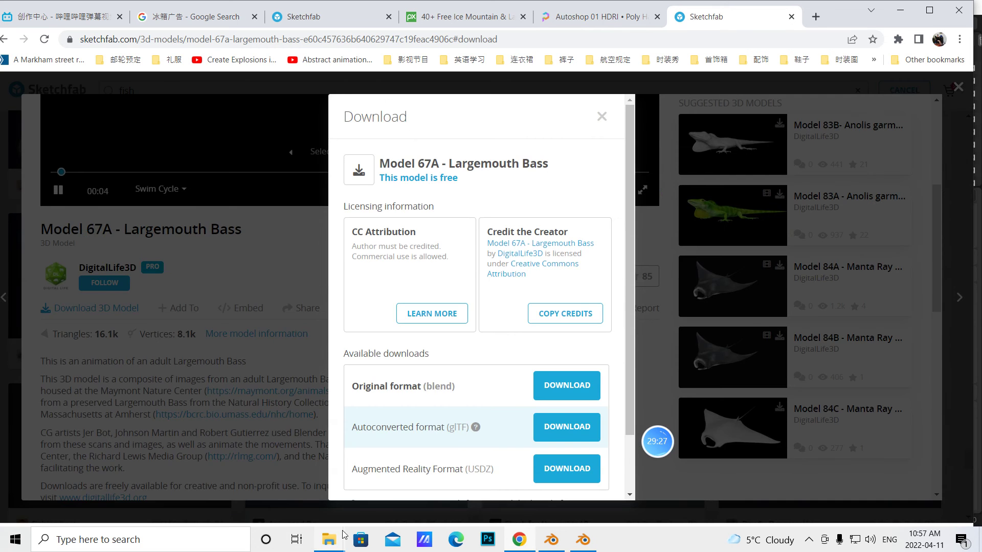
pyautogui.click(567, 428)
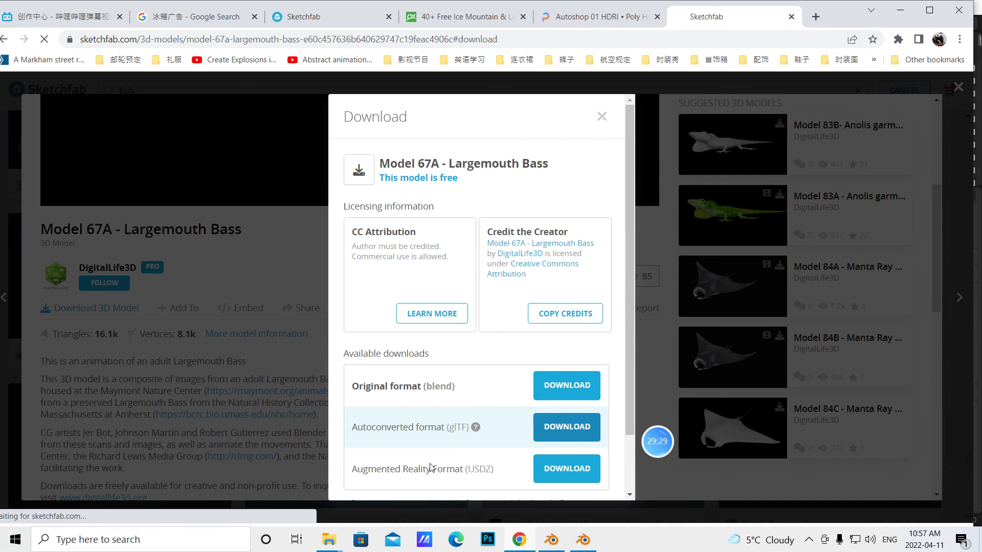
# - Switch to File Explorer's Downloads folder, extract model_67a_-_largemouth_bass.zip with 7-Zip into its own folder, and open that folder
pyautogui.click(329, 539)
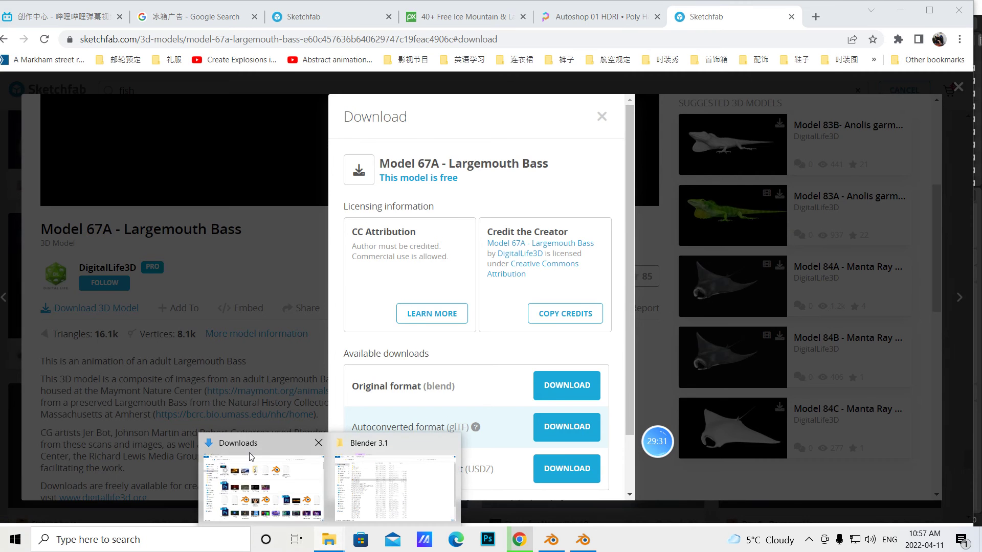
pyautogui.click(260, 496)
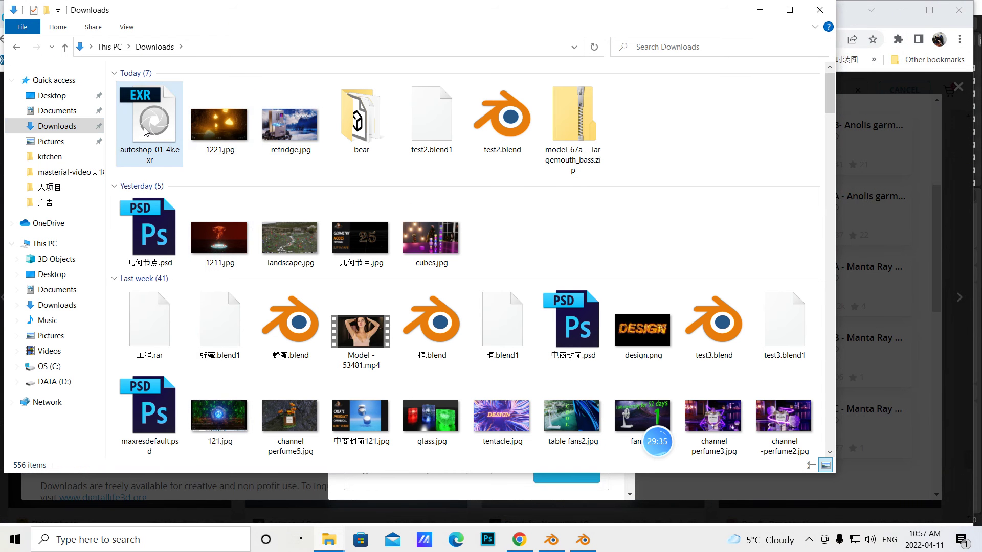
pyautogui.rightClick(570, 146)
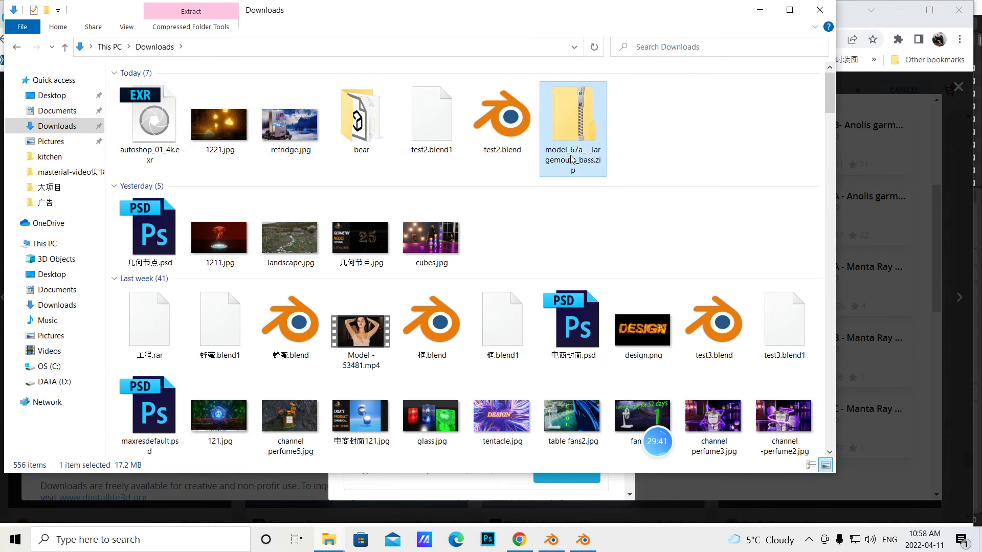
pyautogui.moveTo(604, 220)
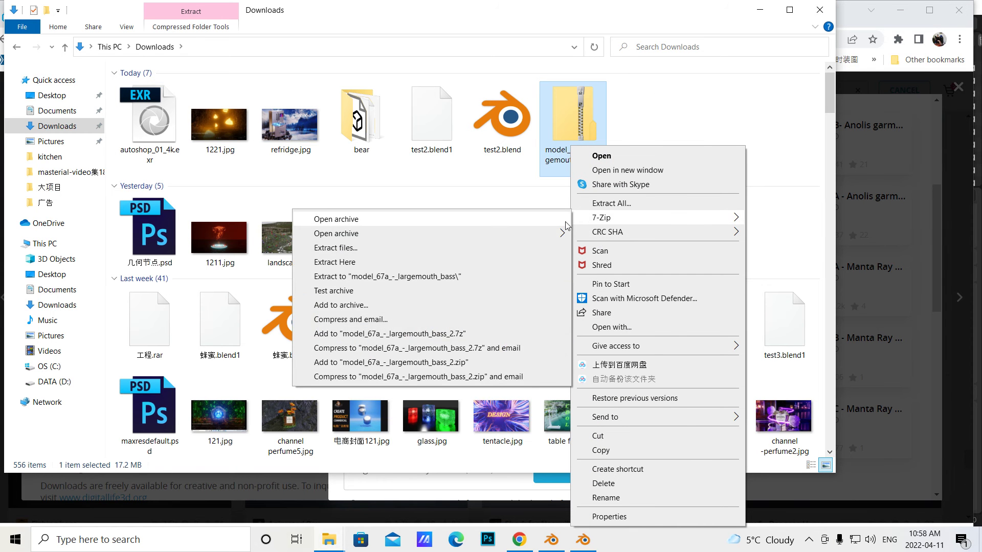
pyautogui.click(357, 250)
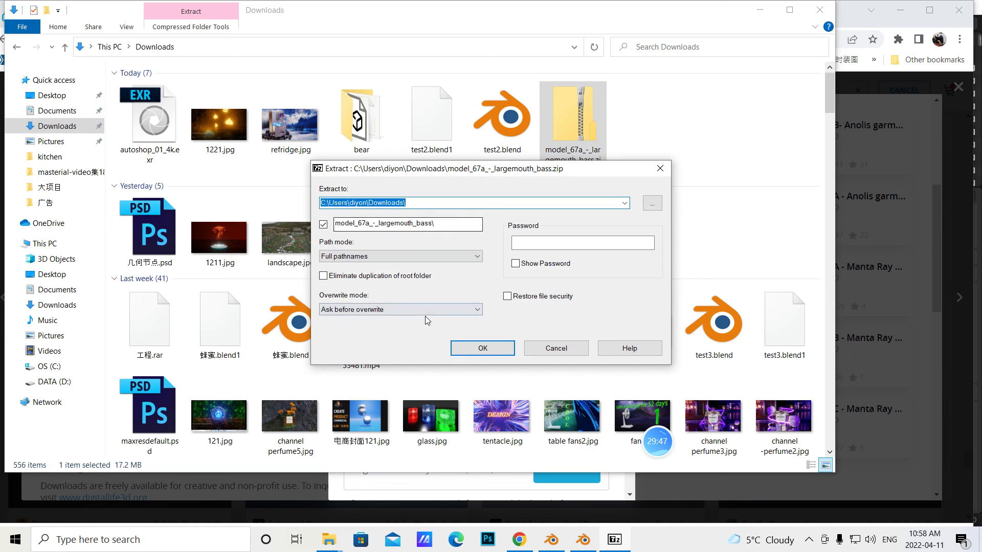
pyautogui.click(480, 345)
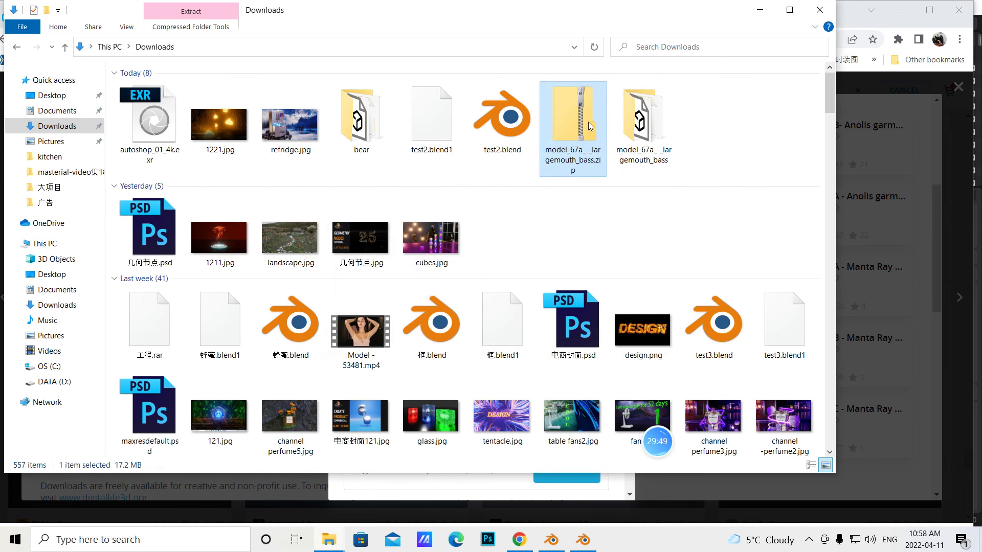
pyautogui.doubleClick(639, 122)
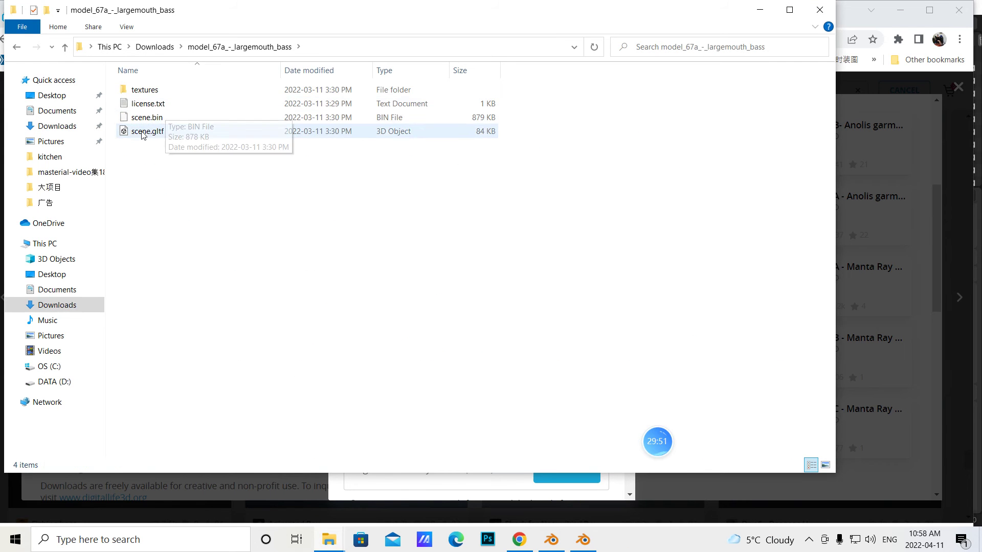
# - Switch to Blender and start a glTF 2.0 import, looking through the Downloads folder for the fish model
pyautogui.click(582, 539)
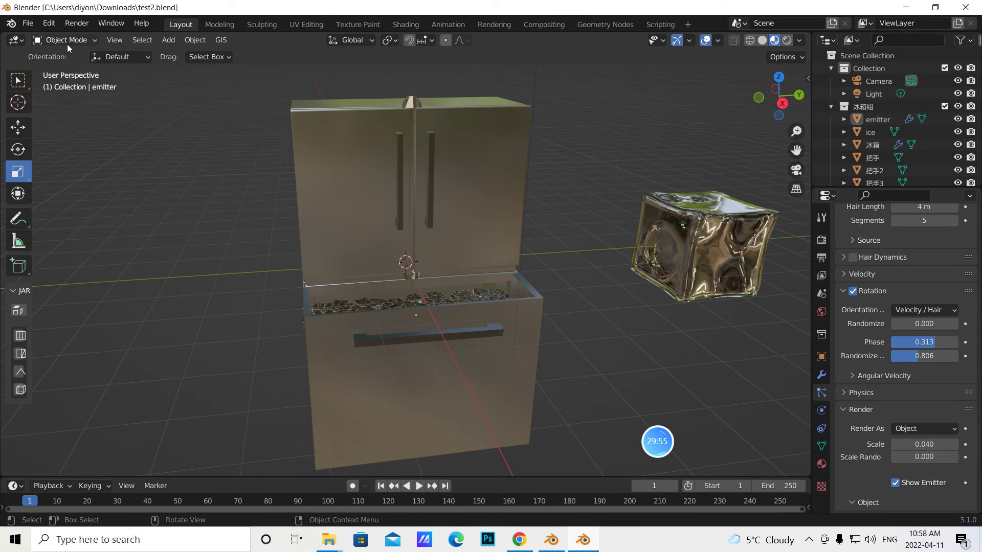
pyautogui.click(28, 23)
pyautogui.moveTo(51, 196)
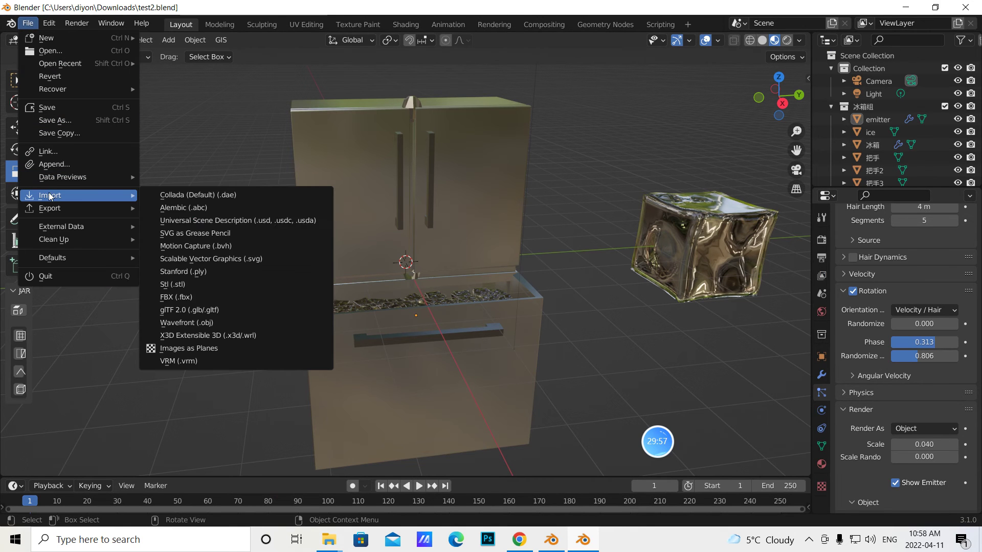
pyautogui.click(207, 310)
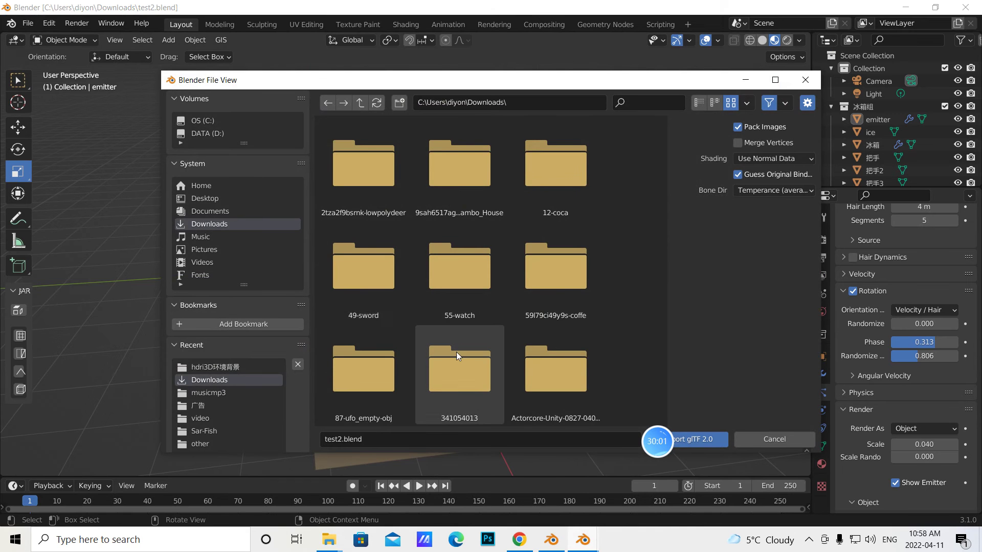
pyautogui.scroll(-5, 456, 348)
# - Check the extracted fish folder's name in File Explorer and return to Blender's import file browser
pyautogui.click(329, 540)
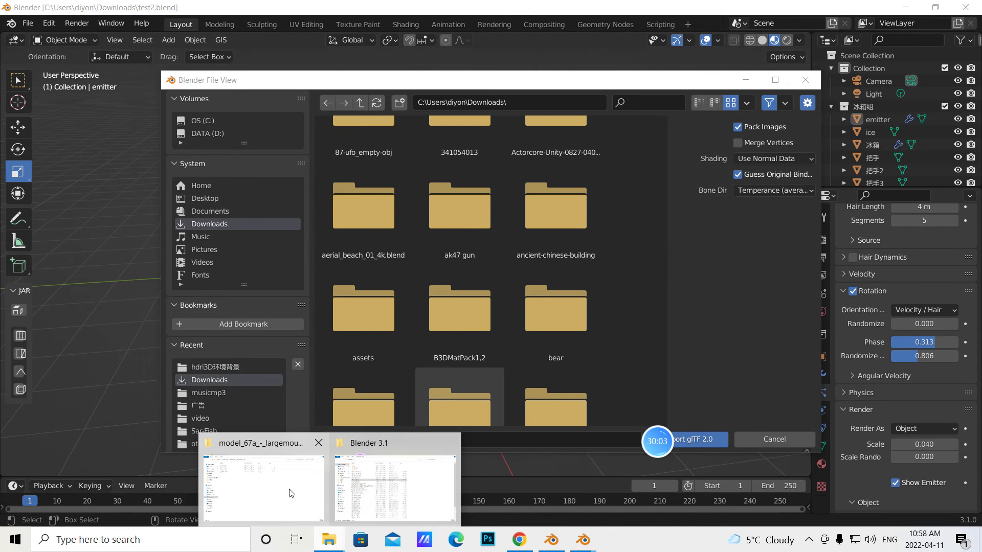
pyautogui.click(276, 485)
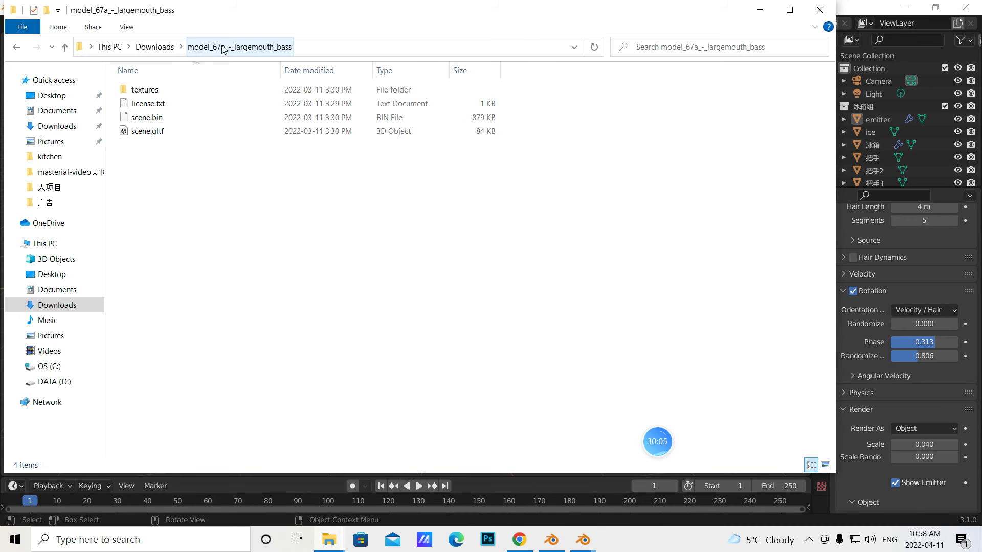
pyautogui.click(583, 539)
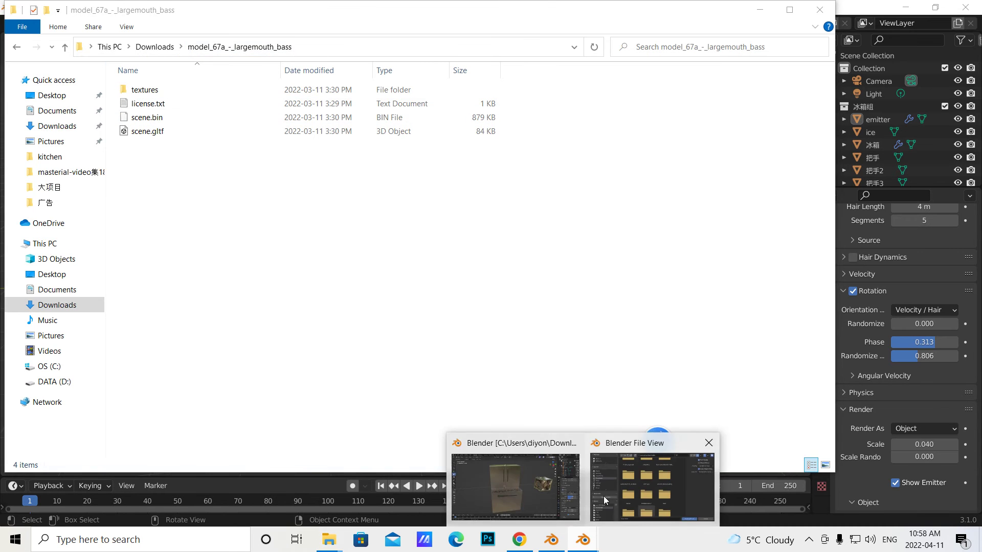
pyautogui.click(603, 495)
# - Import scene.gltf from the model_67a_-_largemouth_bass folder into the refrigerator scene
pyautogui.scroll(-10, 468, 292)
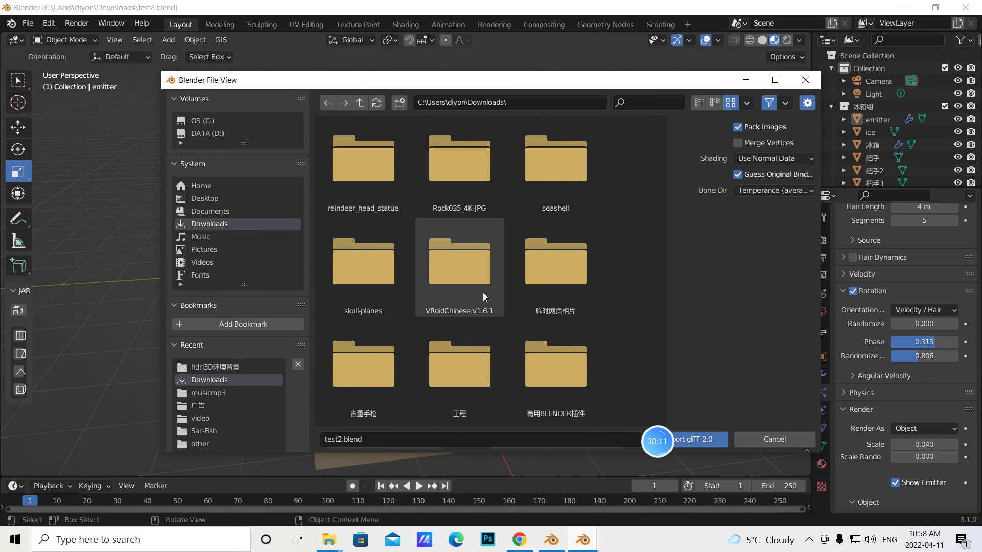
pyautogui.scroll(3, 544, 242)
pyautogui.scroll(2, 544, 242)
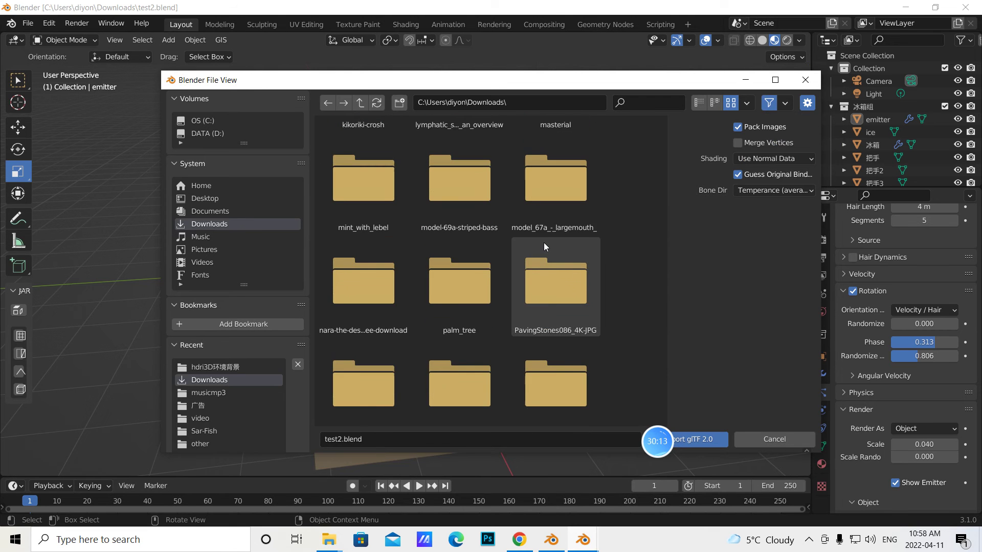
pyautogui.doubleClick(554, 209)
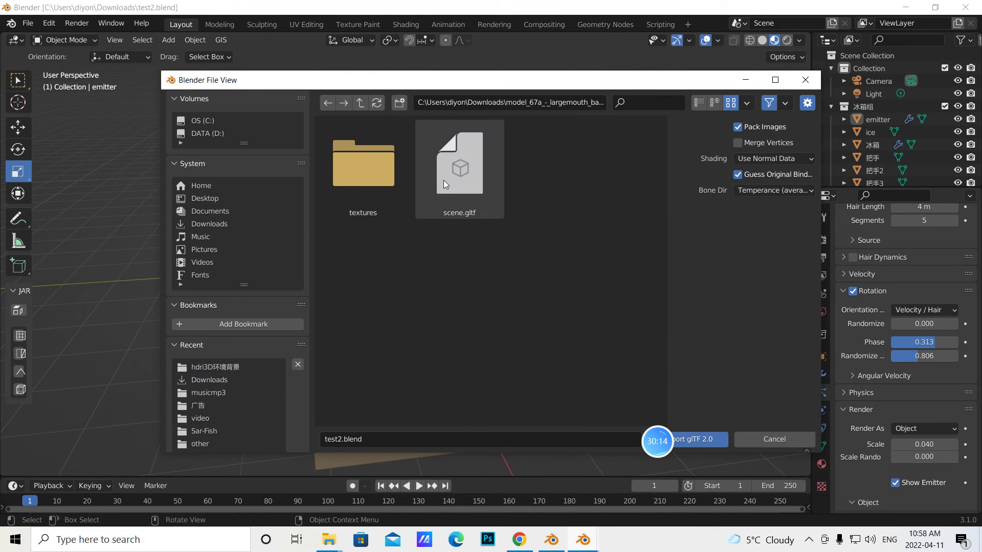
pyautogui.click(467, 192)
pyautogui.click(687, 439)
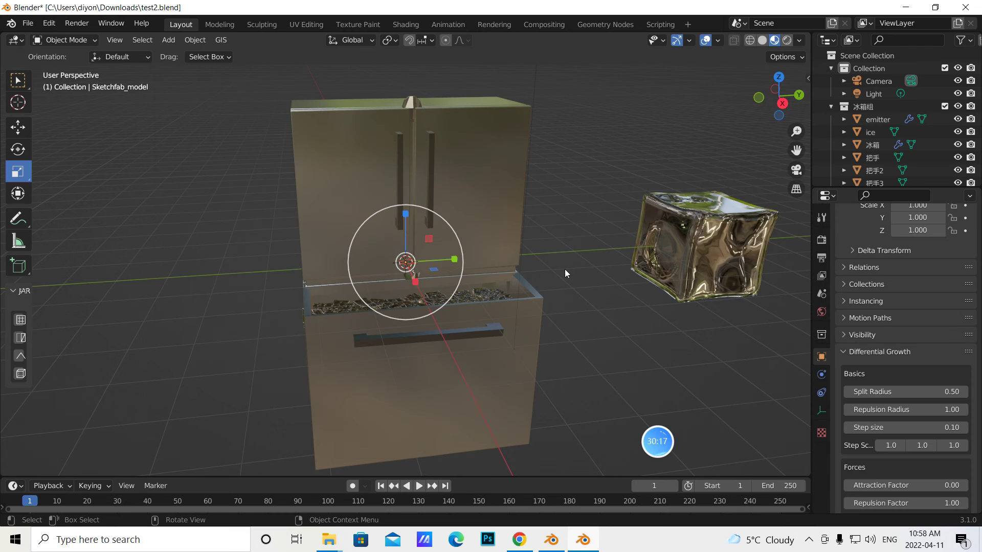
# - Enlarge the Outliner to show Sketchfab_model, and scale the imported fish up uniformly to about 5.065
pyautogui.moveTo(505, 228); pyautogui.dragTo(510, 230)
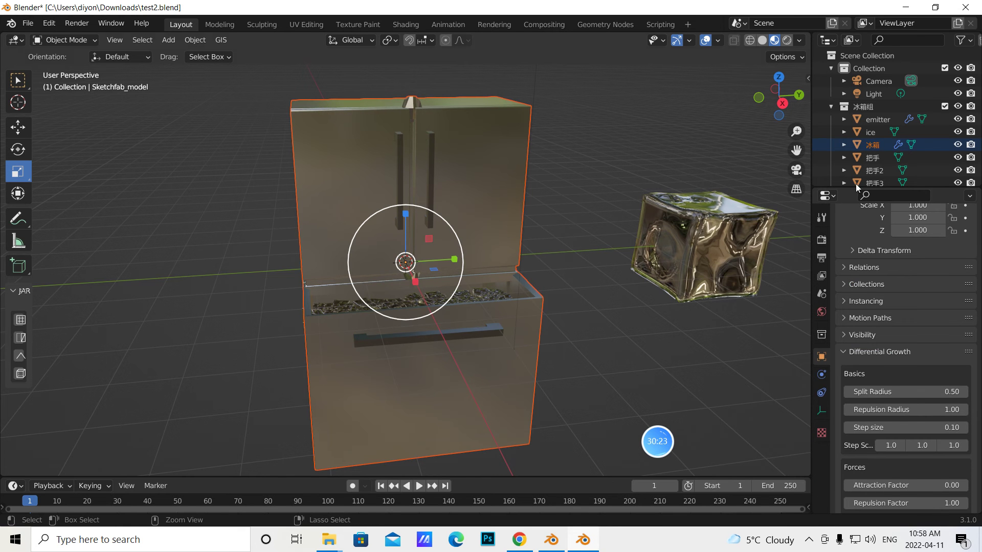
pyautogui.moveTo(851, 190); pyautogui.dragTo(851, 219)
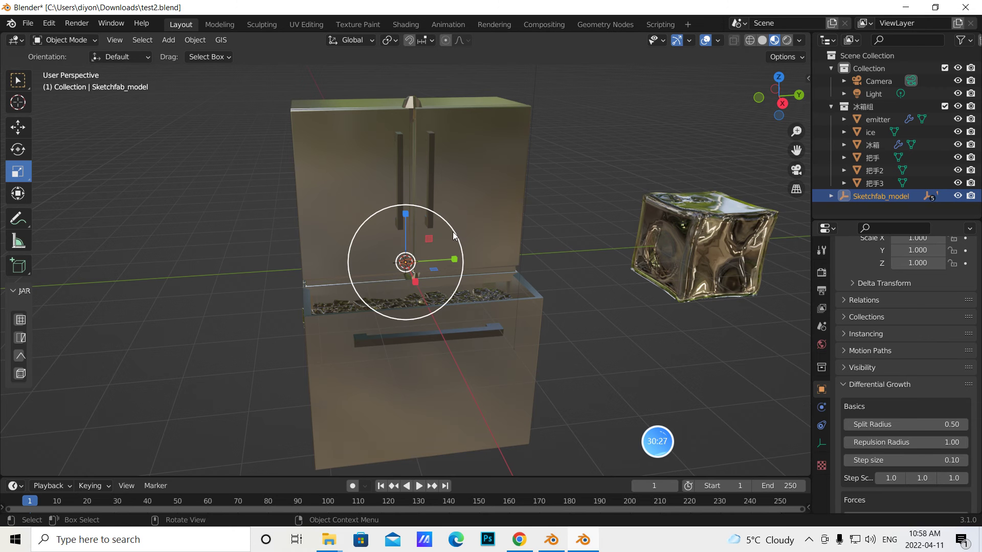
pyautogui.moveTo(459, 237)
pyautogui.mouseDown()
pyautogui.moveTo(496, 210)
pyautogui.moveTo(467, 238)
pyautogui.moveTo(452, 331)
pyautogui.mouseUp()
pyautogui.moveTo(452, 331); pyautogui.dragTo(456, 250, button='middle')
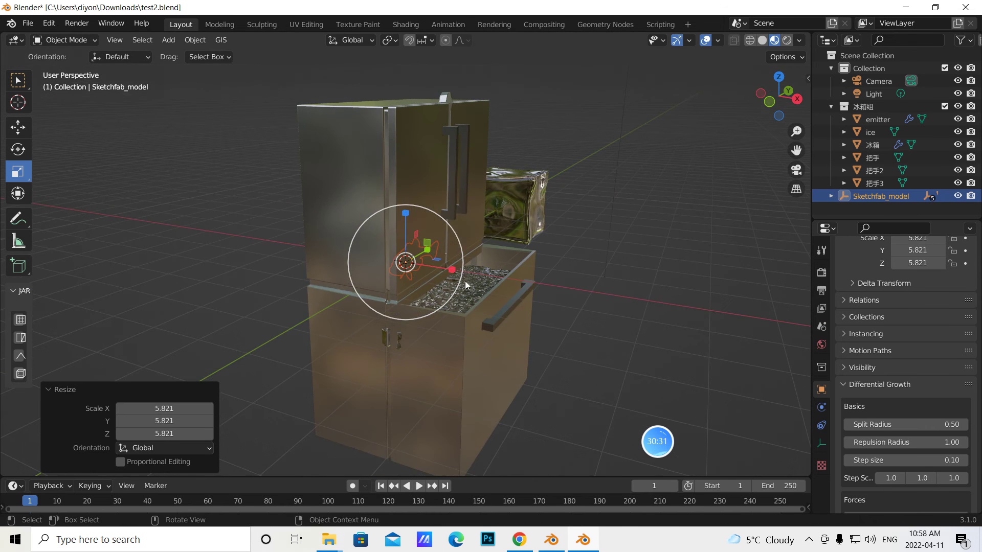
pyautogui.moveTo(440, 221); pyautogui.dragTo(436, 226)
# - Move the fish about 1.36 m along the X axis, out over the refrigerator's open ice drawer
pyautogui.click(20, 128)
pyautogui.moveTo(454, 272); pyautogui.dragTo(506, 277)
pyautogui.moveTo(506, 277)
pyautogui.mouseDown(button='middle')
pyautogui.moveTo(578, 360)
pyautogui.moveTo(517, 335)
pyautogui.mouseUp(button='middle')
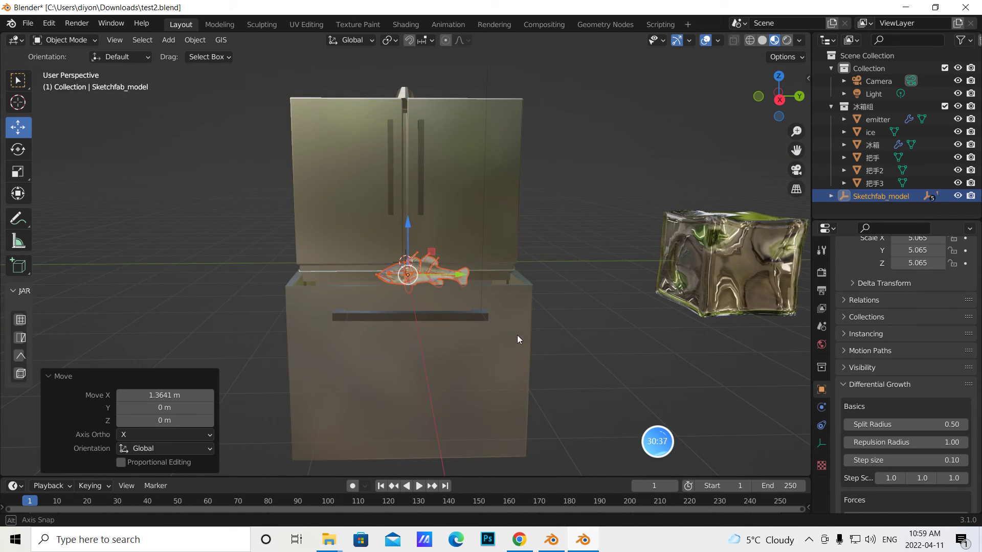
# - Play the animation briefly to check the fish's movement, then stop it and return to frame 1
pyautogui.click(419, 485)
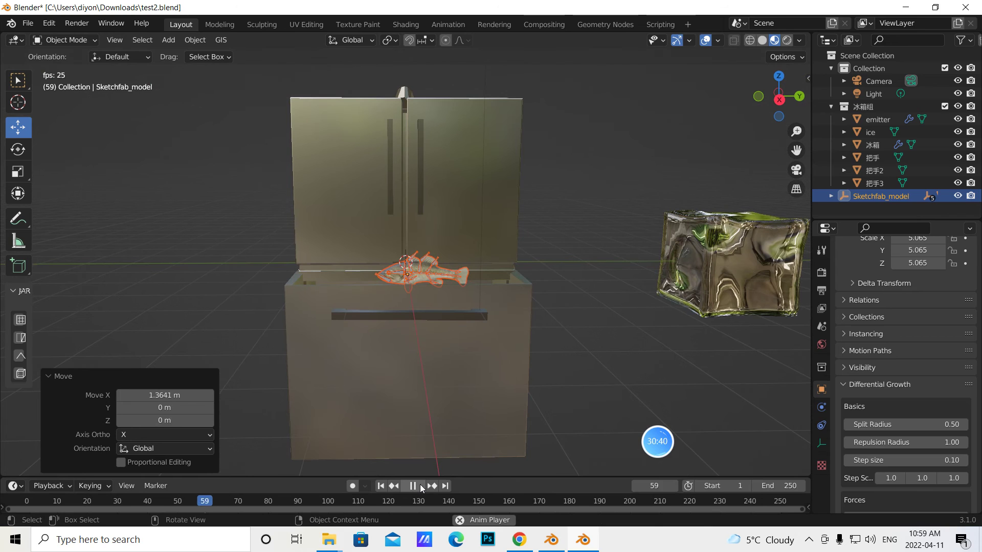
pyautogui.click(420, 486)
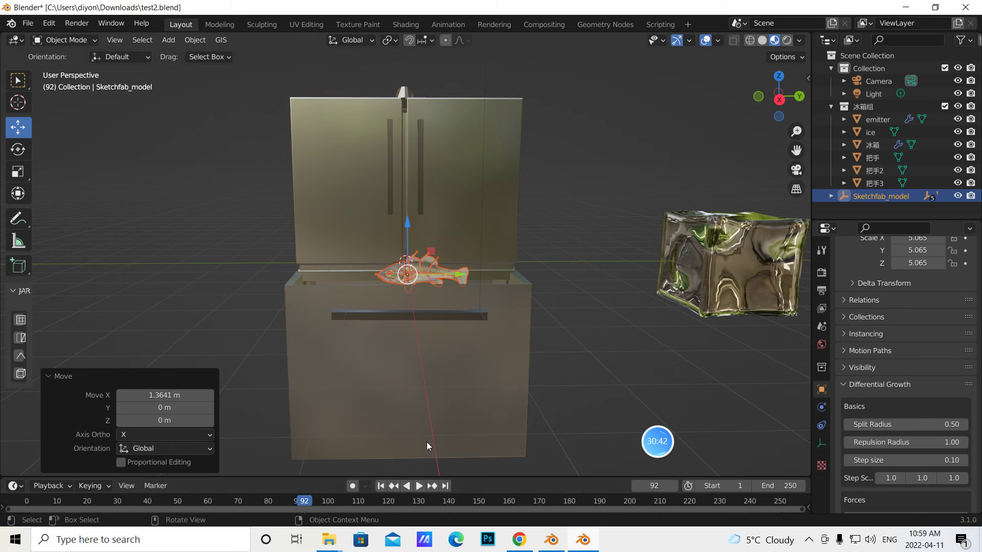
pyautogui.click(393, 486)
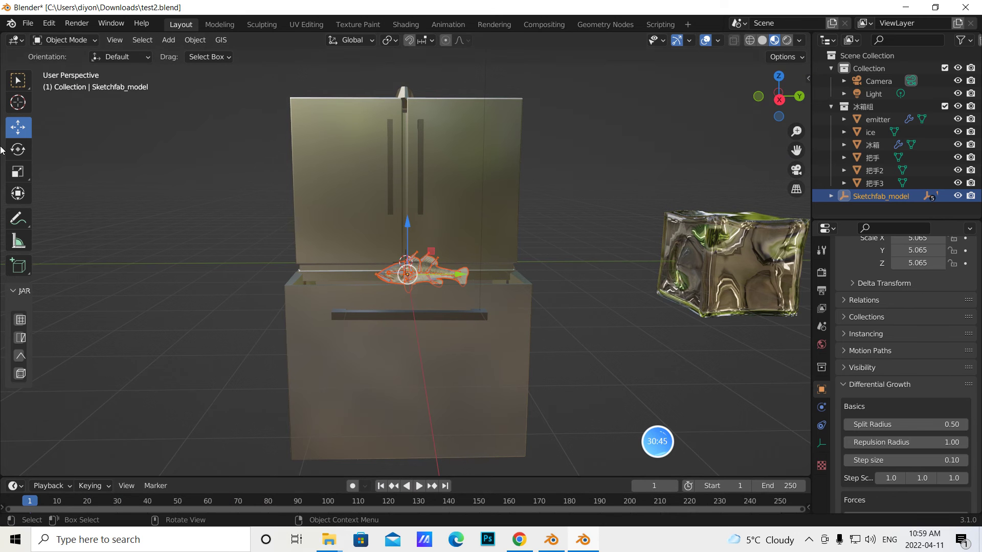
# - Rotate the fish about -88.9° around X to stand upright, and move it about -1.2 m in Z and 1.264 m in Y
pyautogui.click(18, 150)
pyautogui.moveTo(430, 234); pyautogui.dragTo(415, 279)
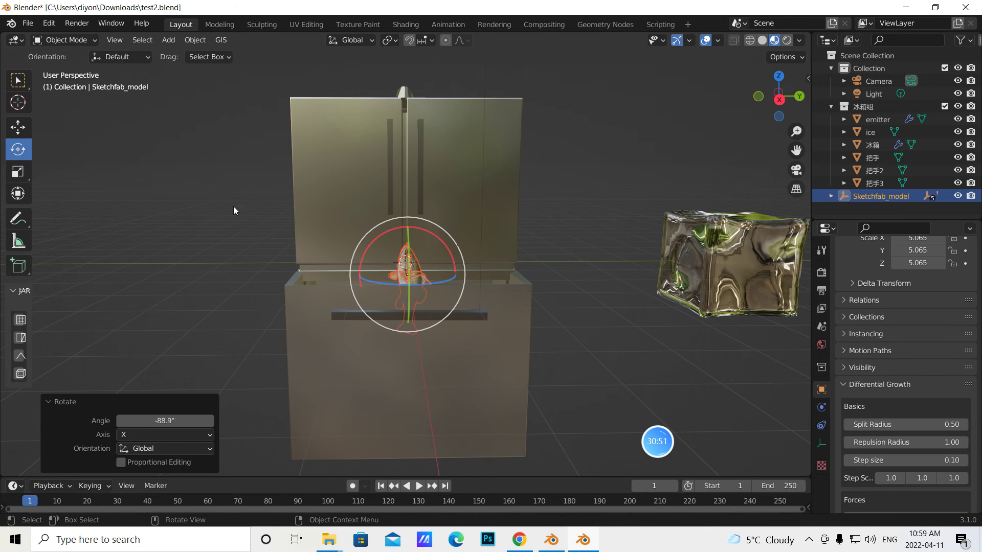
pyautogui.click(18, 127)
pyautogui.moveTo(408, 229); pyautogui.dragTo(407, 286)
pyautogui.moveTo(542, 323); pyautogui.dragTo(493, 338, button='middle')
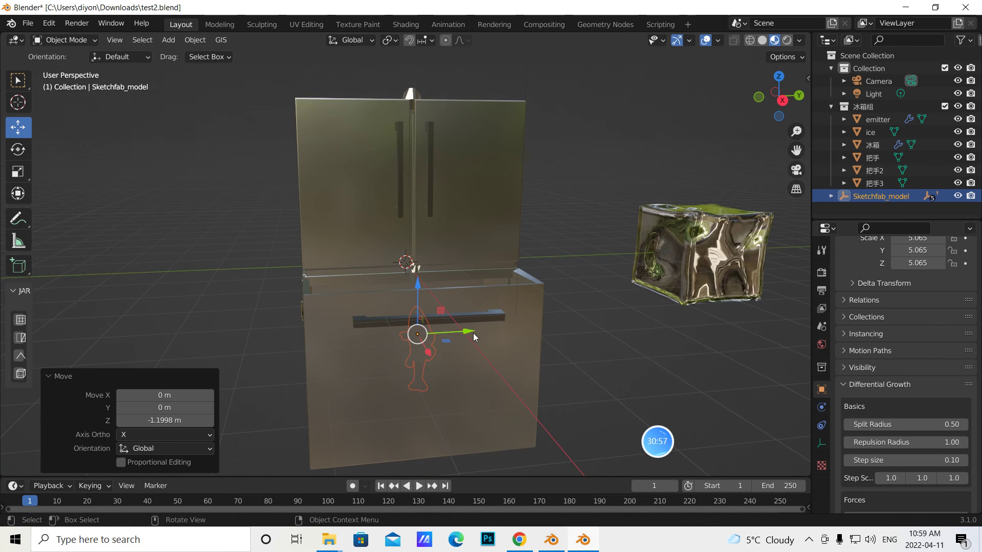
pyautogui.moveTo(473, 330); pyautogui.dragTo(495, 347)
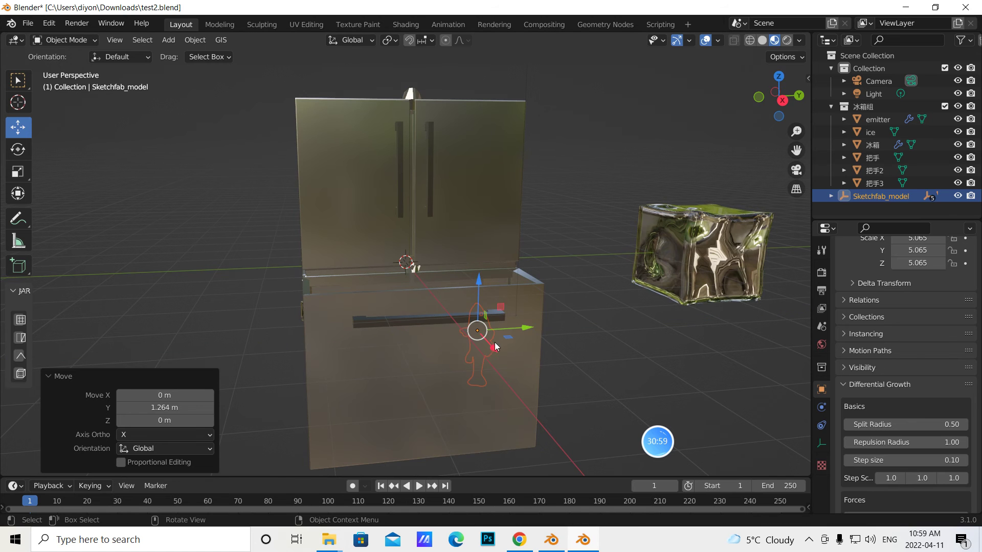
# - Expand the Sketchfab_model hierarchy down to the armature's children and select the body mesh, eye mesh and both Object items
pyautogui.click(831, 196)
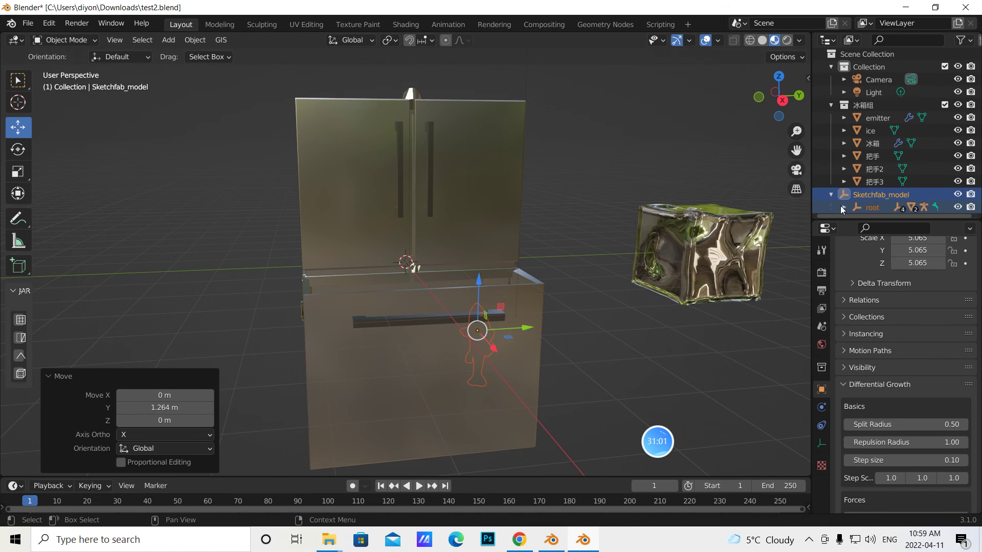
pyautogui.click(843, 208)
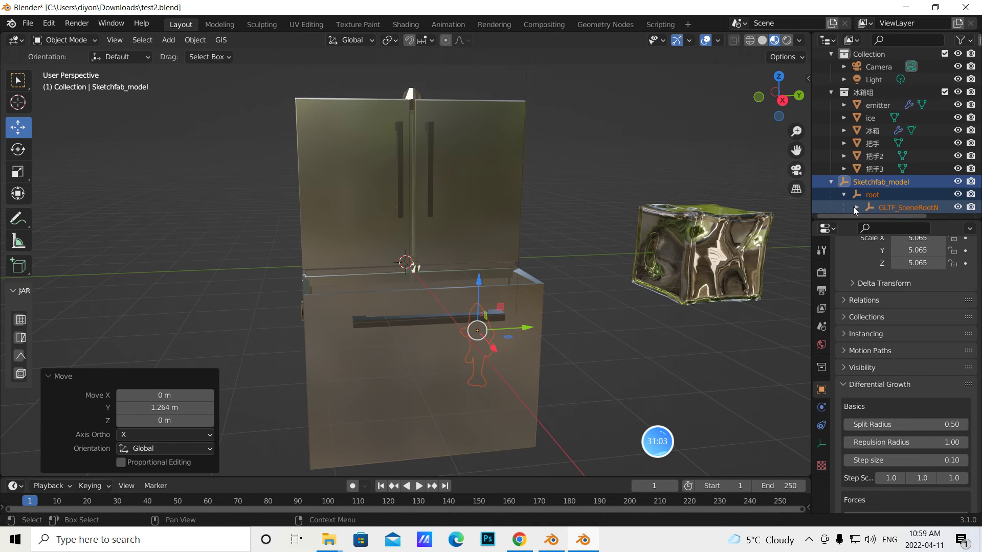
pyautogui.click(855, 208)
pyautogui.click(868, 208)
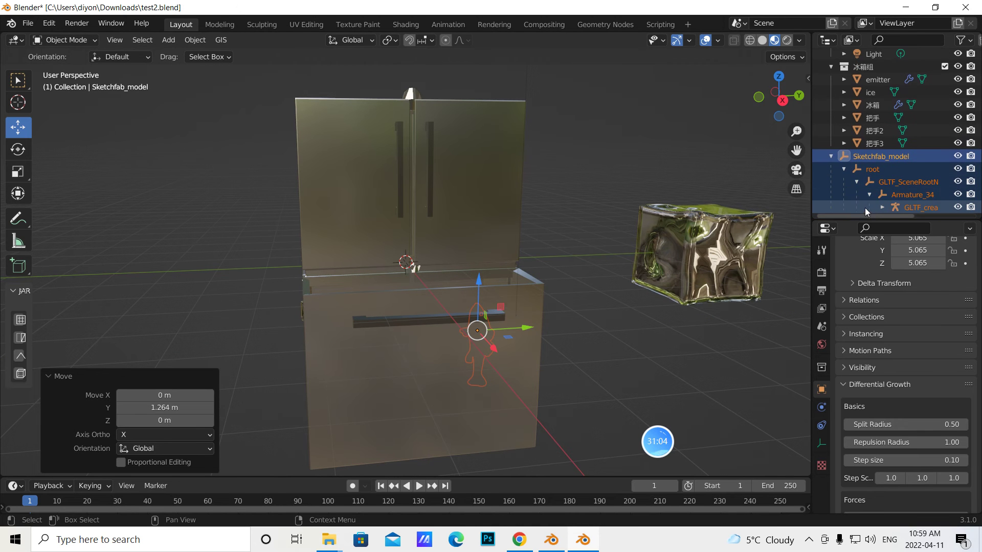
pyautogui.click(882, 208)
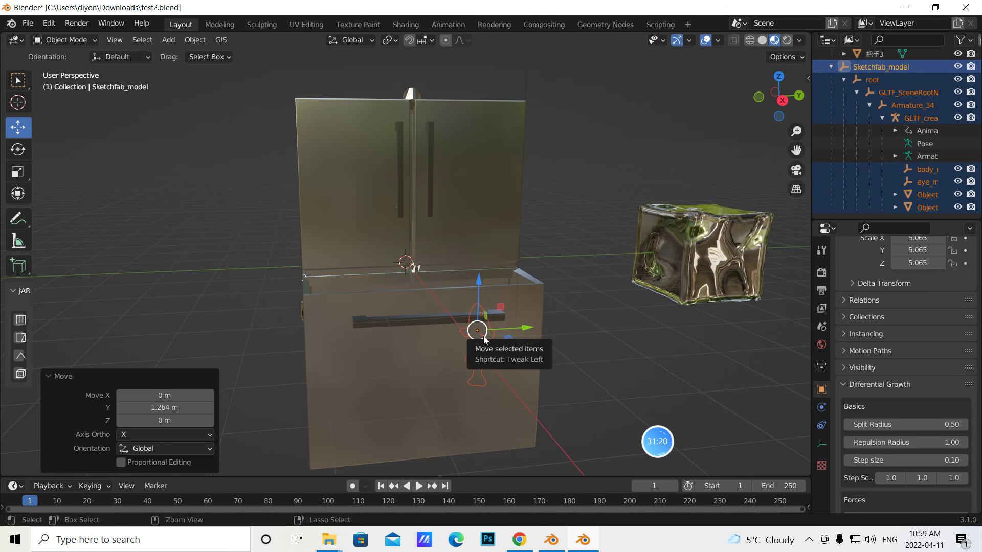
pyautogui.click(915, 170)
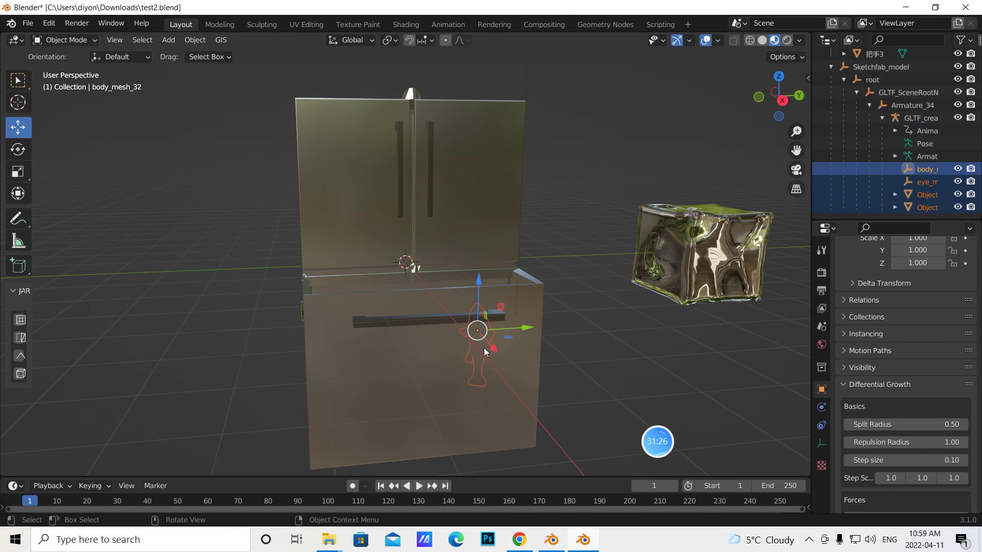
# - Insert a Location keyframe for the selected fish parts at frame 1, and enlarge the timeline to show its keyframes
pyautogui.rightClick(485, 335)
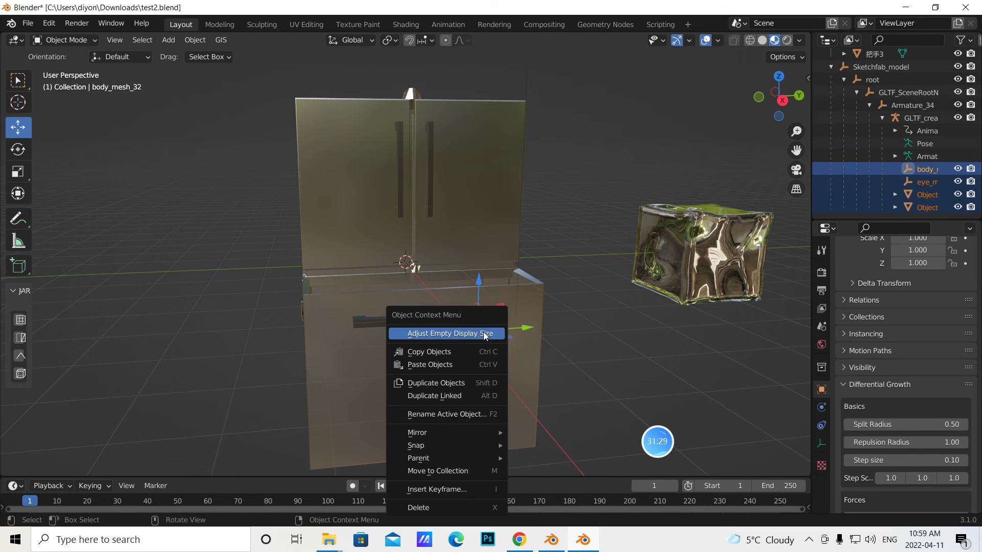
pyautogui.click(439, 489)
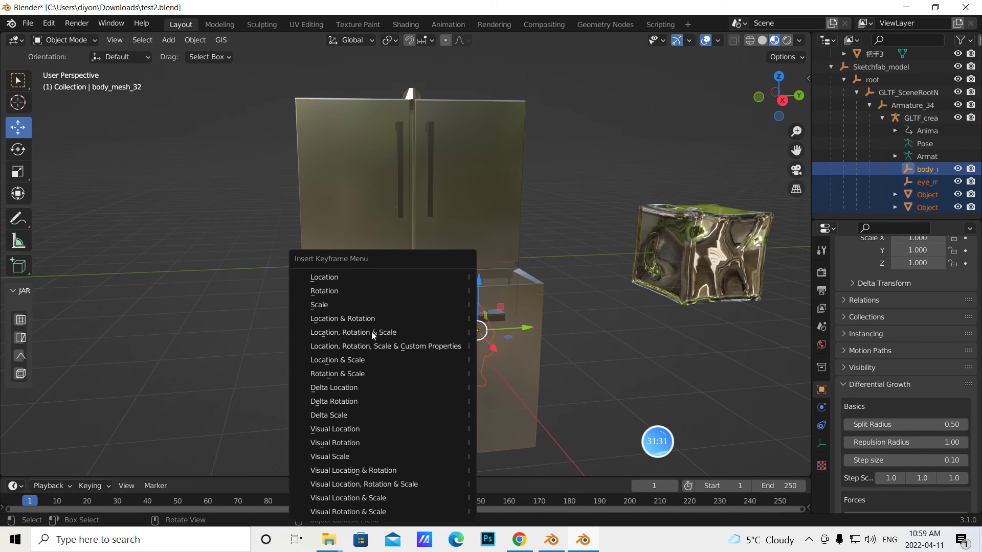
pyautogui.click(354, 278)
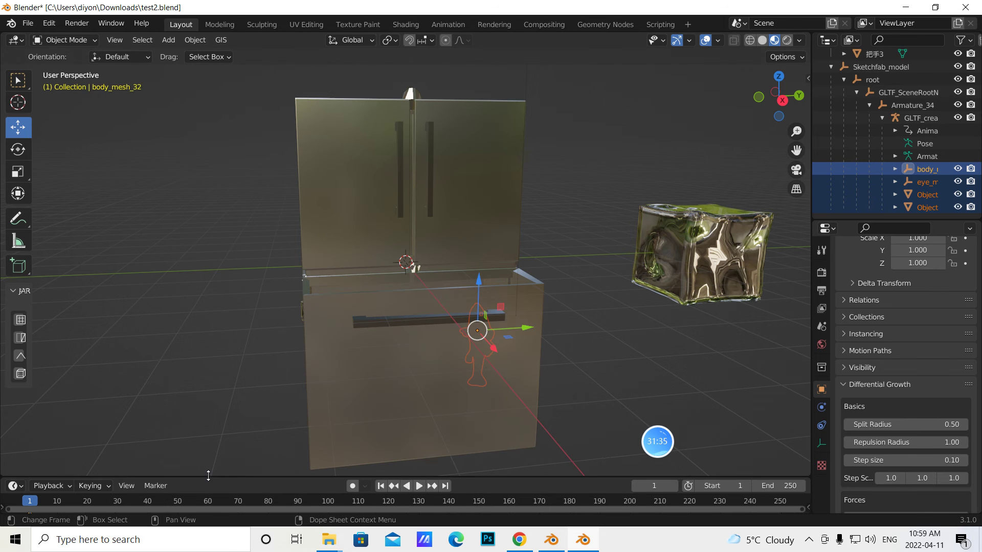
pyautogui.moveTo(208, 475); pyautogui.dragTo(205, 444)
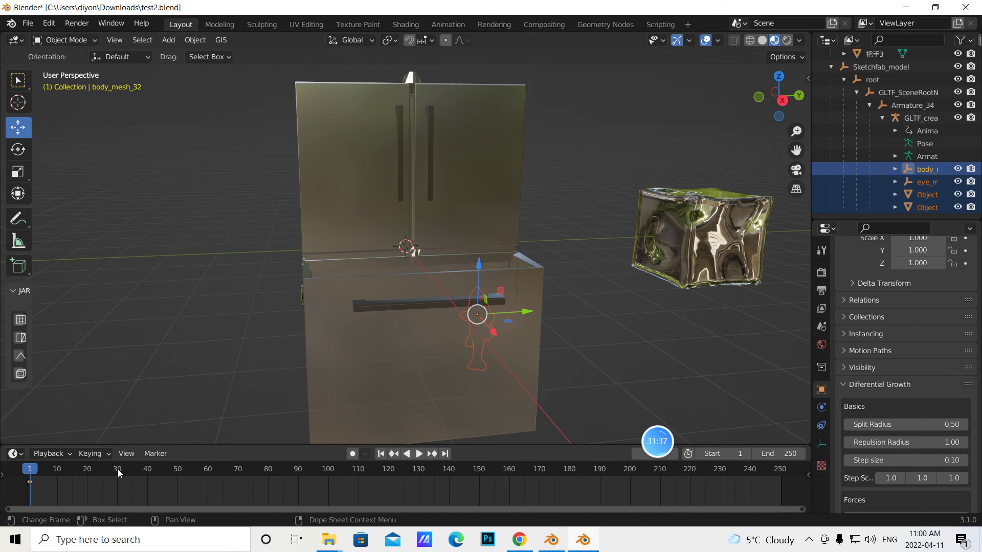
# - At frame 40, raise the selected fish parts about 0.903 m along Z and insert a keyframe
pyautogui.click(149, 468)
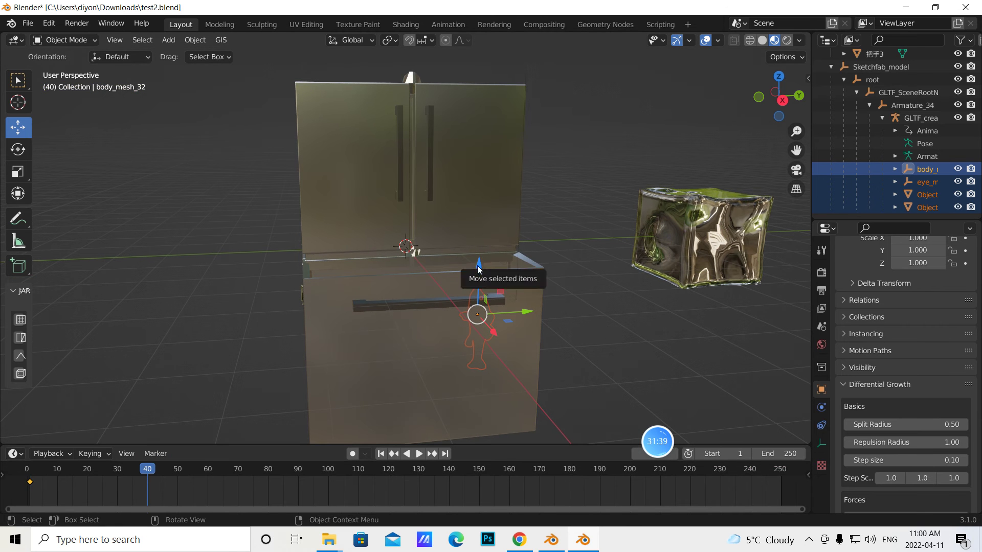
pyautogui.moveTo(479, 265); pyautogui.dragTo(486, 220)
pyautogui.rightClick(480, 269)
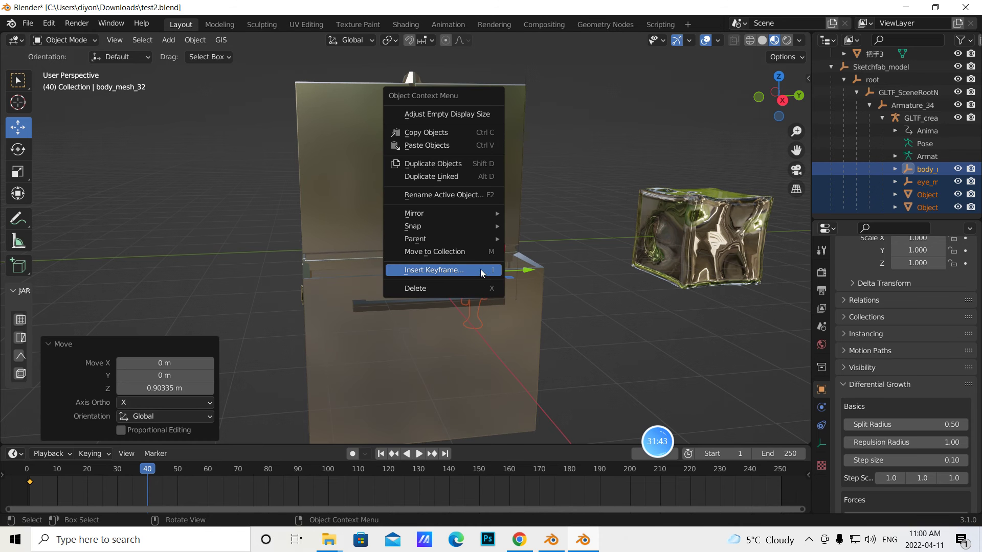
pyautogui.click(469, 270)
pyautogui.click(410, 272)
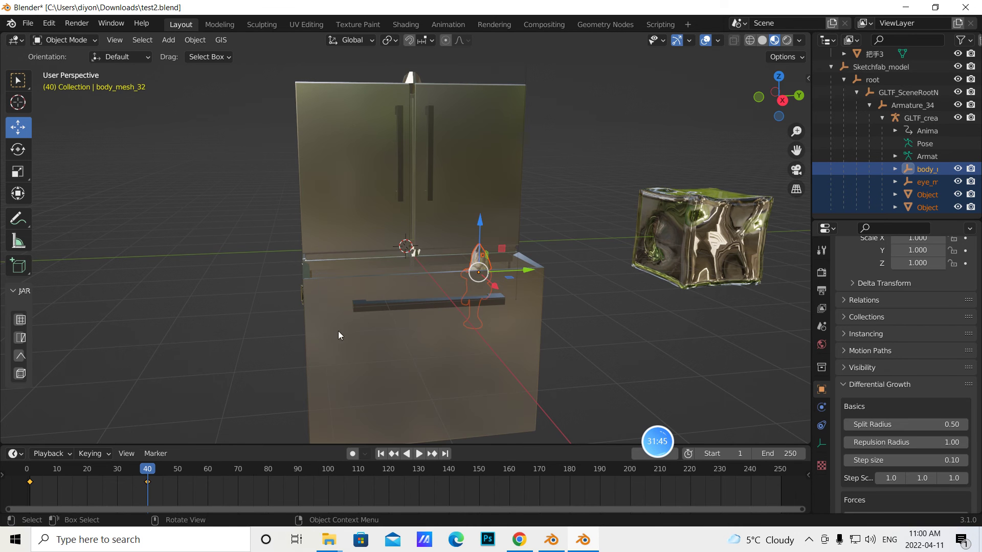
# - Insert keyframes again for the selected fish parts at frames 1 and 40, keeping their current poses
pyautogui.click(266, 470)
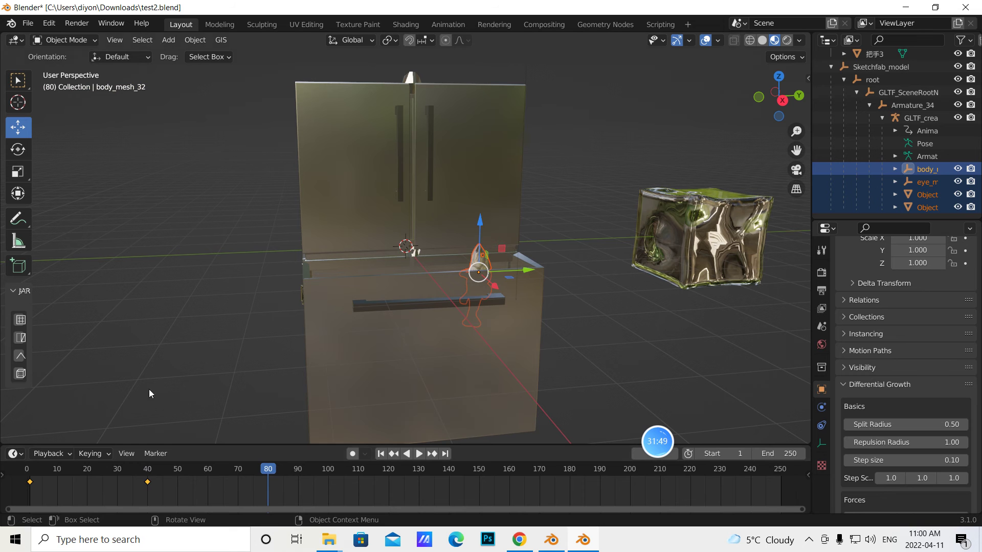
pyautogui.click(29, 471)
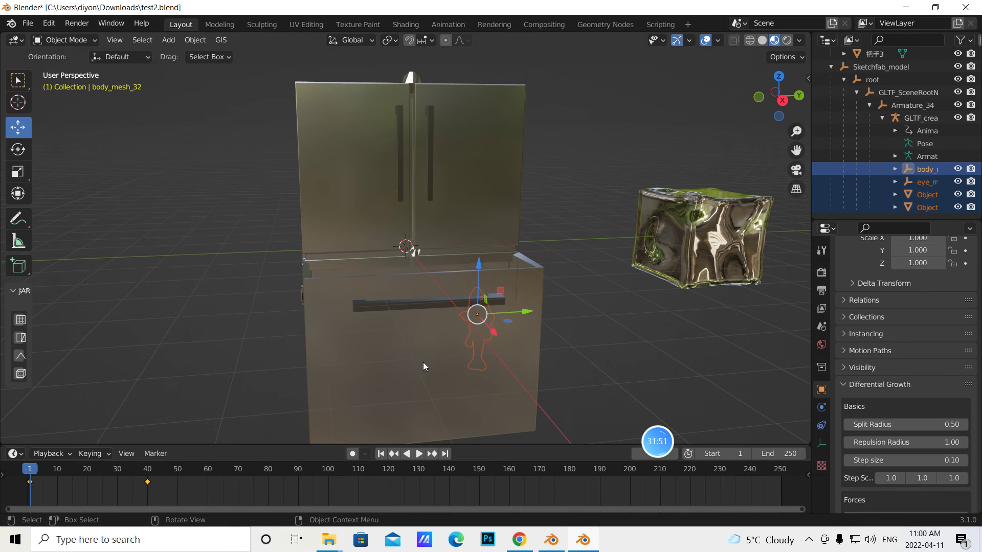
pyautogui.rightClick(476, 324)
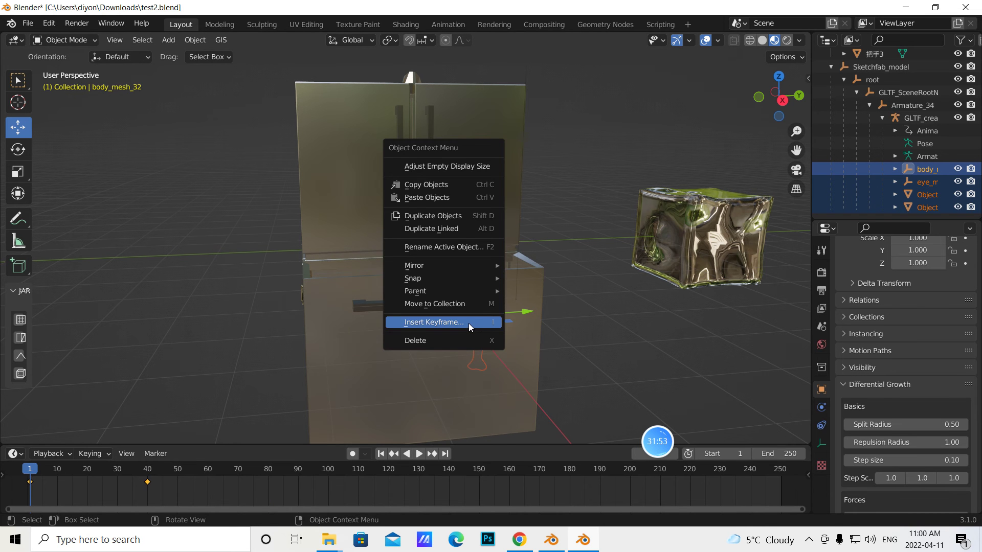
pyautogui.click(469, 323)
pyautogui.click(382, 319)
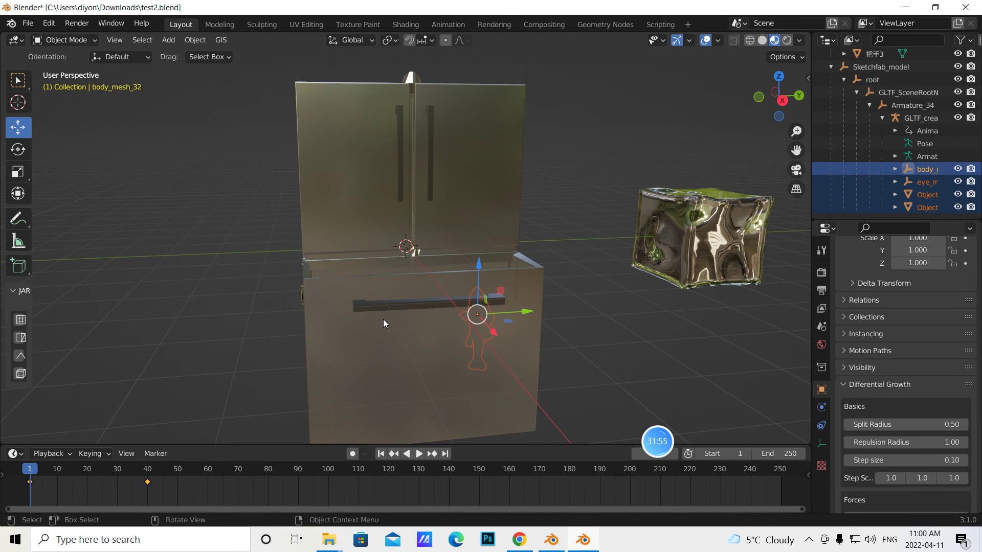
pyautogui.click(148, 468)
pyautogui.rightClick(481, 268)
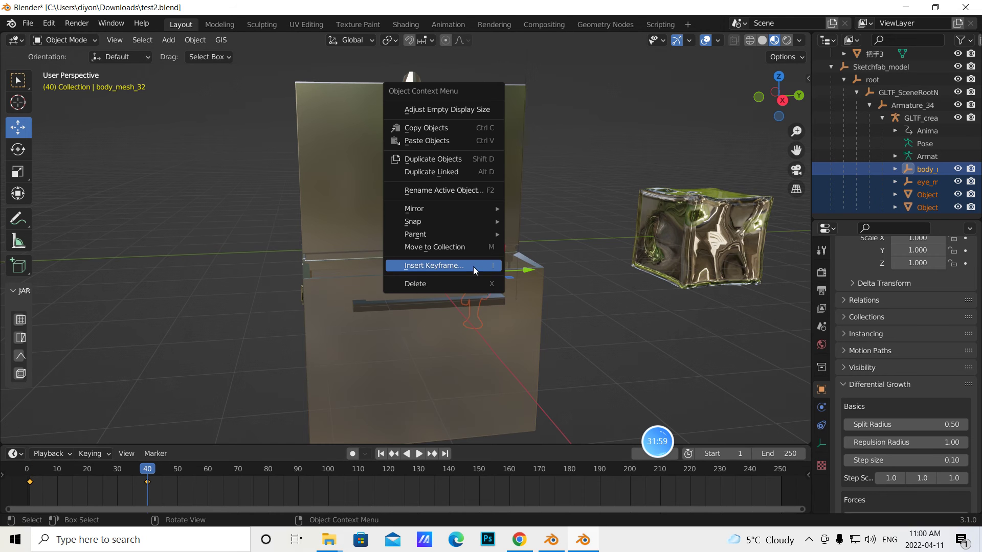
pyautogui.click(469, 265)
pyautogui.click(387, 264)
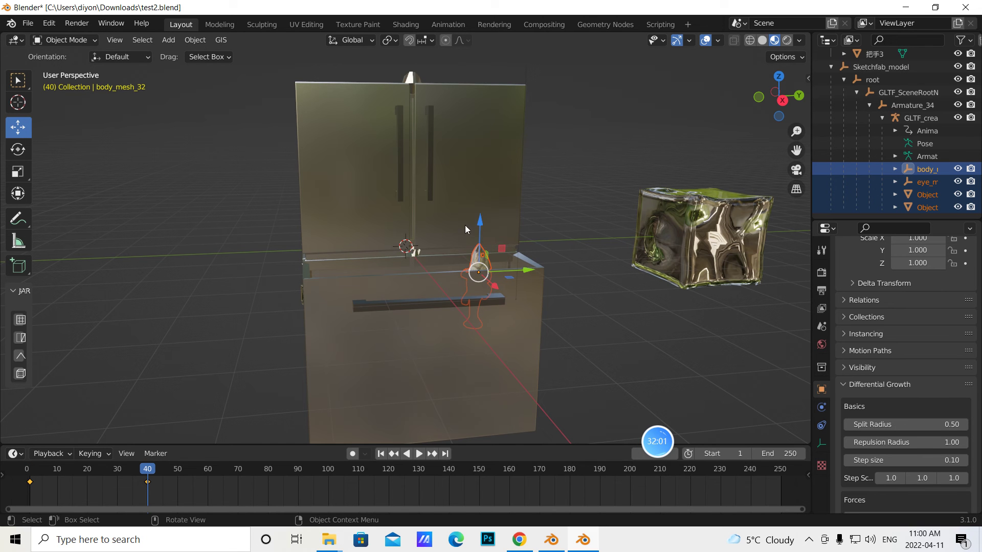
# - At frame 80, raise the fish farther above the drawer, rotate it to horizontal, and shift it about -0.462 m along Y
pyautogui.click(269, 467)
pyautogui.press('g')
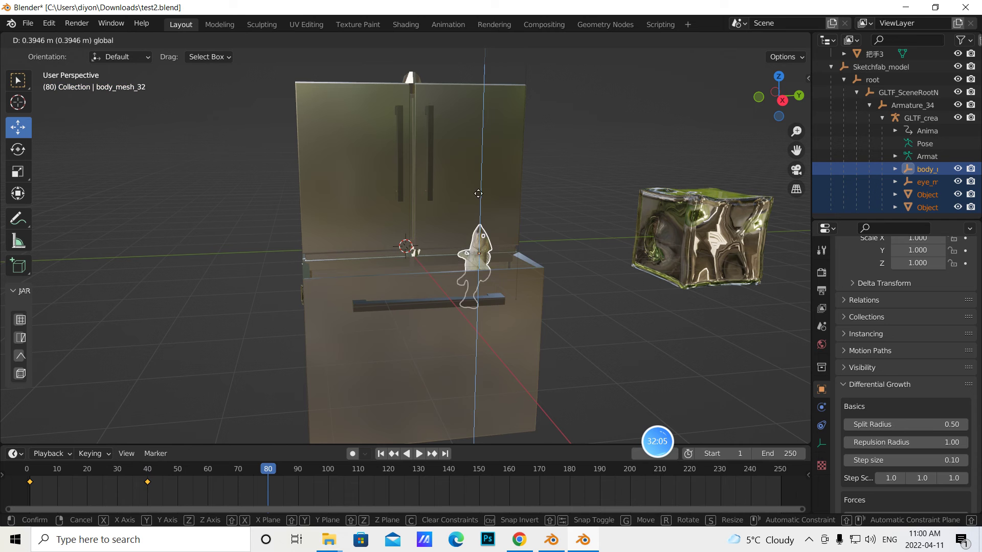
pyautogui.click(479, 185)
pyautogui.click(18, 149)
pyautogui.moveTo(512, 213); pyautogui.dragTo(491, 249)
pyautogui.click(18, 128)
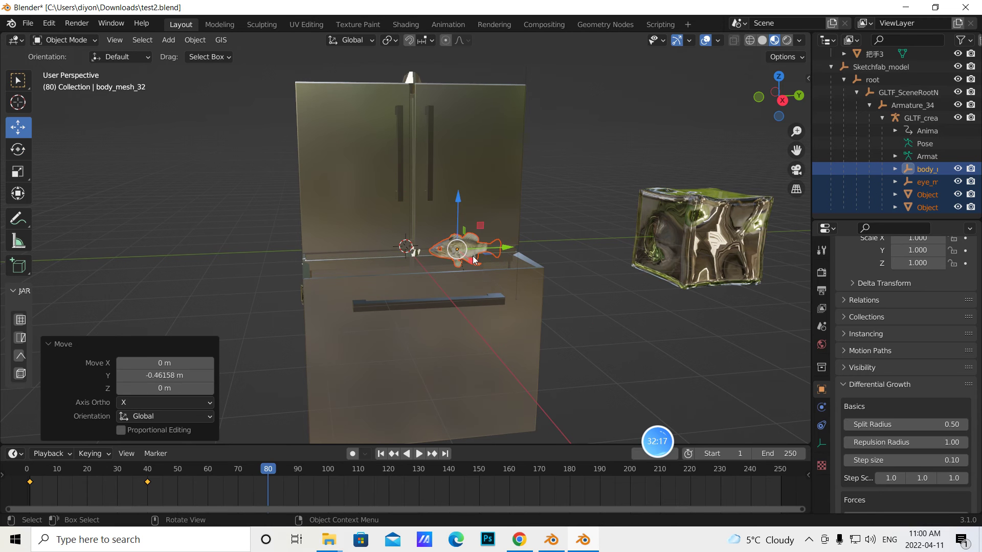
# - Insert a Location & Rotation keyframe for the horizontal fish at frame 80
pyautogui.rightClick(471, 249)
pyautogui.click(457, 250)
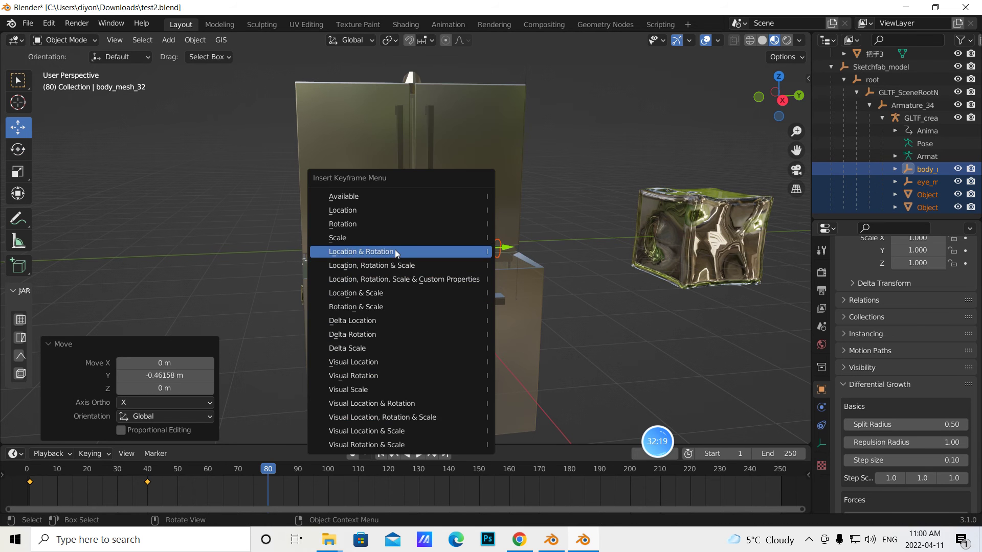
pyautogui.click(394, 250)
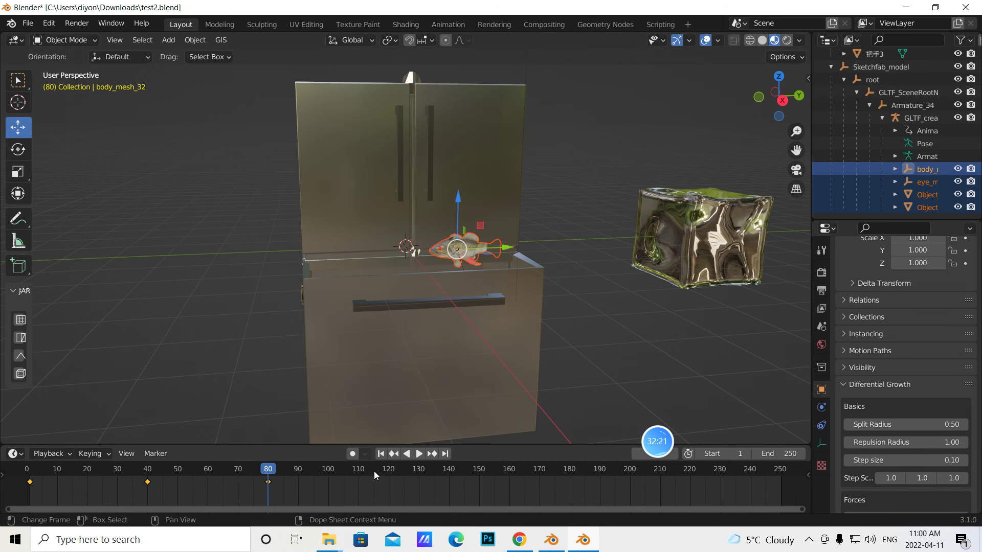
# - At frame 120, tilt the fish slightly nose-down and adjust its position along Y, finishing with a shift of about 0.124 m
pyautogui.click(388, 470)
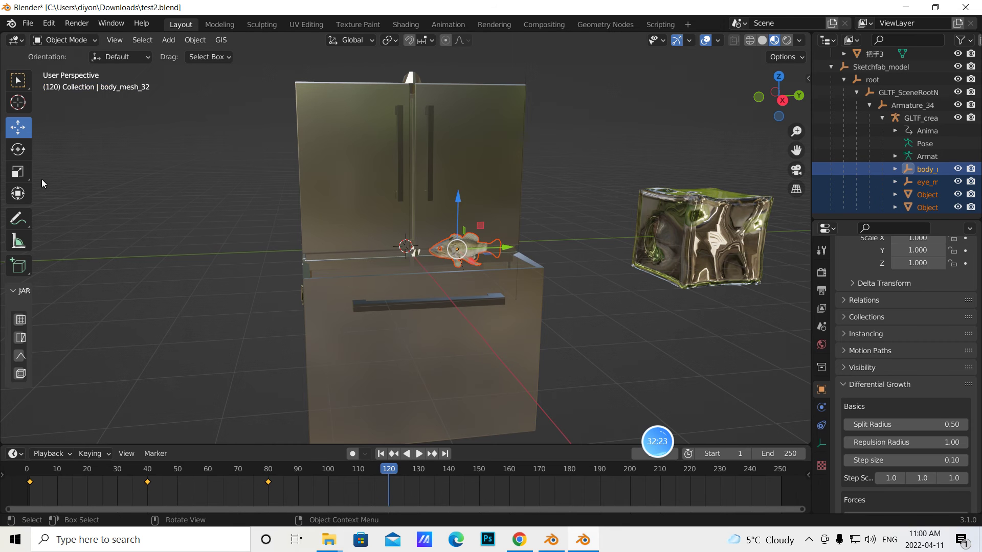
pyautogui.click(18, 149)
pyautogui.moveTo(446, 201); pyautogui.dragTo(424, 215)
pyautogui.click(22, 132)
pyautogui.moveTo(492, 250)
pyautogui.mouseDown()
pyautogui.moveTo(461, 258)
pyautogui.moveTo(498, 249)
pyautogui.mouseUp()
# - Insert a Location & Rotation keyframe for the tilted fish at frame 120
pyautogui.rightClick(437, 248)
pyautogui.click(437, 248)
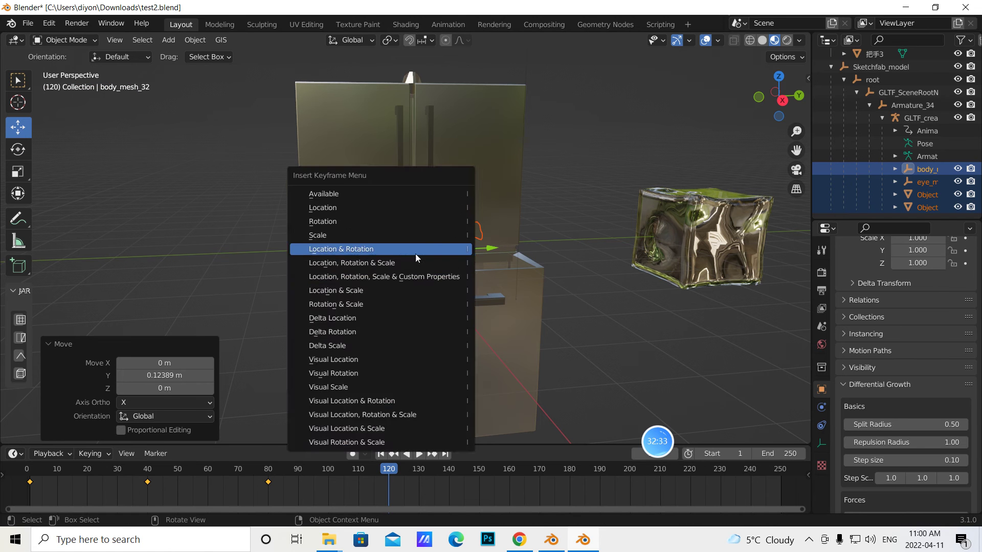
pyautogui.click(437, 248)
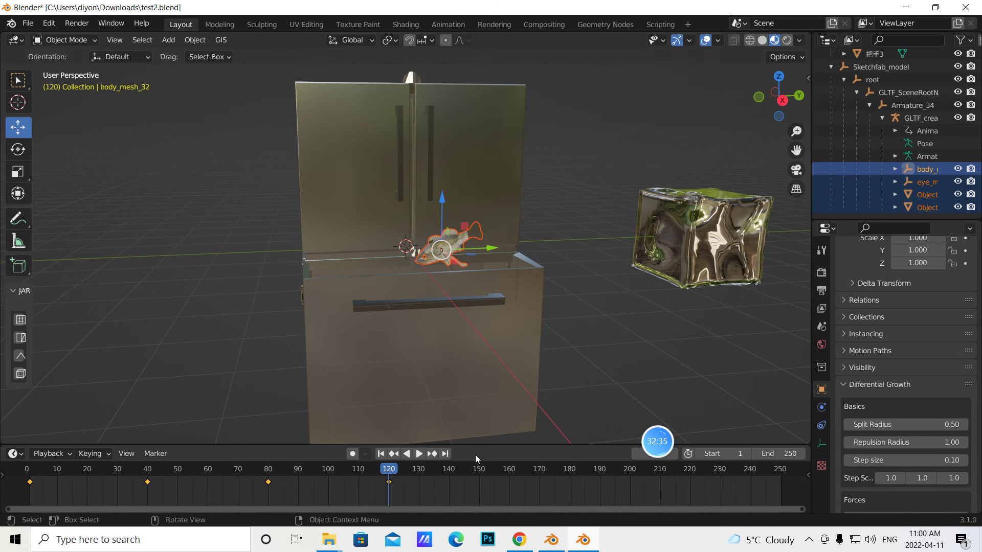
# - At frame 160, tilt the fish more steeply nose-down, lower it toward the drawer, and shift it about -0.314 m along Y
pyautogui.click(511, 471)
pyautogui.click(19, 149)
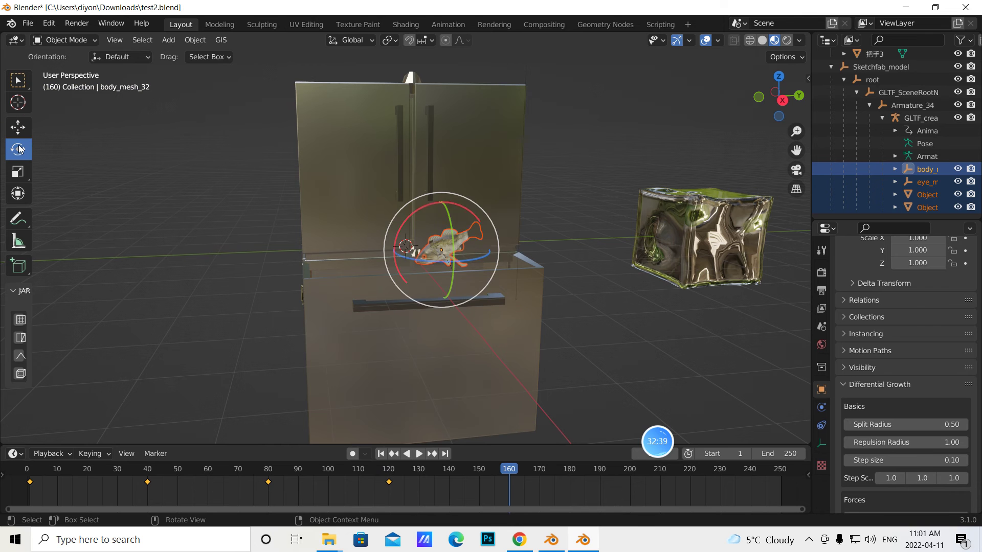
pyautogui.moveTo(429, 203); pyautogui.dragTo(408, 229)
pyautogui.click(18, 127)
pyautogui.moveTo(493, 282); pyautogui.dragTo(457, 276)
# - Insert a Location & Rotation keyframe for the diving fish at frame 160
pyautogui.rightClick(423, 266)
pyautogui.click(421, 268)
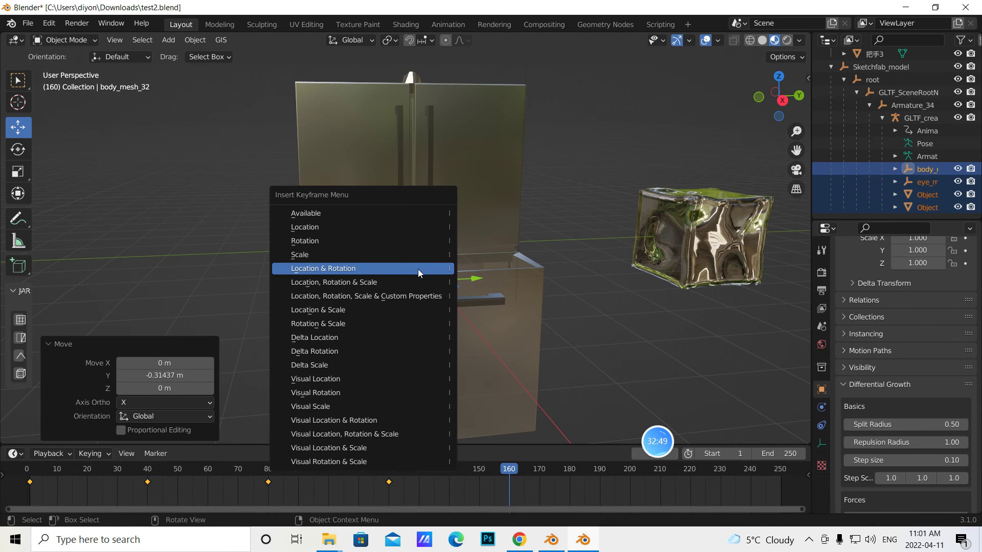
pyautogui.click(392, 273)
pyautogui.click(629, 469)
pyautogui.moveTo(429, 232)
pyautogui.mouseDown()
pyautogui.moveTo(383, 276)
pyautogui.moveTo(428, 232)
pyautogui.mouseUp()
pyautogui.click(511, 470)
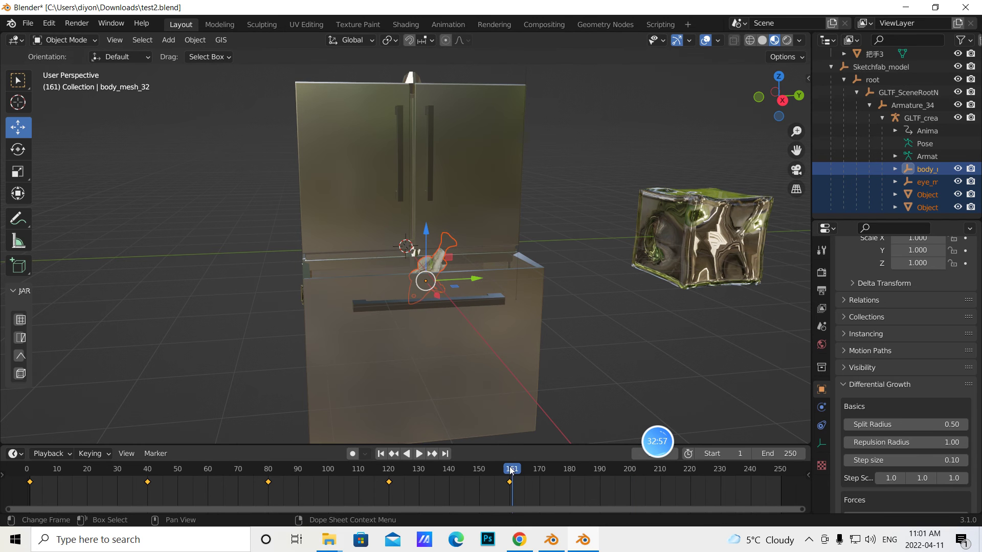
pyautogui.click(509, 471)
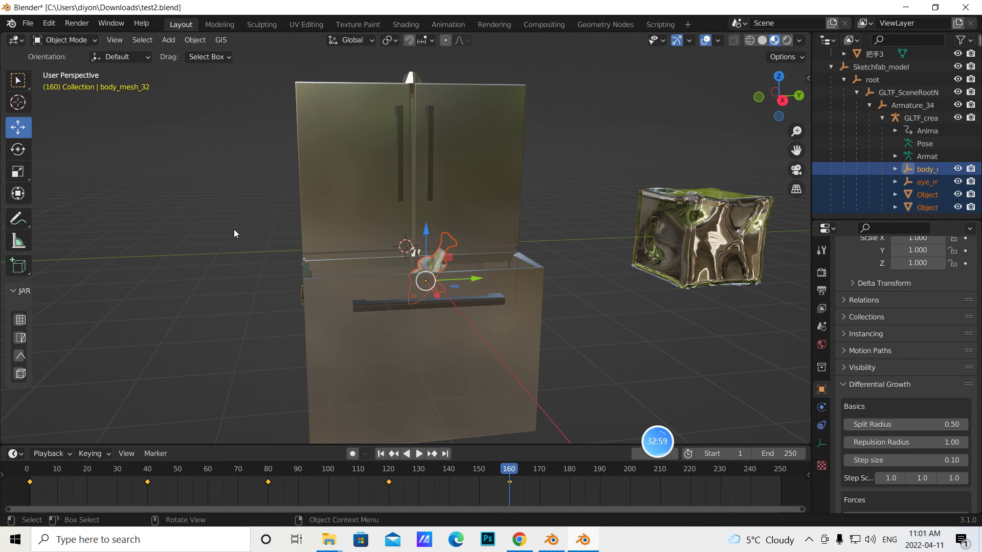
# - At frame 201, lower the selected fish parts about 1.006 m along Z into the drawer and insert a keyframe
pyautogui.click(632, 469)
pyautogui.click(20, 153)
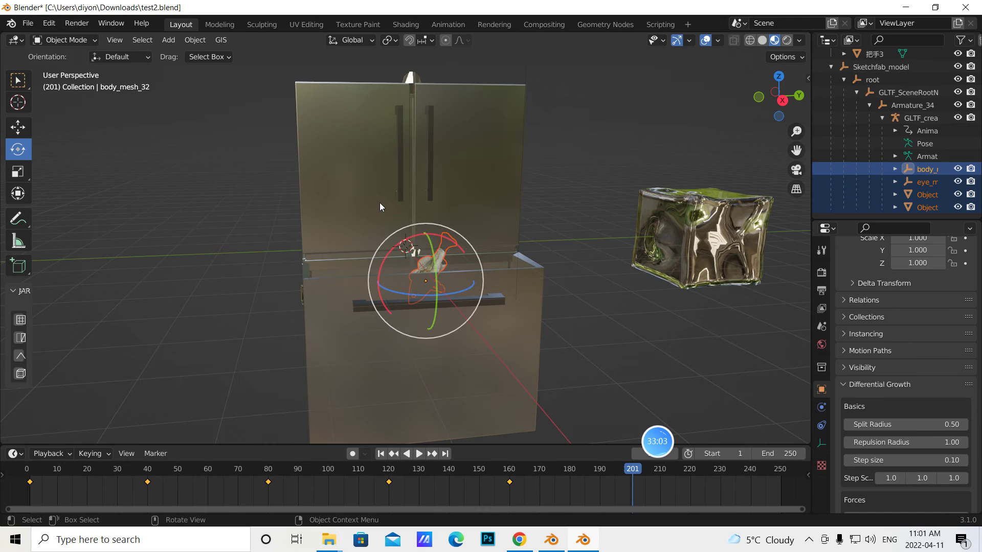
pyautogui.click(18, 127)
pyautogui.moveTo(424, 238); pyautogui.dragTo(397, 282)
pyautogui.rightClick(420, 309)
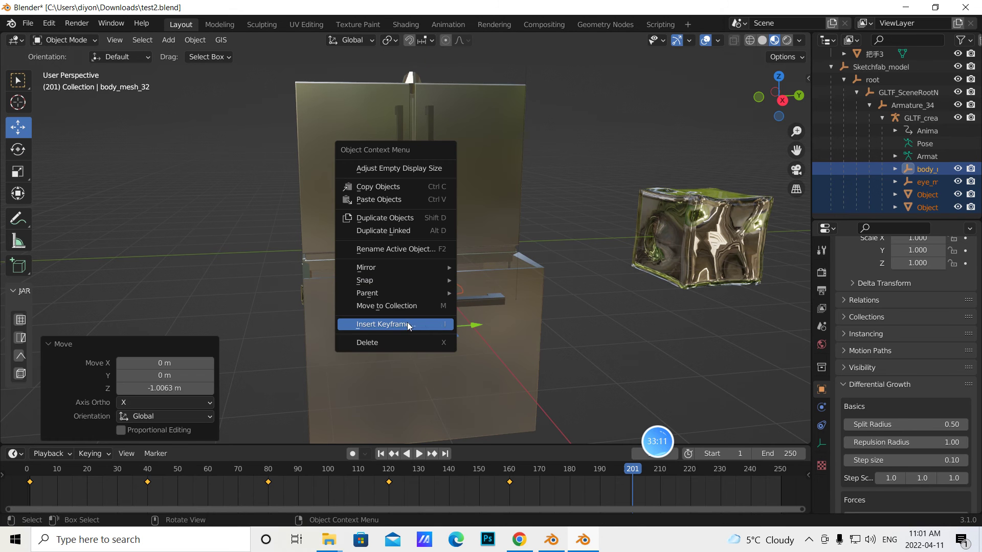
pyautogui.click(407, 324)
pyautogui.click(346, 318)
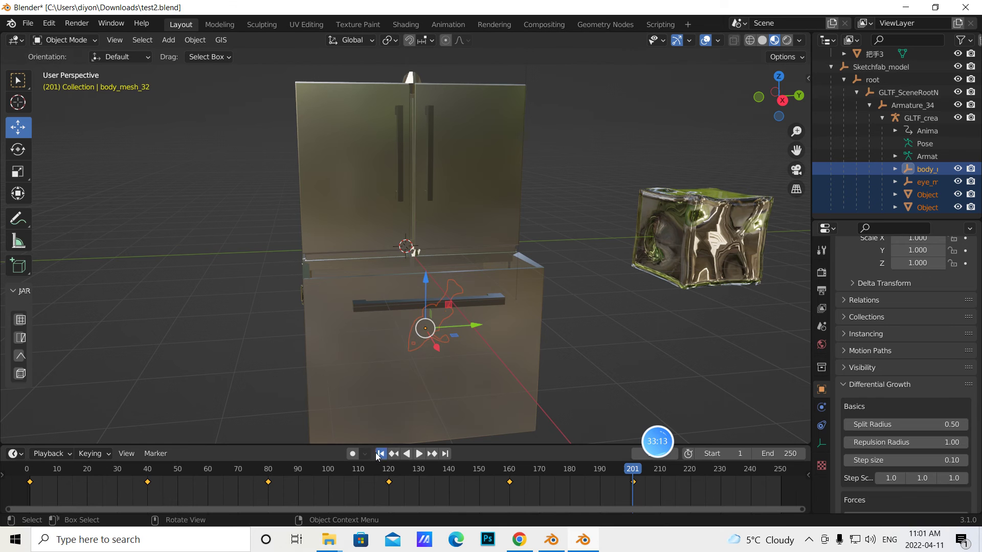
# - Play the animation from the first frame to review the fish's leap out of and back into the drawer
pyautogui.click(380, 453)
pyautogui.click(419, 453)
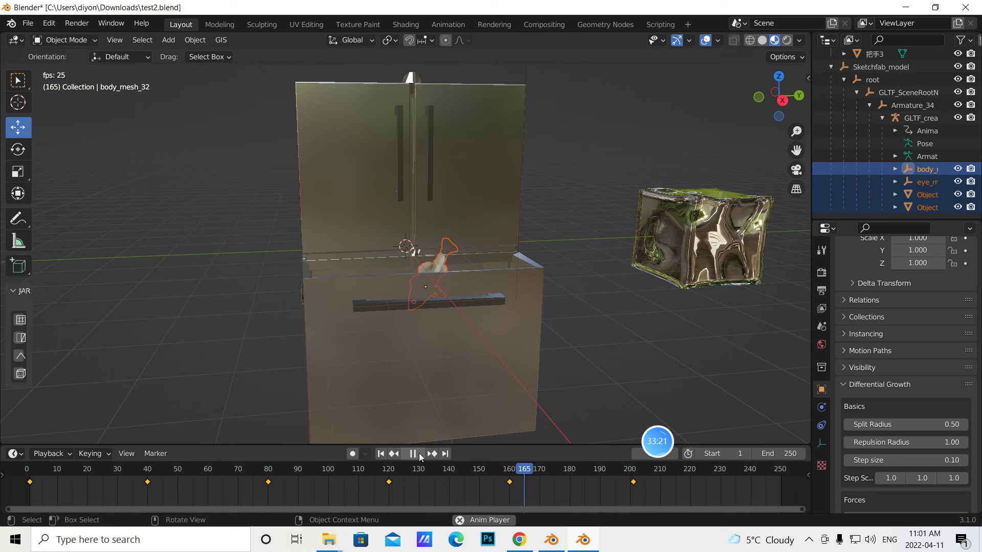
pyautogui.click(415, 454)
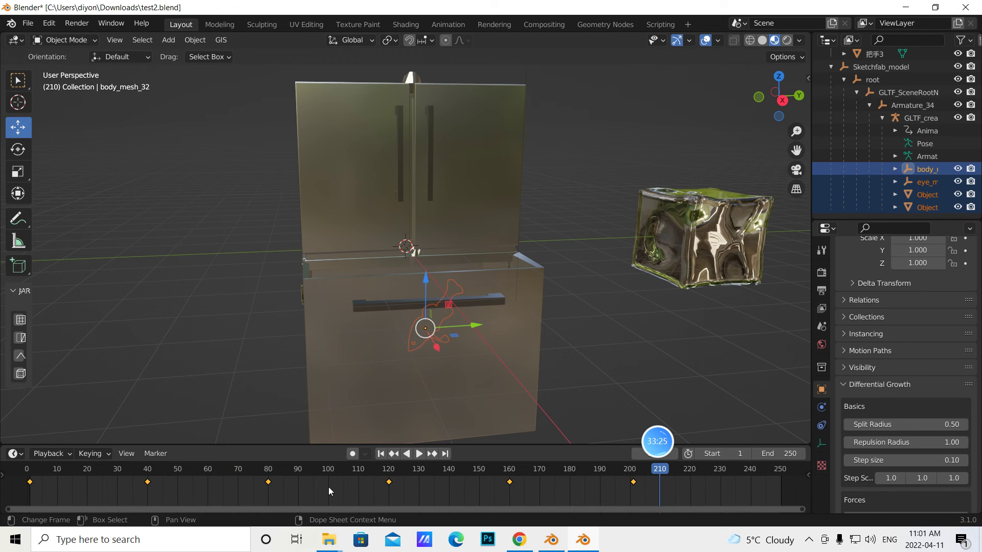
# - Set the fish keyframes' interpolation to Linear and replay the animation from the first frame
pyautogui.press('t')
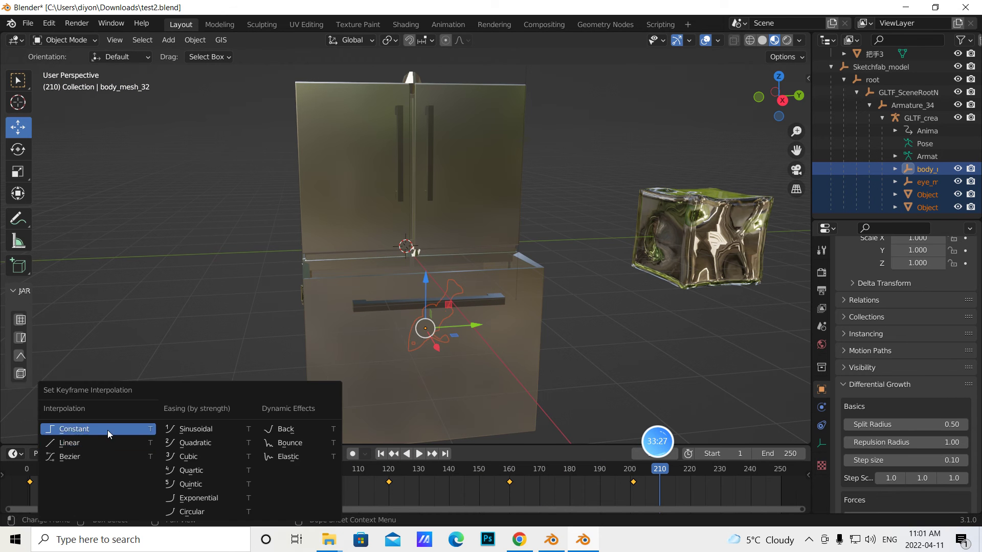
pyautogui.click(94, 444)
pyautogui.click(381, 454)
pyautogui.click(418, 453)
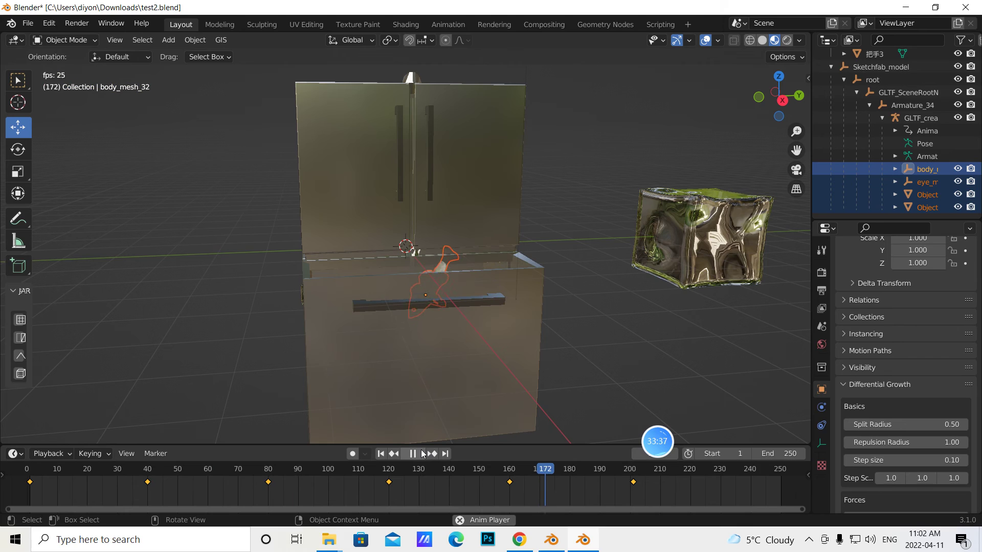
pyautogui.click(413, 454)
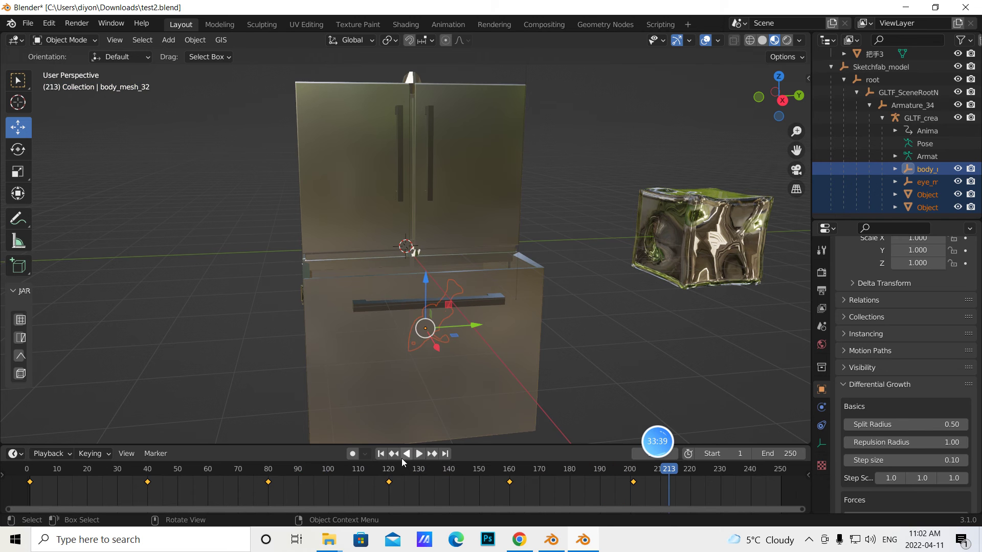
# - Try to move Sketchfab_model into the 冰箱组 collection and test it by toggling the collection's visibility
pyautogui.scroll(5, 886, 82)
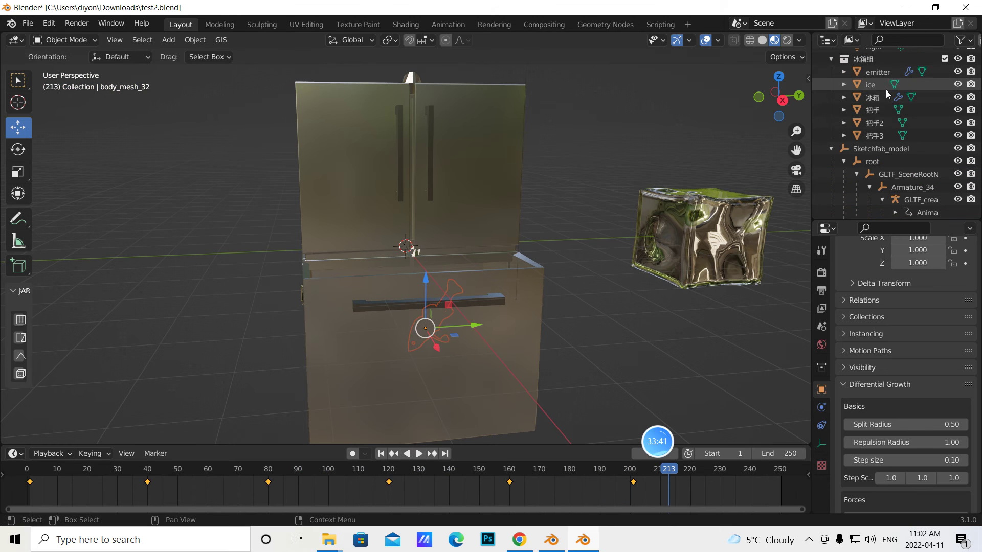
pyautogui.scroll(3, 877, 118)
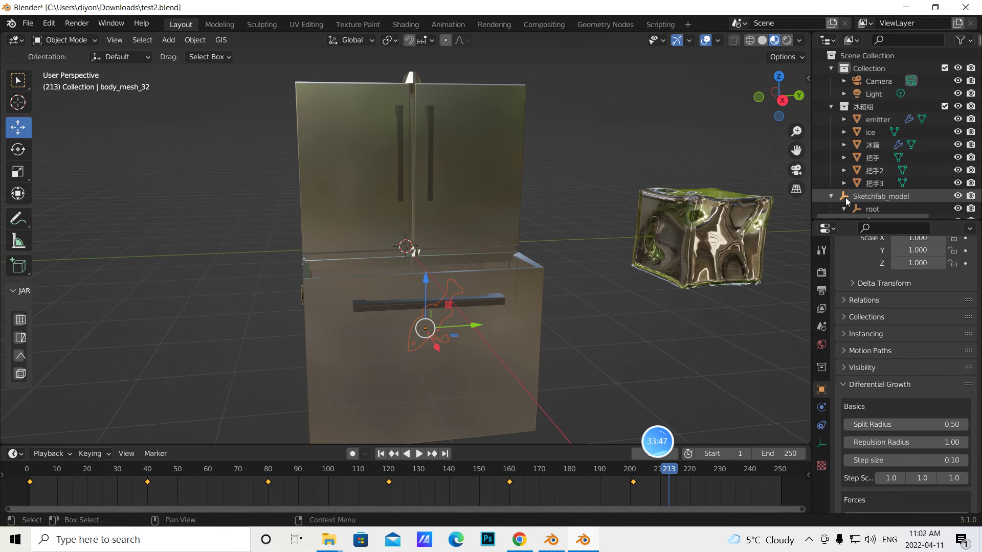
pyautogui.moveTo(839, 199); pyautogui.dragTo(846, 165)
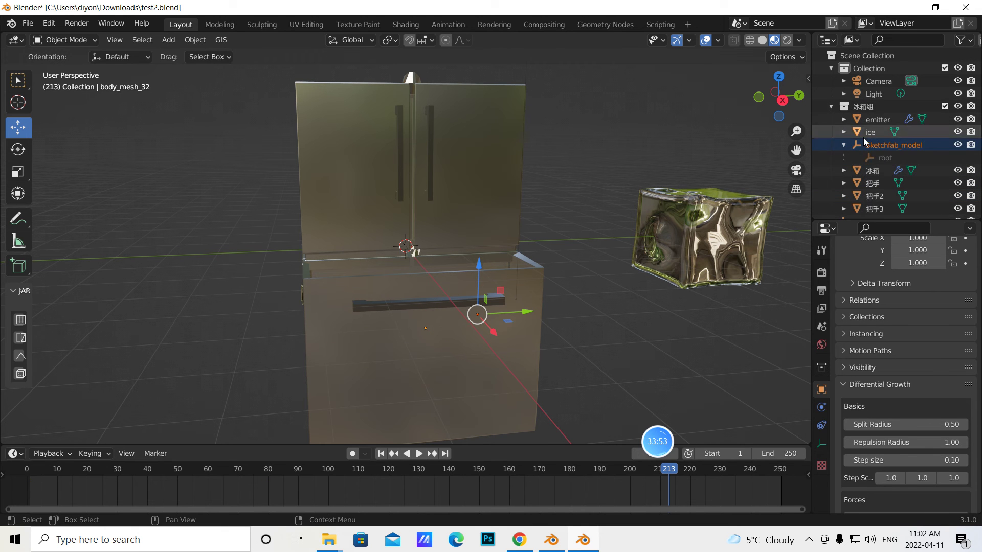
pyautogui.click(944, 106)
pyautogui.click(943, 107)
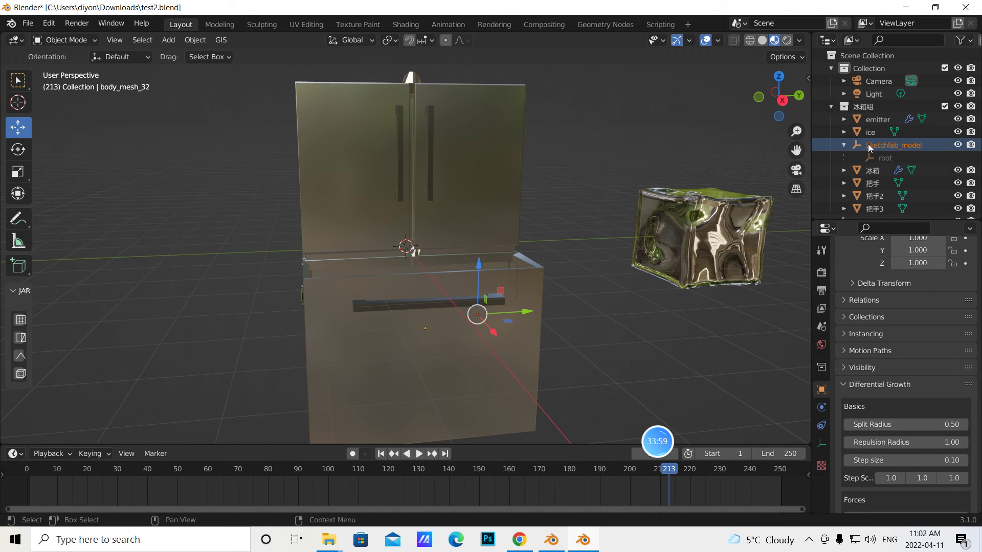
# - Undo moving Sketchfab_model into the 冰箱组 collection and replay the fish animation
pyautogui.hotkey('ctrl', 'z')
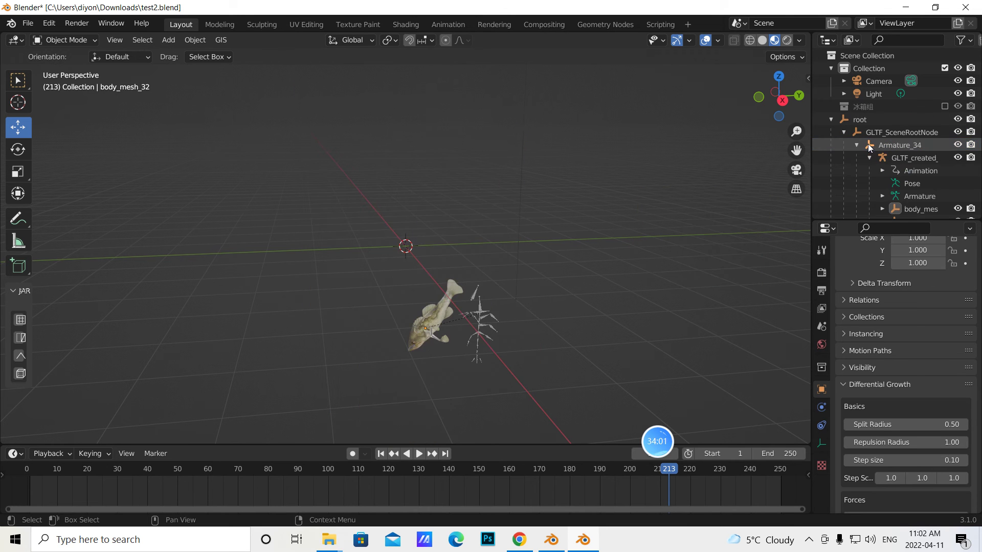
pyautogui.hotkey('ctrl', 'z')
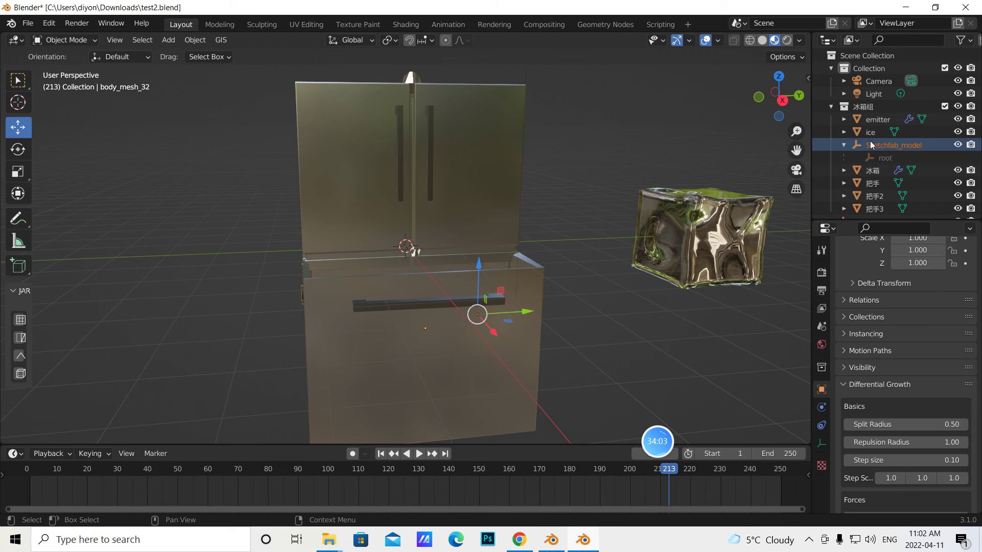
pyautogui.hotkey('ctrl', 'z')
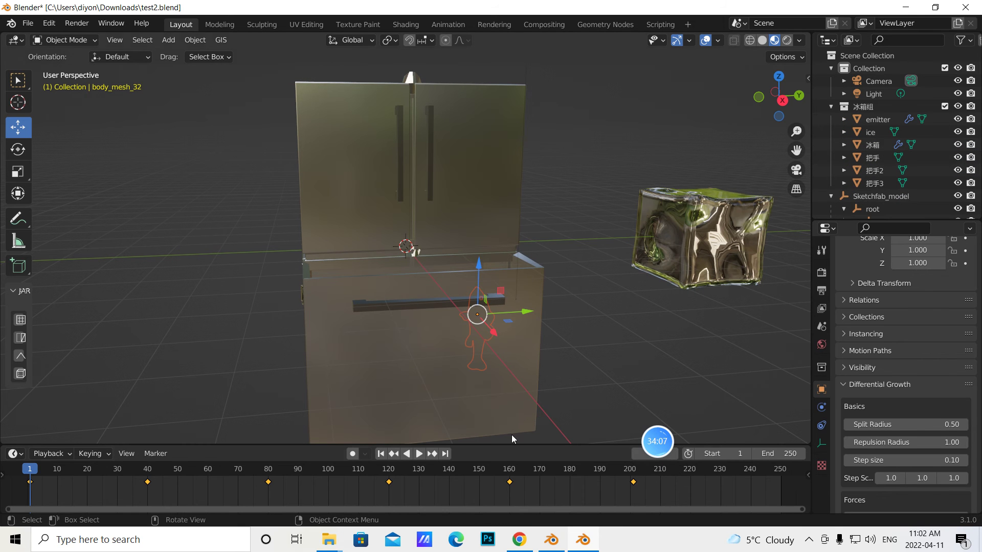
pyautogui.click(418, 454)
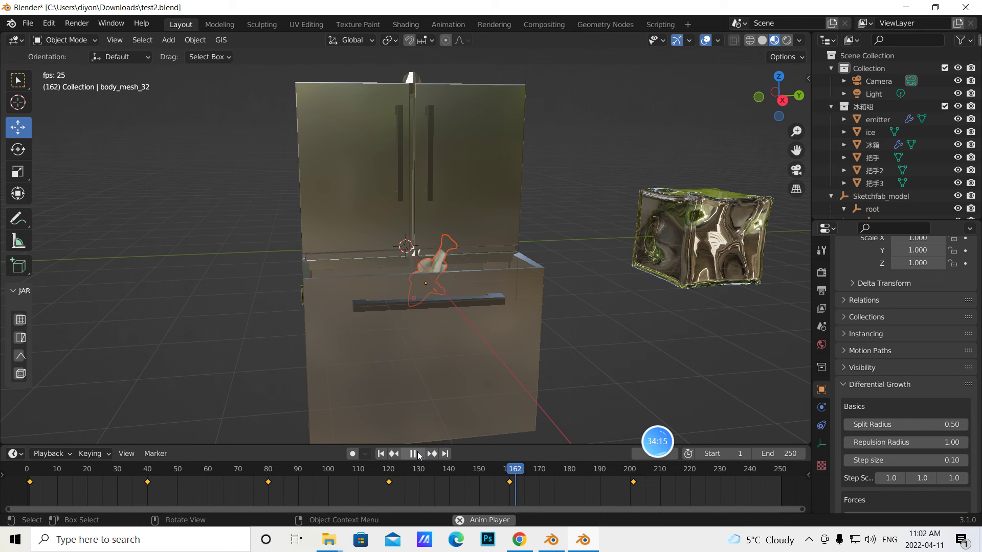
pyautogui.click(418, 454)
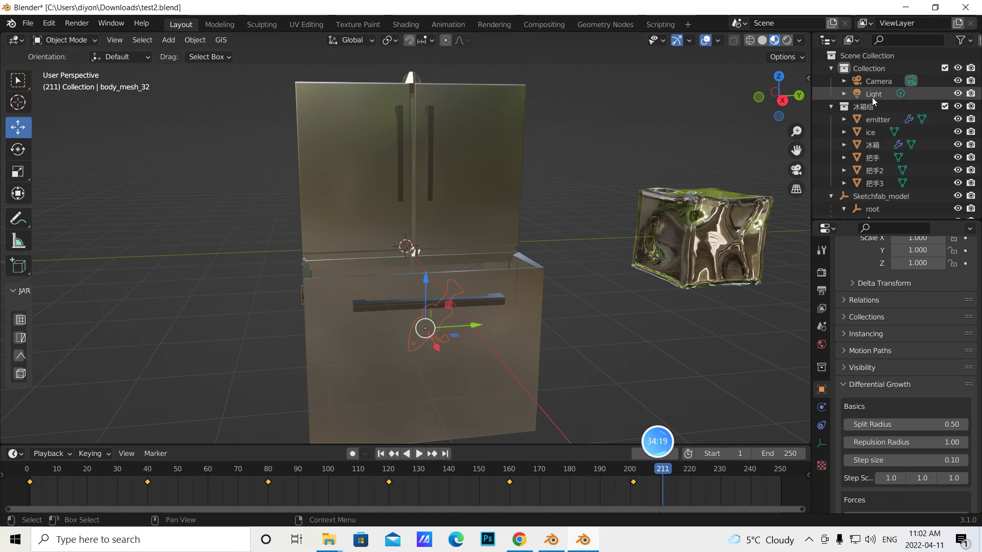
# - Raise the ice emitter about 0.259 m along Z in the drawer and deselect it
pyautogui.click(877, 120)
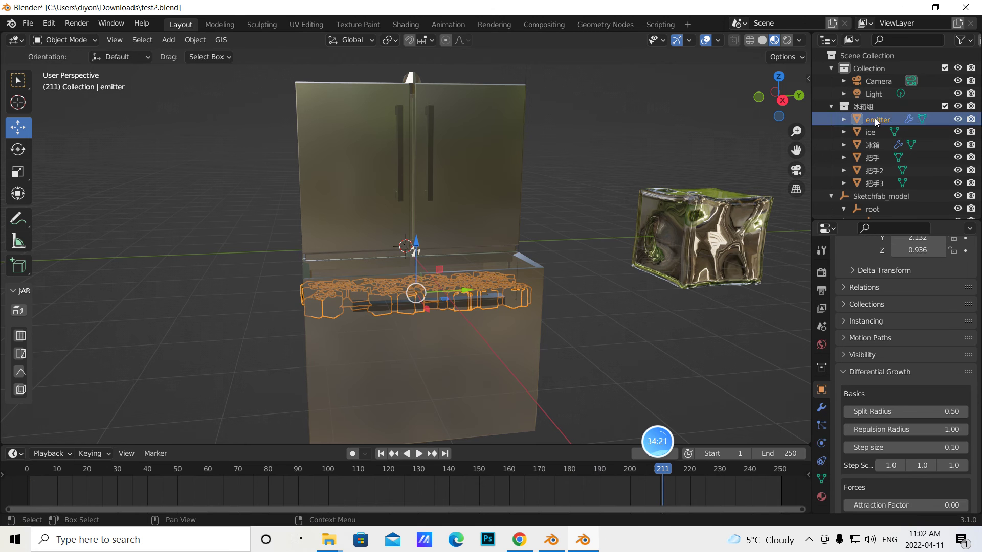
pyautogui.moveTo(416, 247); pyautogui.dragTo(415, 224)
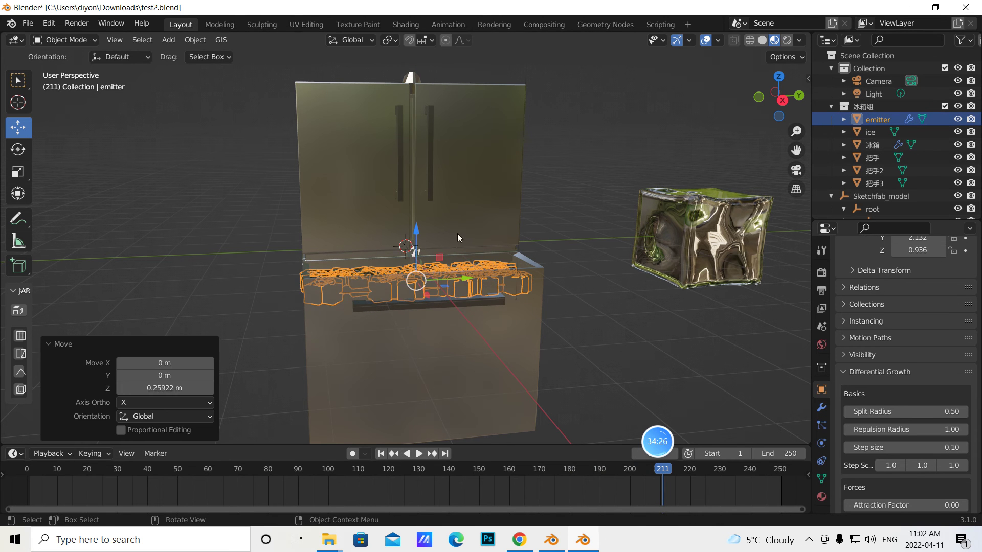
pyautogui.click(566, 226)
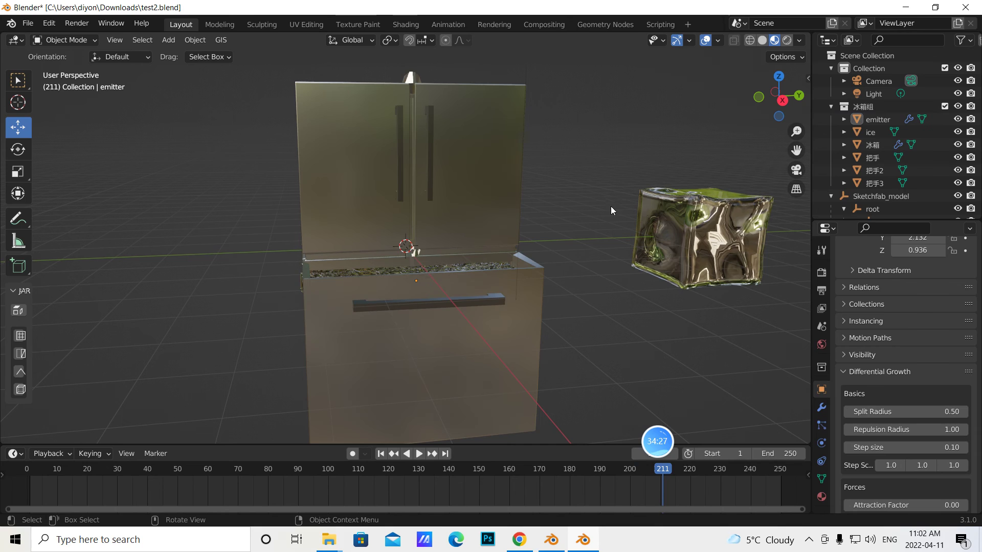
# - Play the animation from the first frame with the raised ice, and save the file
pyautogui.click(381, 453)
pyautogui.click(418, 454)
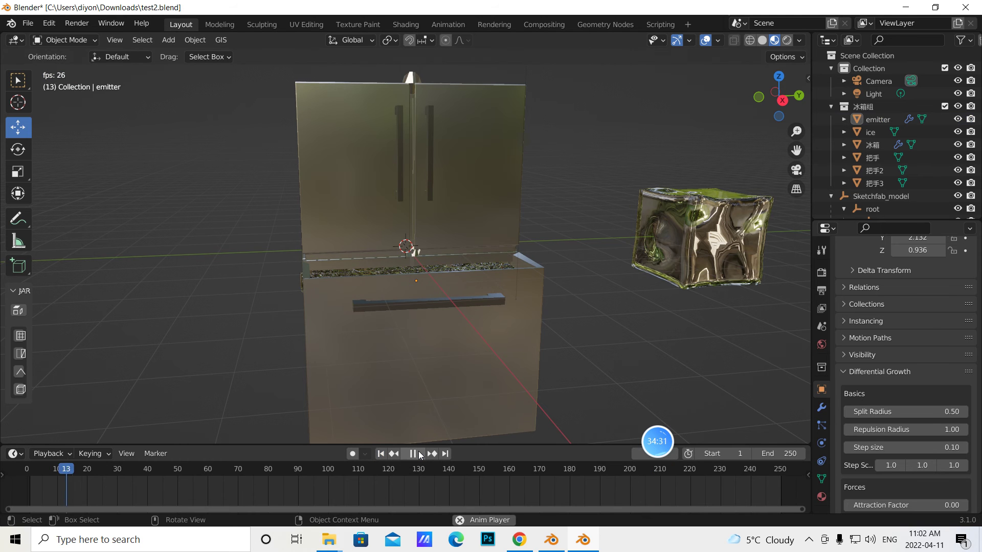
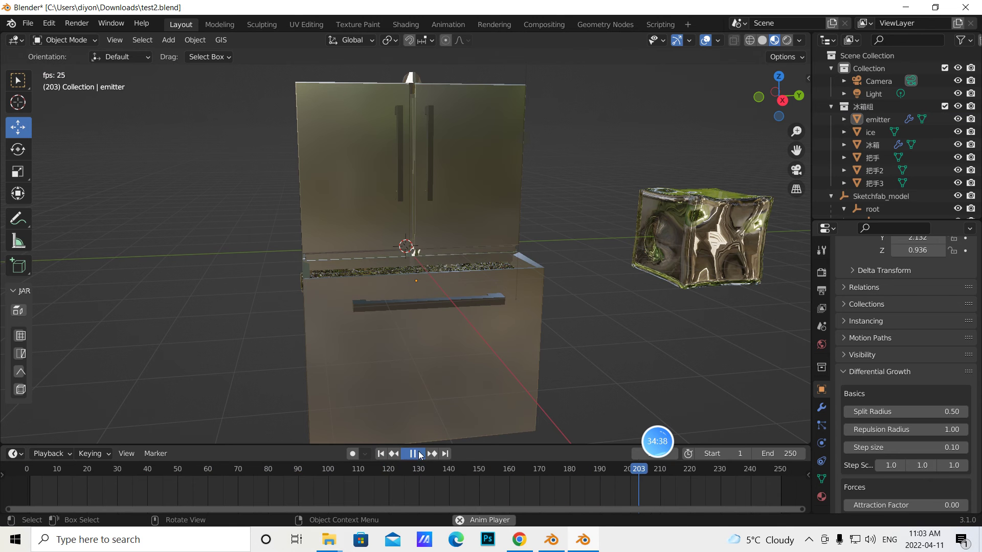
pyautogui.click(418, 454)
pyautogui.click(27, 25)
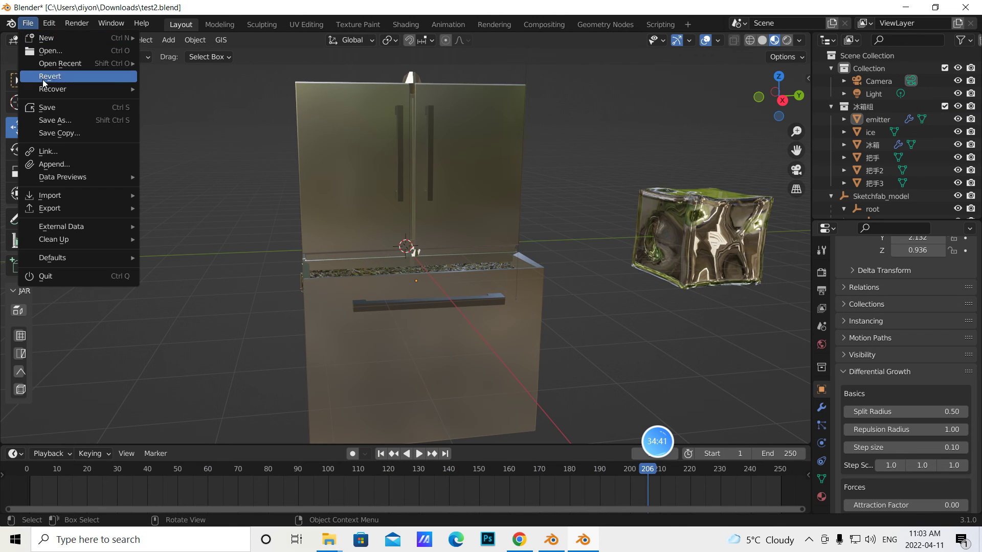
pyautogui.click(51, 107)
# - Move the separate ice cube about 4.335 m along Y, farther from the refrigerator
pyautogui.scroll(-2, 643, 248)
pyautogui.scroll(-2, 643, 247)
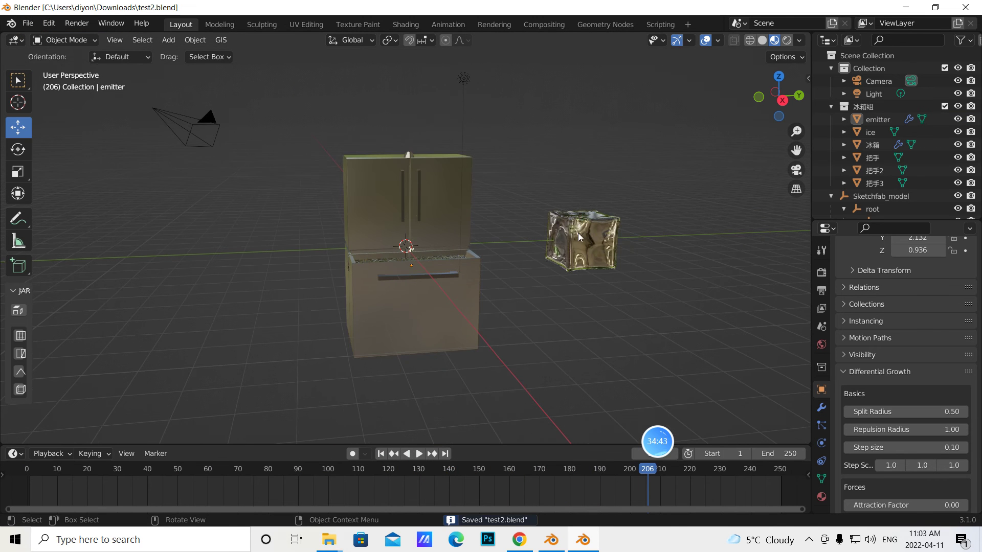
pyautogui.click(579, 237)
pyautogui.moveTo(625, 244); pyautogui.dragTo(723, 237)
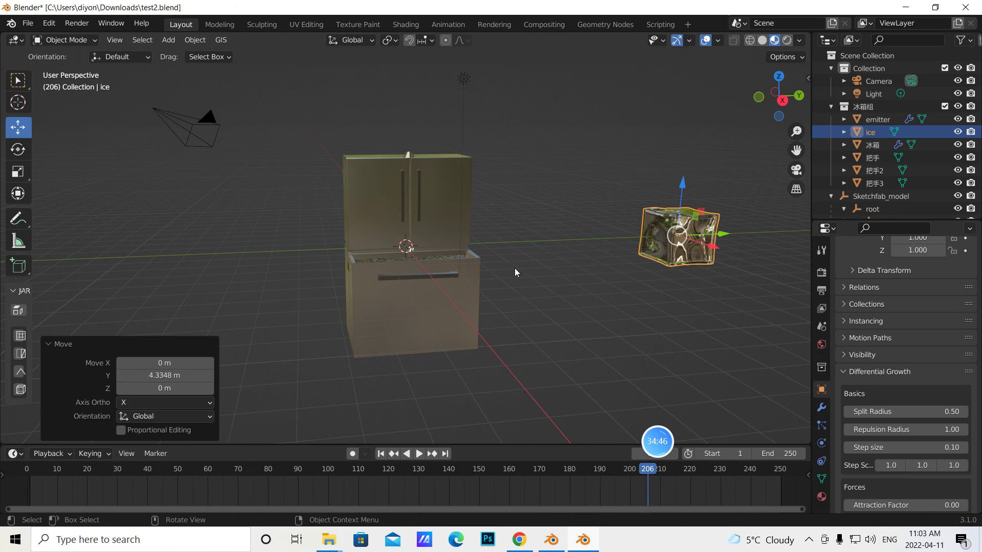
pyautogui.moveTo(519, 263)
pyautogui.mouseDown(button='middle')
pyautogui.moveTo(510, 208)
pyautogui.moveTo(508, 277)
pyautogui.mouseUp(button='middle')
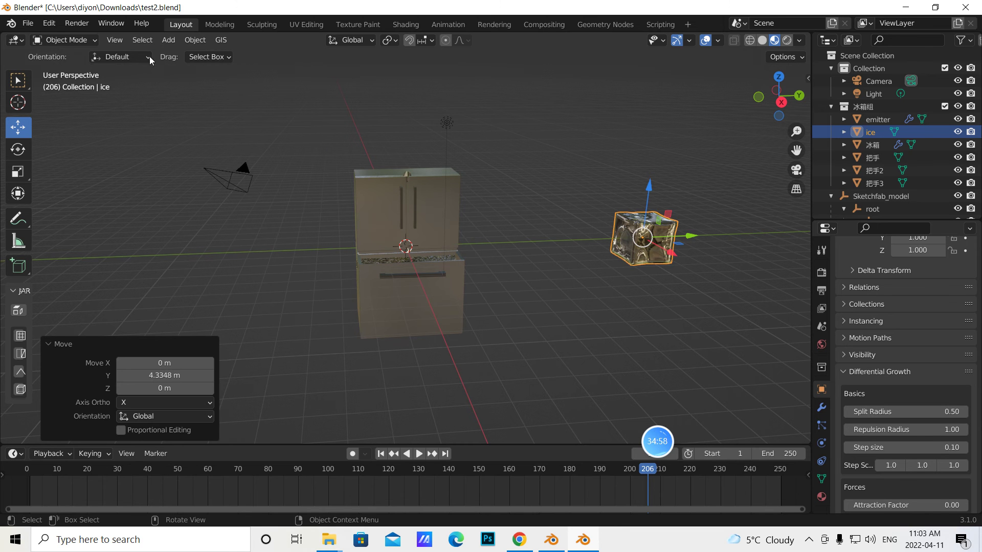
# - Add a plane mesh and lower it about 4.561 m along Z to the refrigerator's base
pyautogui.click(175, 46)
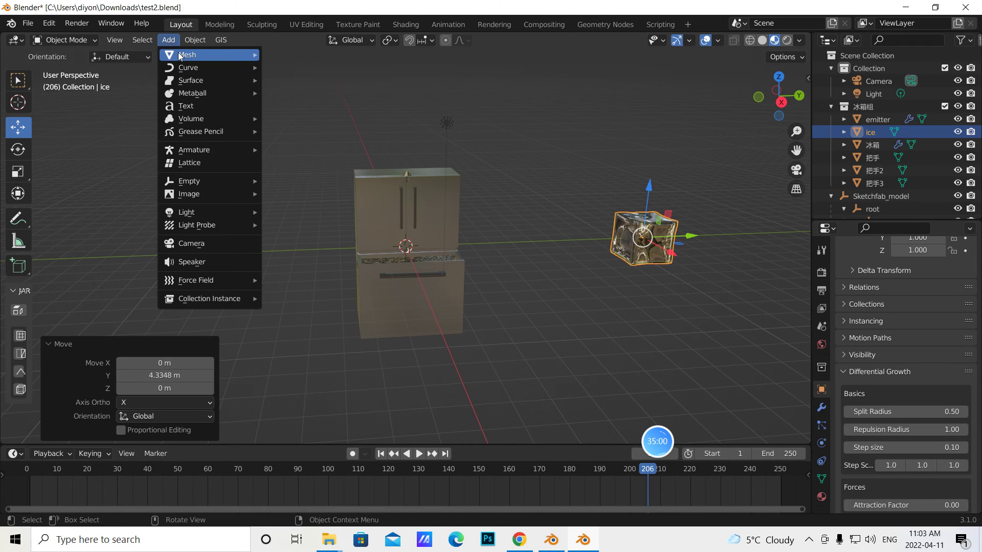
pyautogui.moveTo(178, 52)
pyautogui.click(290, 51)
pyautogui.moveTo(407, 199); pyautogui.dragTo(423, 293)
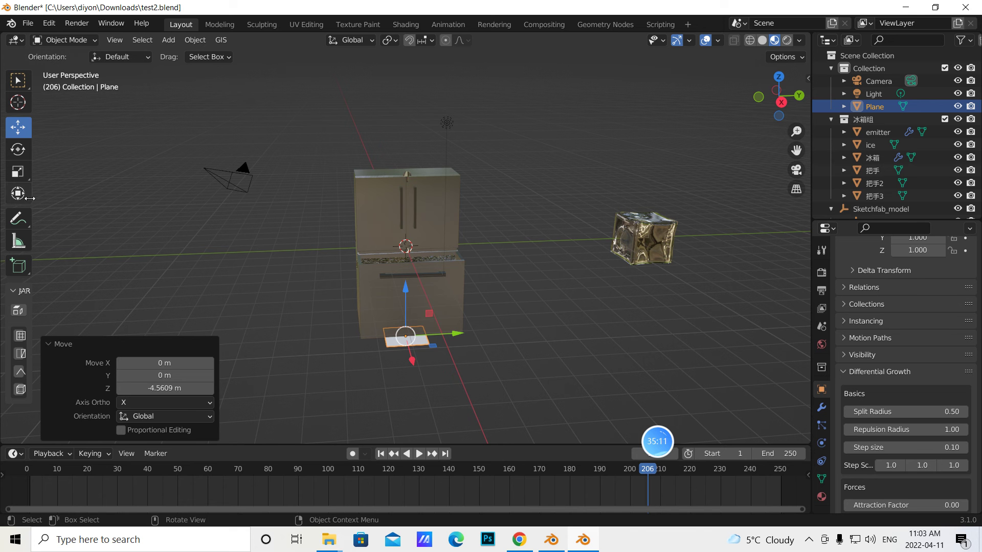
# - Scale the plane uniformly by about 16.513 to form a large floor, and return to the selection tool
pyautogui.click(21, 176)
pyautogui.moveTo(453, 308); pyautogui.dragTo(577, 320)
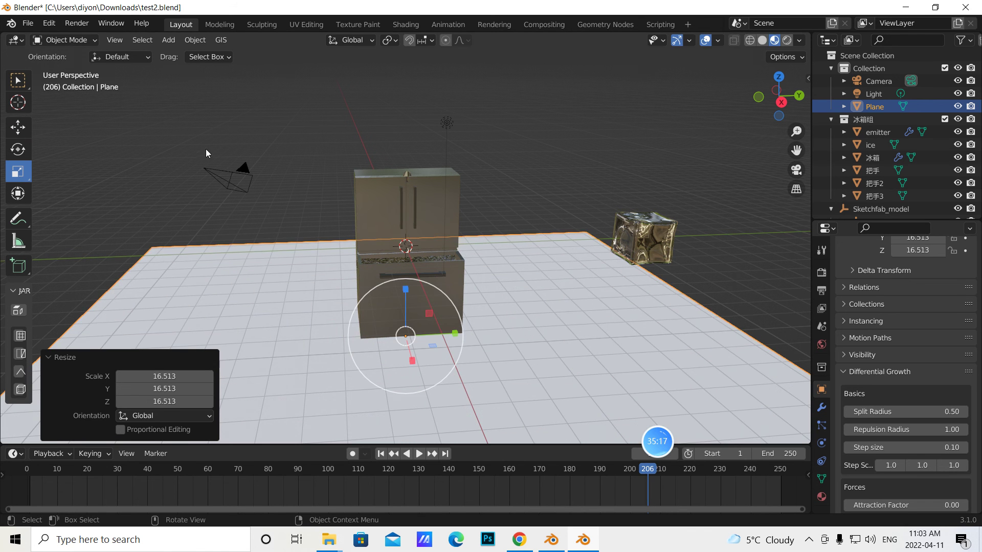
pyautogui.click(18, 81)
pyautogui.moveTo(677, 450)
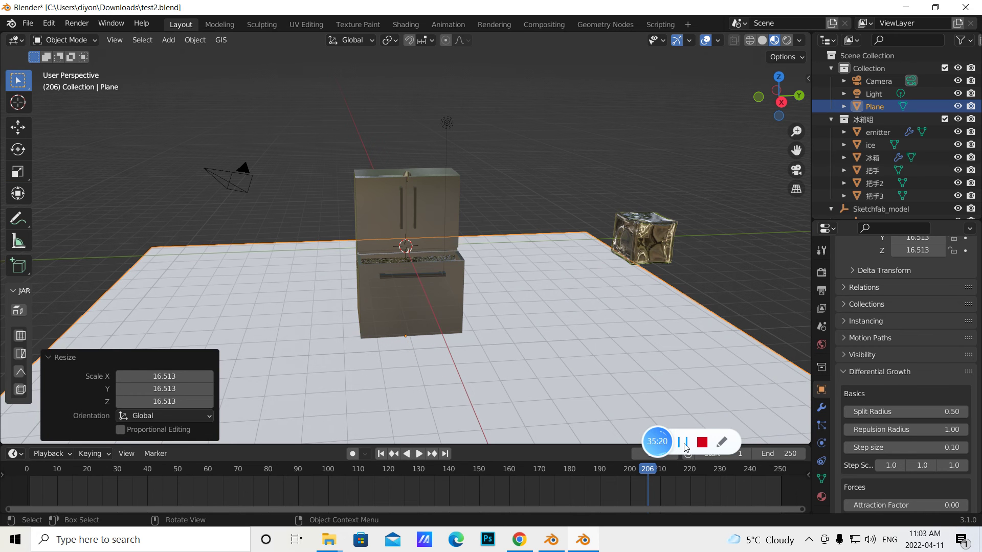
pyautogui.click(684, 443)
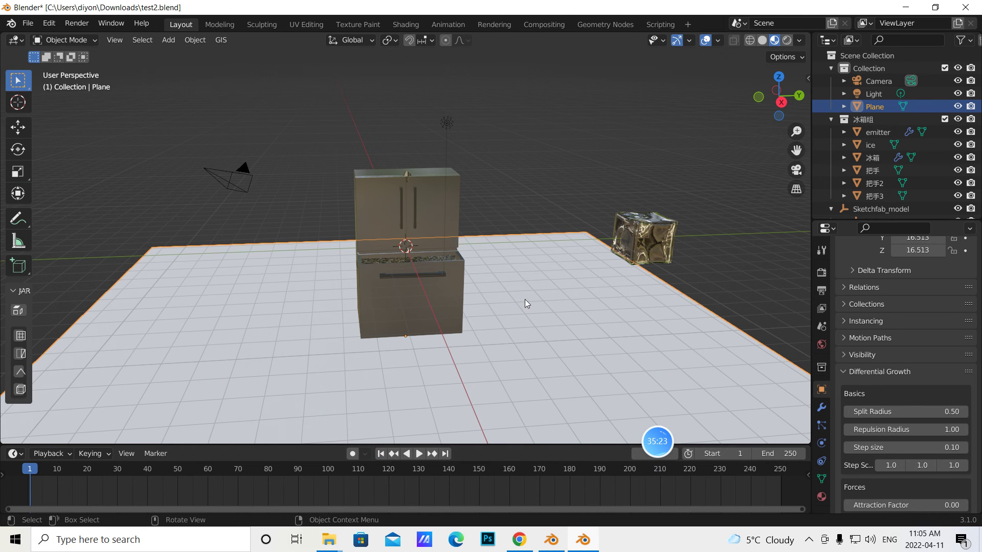
# - Switch to Chrome, dismiss the Largemouth Bass download dialog, and close that model's Sketchfab page
pyautogui.click(519, 539)
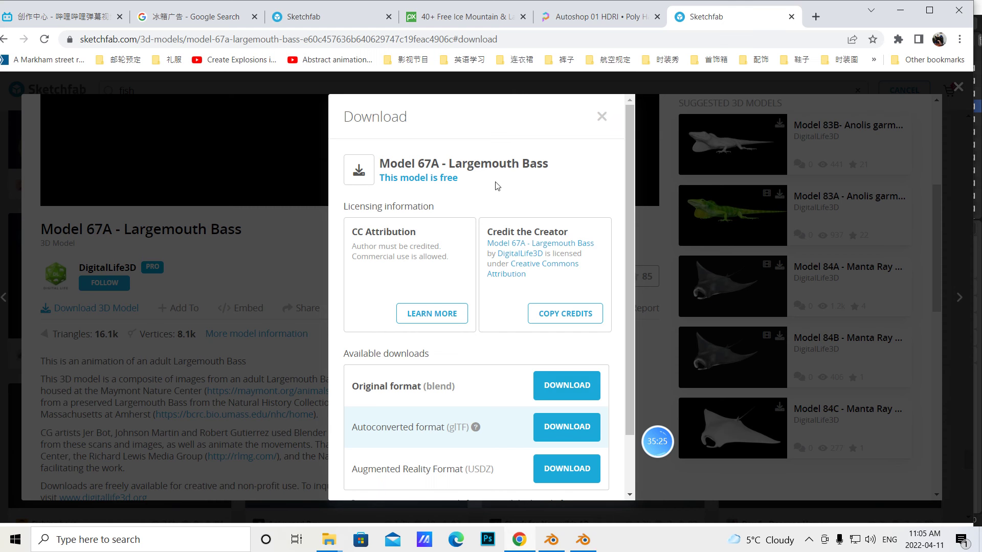
pyautogui.click(601, 117)
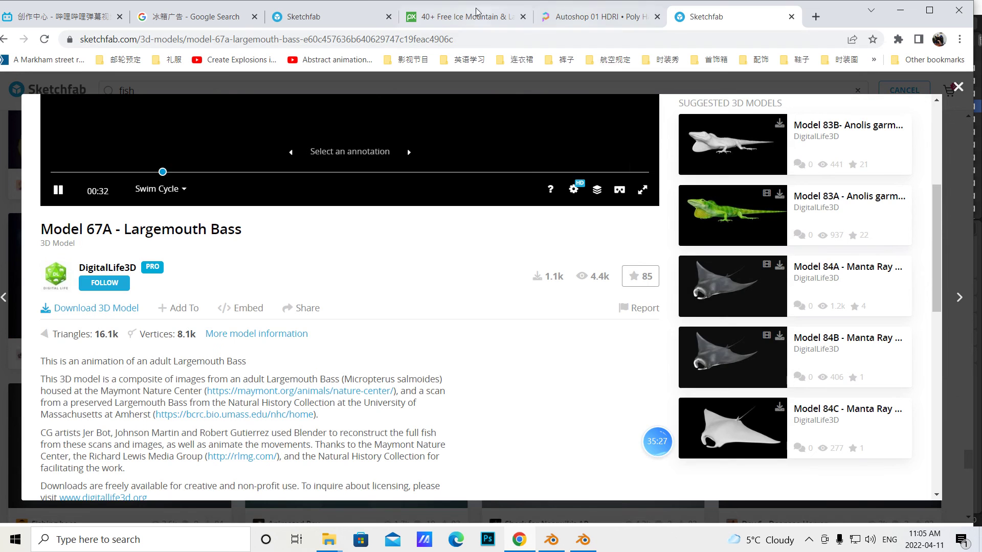
pyautogui.click(56, 192)
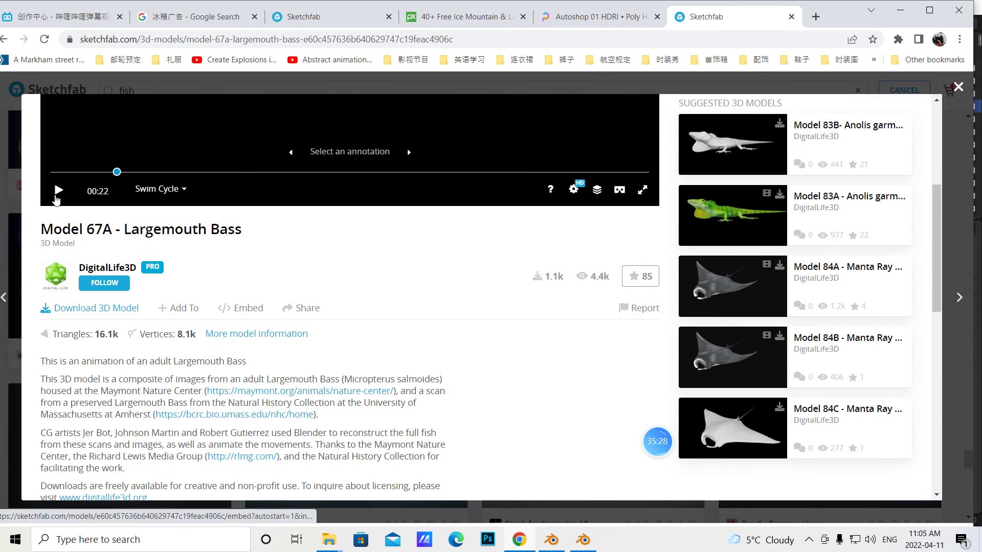
pyautogui.click(792, 16)
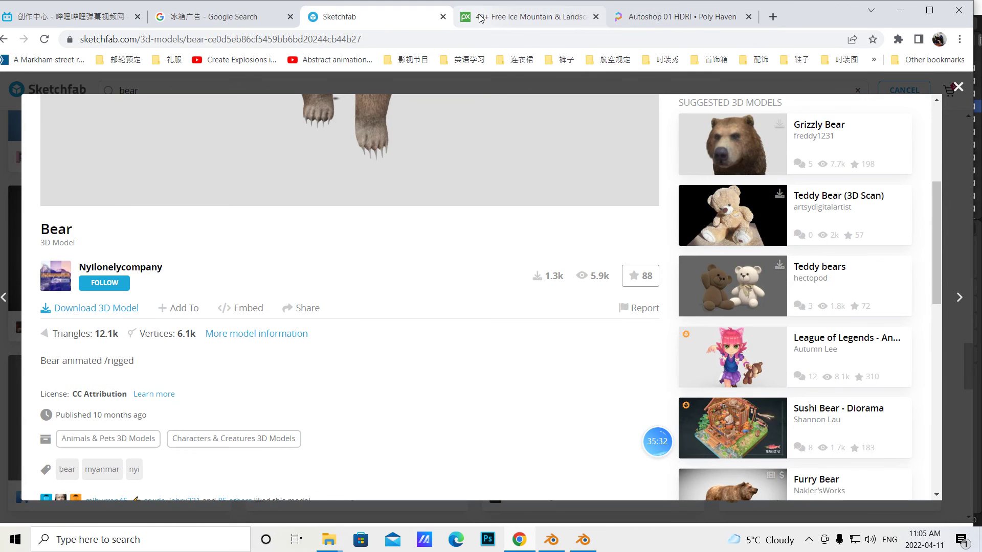
# - Go to Pixabay's ice mountain video results and open the Nature Wintry Fog landscape video
pyautogui.click(529, 19)
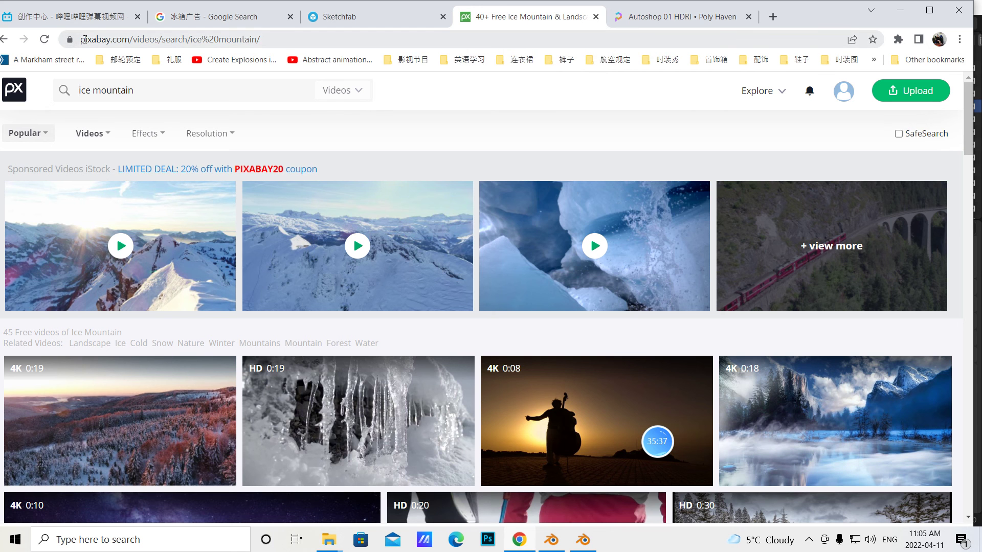
pyautogui.moveTo(82, 39); pyautogui.dragTo(126, 53)
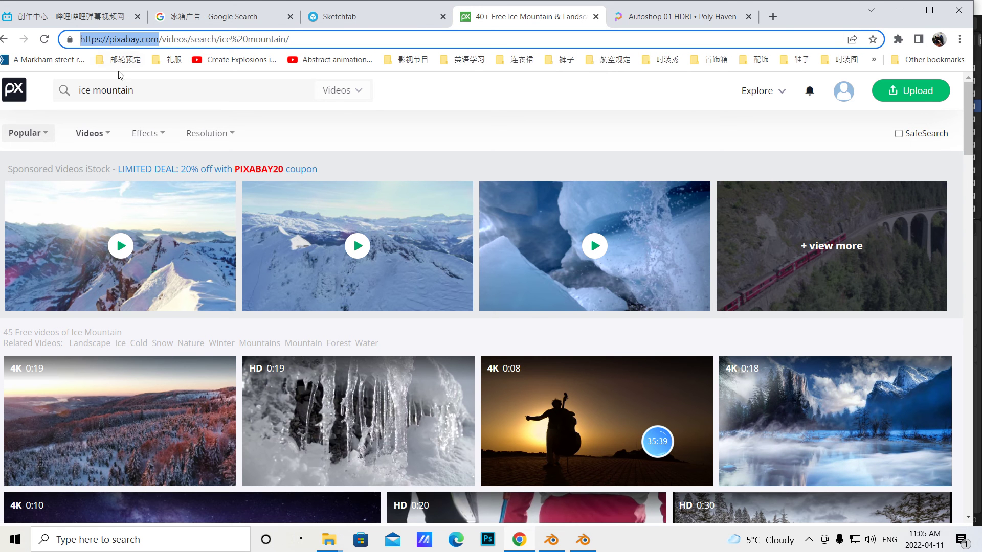
pyautogui.click(846, 381)
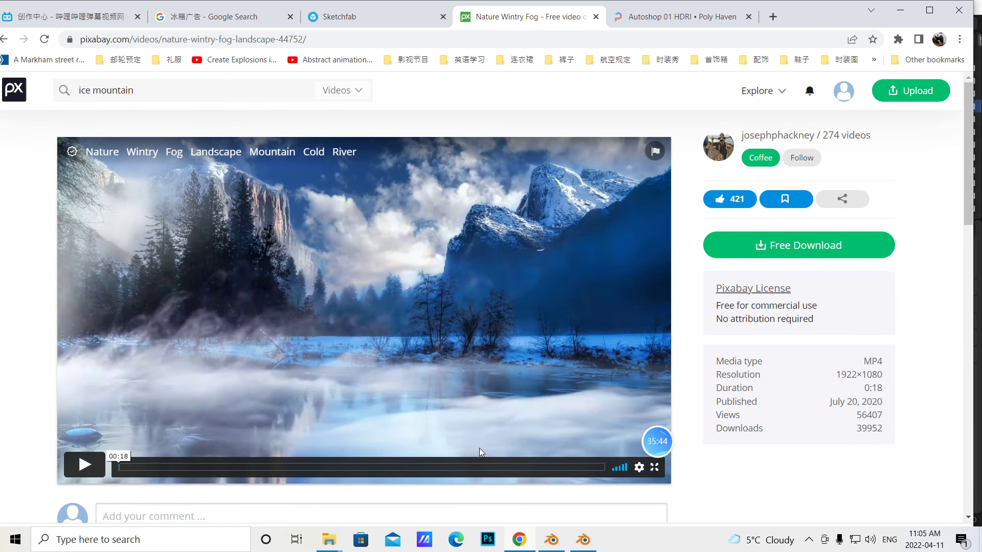
# - Switch to Blender and import Nature - 44752.mp4 from the Documents\material\material\video folder using Images as Planes
pyautogui.click(582, 539)
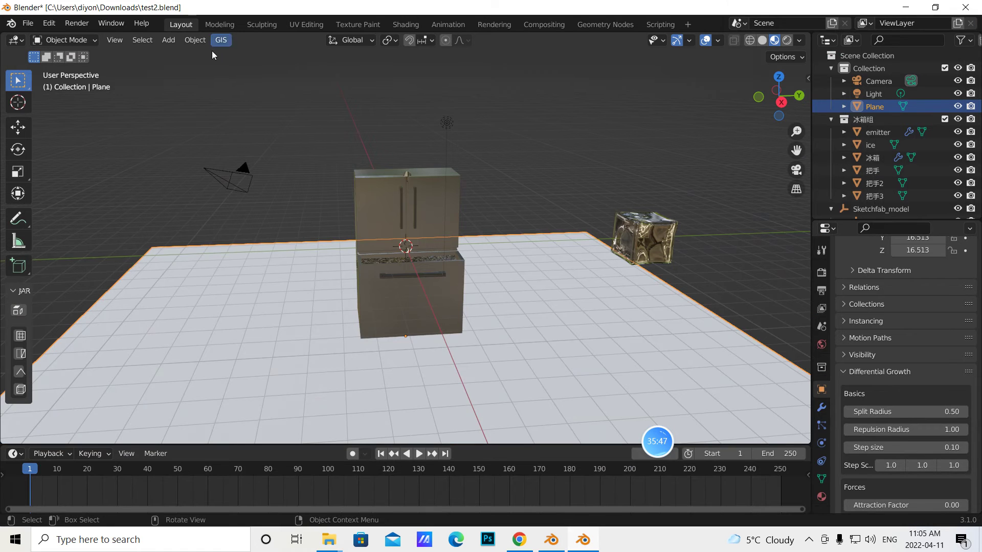
pyautogui.click(172, 45)
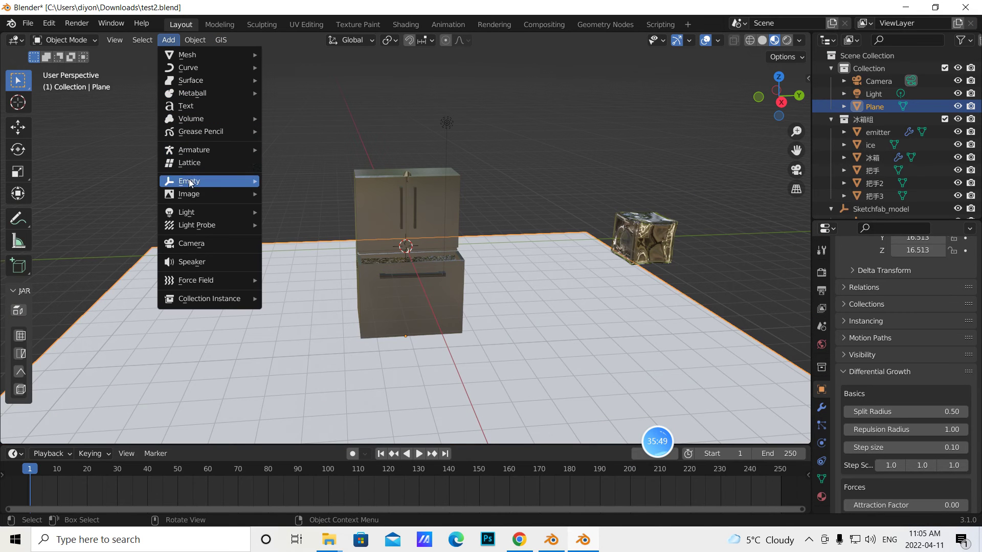
pyautogui.moveTo(190, 195)
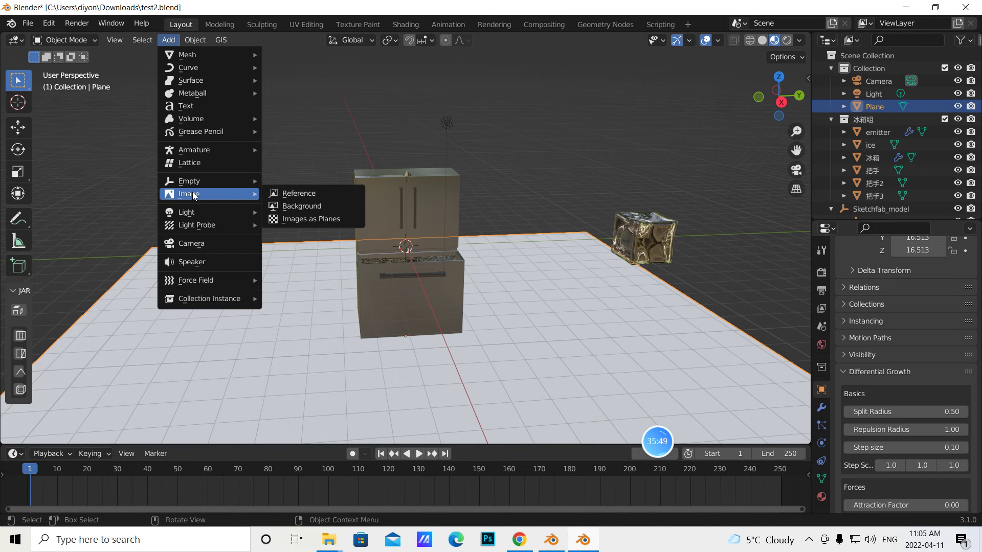
pyautogui.click(287, 216)
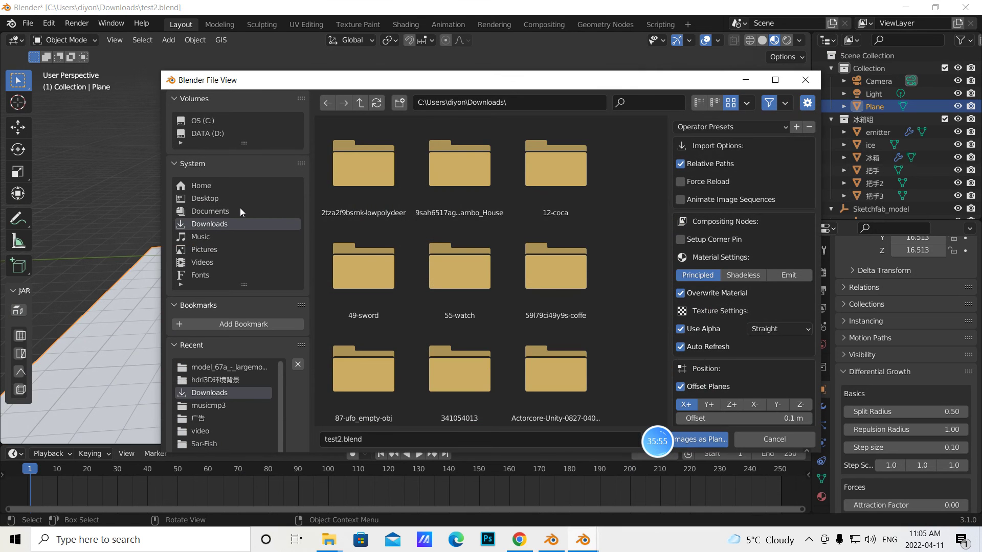
pyautogui.click(240, 208)
pyautogui.doubleClick(390, 370)
pyautogui.doubleClick(360, 202)
pyautogui.scroll(-8, 446, 286)
pyautogui.scroll(-8, 448, 288)
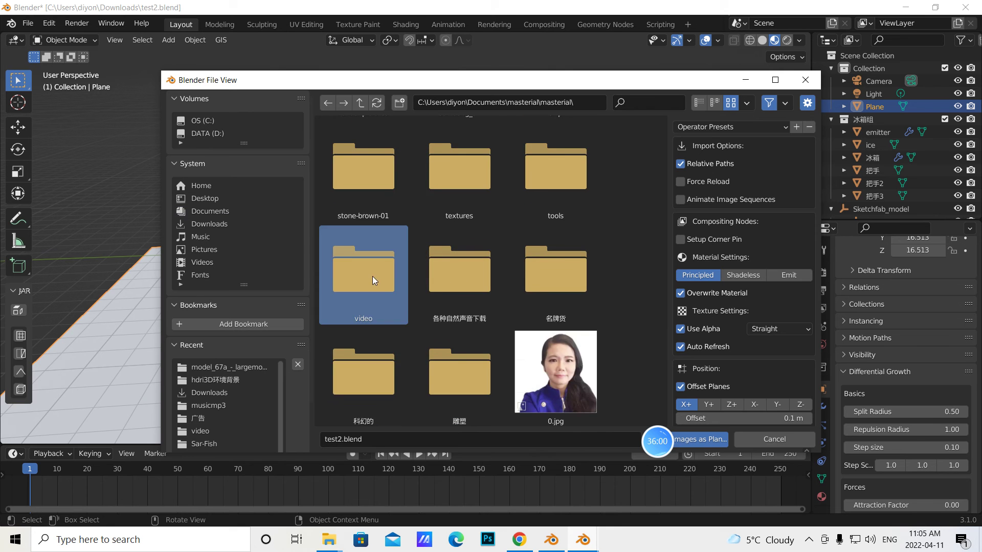
pyautogui.doubleClick(372, 276)
pyautogui.scroll(-2, 439, 228)
pyautogui.click(555, 289)
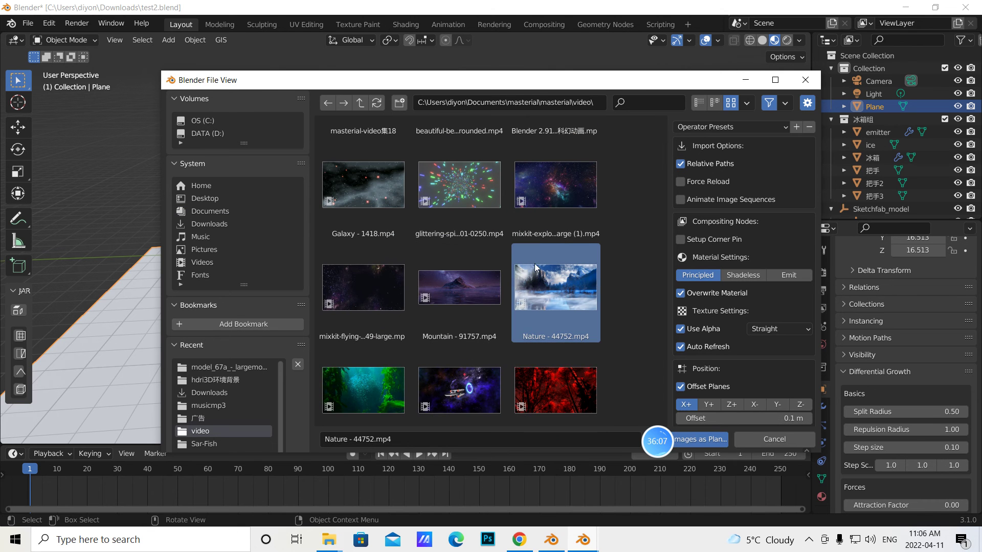
pyautogui.click(713, 443)
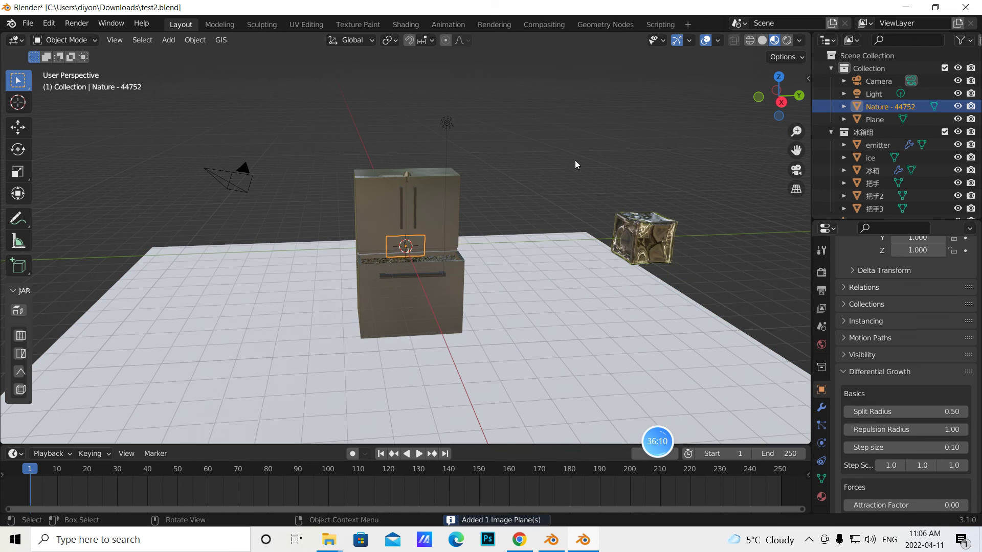
# - Enter camera view, lock the camera to the view, and reframe it so the whole refrigerator fits inside the frame
pyautogui.click(795, 171)
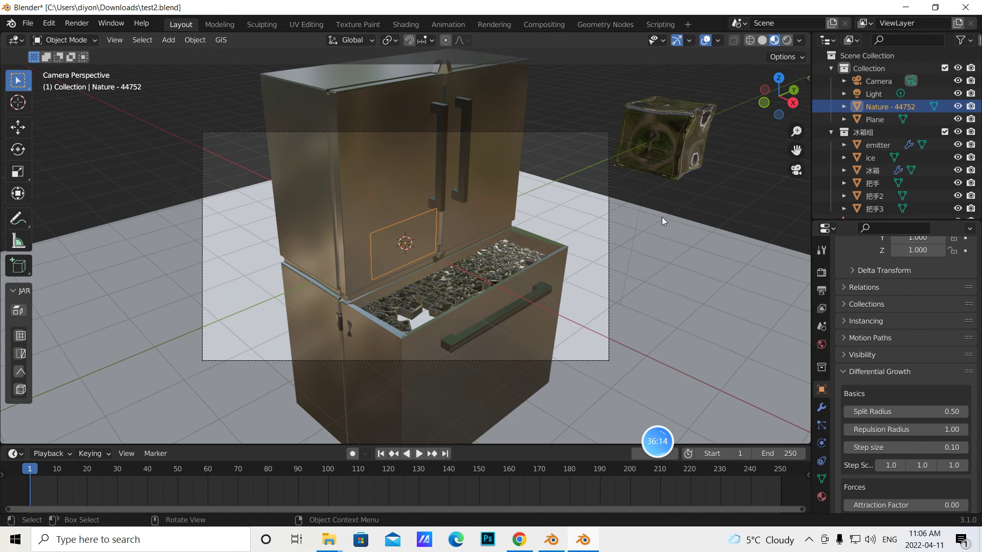
pyautogui.press('n')
pyautogui.click(802, 125)
pyautogui.click(728, 232)
pyautogui.scroll(-5, 582, 253)
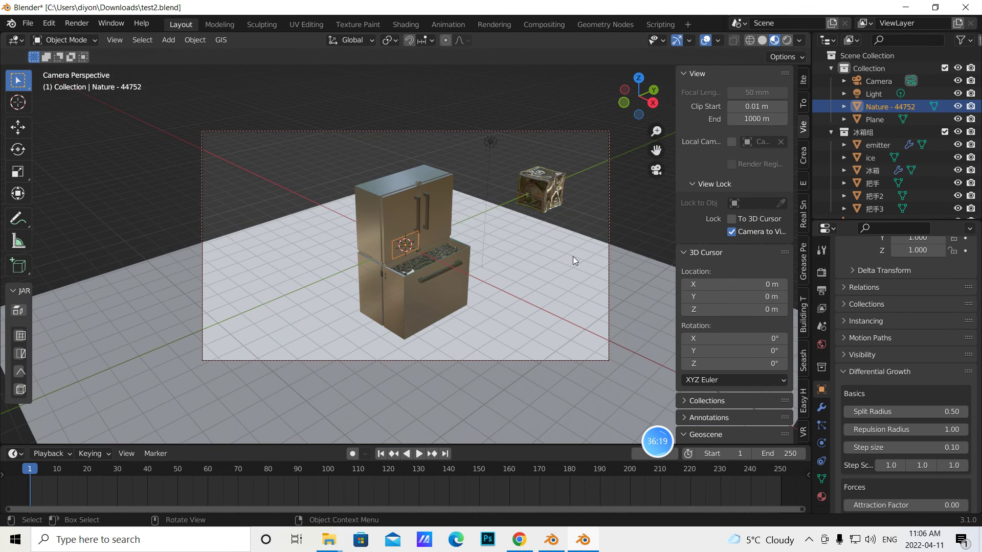
pyautogui.moveTo(572, 256)
pyautogui.mouseDown(button='middle')
pyautogui.moveTo(551, 243)
pyautogui.moveTo(565, 245)
pyautogui.mouseUp(button='middle')
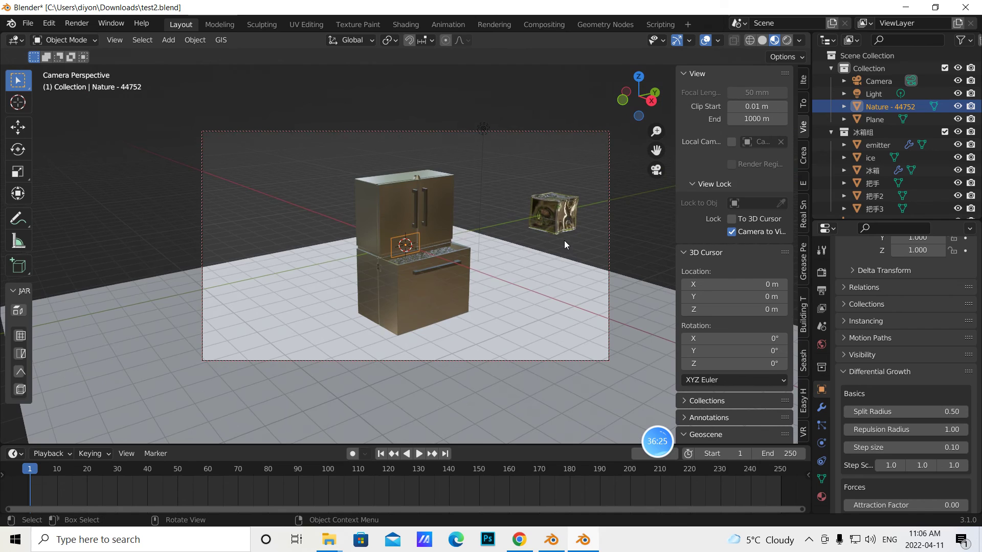
pyautogui.scroll(2, 565, 244)
pyautogui.scroll(-1, 564, 244)
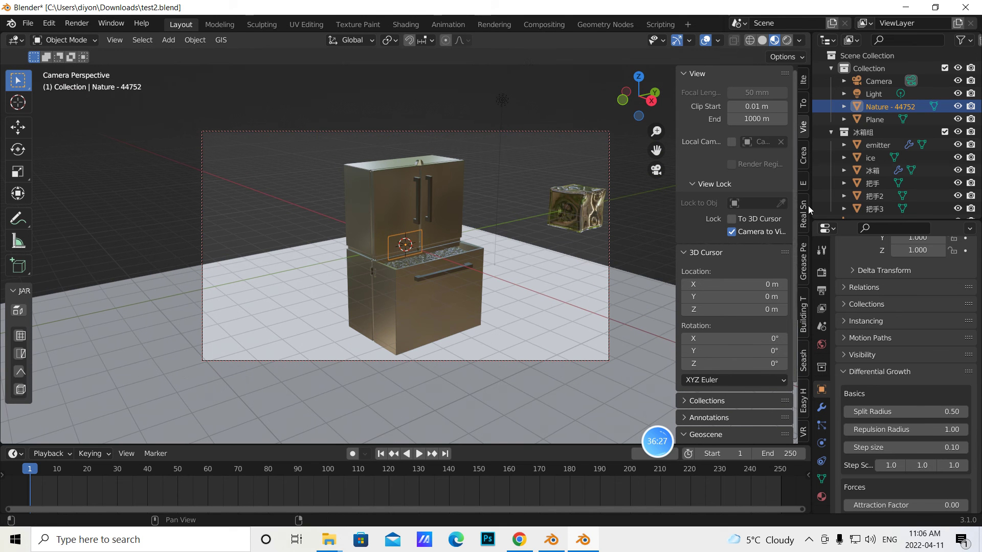
# - Set the camera lens Shift X to 0.230 to offset the refrigerator within the frame
pyautogui.click(879, 81)
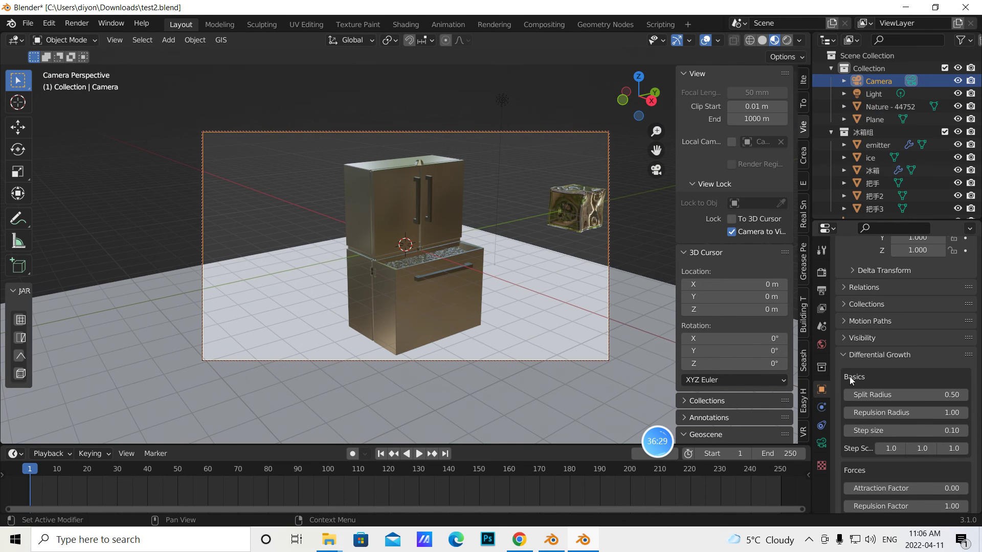
pyautogui.click(822, 443)
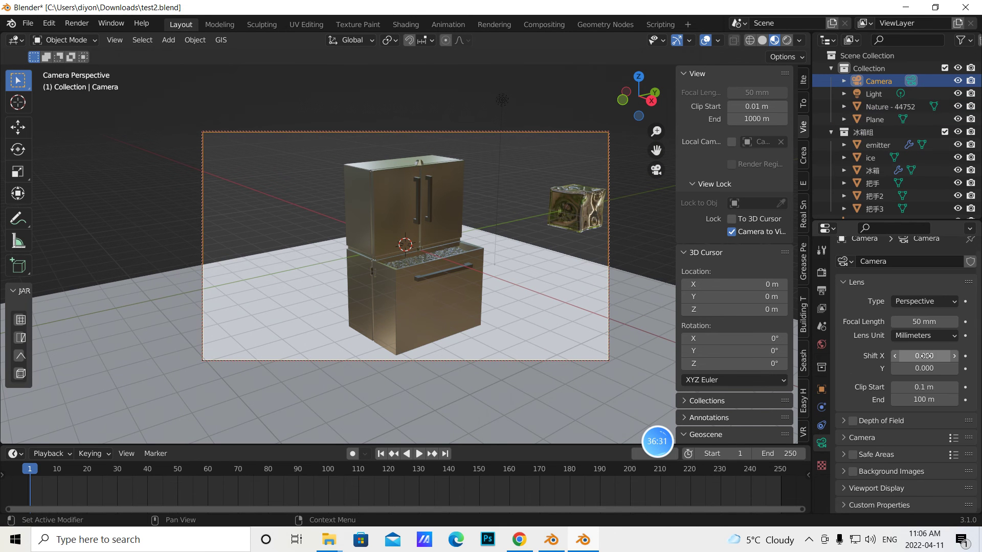
pyautogui.moveTo(923, 355); pyautogui.dragTo(951, 356)
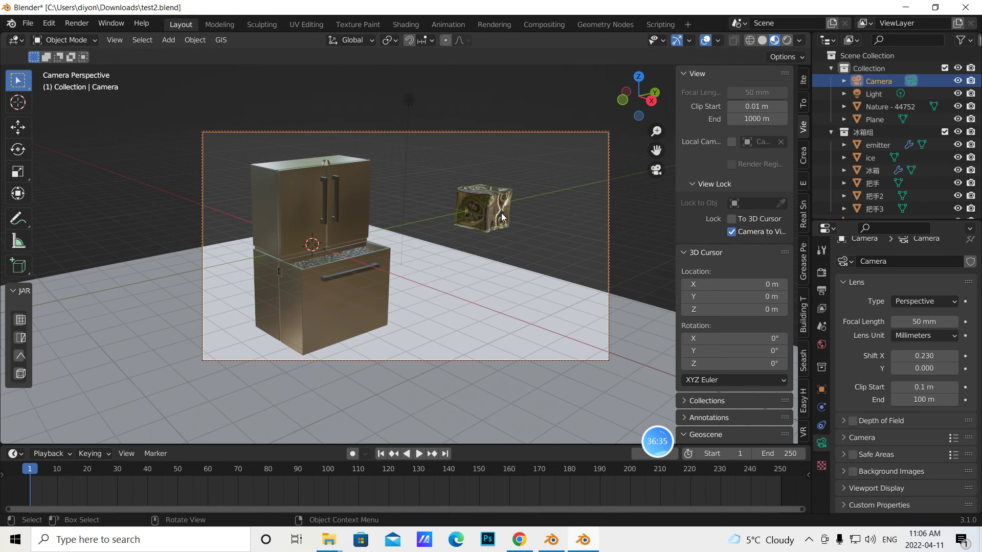
# - Move the ice cube about 19.128 m along Y, outside the camera frame
pyautogui.click(503, 216)
pyautogui.click(19, 126)
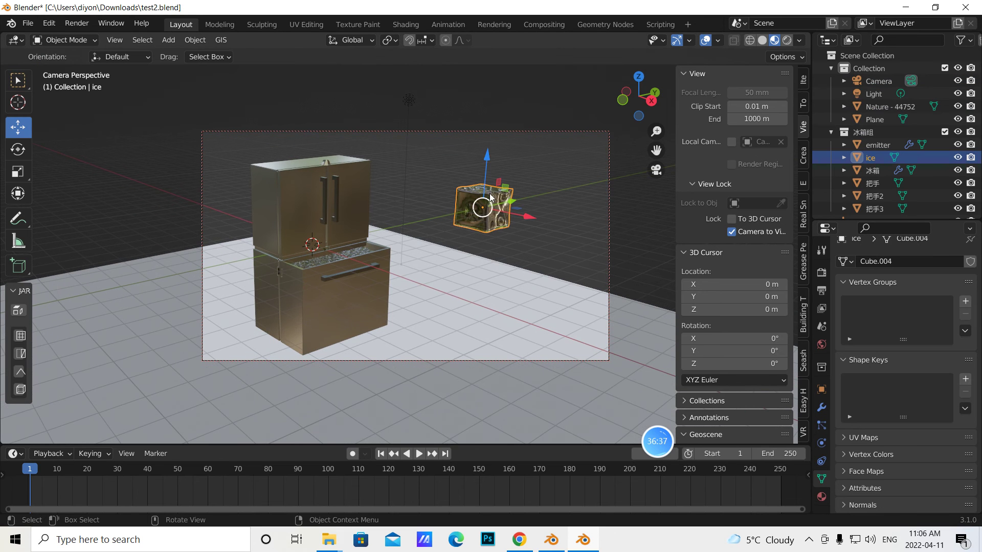
pyautogui.moveTo(514, 202); pyautogui.dragTo(633, 176)
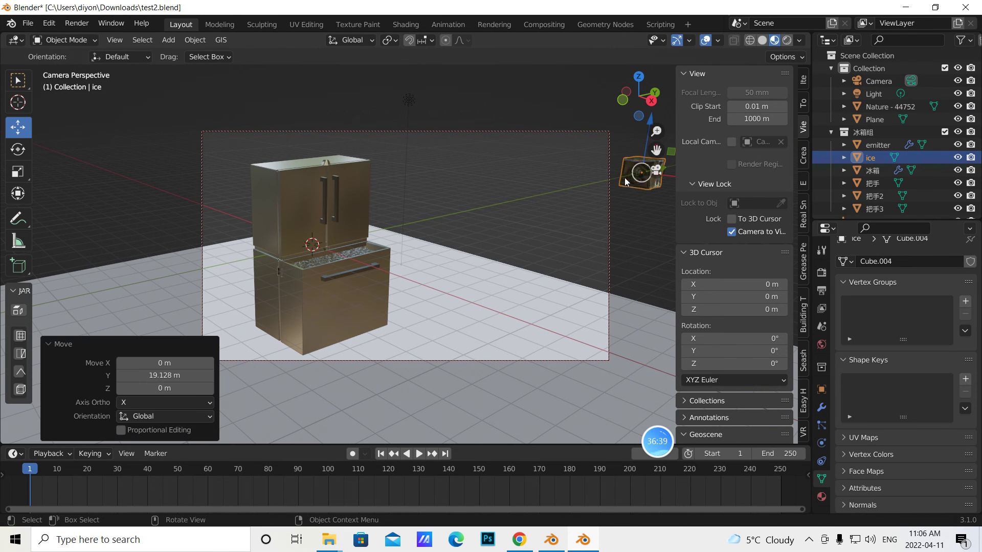
# - Rotate the floor plane about -37.8° around Z to square it with the camera frame
pyautogui.click(483, 293)
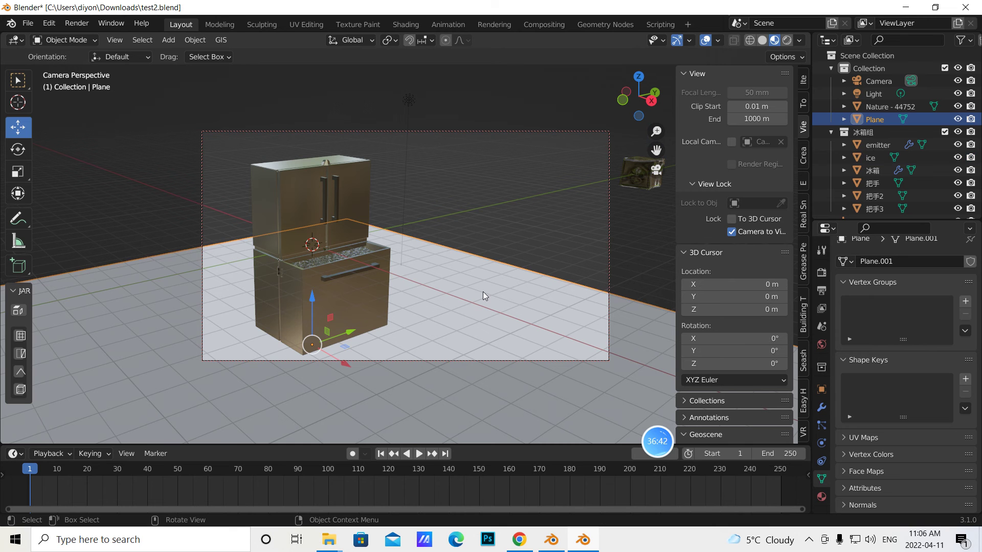
pyautogui.click(15, 151)
pyautogui.moveTo(359, 348); pyautogui.dragTo(321, 352)
# - Move the floor plane about 9.9926 m along Y and scale it by about 1.297 along Y
pyautogui.click(17, 127)
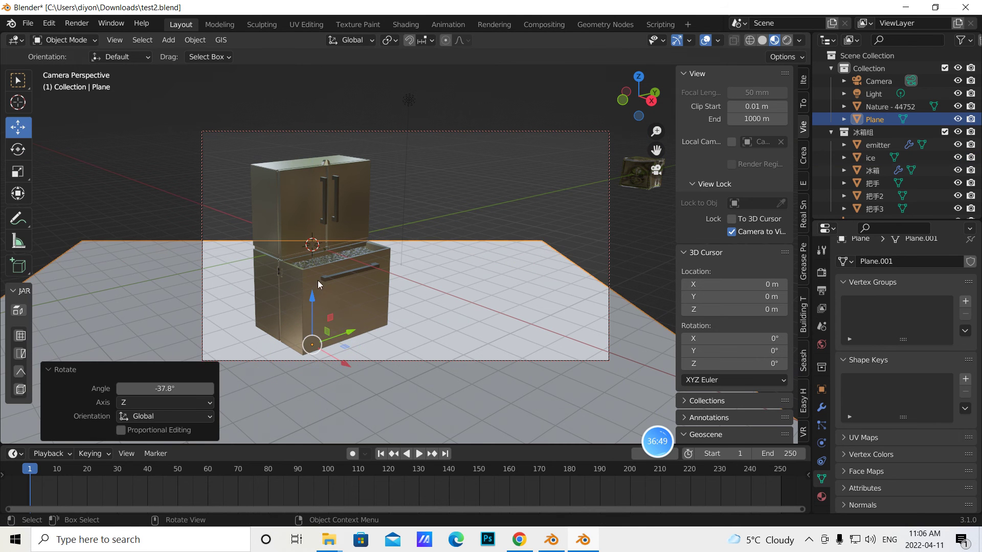
pyautogui.moveTo(348, 330); pyautogui.dragTo(513, 336)
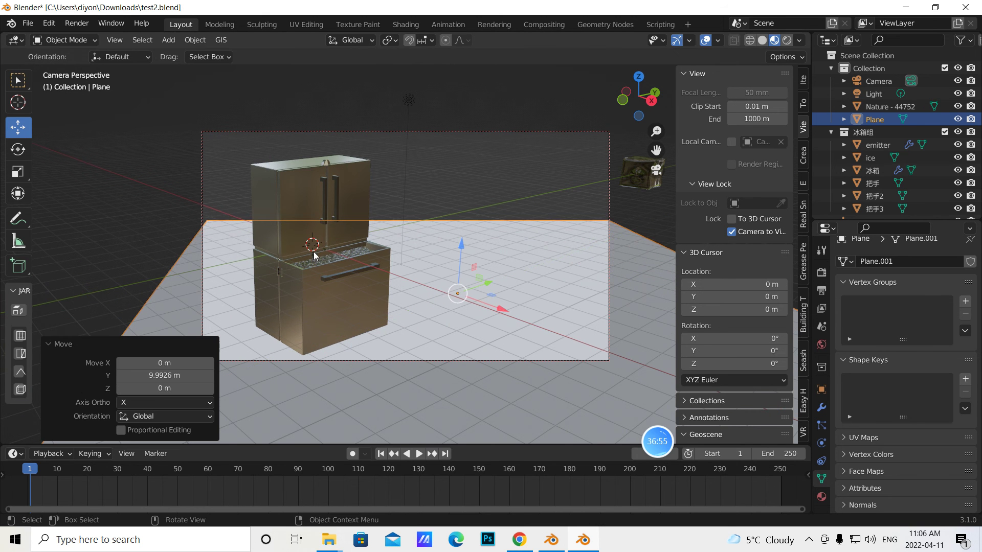
pyautogui.click(25, 170)
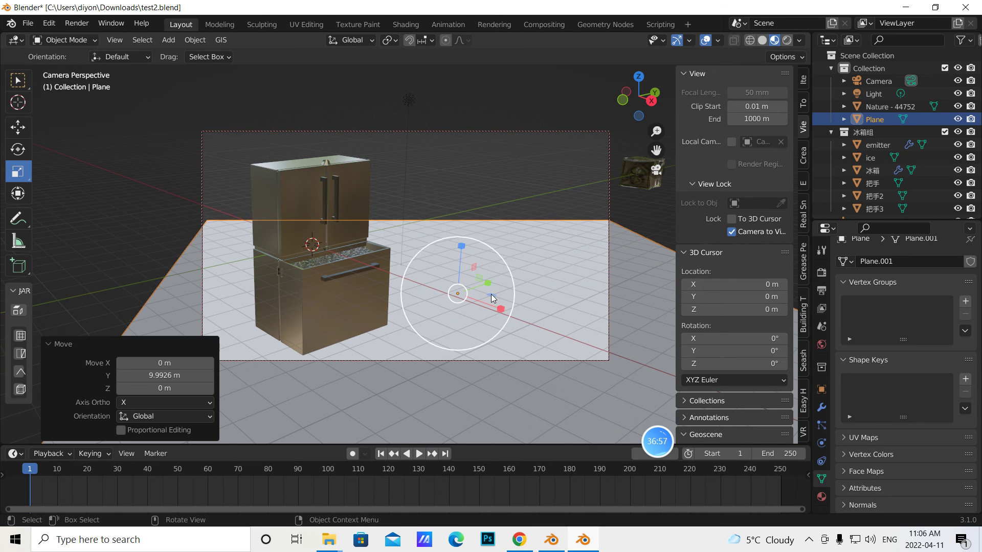
pyautogui.moveTo(490, 284); pyautogui.dragTo(501, 279)
# - Lower the floor plane about 3.4228 m along Z and turn off the camera-to-view lock
pyautogui.click(22, 132)
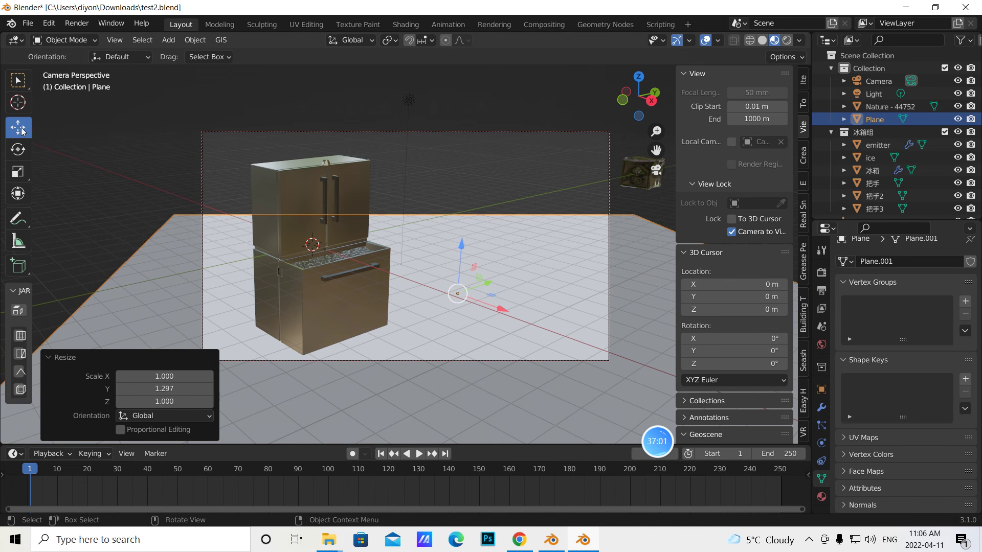
pyautogui.moveTo(458, 243); pyautogui.dragTo(451, 301)
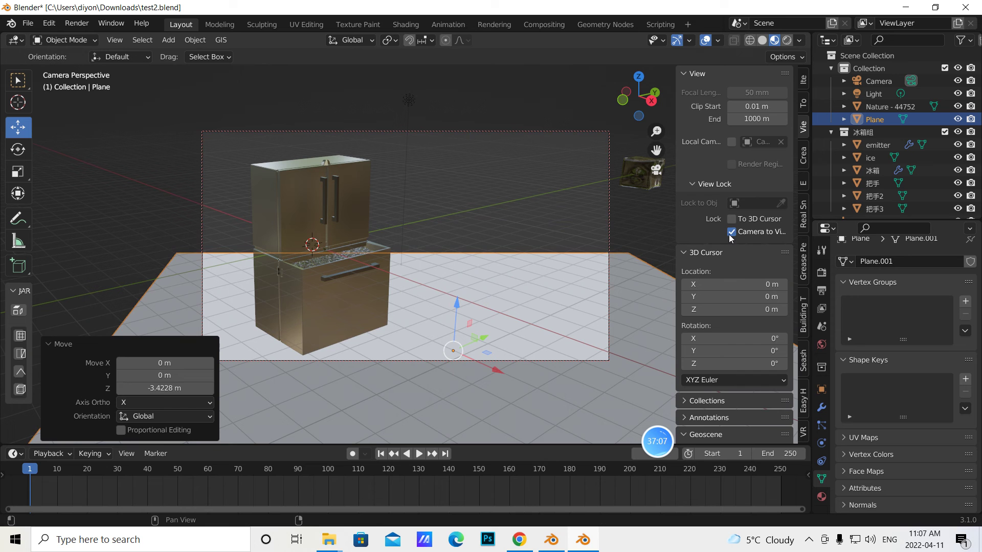
pyautogui.press('n')
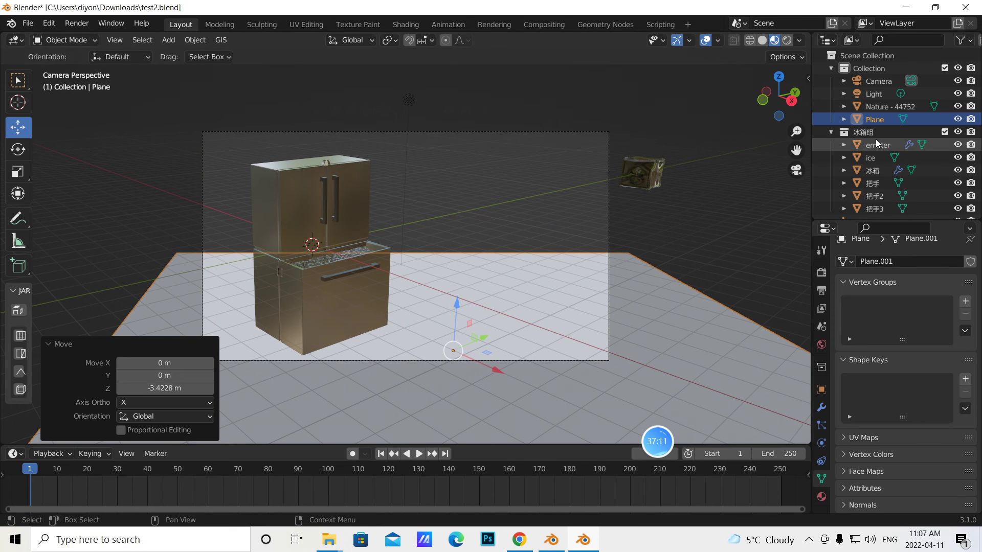
# - Move the Nature - 44752 video plane out behind the refrigerator and rotate it about -40.8° around Z
pyautogui.click(878, 106)
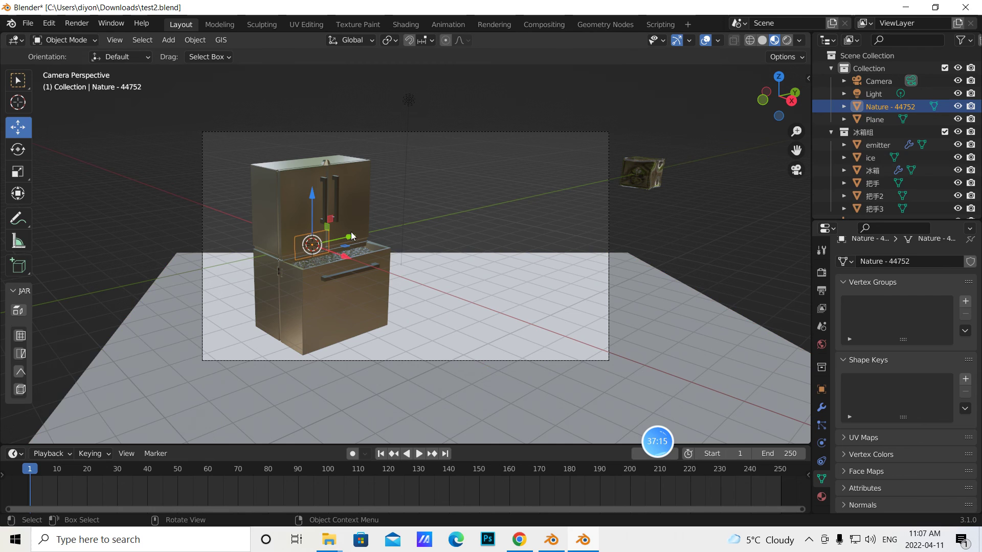
pyautogui.moveTo(350, 235); pyautogui.dragTo(391, 240)
pyautogui.click(18, 150)
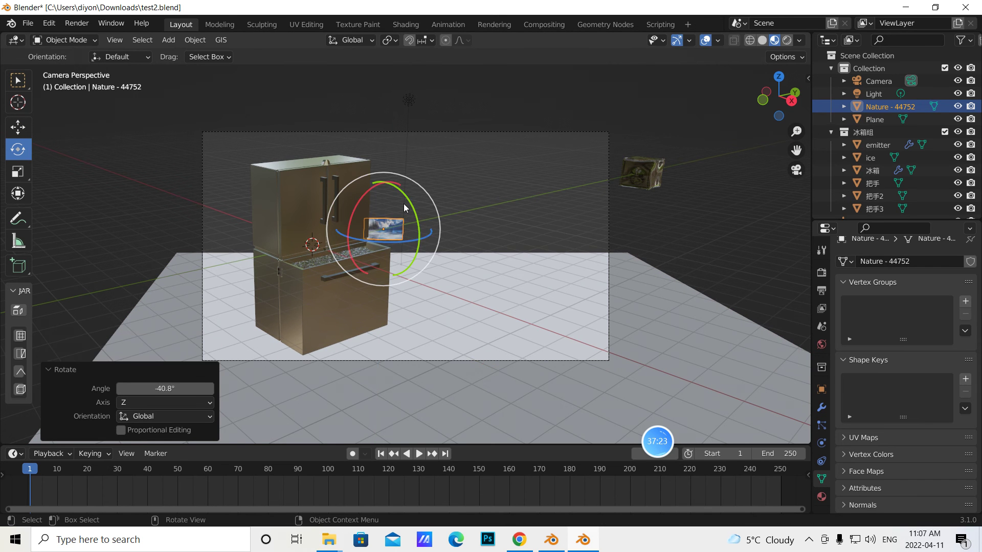
# - Scale the video plane uniformly by about 14.587 as a backdrop, and reposition it, including about -0.8839 m along Z
pyautogui.moveTo(410, 204); pyautogui.dragTo(442, 69)
pyautogui.click(18, 172)
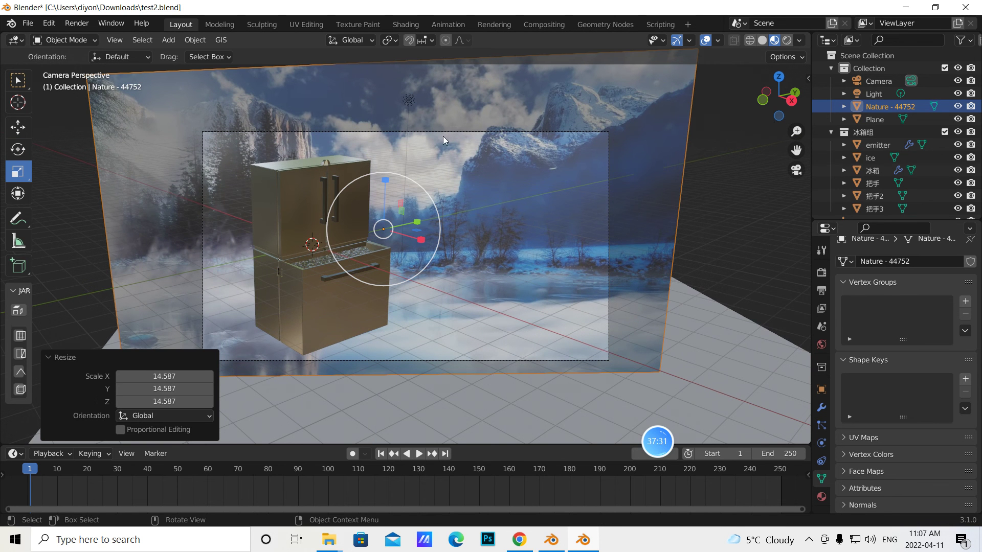
pyautogui.moveTo(407, 180); pyautogui.dragTo(382, 198)
pyautogui.click(21, 132)
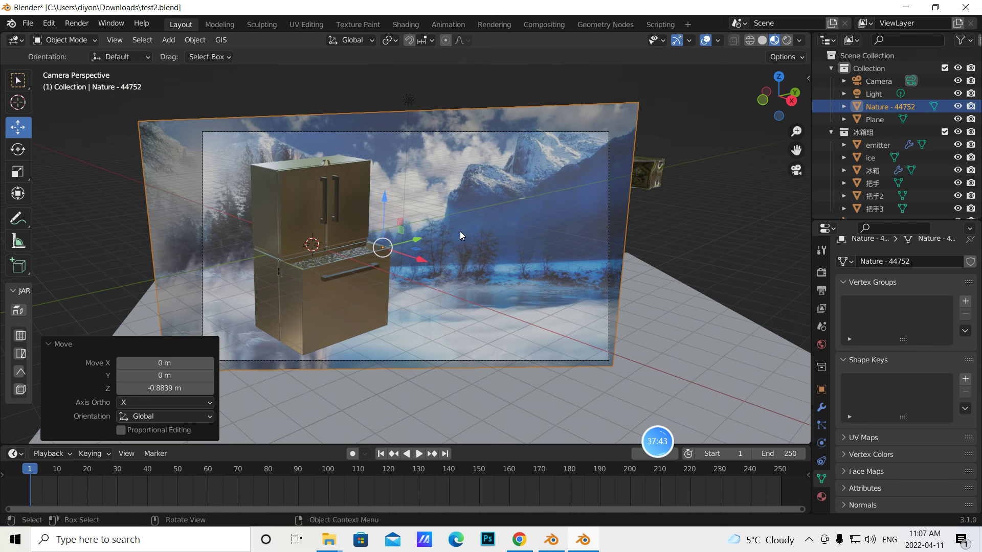
# - Fine-tune the video plane's rotation by about -0.081° around Z and -0.526° around Y
pyautogui.click(17, 151)
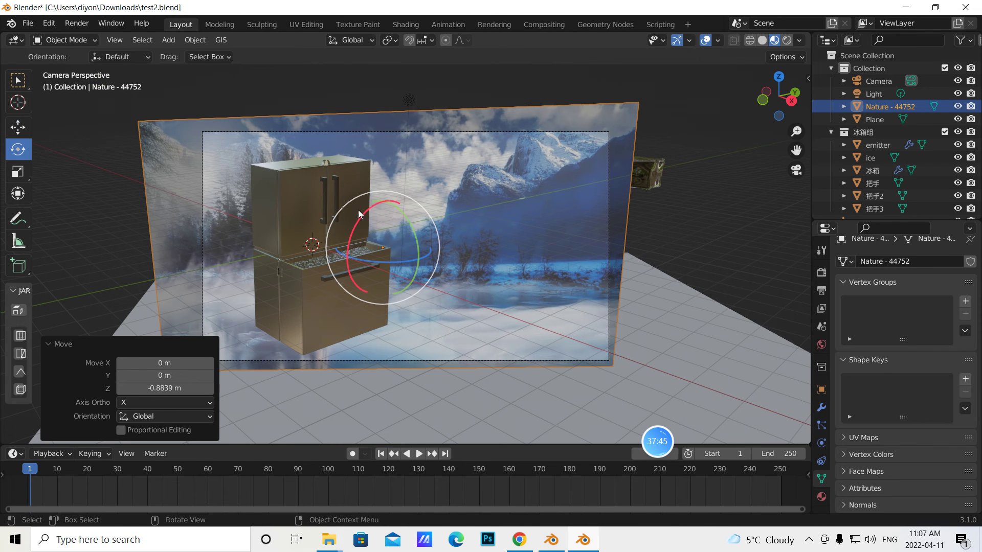
pyautogui.moveTo(381, 259); pyautogui.dragTo(384, 260)
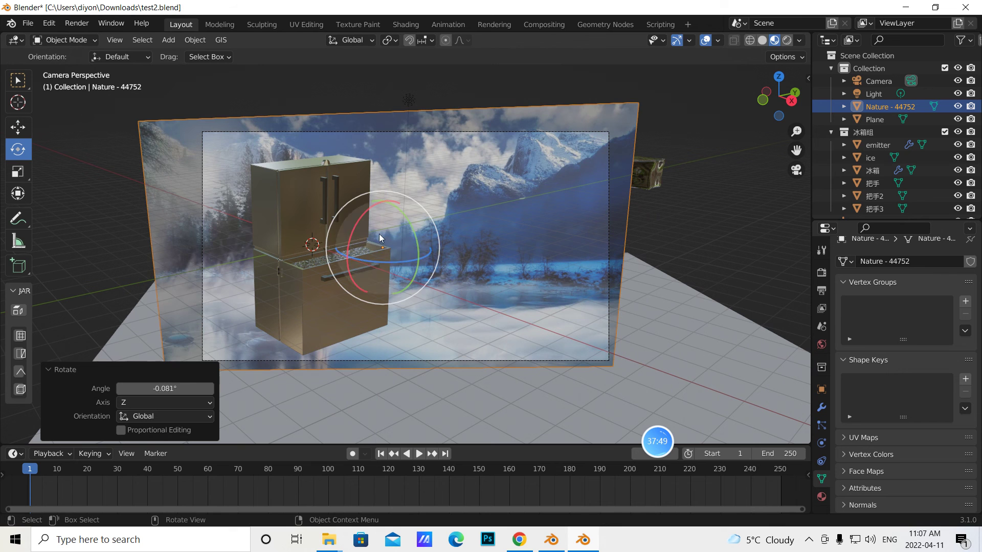
pyautogui.moveTo(391, 204); pyautogui.dragTo(391, 205)
# - Leave camera view, move the video plane about -2.427 m along X, and return to camera view
pyautogui.click(796, 170)
pyautogui.scroll(-1, 658, 194)
pyautogui.scroll(-4, 657, 195)
pyautogui.moveTo(605, 212); pyautogui.dragTo(511, 221, button='middle')
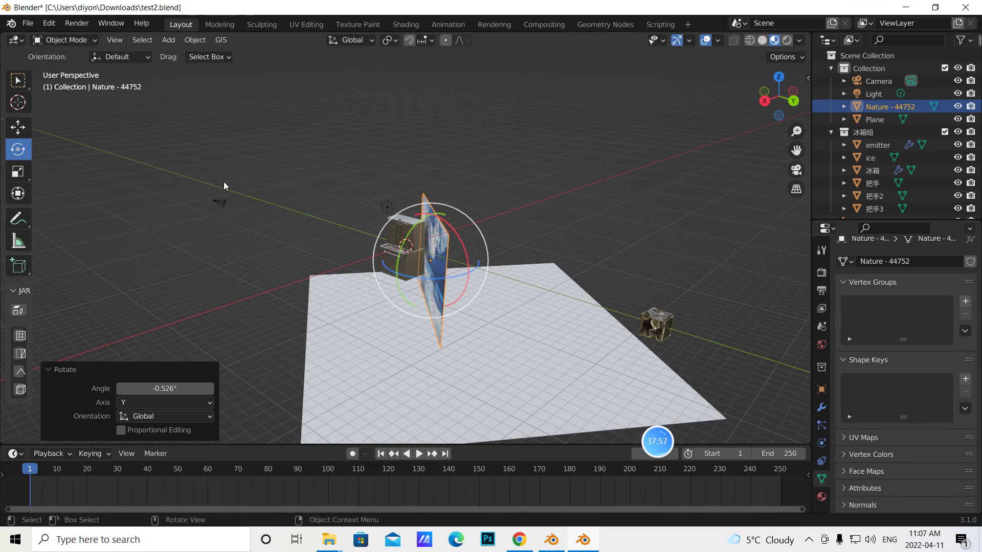
pyautogui.click(23, 130)
pyautogui.moveTo(396, 273); pyautogui.dragTo(410, 268)
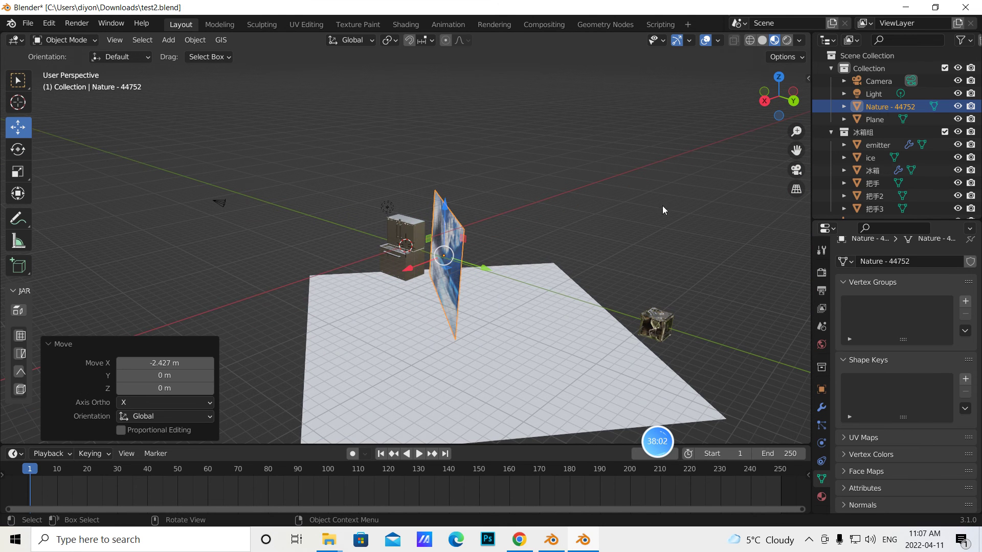
pyautogui.click(788, 170)
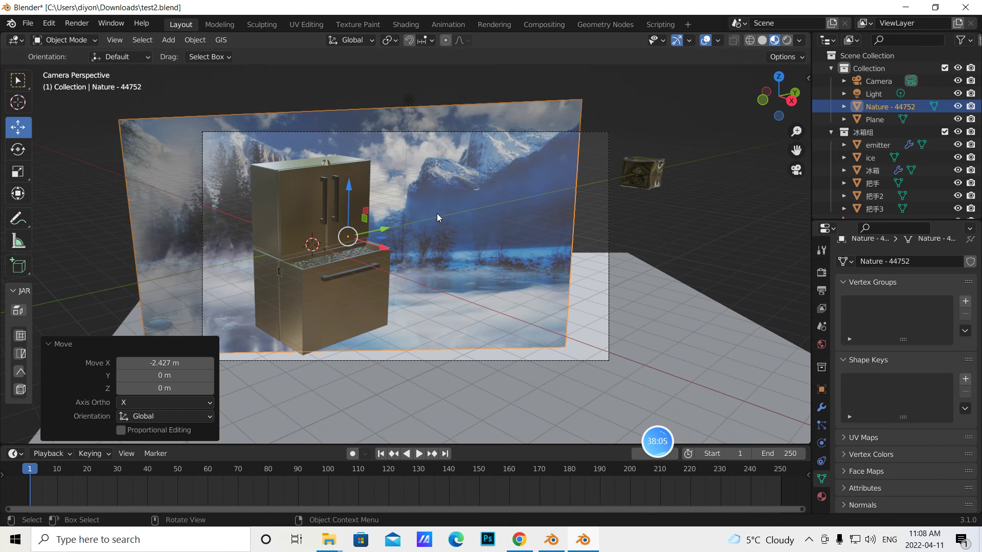
# - Move the video plane about 0.43769 m along Y and rotate it about -6.44° around Z
pyautogui.moveTo(382, 225); pyautogui.dragTo(317, 218)
pyautogui.click(18, 149)
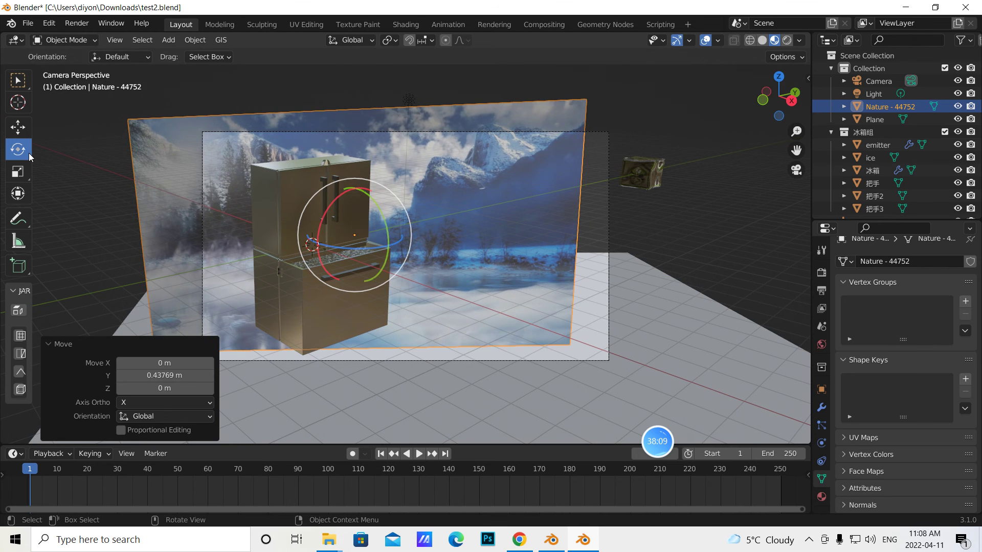
pyautogui.moveTo(403, 237); pyautogui.dragTo(393, 236)
# - Reposition the video plane to cover the camera frame's background and rotate it about 5.17° around Z
pyautogui.click(21, 131)
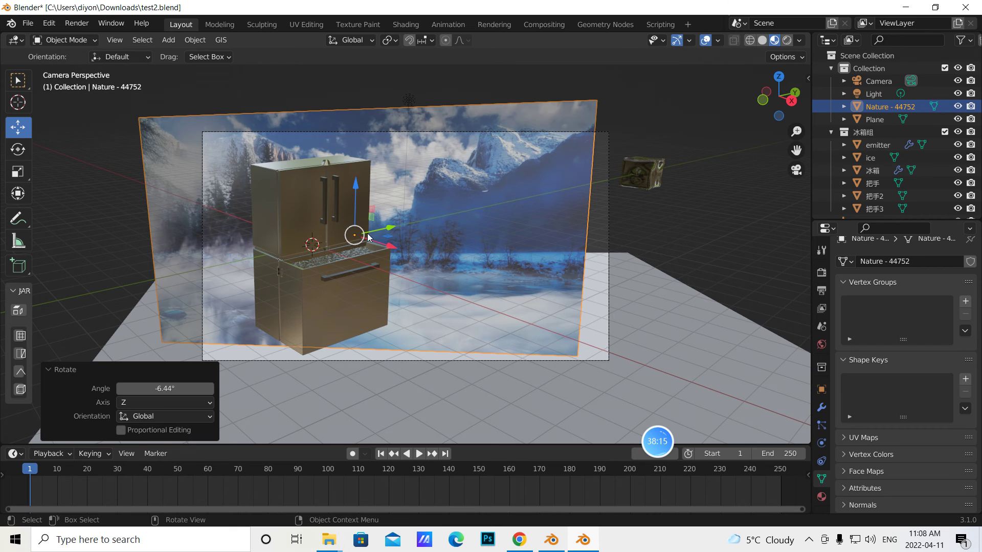
pyautogui.moveTo(354, 235); pyautogui.dragTo(358, 256)
pyautogui.click(25, 148)
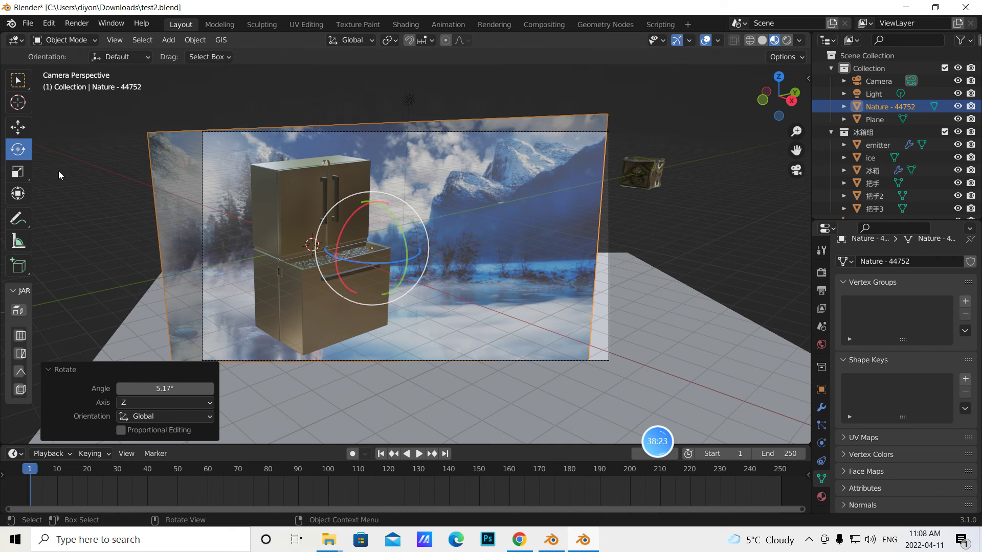
# - Scale the video plane uniformly by about 1.157 and move it about -0.54554 m along Z
pyautogui.click(23, 174)
pyautogui.moveTo(412, 208); pyautogui.dragTo(431, 217)
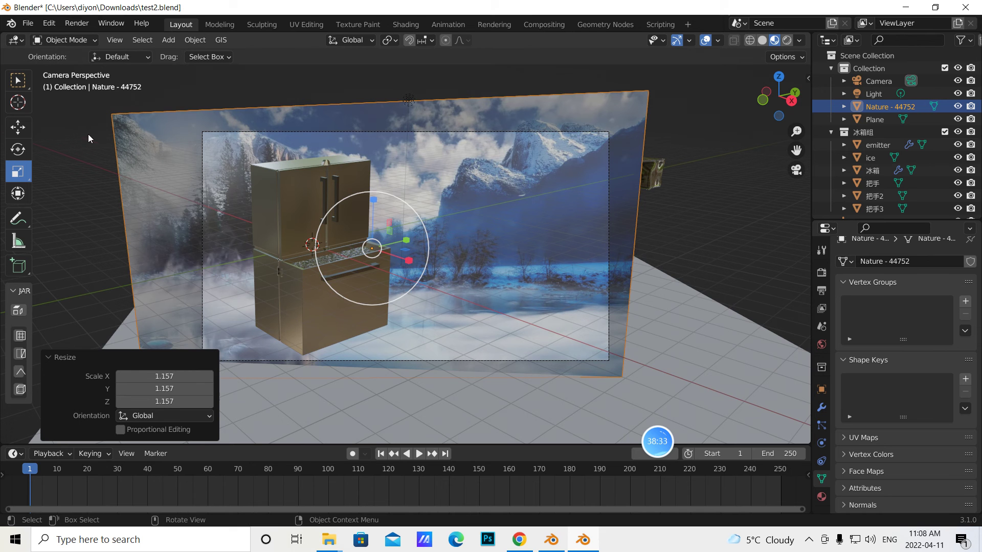
pyautogui.click(18, 127)
pyautogui.moveTo(373, 195); pyautogui.dragTo(383, 208)
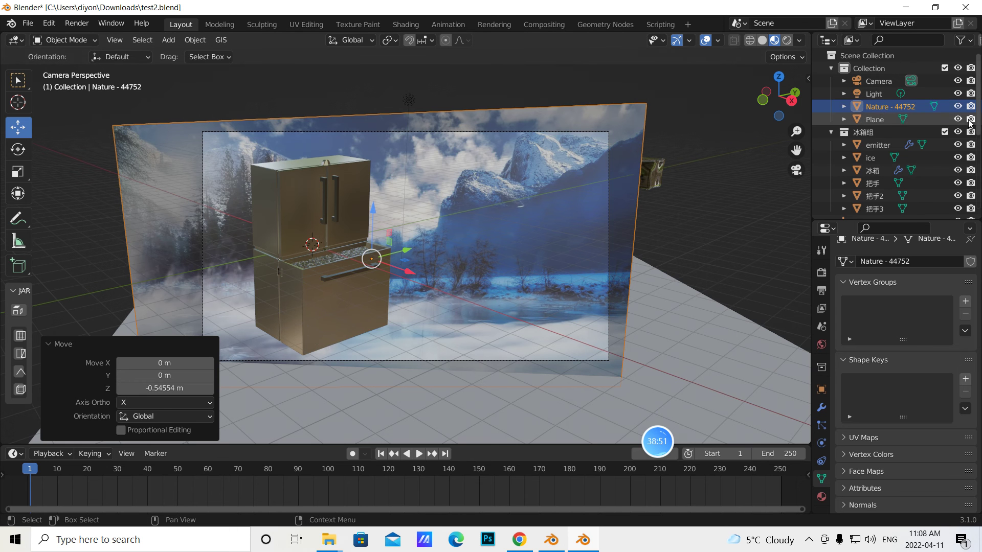
# - Hide the video plane and raise the floor plane about 4.5174 m along Z towards the refrigerator's base
pyautogui.click(958, 106)
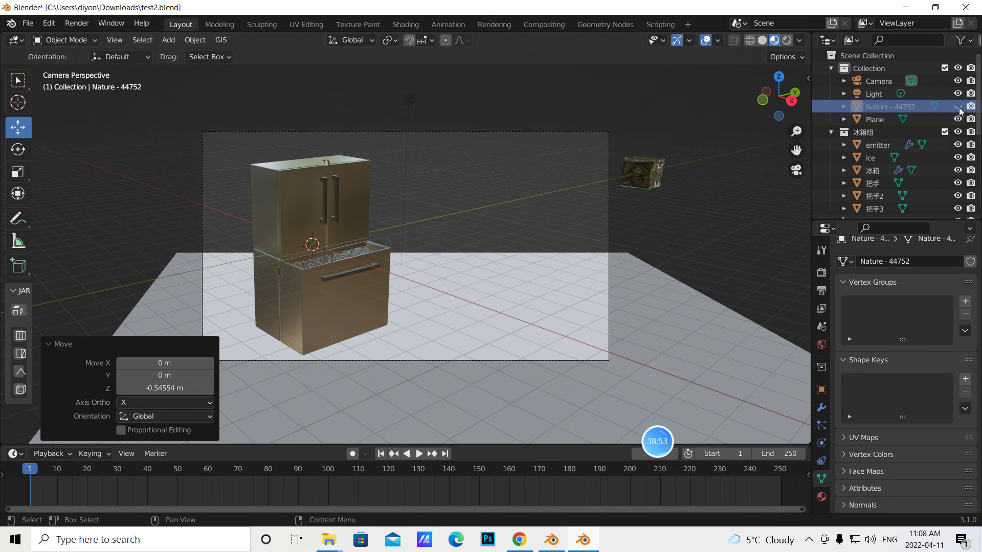
pyautogui.click(790, 170)
pyautogui.moveTo(774, 188); pyautogui.dragTo(736, 249, button='middle')
pyautogui.click(485, 307)
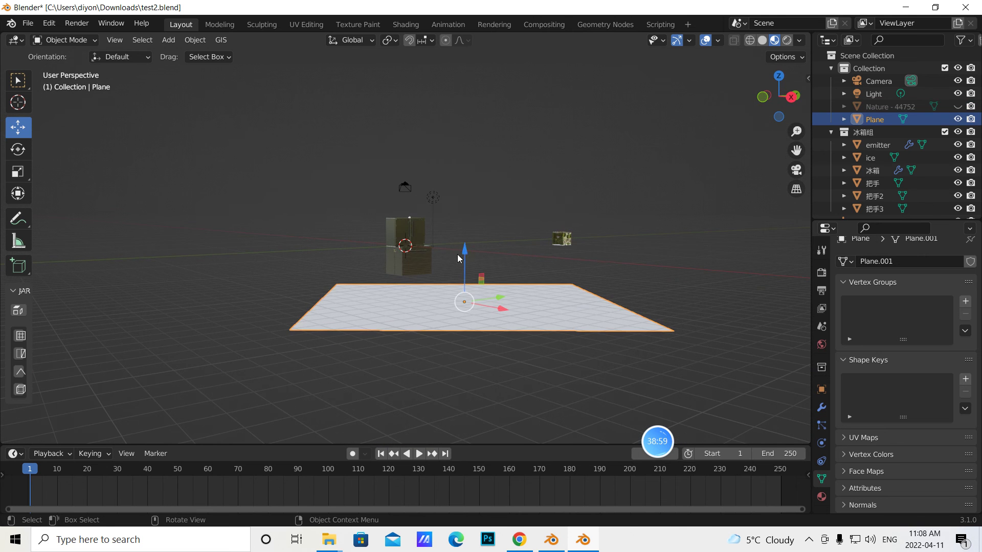
pyautogui.moveTo(463, 246); pyautogui.dragTo(464, 212)
pyautogui.moveTo(482, 247); pyautogui.dragTo(486, 287, button='middle')
pyautogui.scroll(5, 486, 286)
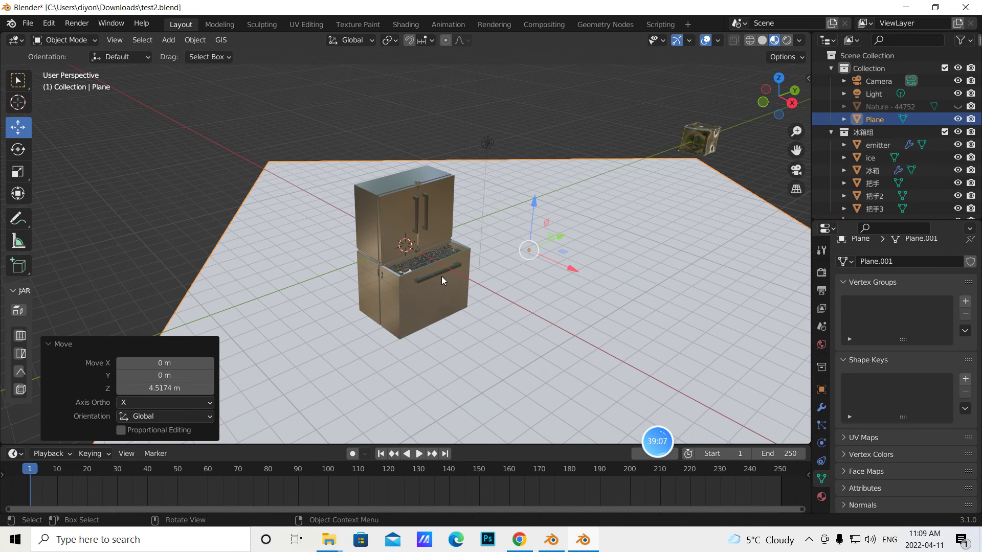
pyautogui.click(796, 170)
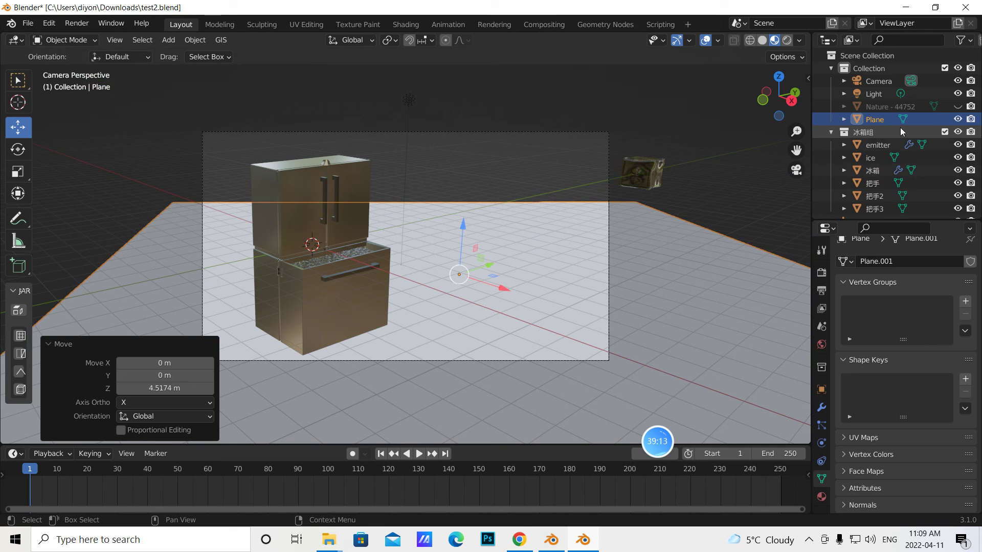
# - Exclude the refrigerator collection from view and subdivide the floor plane with 10 cuts, followed by two further subdivisions
pyautogui.click(944, 133)
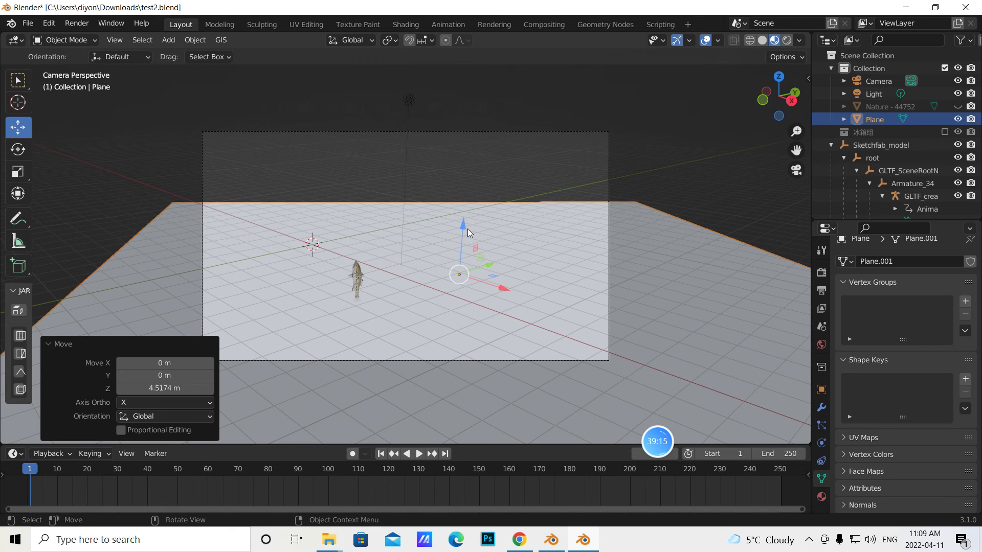
pyautogui.click(97, 39)
pyautogui.click(76, 70)
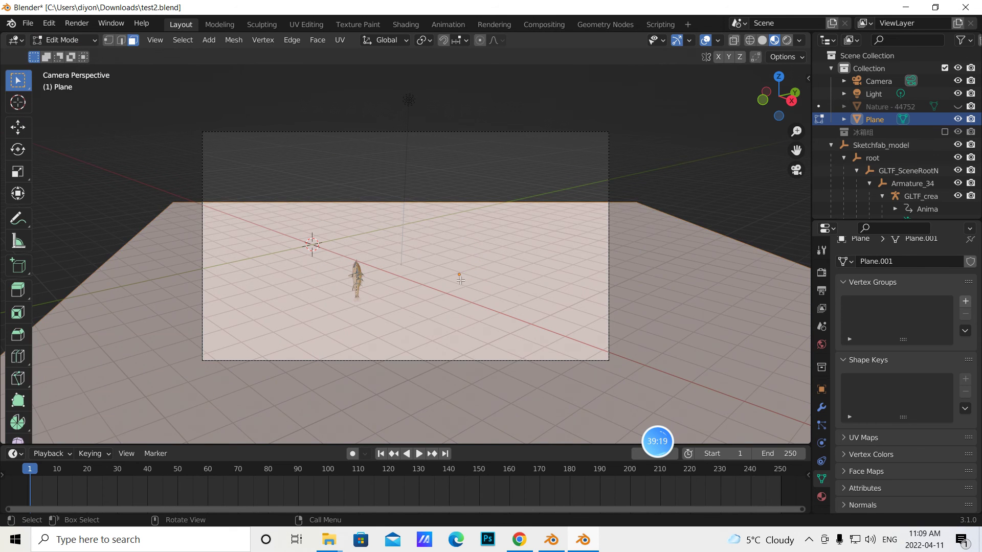
pyautogui.rightClick(453, 289)
pyautogui.click(428, 286)
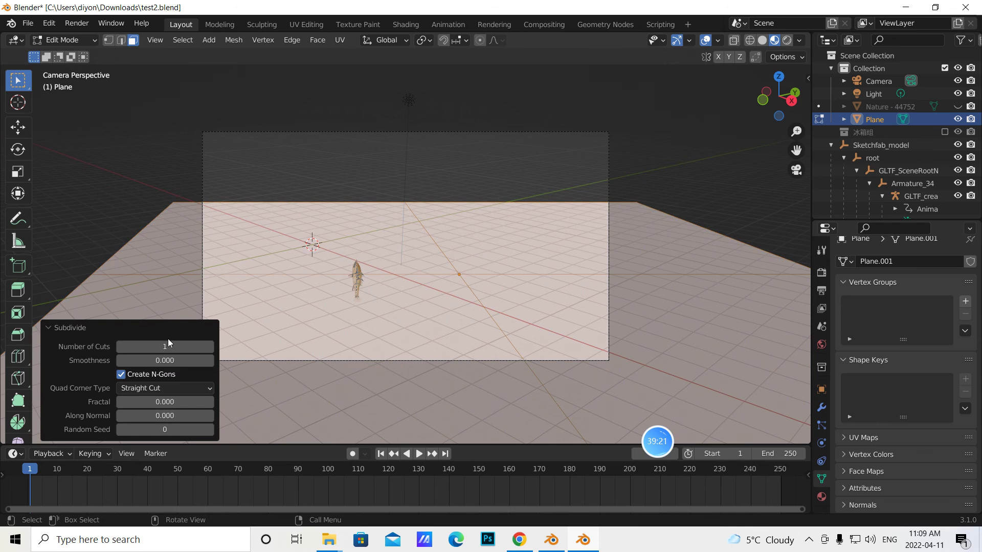
pyautogui.moveTo(167, 345); pyautogui.dragTo(240, 345)
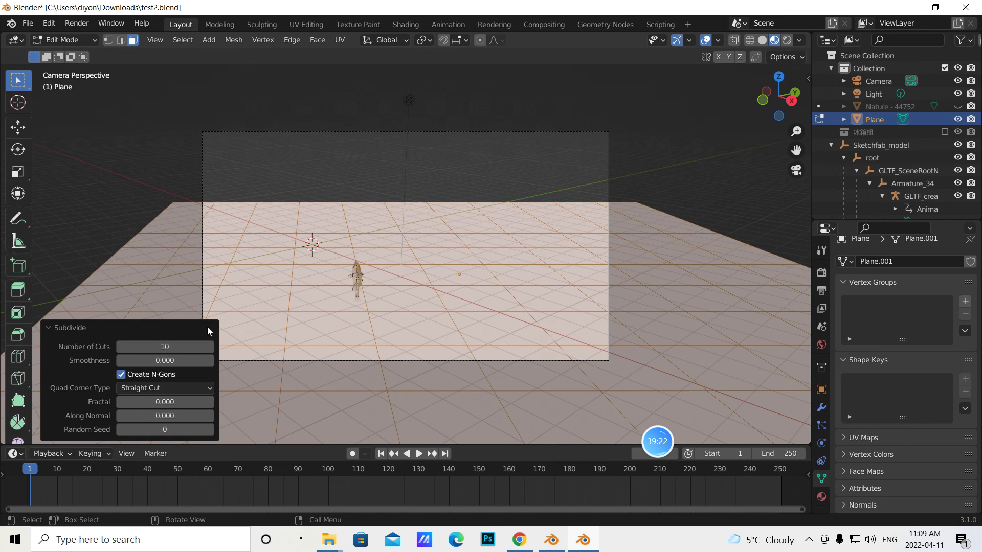
pyautogui.rightClick(397, 289)
pyautogui.click(395, 280)
pyautogui.rightClick(395, 280)
pyautogui.click(394, 280)
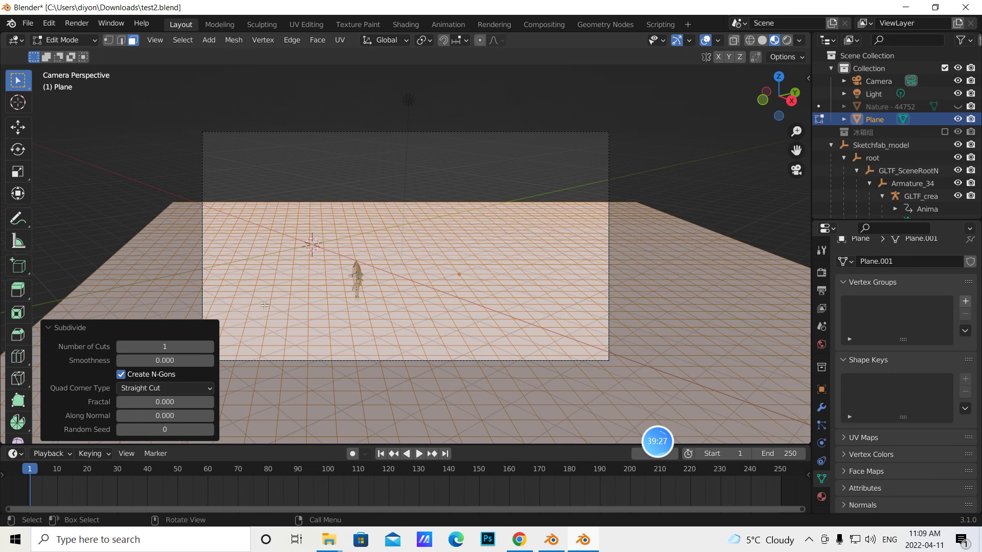
# - Select a first set of floor faces beneath the refrigerator's position, restore the refrigerator collection, and enable X-ray display
pyautogui.click(944, 132)
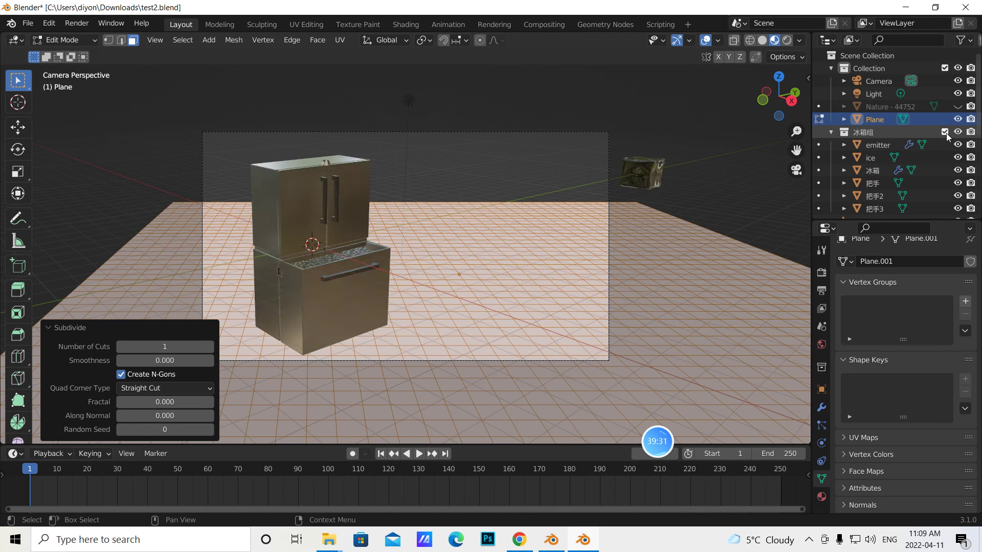
pyautogui.click(944, 132)
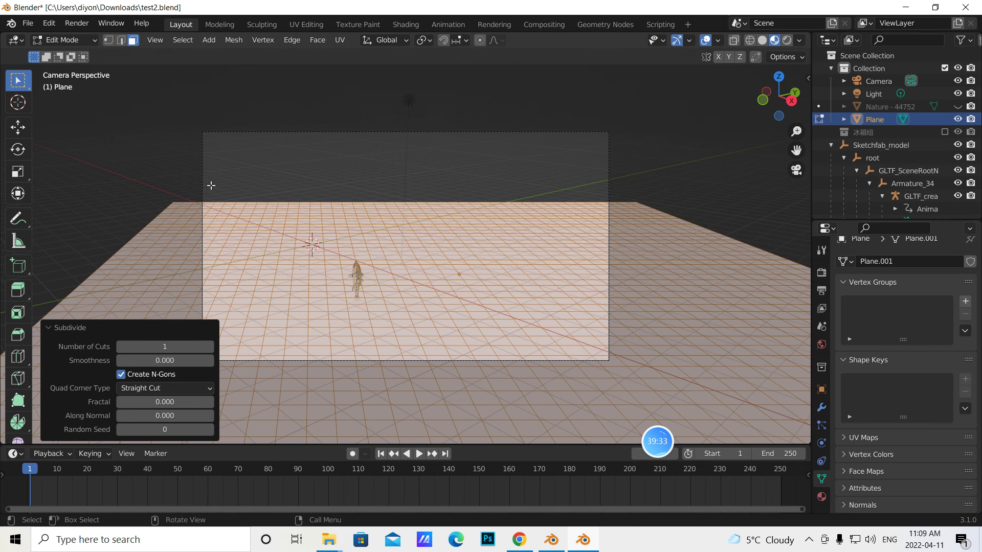
pyautogui.click(293, 323)
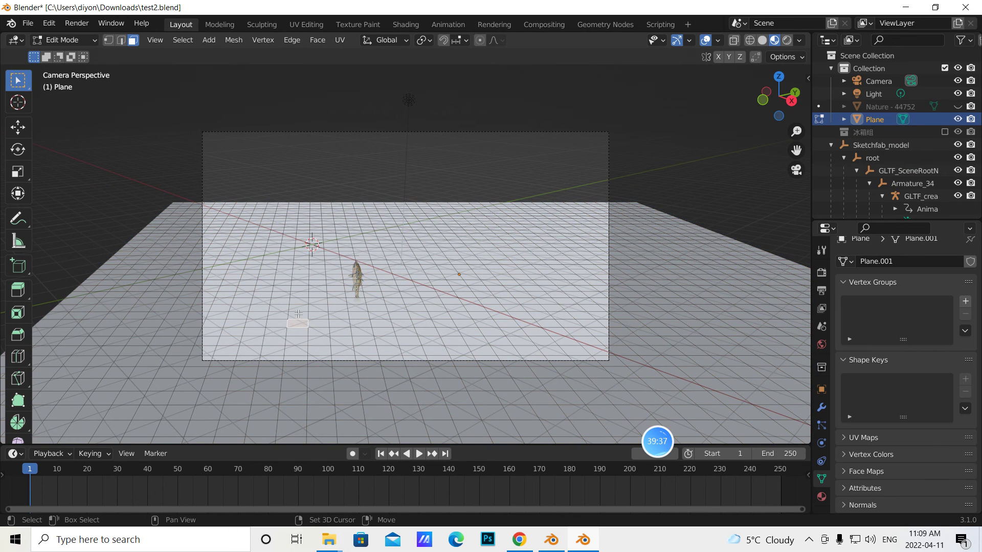
pyautogui.keyDown('shift'); pyautogui.click(296, 307); pyautogui.keyUp('shift')
pyautogui.keyDown('shift'); pyautogui.click(318, 321); pyautogui.keyUp('shift')
pyautogui.keyDown('shift'); pyautogui.click(339, 321); pyautogui.keyUp('shift')
pyautogui.keyDown('shift'); pyautogui.click(340, 311); pyautogui.keyUp('shift')
pyautogui.keyDown('shift'); pyautogui.click(343, 333); pyautogui.keyUp('shift')
pyautogui.click(944, 132)
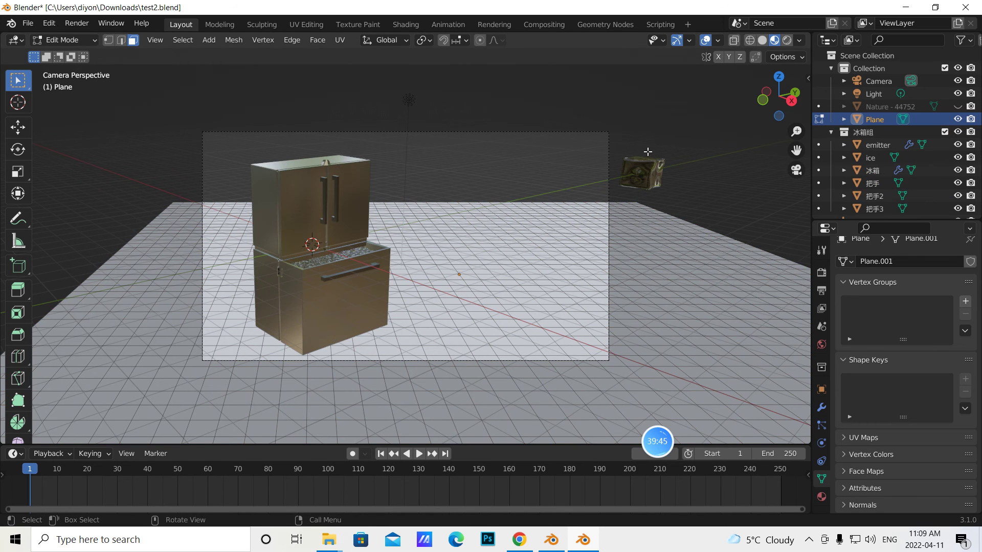
pyautogui.click(732, 41)
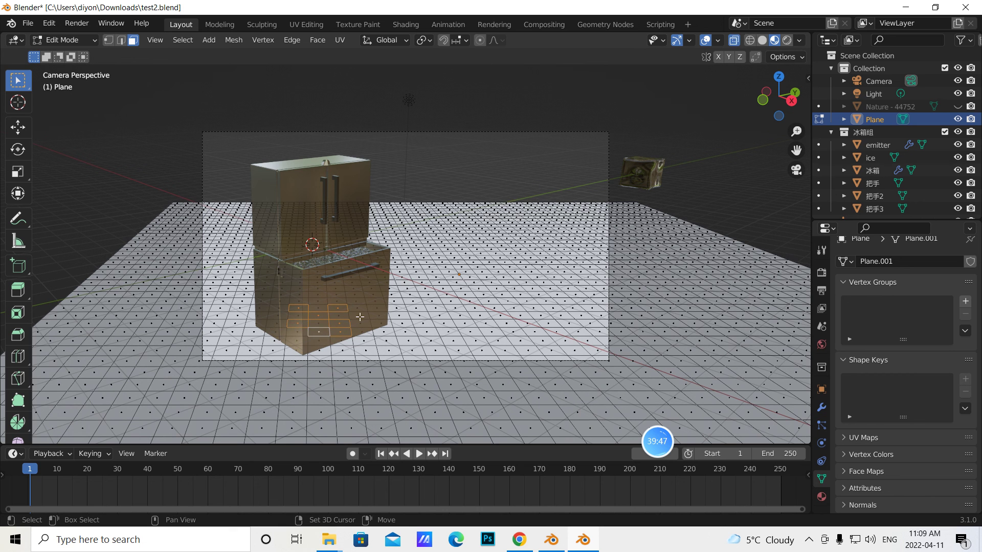
# - Extend the floor face selection under and around the refrigerator's base, including its outer edges on both sides
pyautogui.keyDown('shift'); pyautogui.click(275, 326); pyautogui.keyUp('shift')
pyautogui.keyDown('shift'); pyautogui.click(270, 341); pyautogui.keyUp('shift')
pyautogui.keyDown('shift'); pyautogui.click(321, 351); pyautogui.keyUp('shift')
pyautogui.keyDown('shift'); pyautogui.click(345, 334); pyautogui.keyUp('shift')
pyautogui.keyDown('shift'); pyautogui.click(342, 323); pyautogui.keyUp('shift')
pyautogui.keyDown('shift'); pyautogui.click(336, 308); pyautogui.keyUp('shift')
pyautogui.keyDown('shift'); pyautogui.click(298, 324); pyautogui.keyUp('shift')
pyautogui.keyDown('shift'); pyautogui.click(294, 321); pyautogui.keyUp('shift')
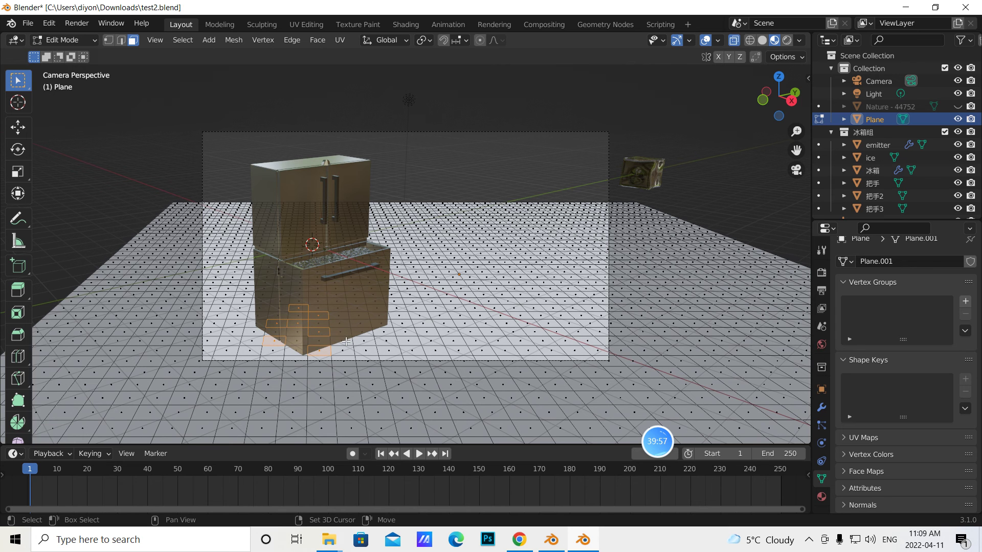
pyautogui.keyDown('shift'); pyautogui.click(347, 343); pyautogui.keyUp('shift')
pyautogui.keyDown('shift'); pyautogui.click(370, 334); pyautogui.keyUp('shift')
pyautogui.keyDown('shift'); pyautogui.click(388, 329); pyautogui.keyUp('shift')
pyautogui.keyDown('shift'); pyautogui.click(387, 321); pyautogui.keyUp('shift')
pyautogui.keyDown('shift'); pyautogui.click(389, 342); pyautogui.keyUp('shift')
pyautogui.keyDown('shift'); pyautogui.click(252, 329); pyautogui.keyUp('shift')
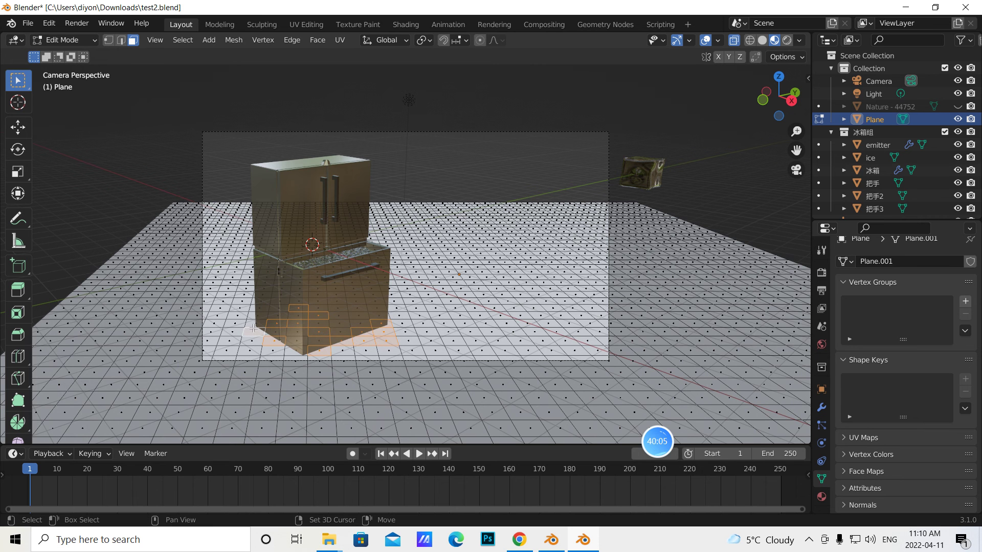
pyautogui.keyDown('shift'); pyautogui.click(251, 322); pyautogui.keyUp('shift')
pyautogui.keyDown('shift'); pyautogui.click(386, 316); pyautogui.keyUp('shift')
pyautogui.keyDown('shift'); pyautogui.click(392, 307); pyautogui.keyUp('shift')
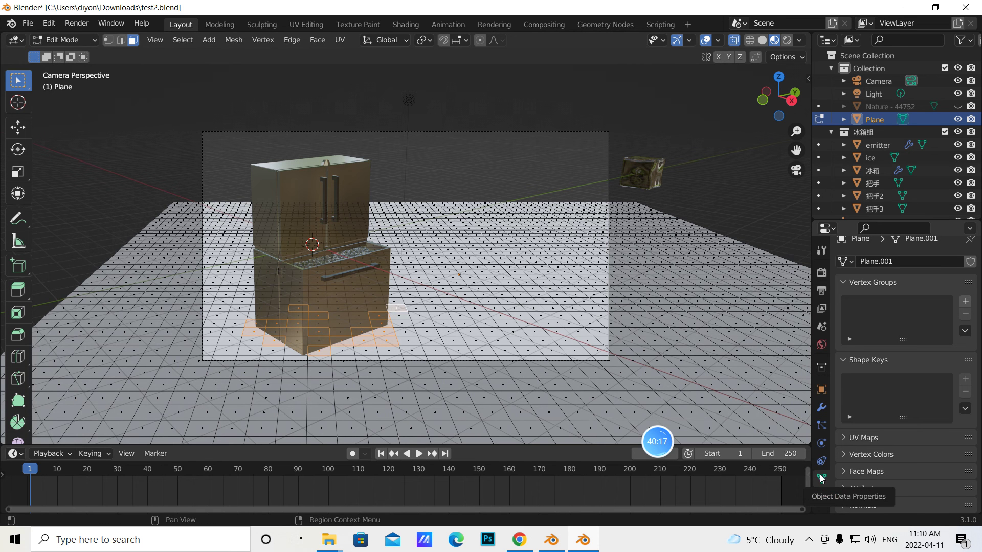
# - Assign the selected floor faces to a new vertex group with weight 1.000 and return to Object Mode
pyautogui.click(965, 301)
pyautogui.click(864, 381)
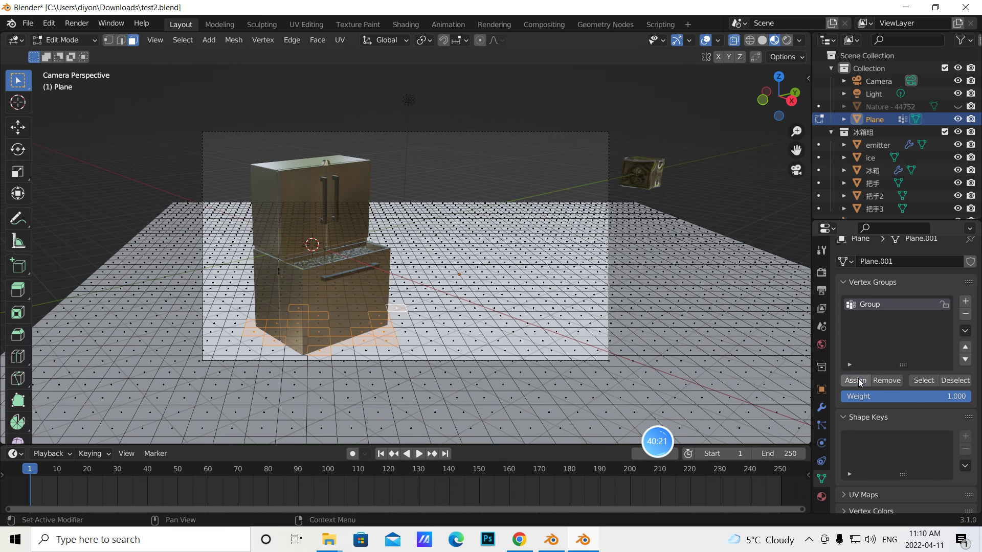
pyautogui.click(95, 39)
pyautogui.click(90, 48)
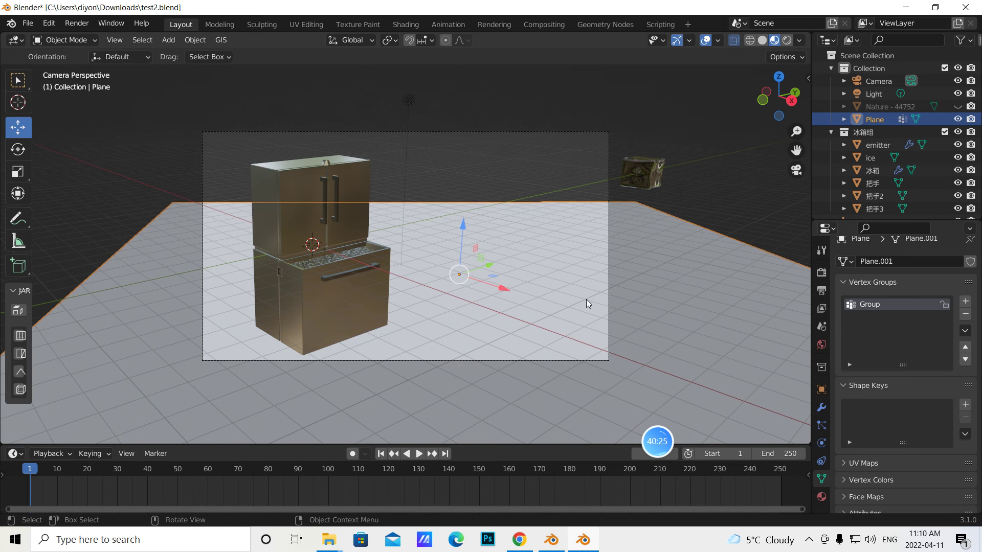
# - Add a hair particle system with advanced settings to the floor plane and set its number to 200
pyautogui.click(821, 426)
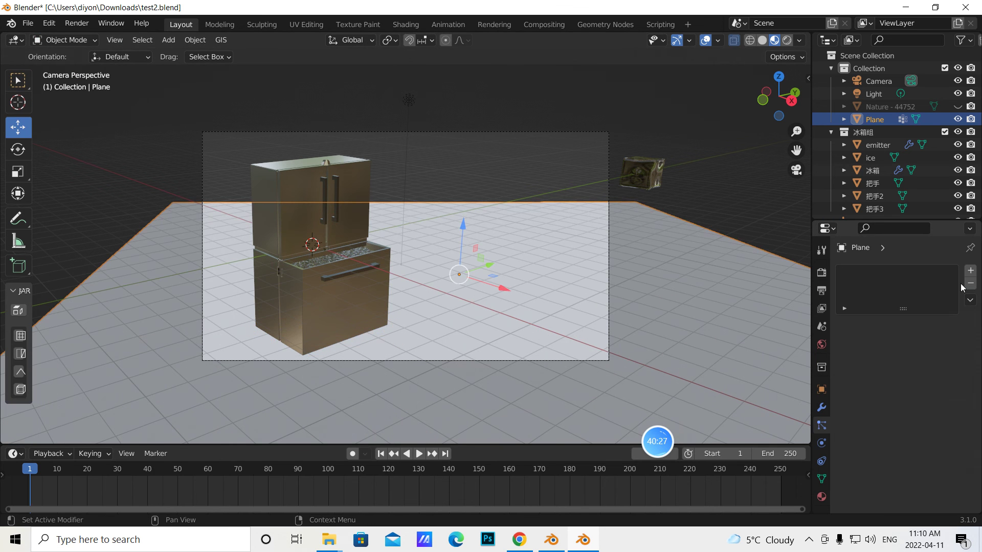
pyautogui.click(970, 271)
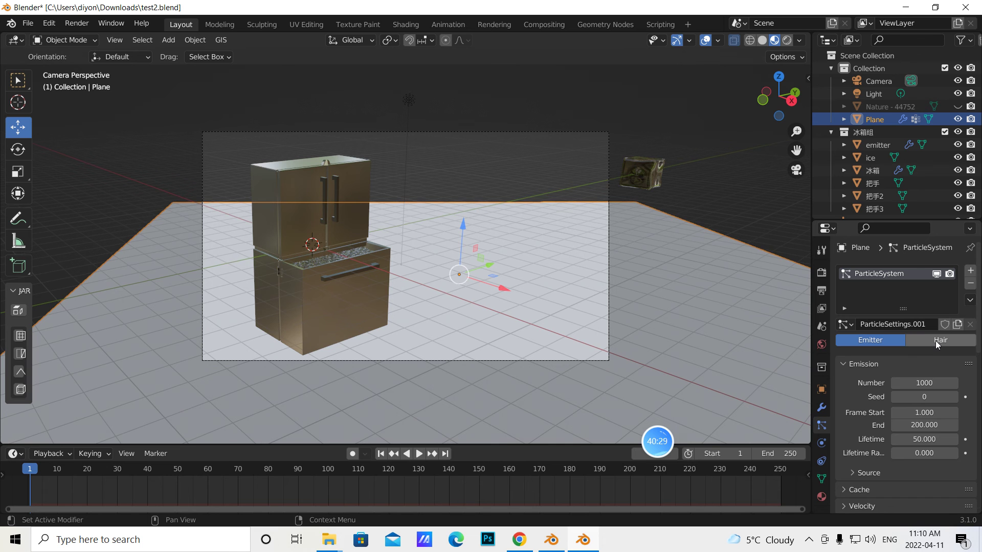
pyautogui.click(934, 341)
pyautogui.click(919, 357)
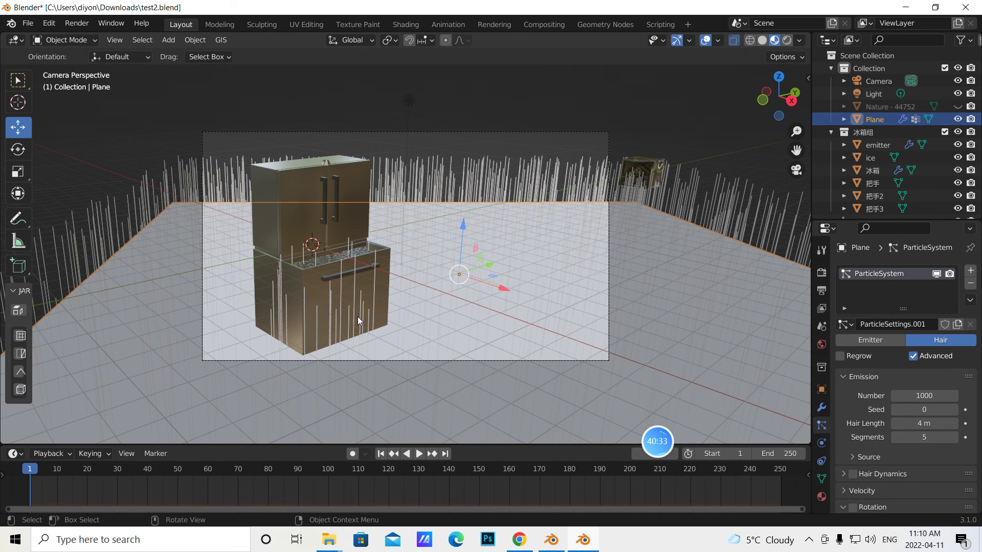
pyautogui.scroll(-3, 922, 443)
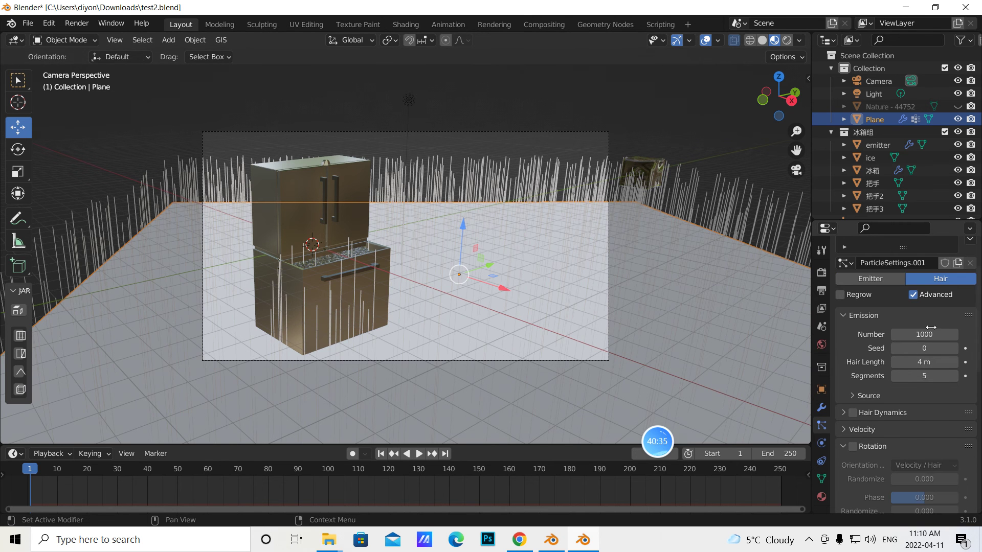
pyautogui.click(930, 333)
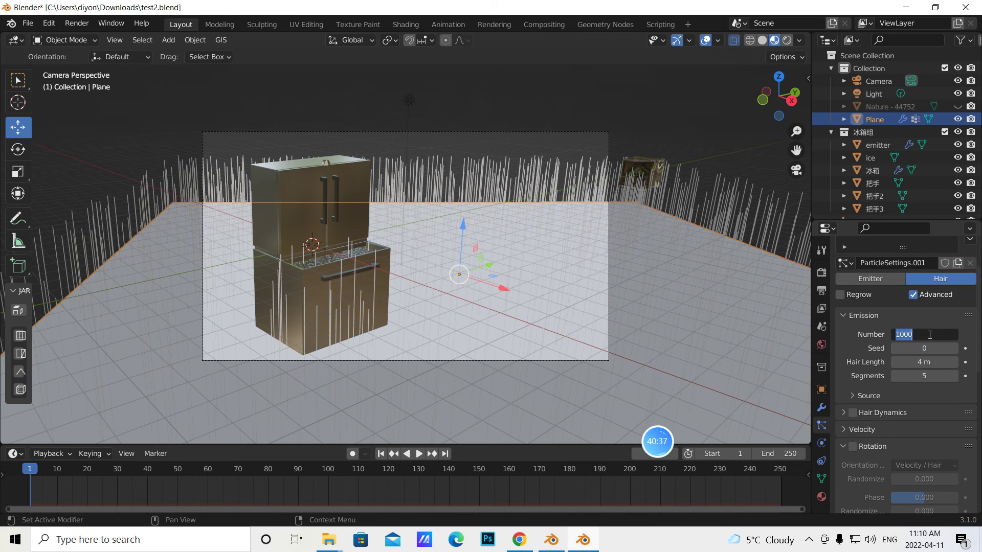
pyautogui.write('200')
pyautogui.press('Return')
# - Enable particle rotation with phase 0.313 and randomized phase 0.881, and render the particles as instances of the ice object
pyautogui.click(852, 446)
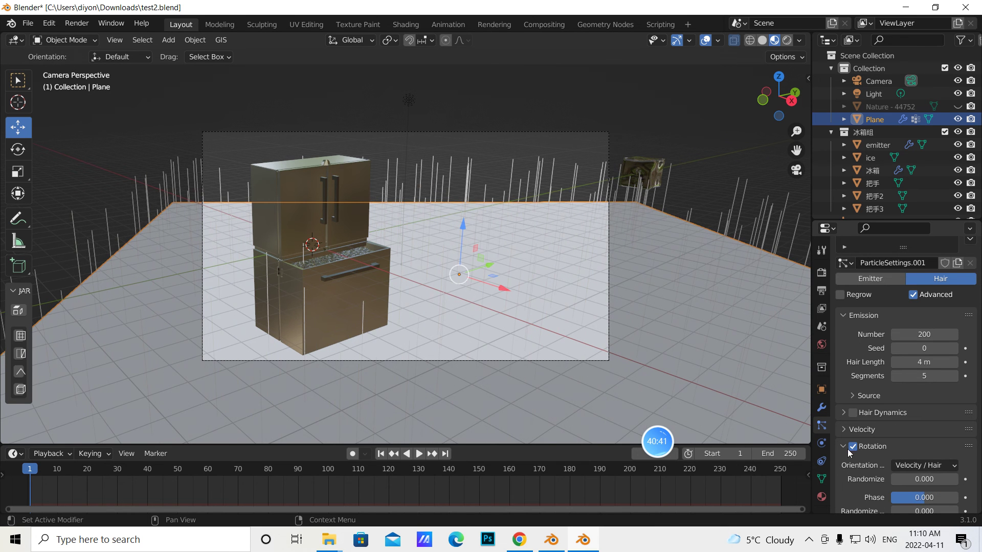
pyautogui.moveTo(954, 497)
pyautogui.mouseDown()
pyautogui.moveTo(934, 496)
pyautogui.moveTo(927, 511)
pyautogui.moveTo(954, 512)
pyautogui.mouseUp()
pyautogui.scroll(-9, 888, 448)
pyautogui.click(958, 403)
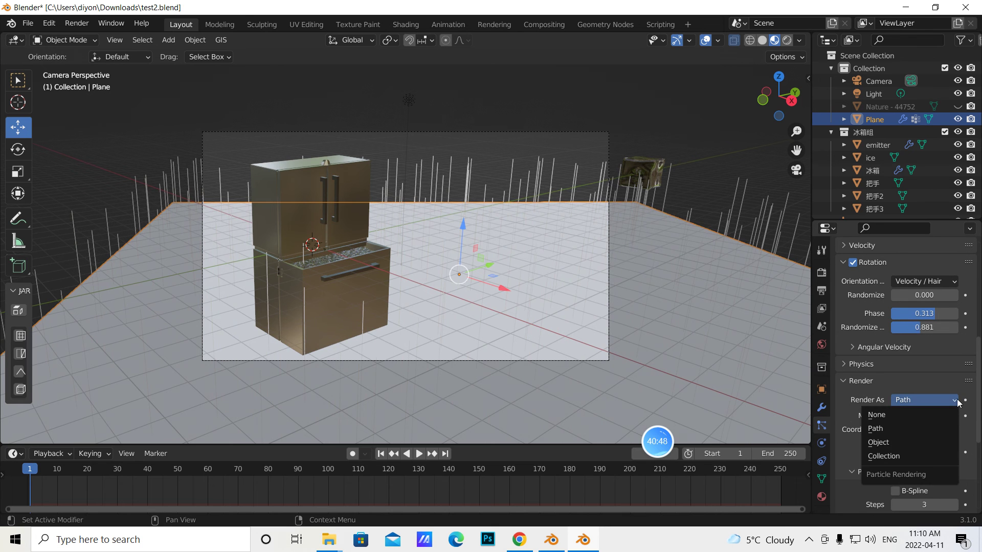
pyautogui.click(882, 444)
pyautogui.click(919, 492)
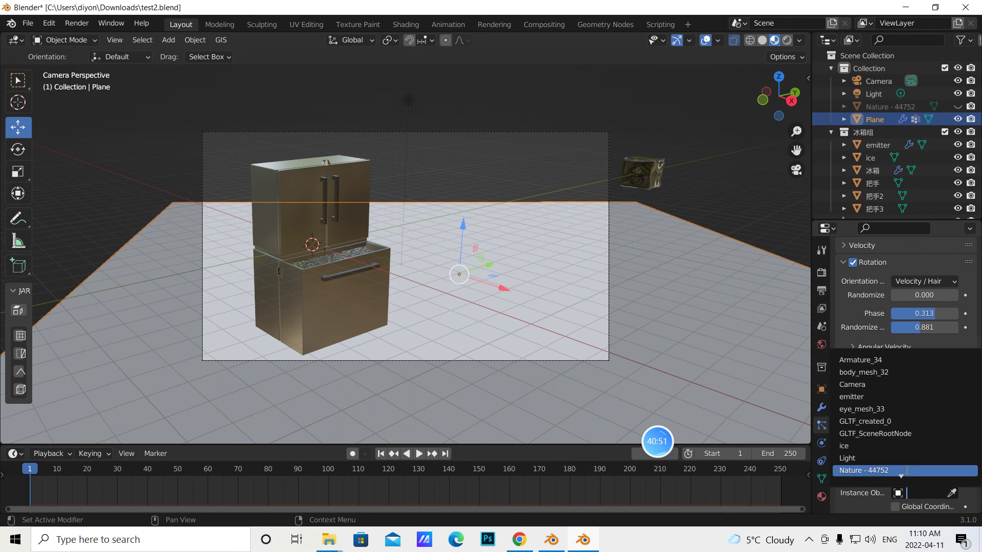
pyautogui.click(844, 445)
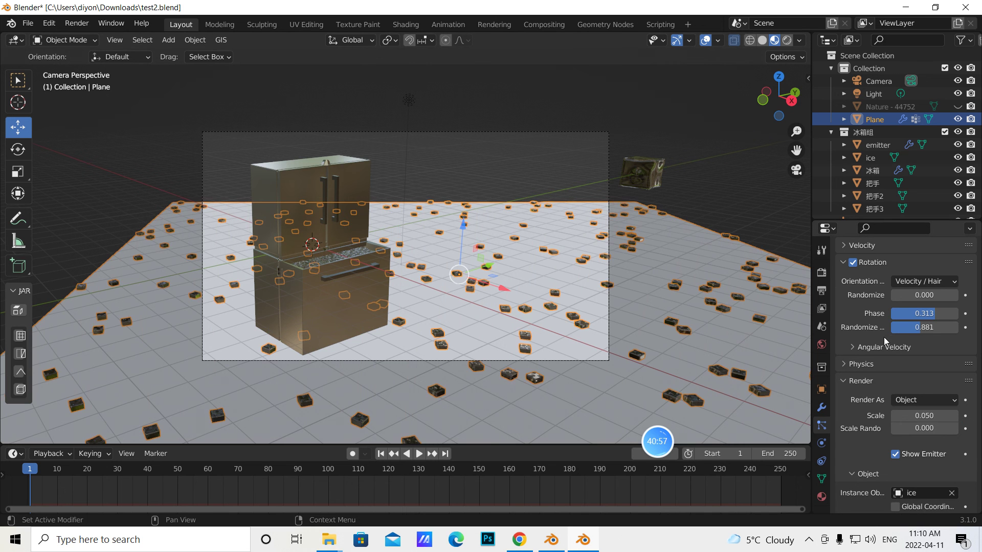
# - Use the vertex group Group for the particle density and set the ice instances' render scale to 0.110
pyautogui.scroll(-8, 882, 347)
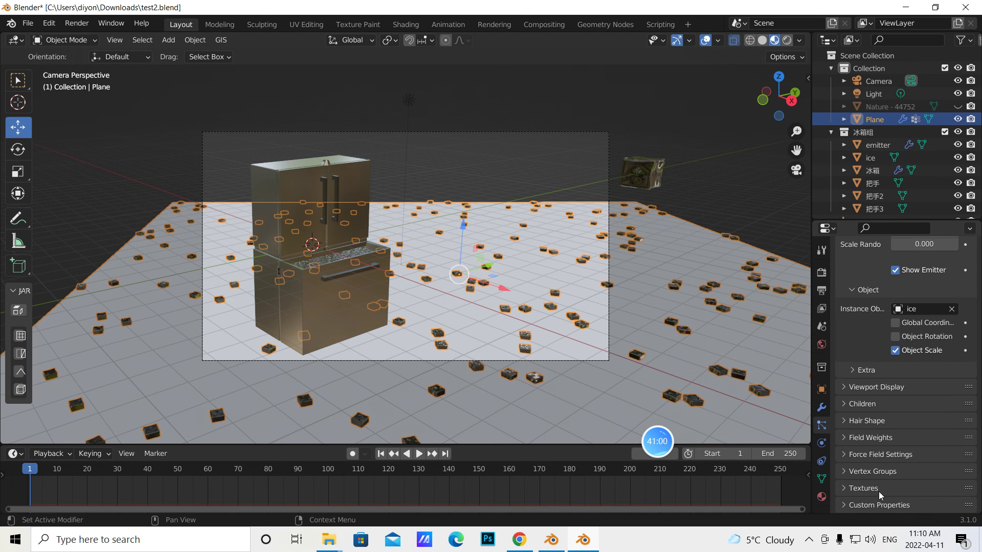
pyautogui.click(878, 471)
pyautogui.scroll(-3, 894, 457)
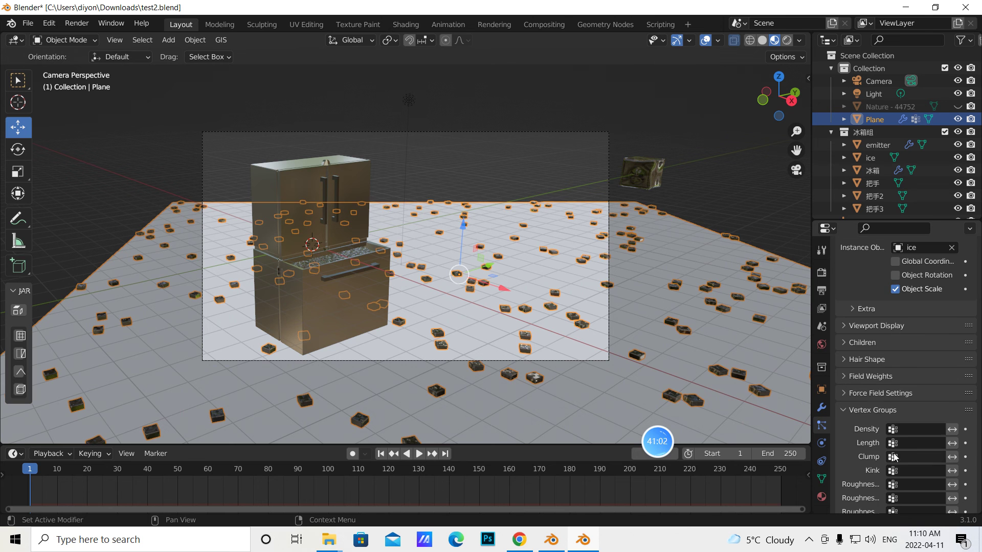
pyautogui.click(907, 428)
pyautogui.click(844, 296)
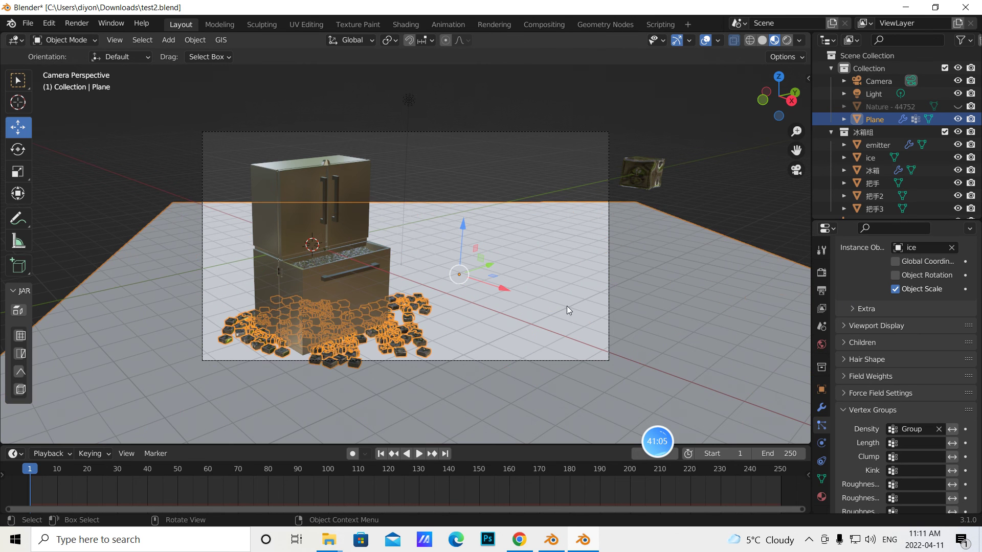
pyautogui.scroll(7, 912, 352)
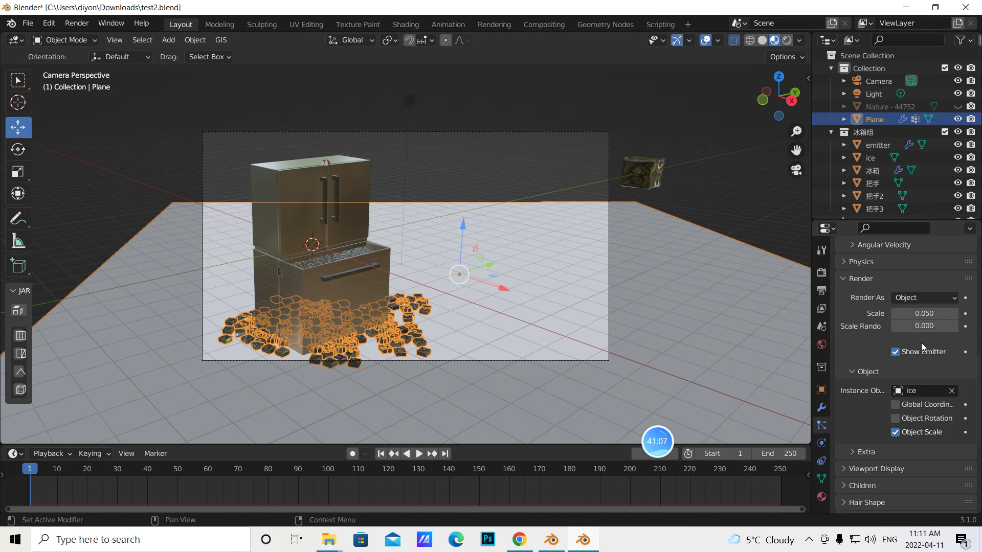
pyautogui.moveTo(924, 313); pyautogui.dragTo(946, 313)
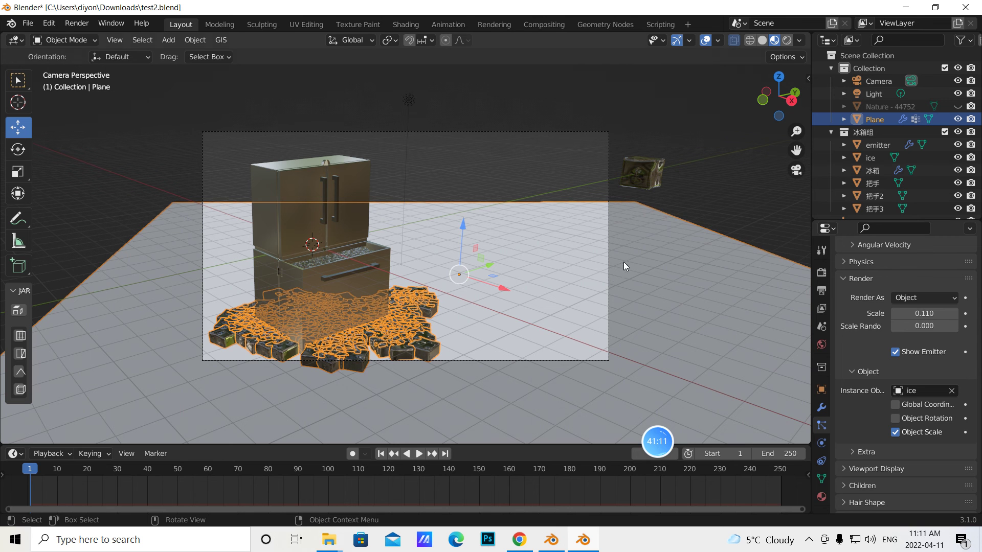
# - Set the floor plane's particle number to 200, its render scale to 0.070 and the scale randomness to 0.567
pyautogui.scroll(12, 893, 308)
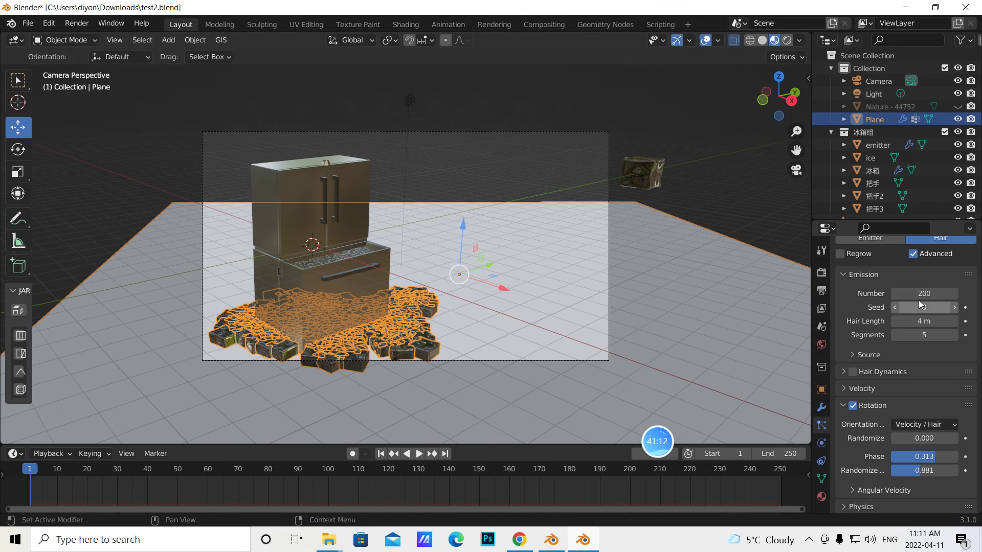
pyautogui.click(920, 295)
pyautogui.press('BackSpace')
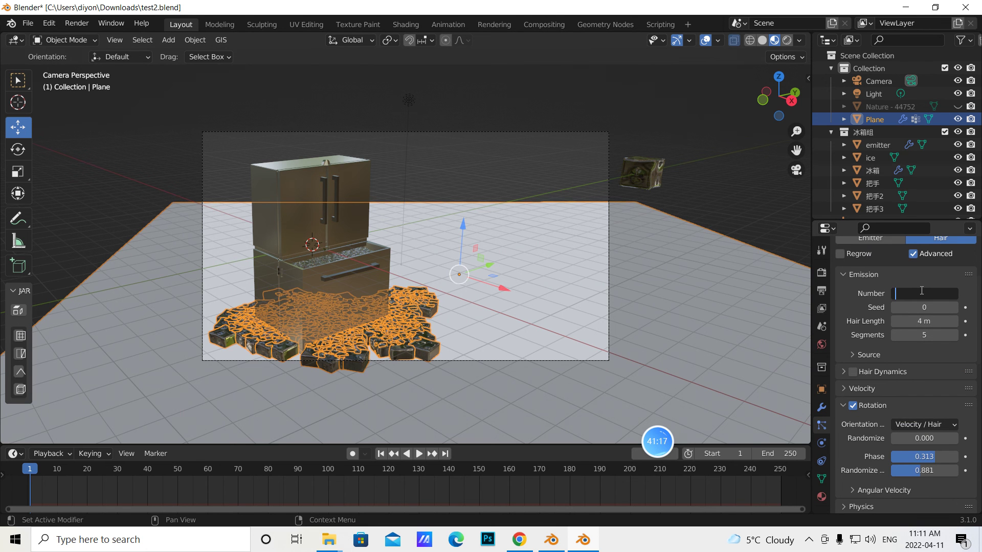
pyautogui.write('200')
pyautogui.press('Return')
pyautogui.scroll(-8, 880, 347)
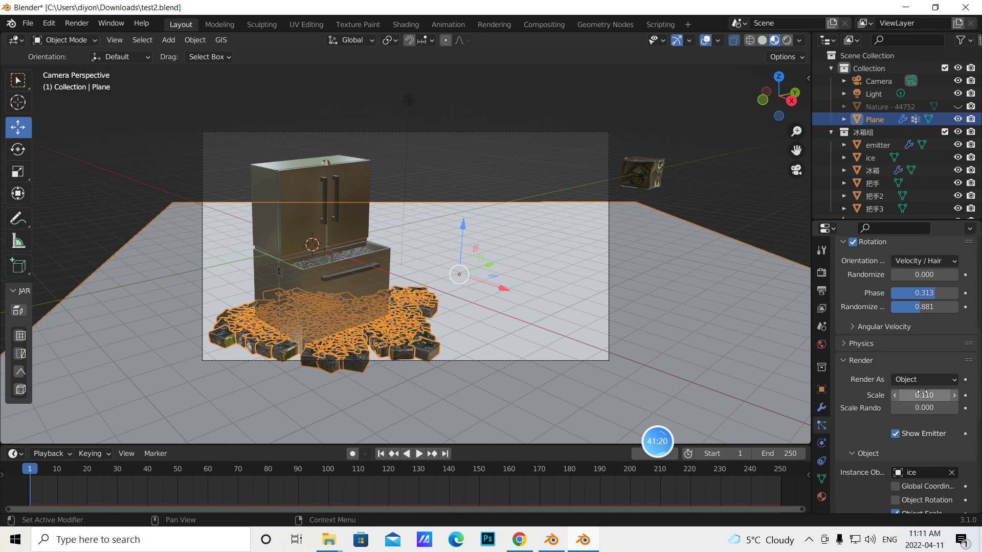
pyautogui.moveTo(928, 394); pyautogui.dragTo(945, 407)
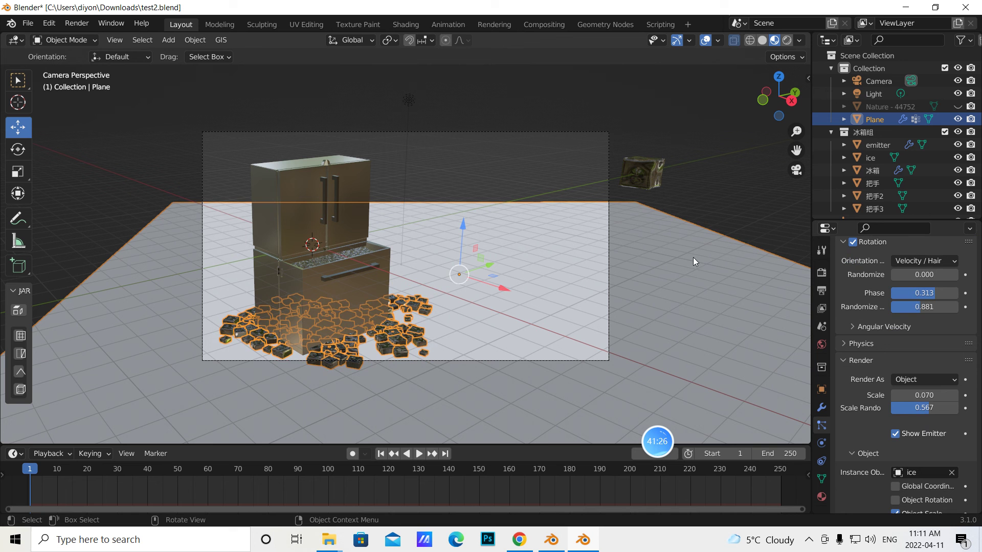
pyautogui.click(488, 163)
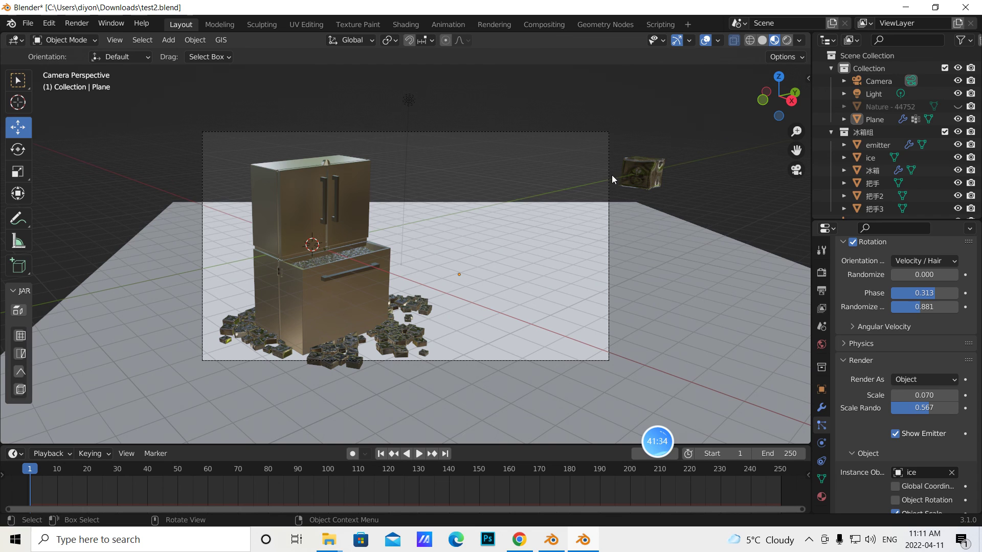
# - Resize the source ice block behind the floor uniformly, enlarging it by 1.142 and shrinking it by 0.510
pyautogui.click(645, 173)
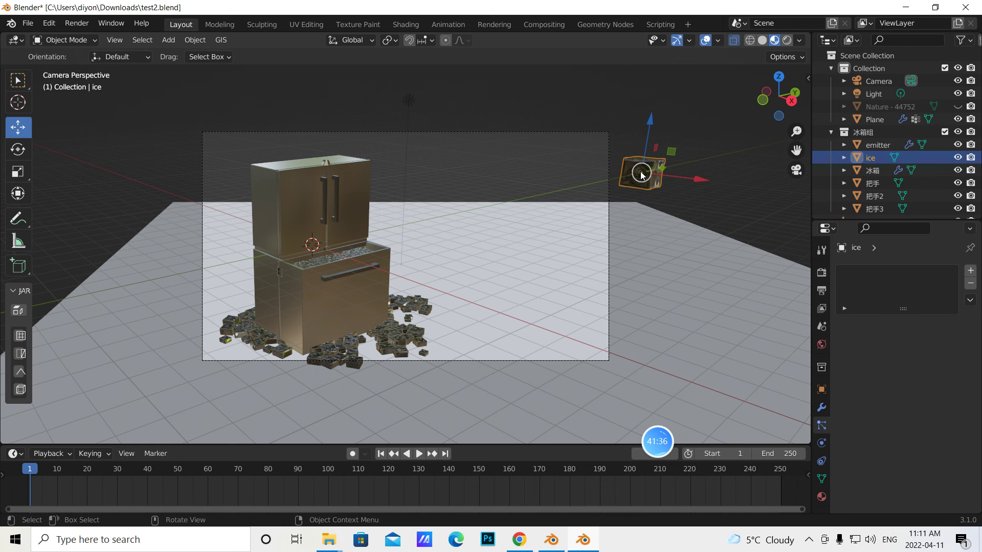
pyautogui.click(18, 172)
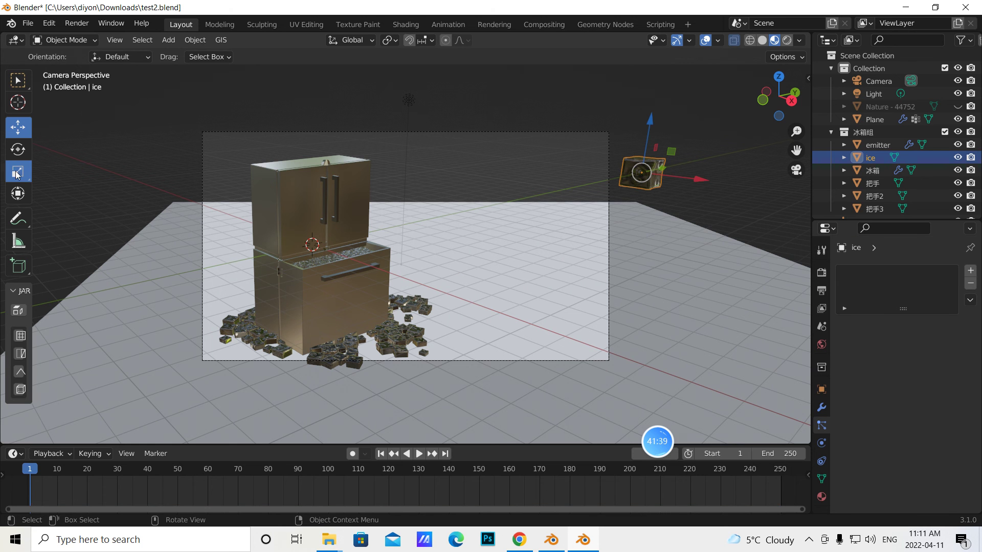
pyautogui.moveTo(674, 218)
pyautogui.mouseDown()
pyautogui.moveTo(664, 211)
pyautogui.moveTo(677, 220)
pyautogui.mouseUp()
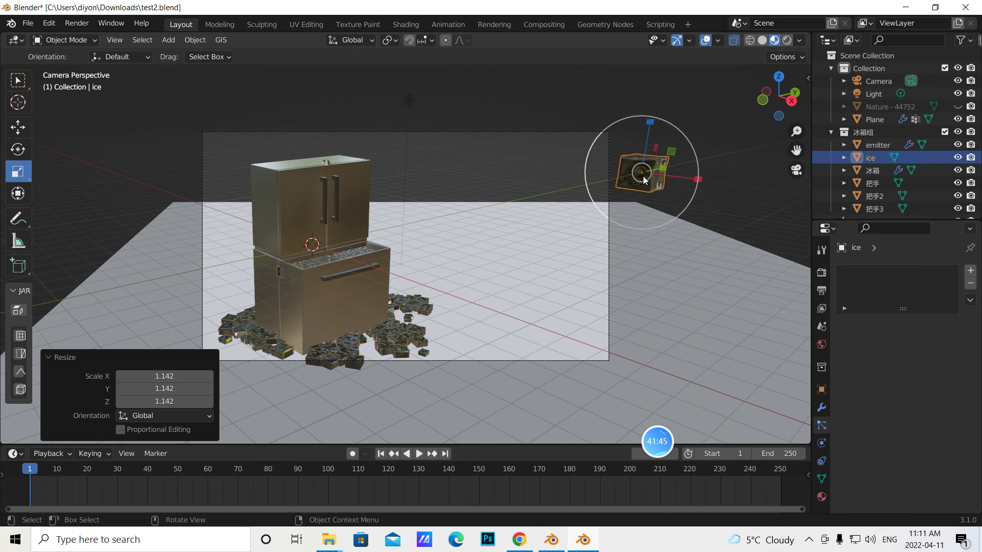
pyautogui.click(20, 132)
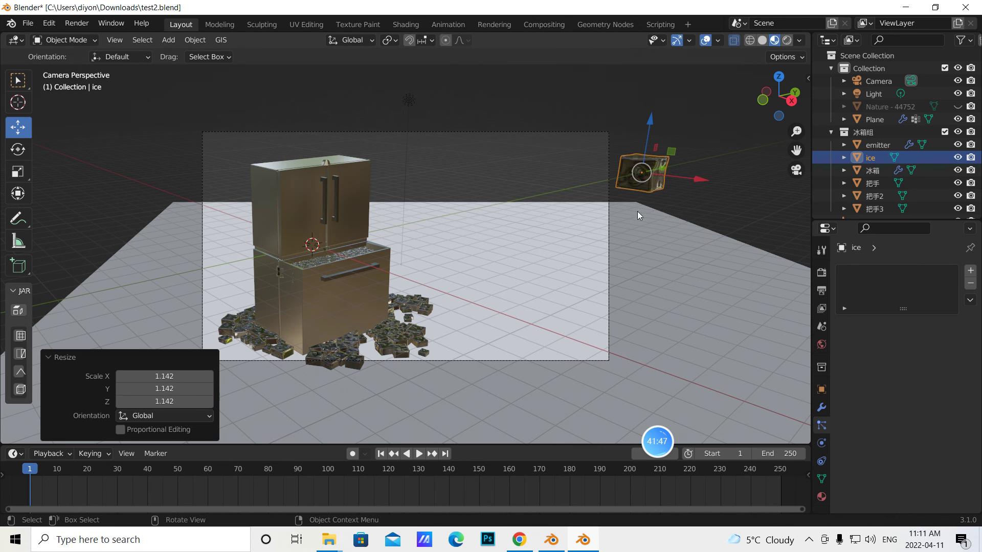
pyautogui.click(18, 171)
pyautogui.moveTo(681, 227); pyautogui.dragTo(644, 184)
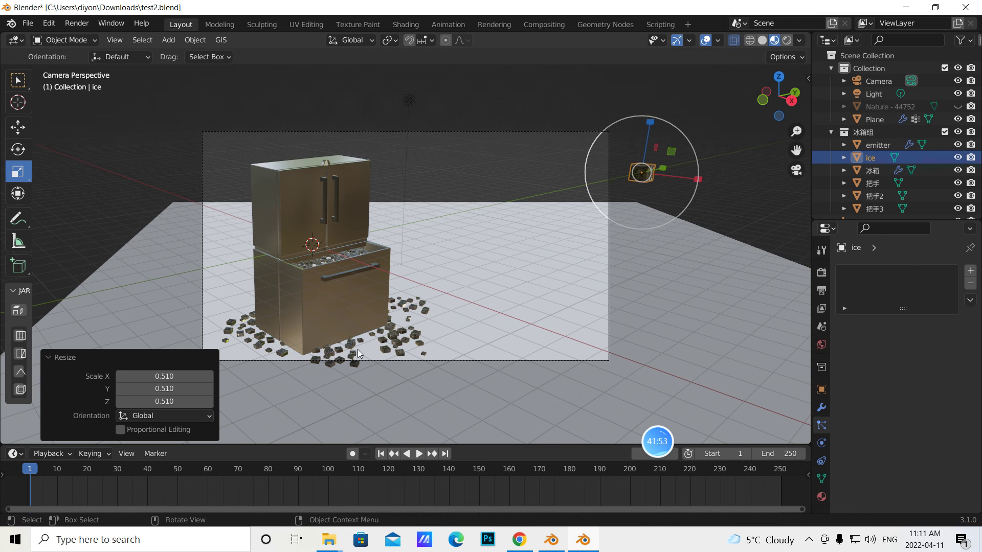
# - Move the source ice block along the global axes to the front base of the refrigerator's drawer
pyautogui.click(18, 127)
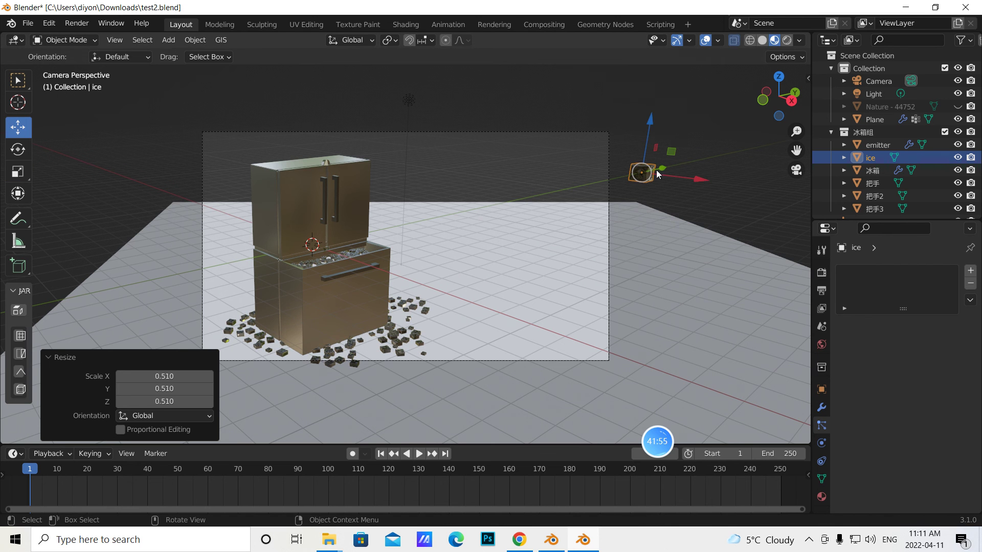
pyautogui.moveTo(657, 173); pyautogui.dragTo(401, 230)
pyautogui.moveTo(444, 290); pyautogui.dragTo(480, 313)
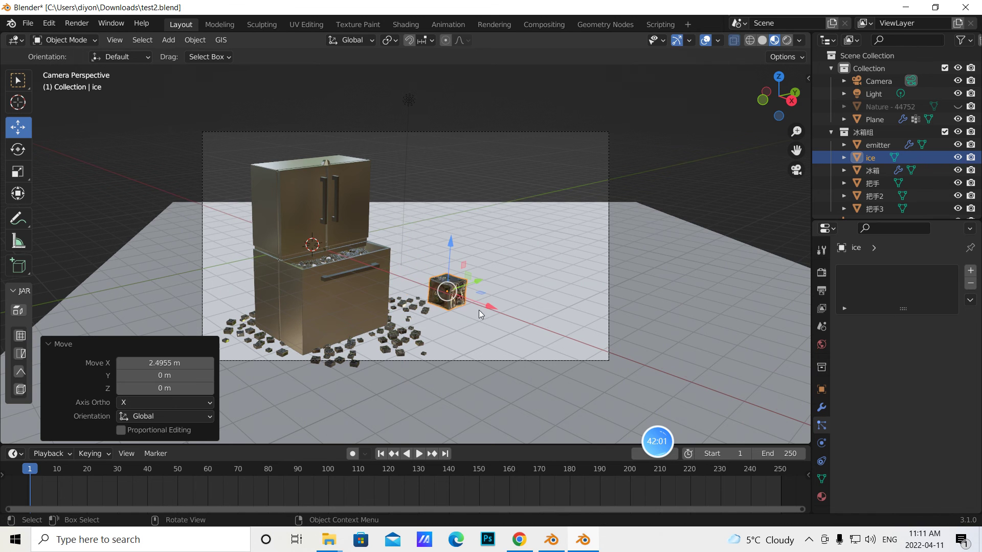
pyautogui.moveTo(476, 278); pyautogui.dragTo(369, 282)
# - Scale the ice block uniformly by 0.631 and shift it about 0.24 m along X at the refrigerator's base
pyautogui.click(18, 172)
pyautogui.moveTo(411, 362); pyautogui.dragTo(394, 347)
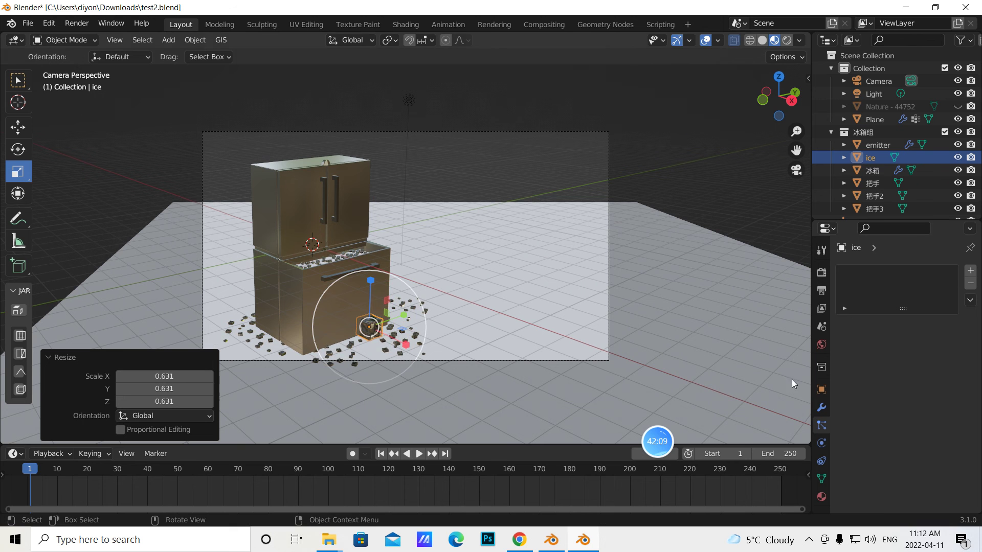
pyautogui.click(18, 126)
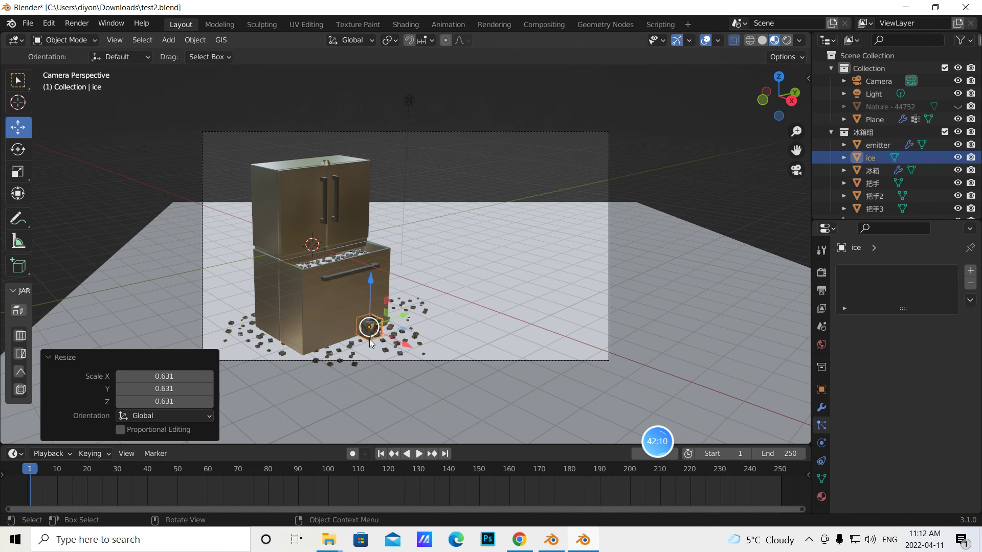
pyautogui.moveTo(404, 350); pyautogui.dragTo(408, 351)
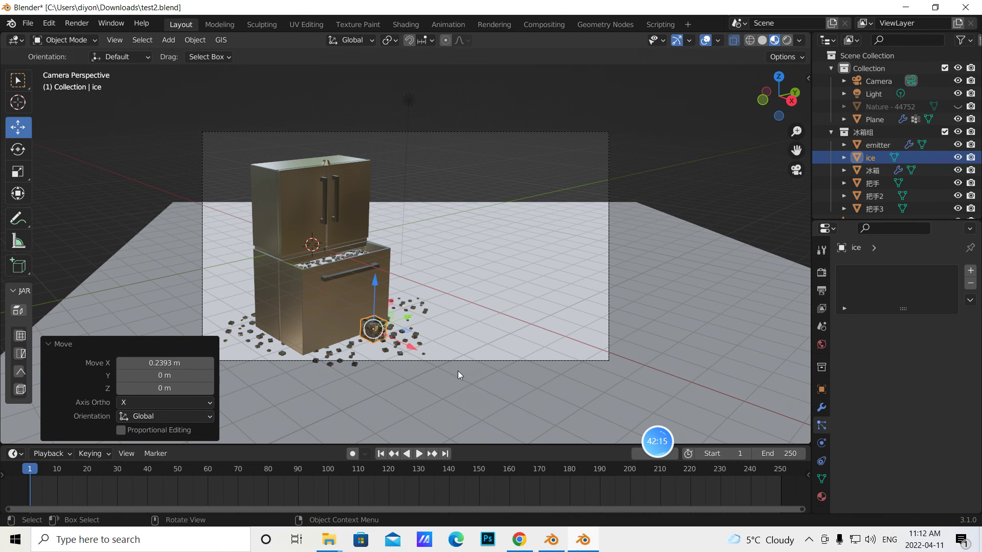
# - Set the floor plane's particle rotation phase to 0.119 and the ice instances' render scale to 0.200
pyautogui.click(459, 318)
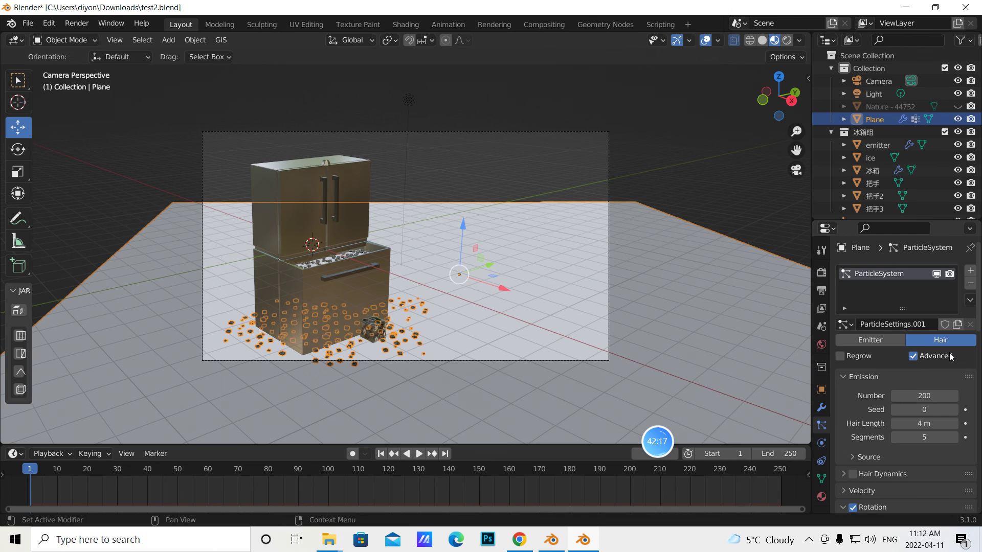
pyautogui.scroll(-10, 935, 432)
pyautogui.moveTo(911, 313); pyautogui.dragTo(956, 313)
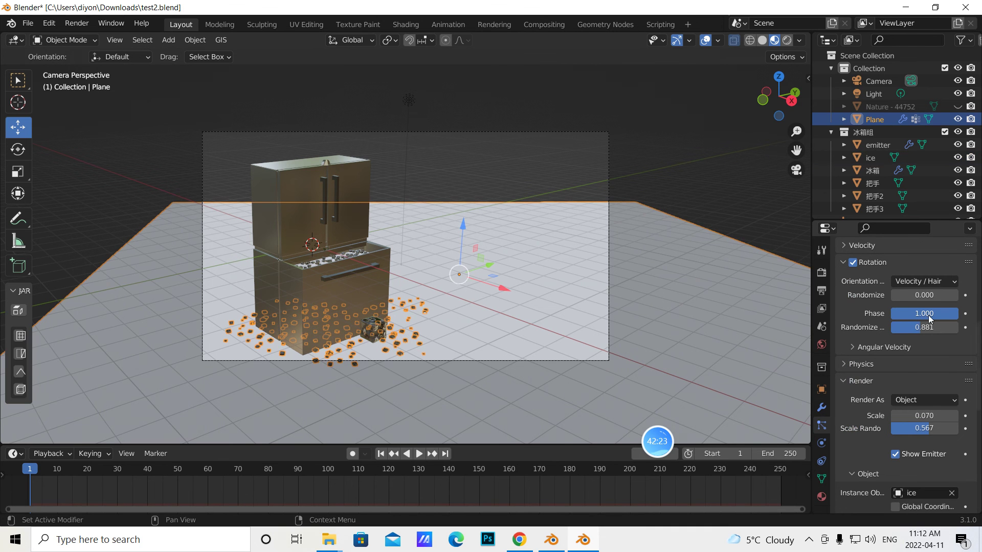
pyautogui.moveTo(932, 312); pyautogui.dragTo(873, 313)
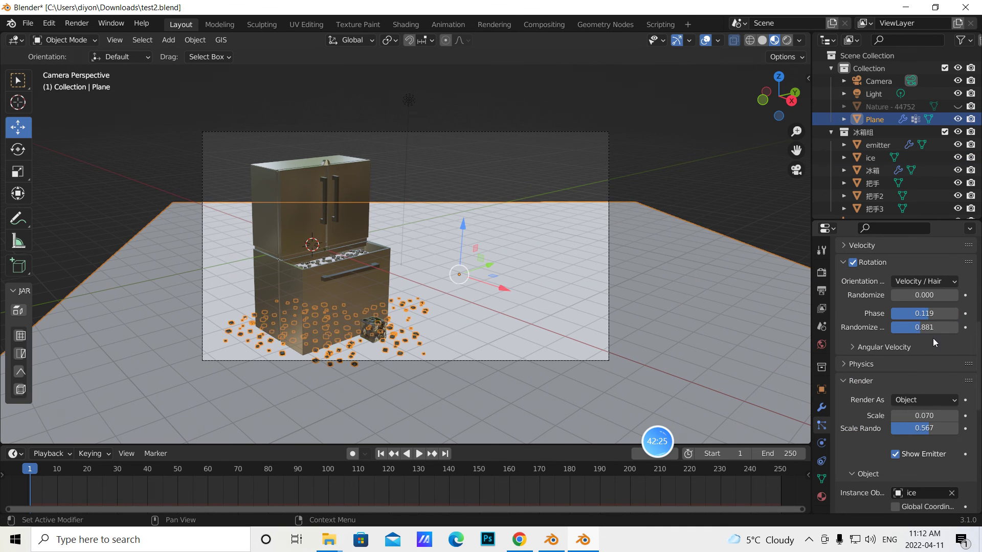
pyautogui.moveTo(919, 416); pyautogui.dragTo(947, 416)
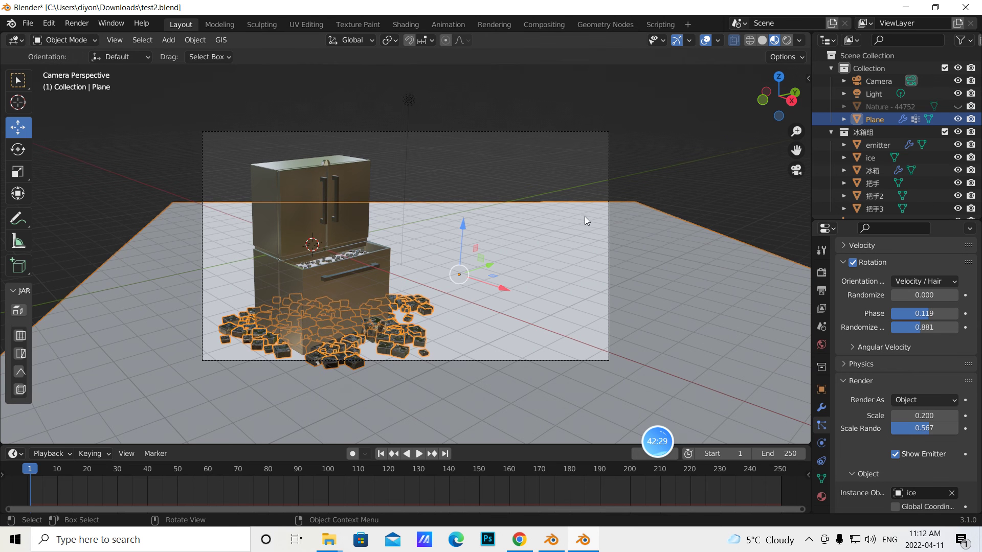
pyautogui.click(560, 185)
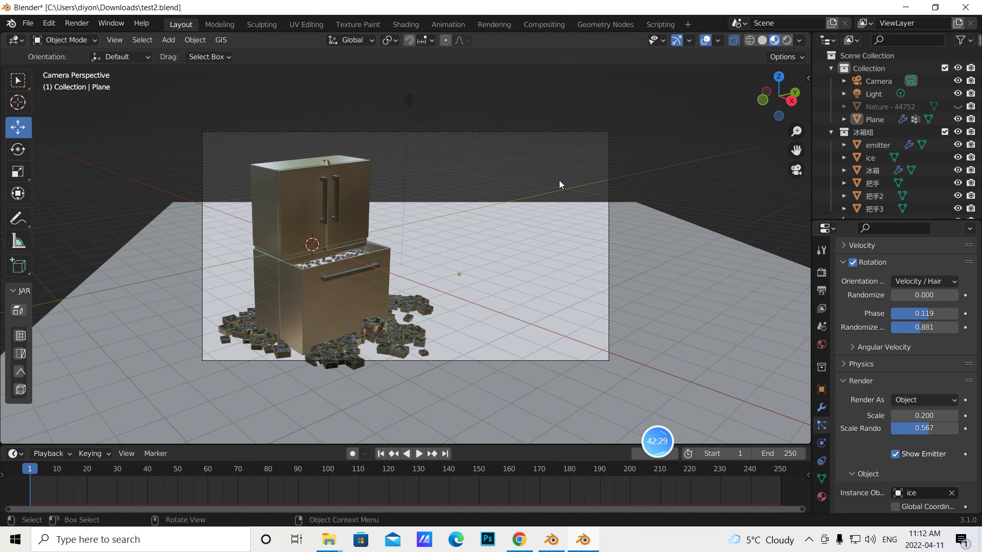
# - Duplicate the ice block at the refrigerator's base and move the copy along negative Y across the drawer front
pyautogui.click(375, 328)
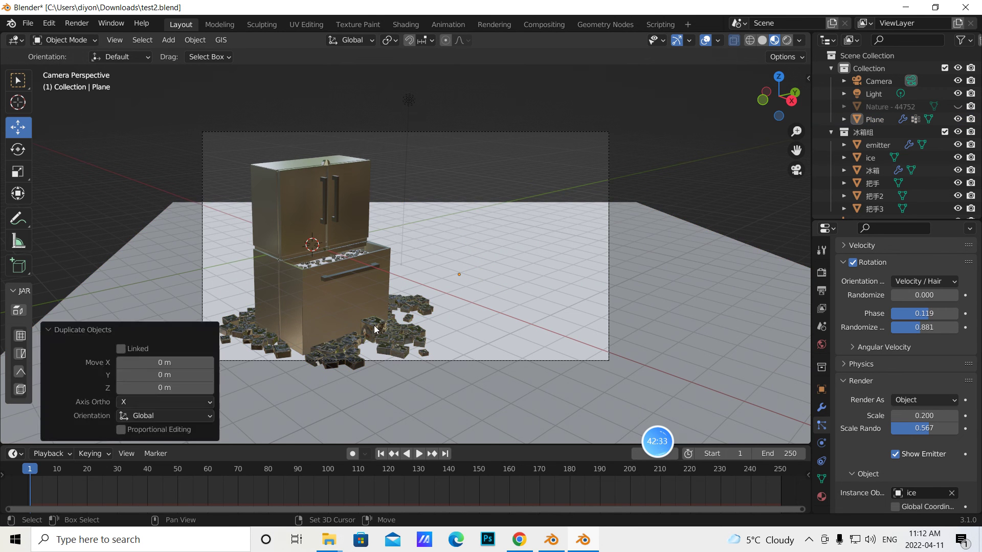
pyautogui.click(375, 329)
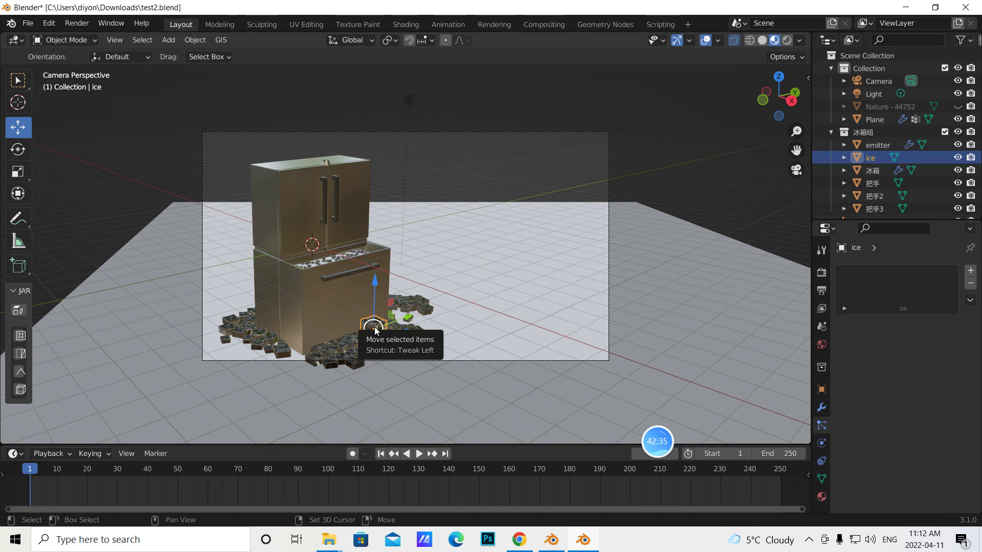
pyautogui.hotkey('shift', 'd')
pyautogui.rightClick(373, 329)
pyautogui.press('g')
pyautogui.press('y')
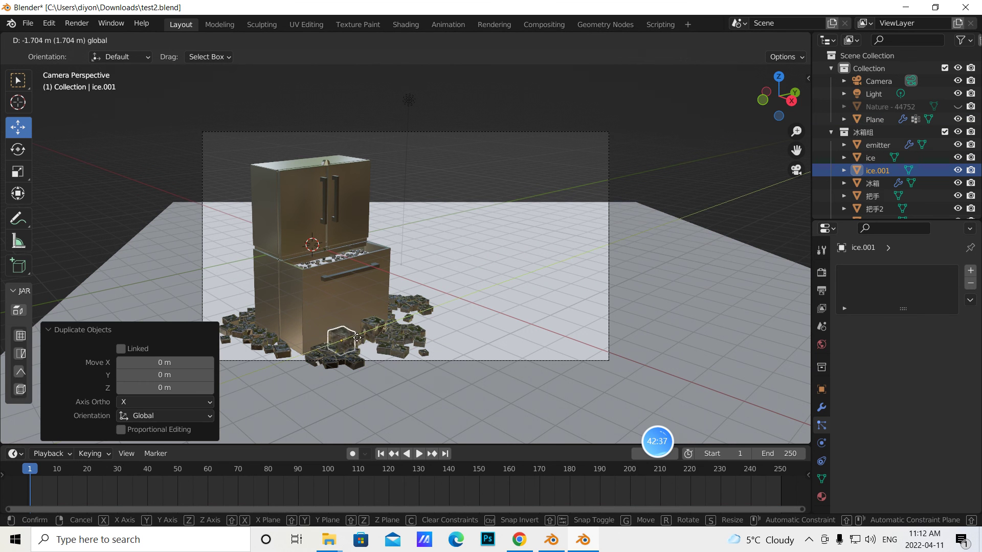
pyautogui.moveTo(347, 343); pyautogui.dragTo(342, 345)
# - Place the duplicate ice block by the refrigerator's side, moving it about -2.87 m along X and lowering it about 0.14 m
pyautogui.moveTo(312, 306); pyautogui.dragTo(313, 310)
pyautogui.moveTo(351, 343); pyautogui.dragTo(254, 332)
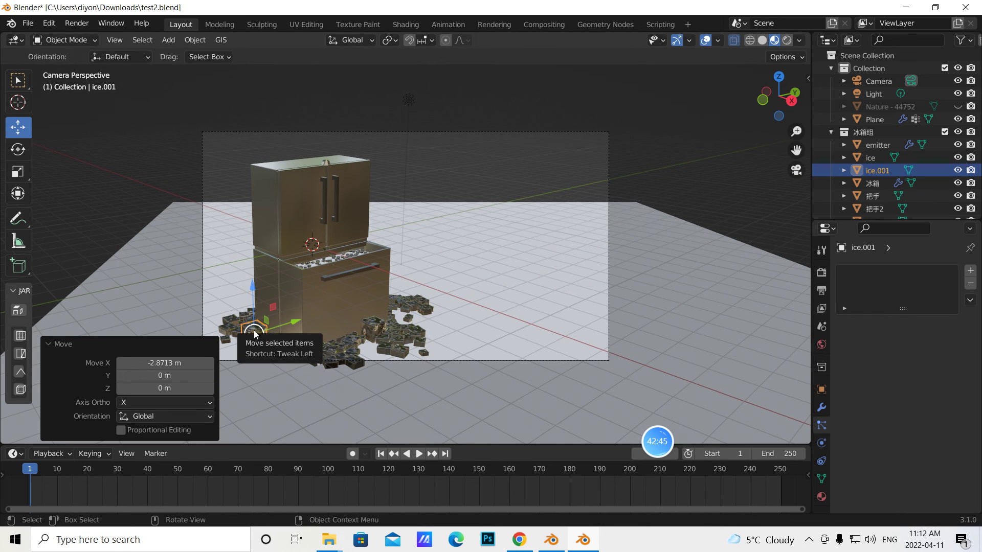
pyautogui.moveTo(252, 295); pyautogui.dragTo(254, 316)
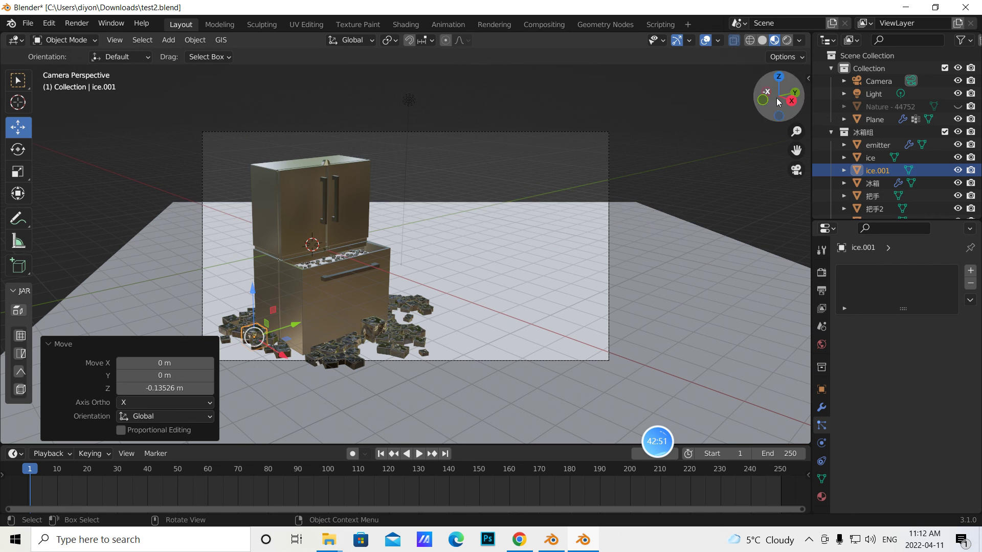
pyautogui.click(736, 41)
# - Enable Ambient Occlusion, Bloom and Screen Space Reflections for the Eevee render
pyautogui.click(821, 273)
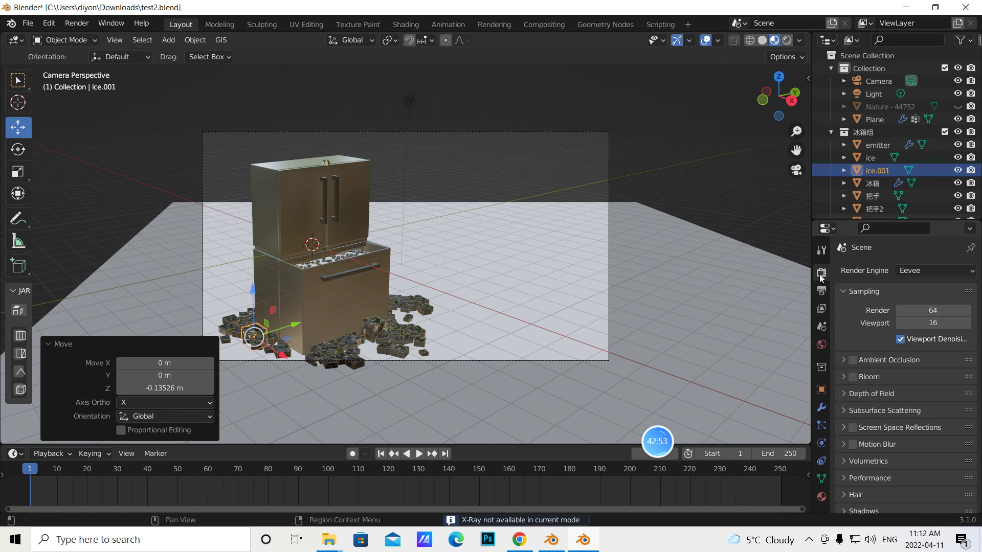
pyautogui.click(852, 360)
pyautogui.click(852, 377)
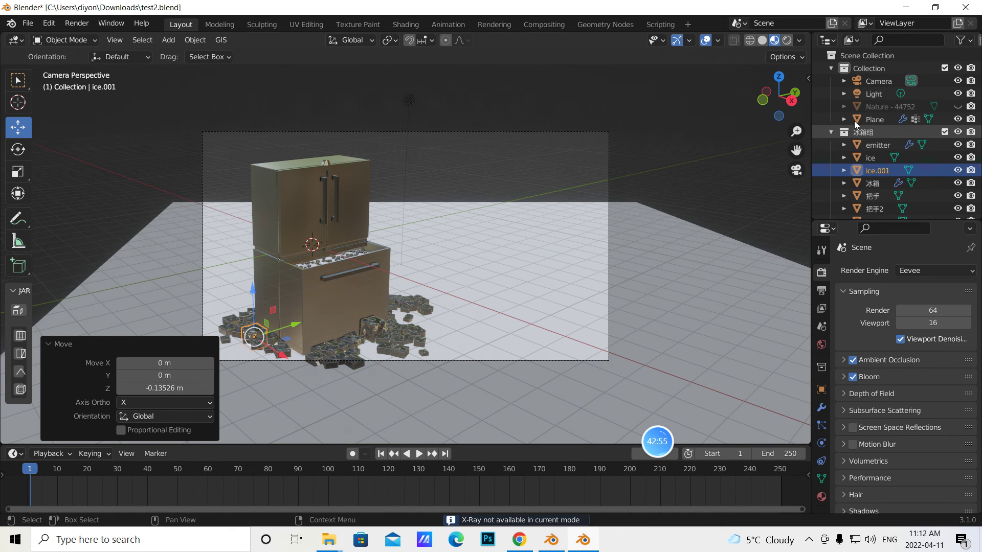
pyautogui.click(853, 428)
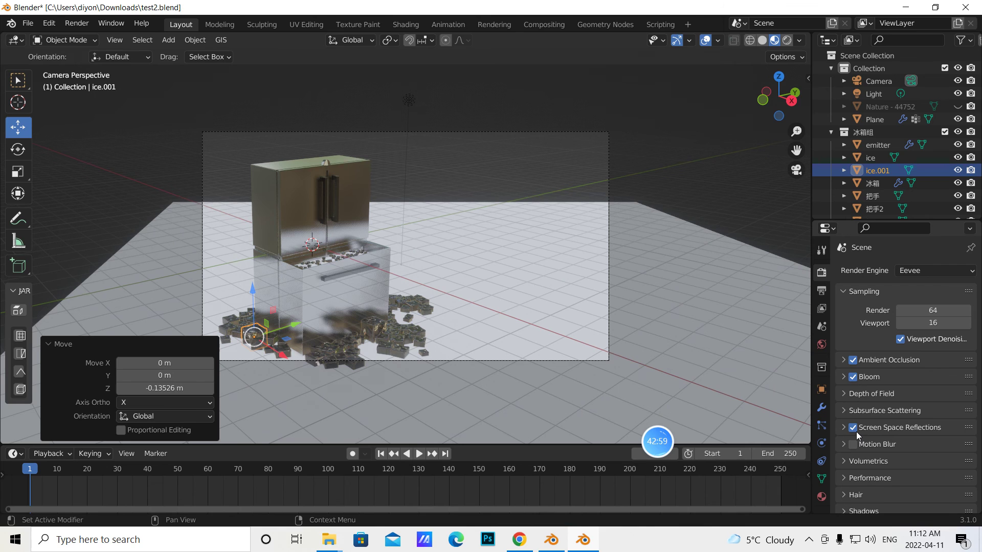
# - Set the color management look to Very High Contrast and unhide the Nature - 44752 mountain backdrop
pyautogui.scroll(-5, 869, 453)
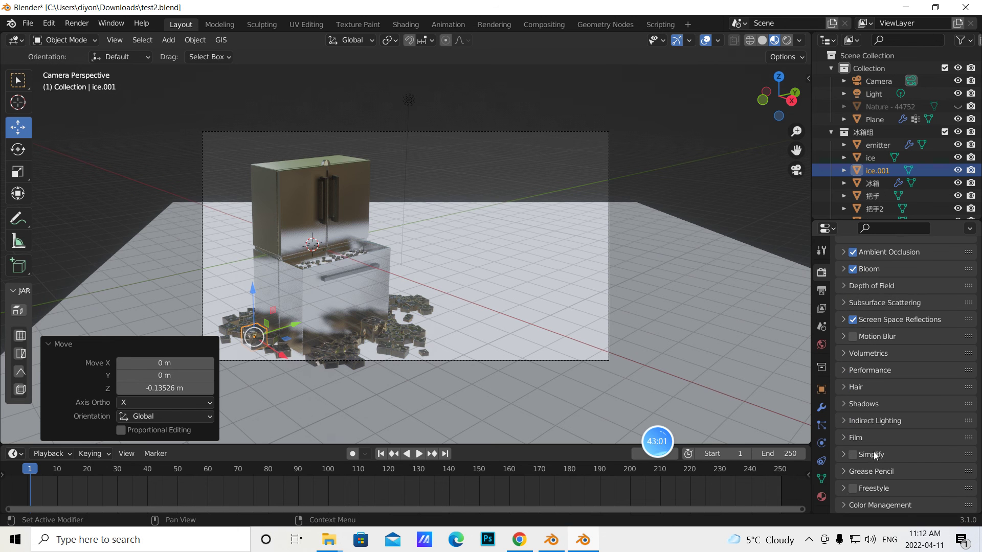
pyautogui.click(864, 505)
pyautogui.scroll(-5, 882, 476)
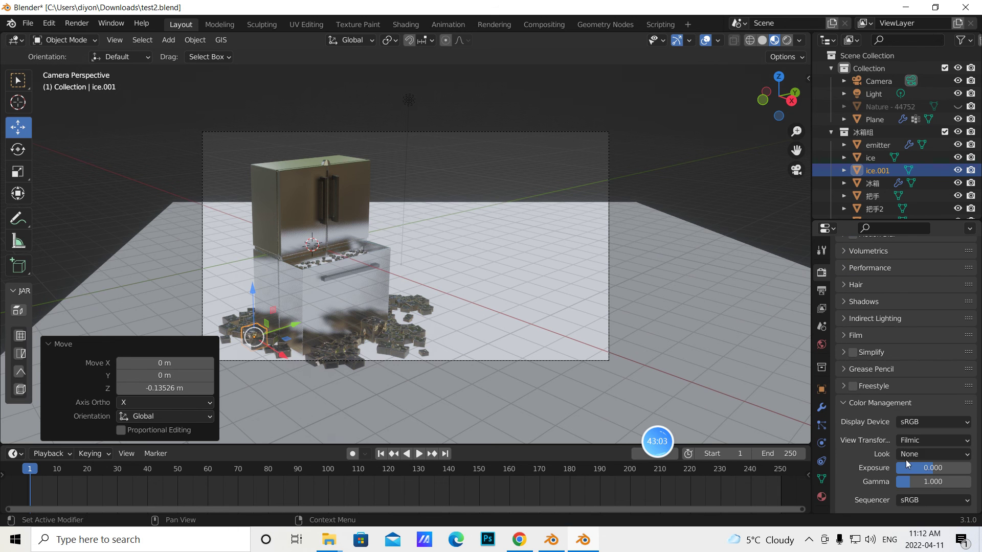
pyautogui.click(956, 454)
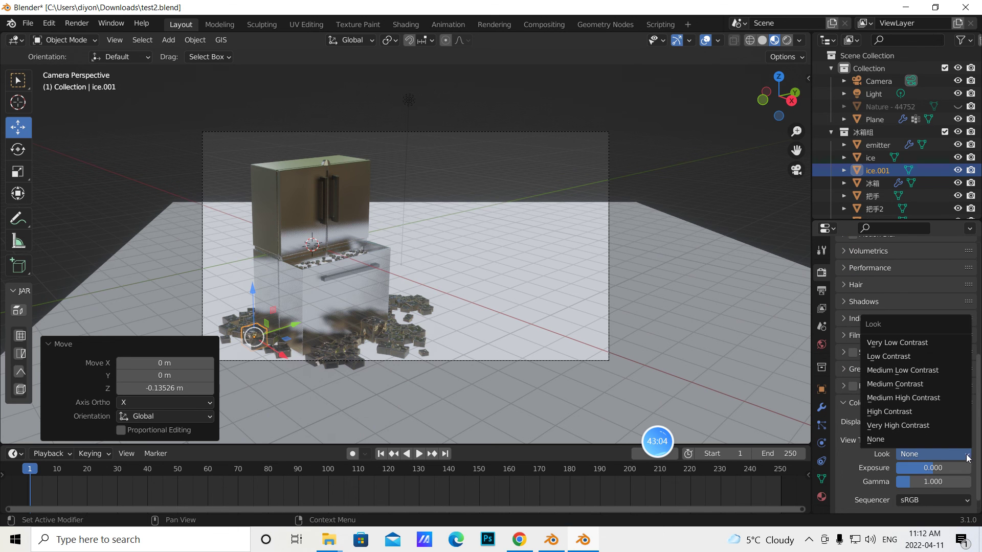
pyautogui.click(918, 427)
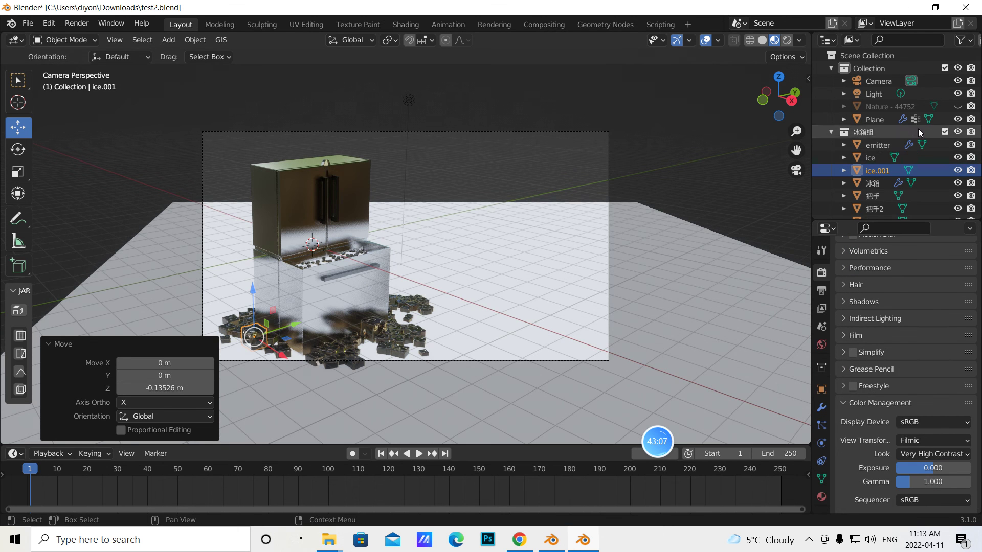
pyautogui.click(957, 106)
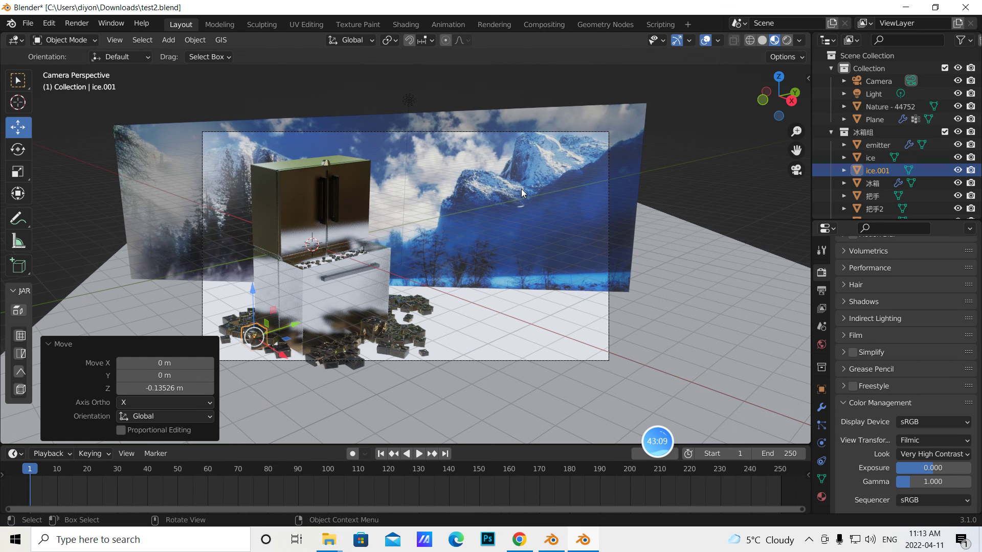
# - Turn off Show Emitter for the ground plane's particle system in both the render and the viewport display
pyautogui.click(662, 324)
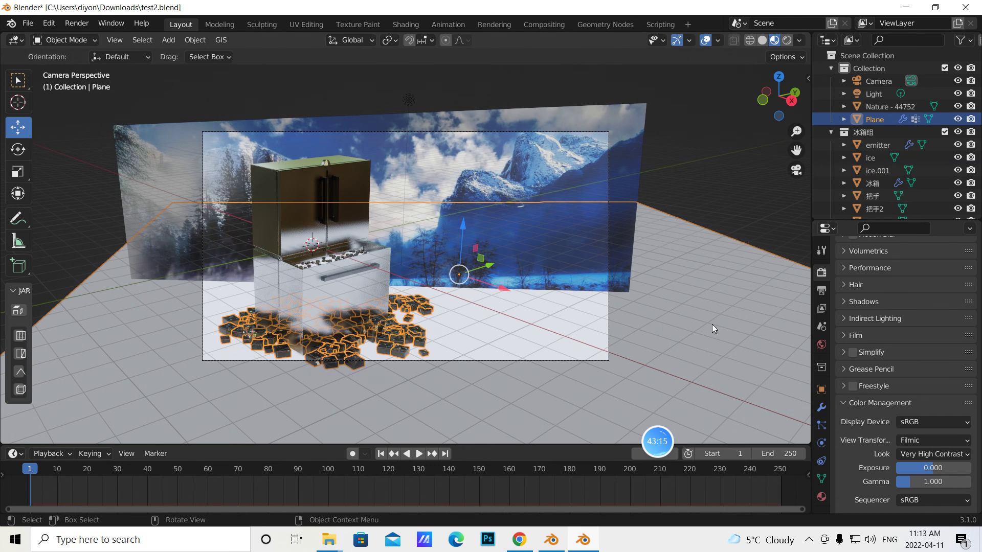
pyautogui.click(821, 426)
pyautogui.scroll(-4, 852, 414)
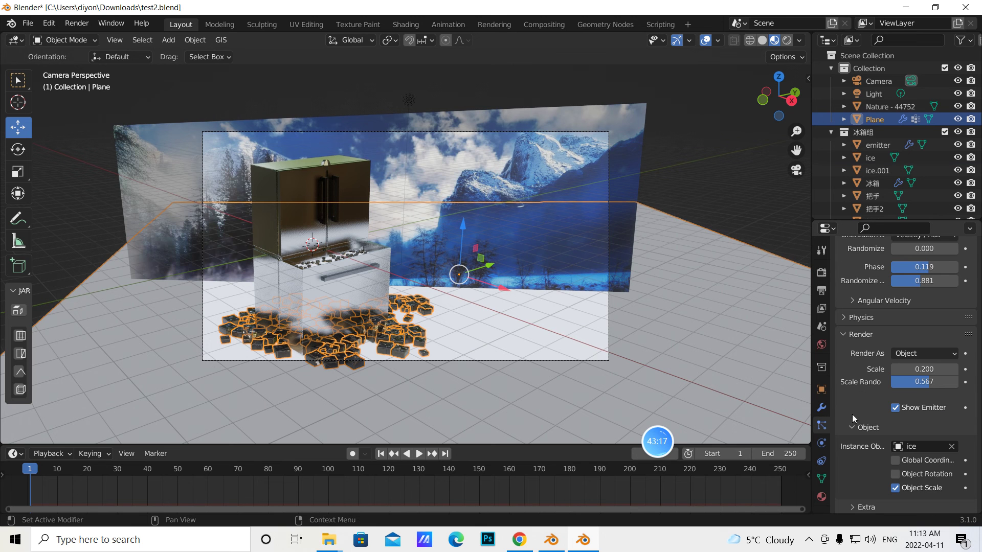
pyautogui.click(894, 409)
pyautogui.scroll(-4, 904, 420)
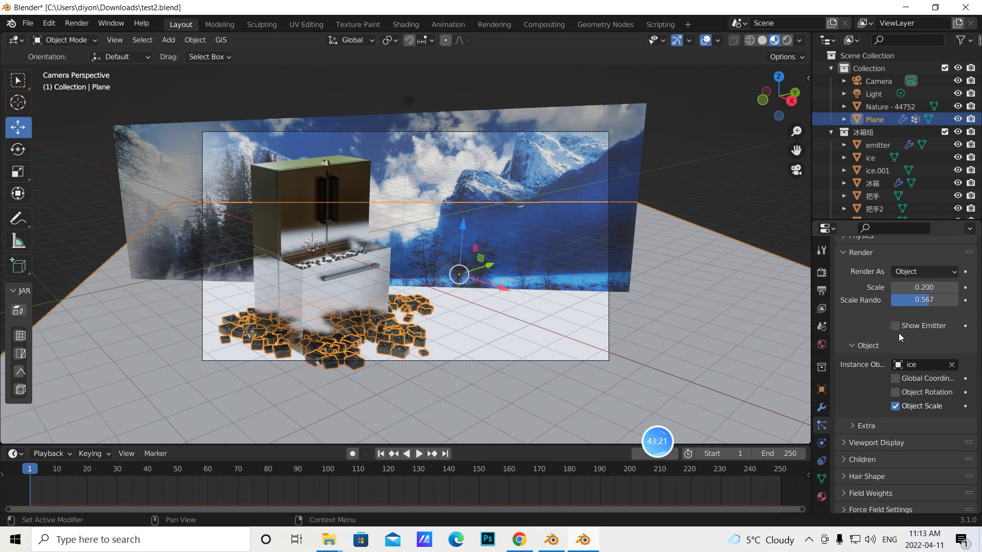
pyautogui.click(877, 442)
pyautogui.scroll(-5, 882, 441)
pyautogui.click(895, 426)
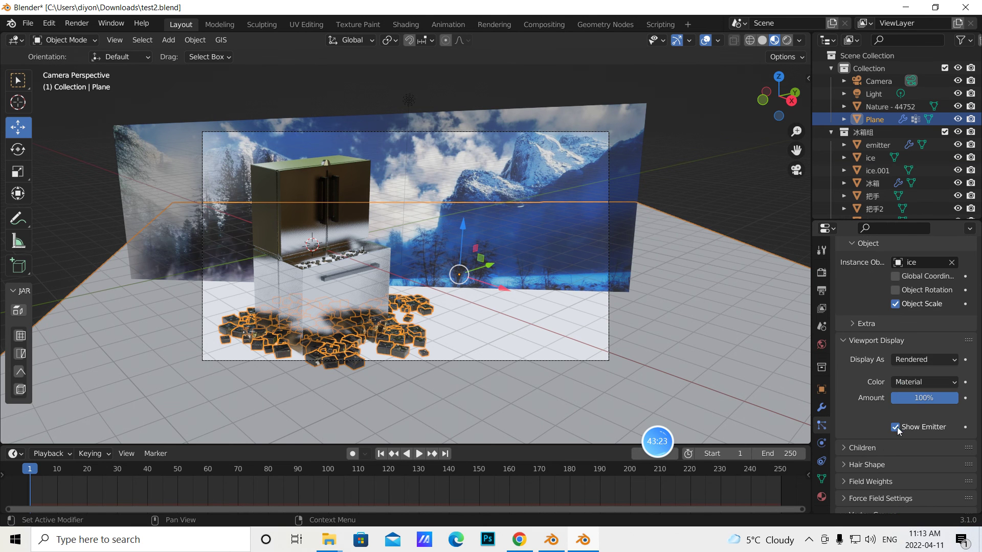
pyautogui.click(895, 426)
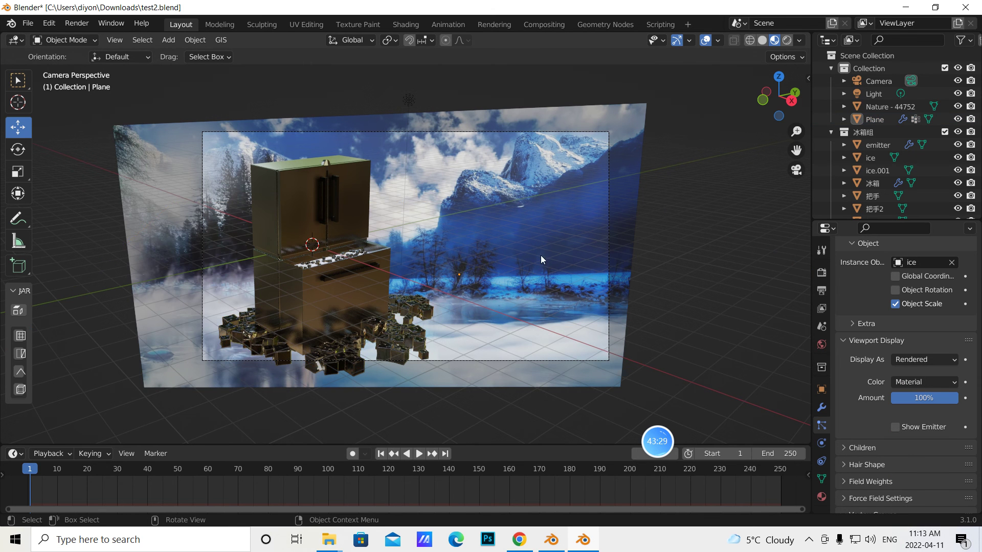
# - Switch to the refridge.blend reference scene and check which environment image its World background uses
pyautogui.click(551, 540)
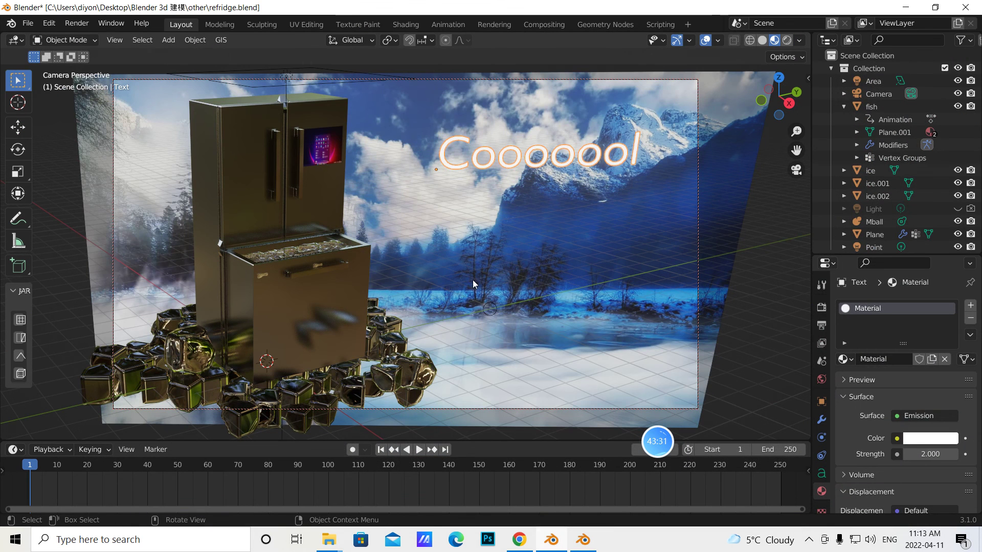
pyautogui.click(821, 378)
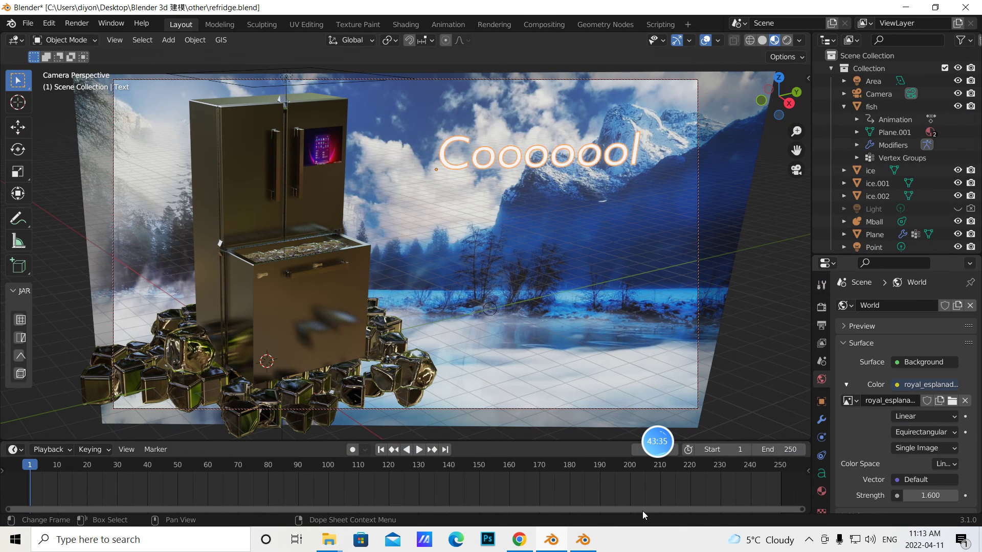
pyautogui.click(584, 540)
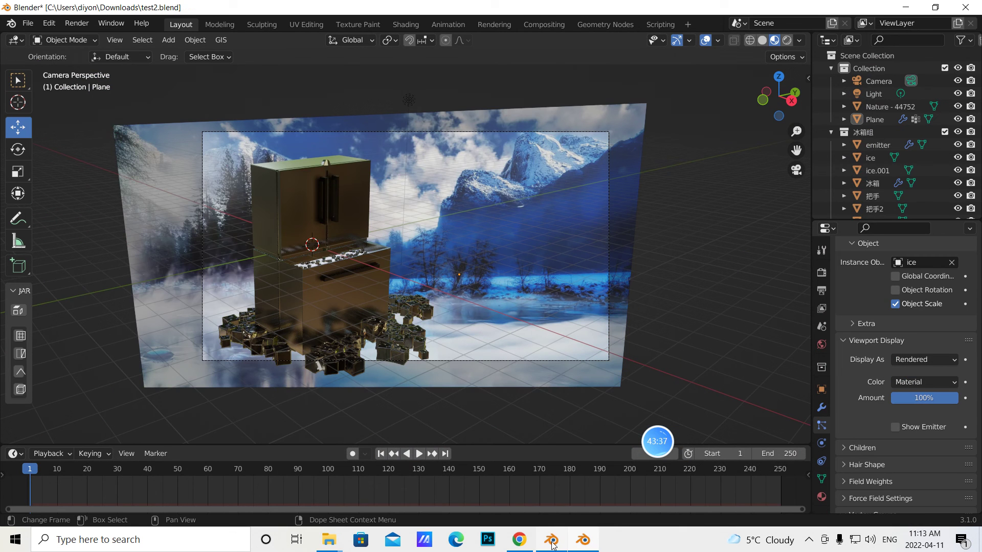
# - Switch to the browser, search Poly Haven's HDRIs for "roya" and open the Royal Esplanade page
pyautogui.click(519, 539)
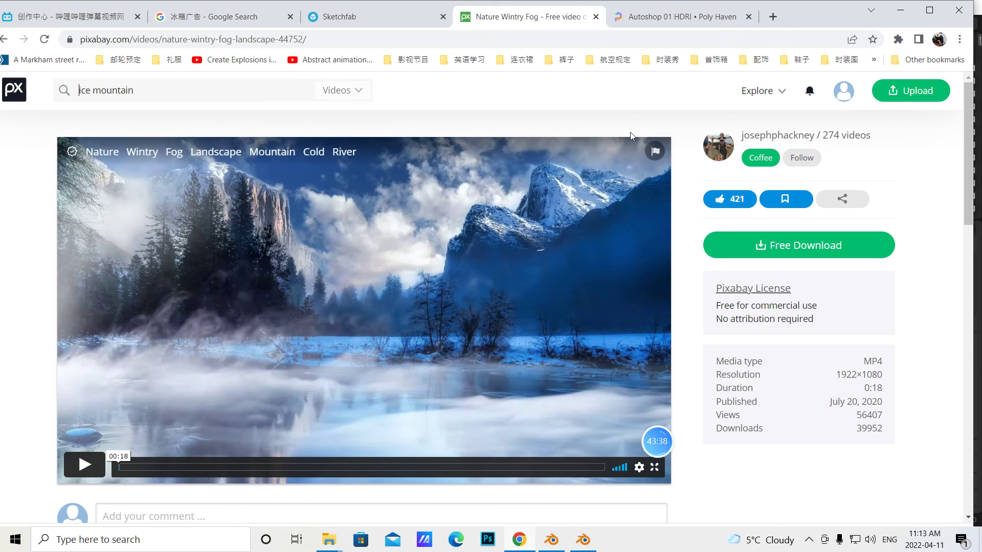
pyautogui.click(658, 19)
pyautogui.hotkey('alt', 'Left')
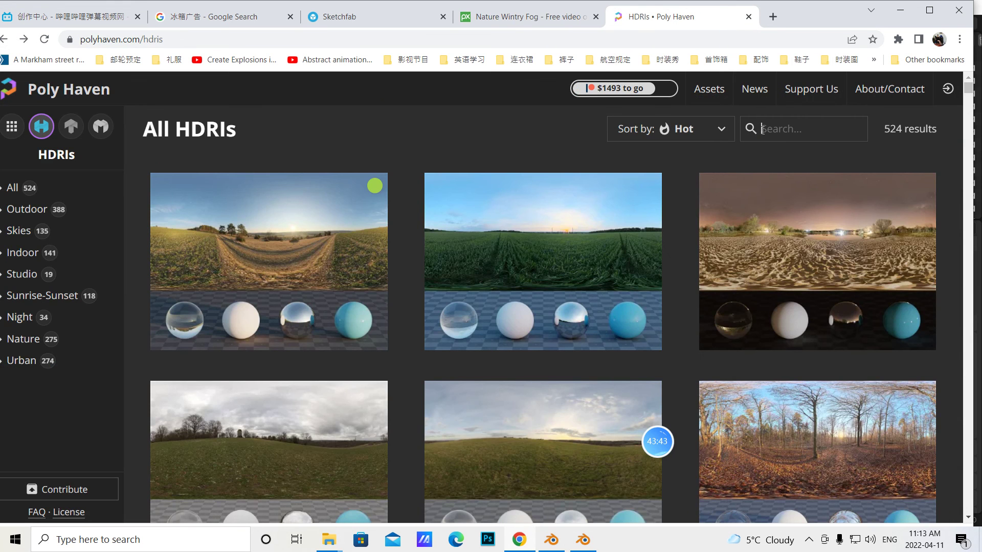
pyautogui.click(760, 128)
pyautogui.write('roya')
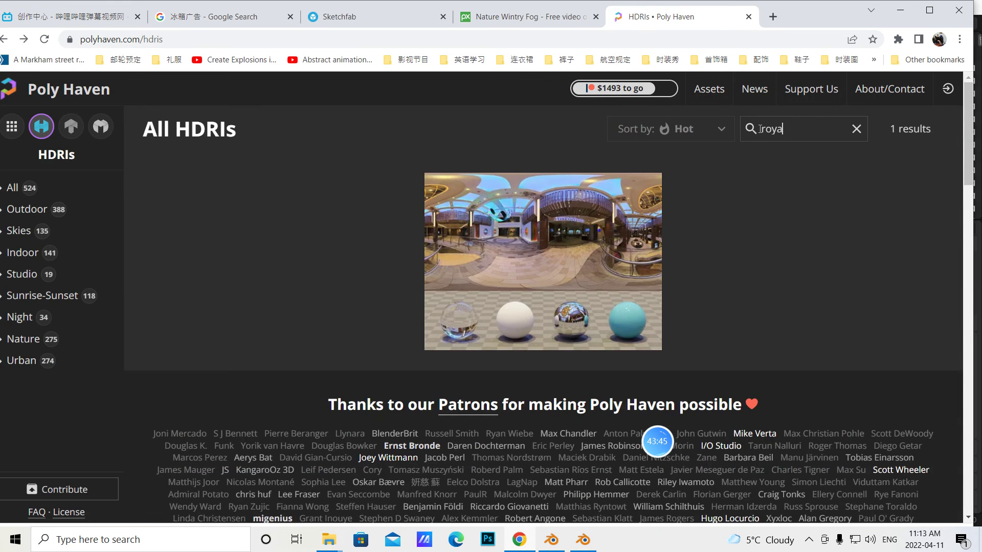
pyautogui.click(569, 260)
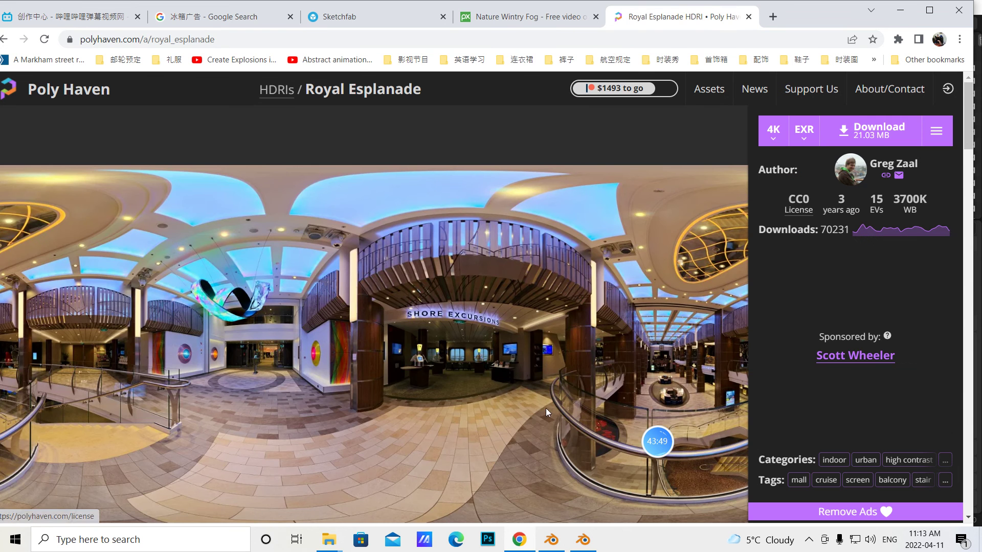
# - Return to the test2.blend scene in Blender and assign an Environment Texture to the World background color
pyautogui.click(584, 539)
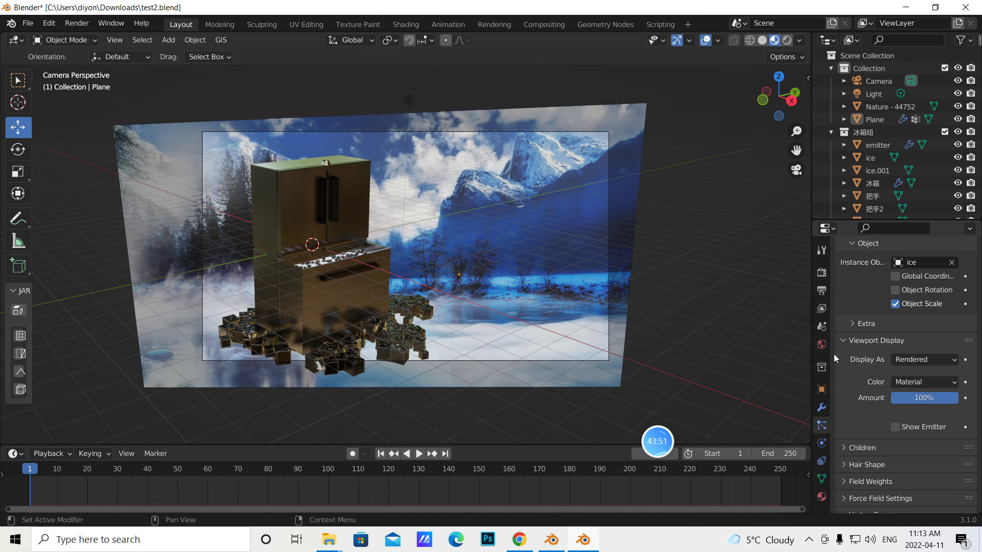
pyautogui.click(821, 345)
pyautogui.click(897, 356)
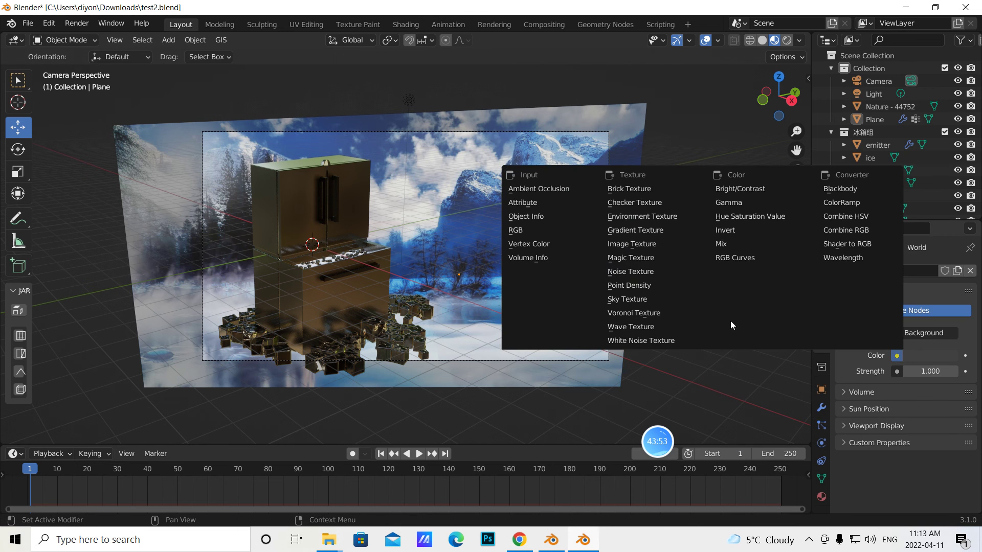
pyautogui.click(641, 216)
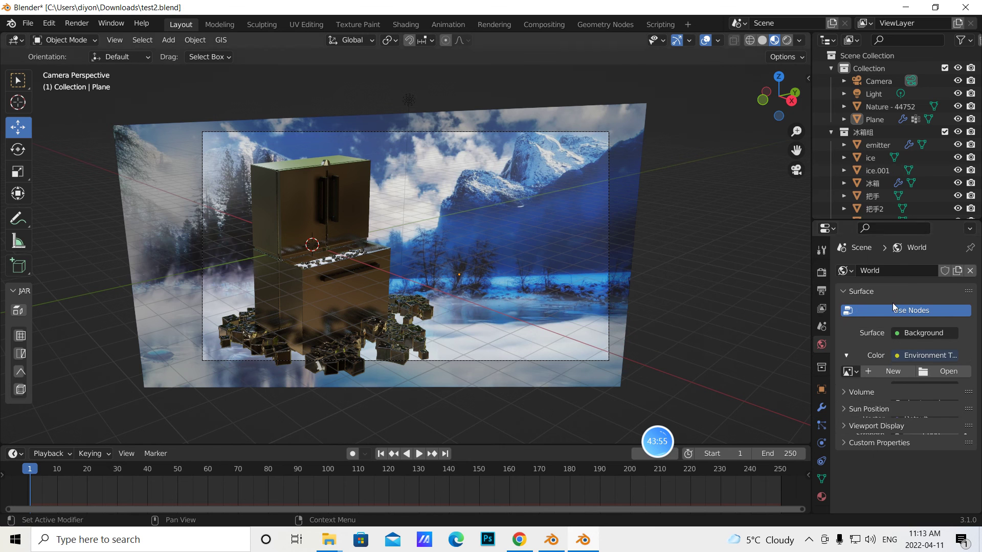
# - Load royal_esplanade_4k.hdr from the hdri3D环境背景 folder, filtering the files by "roya", as the World environment image
pyautogui.click(946, 371)
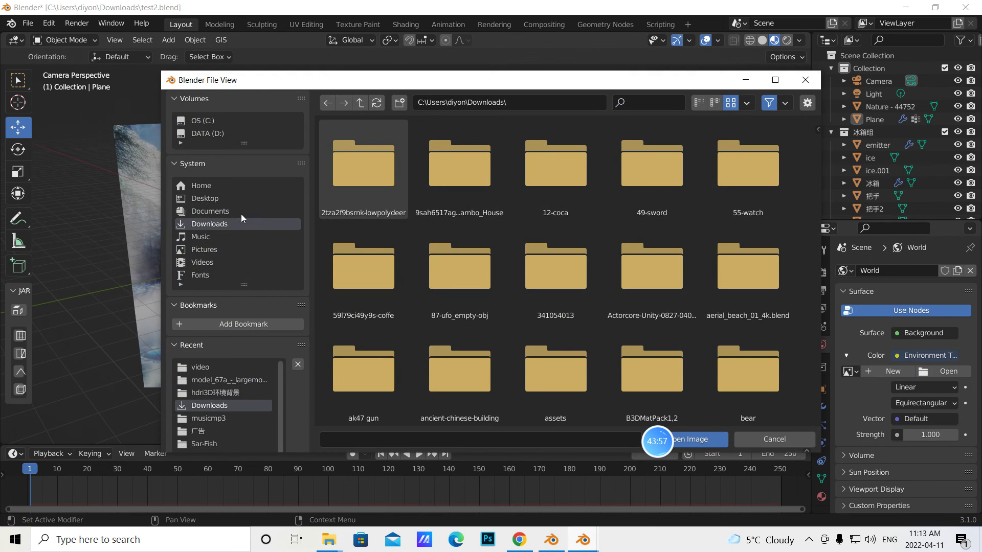
pyautogui.click(225, 212)
pyautogui.doubleClick(454, 290)
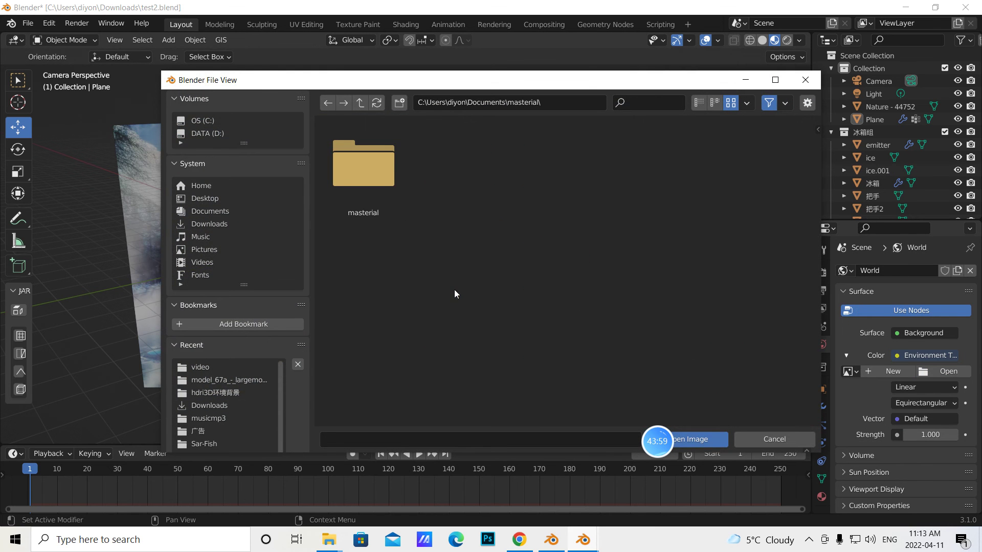
pyautogui.doubleClick(351, 198)
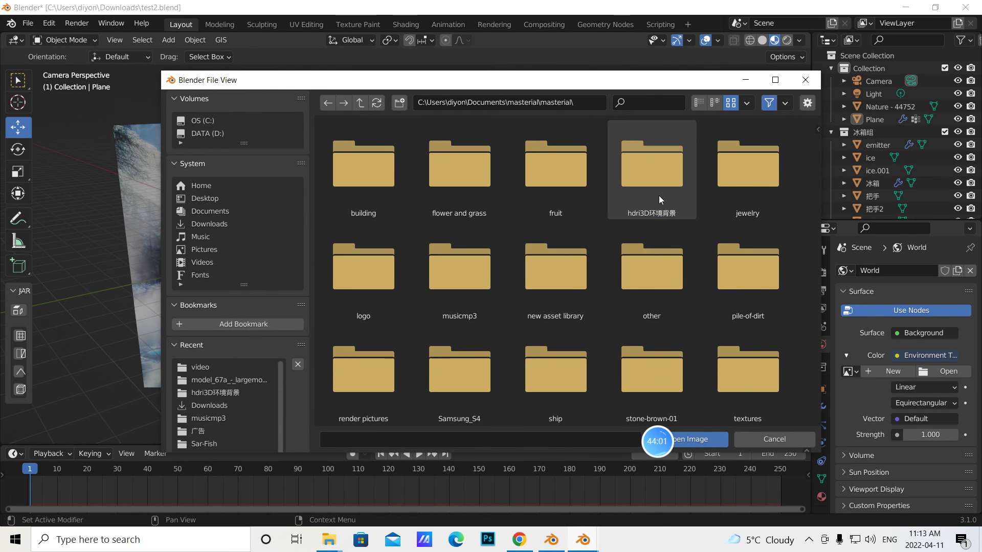
pyautogui.doubleClick(658, 197)
pyautogui.click(648, 100)
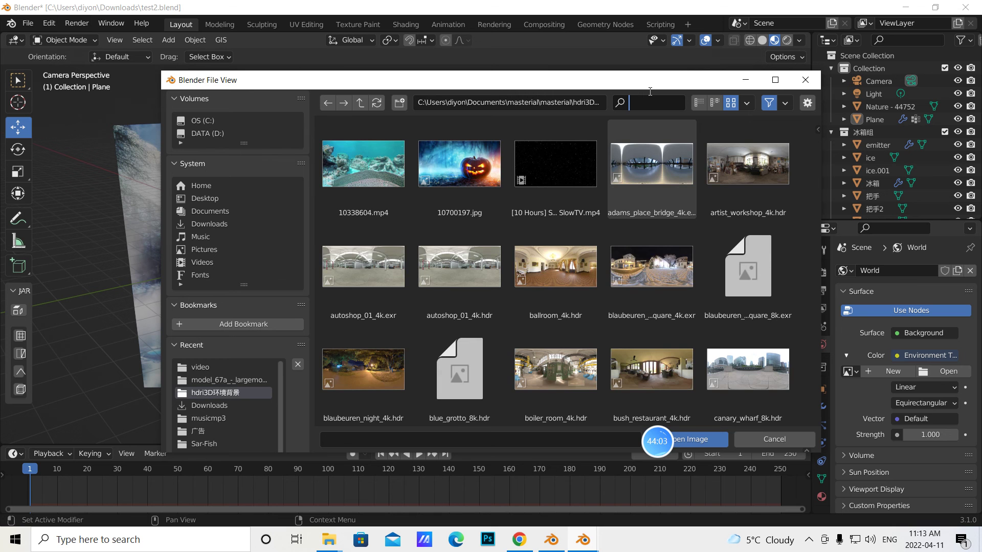
pyautogui.write('roya')
pyautogui.click(375, 153)
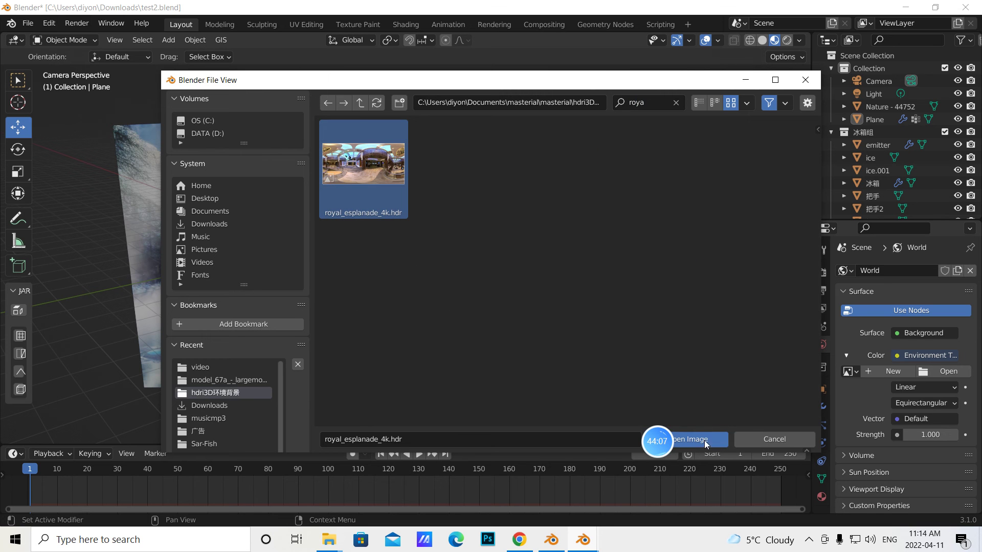
pyautogui.click(704, 440)
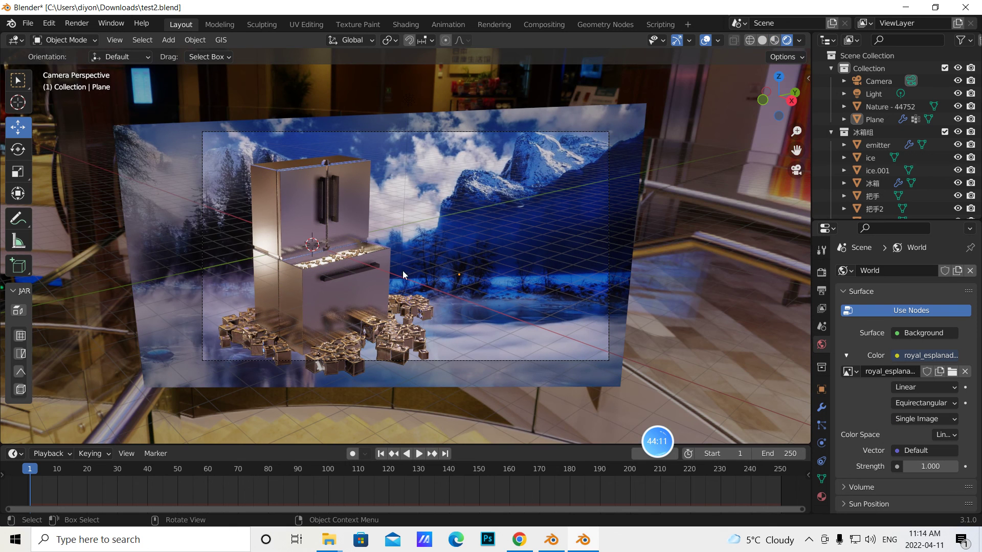
# - Adjust the drawer emitter's particle system so the ice covers the refrigerator drawer more densely
pyautogui.click(321, 262)
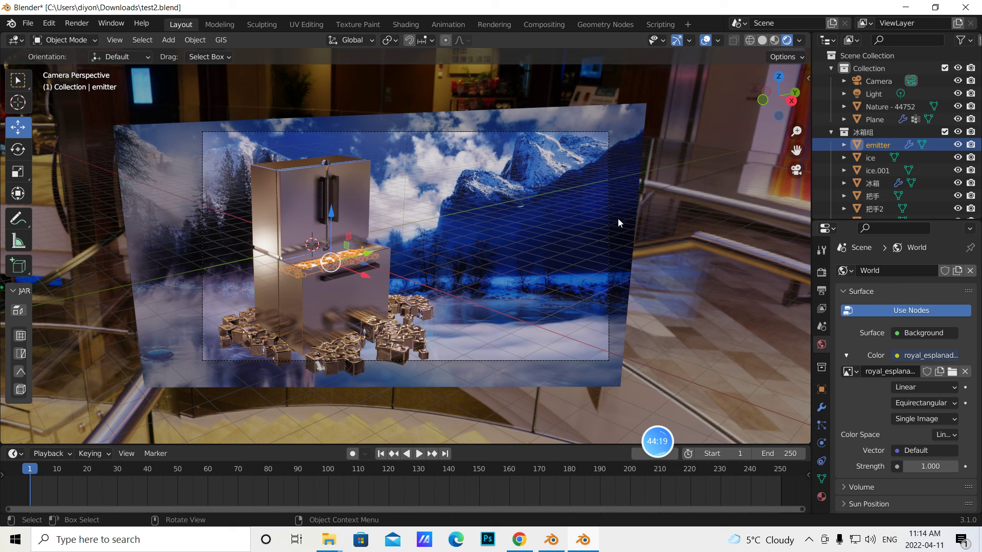
pyautogui.press('n')
pyautogui.press('n')
pyautogui.scroll(2, 554, 244)
pyautogui.scroll(1, 554, 244)
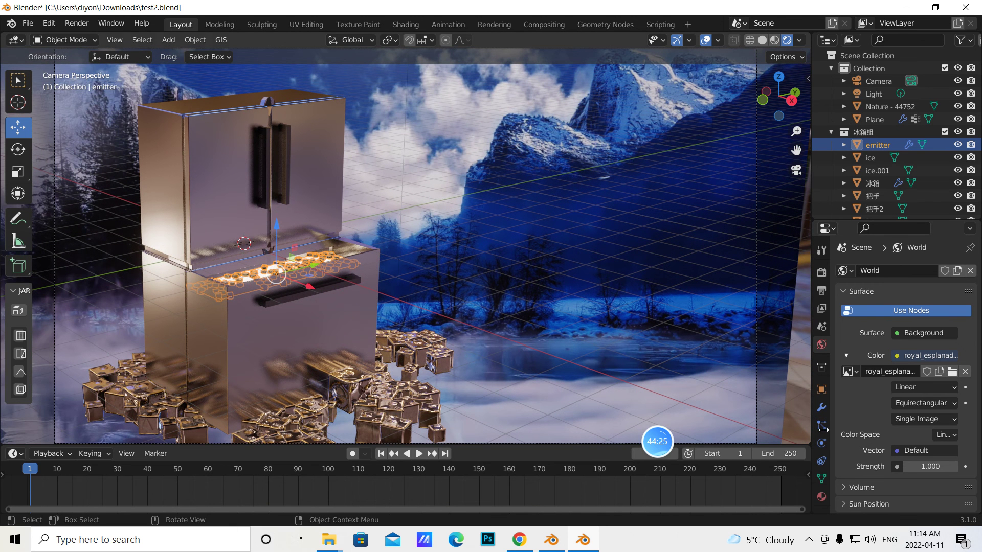
pyautogui.click(821, 407)
pyautogui.click(821, 426)
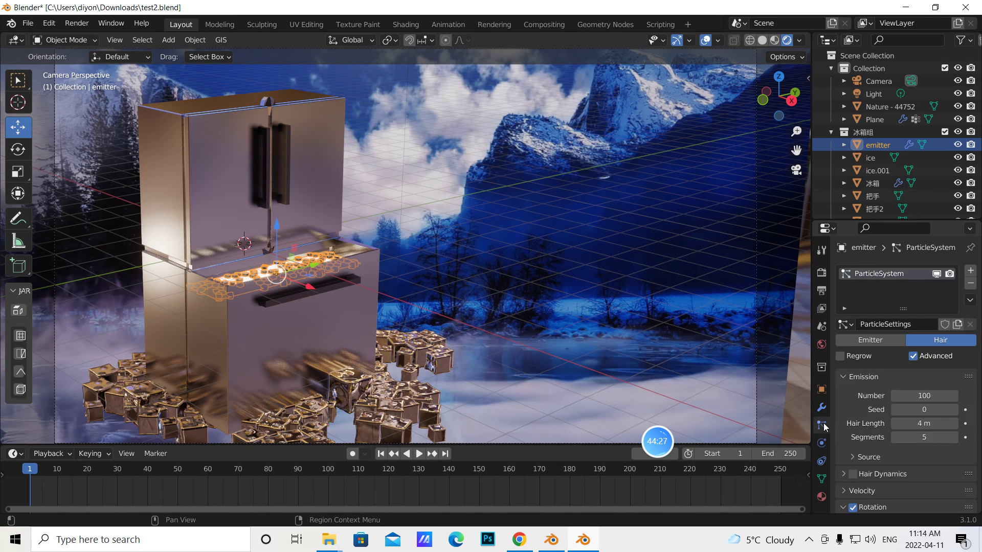
pyautogui.scroll(-8, 934, 403)
pyautogui.scroll(-3, 934, 412)
pyautogui.moveTo(932, 415); pyautogui.dragTo(934, 415)
pyautogui.click(498, 165)
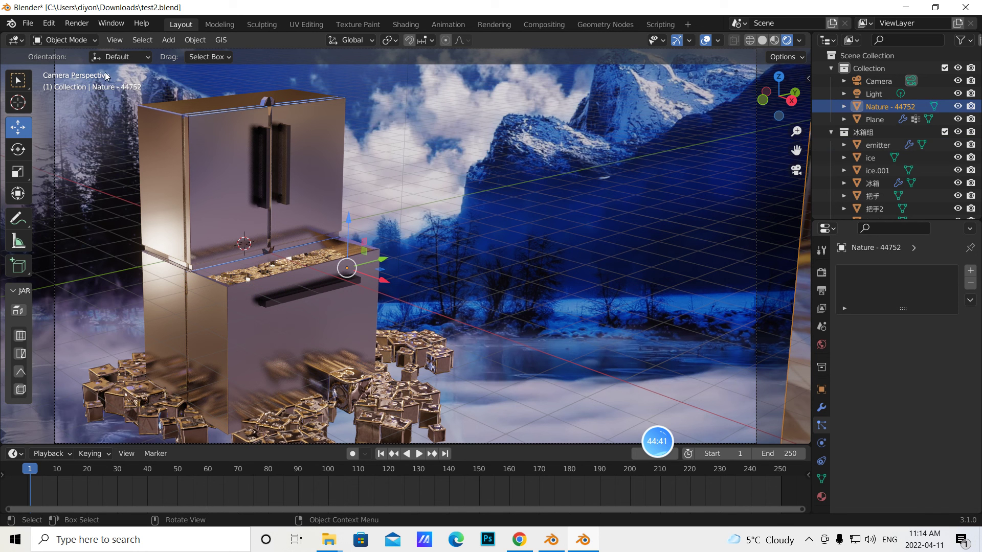
# - Add a point light at the world origin inside the refrigerator scene
pyautogui.click(20, 85)
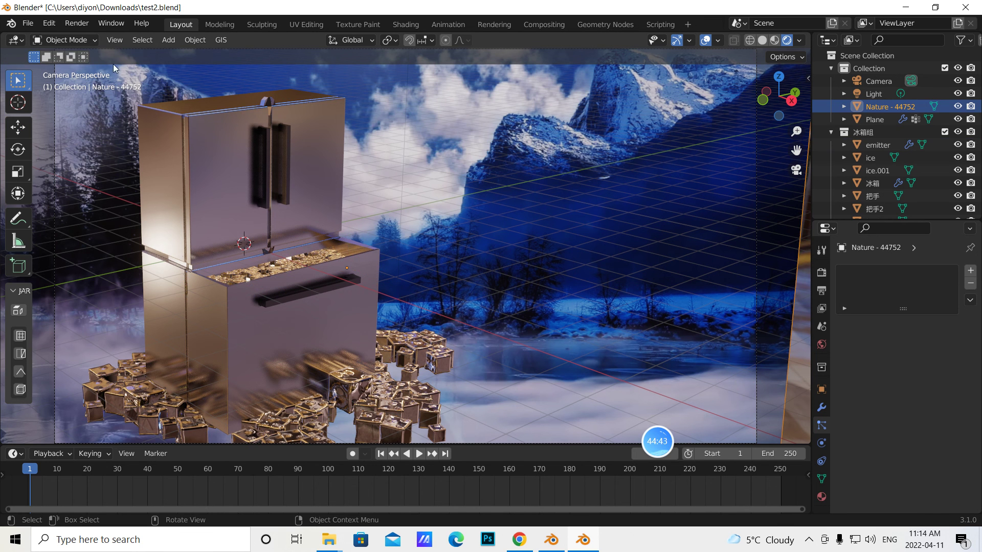
pyautogui.click(168, 40)
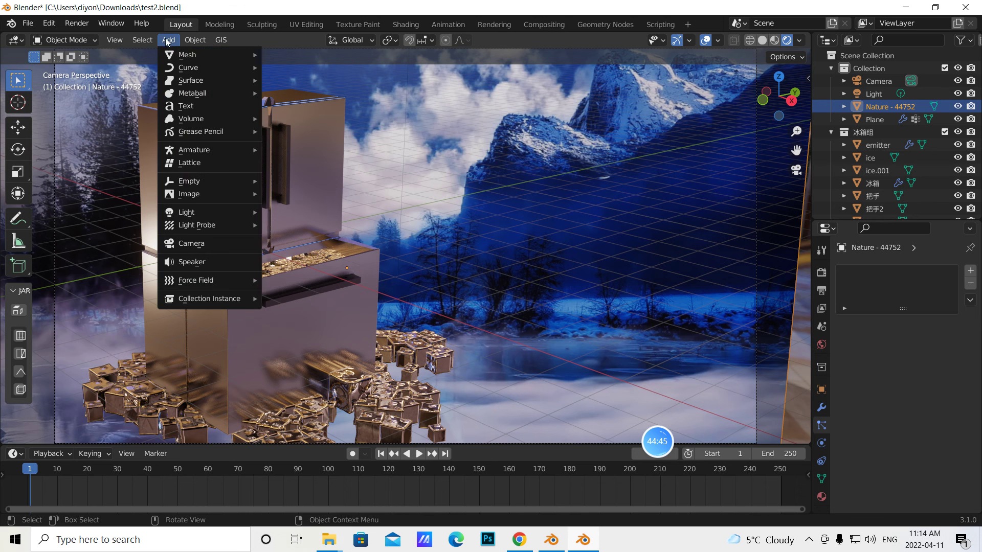
pyautogui.moveTo(191, 213)
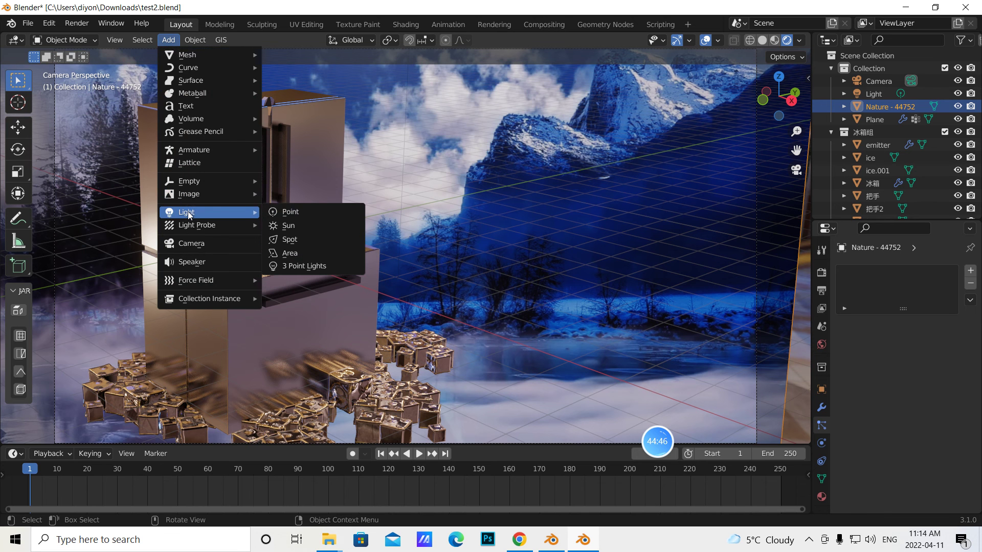
pyautogui.click(285, 215)
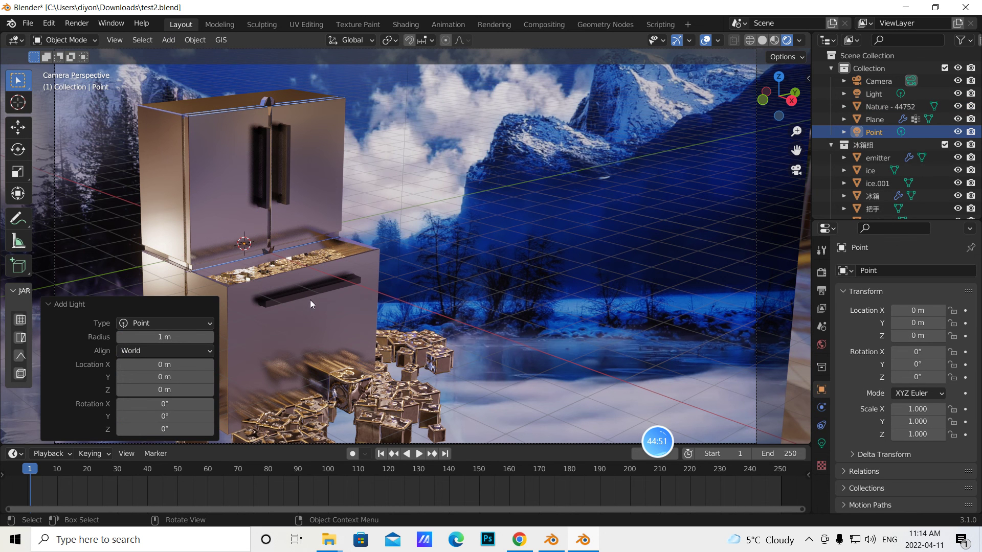
# - Use solid shading and set the point light's power to 1000 W
pyautogui.click(761, 40)
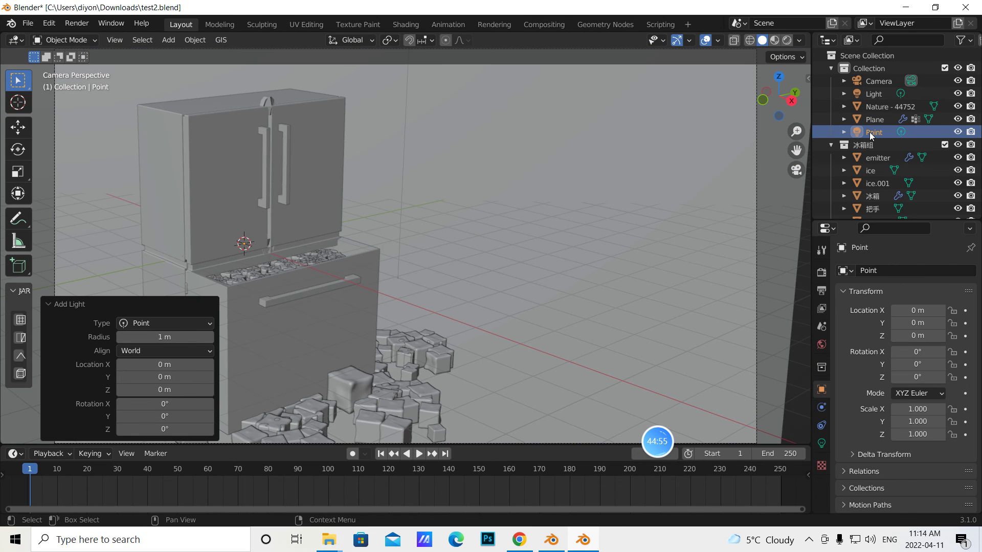
pyautogui.click(822, 443)
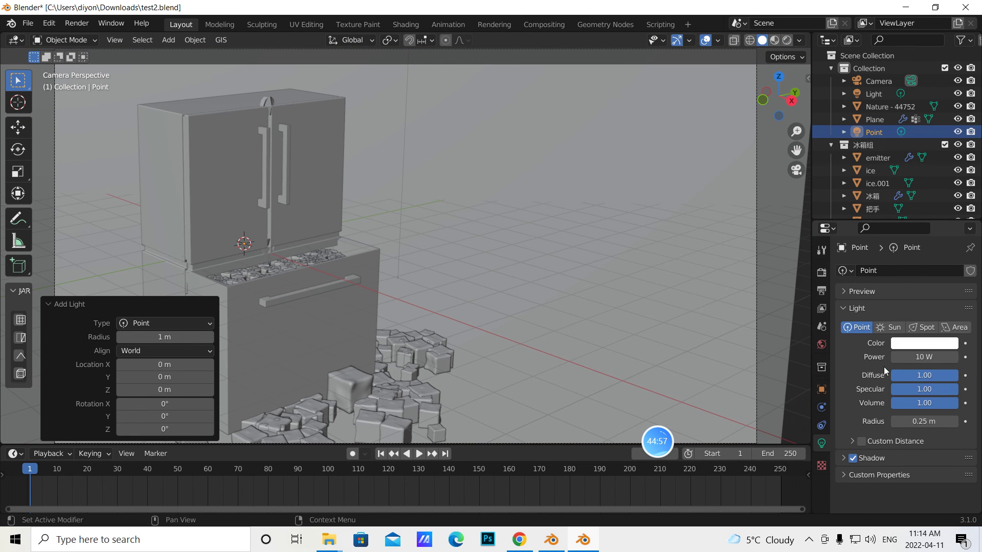
pyautogui.click(924, 357)
pyautogui.press('BackSpace')
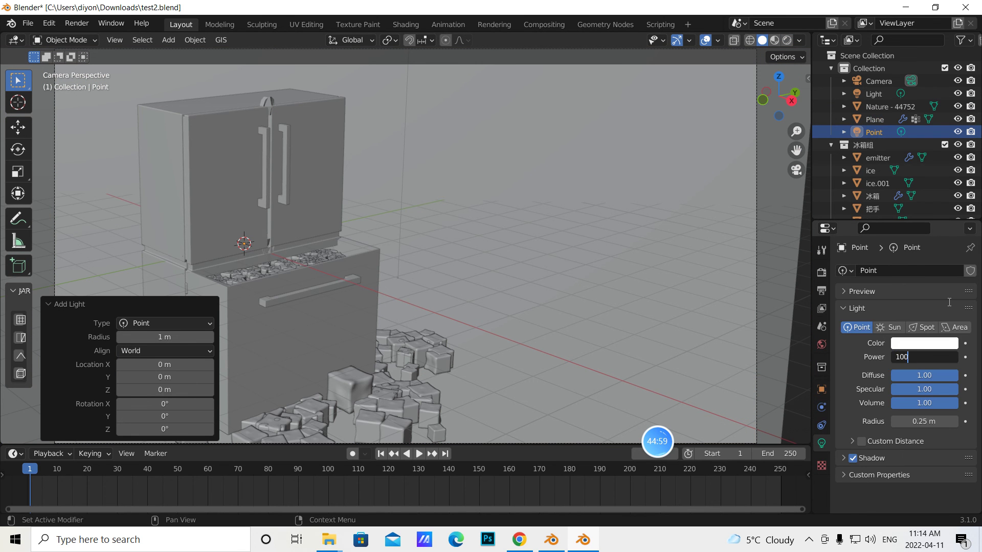
pyautogui.write('1000')
pyautogui.press('Return')
# - Color the point light sky blue with hue 0.601 and saturation 0.941, and return to rendered shading
pyautogui.click(925, 346)
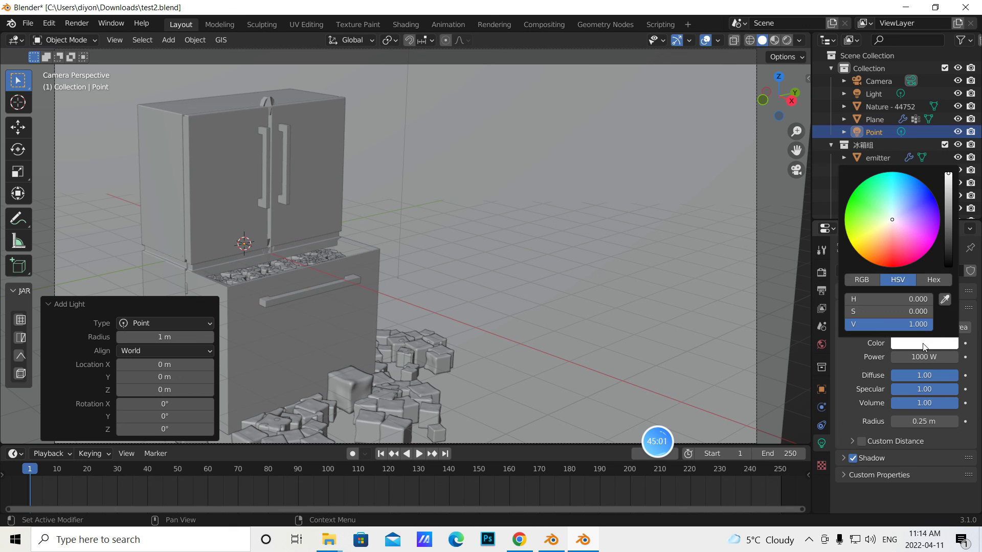
pyautogui.click(906, 192)
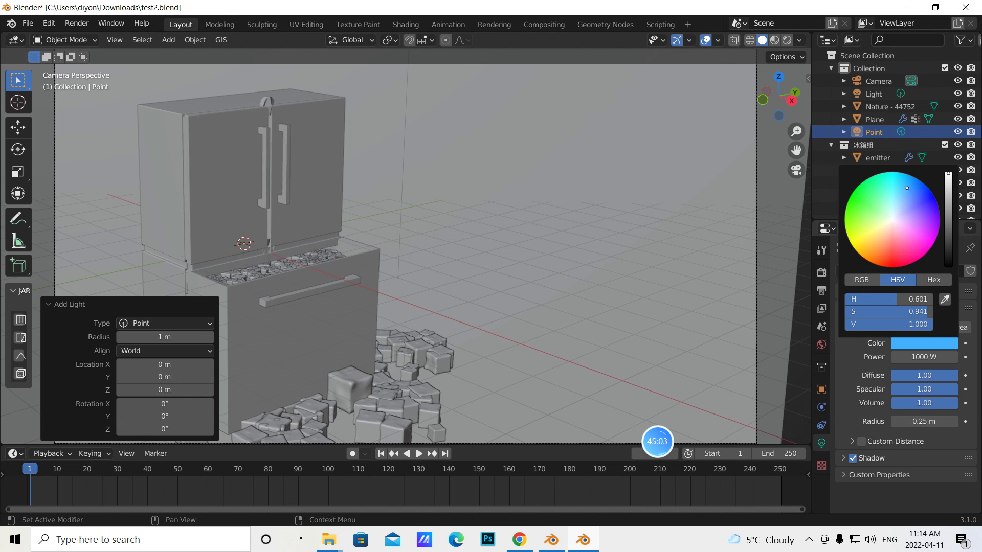
pyautogui.click(787, 41)
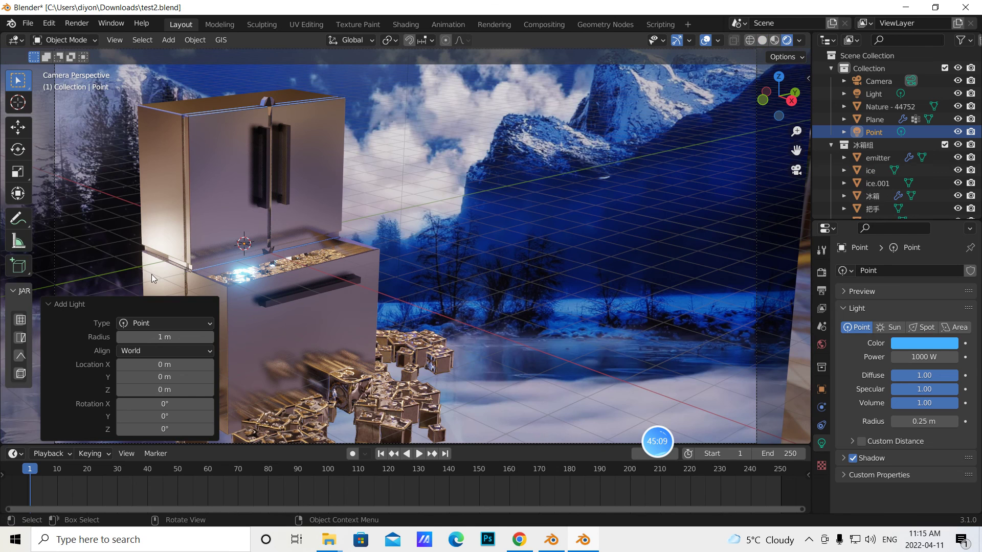
# - Move the blue point light along the Y axis toward the middle of the refrigerator drawer and lower it slightly
pyautogui.click(49, 303)
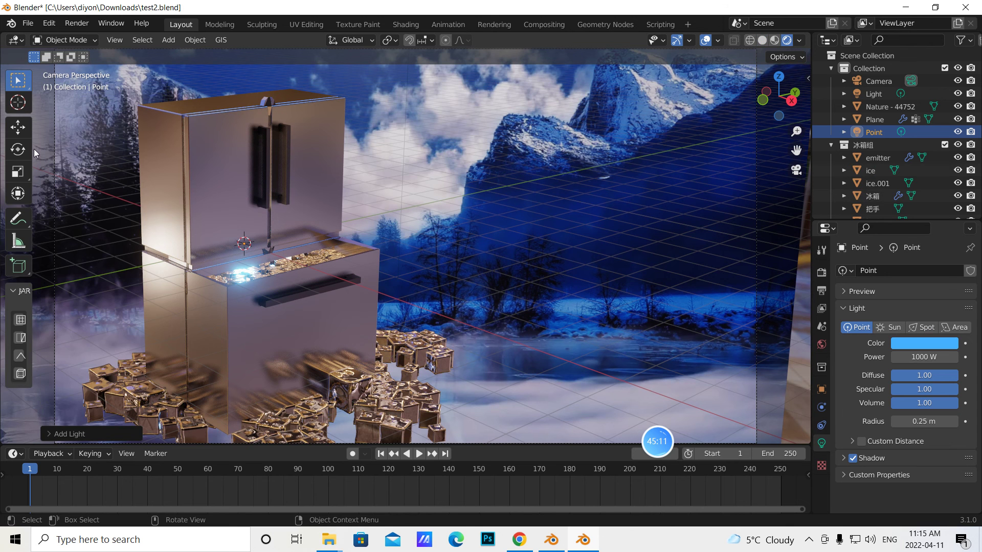
pyautogui.click(18, 126)
pyautogui.moveTo(280, 234); pyautogui.dragTo(326, 228)
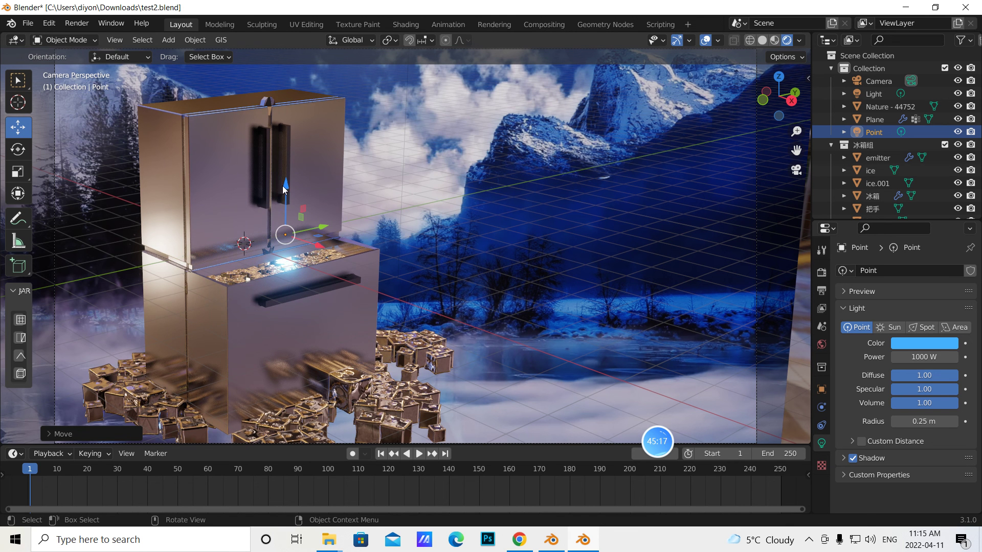
pyautogui.moveTo(283, 187)
pyautogui.mouseDown()
pyautogui.moveTo(283, 177)
pyautogui.moveTo(285, 189)
pyautogui.mouseUp()
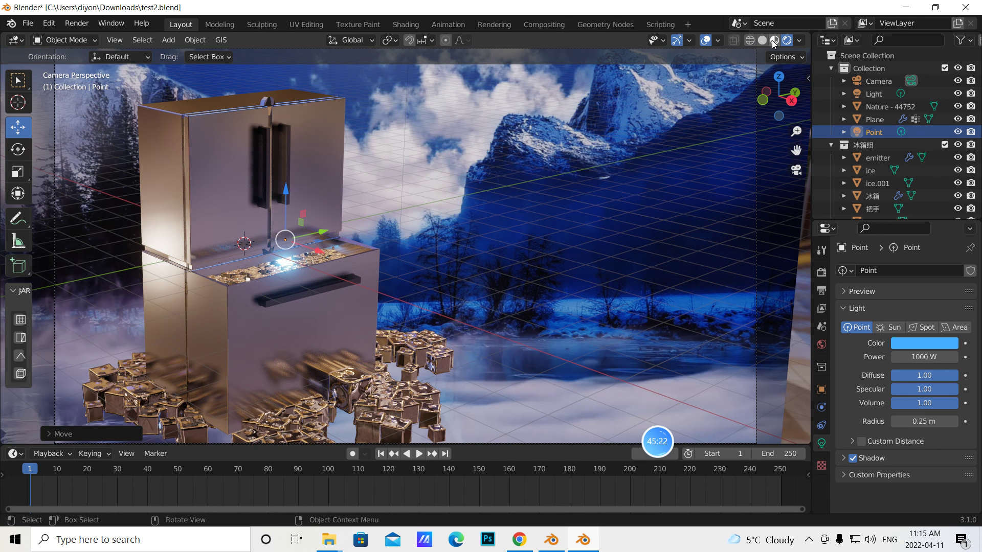
# - Shift the point light forward along X out of the refrigerator body, lower it slightly and centre it over the drawer's ice in camera view
pyautogui.click(733, 40)
pyautogui.moveTo(533, 256); pyautogui.dragTo(601, 251, button='middle')
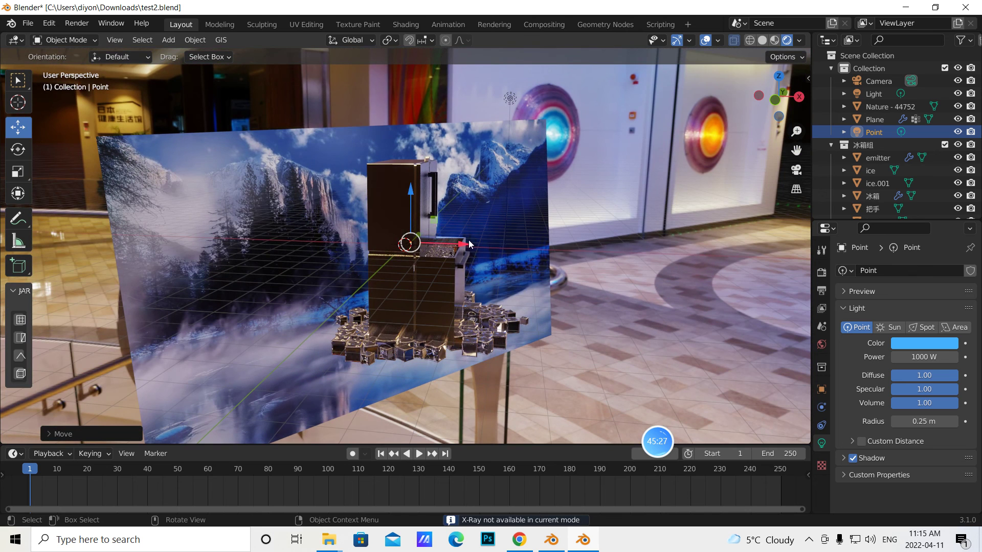
pyautogui.moveTo(464, 240); pyautogui.dragTo(496, 242)
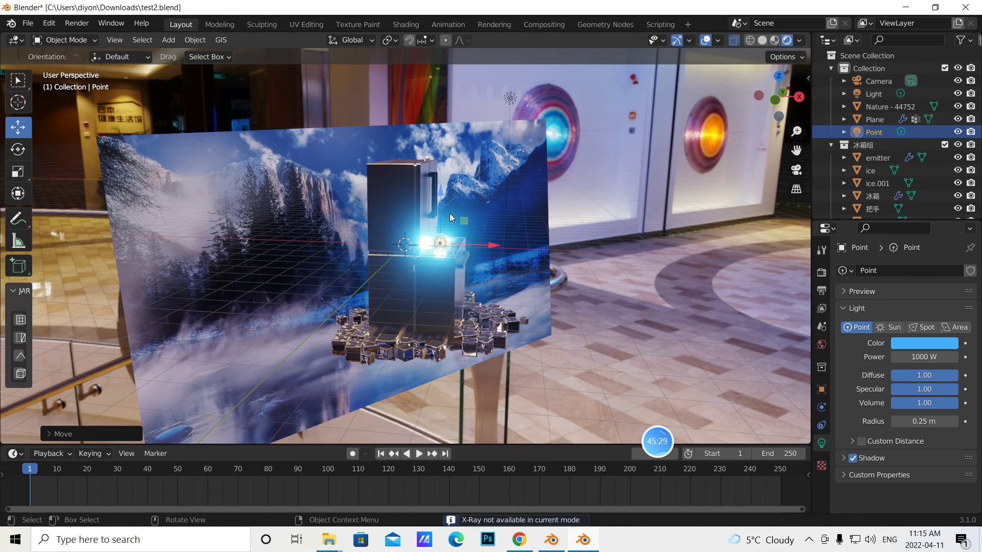
pyautogui.moveTo(441, 190); pyautogui.dragTo(442, 192)
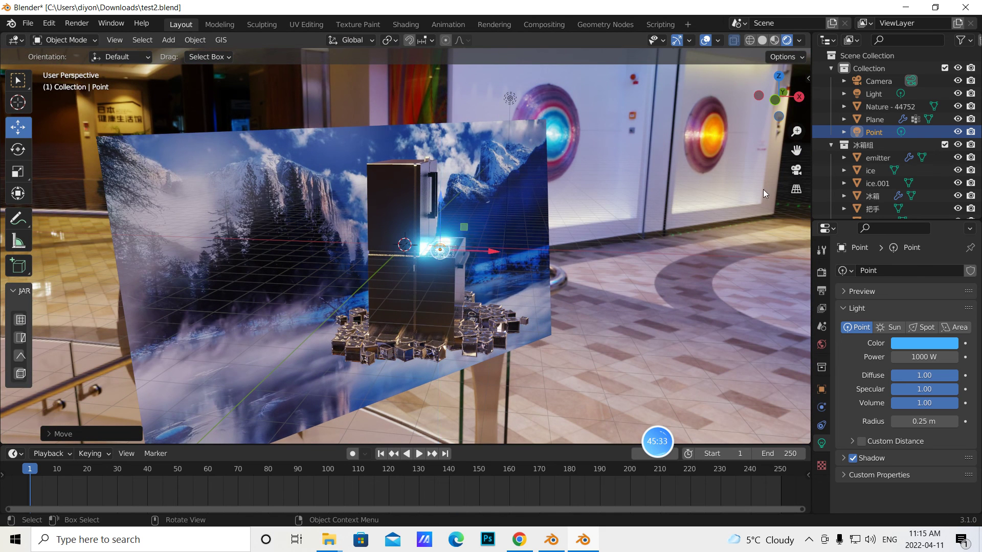
pyautogui.click(795, 170)
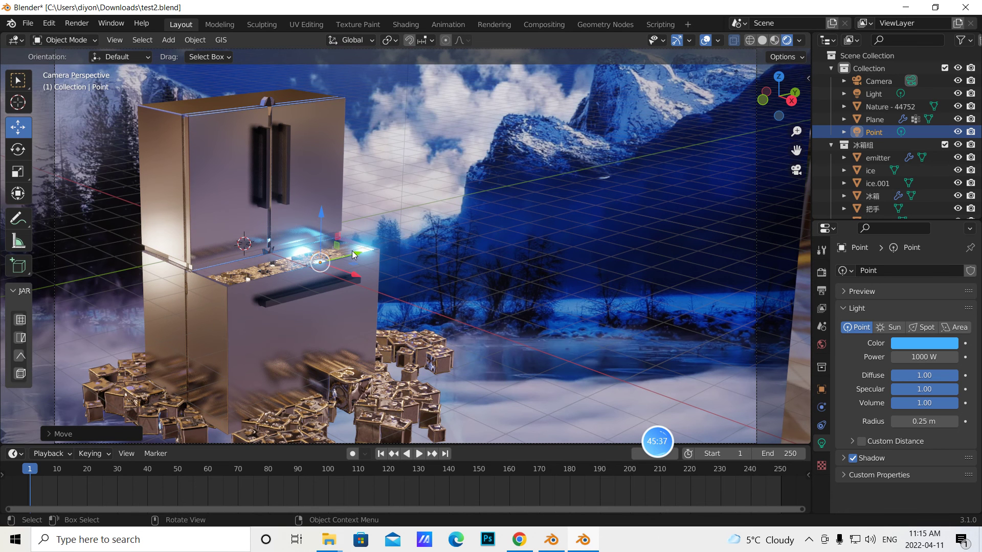
pyautogui.moveTo(352, 251); pyautogui.dragTo(302, 213)
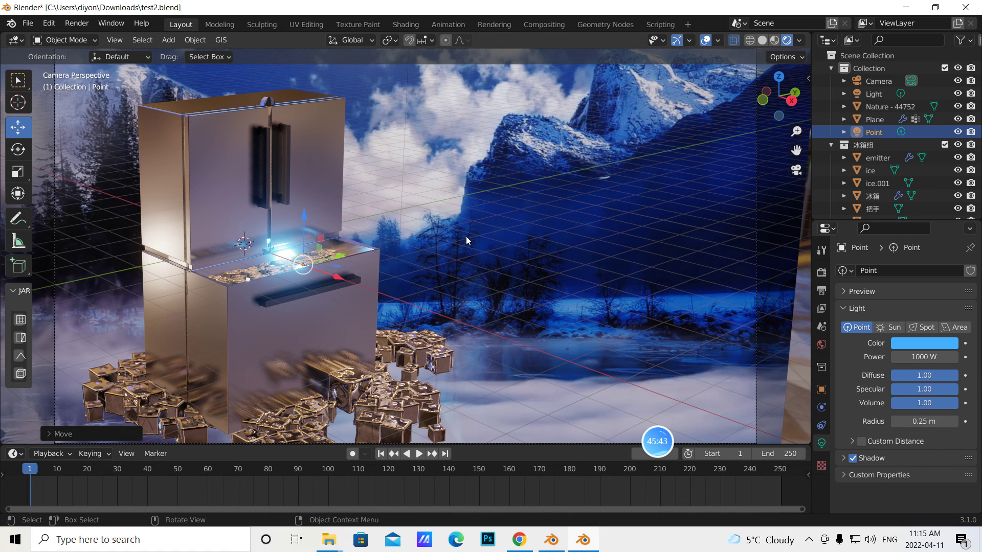
pyautogui.moveTo(335, 254); pyautogui.dragTo(331, 252)
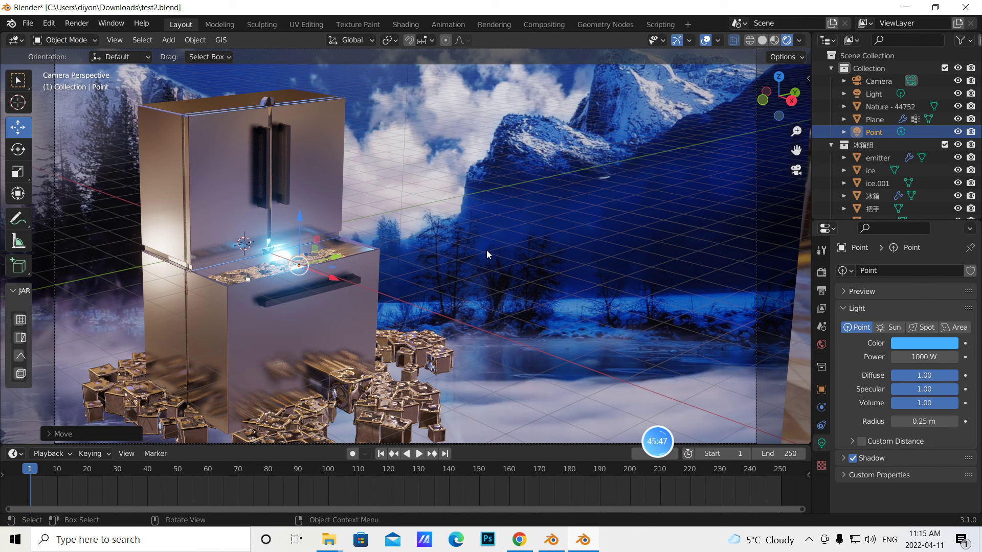
# - Switch the render engine from Eevee to Cycles and set its device to GPU Compute
pyautogui.scroll(-2, 620, 236)
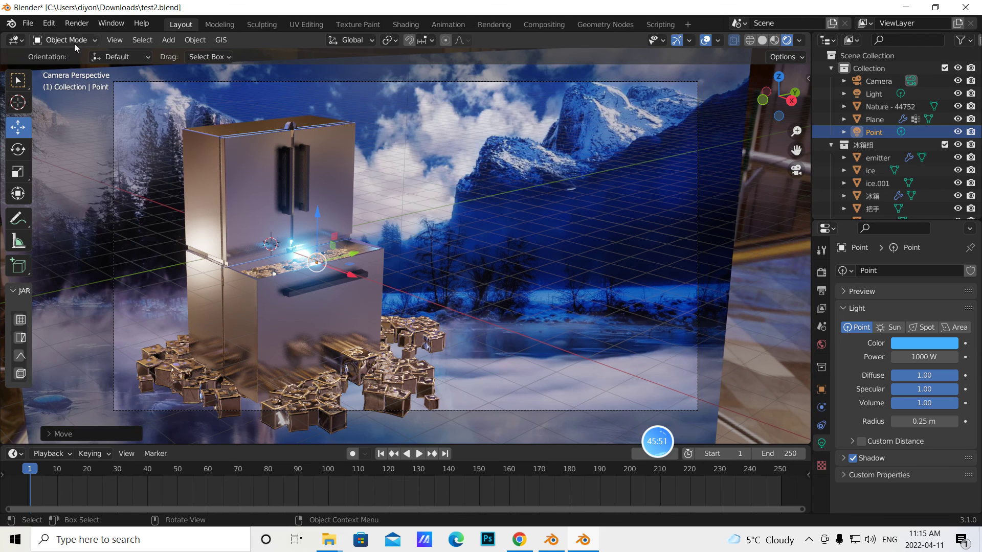
pyautogui.click(822, 273)
pyautogui.click(971, 277)
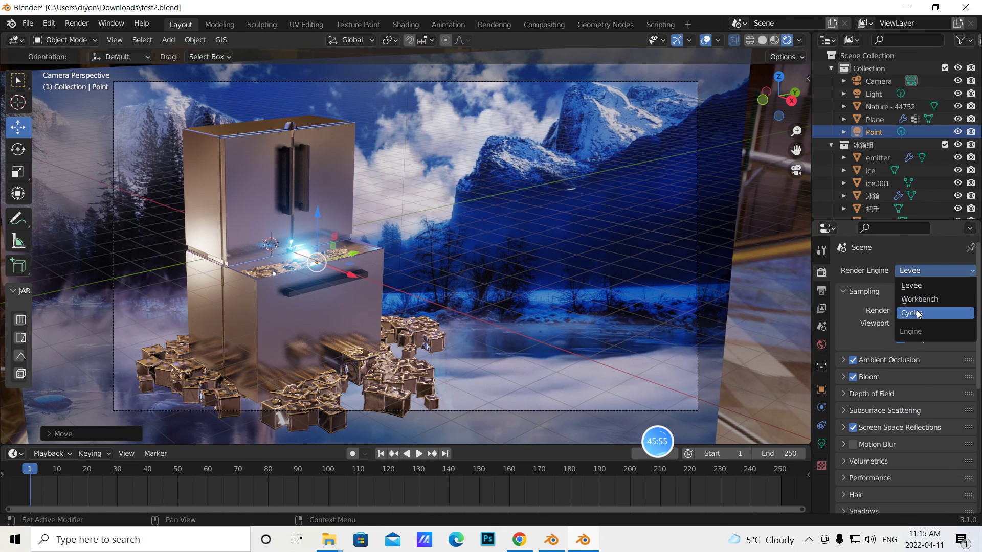
pyautogui.click(918, 314)
pyautogui.click(931, 302)
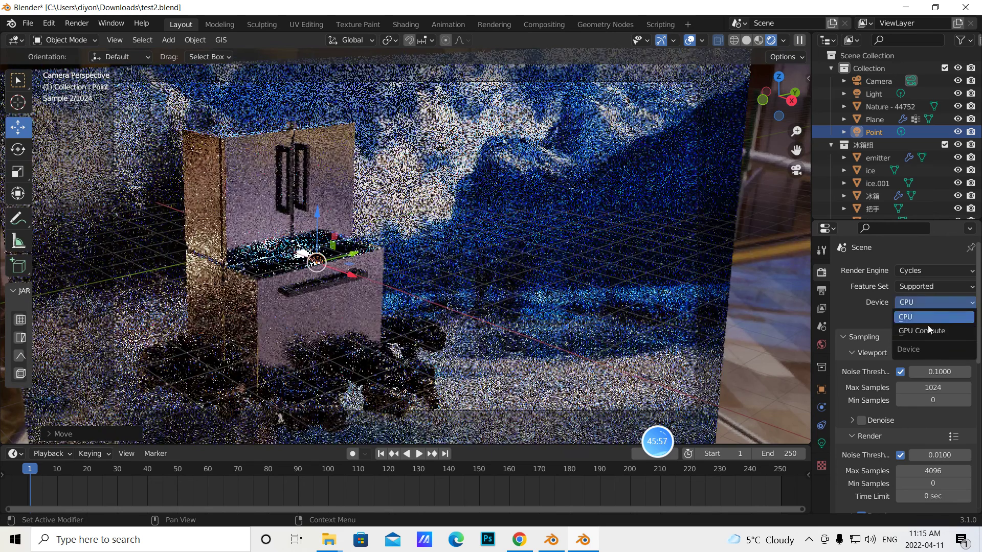
pyautogui.click(921, 330)
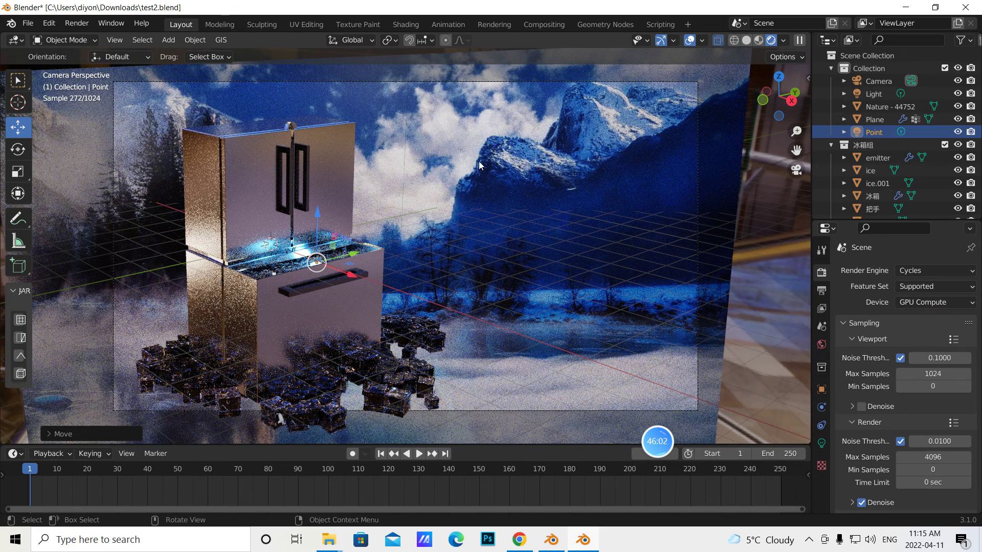
# - Add a text object, move it along X to about 4 m and set its X rotation to 90°
pyautogui.click(169, 40)
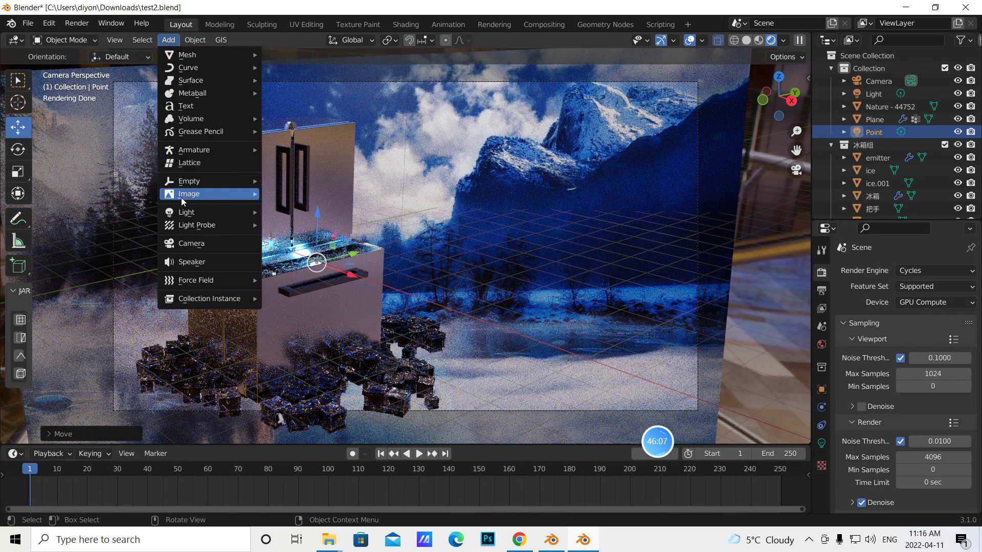
pyautogui.click(186, 106)
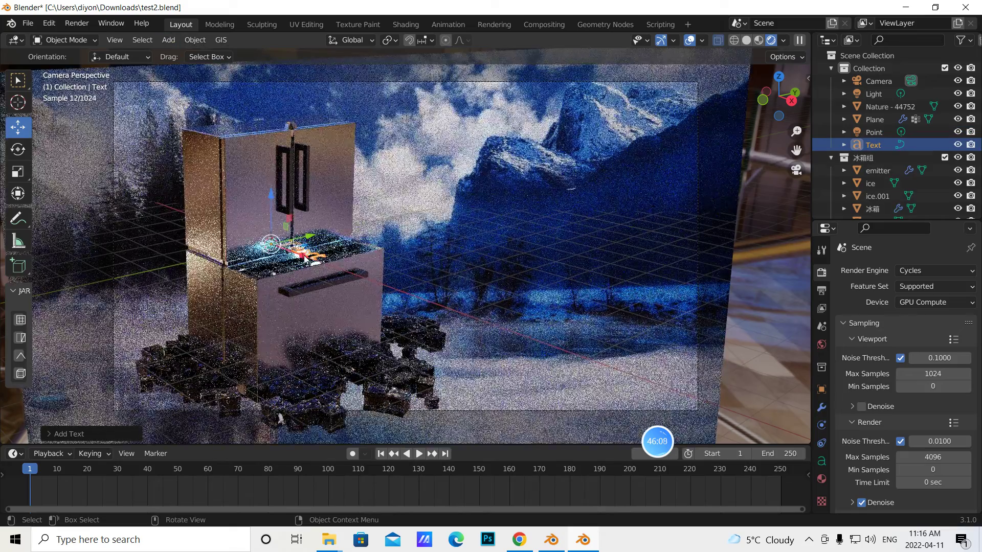
pyautogui.moveTo(303, 257); pyautogui.dragTo(400, 306)
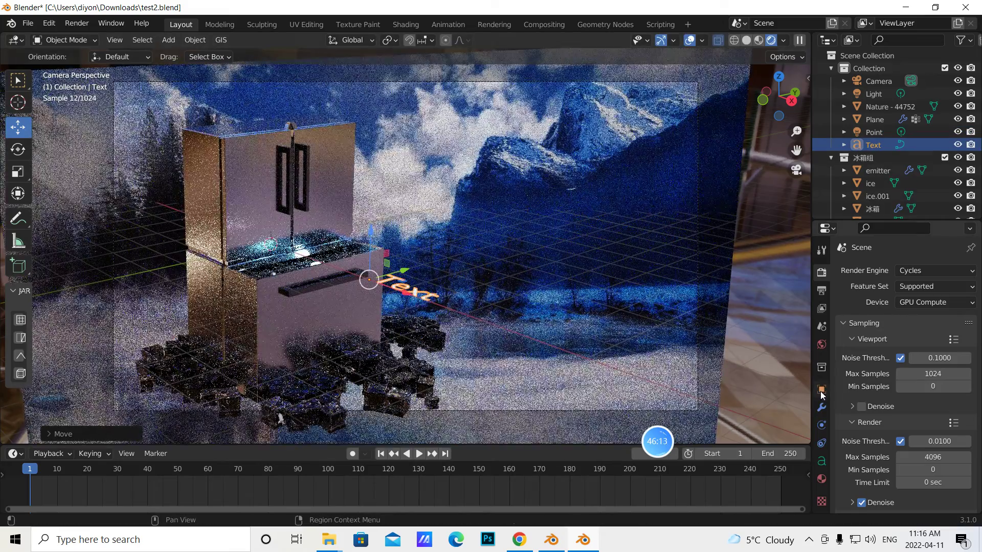
pyautogui.click(821, 390)
pyautogui.click(916, 352)
pyautogui.press('BackSpace')
pyautogui.write('90')
pyautogui.press('Return')
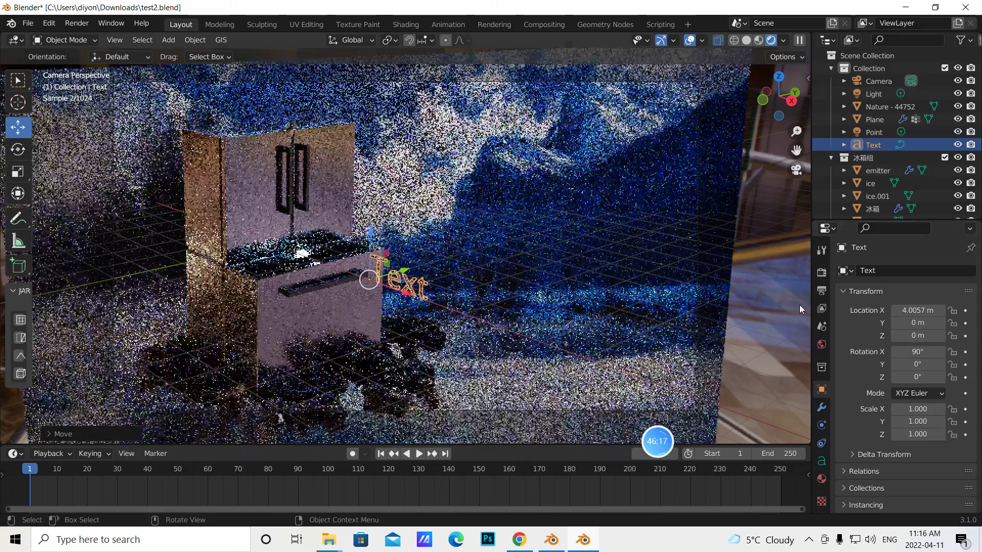
# - Rotate the text about Z to about 55.2° and move it to about X 5.28, Y 2.61, Z 2.00 m, over the mountain
pyautogui.click(18, 150)
pyautogui.moveTo(377, 301); pyautogui.dragTo(387, 293)
pyautogui.click(18, 128)
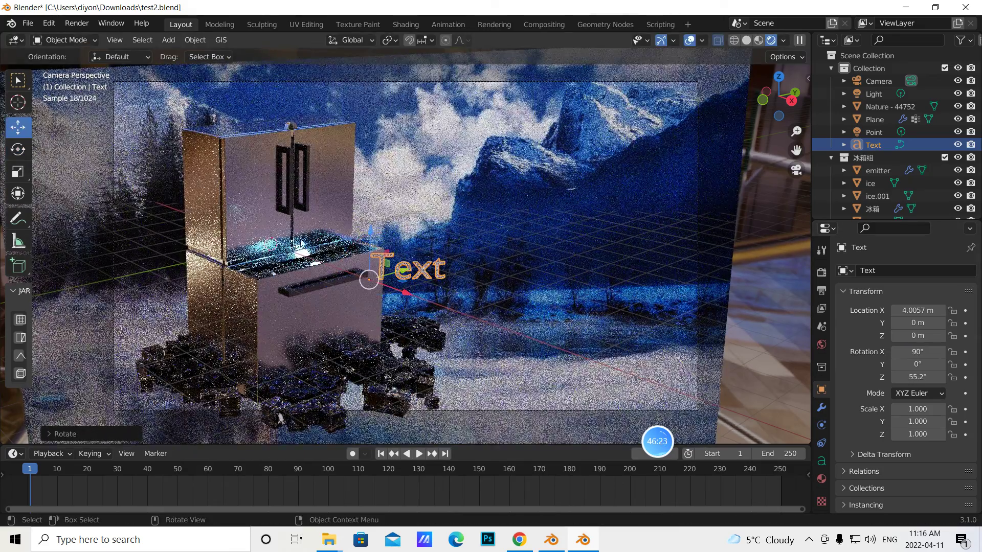
pyautogui.moveTo(378, 277); pyautogui.dragTo(483, 196)
# - Replace the text object's wording with "Cooooool" and return to Object Mode
pyautogui.click(65, 40)
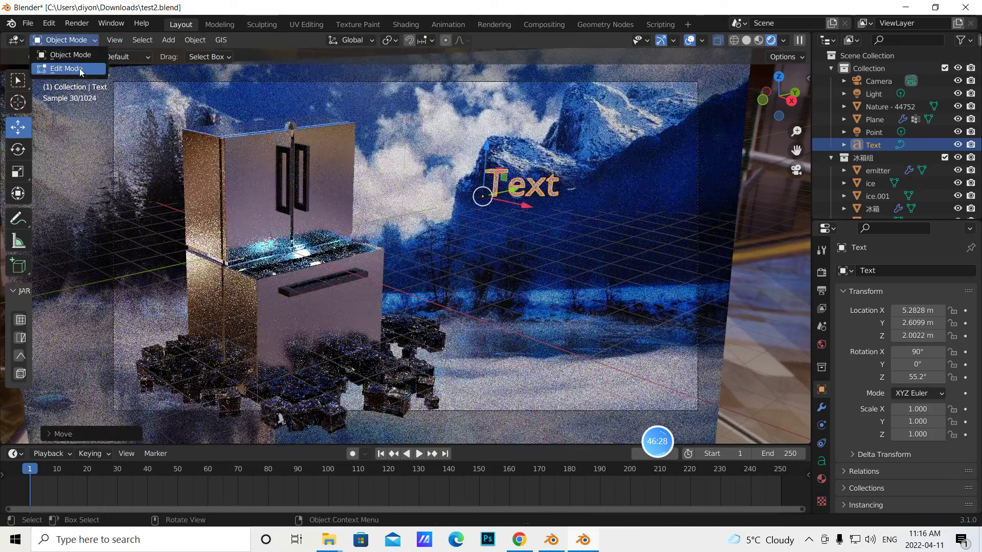
pyautogui.click(59, 70)
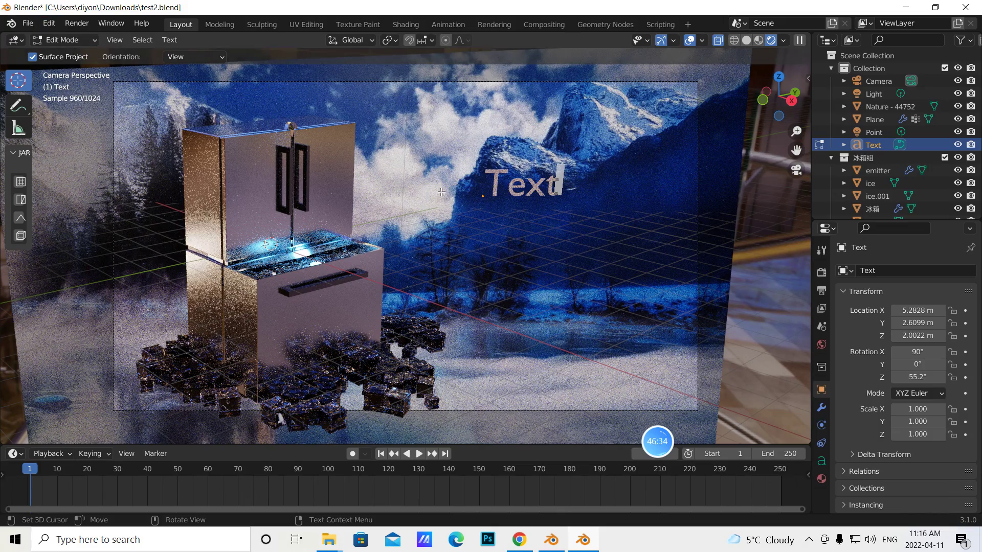
pyautogui.press('BackSpace')
pyautogui.press('BackSpace')
pyautogui.press('BackSpace')
pyautogui.press('BackSpace')
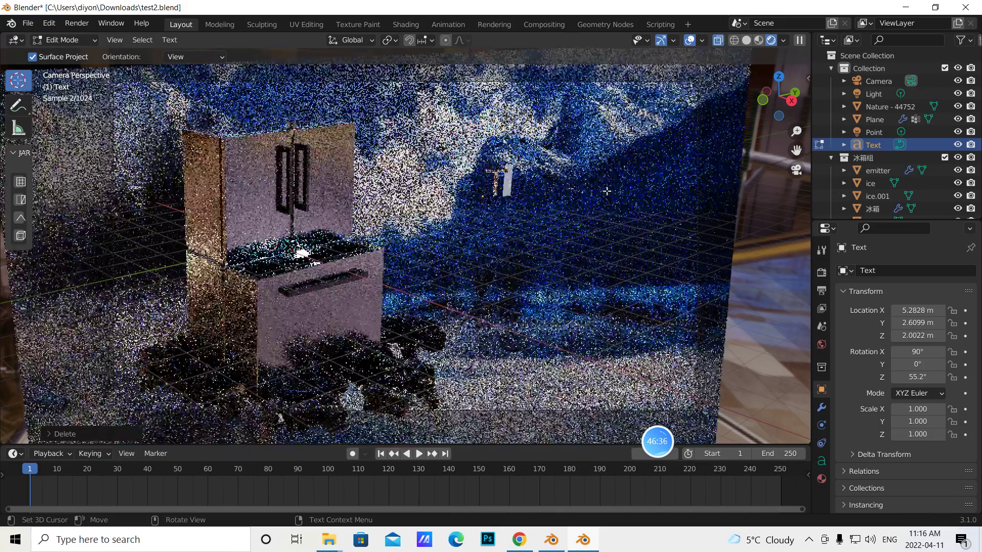
pyautogui.press('capslock')
pyautogui.write('C')
pyautogui.press('capslock')
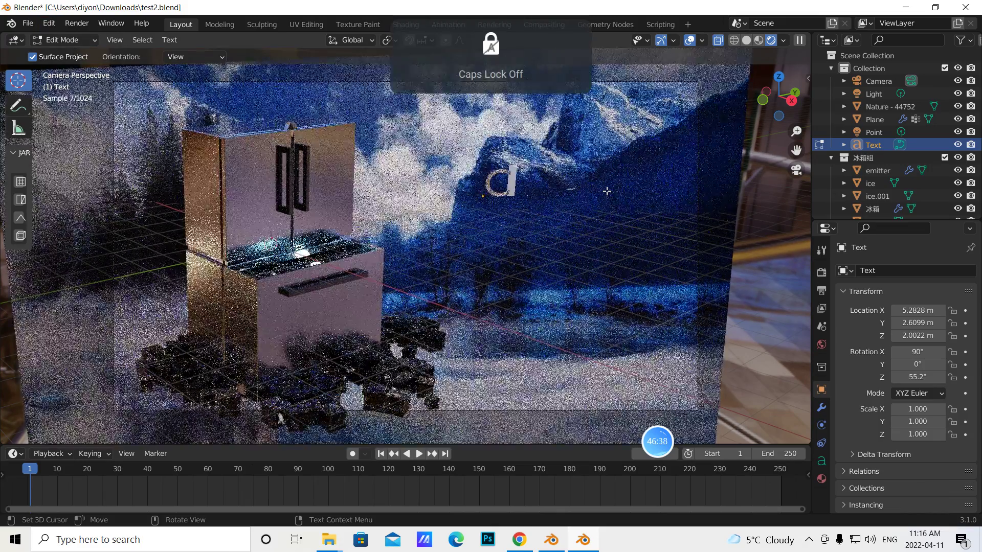
pyautogui.write('odoooo')
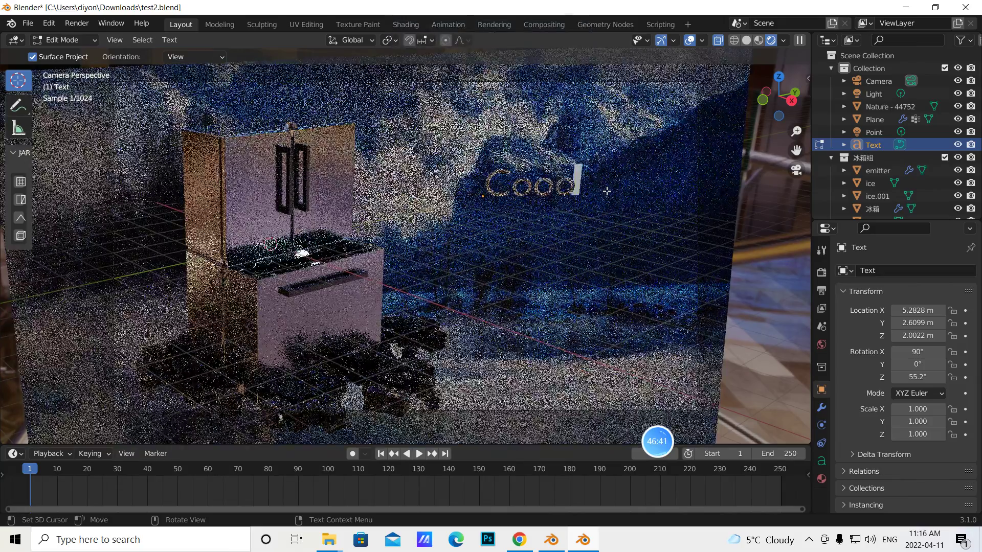
pyautogui.write('ol')
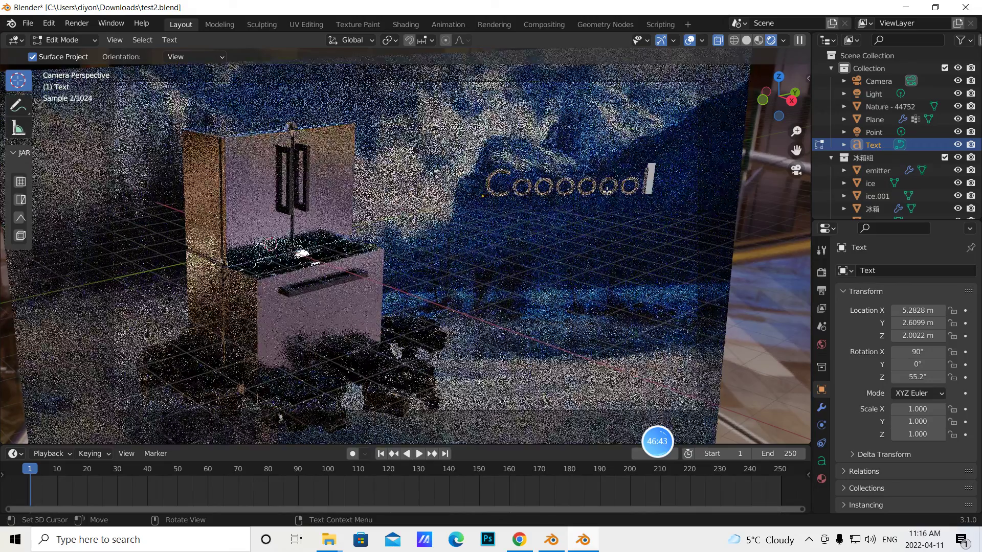
pyautogui.click(65, 40)
pyautogui.click(77, 54)
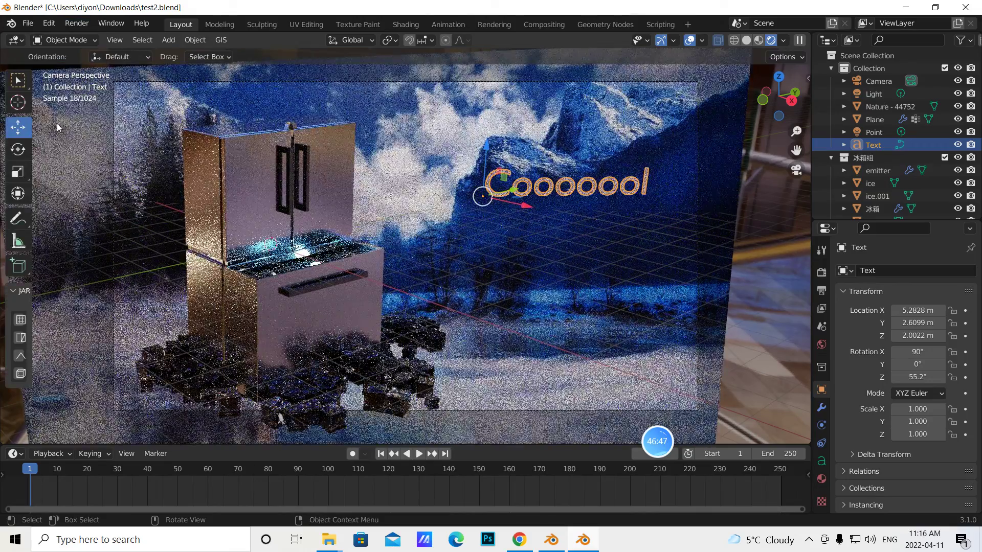
# - Scale the text uniformly to about 1.314 and move it up and toward the refrigerator so it fits inside the camera frame
pyautogui.click(24, 176)
pyautogui.moveTo(517, 155); pyautogui.dragTo(528, 143)
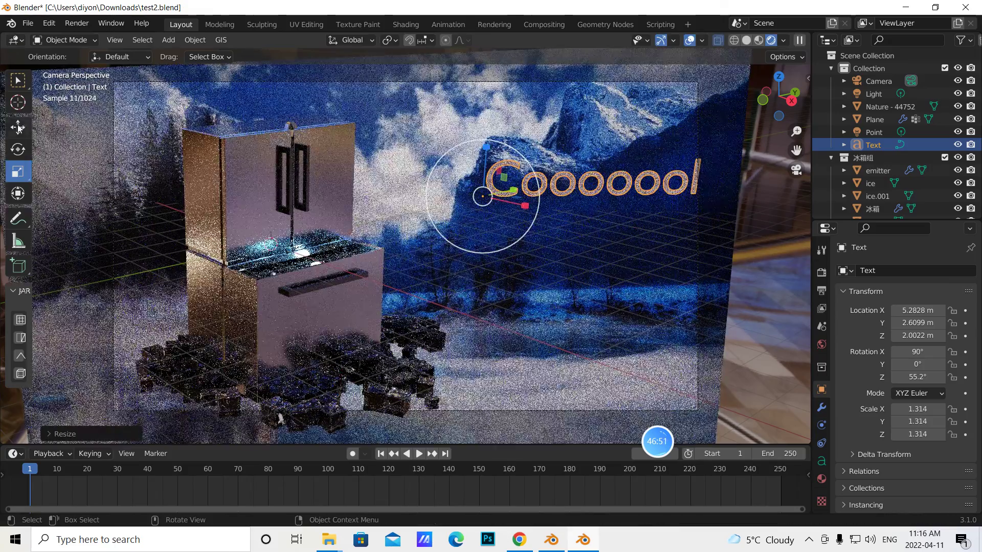
pyautogui.click(18, 127)
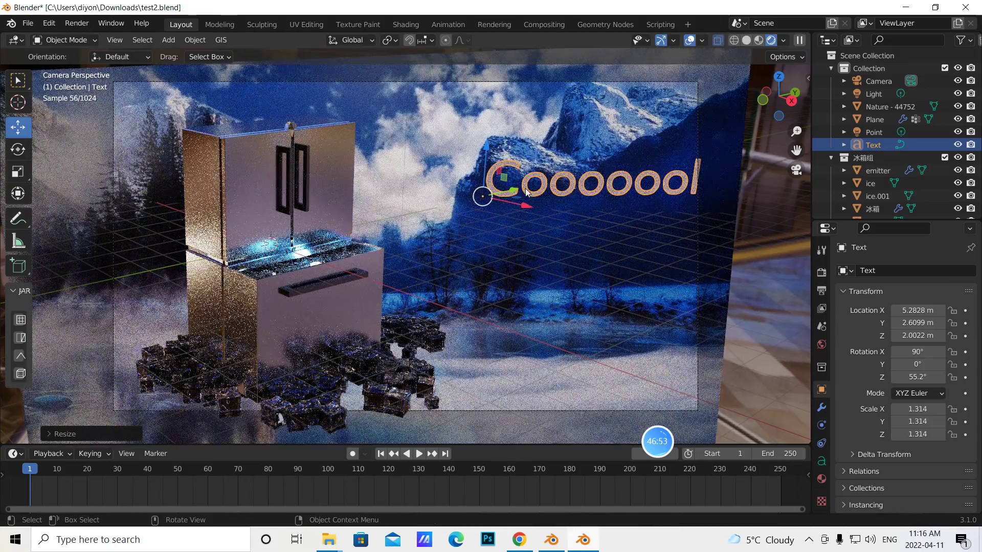
pyautogui.moveTo(483, 195); pyautogui.dragTo(434, 189)
pyautogui.moveTo(435, 137); pyautogui.dragTo(434, 123)
# - Give the text a new material with a white Emission surface at strength 2
pyautogui.click(821, 479)
pyautogui.click(886, 324)
pyautogui.click(911, 385)
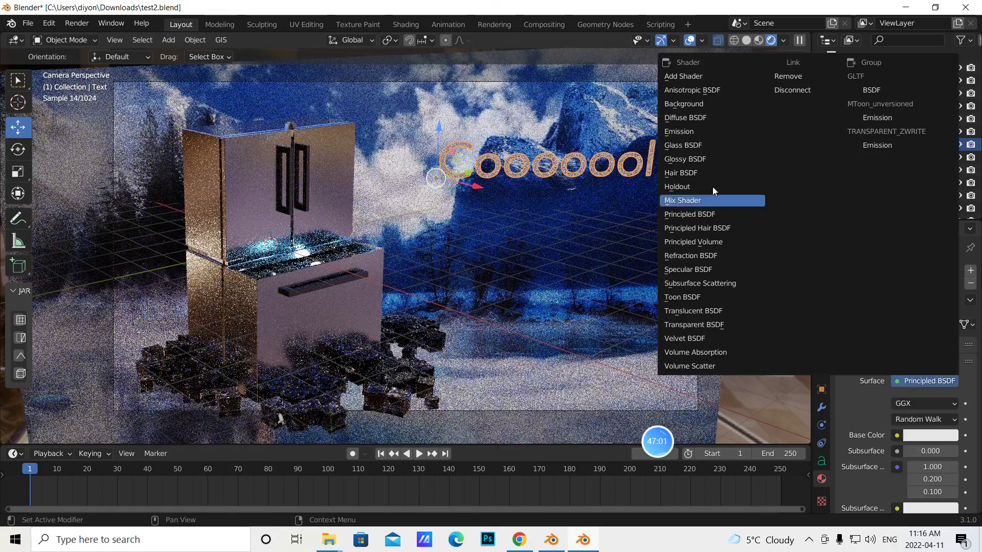
pyautogui.click(676, 132)
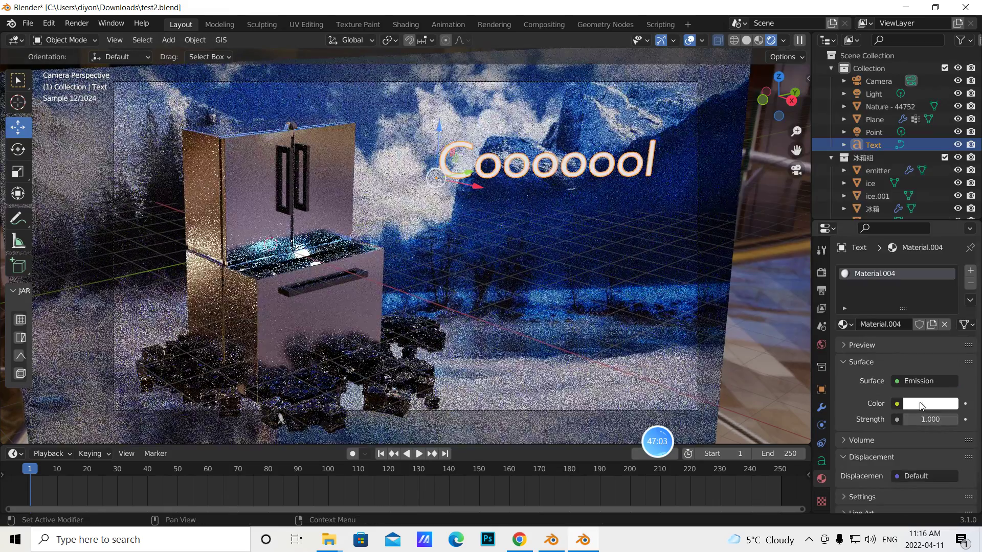
pyautogui.click(925, 420)
pyautogui.write('3')
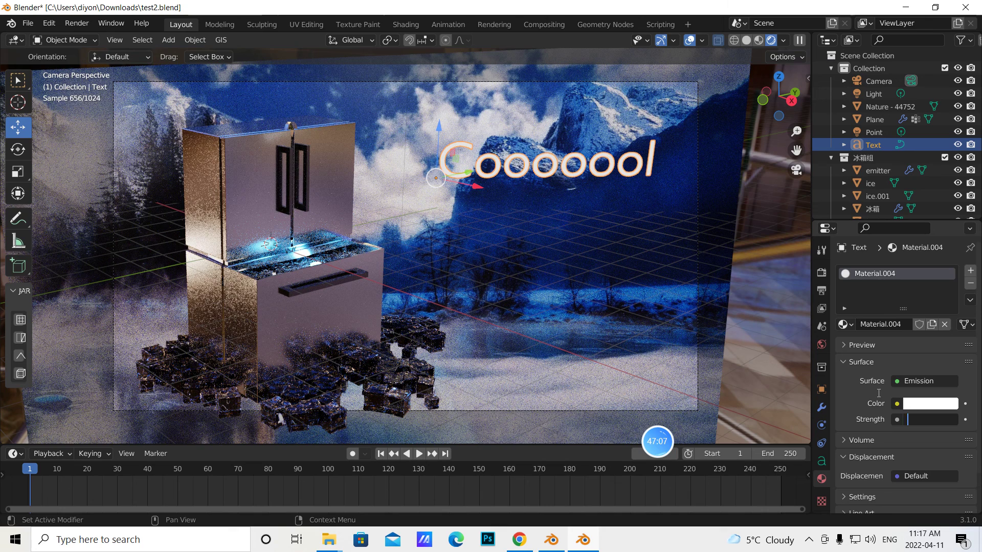
pyautogui.press('Return')
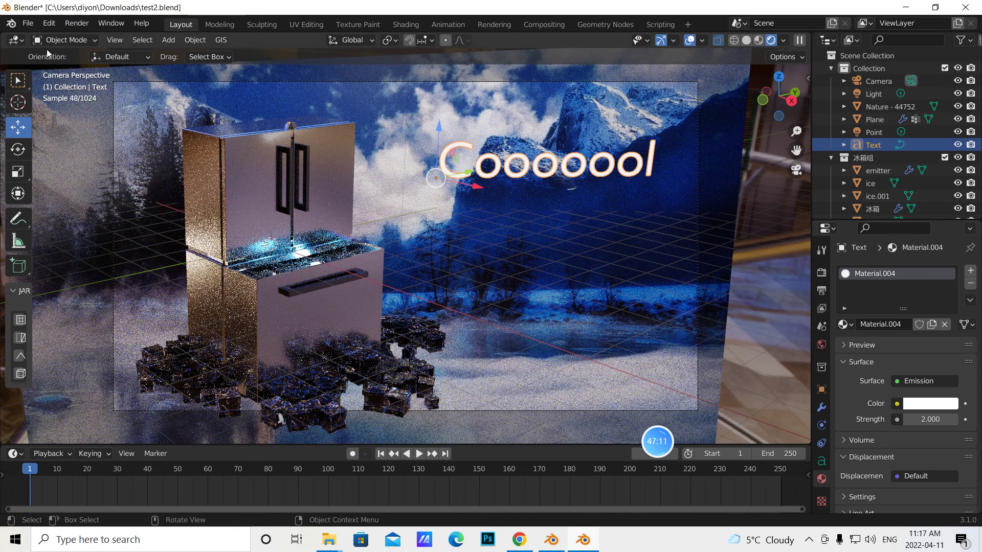
# - Save the blend file, start rendering the still image and minimize the render window
pyautogui.click(28, 23)
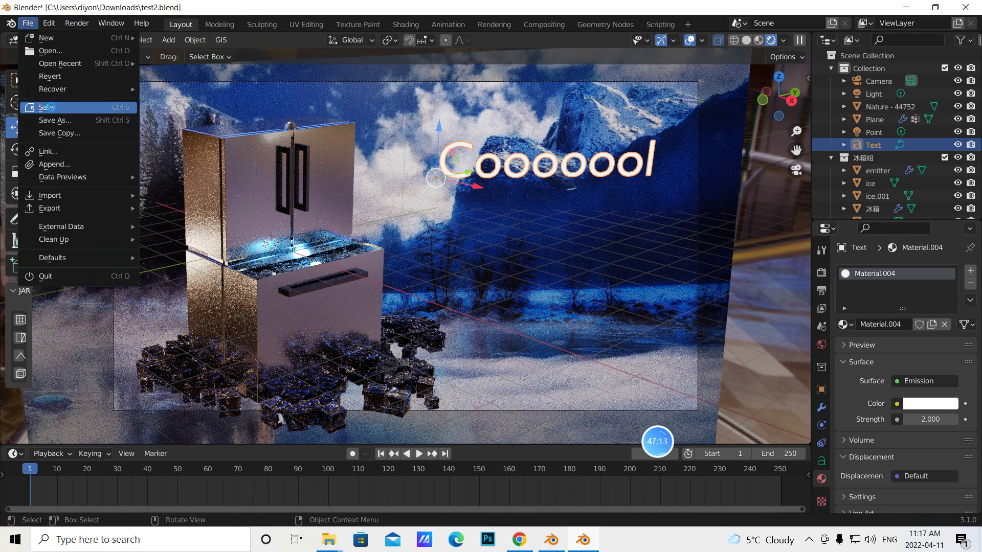
pyautogui.click(48, 108)
pyautogui.click(76, 23)
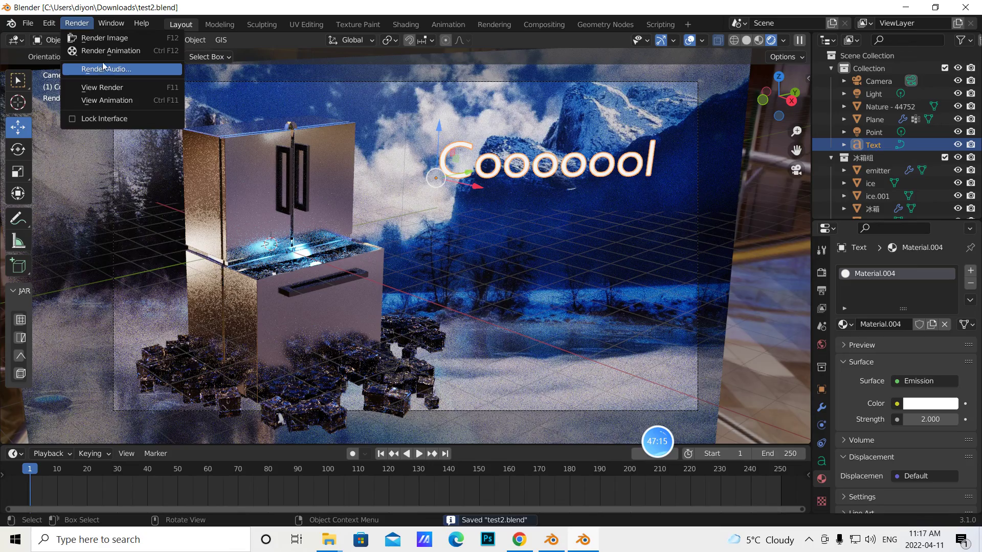
pyautogui.click(104, 37)
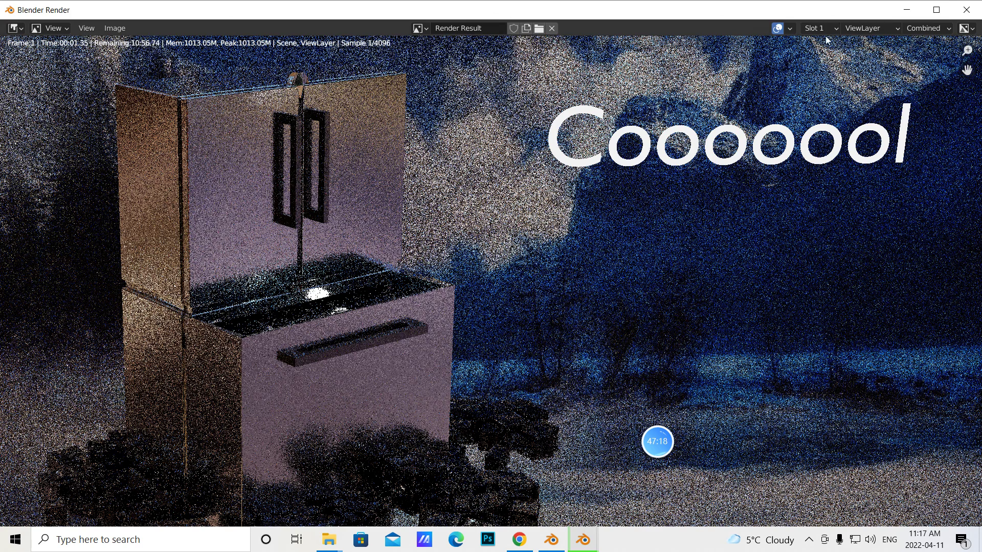
pyautogui.click(908, 9)
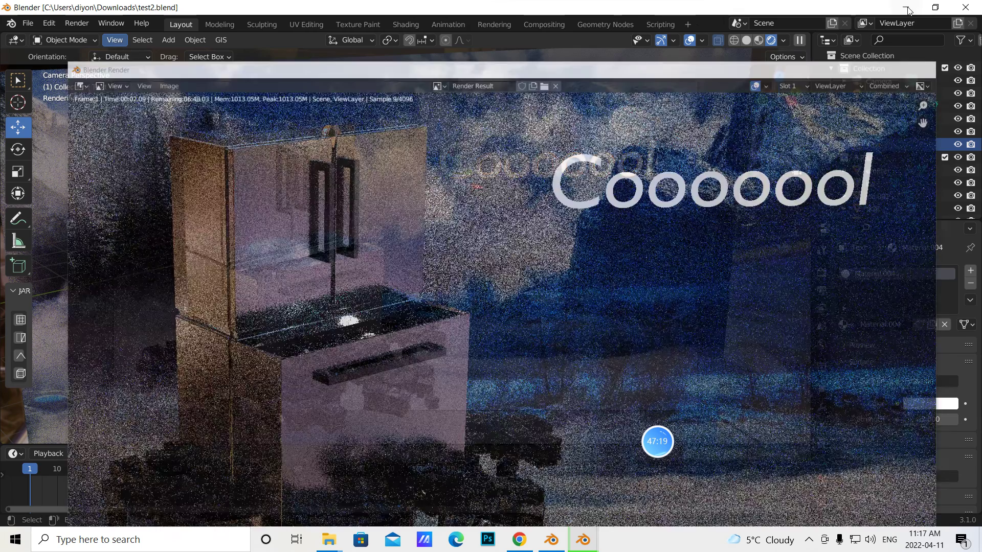
# - Enable nodes in the Compositing workspace, hide the sidebar and move the Composite node away from Render Layers to make room
pyautogui.click(538, 26)
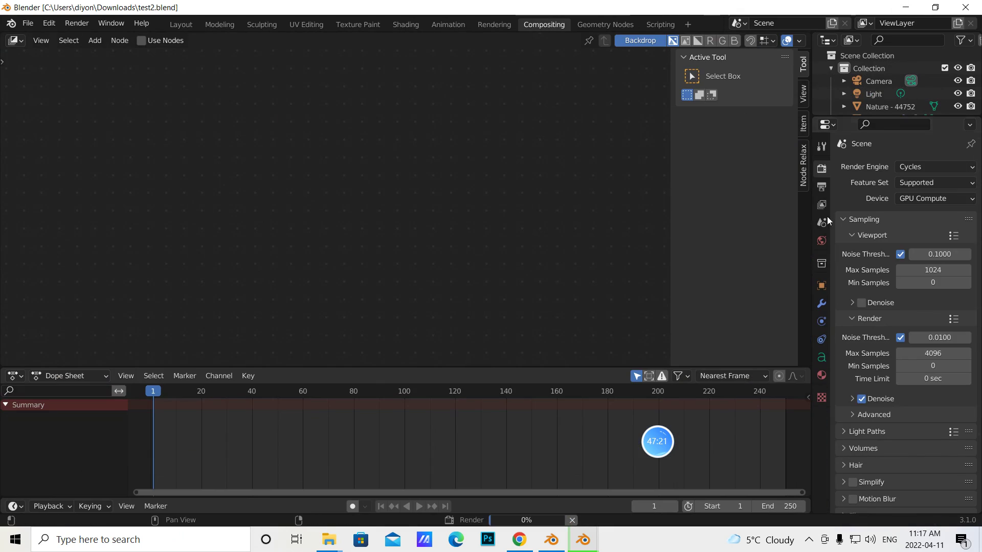
pyautogui.click(142, 41)
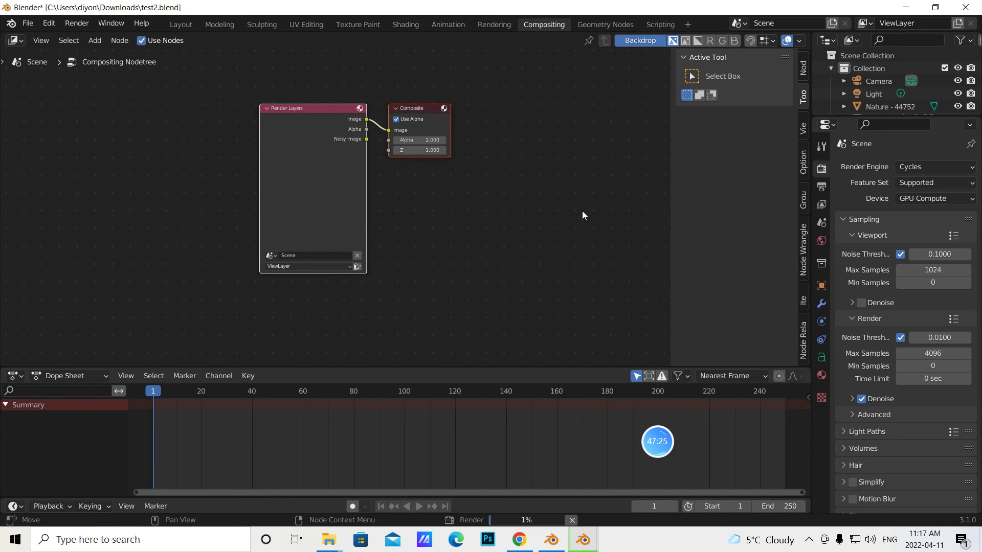
pyautogui.press('n')
pyautogui.click(490, 127)
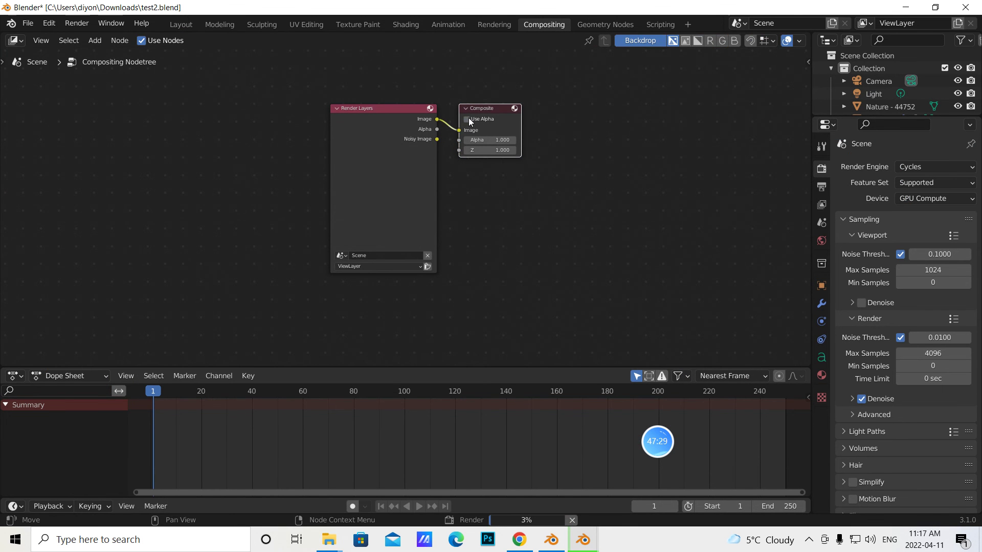
pyautogui.moveTo(490, 135); pyautogui.dragTo(712, 179)
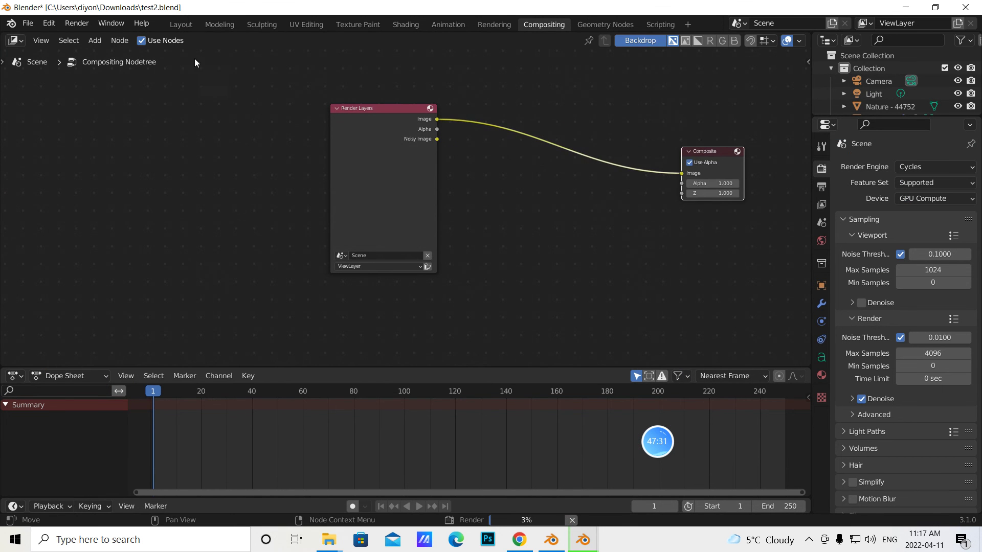
# - Add a Glare node into the link between the Render Layers and Composite nodes
pyautogui.click(99, 43)
pyautogui.click(107, 54)
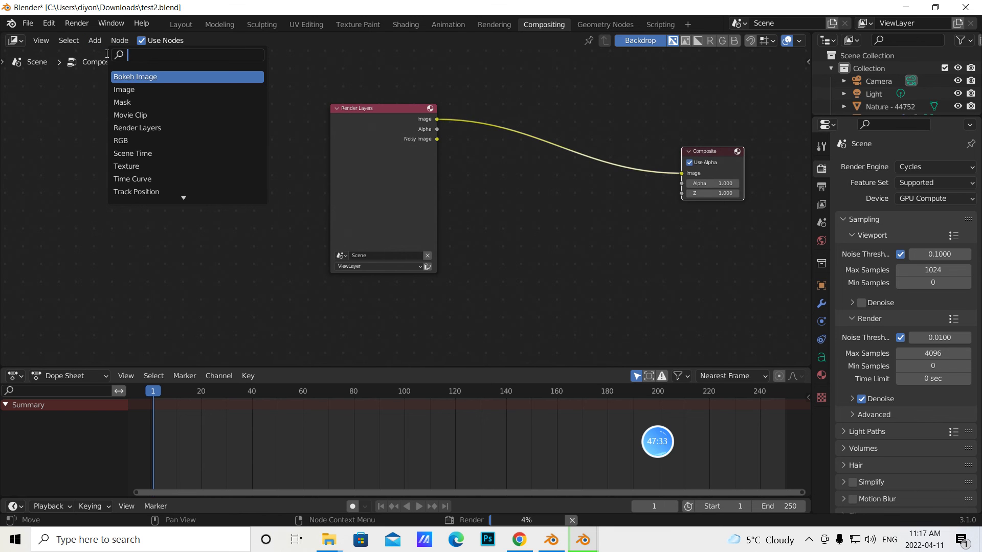
pyautogui.write('gla')
pyautogui.click(127, 80)
pyautogui.click(527, 174)
# - Add a Viewer node below Composite and connect the Glare image output to its image input
pyautogui.click(97, 41)
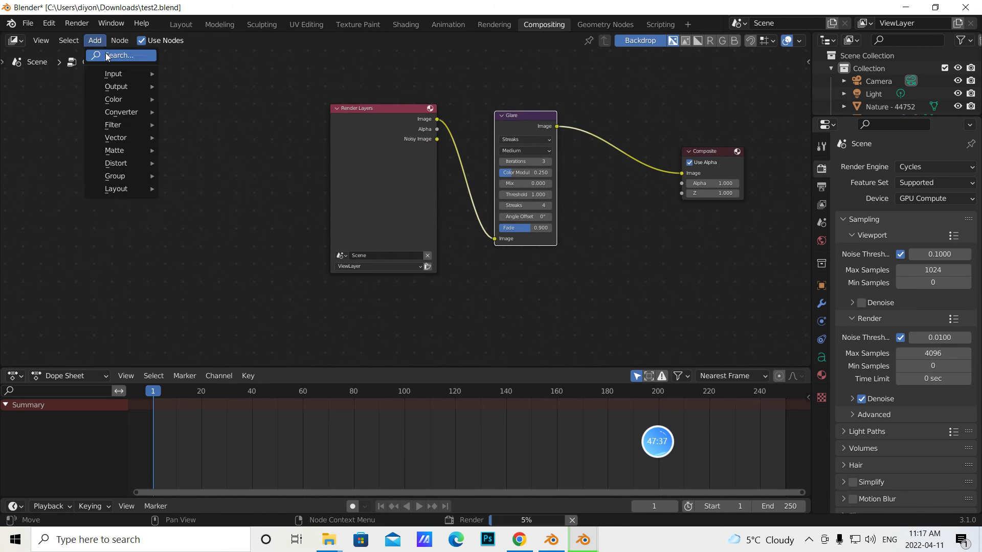
pyautogui.click(106, 53)
pyautogui.write('viewer')
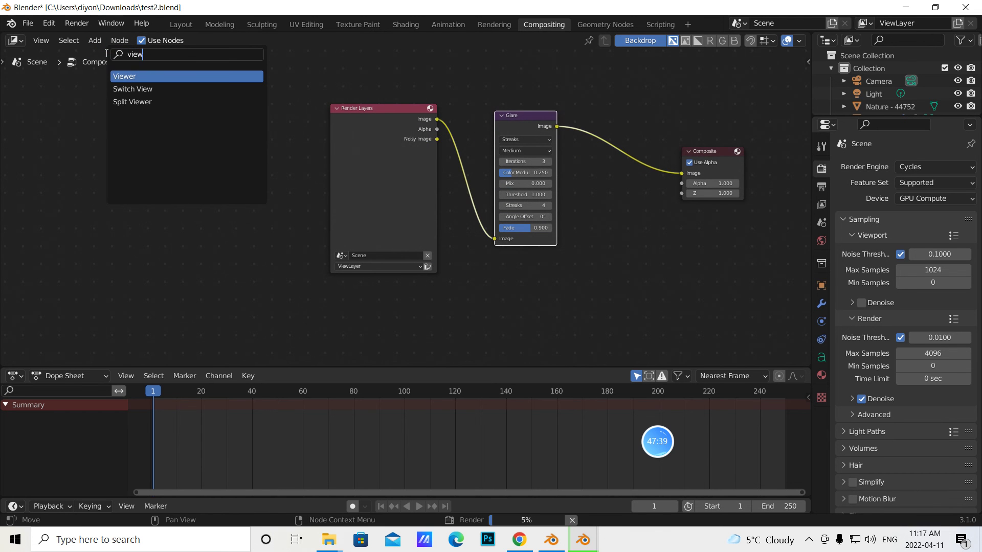
pyautogui.click(133, 81)
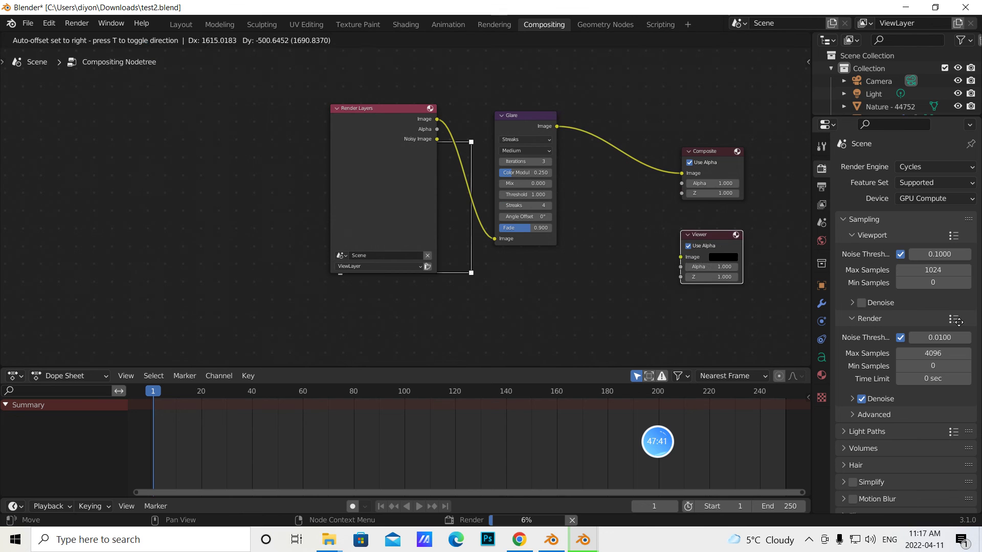
pyautogui.click(715, 250)
pyautogui.moveTo(556, 126); pyautogui.dragTo(684, 250)
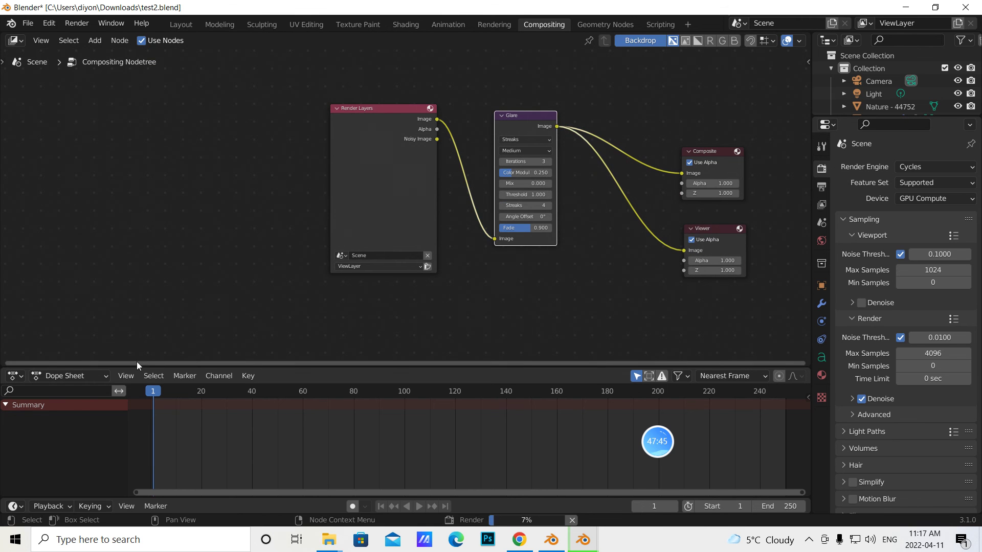
# - Change the Dope Sheet area to an Image Editor showing Render Result and enlarge it to fit the whole image
pyautogui.click(22, 378)
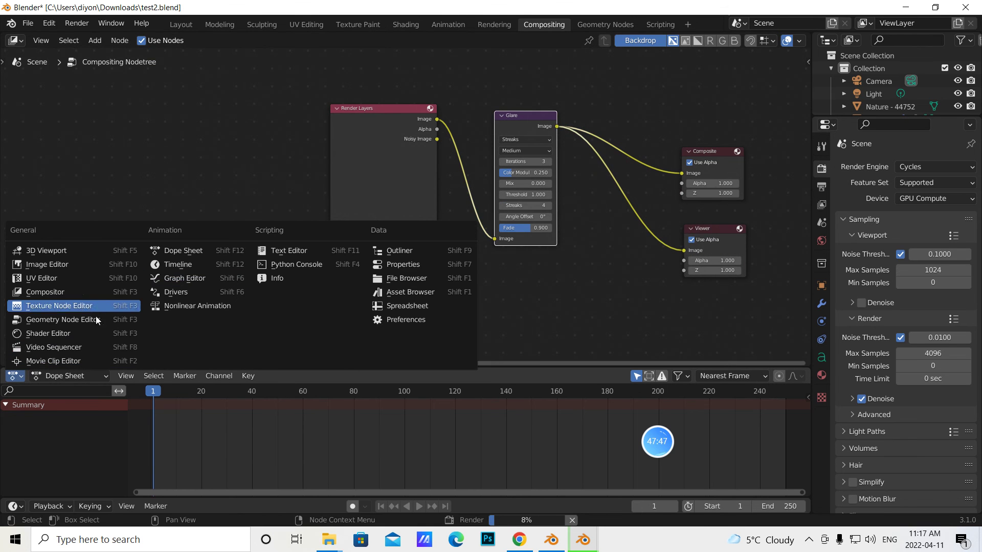
pyautogui.click(47, 265)
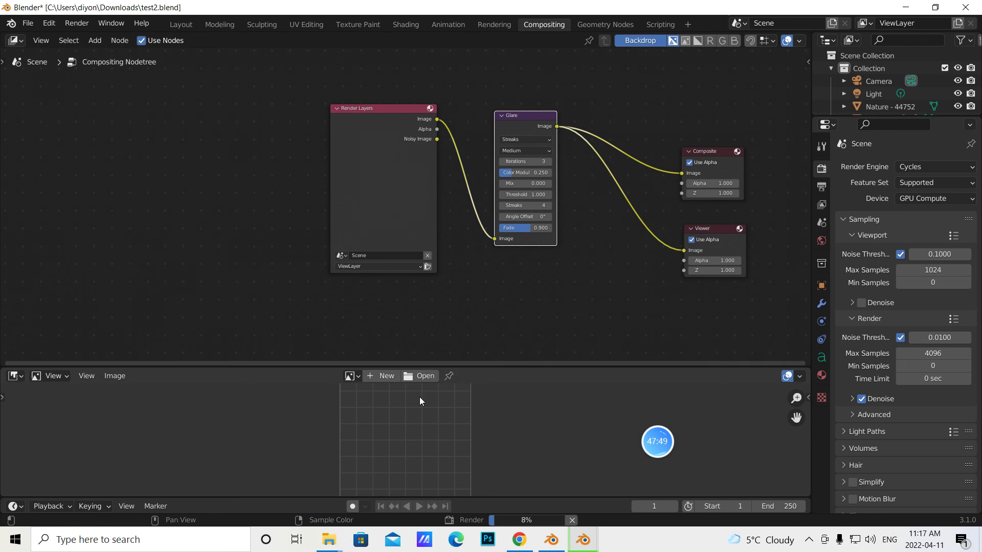
pyautogui.click(357, 376)
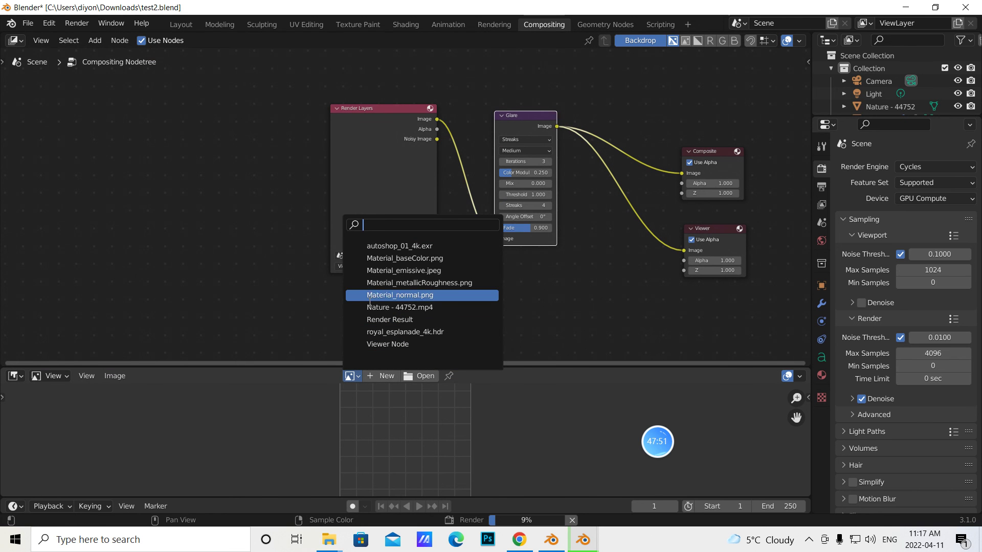
pyautogui.click(361, 319)
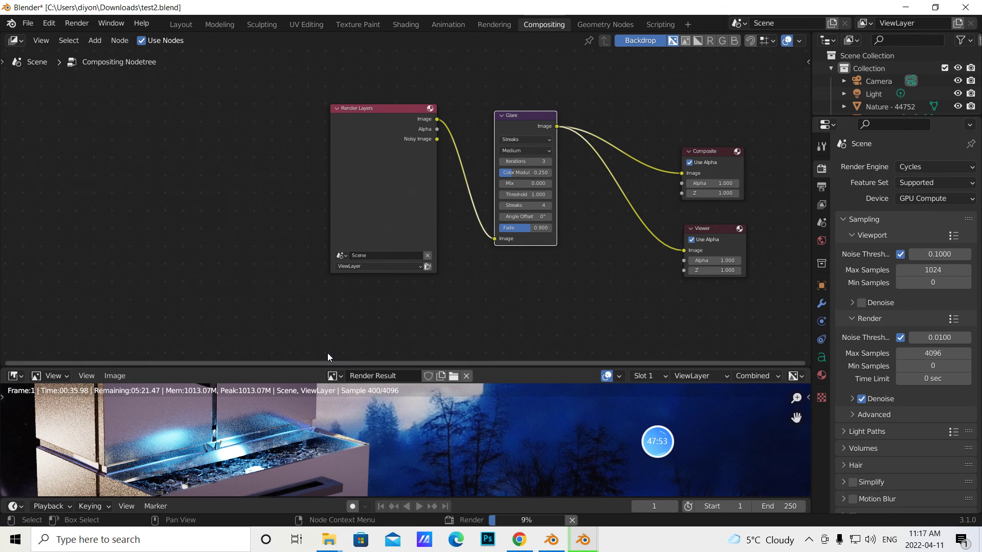
pyautogui.moveTo(322, 364); pyautogui.dragTo(325, 206)
pyautogui.scroll(-2, 445, 364)
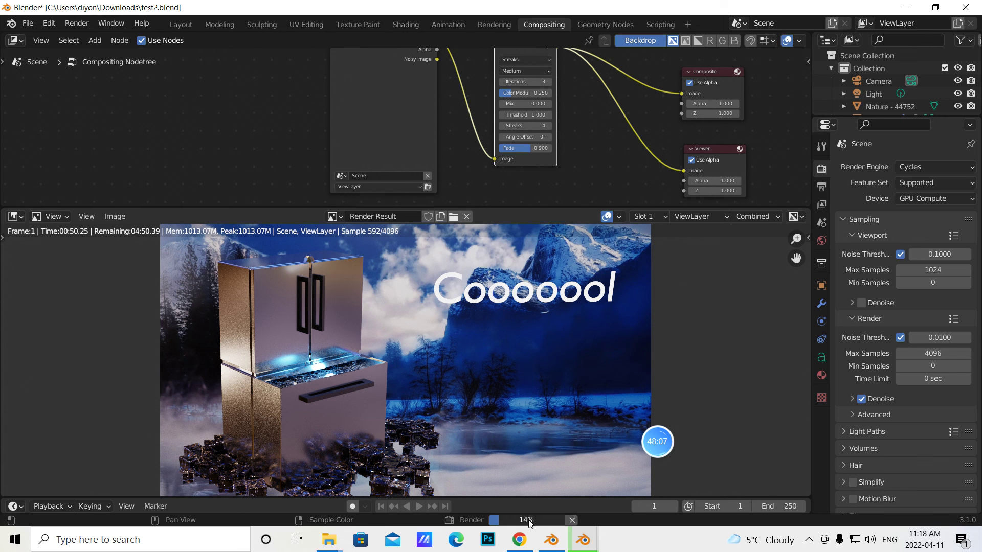
# - Switch to Chrome and play part of the Nature Wintry Fog video on Pixabay, then pause it
pyautogui.click(518, 538)
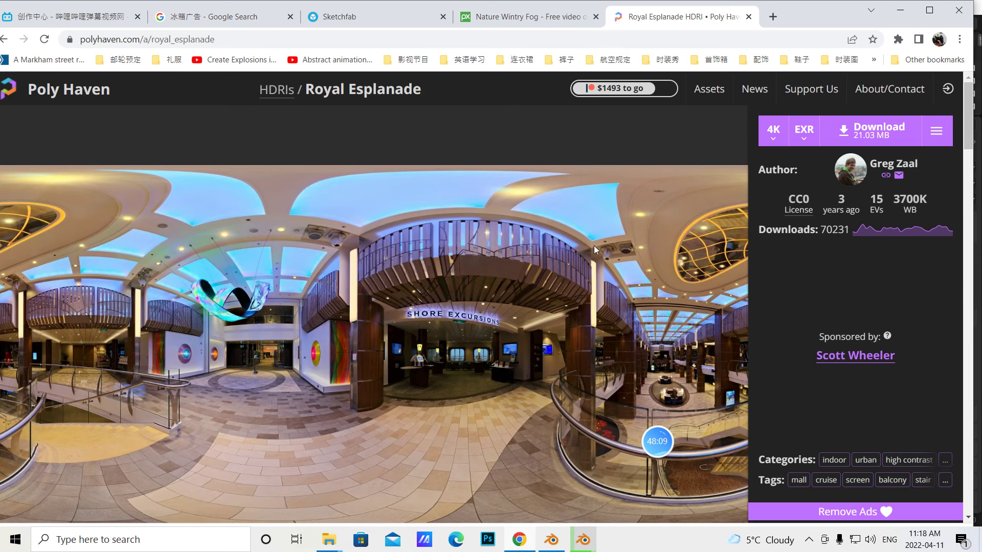
pyautogui.click(546, 19)
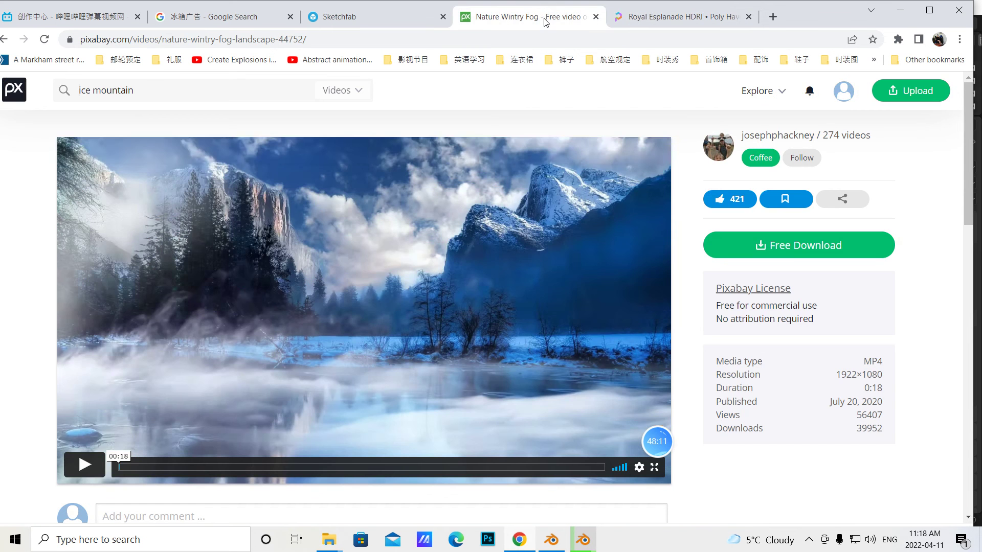
pyautogui.click(76, 469)
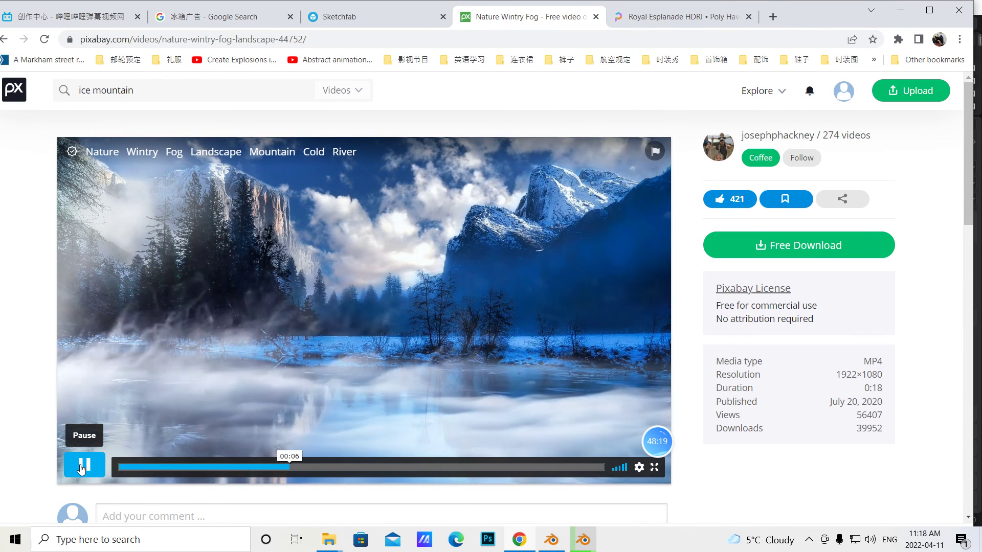
pyautogui.click(81, 468)
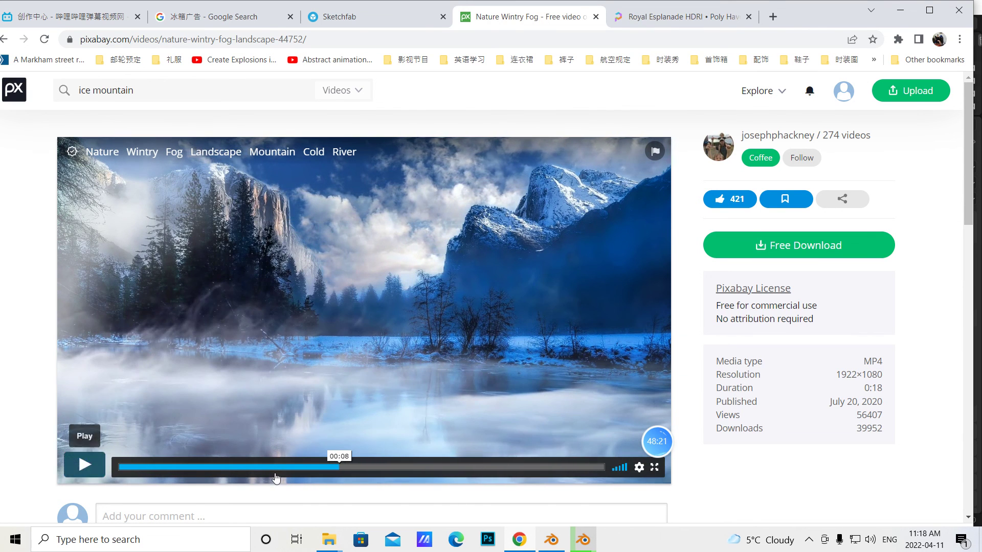
# - Switch to the Blender render window and examine the refrigerator image while it renders
pyautogui.click(582, 539)
pyautogui.click(625, 499)
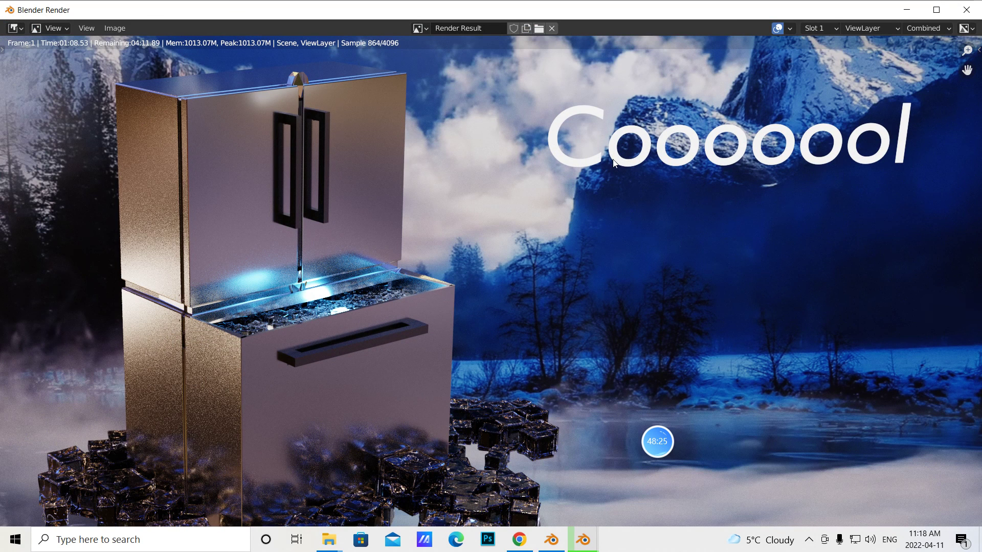
pyautogui.click(115, 28)
pyautogui.click(116, 26)
pyautogui.click(116, 29)
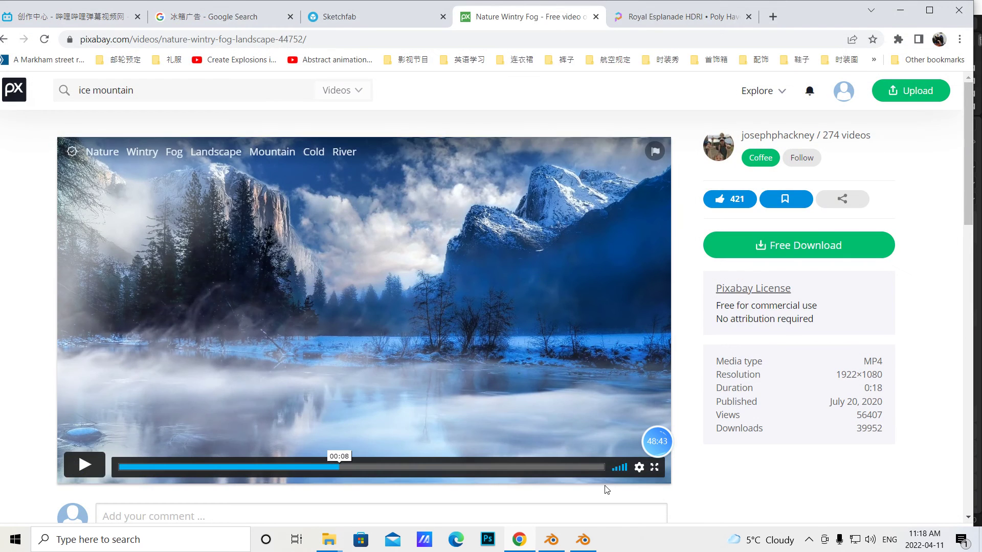
# - Return to the main Blender window and set the world background strength to 1.1
pyautogui.click(589, 543)
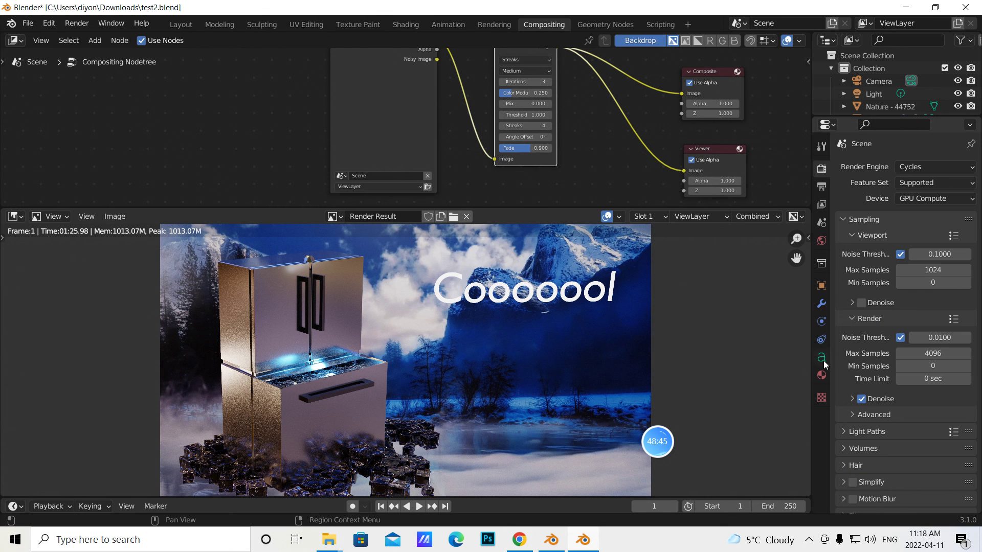
pyautogui.click(821, 240)
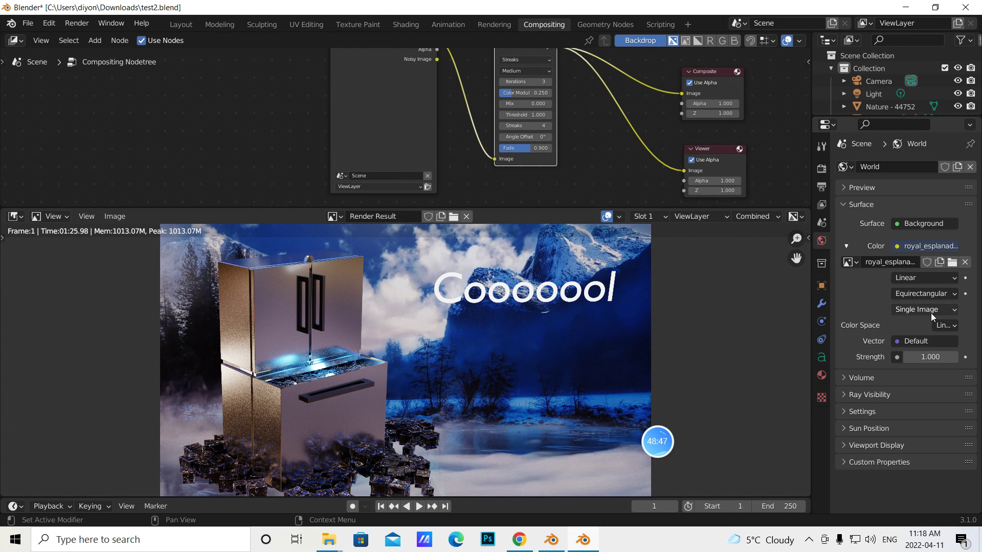
pyautogui.click(954, 357)
pyautogui.click(954, 358)
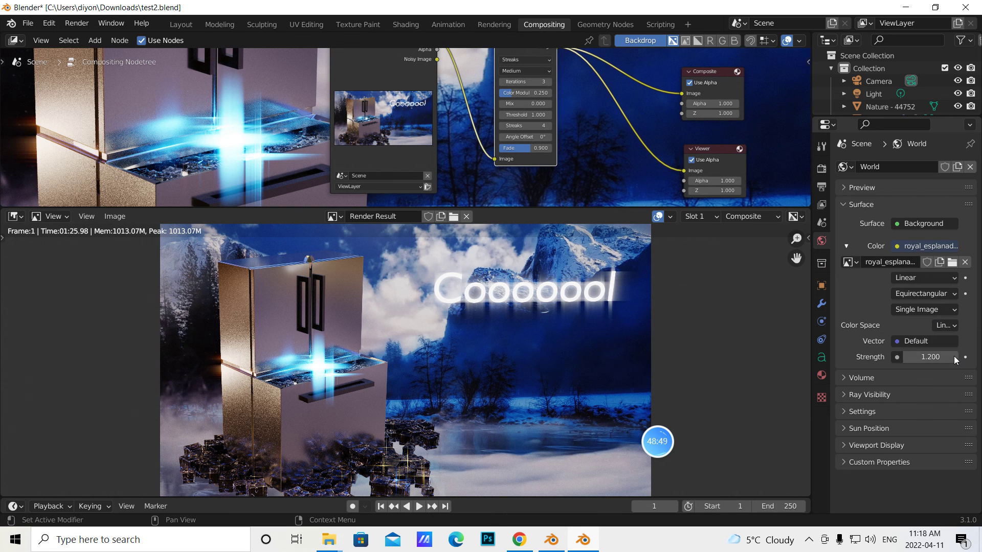
pyautogui.click(905, 357)
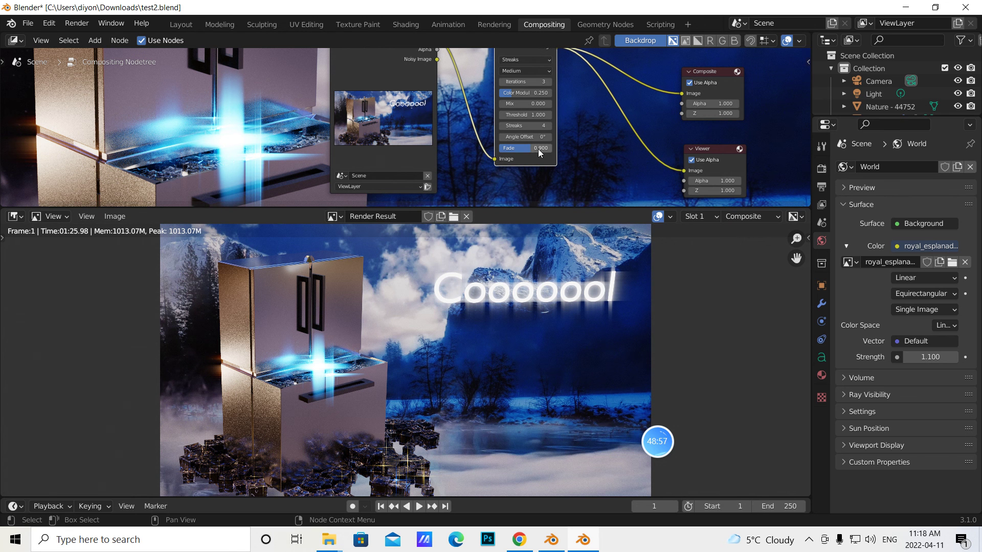
# - Set the Glare node's Fade to about 0.792 to shorten the streaks on the text and drawer
pyautogui.moveTo(540, 149); pyautogui.dragTo(505, 149)
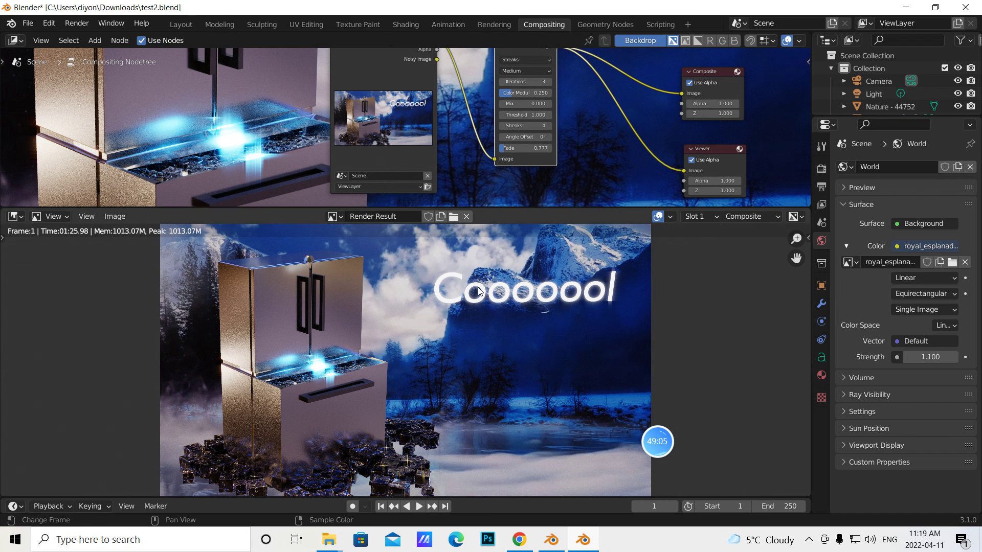
pyautogui.moveTo(509, 149); pyautogui.dragTo(511, 149)
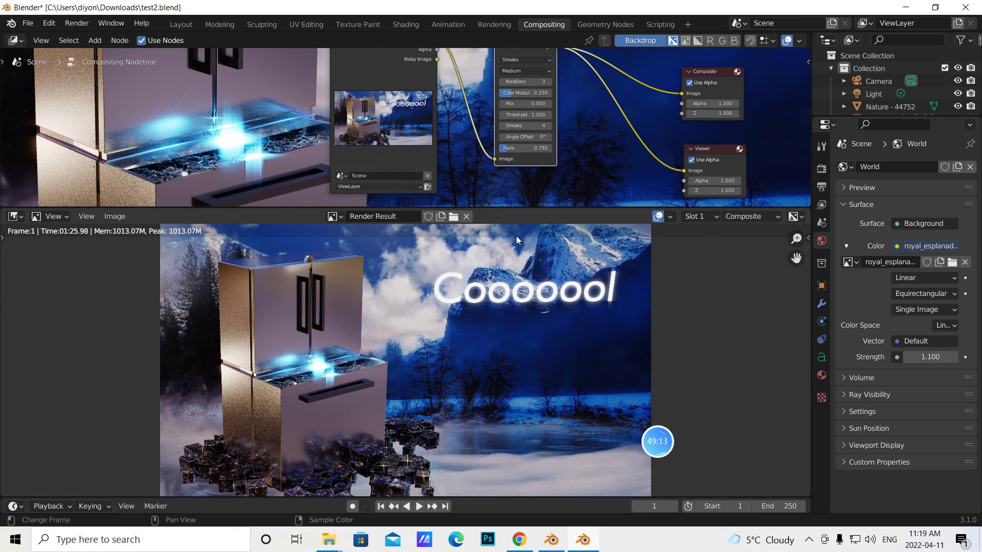
# - Try rendering the still image again from the Layout workspace, and close the render window
pyautogui.click(180, 24)
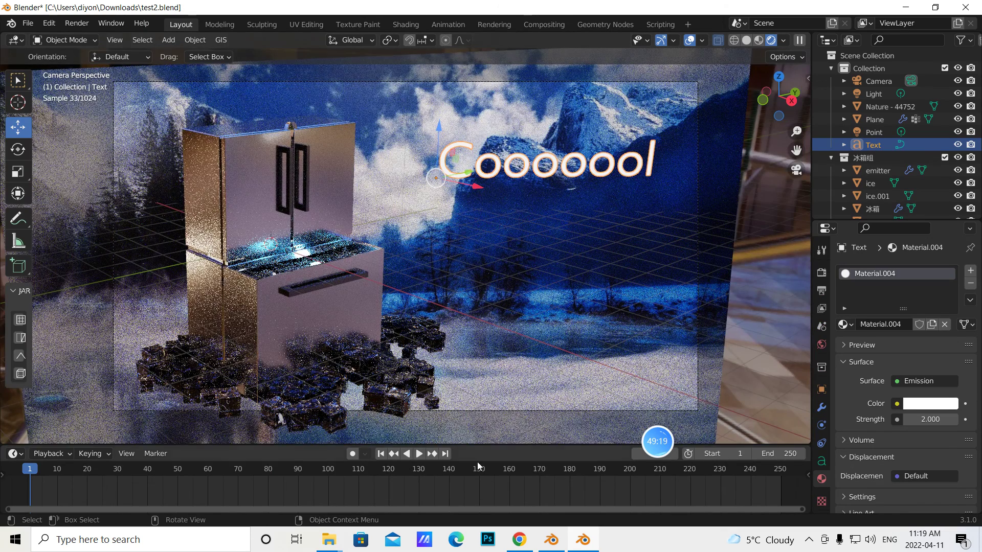
pyautogui.click(77, 23)
pyautogui.click(98, 39)
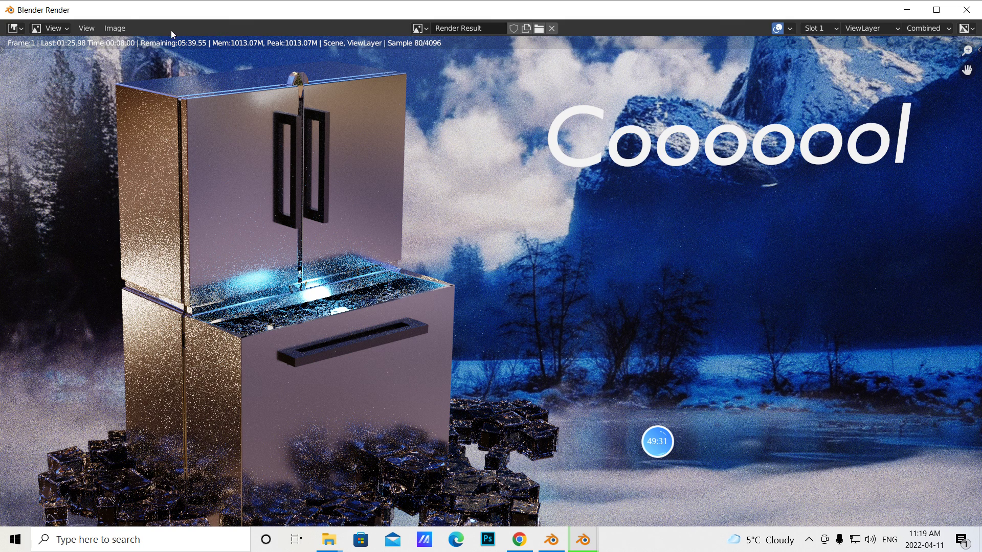
pyautogui.click(966, 9)
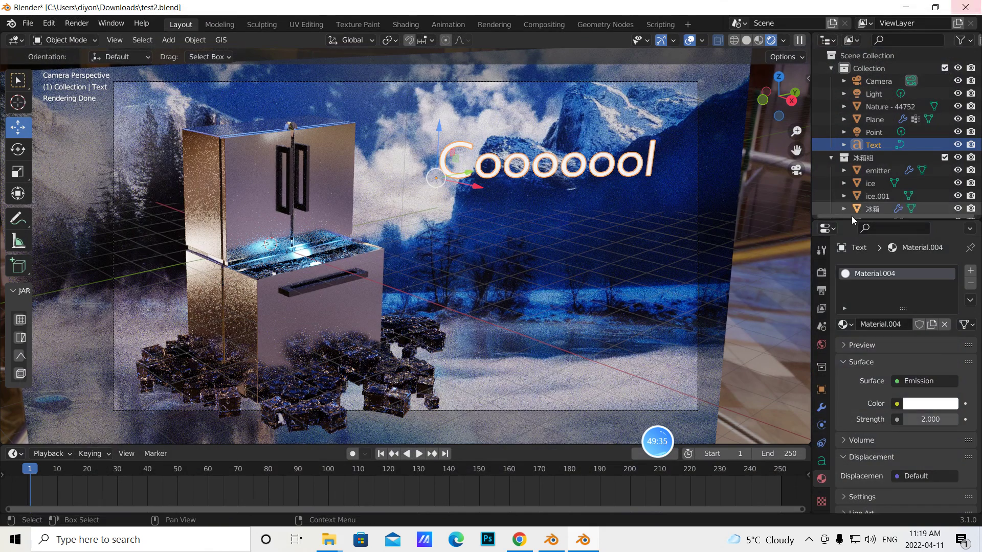
# - Set the Cycles viewport maximum samples to 1 in the render properties
pyautogui.click(821, 275)
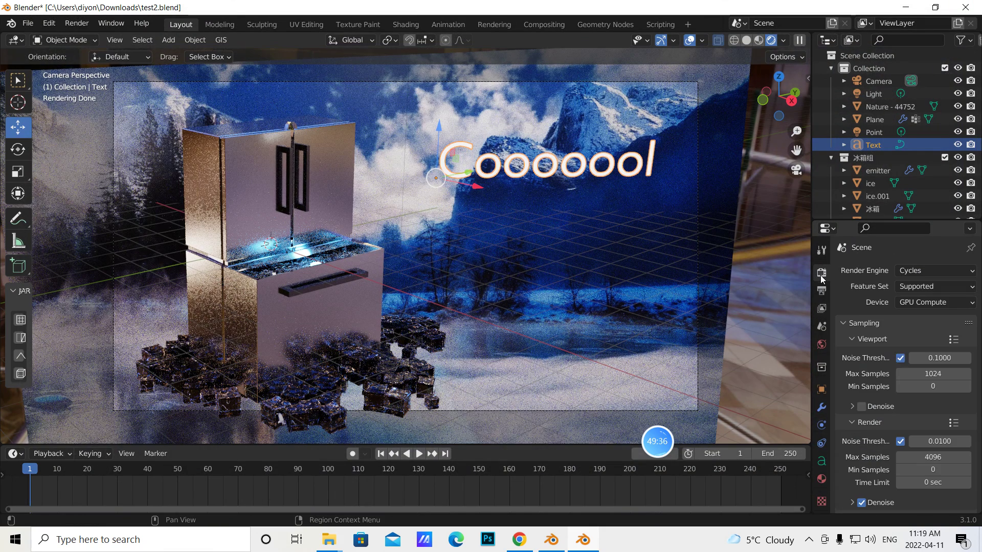
pyautogui.click(933, 375)
pyautogui.press('BackSpace')
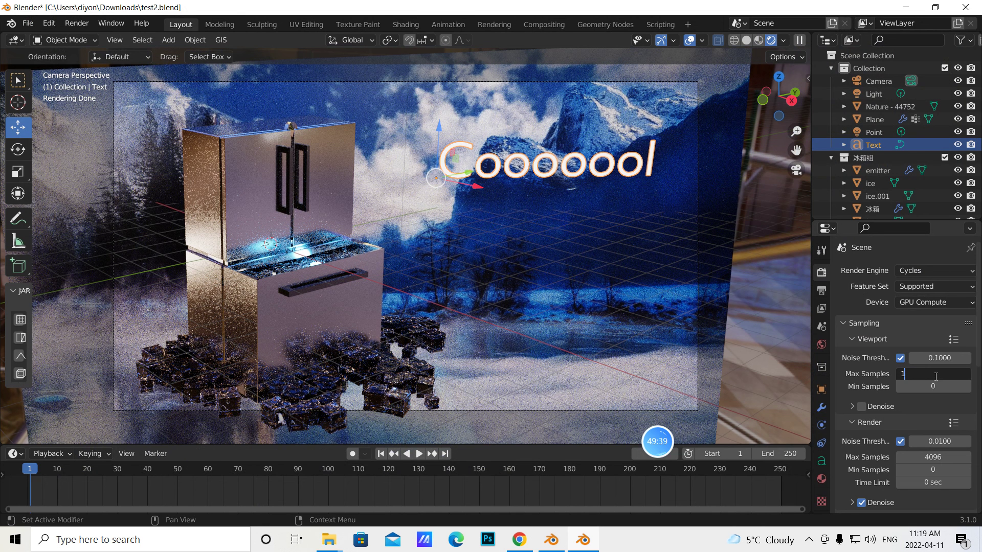
pyautogui.press('Return')
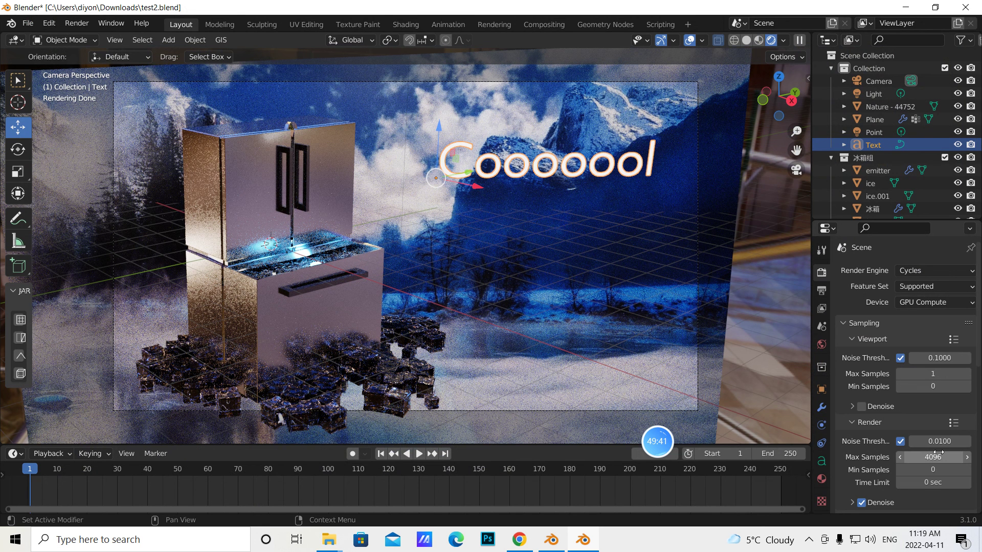
# - Set the final render's maximum samples to 128 and its noise threshold to 0.5
pyautogui.click(931, 456)
pyautogui.press('BackSpace')
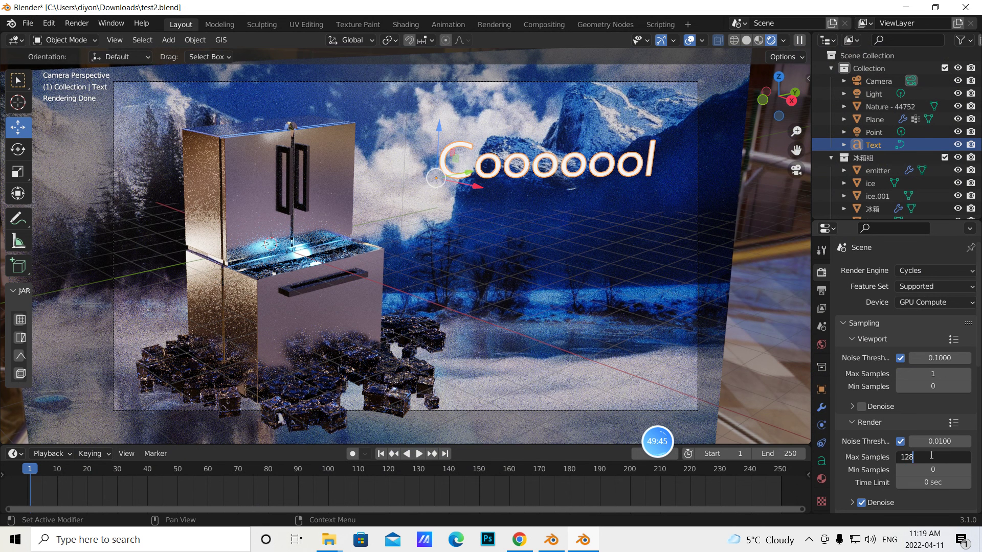
pyautogui.press('Return')
pyautogui.click(938, 441)
pyautogui.press('BackSpace')
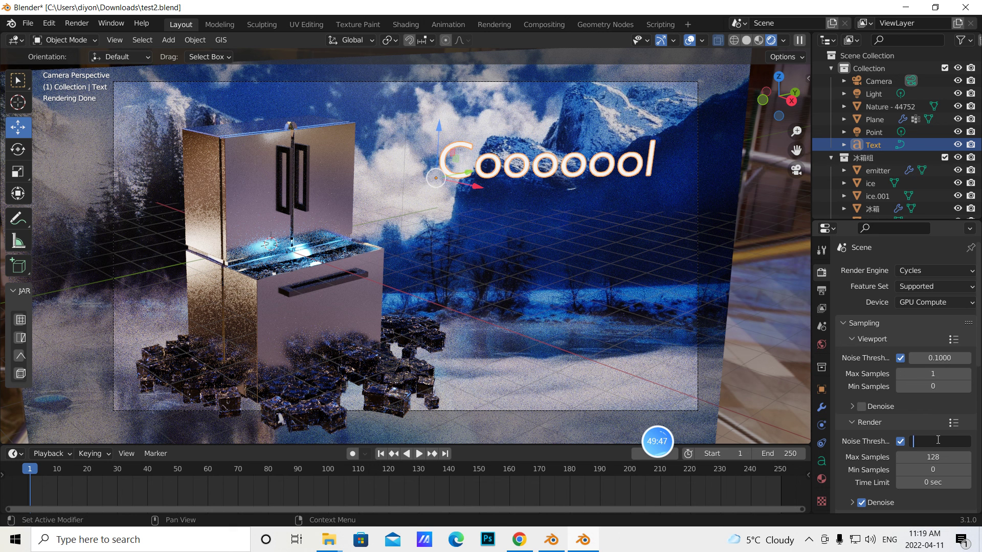
pyautogui.write('0.5')
pyautogui.press('Return')
# - Save the blend file, render the still image at frame 1, and close the render window
pyautogui.click(27, 24)
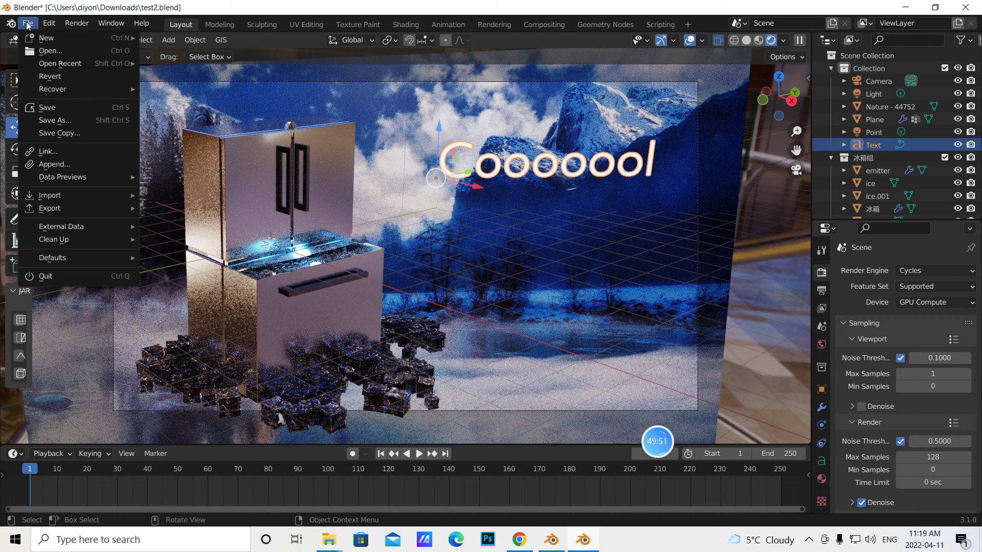
pyautogui.click(57, 106)
pyautogui.click(69, 25)
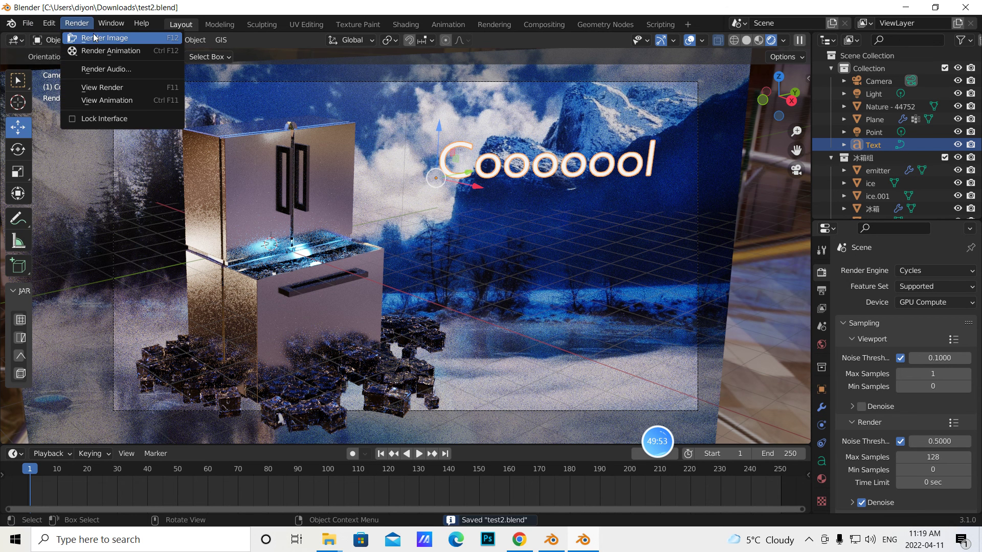
pyautogui.click(100, 40)
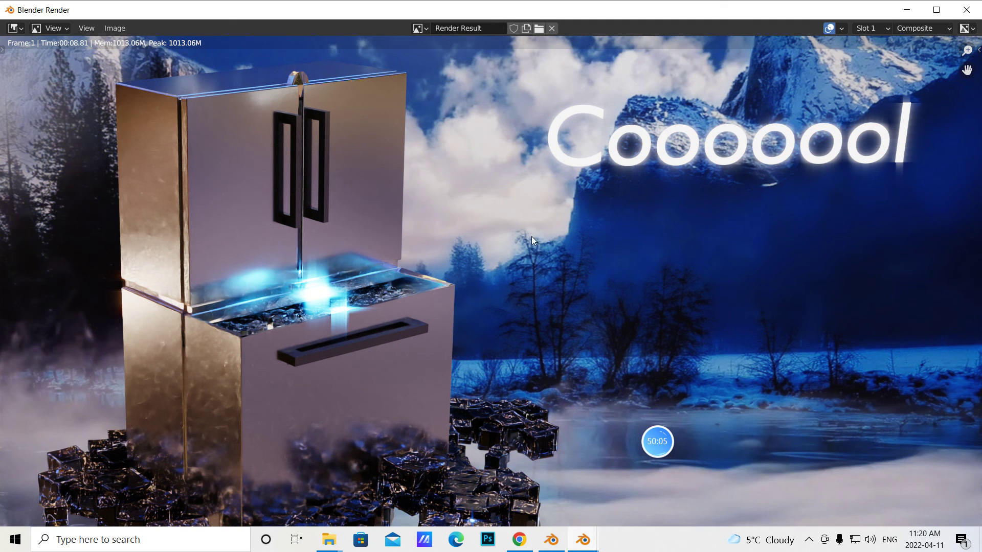
pyautogui.click(966, 9)
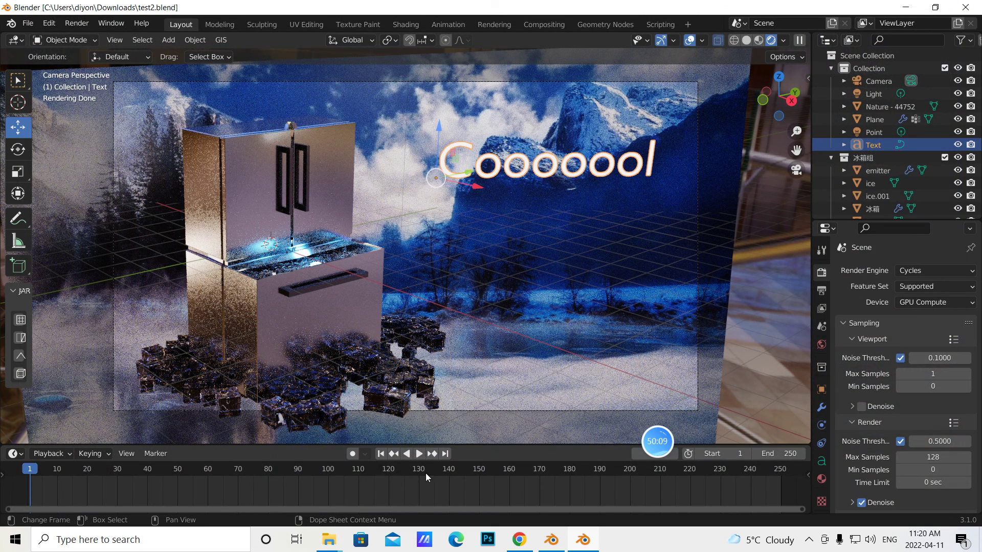
# - Render a test still image at frame 70 and close the render window
pyautogui.click(240, 470)
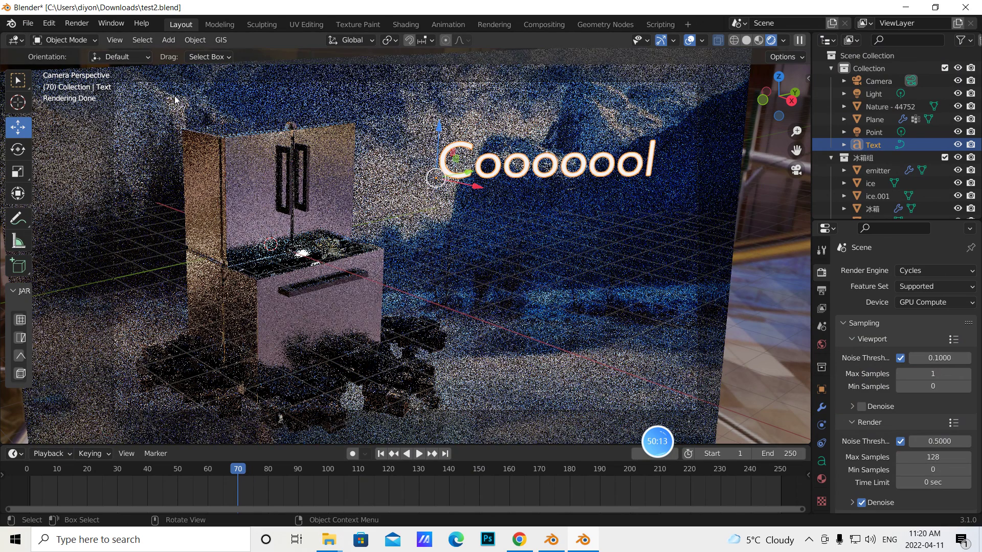
pyautogui.click(69, 23)
pyautogui.click(92, 39)
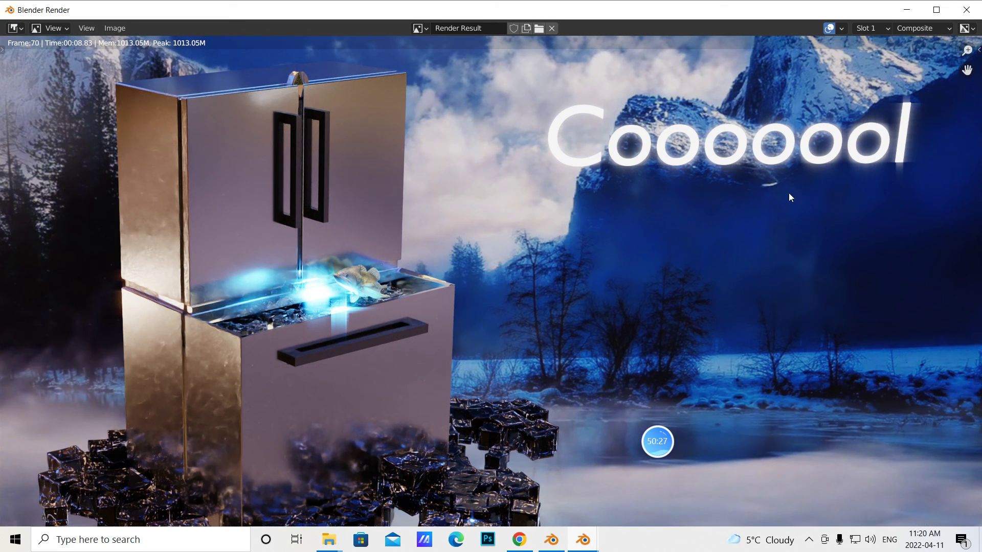
pyautogui.click(966, 11)
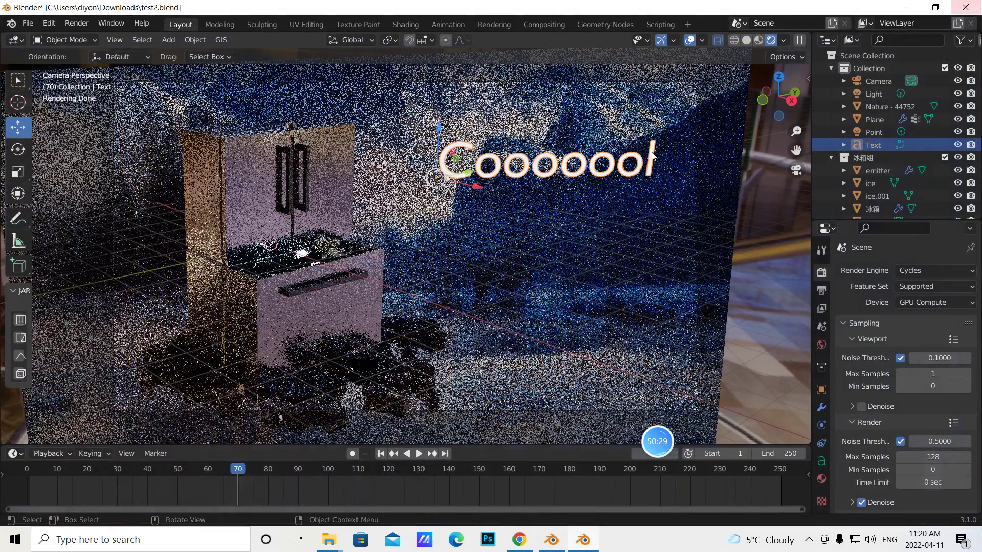
# - Browse for the render output location to the 广告 folder inside video\masterial-video集18 under Documents\masterial\masterial
pyautogui.click(821, 290)
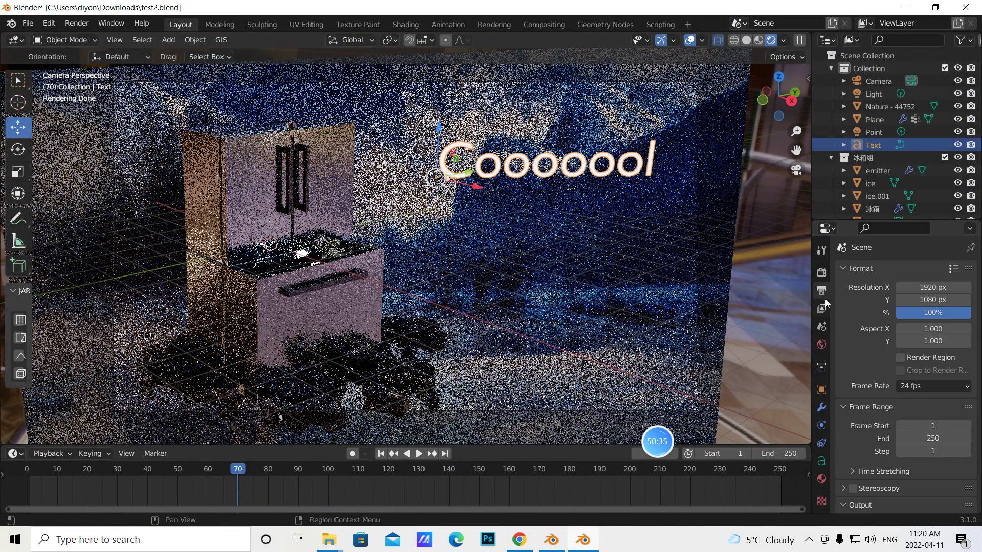
pyautogui.scroll(-6, 894, 404)
pyautogui.click(964, 351)
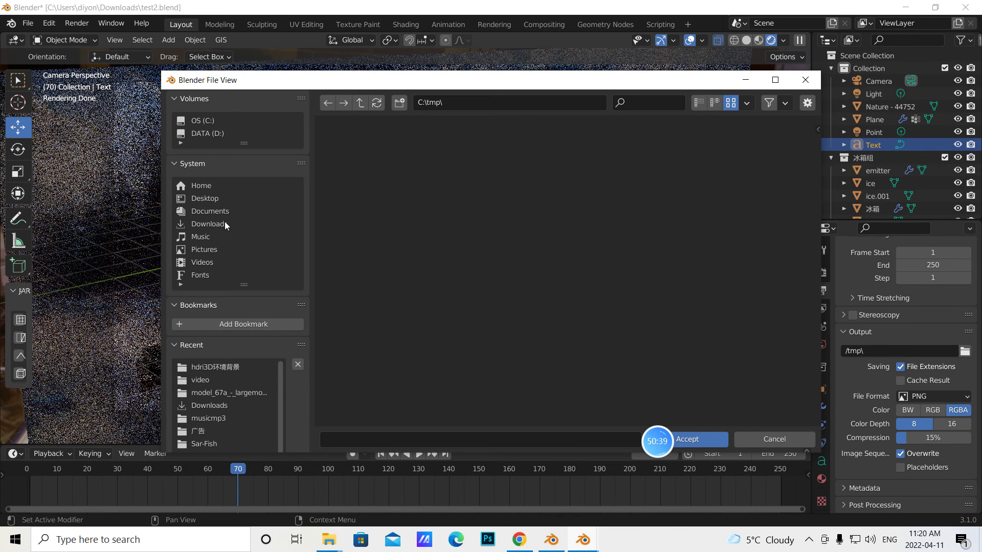
pyautogui.click(210, 211)
pyautogui.click(425, 279)
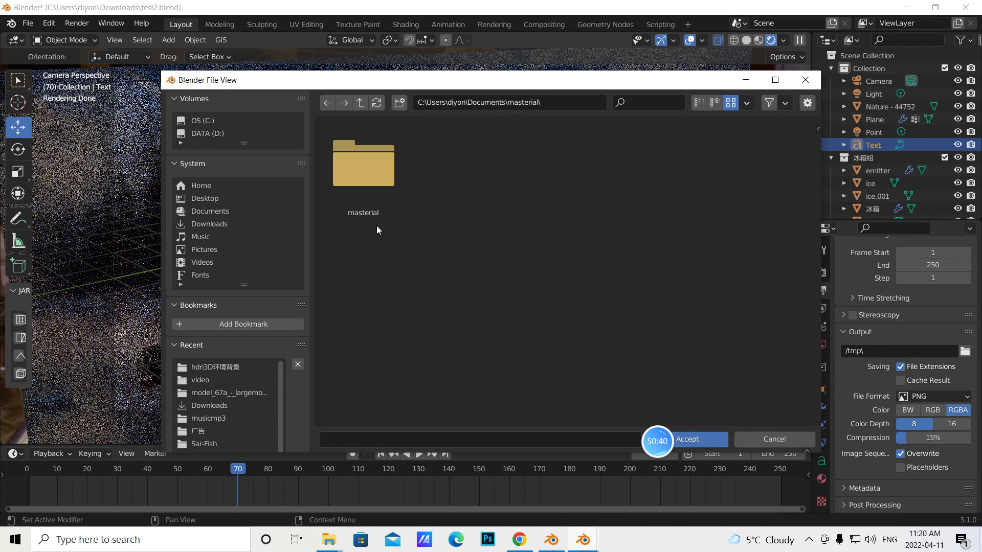
pyautogui.doubleClick(354, 192)
pyautogui.scroll(-5, 445, 337)
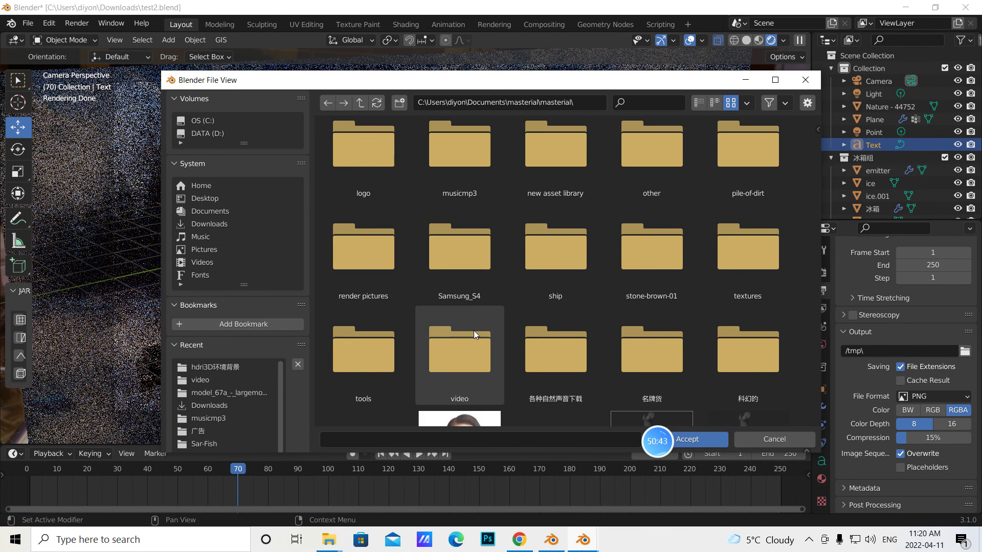
pyautogui.doubleClick(464, 349)
pyautogui.doubleClick(370, 167)
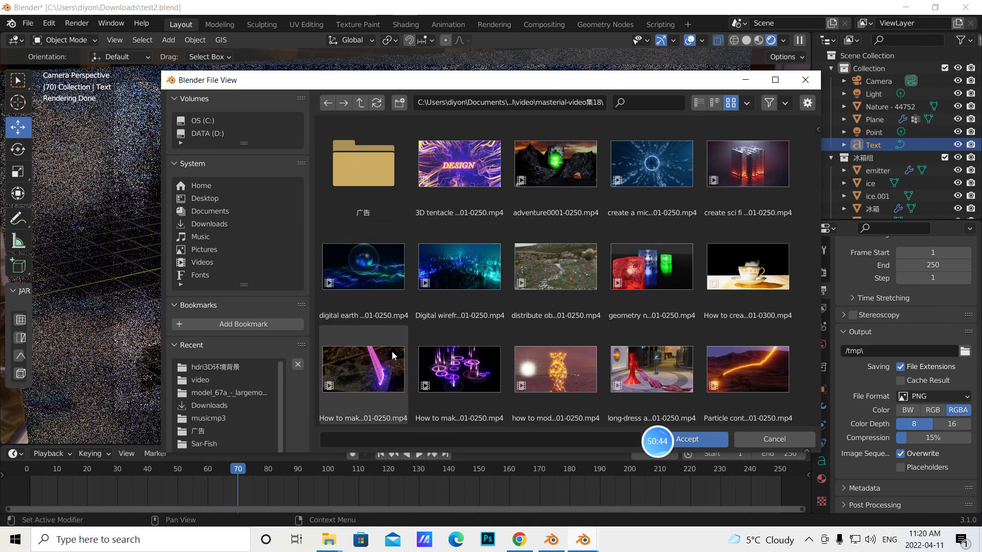
pyautogui.doubleClick(370, 184)
# - Name the render output file "refridge" and accept the output path
pyautogui.click(329, 440)
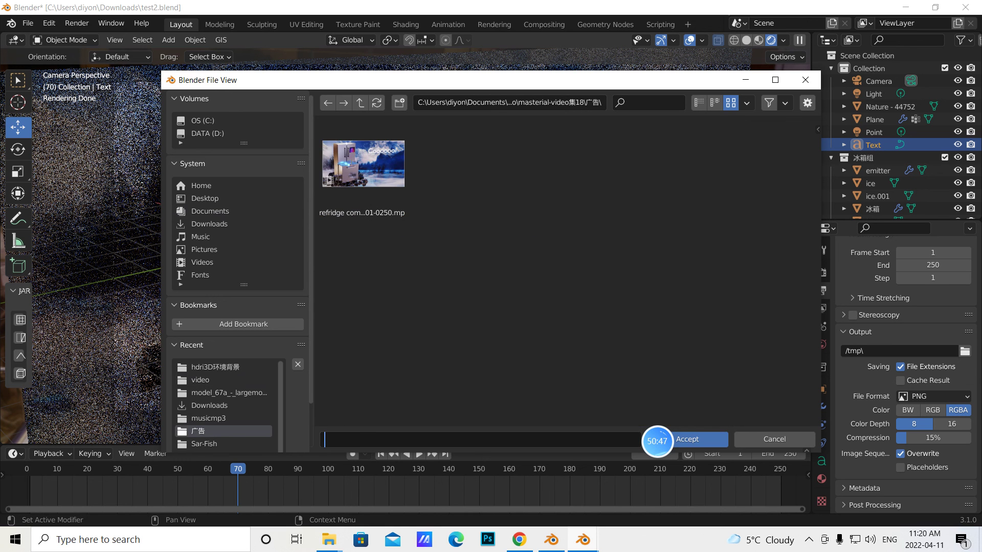
pyautogui.write('refri')
pyautogui.write('dhge')
pyautogui.press('BackSpace')
pyautogui.press('BackSpace')
pyautogui.press('BackSpace')
pyautogui.write('dge')
pyautogui.click(707, 438)
# - Set the output file format to FFmpeg Video
pyautogui.click(965, 397)
pyautogui.click(964, 397)
pyautogui.click(915, 396)
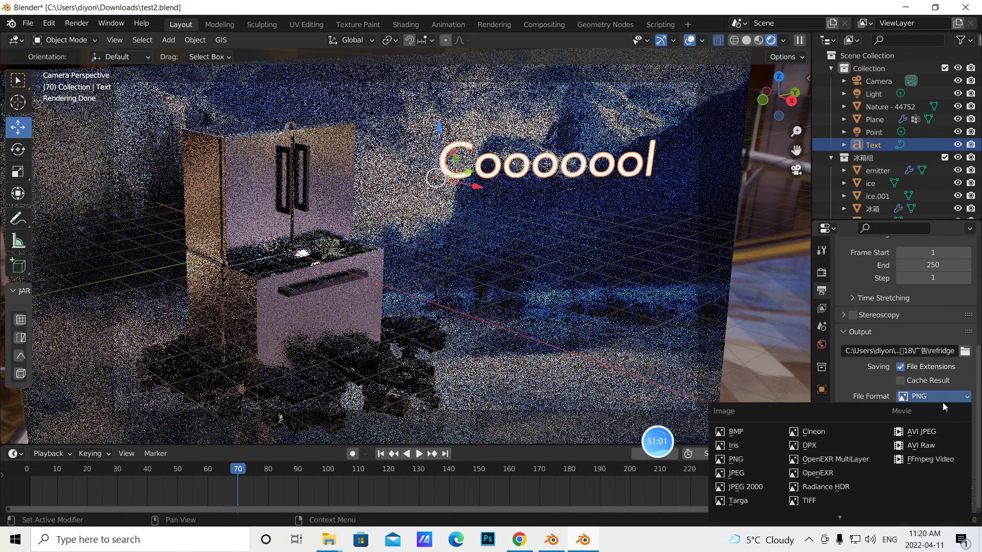
pyautogui.click(910, 460)
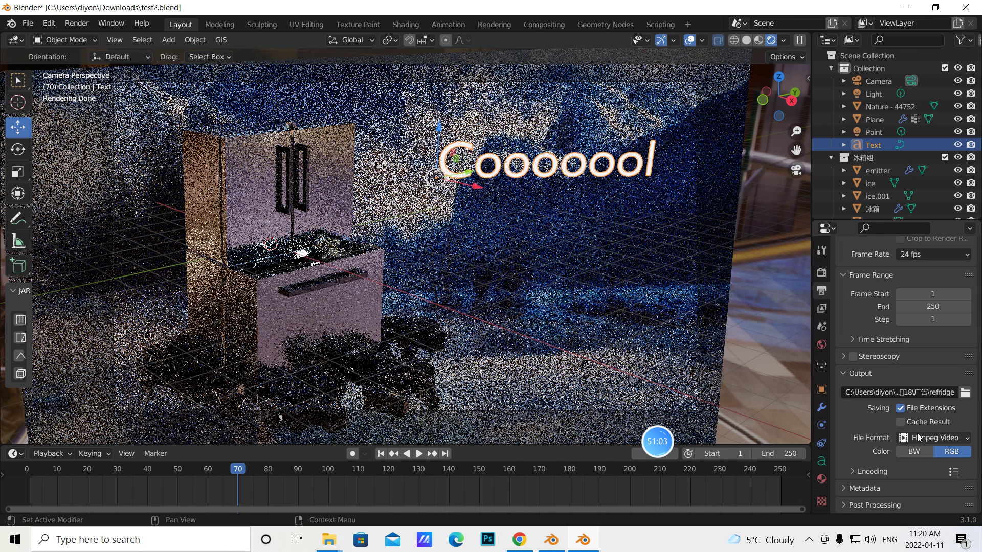
# - Set the video encoding container to MPEG-4 and the audio codec to MP3
pyautogui.click(869, 471)
pyautogui.scroll(-4, 921, 457)
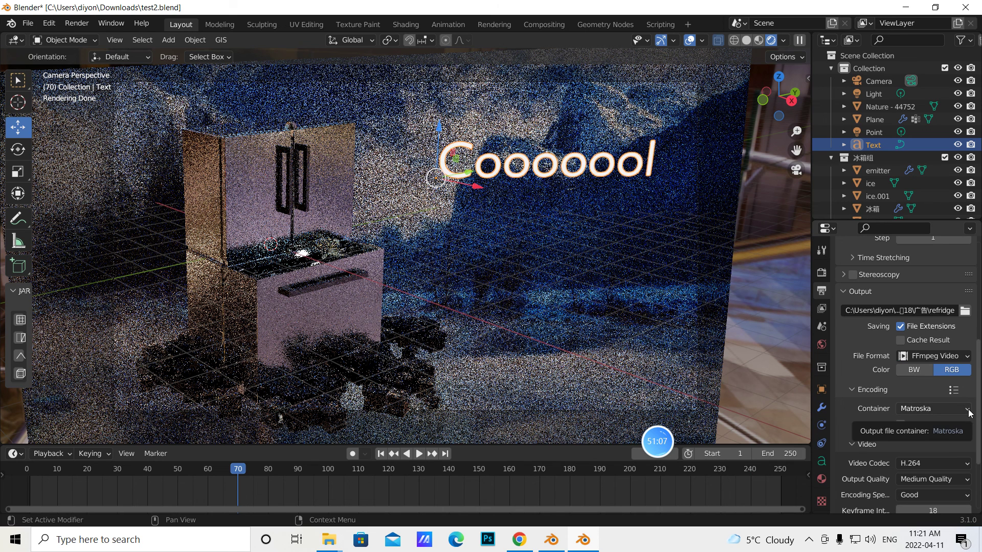
pyautogui.click(968, 411)
pyautogui.click(920, 364)
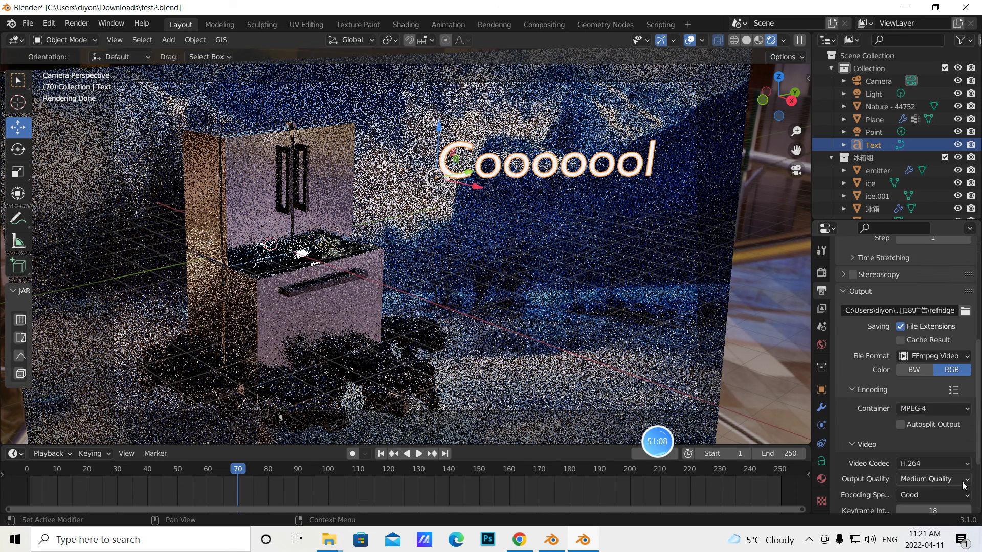
pyautogui.scroll(-5, 963, 483)
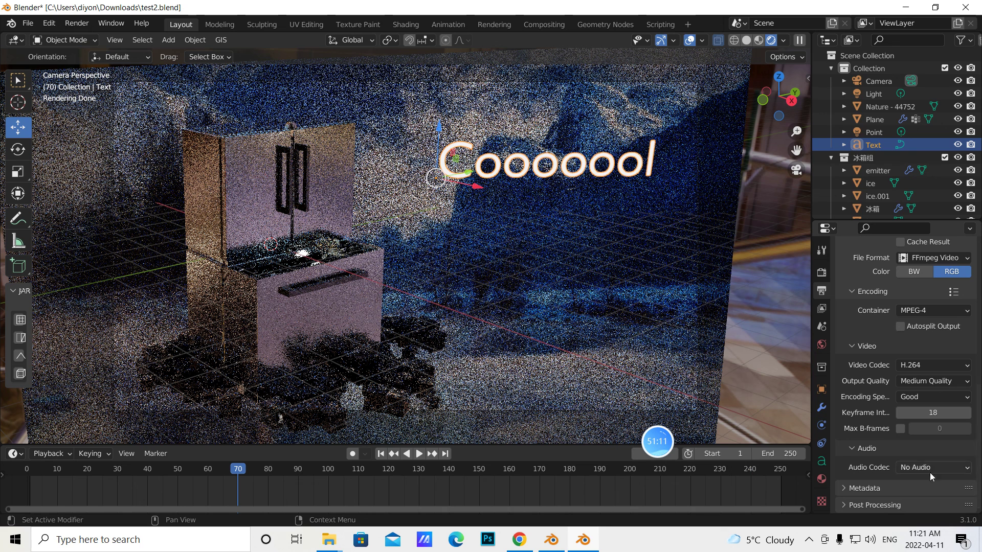
pyautogui.click(969, 467)
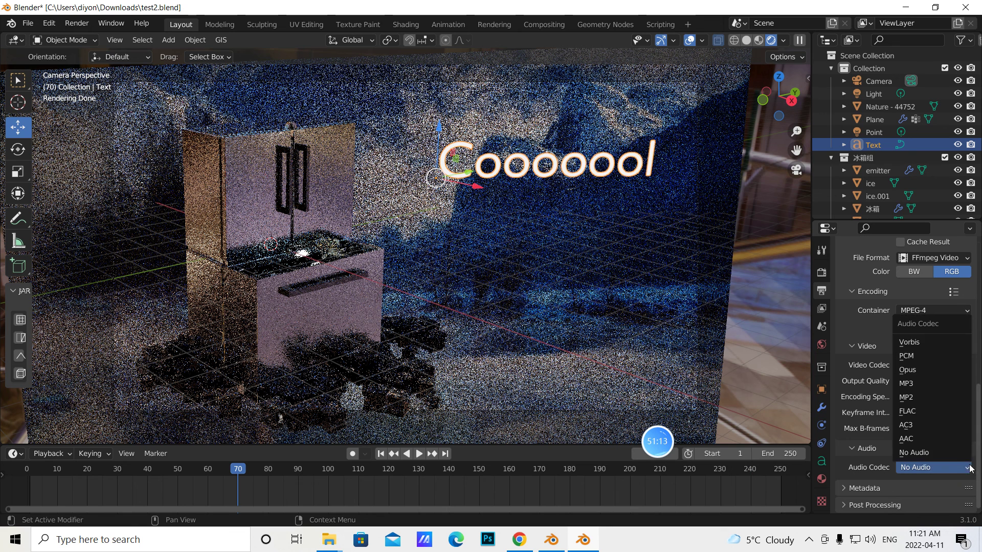
pyautogui.click(907, 383)
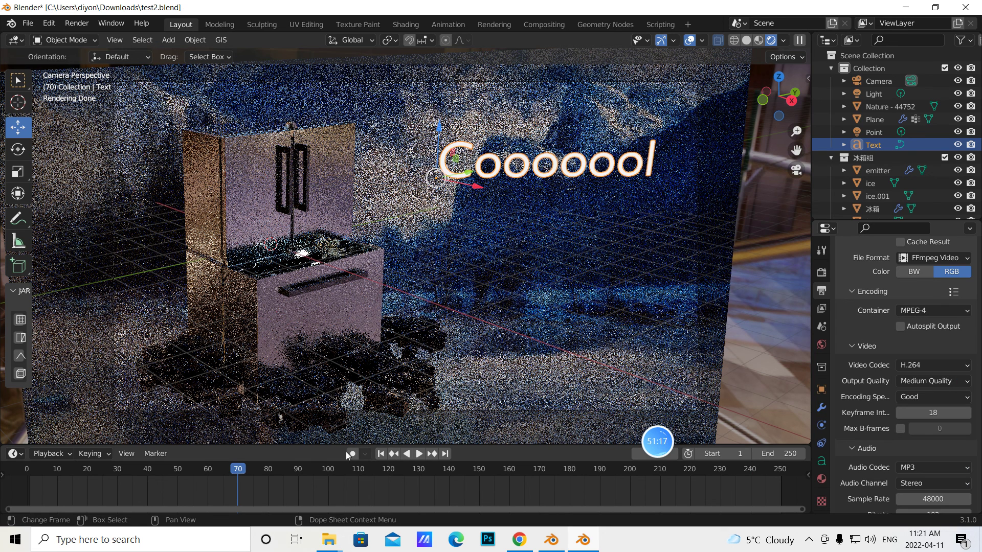
# - Return to frame 1 and switch the timeline area to the Video Sequencer
pyautogui.click(381, 454)
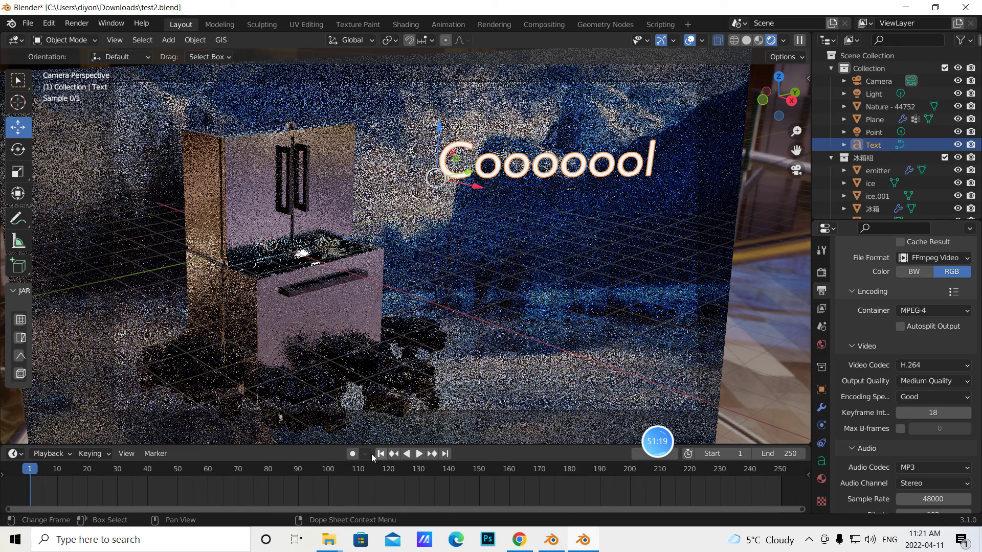
pyautogui.click(14, 454)
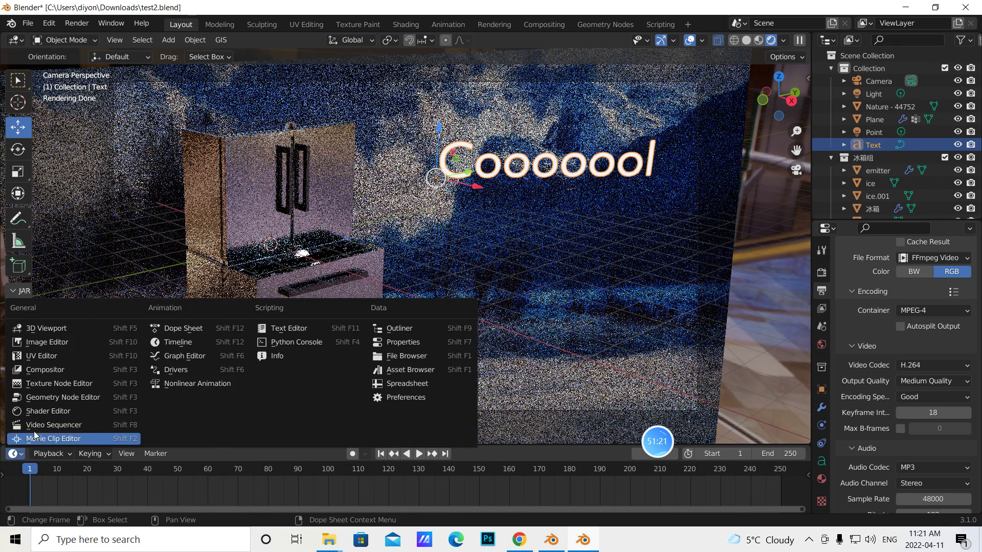
pyautogui.click(47, 422)
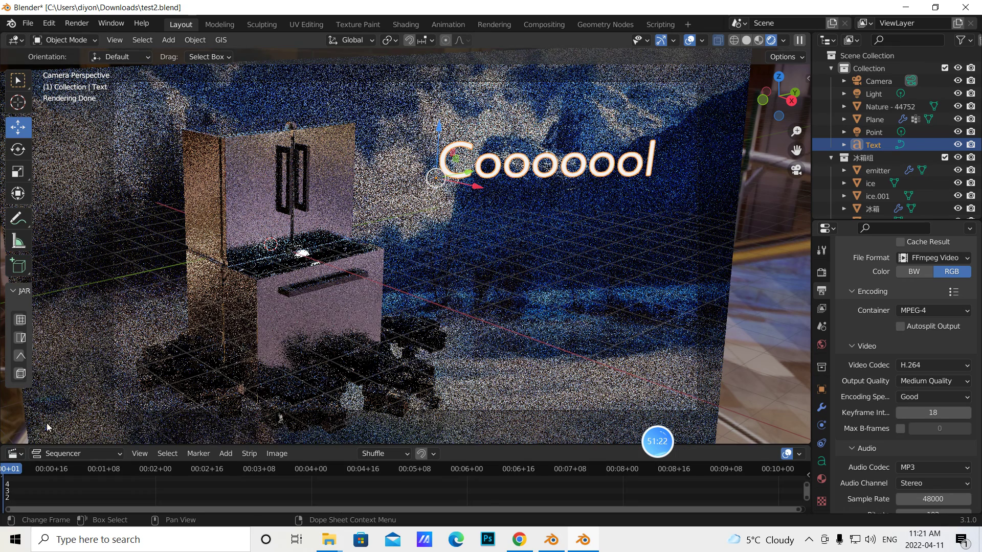
# - Add the sound file mixkit-yoga-song-444.mp3 from the musicmp3 folder as a sound strip starting at frame 1
pyautogui.click(223, 454)
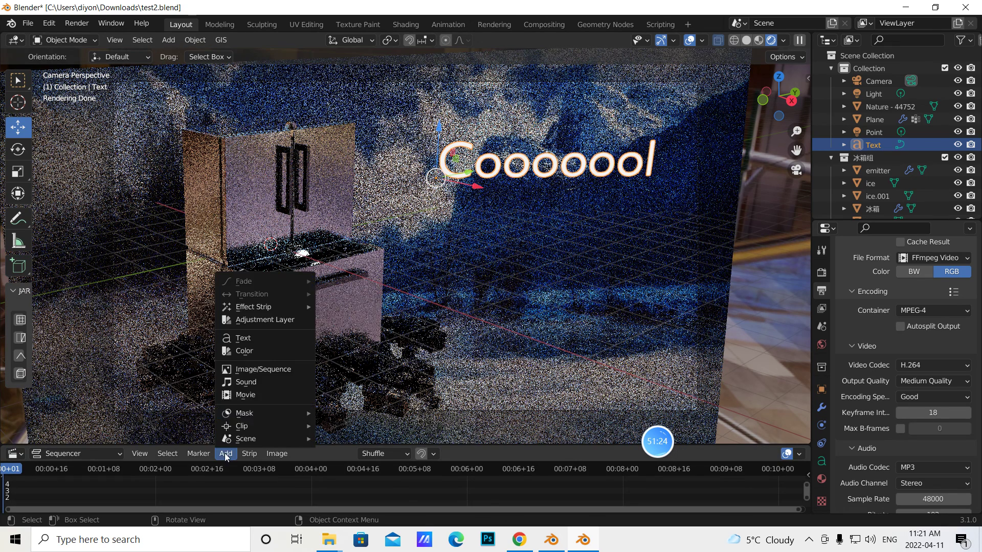
pyautogui.click(245, 384)
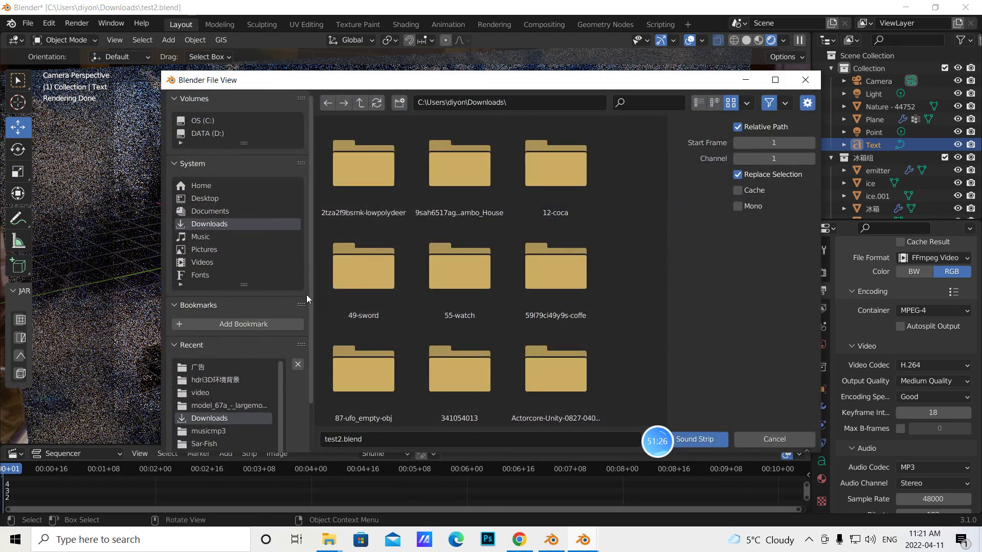
pyautogui.click(256, 209)
pyautogui.doubleClick(383, 358)
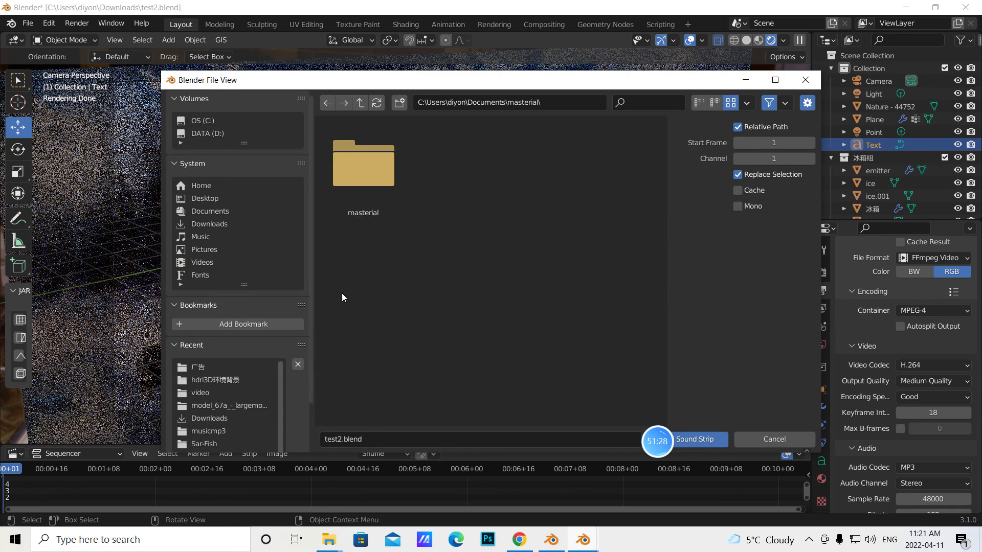
pyautogui.doubleClick(362, 184)
pyautogui.scroll(-2, 550, 302)
pyautogui.doubleClick(573, 336)
pyautogui.click(473, 263)
pyautogui.click(703, 439)
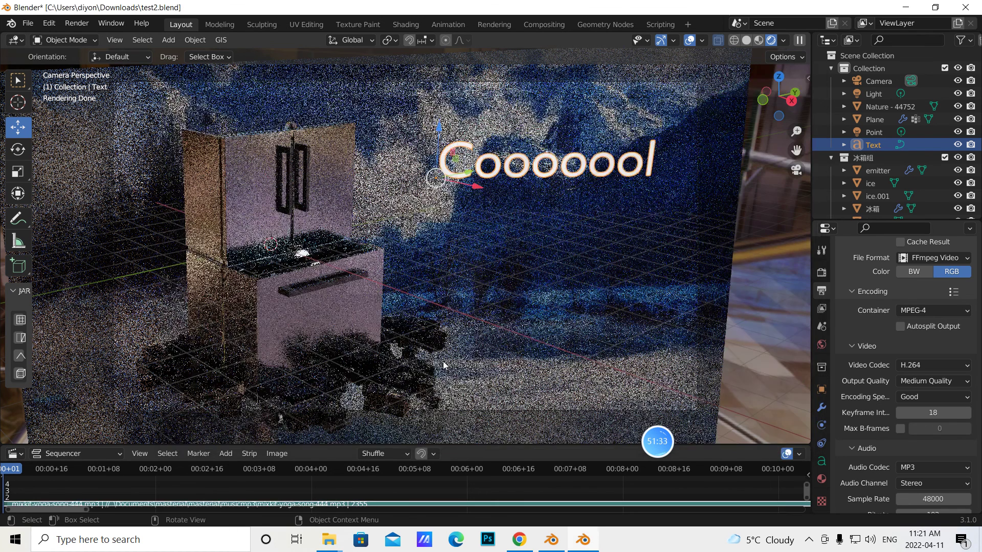
# - Switch the sequencer area back to the Timeline, play the animation as a preview, and return to frame 1
pyautogui.click(21, 453)
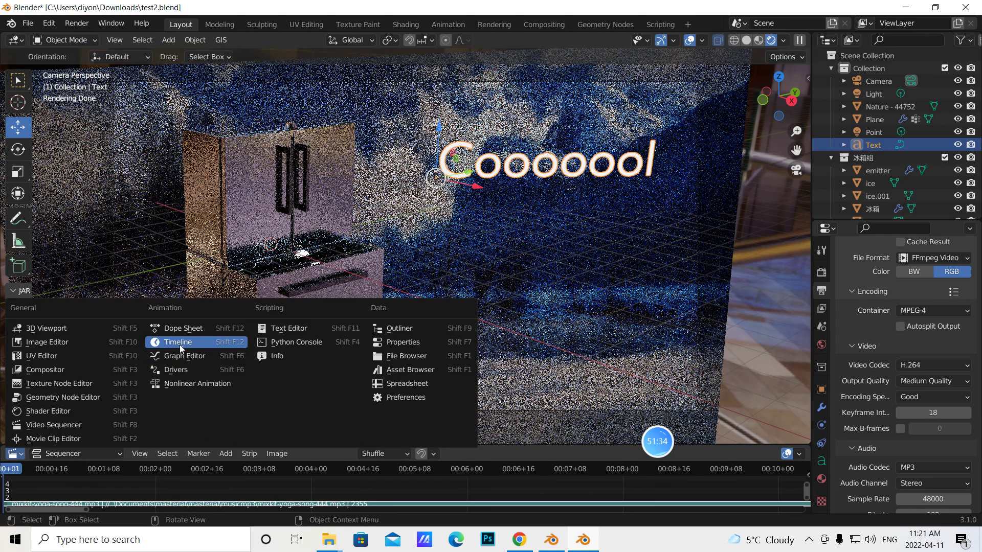
pyautogui.click(179, 344)
pyautogui.click(416, 457)
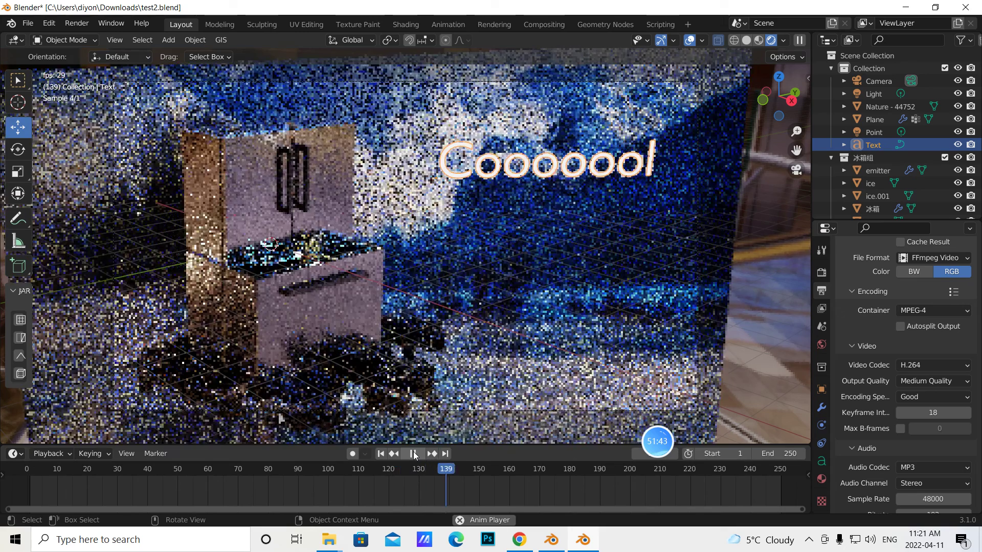
pyautogui.click(414, 454)
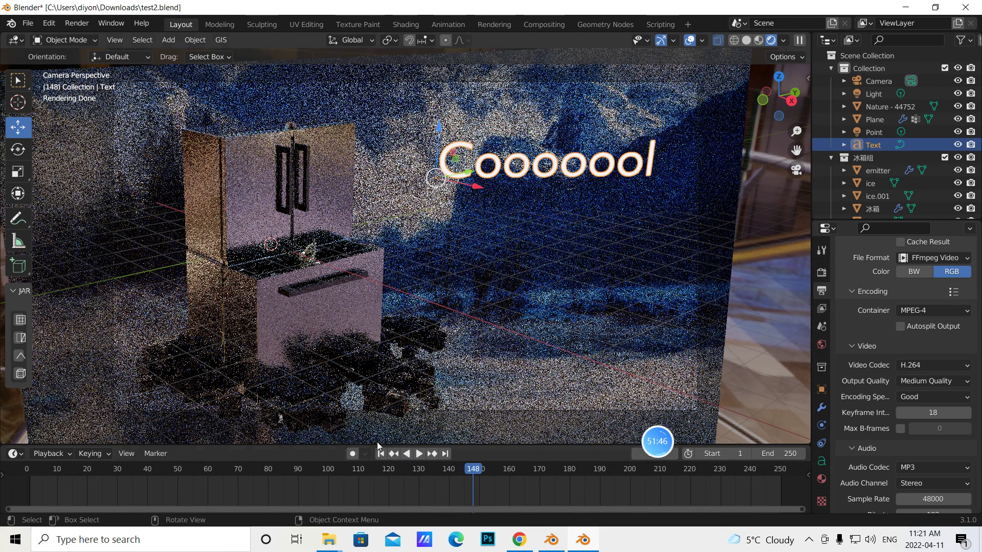
pyautogui.click(381, 454)
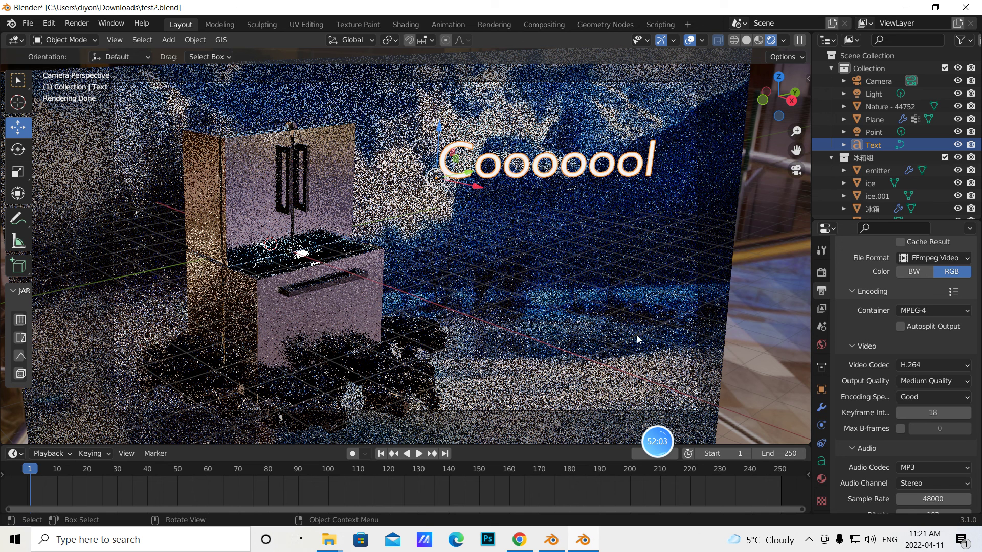
pyautogui.moveTo(660, 444)
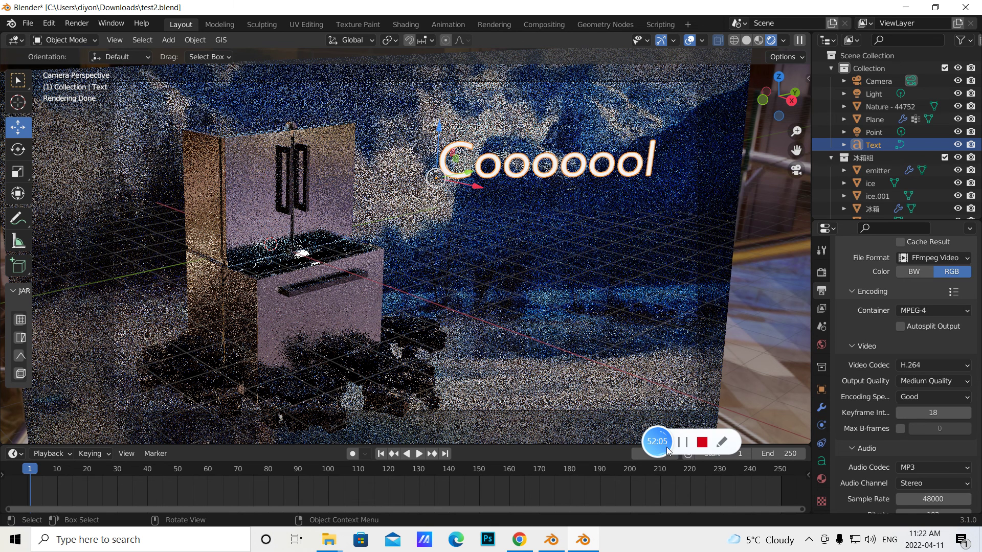